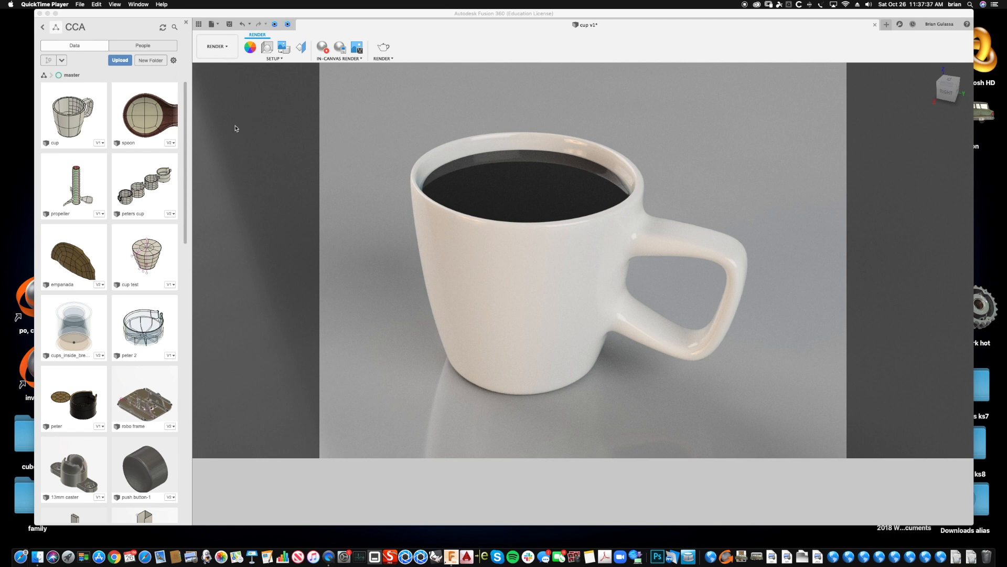
- Switch to the Design workspace and hide Body5 and Body7 of the finished cup
{"action": "left_click", "coordinate": [225, 47]}
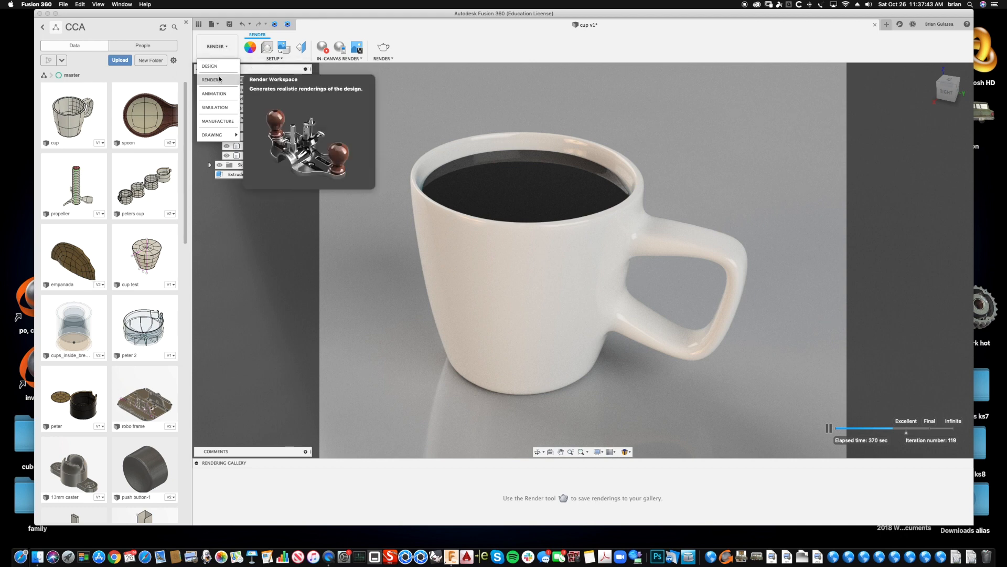
{"action": "left_click", "coordinate": [220, 67]}
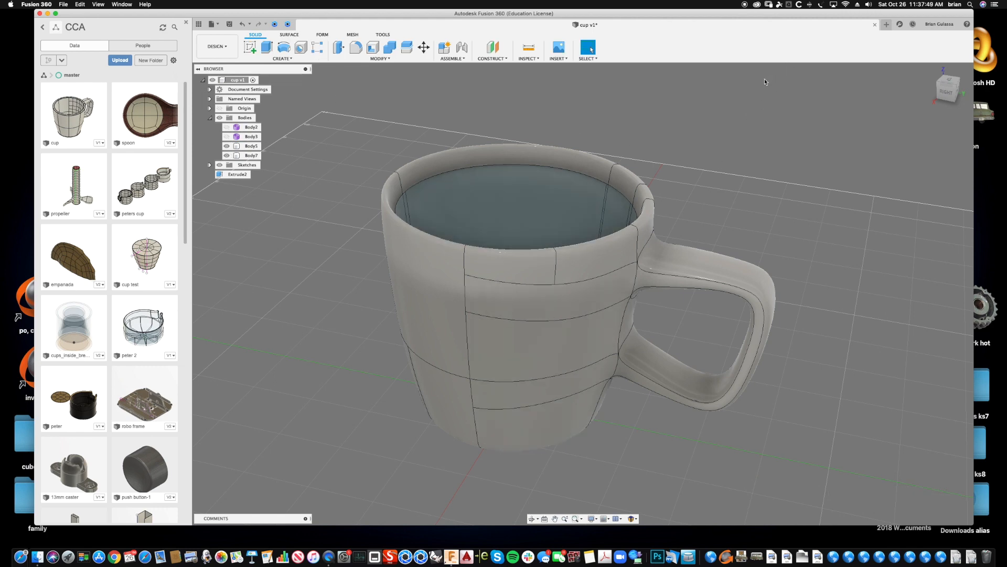
{"action": "left_click", "coordinate": [226, 155]}
{"action": "left_click", "coordinate": [227, 146]}
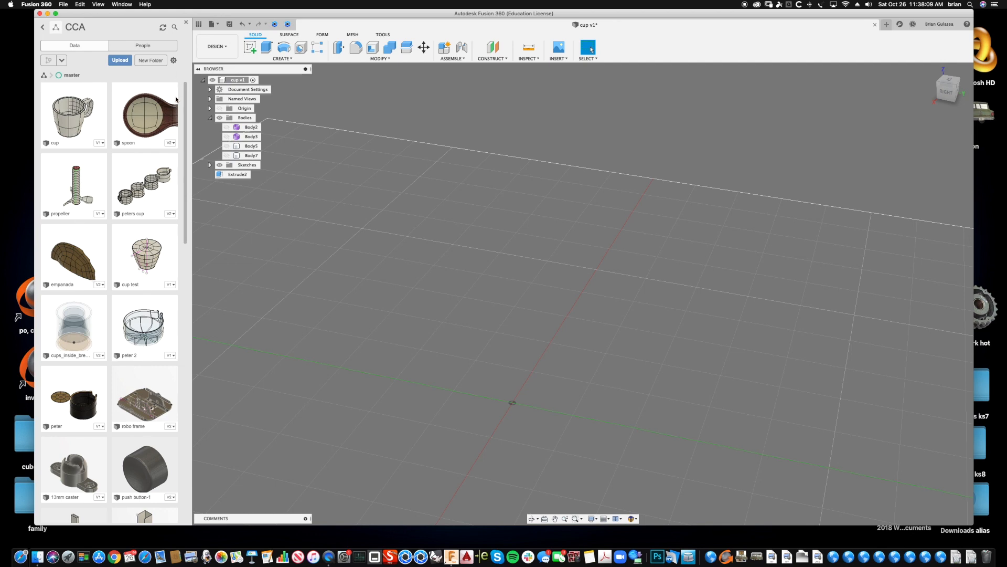
- Hide the project data browser and expand the modelling window to full screen
{"action": "left_click", "coordinate": [199, 24]}
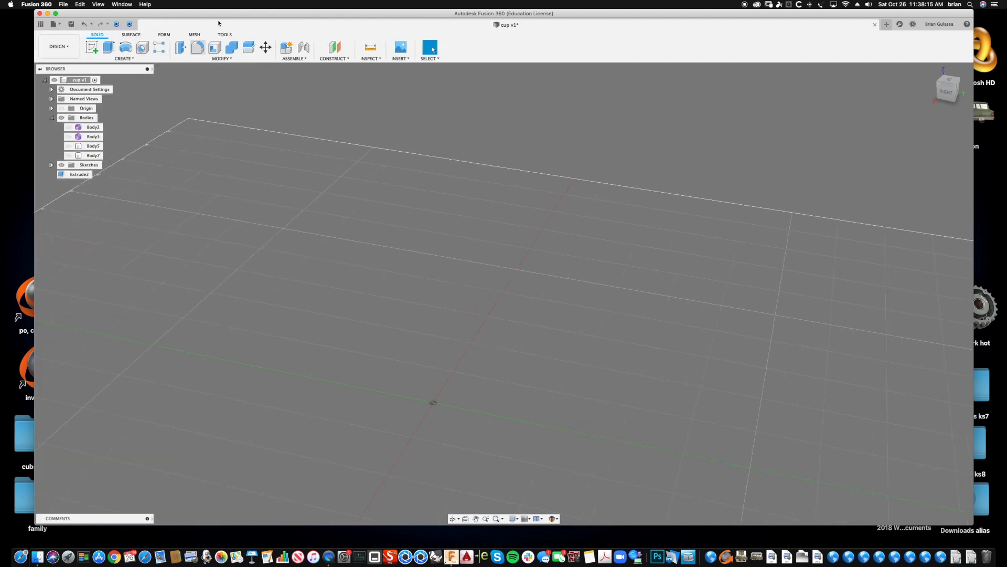
{"action": "left_click", "coordinate": [55, 13]}
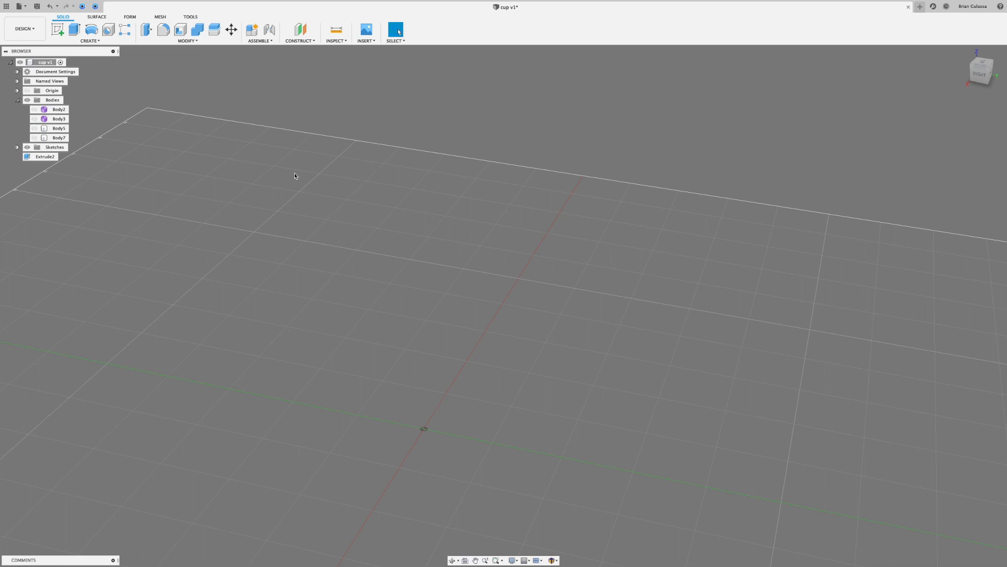
- Start a form Cylinder with direction One Side and operation New Body on the horizontal ground plane
{"action": "scroll", "coordinate": [294, 176], "scroll_direction": "down", "scroll_amount": 5}
{"action": "scroll", "coordinate": [295, 175], "scroll_direction": "down", "scroll_amount": 3, "text": "shift"}
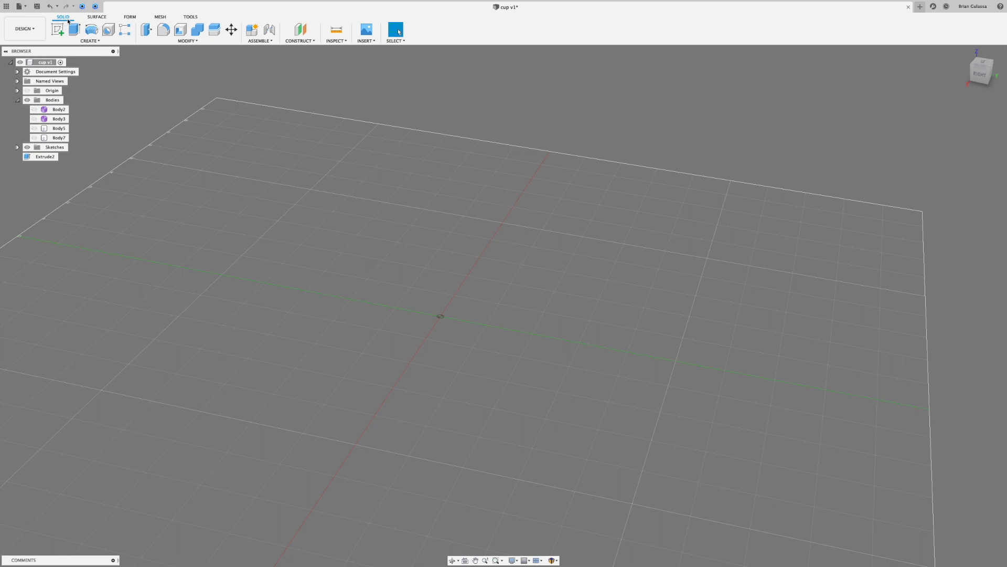
{"action": "left_click", "coordinate": [130, 17]}
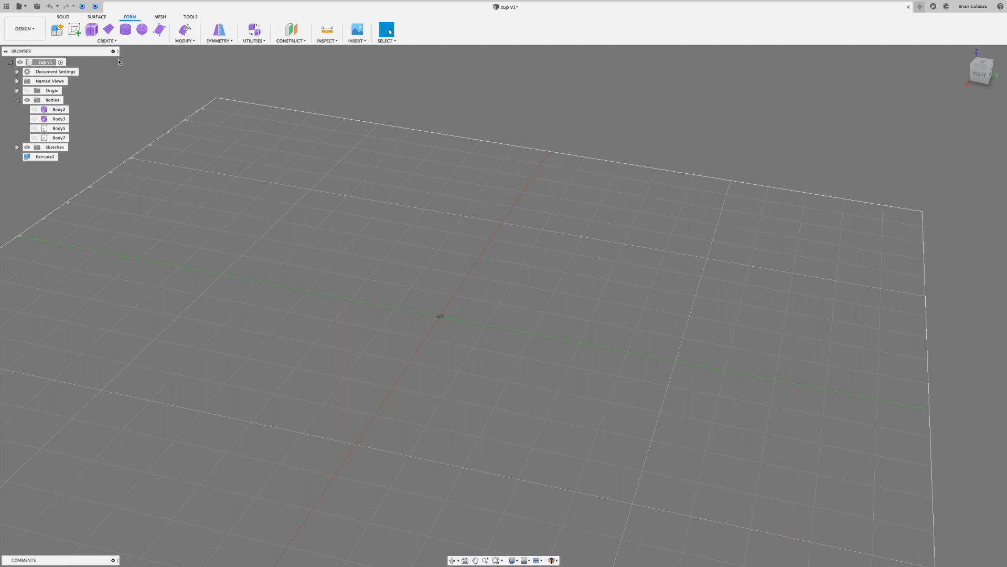
{"action": "left_click", "coordinate": [125, 31]}
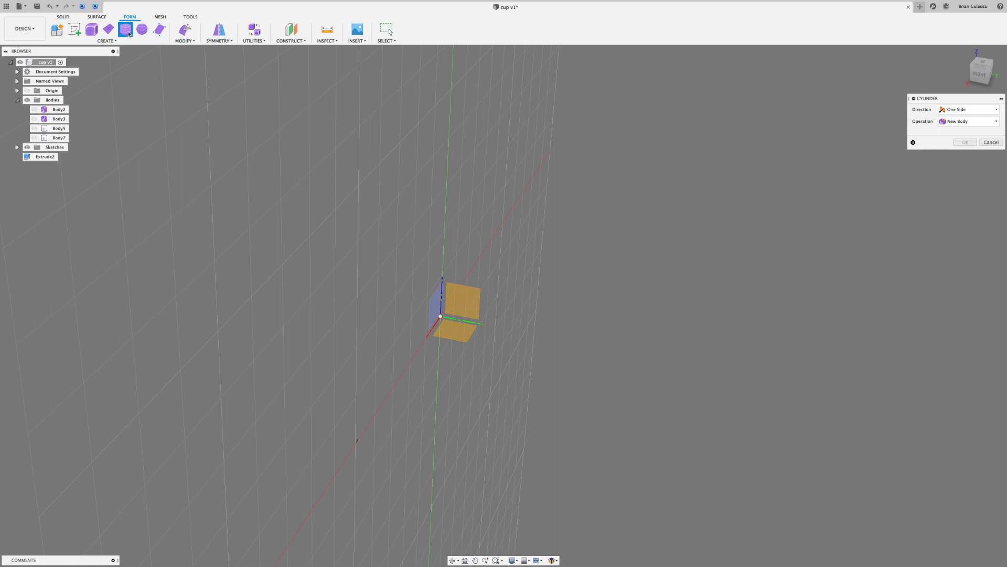
{"action": "left_click", "coordinate": [116, 41]}
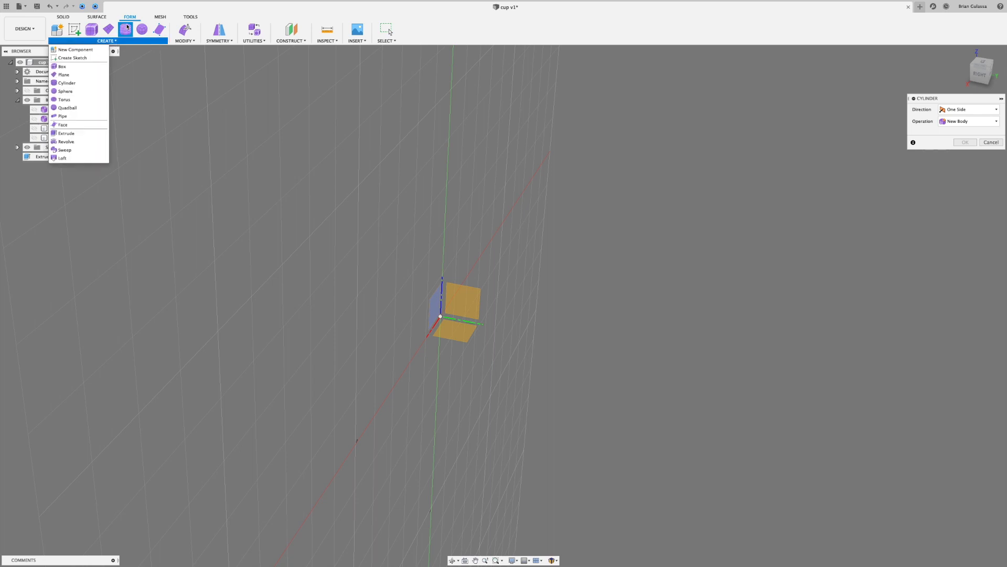
{"action": "left_click", "coordinate": [75, 83]}
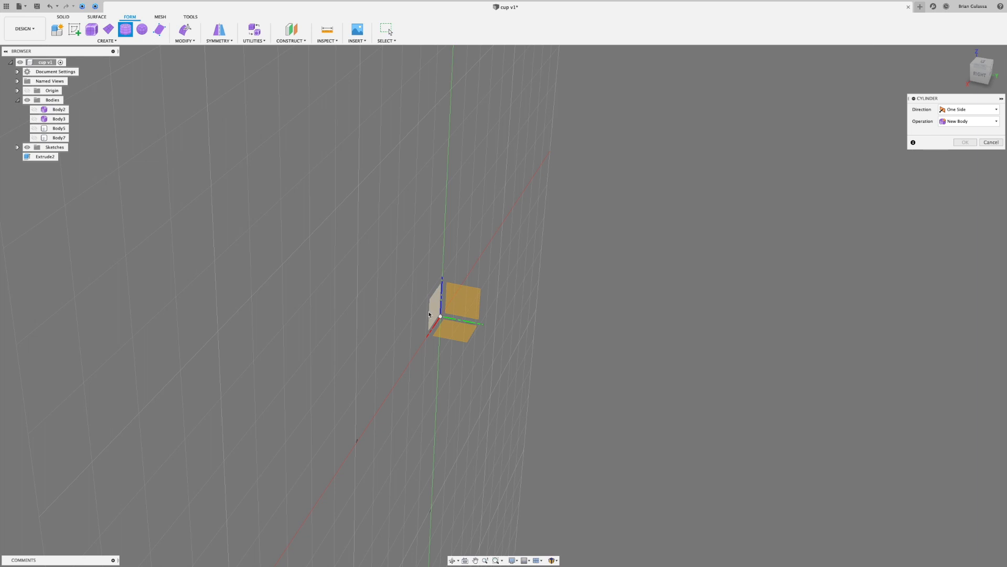
{"action": "middle_click_drag", "start_coordinate": [429, 314], "coordinate": [418, 313], "text": "shift"}
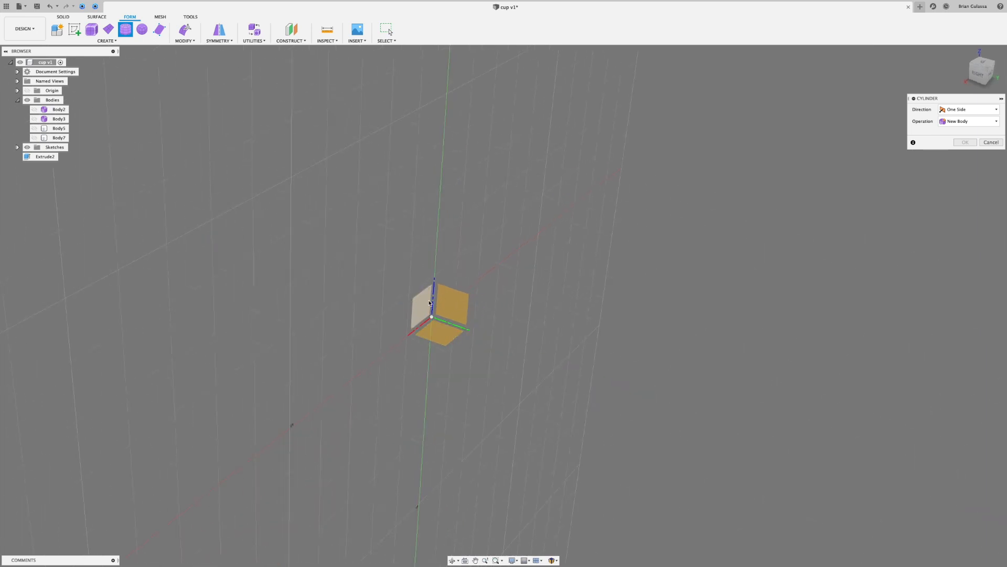
{"action": "scroll", "coordinate": [448, 307], "scroll_direction": "down", "scroll_amount": 3}
{"action": "scroll", "coordinate": [444, 315], "scroll_direction": "up", "scroll_amount": 5}
{"action": "scroll", "coordinate": [454, 304], "scroll_direction": "down", "scroll_amount": 3}
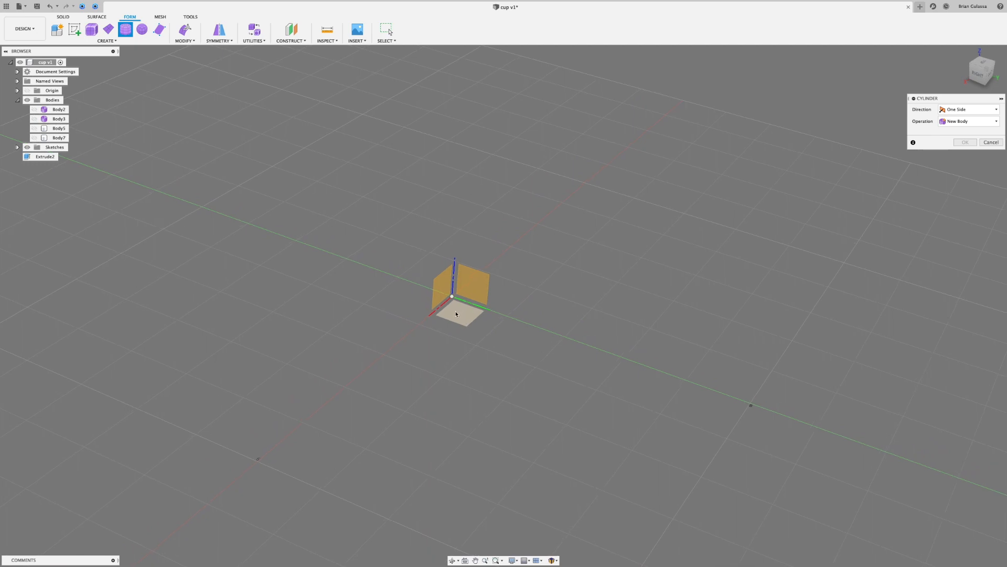
{"action": "left_click_drag", "start_coordinate": [956, 98], "coordinate": [645, 225]}
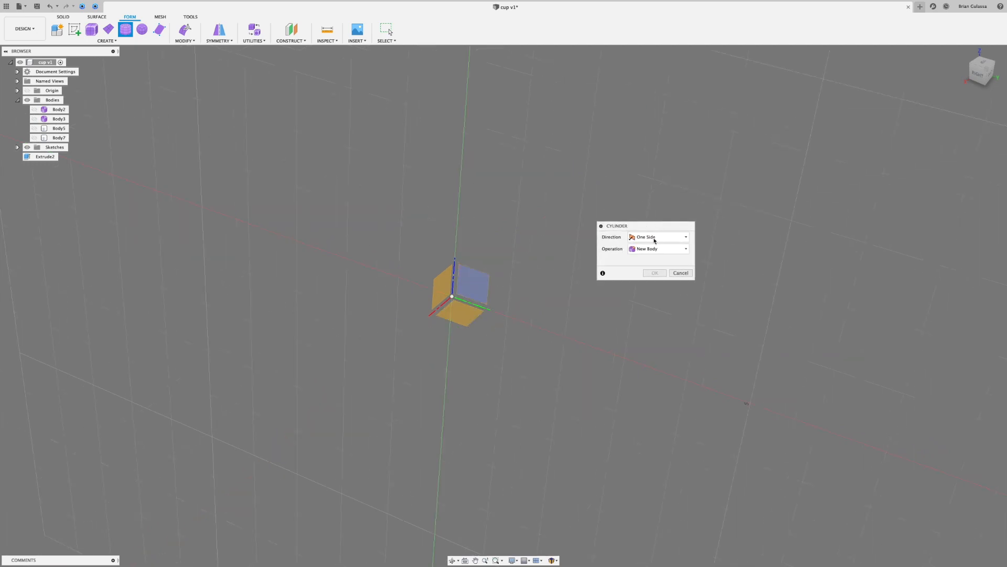
{"action": "middle_click_drag", "start_coordinate": [464, 314], "coordinate": [465, 316], "text": "shift"}
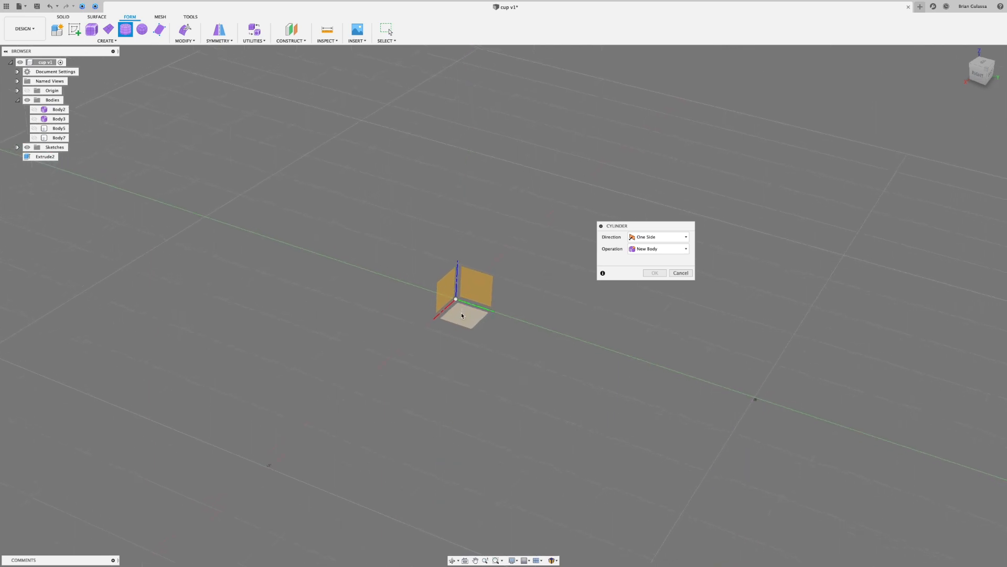
{"action": "middle_click_drag", "start_coordinate": [463, 315], "coordinate": [464, 317], "text": "shift"}
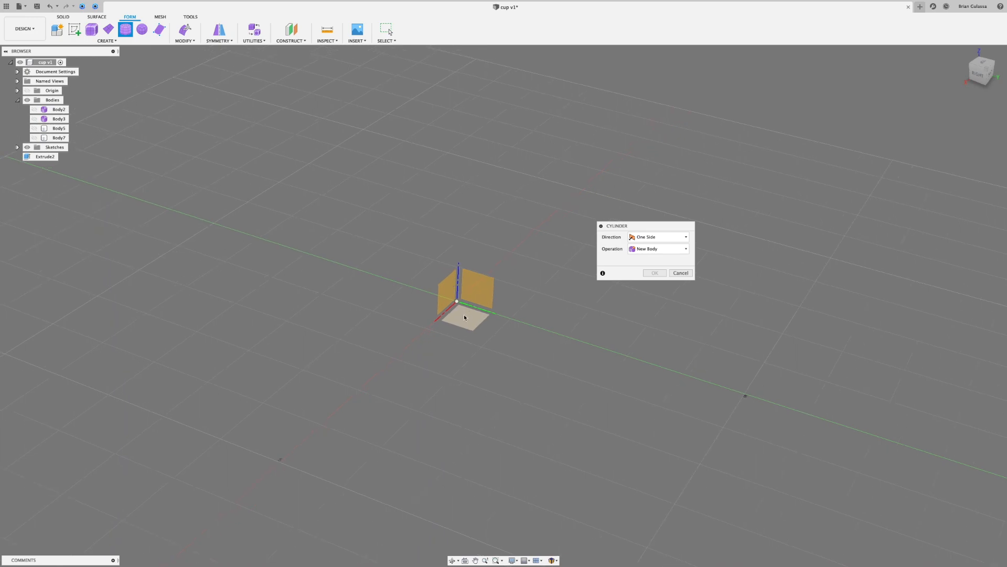
{"action": "left_click", "coordinate": [465, 317]}
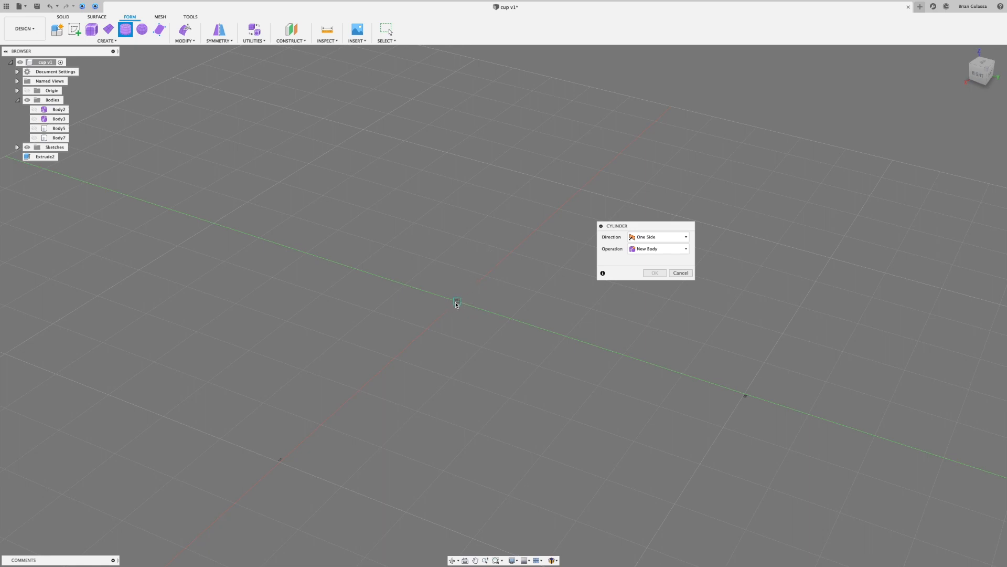
- Place the cylinder's base circle at the origin with a diameter of 2 in
{"action": "left_click", "coordinate": [456, 303]}
{"action": "left_click", "coordinate": [525, 560]}
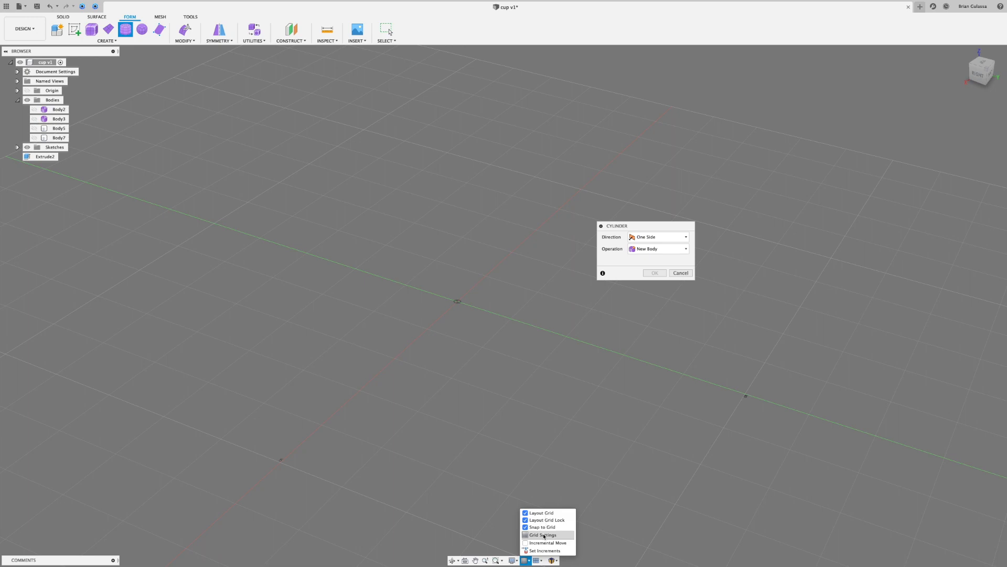
{"action": "left_click", "coordinate": [525, 561]}
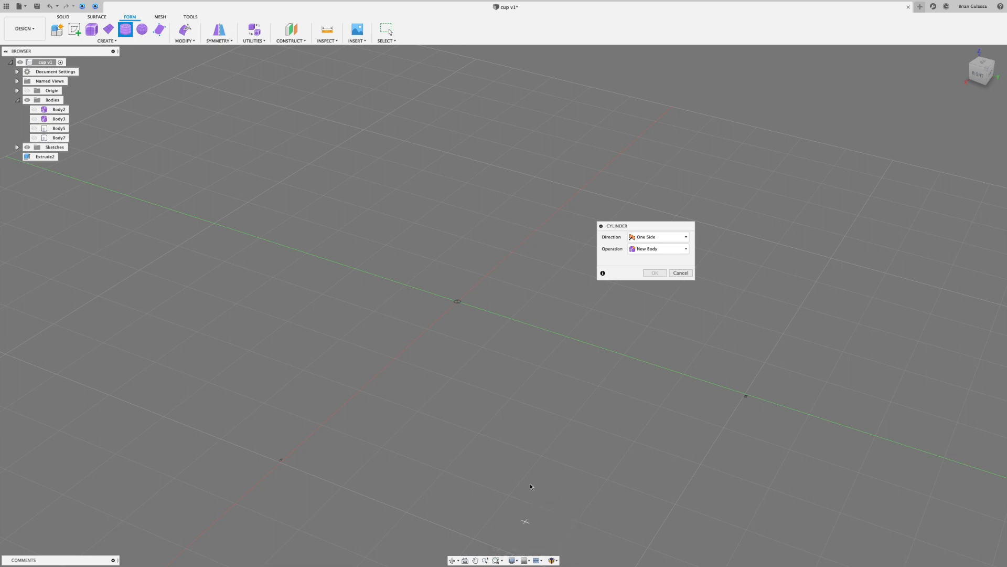
{"action": "left_click", "coordinate": [457, 303]}
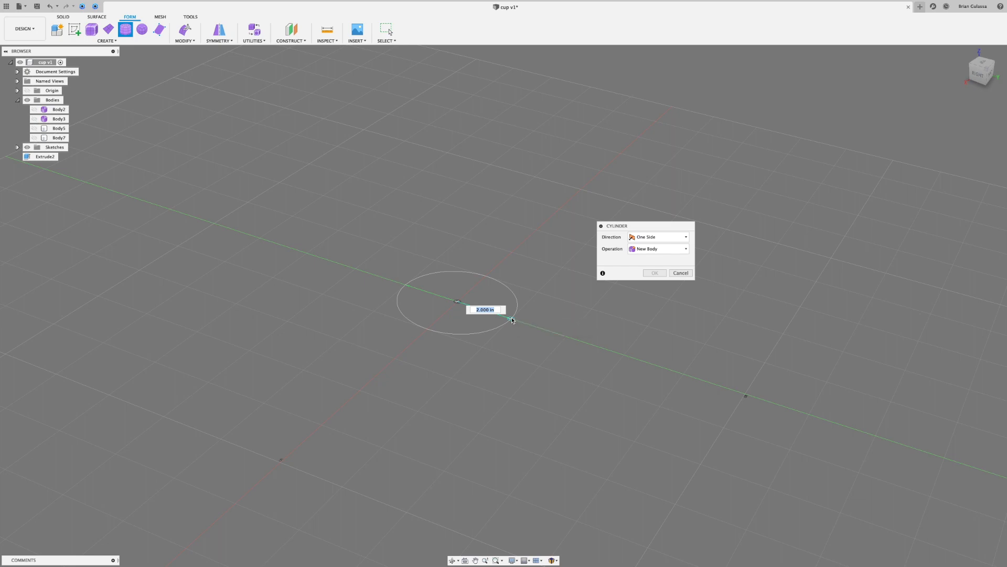
{"action": "left_click", "coordinate": [513, 320]}
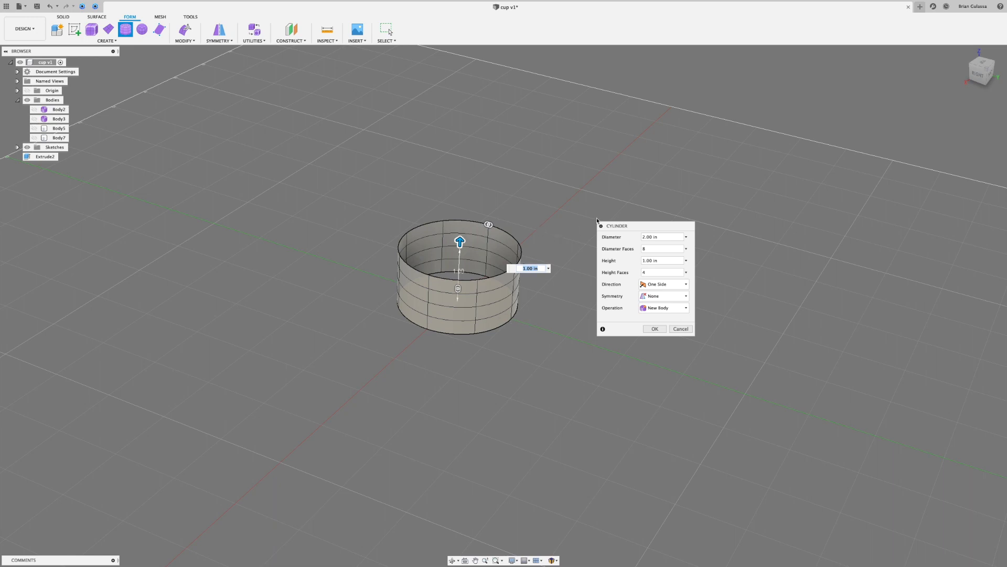
- Raise the cylinder to a height of about 1.8 in and set its diameter faces to 20
{"action": "left_click_drag", "start_coordinate": [640, 226], "coordinate": [635, 194]}
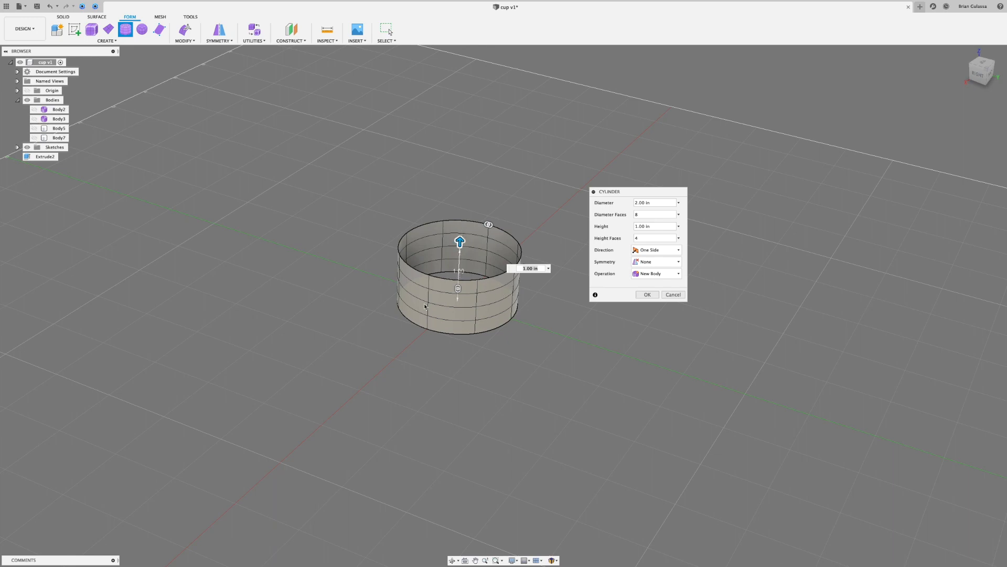
{"action": "left_click_drag", "start_coordinate": [460, 240], "coordinate": [446, 181]}
{"action": "left_click_drag", "start_coordinate": [502, 195], "coordinate": [506, 211]}
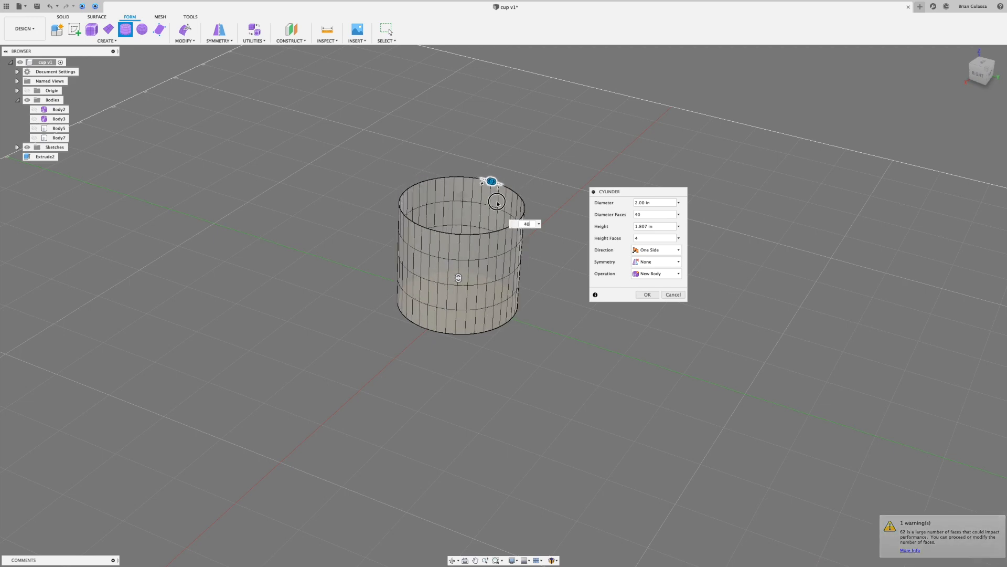
{"action": "left_click_drag", "start_coordinate": [529, 233], "coordinate": [517, 220]}
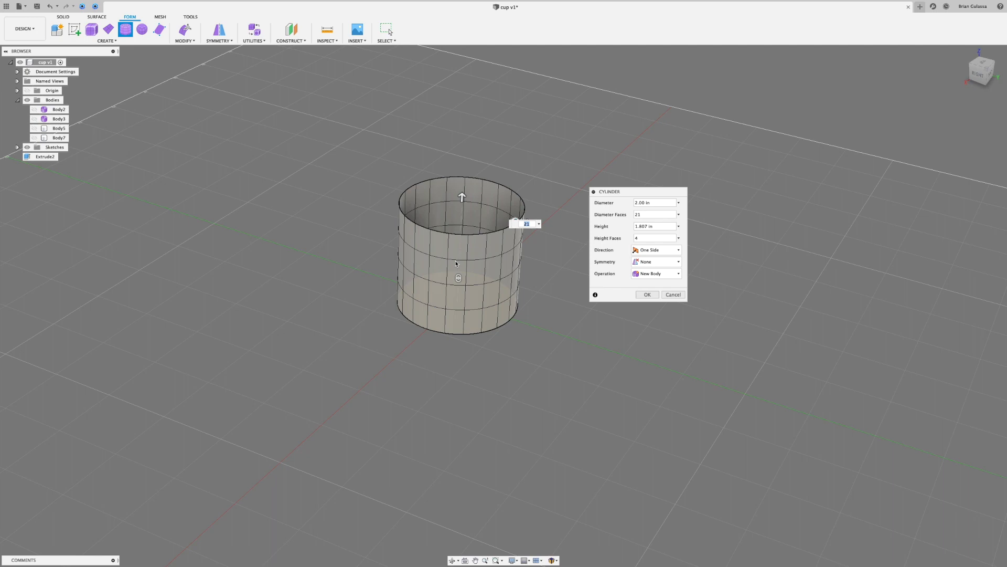
{"action": "key", "text": "Return"}
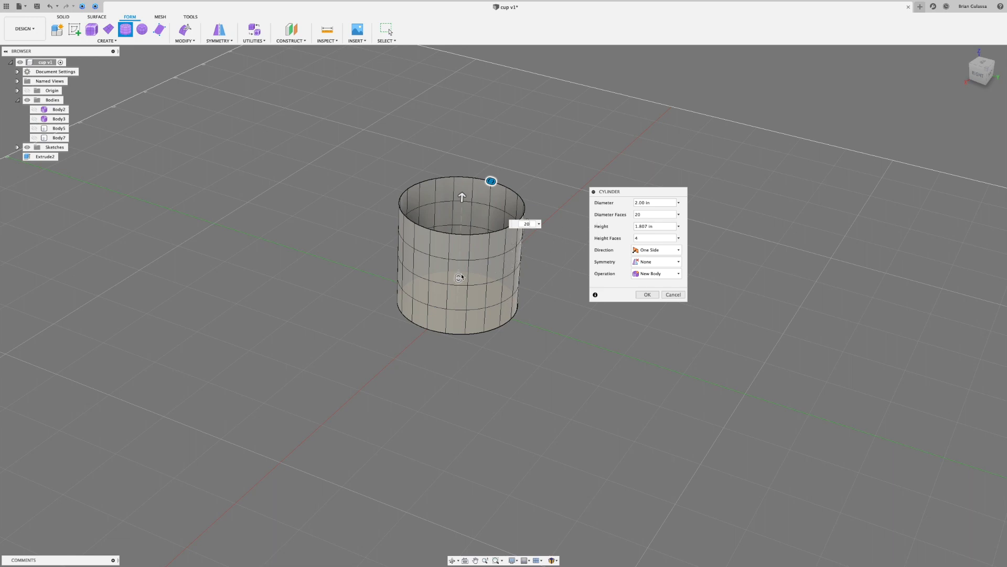
- Reduce the cylinder's height faces to 2
{"action": "left_click_drag", "start_coordinate": [458, 278], "coordinate": [458, 293]}
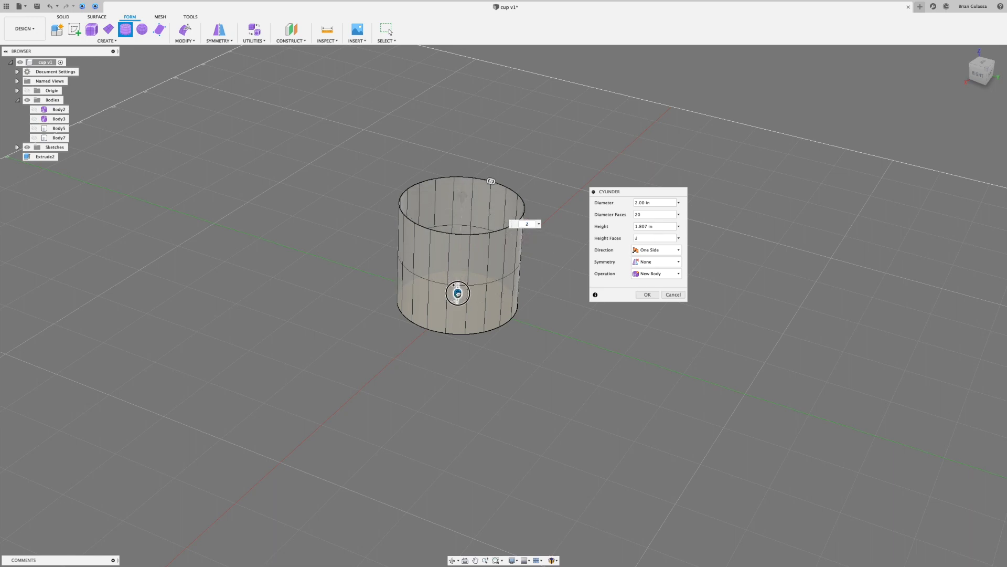
{"action": "left_click_drag", "start_coordinate": [647, 237], "coordinate": [629, 238]}
{"action": "type", "text": "4"}
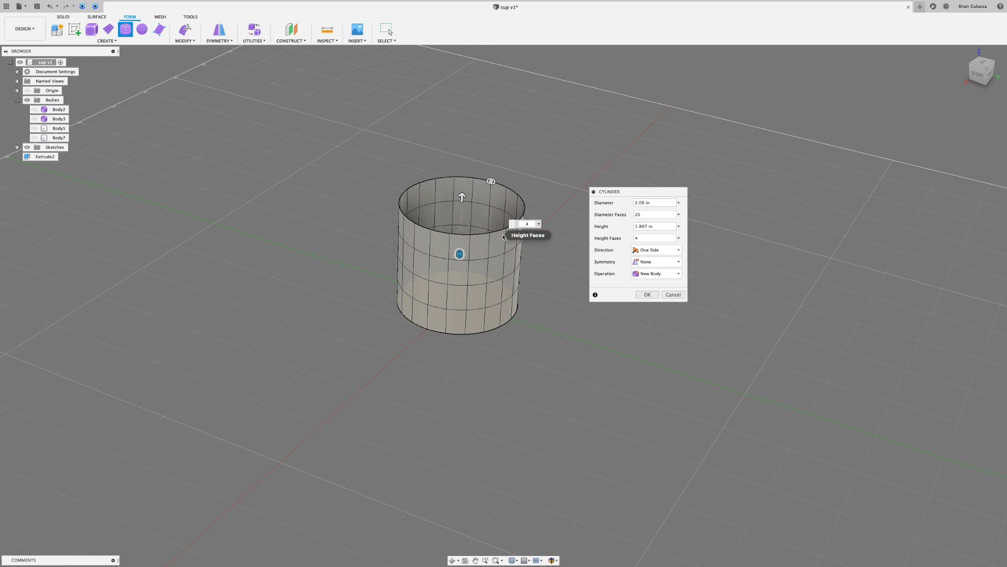
{"action": "left_click", "coordinate": [529, 224]}
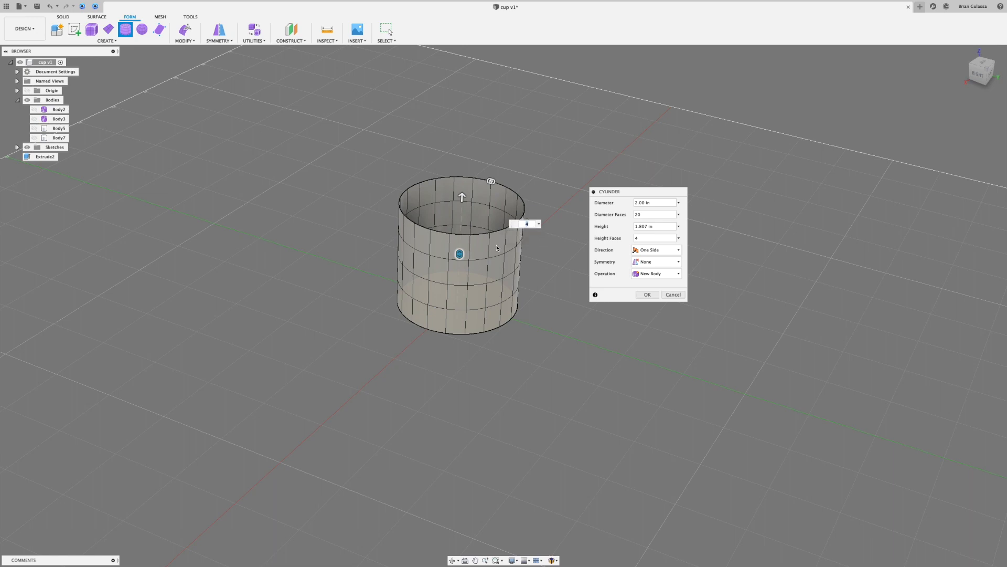
{"action": "type", "text": "2"}
- Set the cylinder's height to 3 in and create the body
{"action": "left_click", "coordinate": [658, 226]}
{"action": "type", "text": "3"}
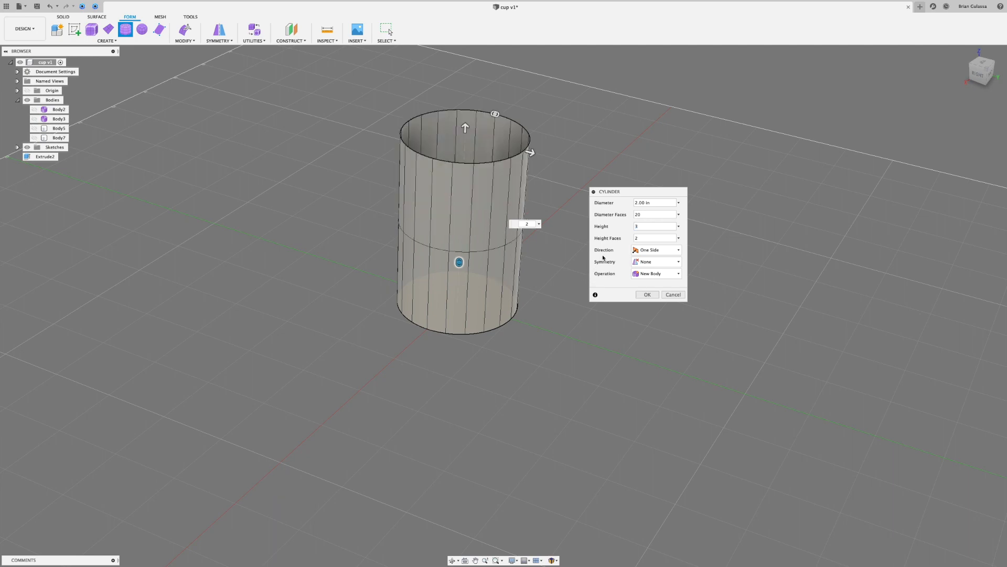
{"action": "left_click", "coordinate": [648, 295]}
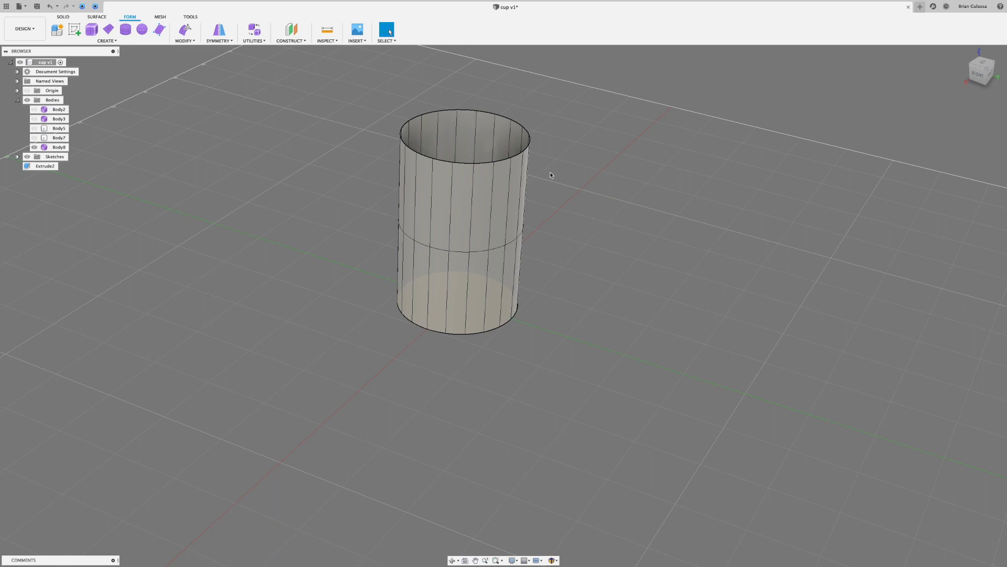
- Use Edit Form to scale the cylinder's top rim and middle edge loops outward together by a factor of about 1.61
{"action": "middle_click_drag", "start_coordinate": [570, 148], "coordinate": [577, 185], "text": "shift"}
{"action": "double_click", "coordinate": [551, 213]}
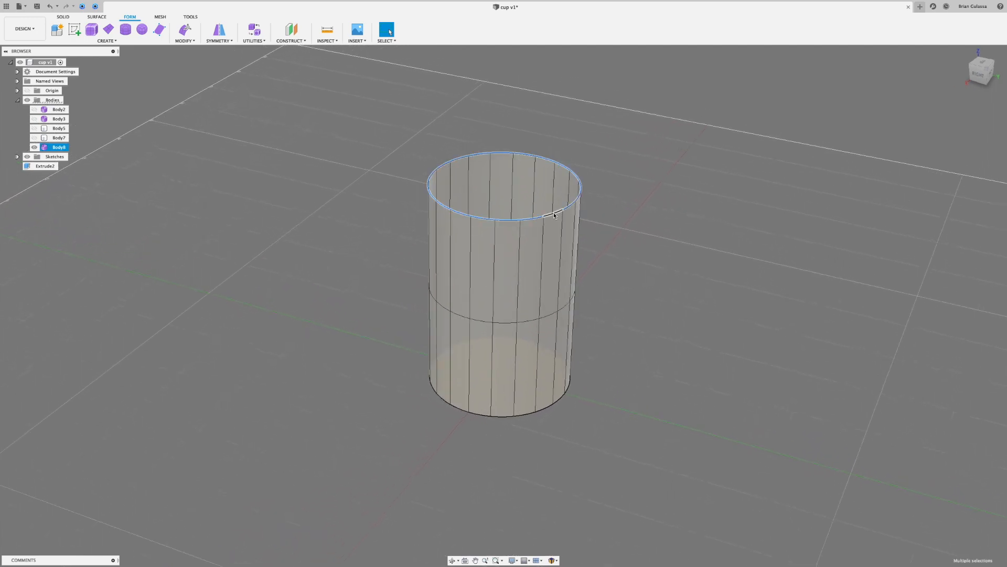
{"action": "middle_click_drag", "start_coordinate": [644, 135], "coordinate": [603, 155], "text": "shift"}
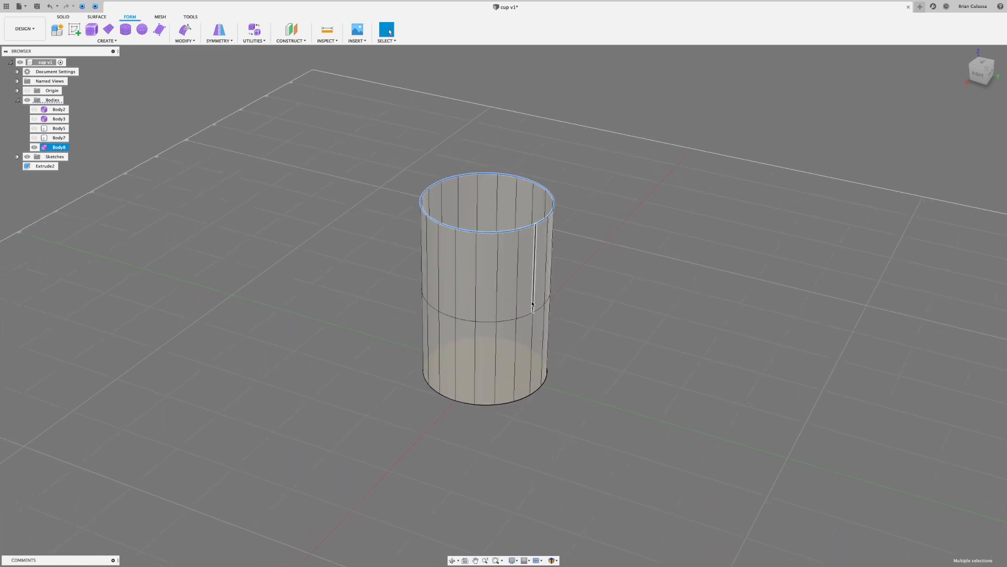
{"action": "double_click", "coordinate": [508, 320], "text": "shift"}
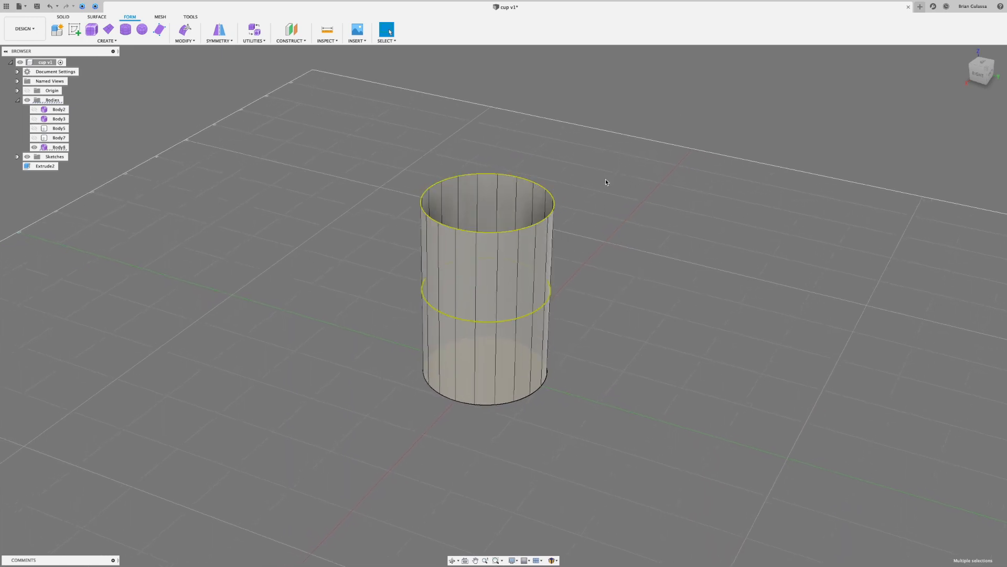
{"action": "right_click", "coordinate": [596, 193]}
{"action": "left_click", "coordinate": [623, 170]}
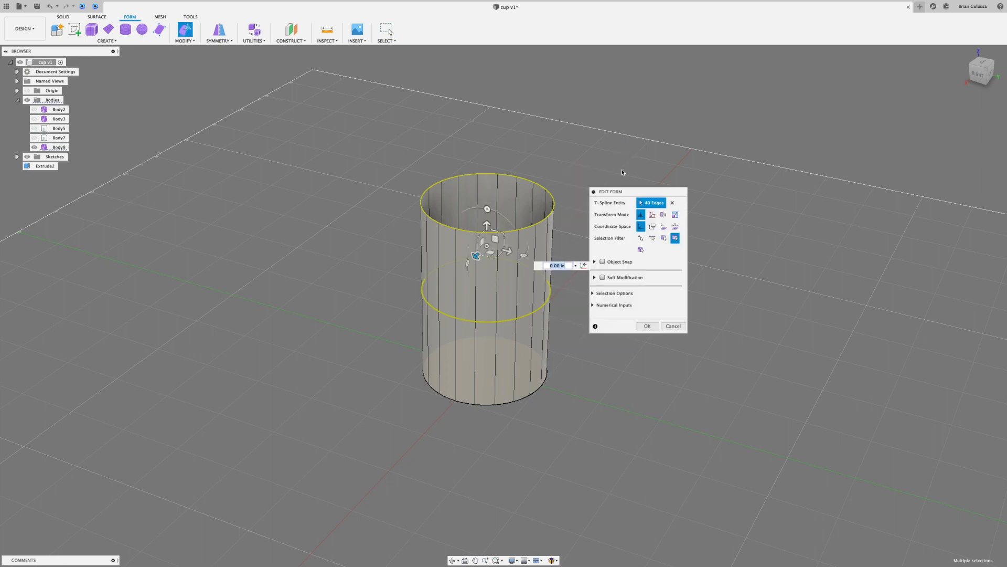
{"action": "mouse_move", "coordinate": [487, 246]}
{"action": "left_mouse_down"}
{"action": "mouse_move", "coordinate": [501, 250]}
{"action": "mouse_move", "coordinate": [481, 245]}
{"action": "mouse_move", "coordinate": [475, 250]}
{"action": "mouse_move", "coordinate": [490, 252]}
{"action": "mouse_move", "coordinate": [474, 256]}
{"action": "left_mouse_up"}
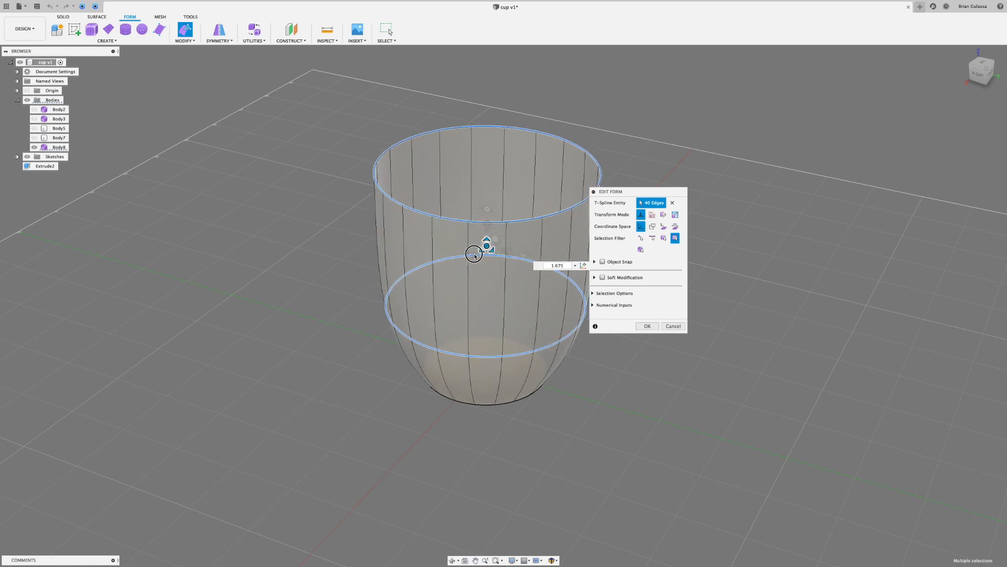
{"action": "left_click_drag", "start_coordinate": [474, 256], "coordinate": [473, 250]}
{"action": "middle_click_drag", "start_coordinate": [417, 304], "coordinate": [439, 282], "text": "shift"}
{"action": "scroll", "coordinate": [439, 282], "scroll_direction": "up", "scroll_amount": 3}
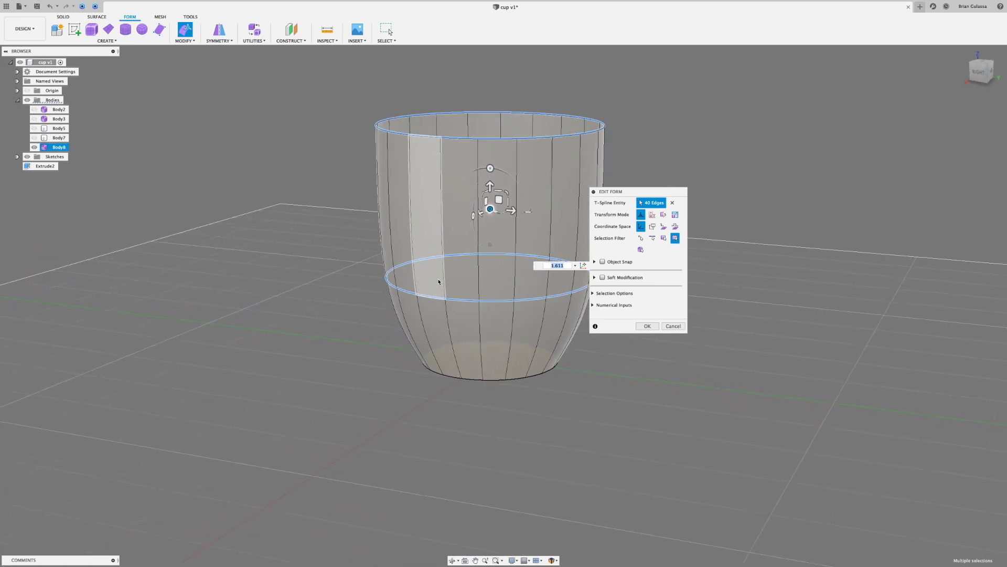
- Cancel the current edge loop edit and undo the scaling of the rim and middle loops
{"action": "scroll", "coordinate": [437, 285], "scroll_direction": "down", "scroll_amount": 1}
{"action": "middle_click_drag", "start_coordinate": [437, 285], "coordinate": [442, 286], "text": "shift"}
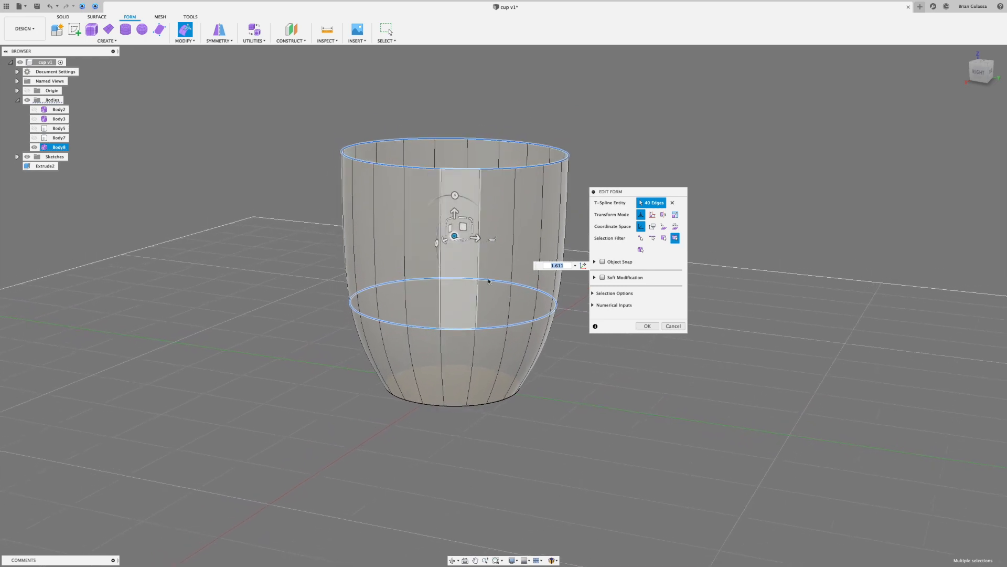
{"action": "middle_click_drag", "start_coordinate": [557, 282], "coordinate": [454, 243], "text": "shift"}
{"action": "left_click_drag", "start_coordinate": [455, 242], "coordinate": [460, 244]}
{"action": "left_click", "coordinate": [671, 326]}
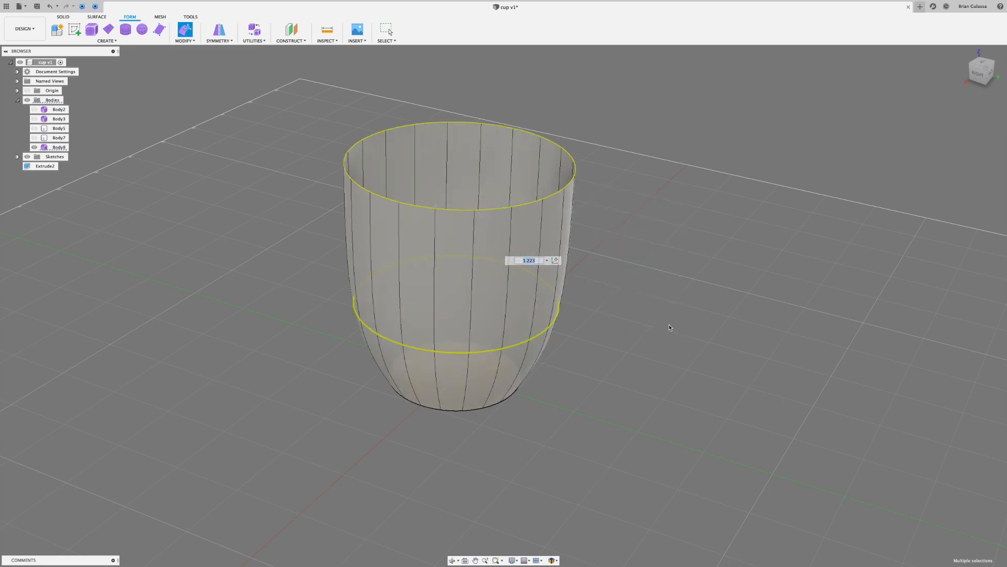
{"action": "middle_click_drag", "start_coordinate": [673, 283], "coordinate": [670, 282]}
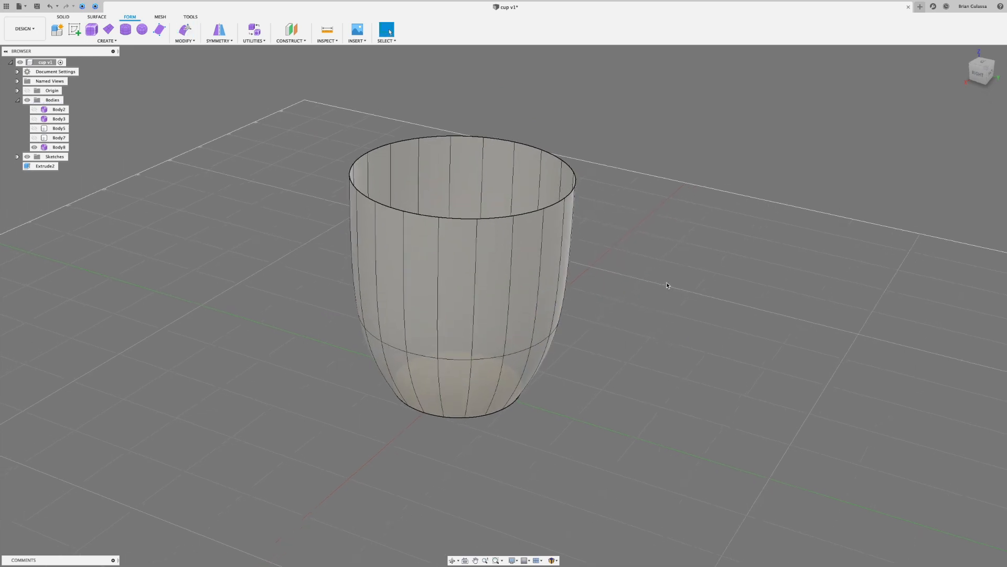
{"action": "key", "text": "ctrl+z"}
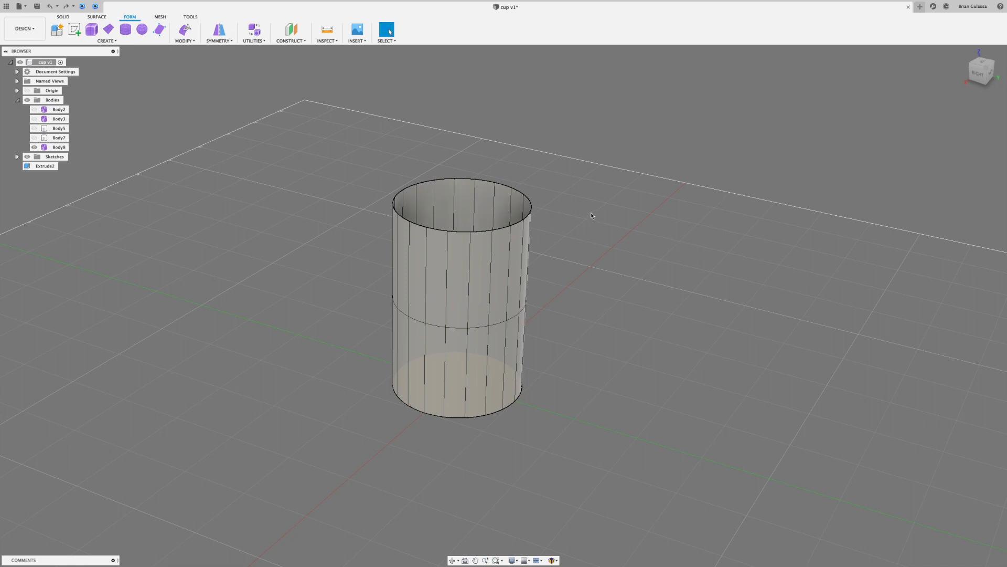
- Start Edit Form again and select the full edge loop around the cylinder's top rim
{"action": "right_click", "coordinate": [594, 216]}
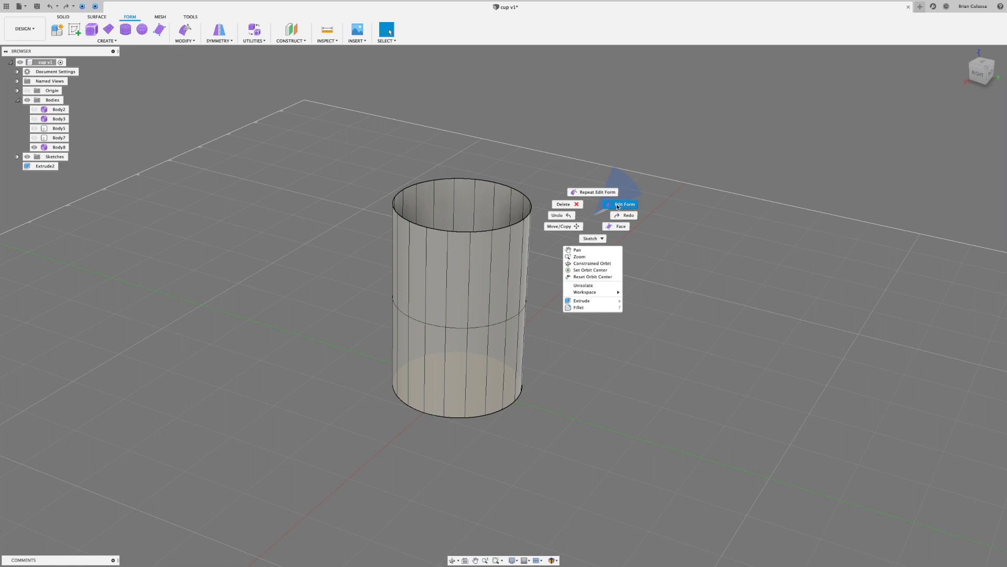
{"action": "left_click", "coordinate": [619, 204]}
{"action": "scroll", "coordinate": [558, 184], "scroll_direction": "up", "scroll_amount": 2}
{"action": "scroll", "coordinate": [572, 176], "scroll_direction": "up", "scroll_amount": 3}
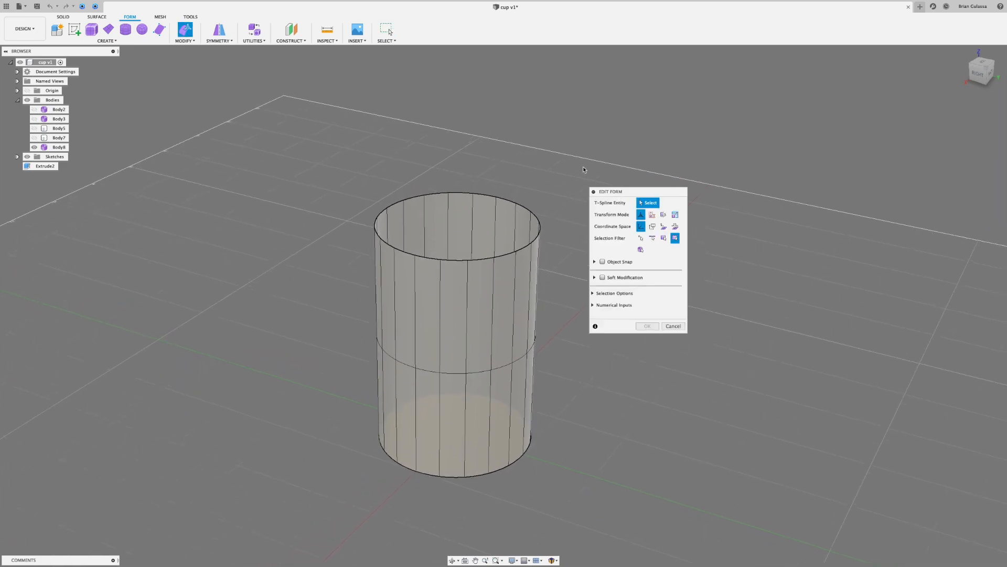
{"action": "left_click_drag", "start_coordinate": [635, 194], "coordinate": [653, 181]}
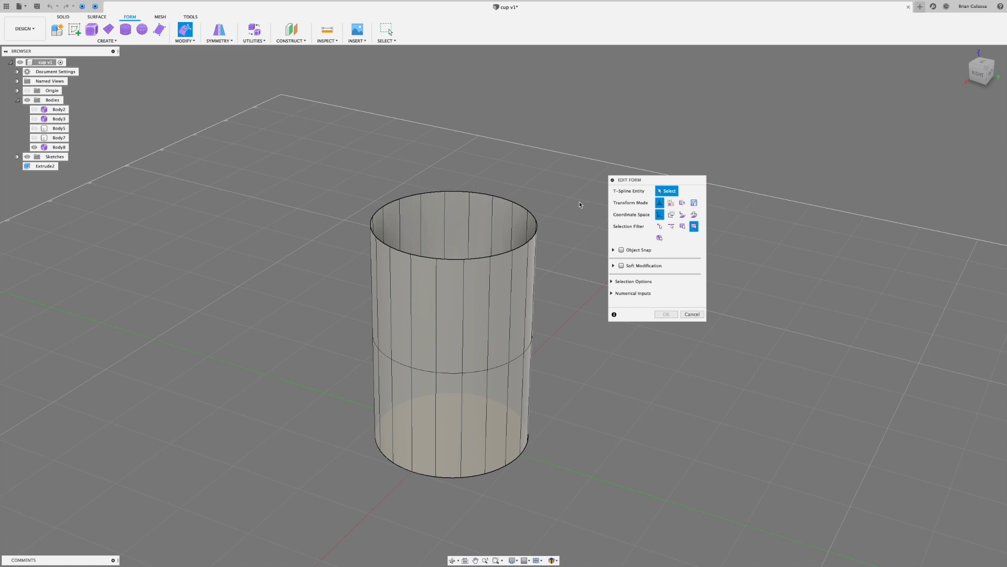
{"action": "left_click", "coordinate": [673, 182]}
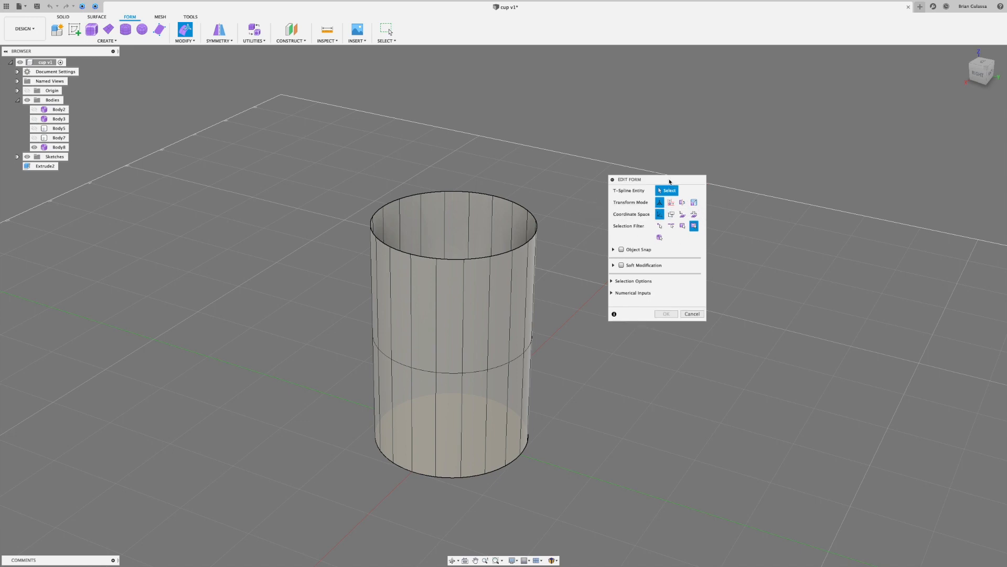
{"action": "left_click_drag", "start_coordinate": [670, 182], "coordinate": [673, 174]}
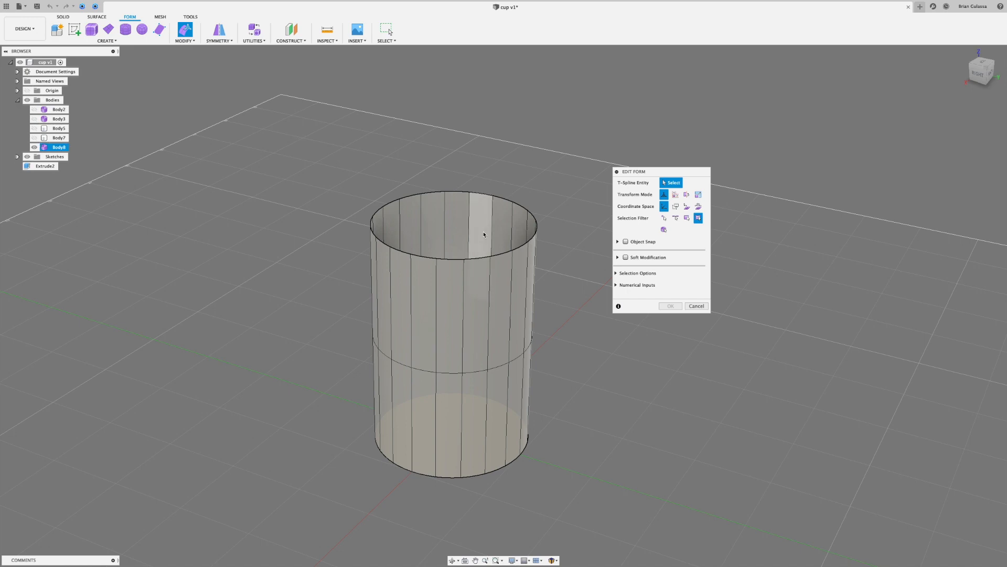
{"action": "middle_click_drag", "start_coordinate": [503, 296], "coordinate": [501, 284], "text": "shift"}
{"action": "scroll", "coordinate": [497, 221], "scroll_direction": "up", "scroll_amount": 3}
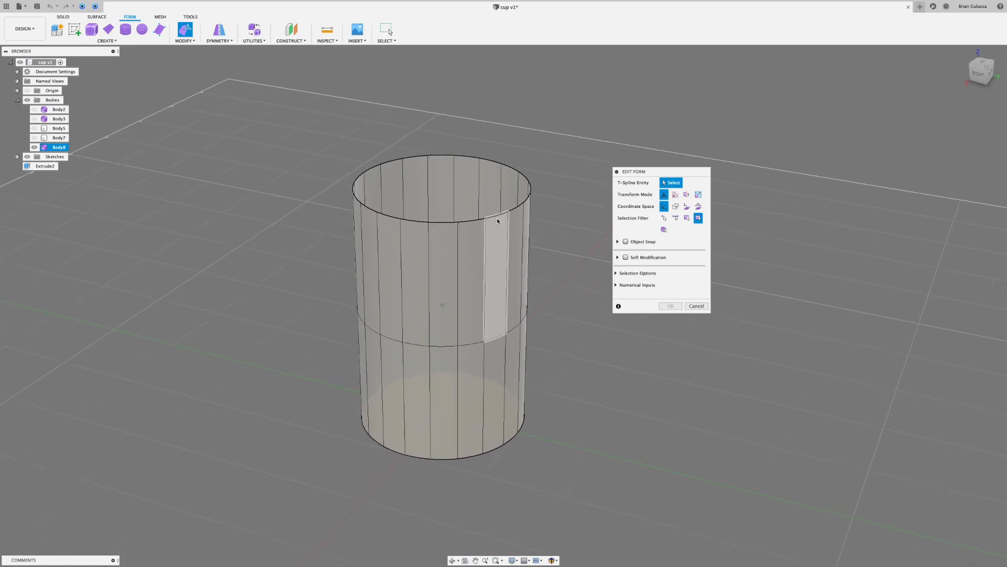
{"action": "middle_click_drag", "start_coordinate": [496, 213], "coordinate": [500, 213], "text": "shift"}
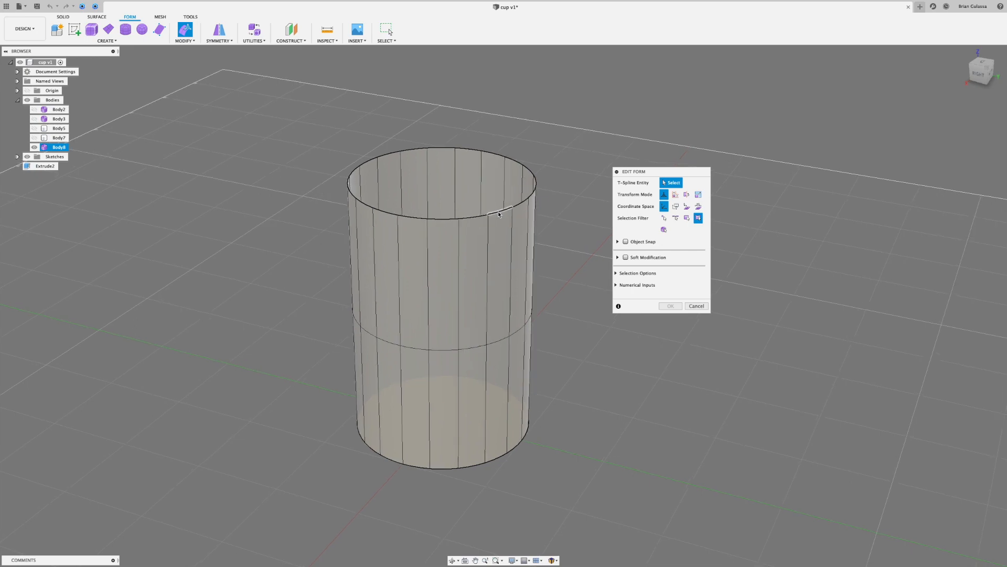
{"action": "left_click", "coordinate": [500, 213]}
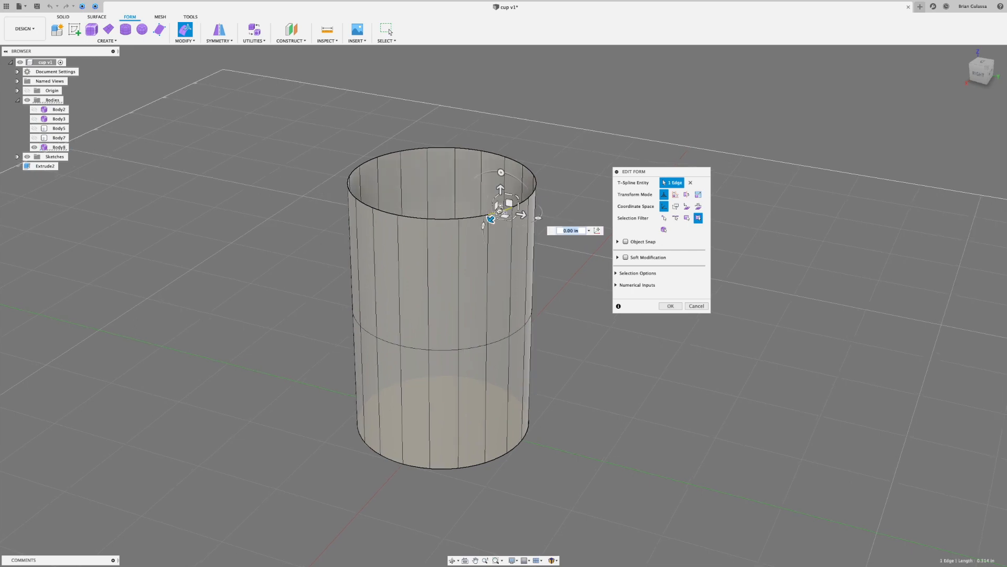
{"action": "double_click", "coordinate": [475, 220]}
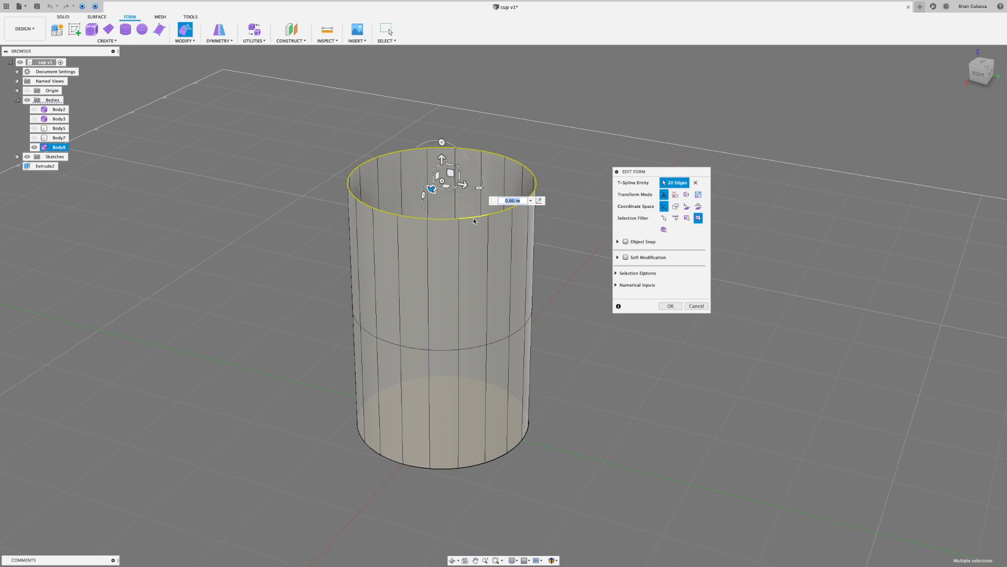
- Lower the top rim loop by about 0.096 in, then try a sideways move of the loop and undo it
{"action": "middle_click_drag", "start_coordinate": [487, 167], "coordinate": [487, 183], "text": "shift"}
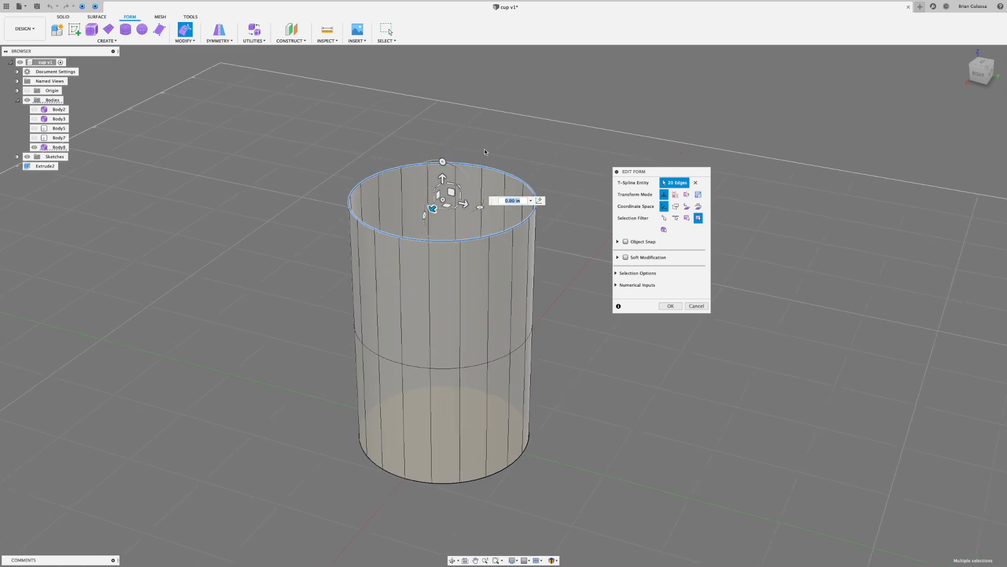
{"action": "scroll", "coordinate": [453, 223], "scroll_direction": "up", "scroll_amount": 5}
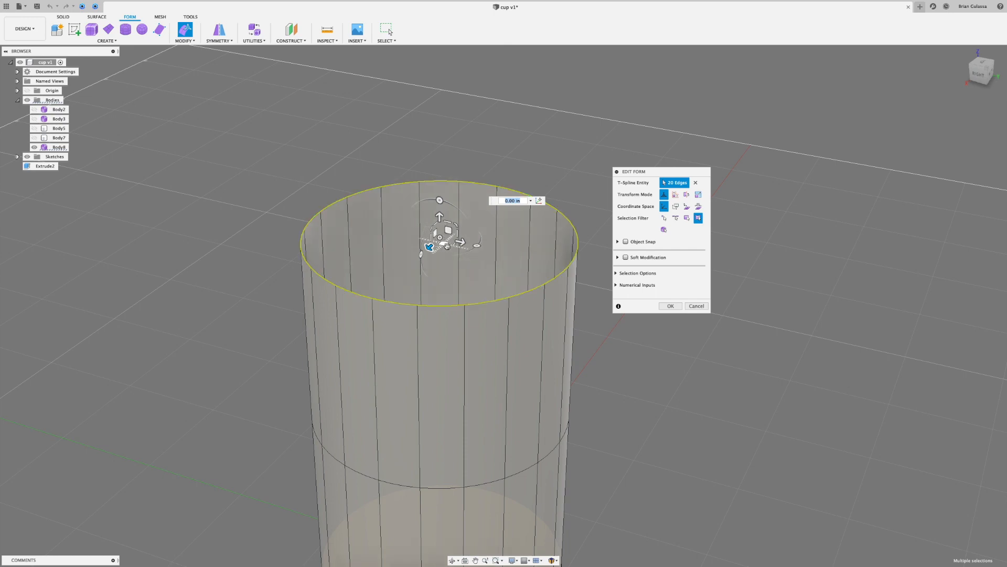
{"action": "scroll", "coordinate": [440, 216], "scroll_direction": "down", "scroll_amount": 2}
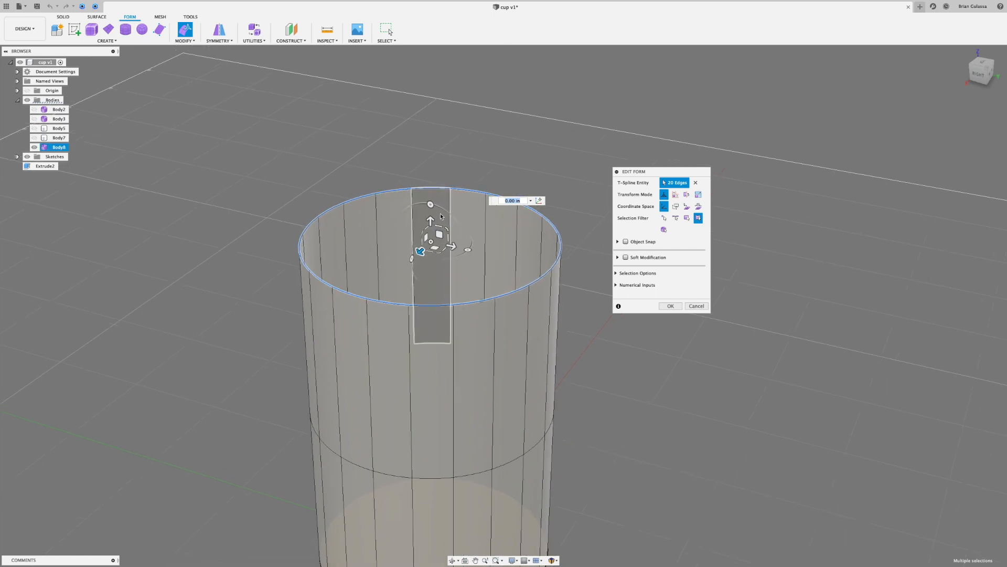
{"action": "left_click_drag", "start_coordinate": [432, 222], "coordinate": [432, 232]}
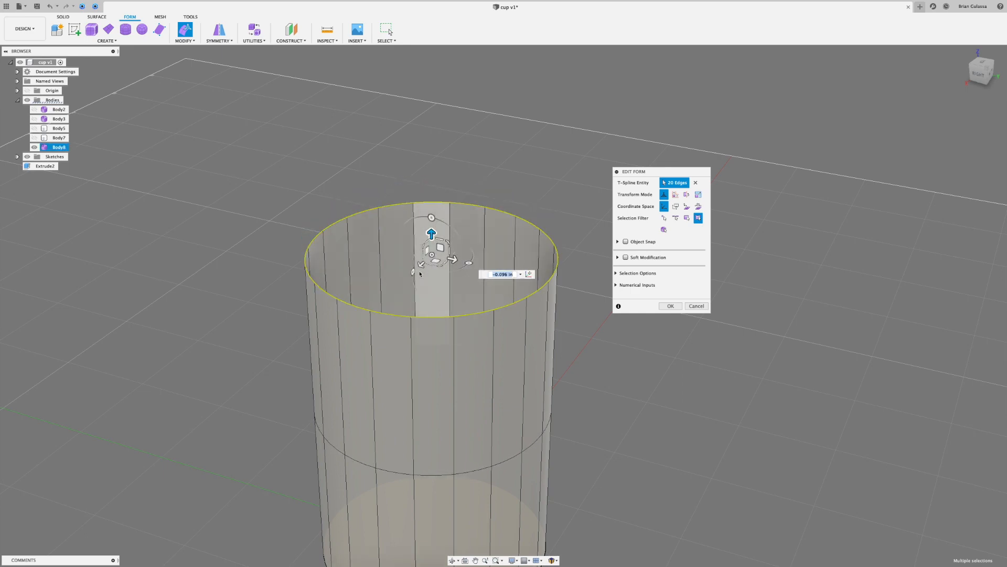
{"action": "left_click_drag", "start_coordinate": [454, 259], "coordinate": [563, 283]}
{"action": "key", "text": "ctrl+z"}
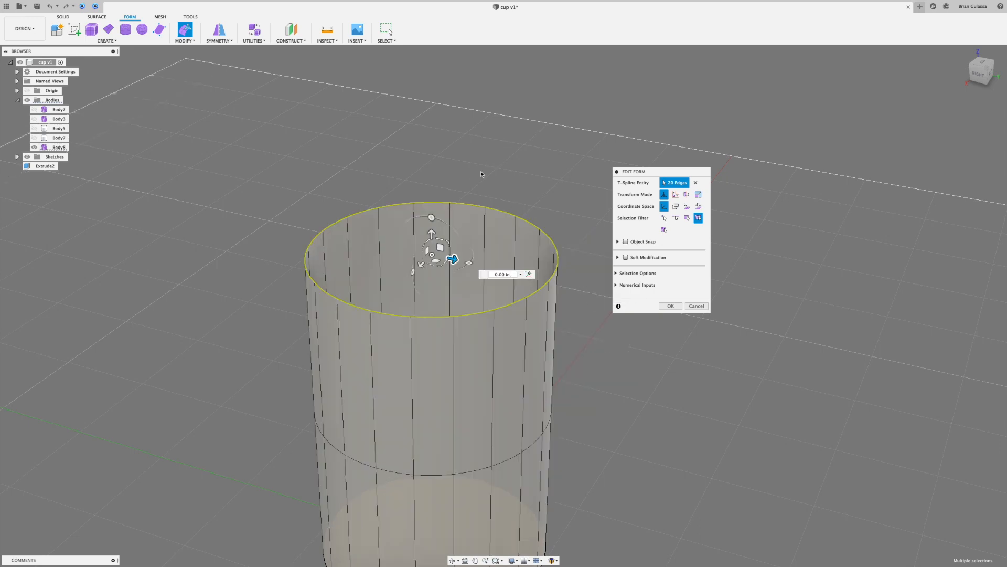
- Try scaling the top rim loop in a single plane with Edit Form
{"action": "scroll", "coordinate": [460, 191], "scroll_direction": "down", "scroll_amount": 3}
{"action": "scroll", "coordinate": [454, 212], "scroll_direction": "up", "scroll_amount": 3}
{"action": "middle_click_drag", "start_coordinate": [454, 212], "coordinate": [438, 248], "text": "shift"}
{"action": "scroll", "coordinate": [448, 239], "scroll_direction": "down", "scroll_amount": 1}
{"action": "scroll", "coordinate": [447, 239], "scroll_direction": "down", "scroll_amount": 2}
{"action": "mouse_move", "coordinate": [437, 247]}
{"action": "left_mouse_down"}
{"action": "mouse_move", "coordinate": [438, 258]}
{"action": "mouse_move", "coordinate": [437, 249]}
{"action": "left_mouse_up"}
{"action": "scroll", "coordinate": [443, 254], "scroll_direction": "up", "scroll_amount": 1}
{"action": "middle_click_drag", "start_coordinate": [444, 254], "coordinate": [460, 209]}
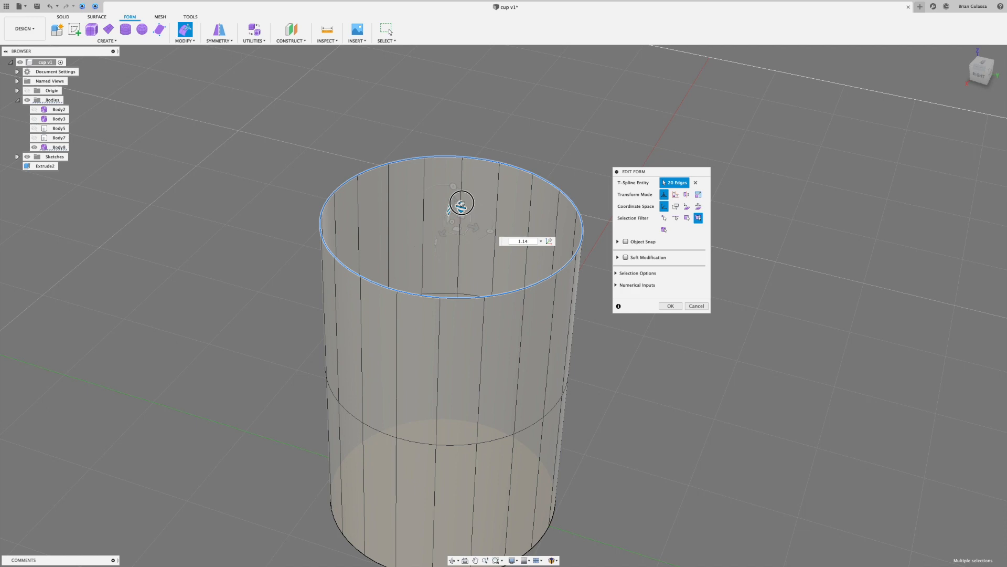
{"action": "left_click_drag", "start_coordinate": [461, 209], "coordinate": [455, 224]}
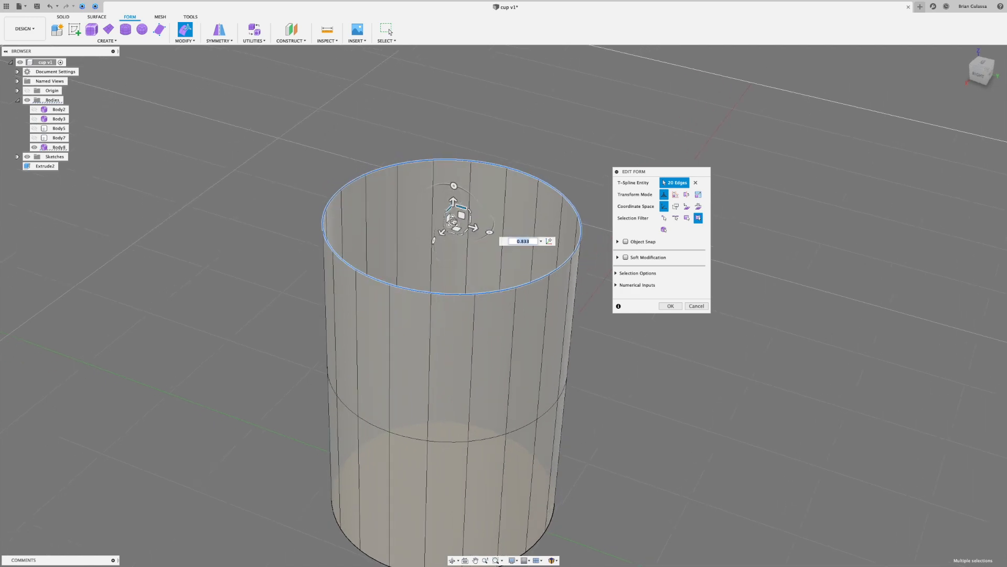
- Scale the top rim loop outward uniformly by a factor of about 1.53
{"action": "left_click", "coordinate": [452, 222]}
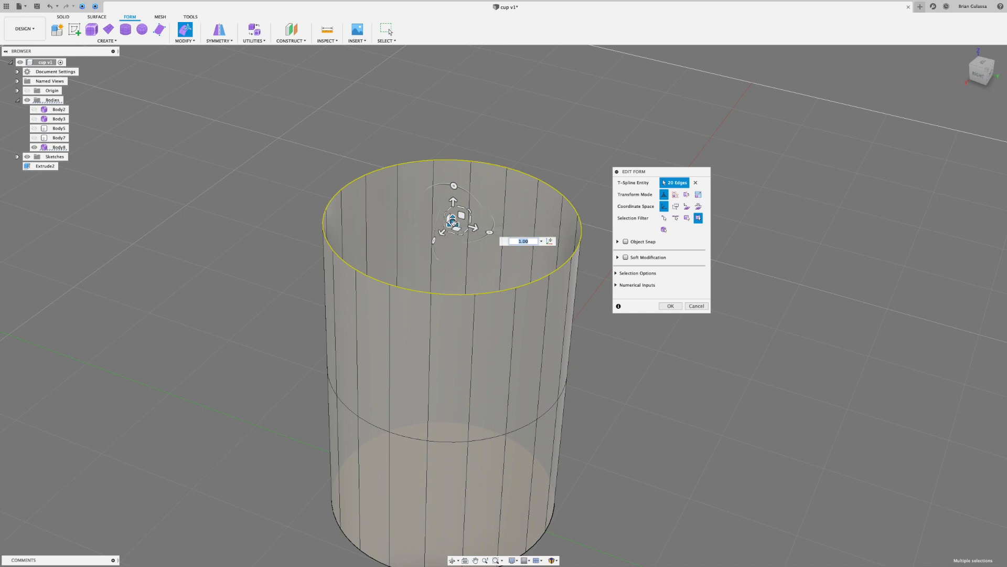
{"action": "left_click_drag", "start_coordinate": [454, 222], "coordinate": [466, 220]}
{"action": "middle_click_drag", "start_coordinate": [481, 188], "coordinate": [500, 265]}
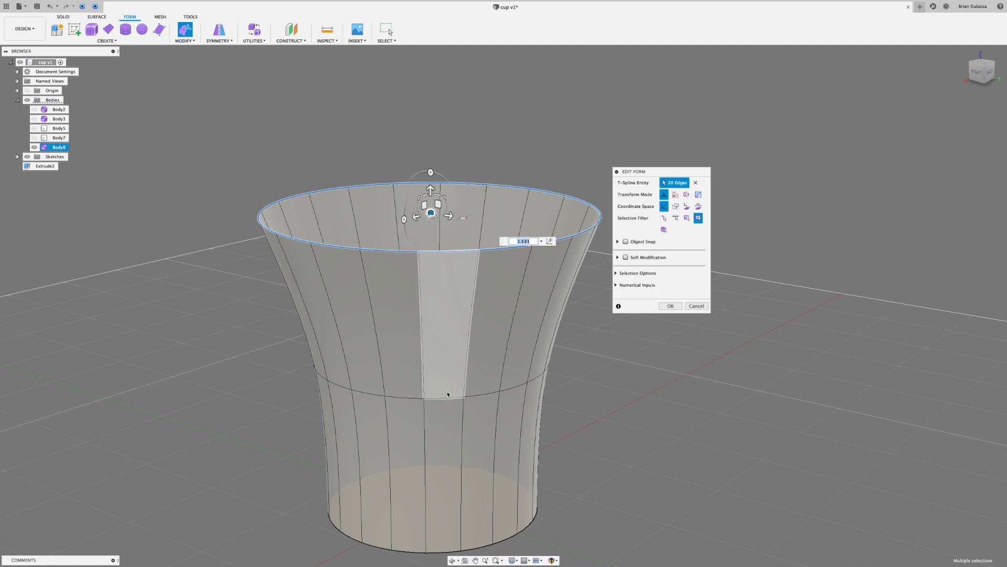
- Select the middle edge loop and scale it outward uniformly by a factor of about 1.68
{"action": "mouse_move", "coordinate": [429, 215]}
{"action": "middle_mouse_down", "text": "shift"}
{"action": "mouse_move", "coordinate": [445, 225]}
{"action": "mouse_move", "coordinate": [449, 216]}
{"action": "middle_mouse_up", "text": "shift"}
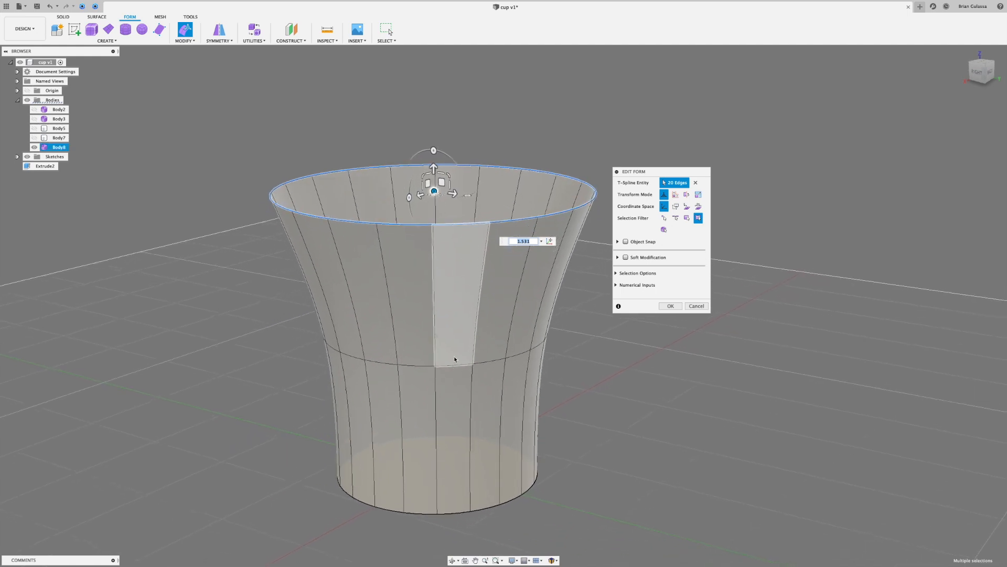
{"action": "middle_click_drag", "start_coordinate": [451, 366], "coordinate": [458, 362], "text": "shift"}
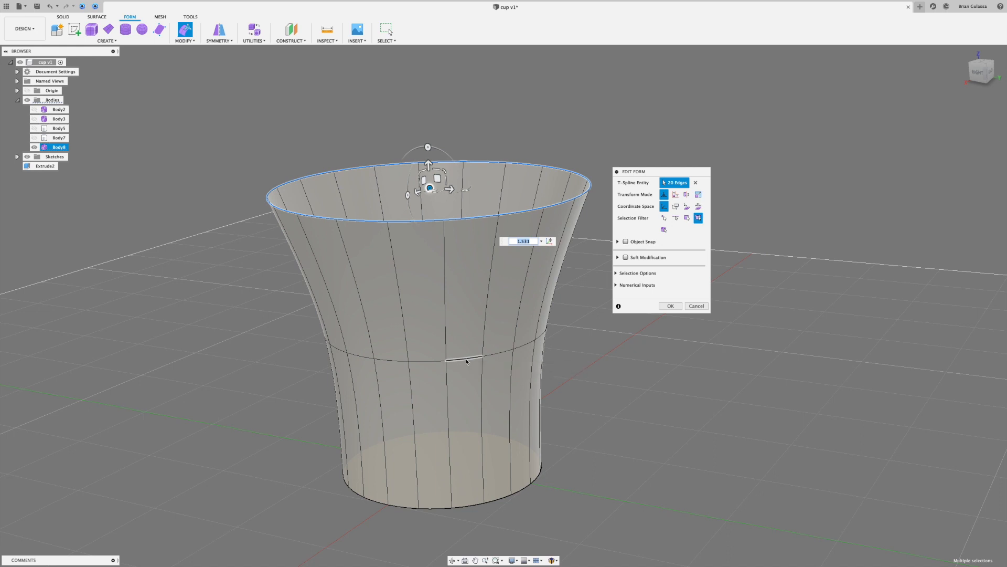
{"action": "double_click", "coordinate": [466, 361]}
{"action": "middle_click_drag", "start_coordinate": [468, 318], "coordinate": [444, 332], "text": "shift"}
{"action": "left_click_drag", "start_coordinate": [444, 331], "coordinate": [416, 362]}
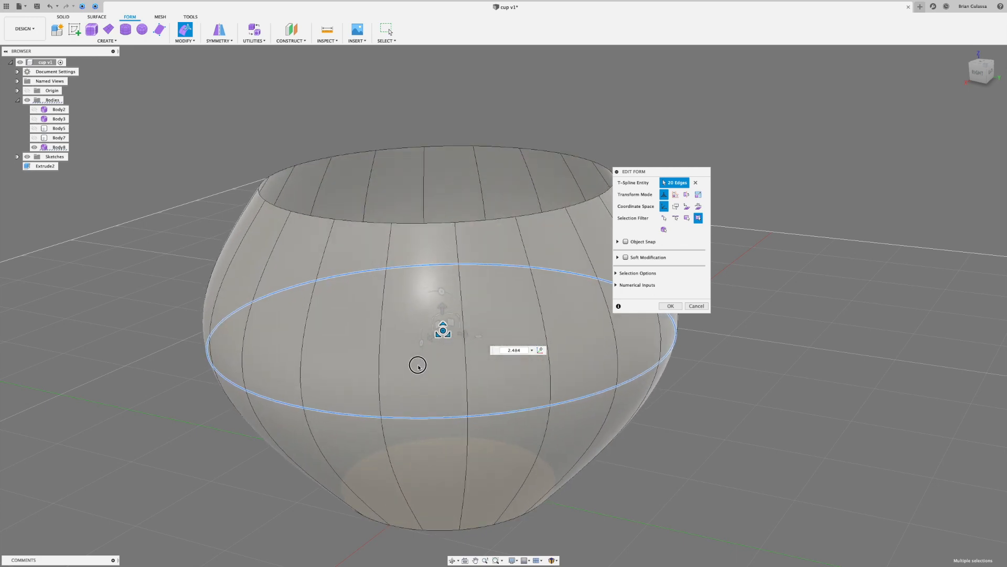
{"action": "middle_click_drag", "start_coordinate": [416, 362], "coordinate": [421, 270], "text": "shift"}
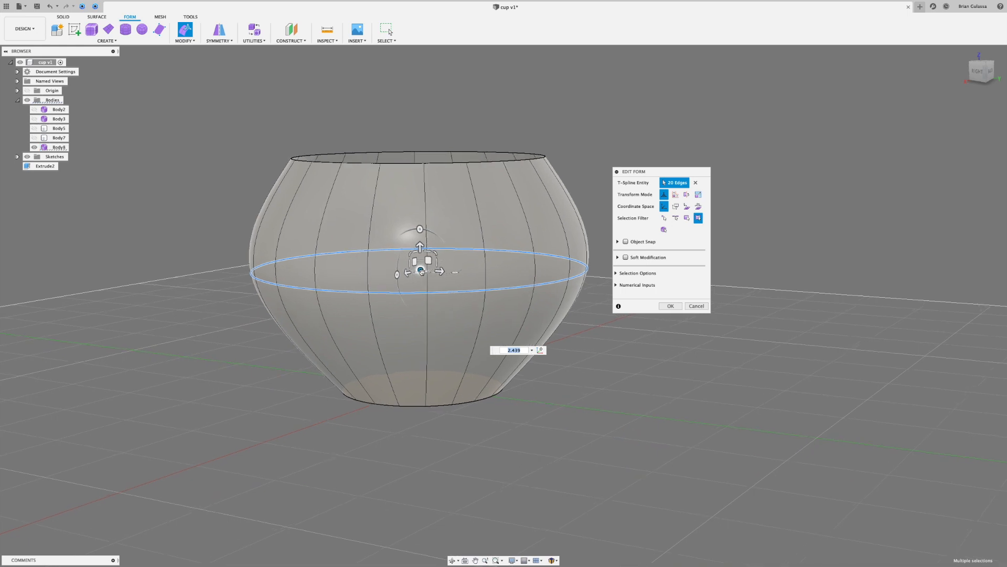
{"action": "left_click_drag", "start_coordinate": [421, 271], "coordinate": [412, 269]}
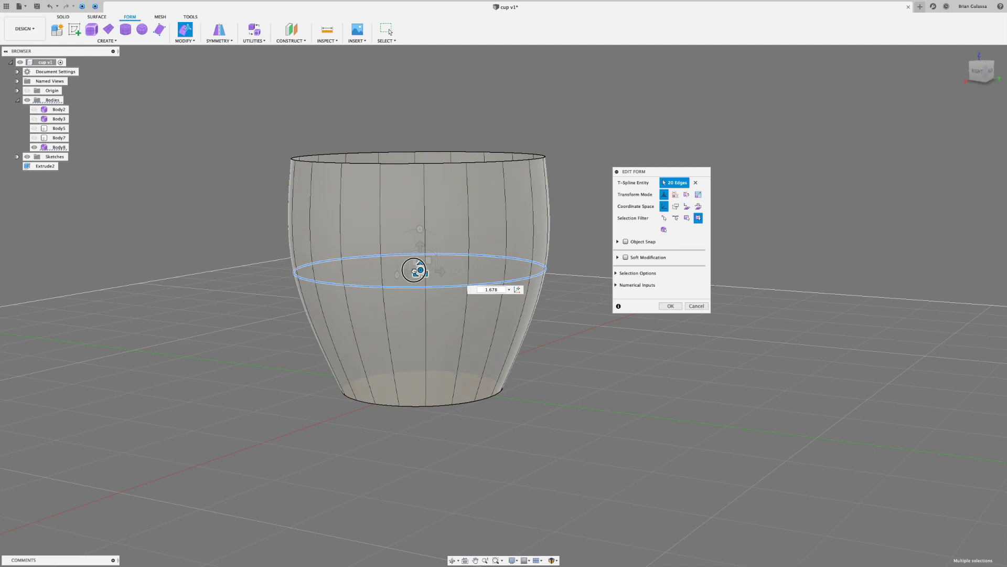
- Move the middle edge loop straight down by about 0.5 in to lower the cup's curve
{"action": "middle_click_drag", "start_coordinate": [493, 212], "coordinate": [518, 184], "text": "shift"}
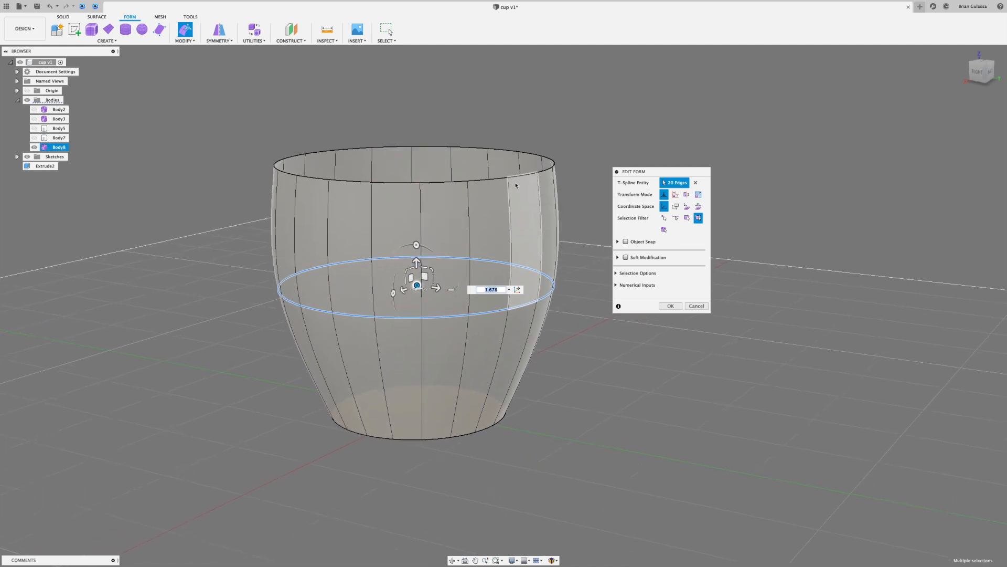
{"action": "scroll", "coordinate": [423, 277], "scroll_direction": "down", "scroll_amount": 1}
{"action": "middle_click_drag", "start_coordinate": [420, 277], "coordinate": [420, 224]}
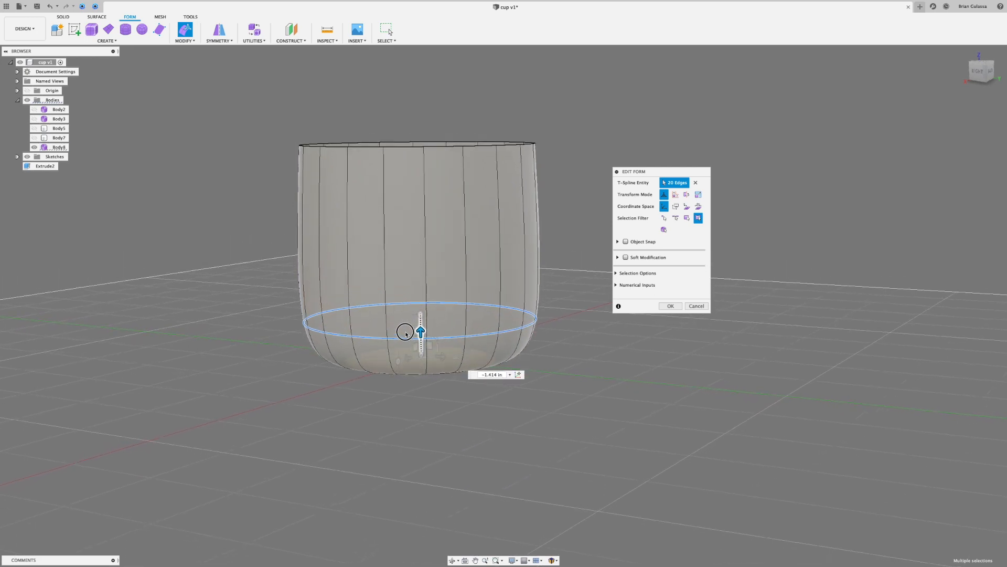
{"action": "left_click_drag", "start_coordinate": [409, 302], "coordinate": [409, 302]}
{"action": "middle_click_drag", "start_coordinate": [414, 227], "coordinate": [428, 293], "text": "shift"}
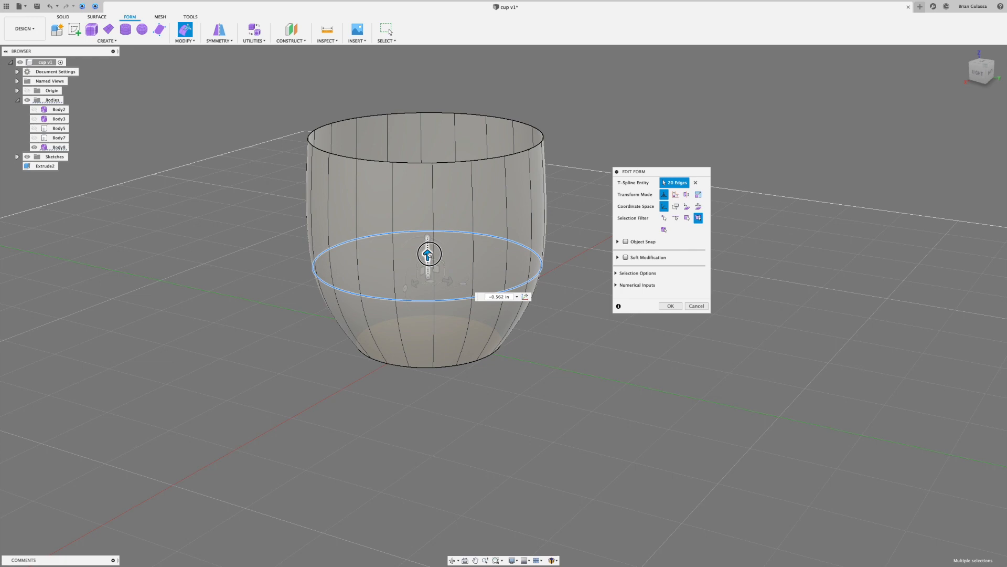
{"action": "middle_click_drag", "start_coordinate": [427, 246], "coordinate": [441, 225], "text": "shift"}
{"action": "mouse_move", "coordinate": [432, 220]}
{"action": "left_mouse_down"}
{"action": "mouse_move", "coordinate": [432, 205]}
{"action": "mouse_move", "coordinate": [432, 225]}
{"action": "left_mouse_up"}
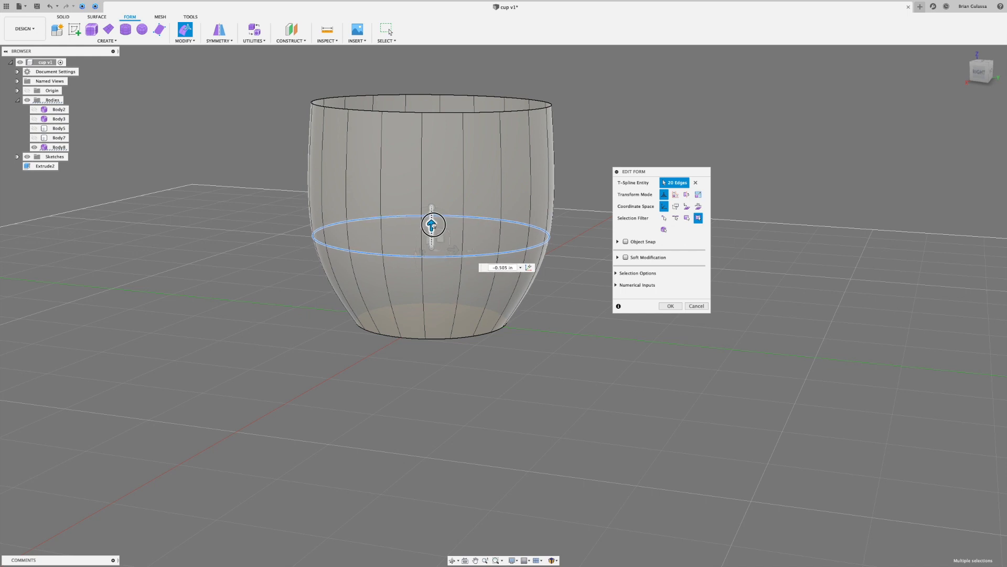
{"action": "left_click_drag", "start_coordinate": [431, 226], "coordinate": [431, 226]}
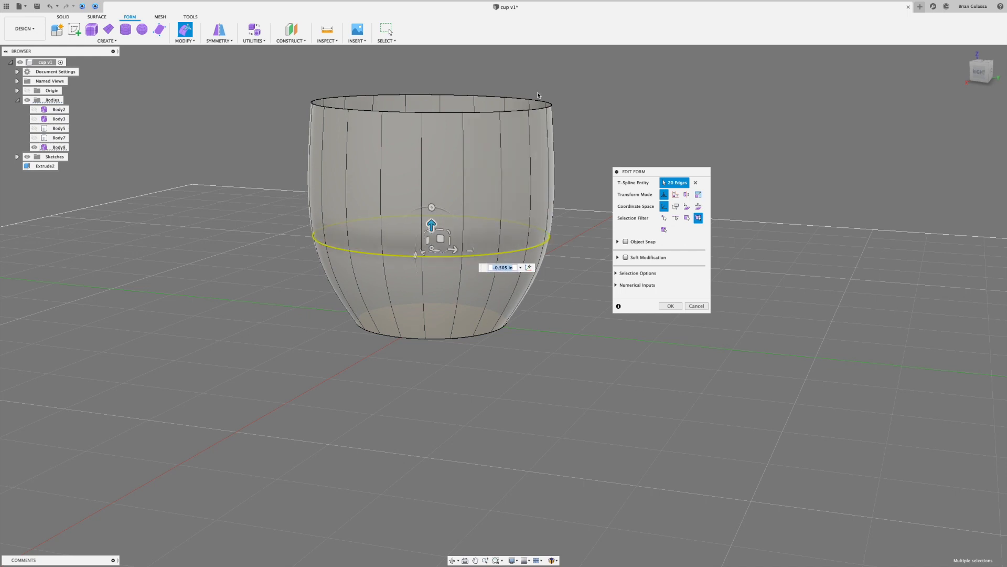
- Select the top rim loop and scale it outward slightly by a factor of about 1.08
{"action": "double_click", "coordinate": [511, 114]}
{"action": "middle_click_drag", "start_coordinate": [441, 109], "coordinate": [436, 159], "text": "shift"}
{"action": "left_click_drag", "start_coordinate": [435, 158], "coordinate": [437, 157]}
{"action": "scroll", "coordinate": [433, 148], "scroll_direction": "down", "scroll_amount": 3}
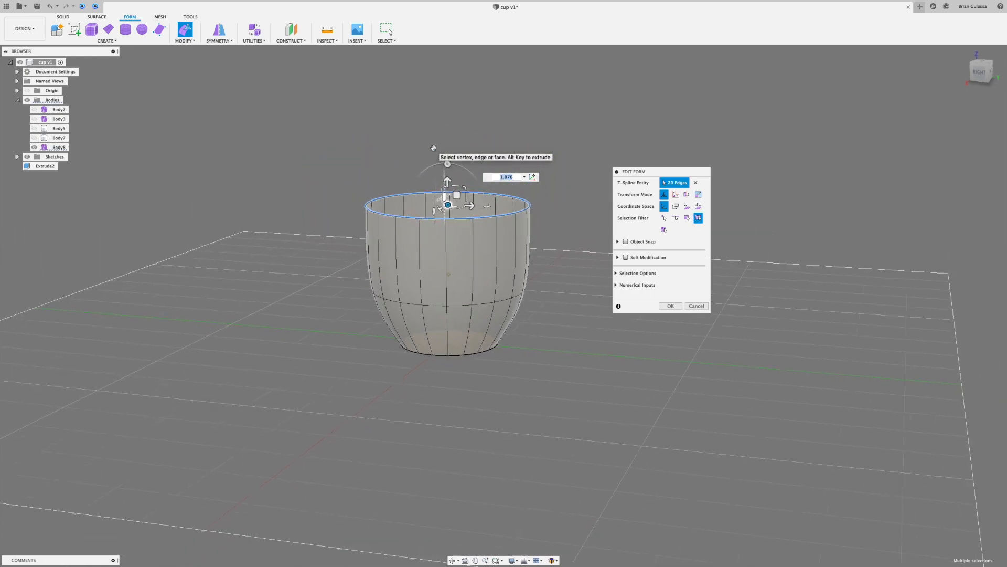
{"action": "scroll", "coordinate": [433, 148], "scroll_direction": "up", "scroll_amount": 3}
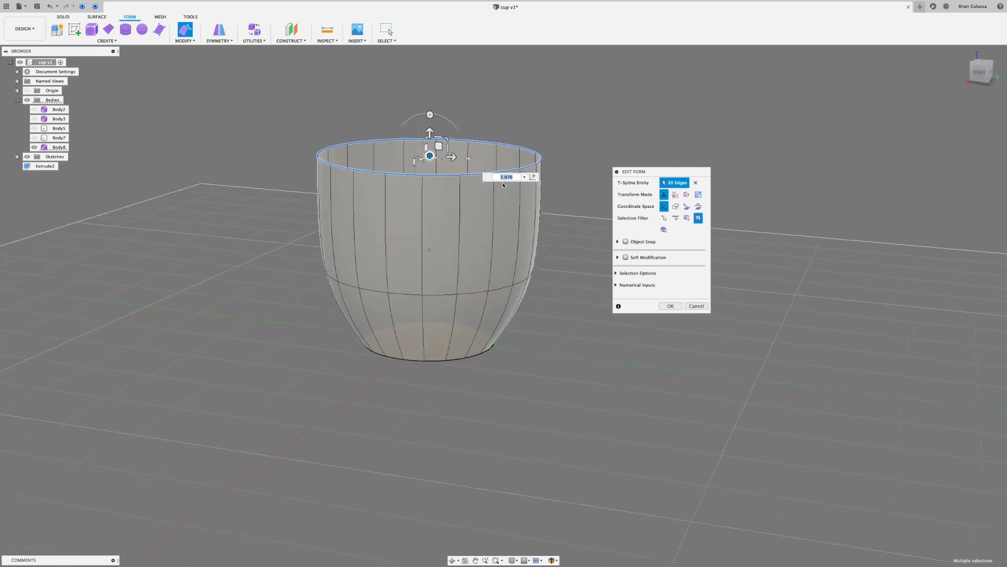
{"action": "scroll", "coordinate": [504, 181], "scroll_direction": "up", "scroll_amount": 5}
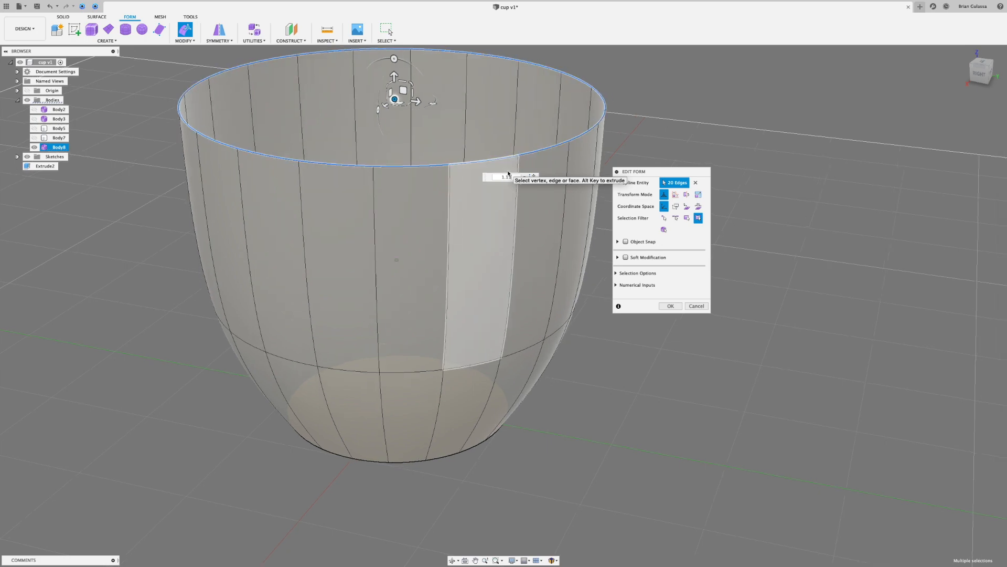
- Finish the Edit Form operation on the cup's top rim loop
{"action": "scroll", "coordinate": [508, 173], "scroll_direction": "down", "scroll_amount": 4}
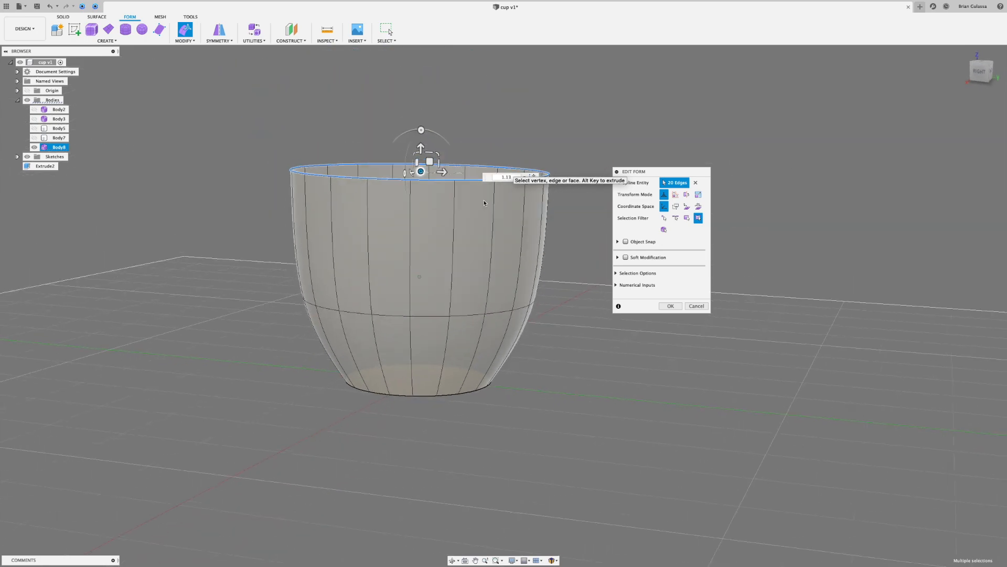
{"action": "left_click", "coordinate": [672, 306]}
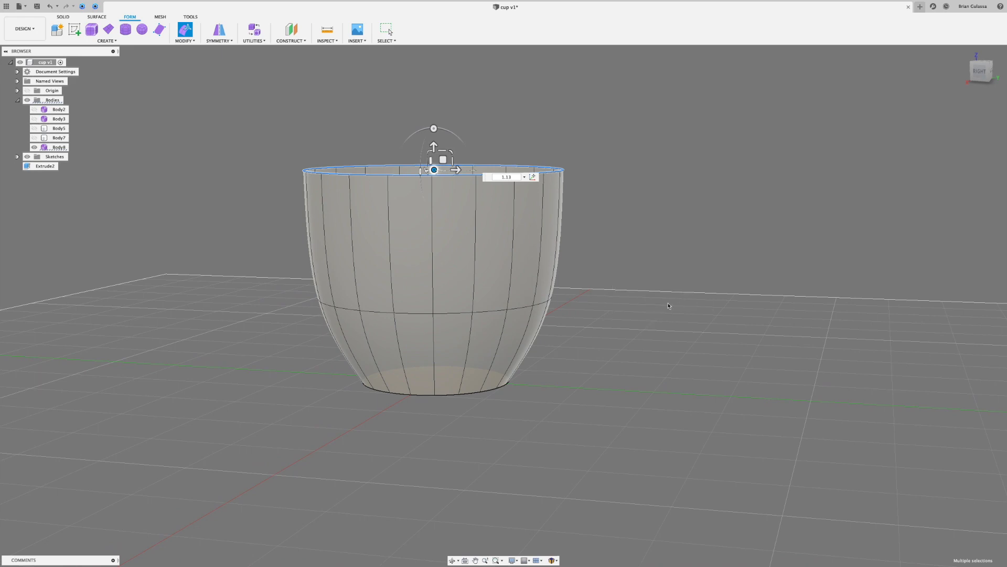
{"action": "mouse_move", "coordinate": [700, 250]}
{"action": "middle_mouse_down", "text": "shift"}
{"action": "mouse_move", "coordinate": [704, 273]}
{"action": "mouse_move", "coordinate": [707, 238]}
{"action": "mouse_move", "coordinate": [698, 236]}
{"action": "middle_mouse_up", "text": "shift"}
- Extrude the cup's bottom edge loop inward by a uniform scale of about 0.79, and extrude inward again to leave a small central hole
{"action": "double_click", "coordinate": [492, 346]}
{"action": "middle_click_drag", "start_coordinate": [619, 215], "coordinate": [618, 126], "text": "shift"}
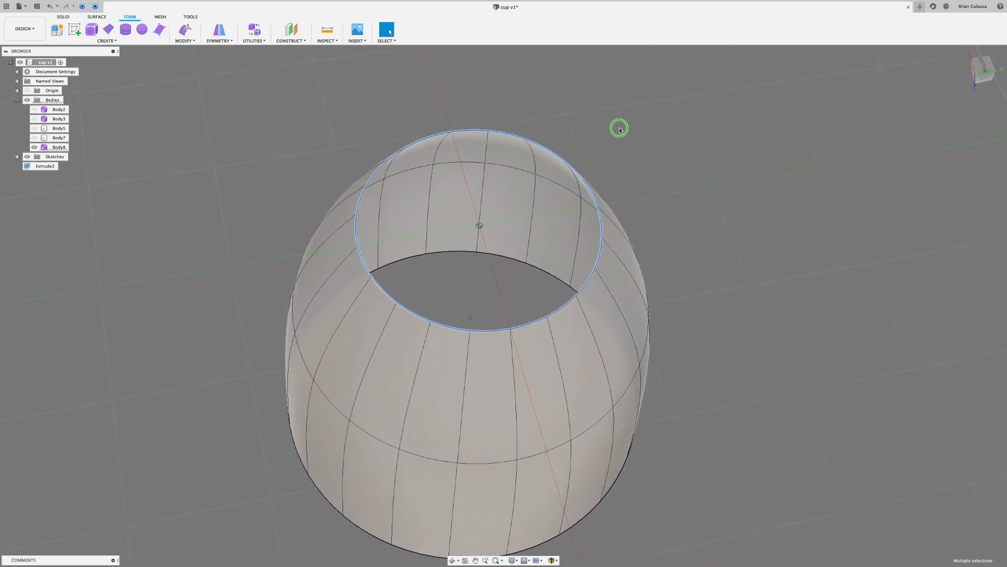
{"action": "right_click", "coordinate": [623, 126]}
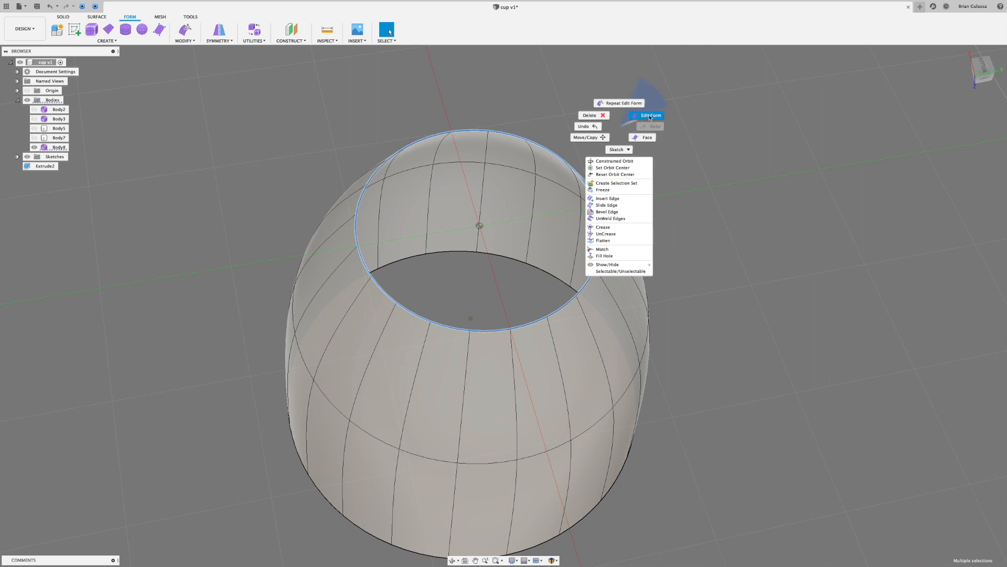
{"action": "left_click", "coordinate": [652, 116]}
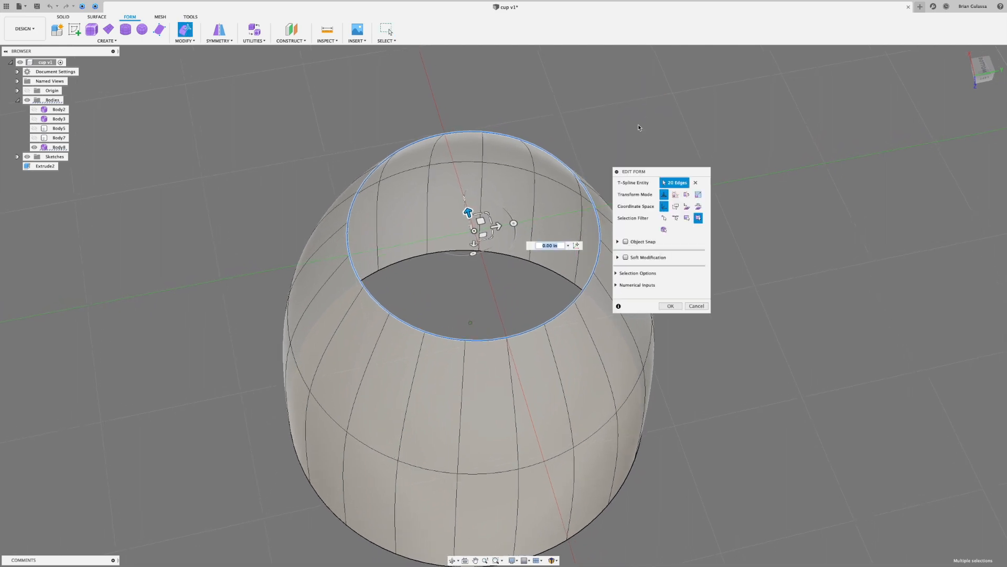
{"action": "left_click_drag", "start_coordinate": [665, 175], "coordinate": [734, 136]}
{"action": "mouse_move", "coordinate": [540, 197]}
{"action": "middle_mouse_down", "text": "shift"}
{"action": "mouse_move", "coordinate": [612, 171]}
{"action": "mouse_move", "coordinate": [535, 188]}
{"action": "mouse_move", "coordinate": [528, 212]}
{"action": "middle_mouse_up", "text": "shift"}
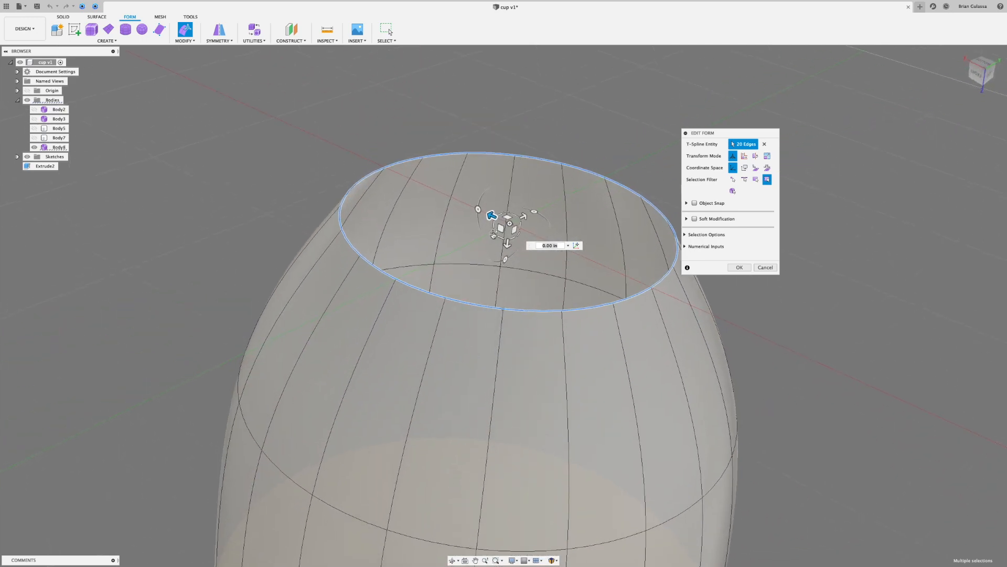
{"action": "scroll", "coordinate": [526, 213], "scroll_direction": "up", "scroll_amount": 5}
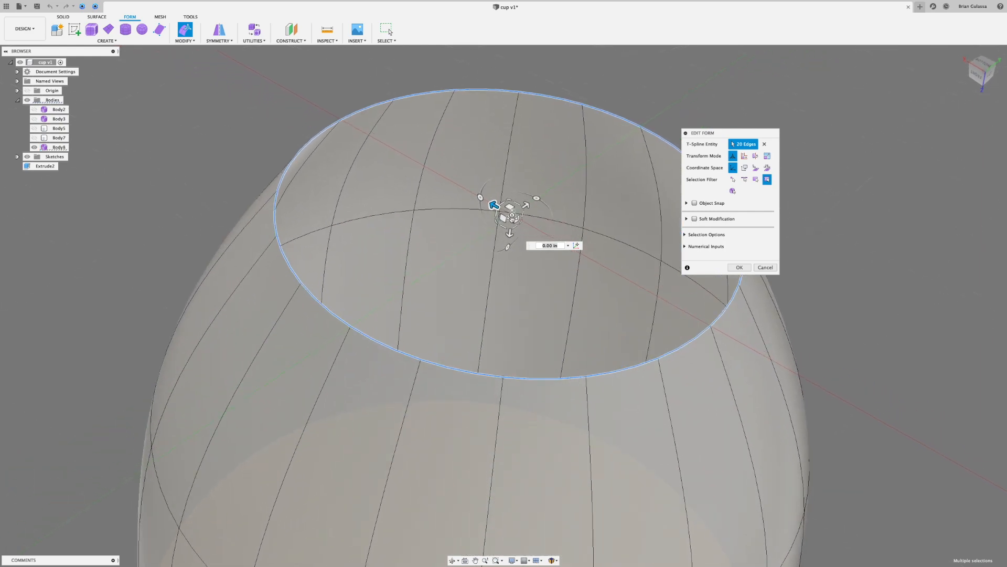
{"action": "left_click_drag", "start_coordinate": [513, 216], "coordinate": [509, 215]}
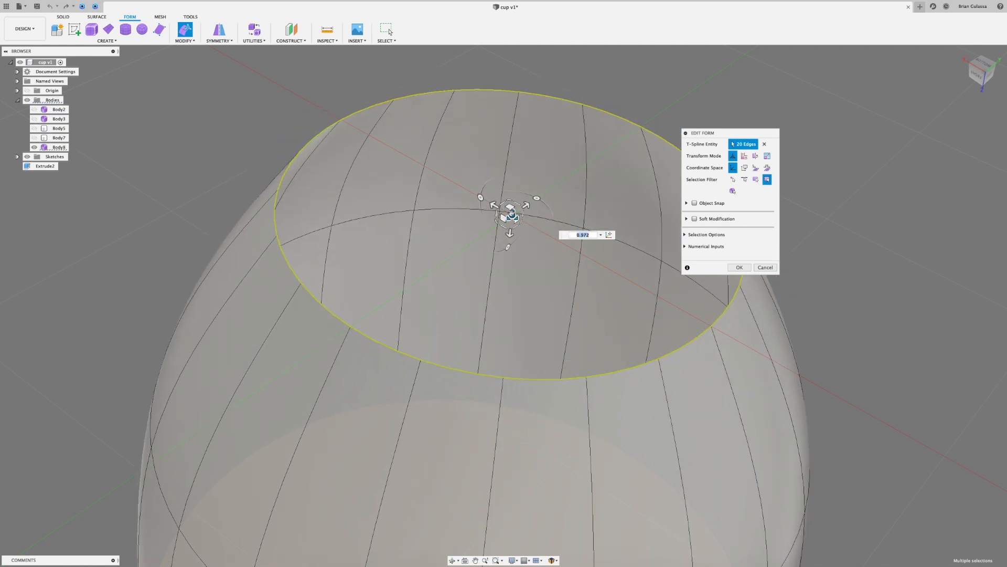
{"action": "left_click_drag", "start_coordinate": [513, 215], "coordinate": [507, 219]}
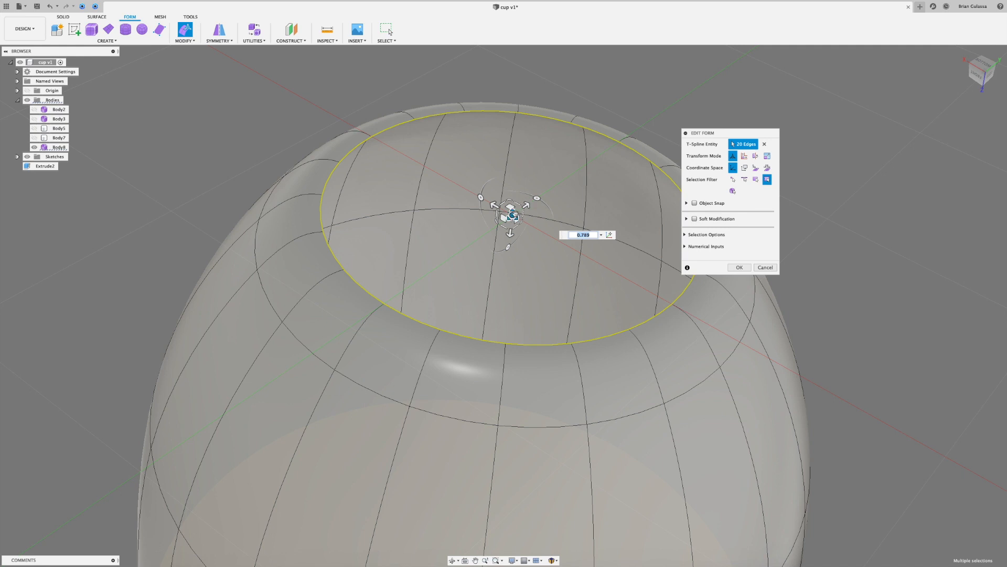
{"action": "left_click_drag", "start_coordinate": [512, 215], "coordinate": [486, 227]}
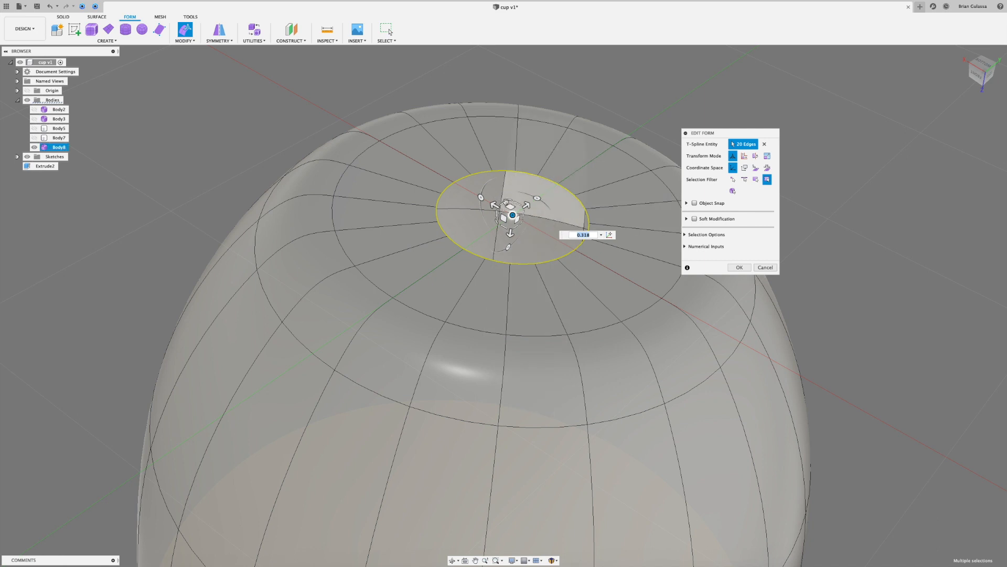
{"action": "left_click", "coordinate": [739, 268]}
- Select the outer edge loop of the cup's base and move it vertically by about -0.057 in with Edit Form
{"action": "middle_click_drag", "start_coordinate": [829, 122], "coordinate": [626, 151], "text": "shift"}
{"action": "double_click", "coordinate": [543, 257]}
{"action": "right_click", "coordinate": [633, 146]}
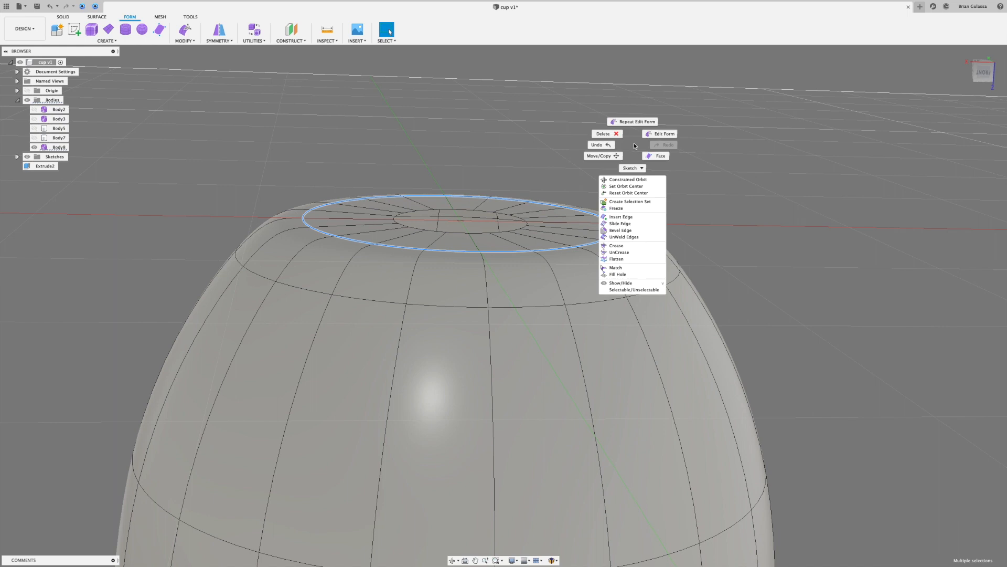
{"action": "left_click", "coordinate": [664, 134]}
{"action": "left_click_drag", "start_coordinate": [462, 247], "coordinate": [463, 238]}
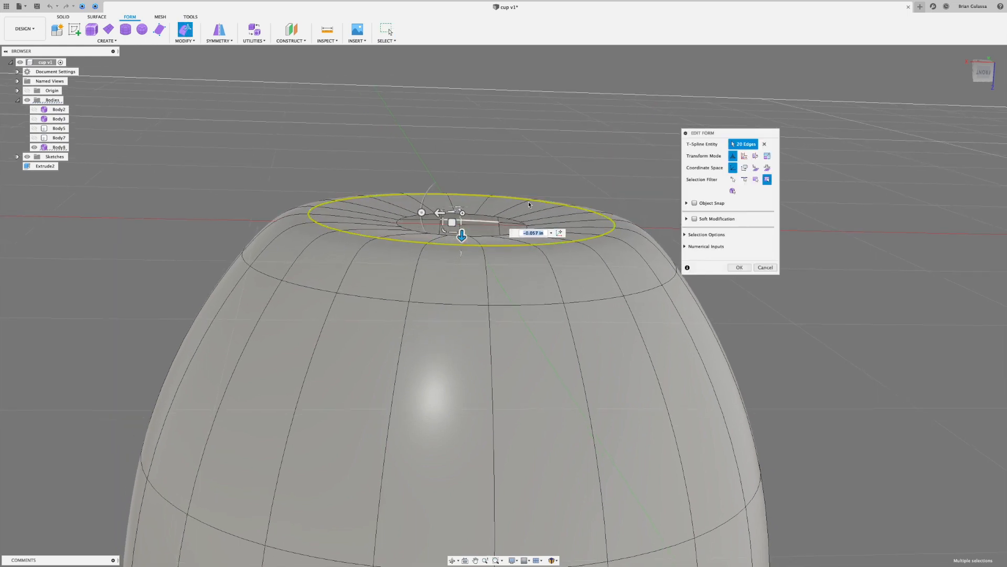
{"action": "left_click", "coordinate": [669, 110]}
- Select the base's outer edge loop again and scale it outward uniformly to widen the foot
{"action": "middle_click_drag", "start_coordinate": [669, 110], "coordinate": [531, 181], "text": "shift"}
{"action": "double_click", "coordinate": [513, 201]}
{"action": "middle_click_drag", "start_coordinate": [406, 215], "coordinate": [418, 214], "text": "shift"}
{"action": "scroll", "coordinate": [416, 215], "scroll_direction": "up", "scroll_amount": 2}
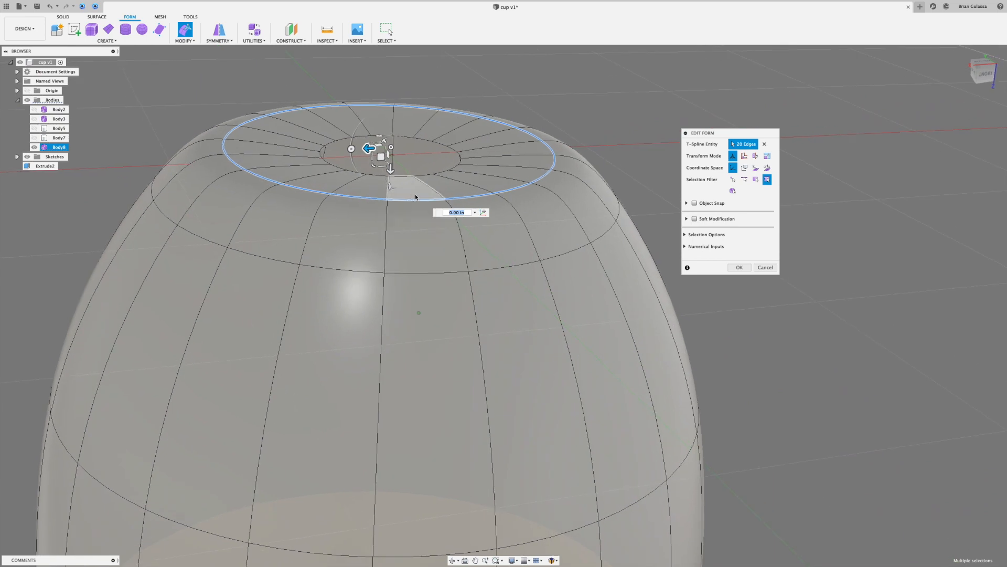
{"action": "left_click", "coordinate": [391, 147]}
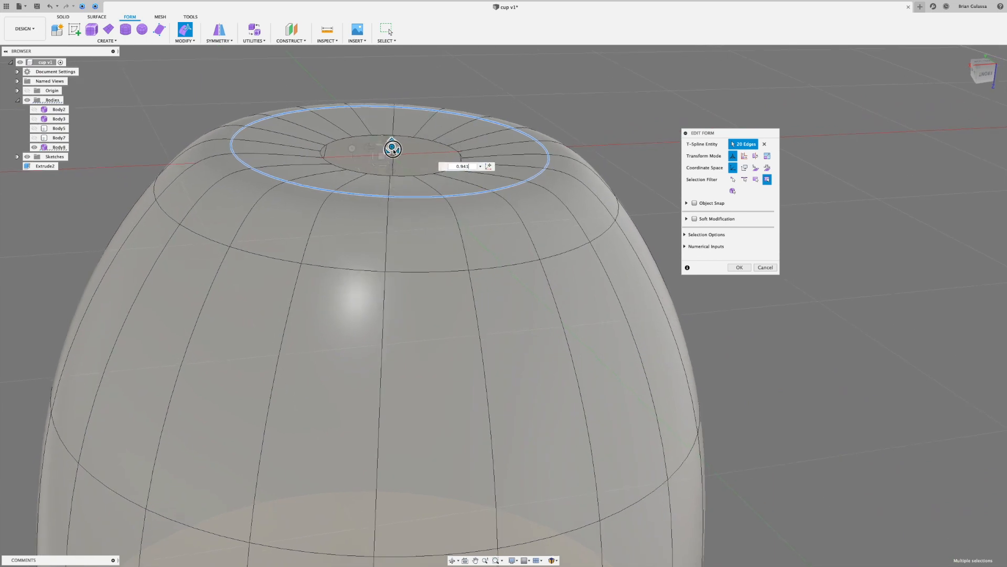
{"action": "mouse_move", "coordinate": [391, 148]}
{"action": "left_mouse_down"}
{"action": "mouse_move", "coordinate": [375, 160]}
{"action": "mouse_move", "coordinate": [389, 154]}
{"action": "left_mouse_up"}
{"action": "left_click", "coordinate": [551, 86]}
- Select the edge loop around the side wall next to the base and move it vertically by about -0.017 in
{"action": "middle_click_drag", "start_coordinate": [551, 85], "coordinate": [536, 83], "text": "shift"}
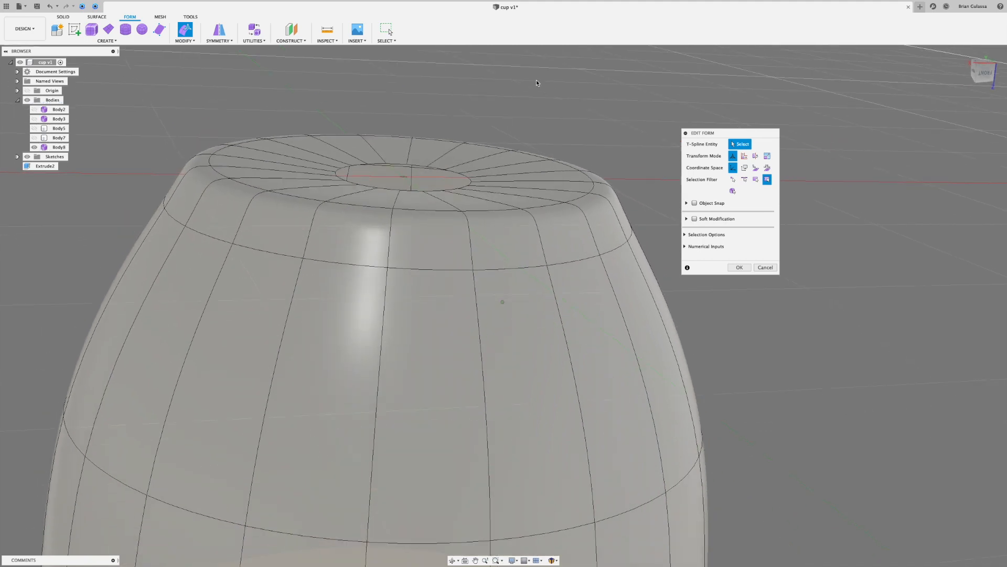
{"action": "double_click", "coordinate": [492, 253]}
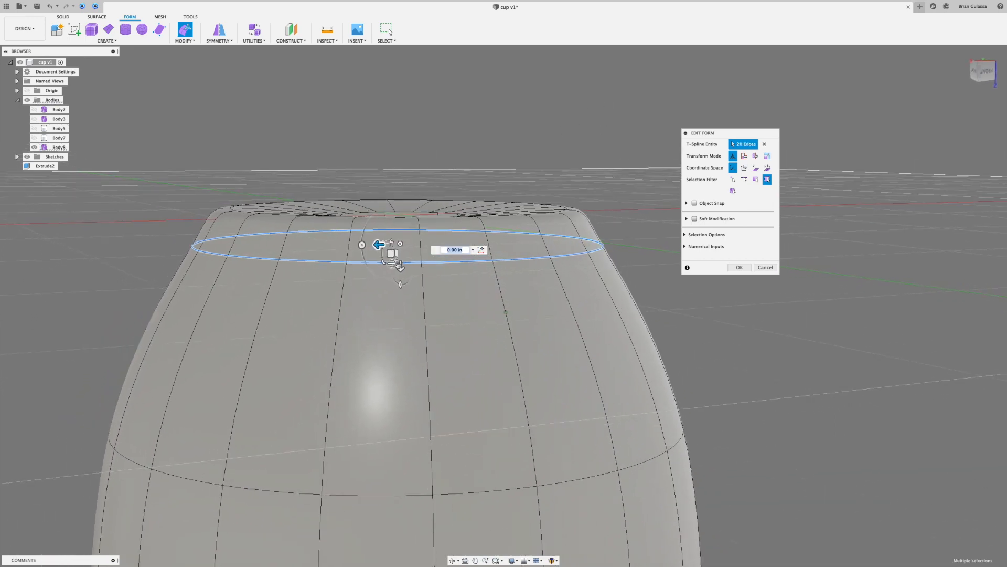
{"action": "mouse_move", "coordinate": [399, 266]}
{"action": "left_mouse_down"}
{"action": "mouse_move", "coordinate": [401, 228]}
{"action": "mouse_move", "coordinate": [407, 269]}
{"action": "mouse_move", "coordinate": [401, 262]}
{"action": "left_mouse_up"}
{"action": "middle_click_drag", "start_coordinate": [403, 262], "coordinate": [410, 271], "text": "shift"}
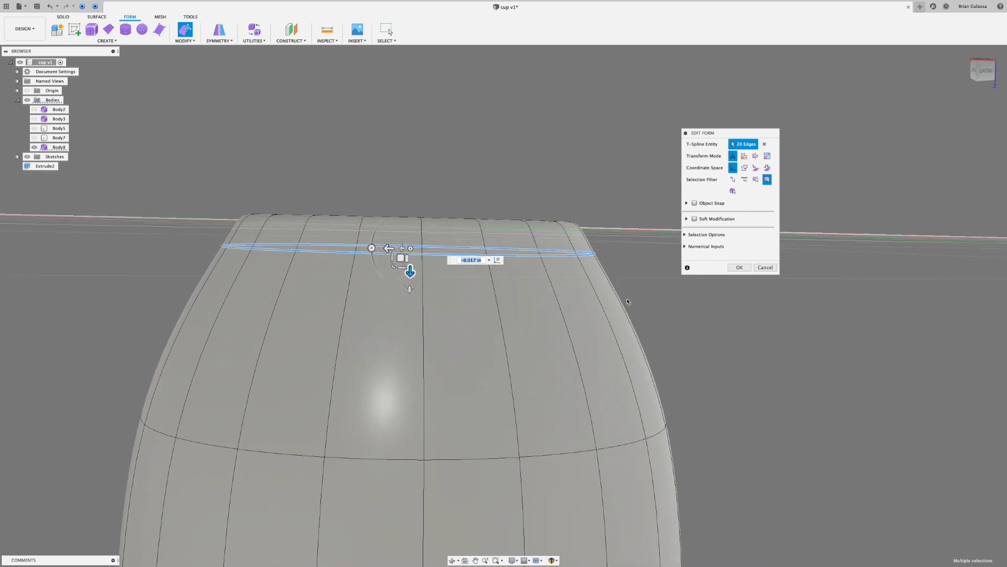
- Scale the side-wall loop next to the base slightly outward uniformly and finish the form edit
{"action": "left_click_drag", "start_coordinate": [411, 247], "coordinate": [412, 246]}
{"action": "scroll", "coordinate": [550, 171], "scroll_direction": "down", "scroll_amount": 2}
{"action": "middle_click_drag", "start_coordinate": [550, 171], "coordinate": [537, 189], "text": "shift"}
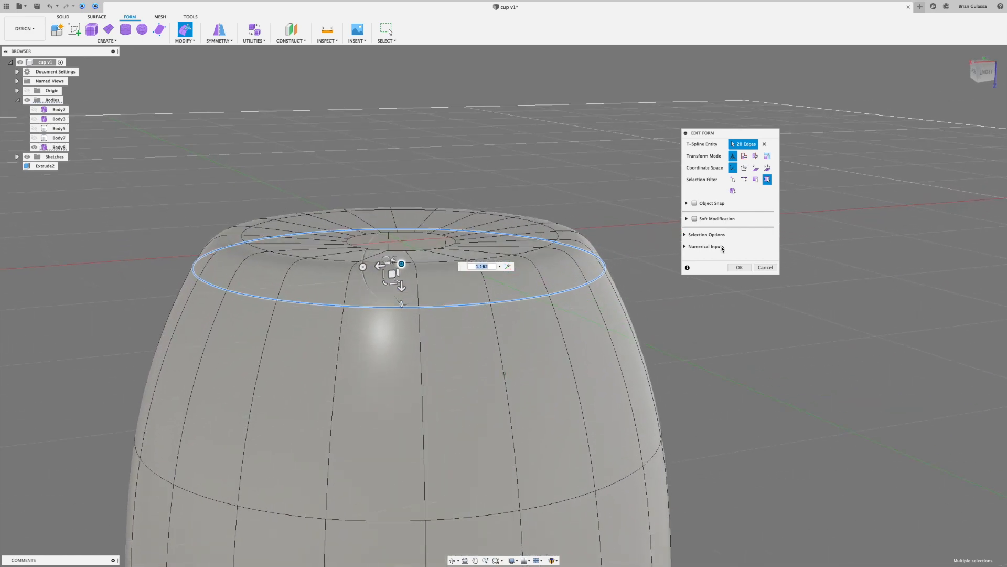
{"action": "left_click", "coordinate": [739, 268]}
- Start Fill Hole and select an edge of the base's central opening to fill it in Reduced Star mode
{"action": "middle_click_drag", "start_coordinate": [682, 266], "coordinate": [545, 287], "text": "shift"}
{"action": "scroll", "coordinate": [470, 268], "scroll_direction": "up", "scroll_amount": 3}
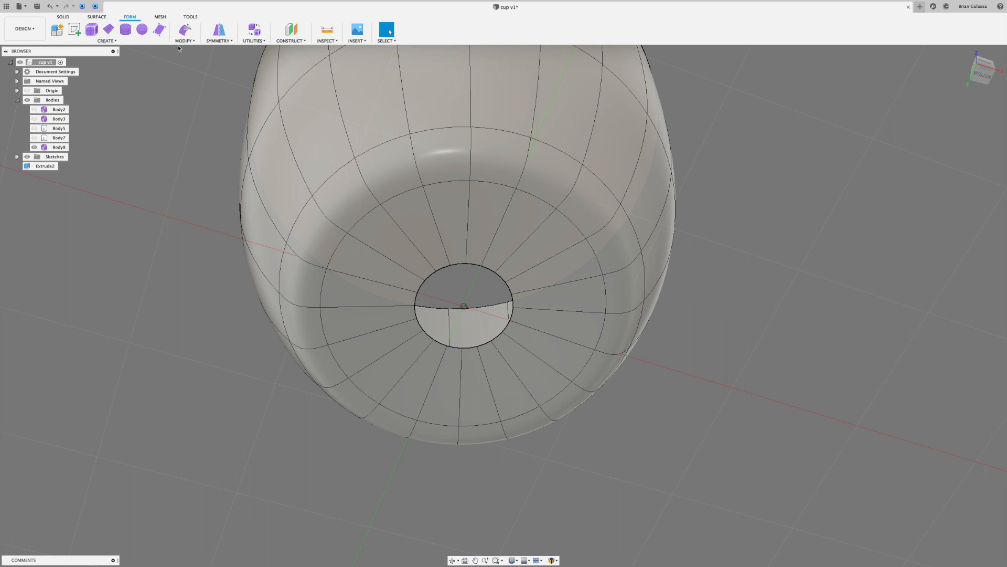
{"action": "left_click", "coordinate": [189, 42]}
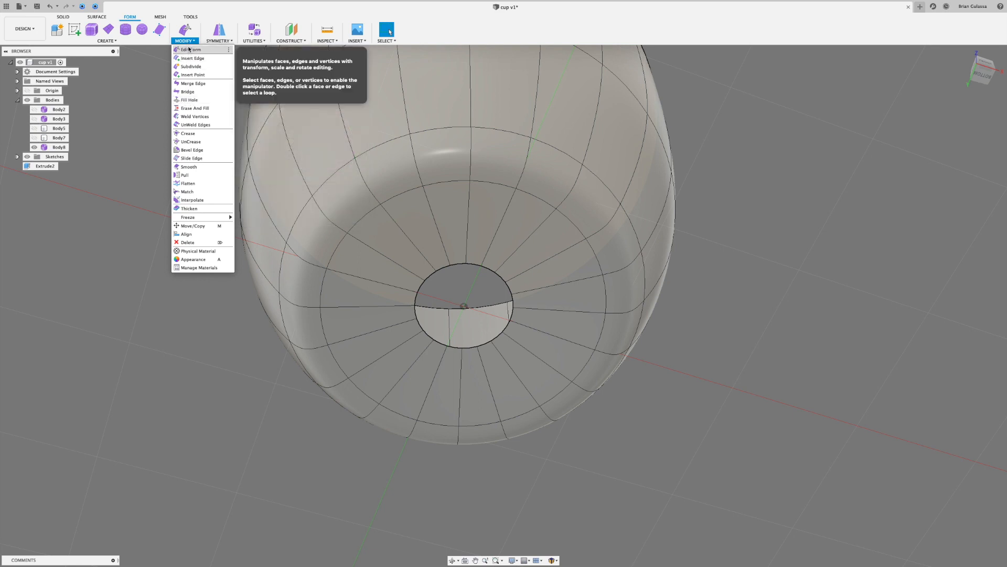
{"action": "left_click", "coordinate": [131, 41]}
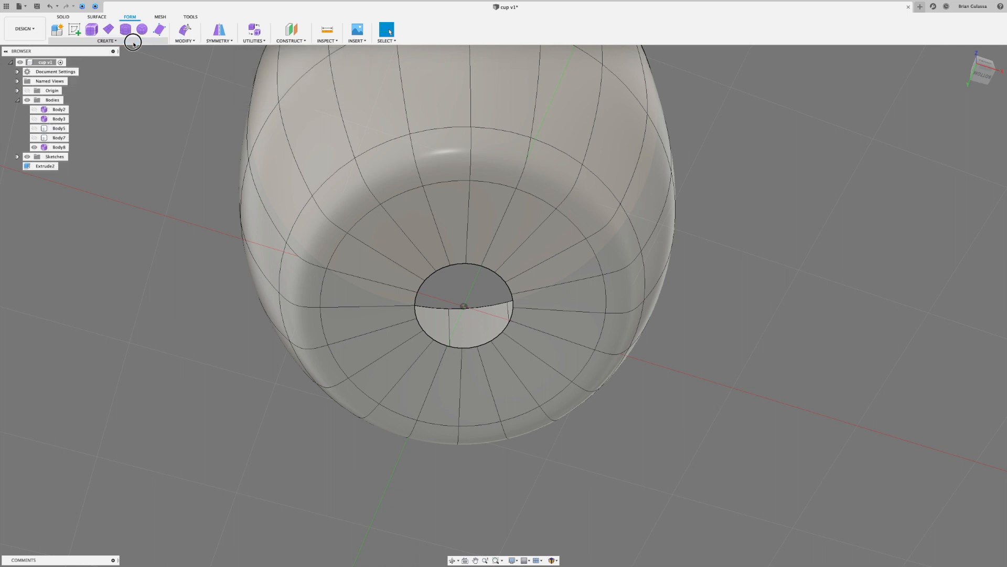
{"action": "left_click", "coordinate": [134, 41]}
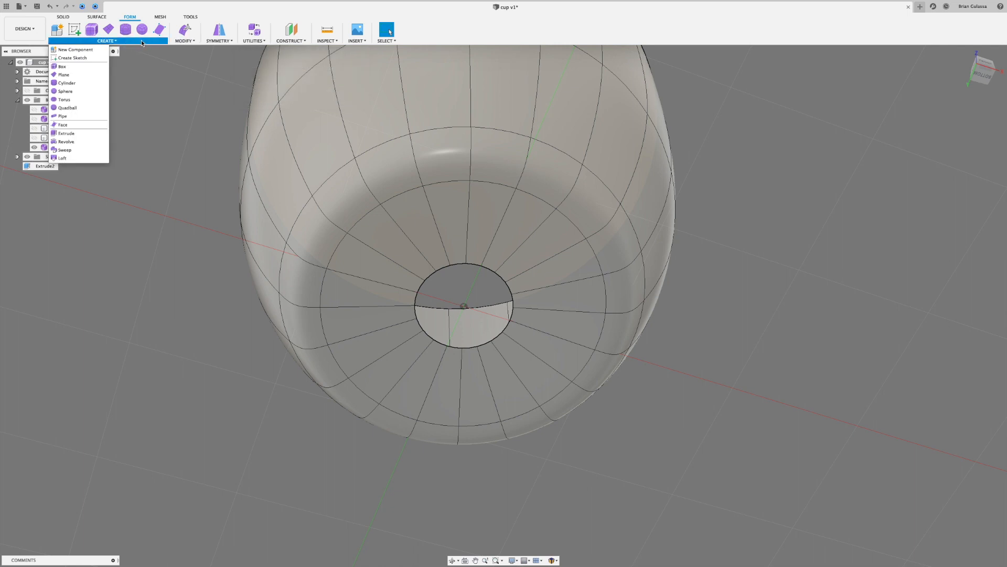
{"action": "left_click", "coordinate": [184, 41]}
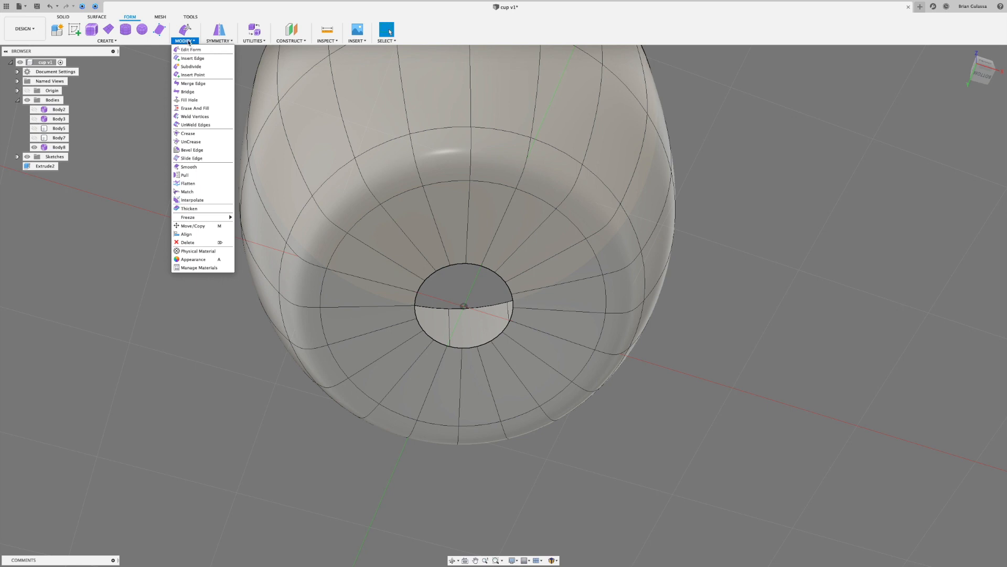
{"action": "left_click", "coordinate": [194, 102]}
{"action": "middle_click_drag", "start_coordinate": [454, 318], "coordinate": [453, 295], "text": "shift"}
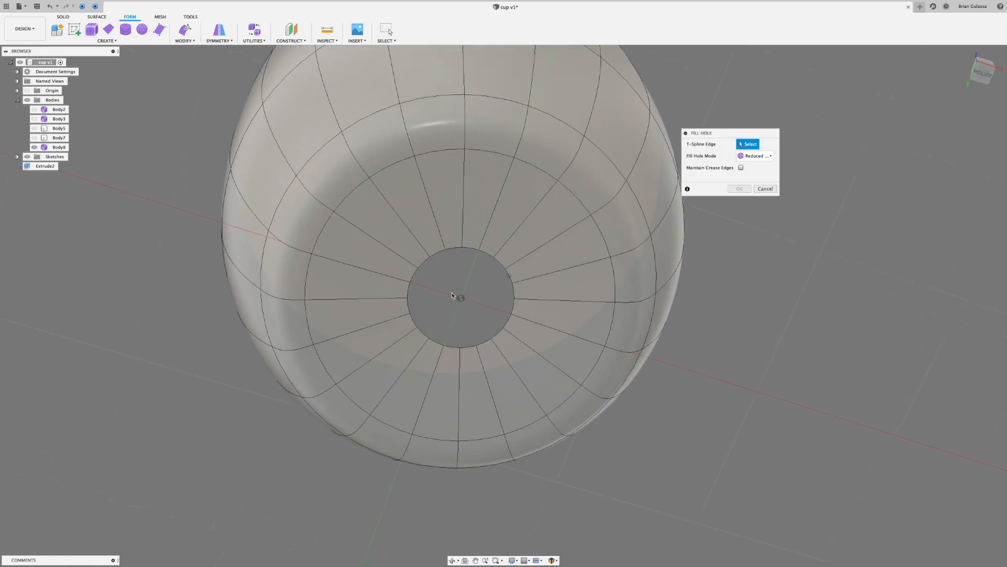
{"action": "left_click", "coordinate": [471, 250]}
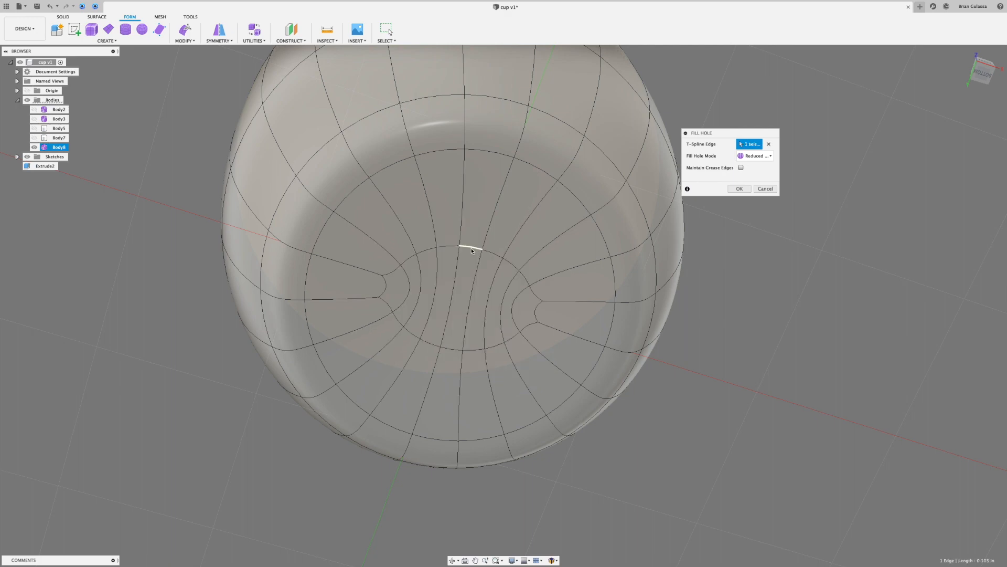
{"action": "middle_click_drag", "start_coordinate": [432, 352], "coordinate": [459, 272], "text": "shift"}
{"action": "scroll", "coordinate": [459, 272], "scroll_direction": "up", "scroll_amount": 1}
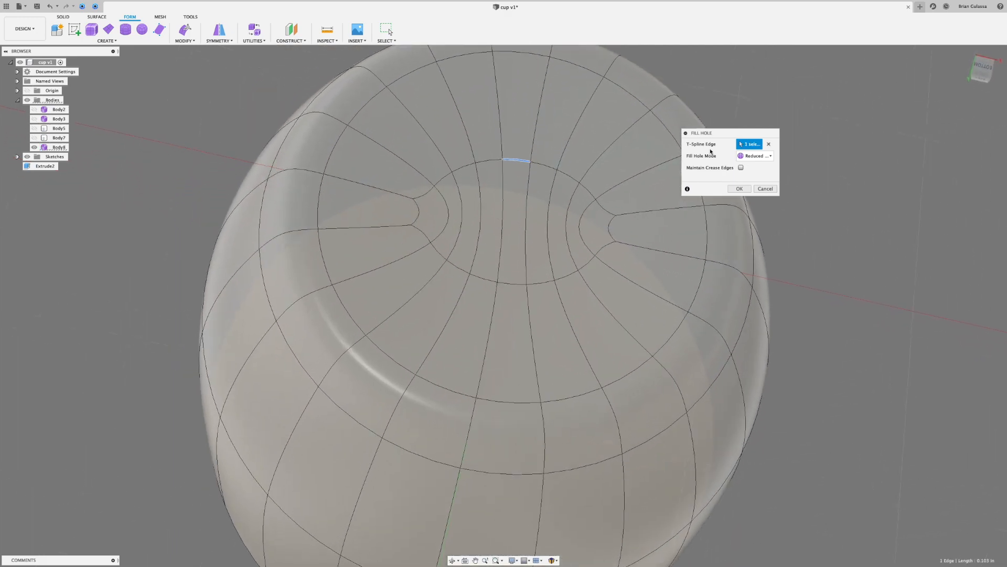
- Try the Fill Star mode for filling the base's central opening and inspect the preview
{"action": "left_click", "coordinate": [756, 156]}
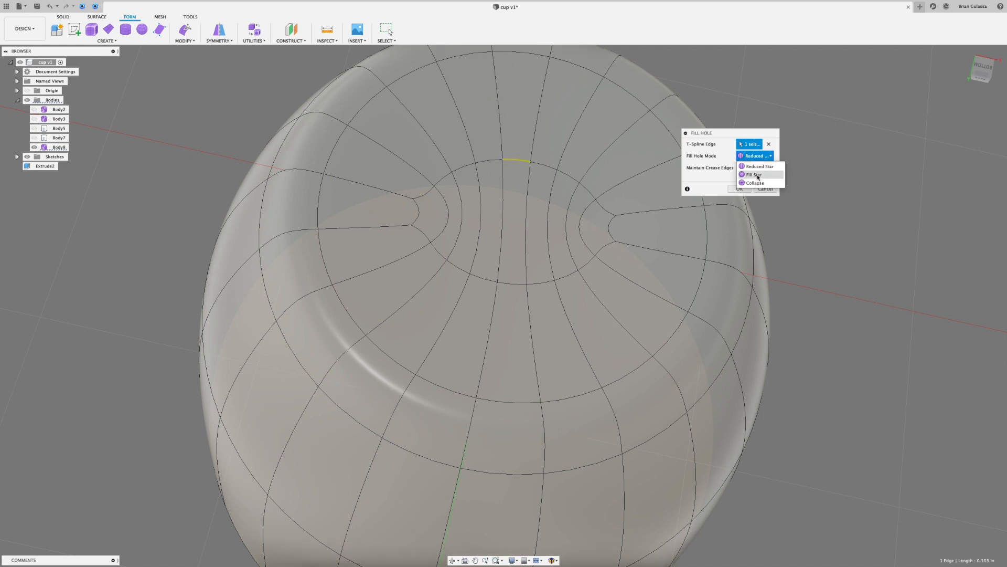
{"action": "left_click", "coordinate": [758, 175]}
{"action": "middle_click_drag", "start_coordinate": [532, 151], "coordinate": [710, 179], "text": "shift"}
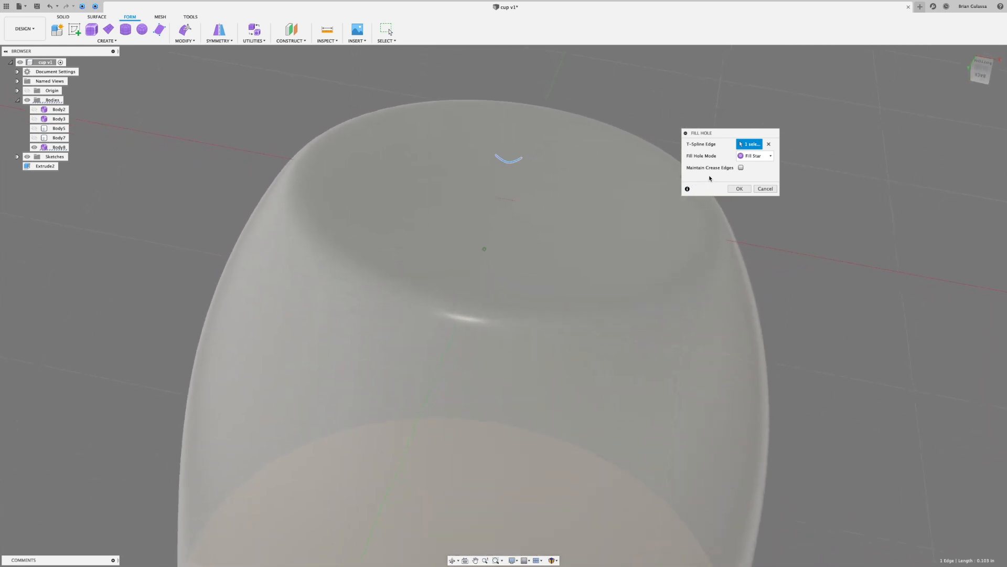
{"action": "scroll", "coordinate": [717, 173], "scroll_direction": "up", "scroll_amount": 2}
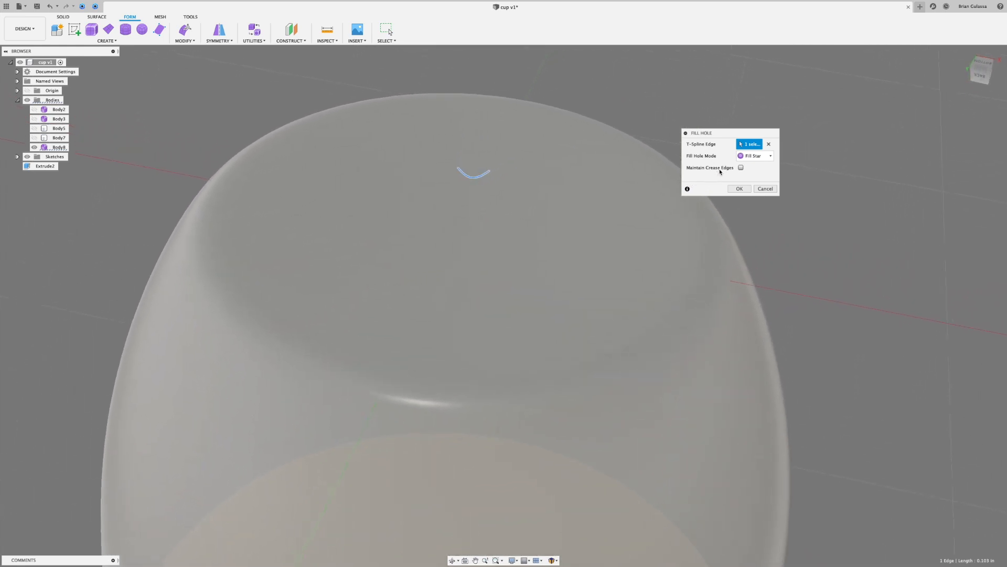
{"action": "left_click_drag", "start_coordinate": [734, 134], "coordinate": [757, 111]}
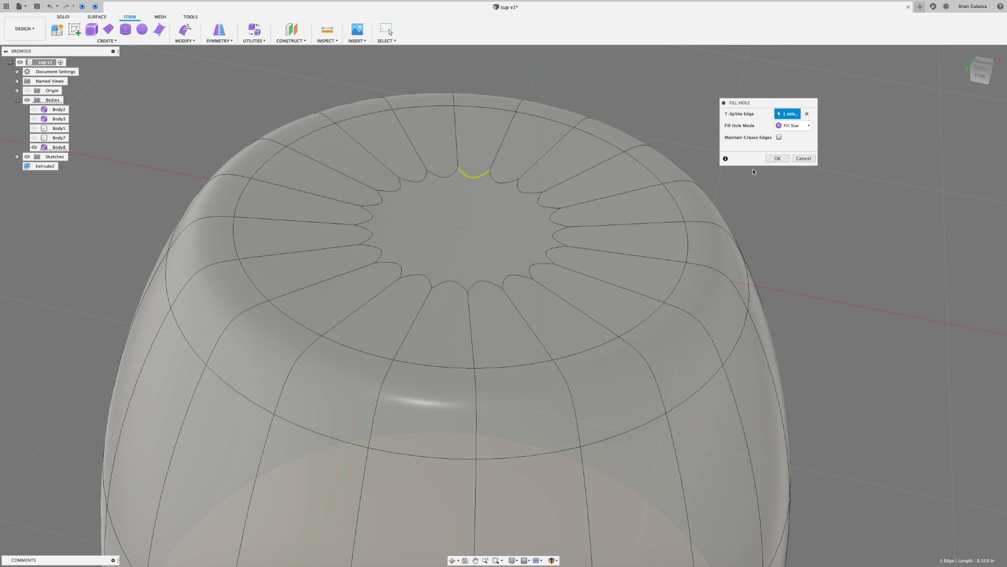
- Switch the base opening's fill mode back to Reduced Star and inspect the edge layout it produces
{"action": "left_click", "coordinate": [796, 126]}
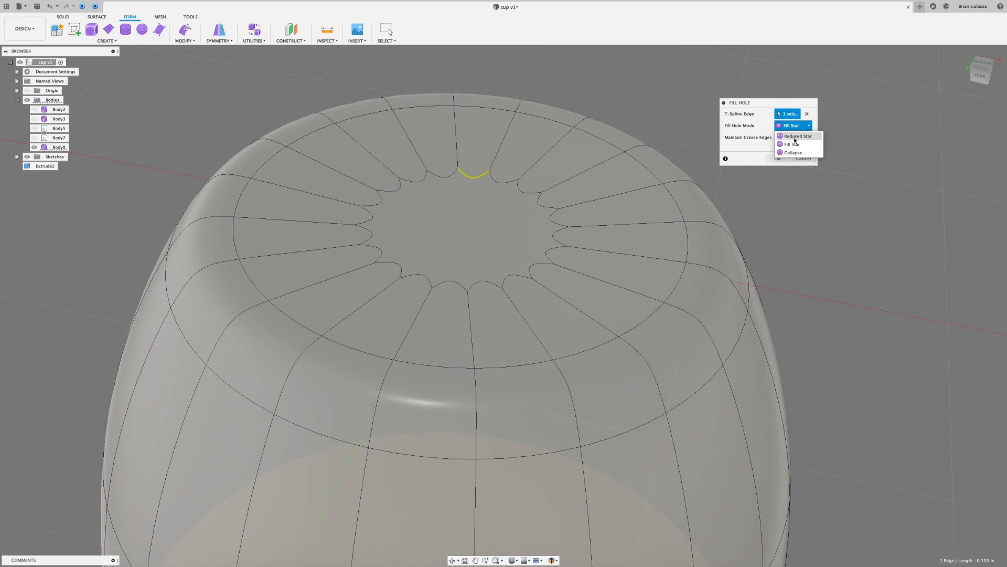
{"action": "left_click", "coordinate": [796, 136]}
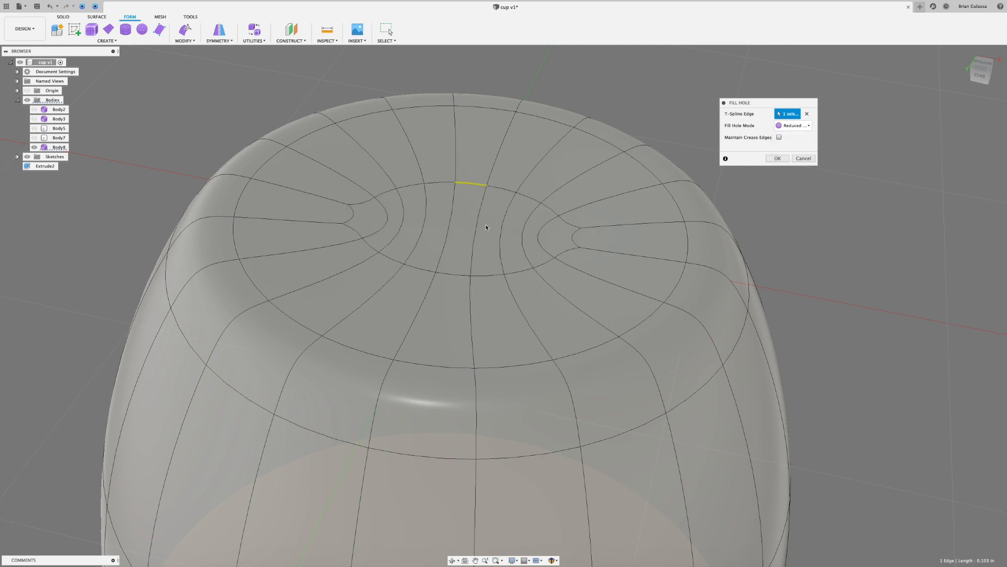
{"action": "scroll", "coordinate": [528, 265], "scroll_direction": "up", "scroll_amount": 2}
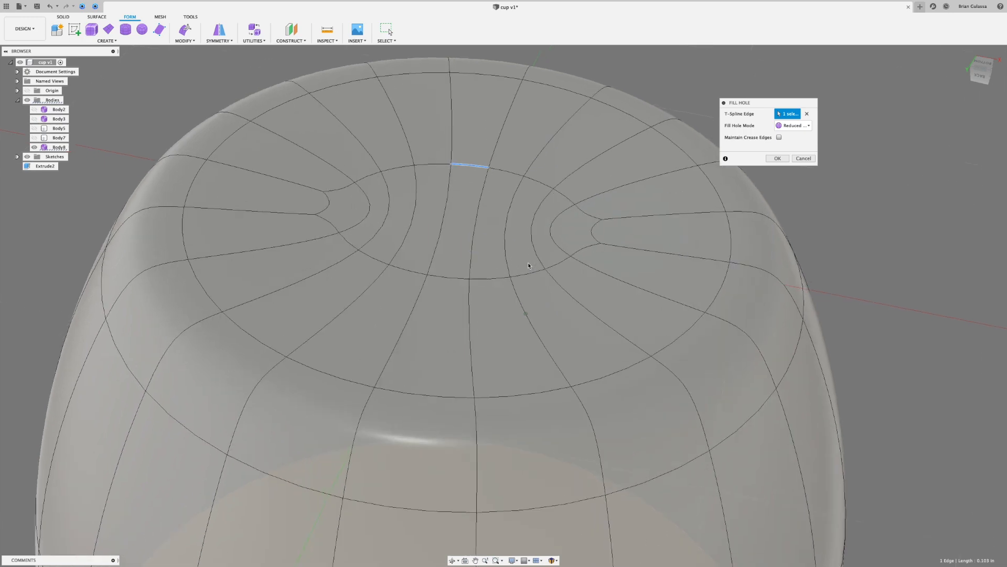
{"action": "middle_click_drag", "start_coordinate": [527, 263], "coordinate": [519, 254], "text": "shift"}
{"action": "scroll", "coordinate": [516, 259], "scroll_direction": "up", "scroll_amount": 2}
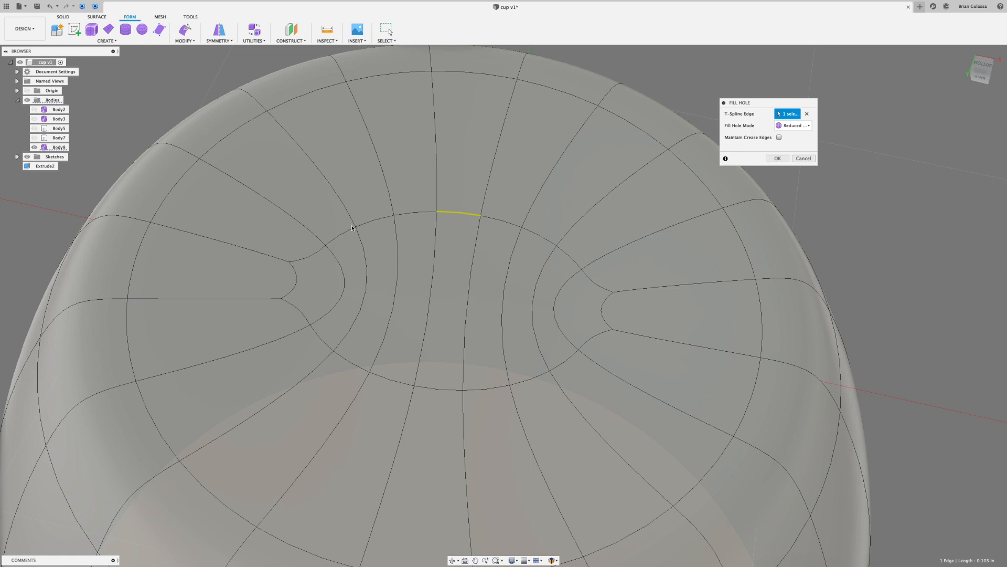
{"action": "scroll", "coordinate": [801, 170], "scroll_direction": "down", "scroll_amount": 10}
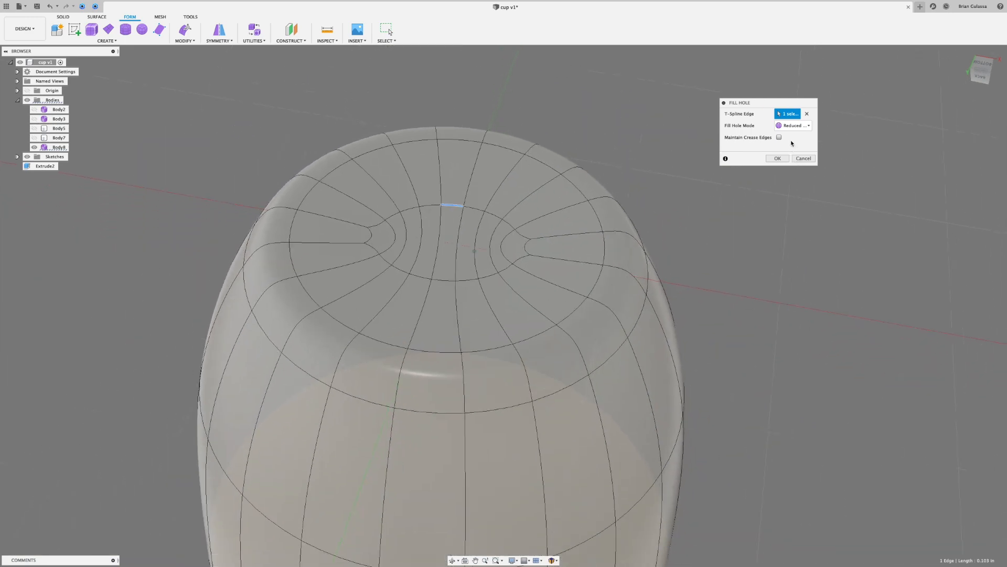
{"action": "middle_click_drag", "start_coordinate": [787, 150], "coordinate": [791, 142], "text": "shift"}
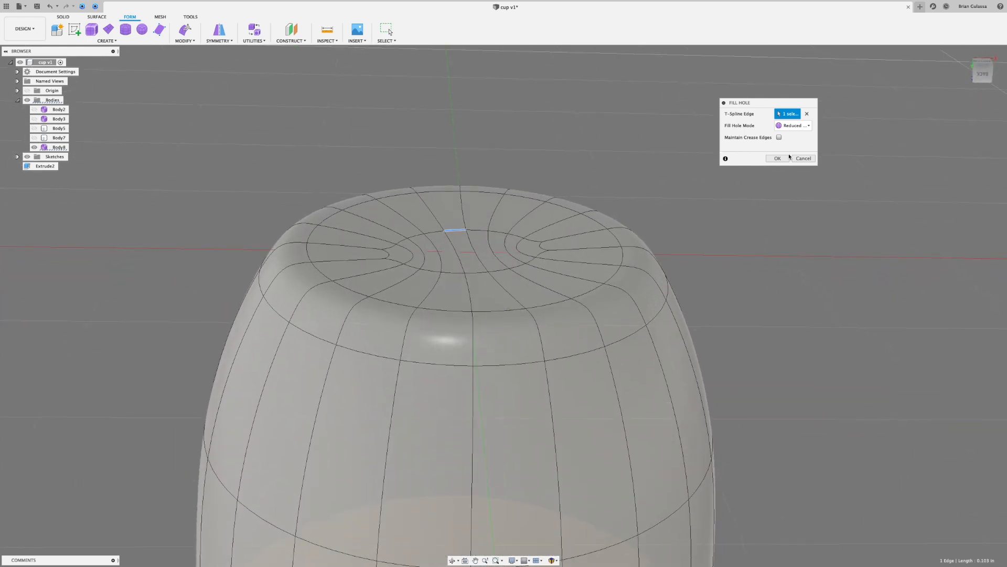
- Try the Collapse mode for the base opening and inspect where the edges meet at the centre
{"action": "left_click", "coordinate": [798, 126]}
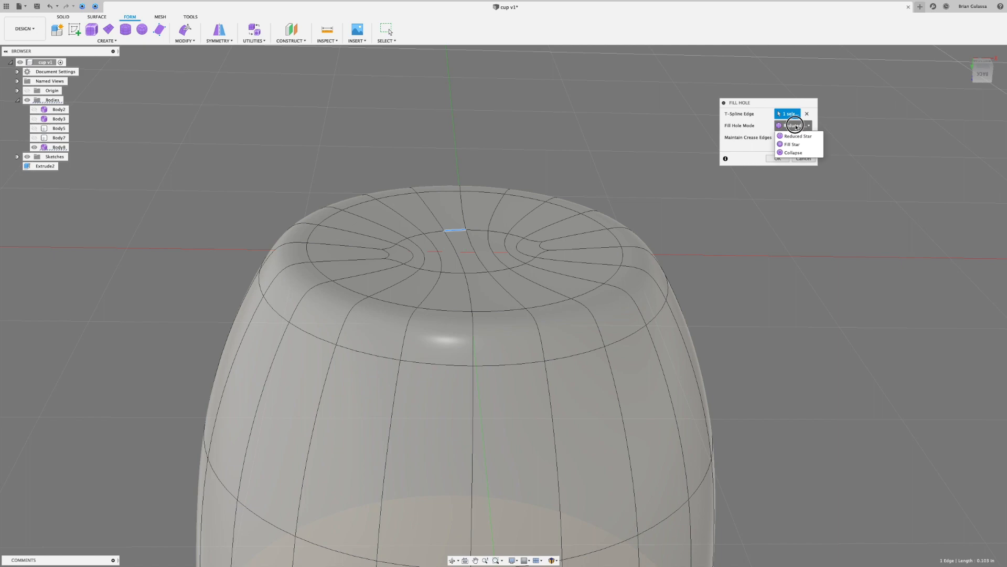
{"action": "left_click", "coordinate": [797, 155]}
{"action": "middle_click_drag", "start_coordinate": [798, 149], "coordinate": [541, 221], "text": "shift"}
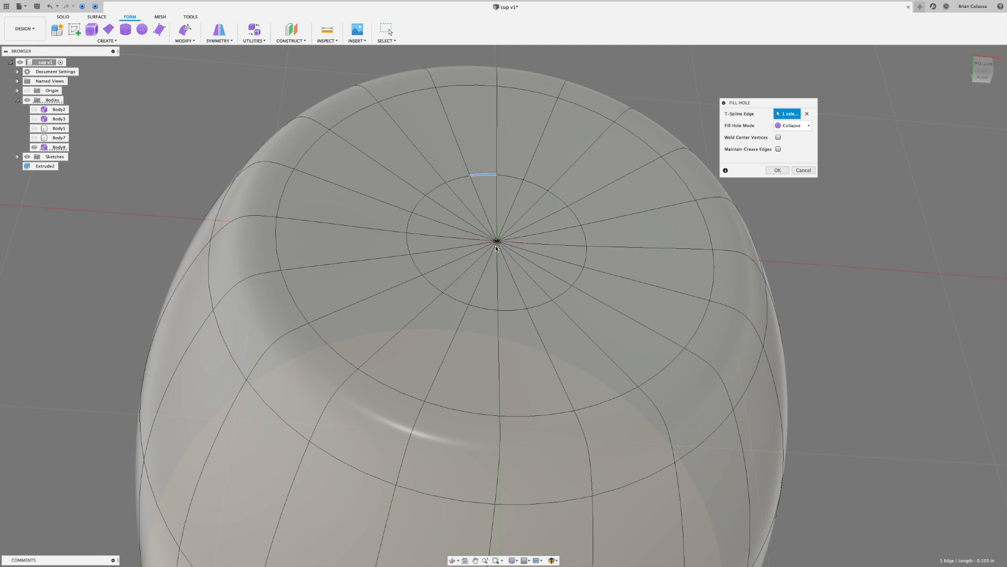
- Set the fill mode to Reduced Star and finish filling the base's opening
{"action": "left_click", "coordinate": [796, 129]}
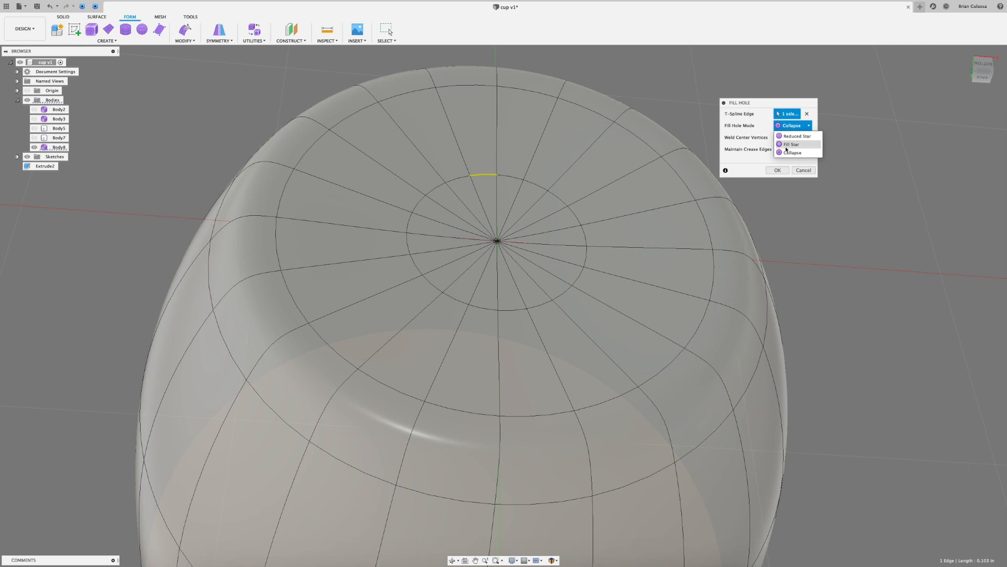
{"action": "left_click", "coordinate": [793, 136]}
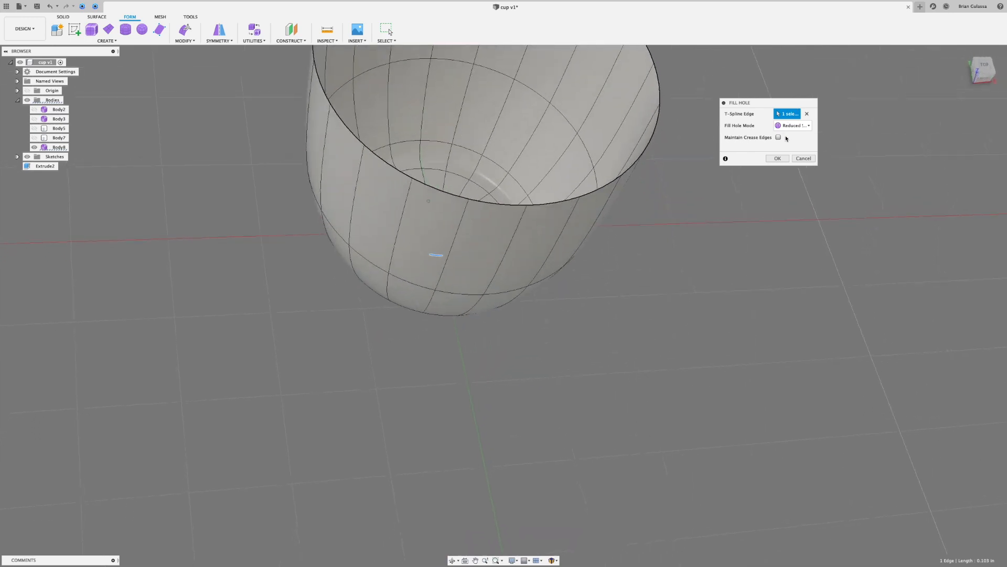
{"action": "left_click", "coordinate": [780, 158]}
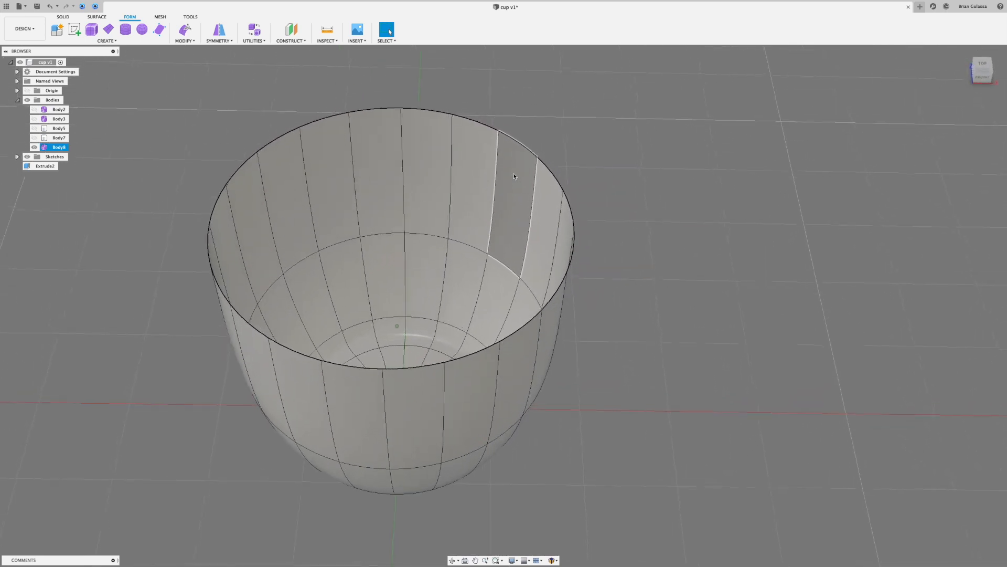
- Thicken the cup body by -0.20 in with the Sharp thicken type and Normal direction
{"action": "middle_click_drag", "start_coordinate": [435, 218], "coordinate": [459, 226], "text": "shift"}
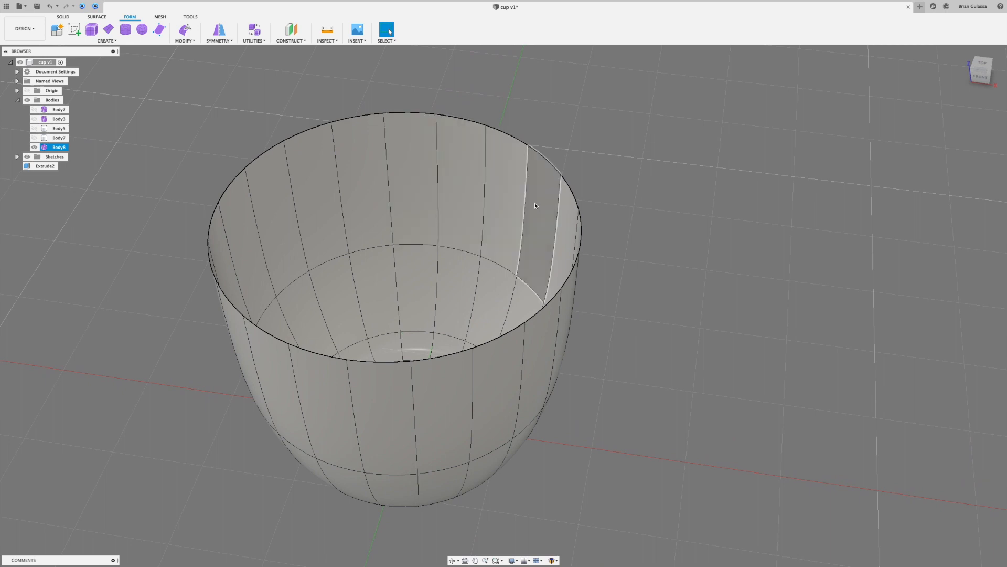
{"action": "middle_click_drag", "start_coordinate": [664, 127], "coordinate": [505, 123], "text": "shift"}
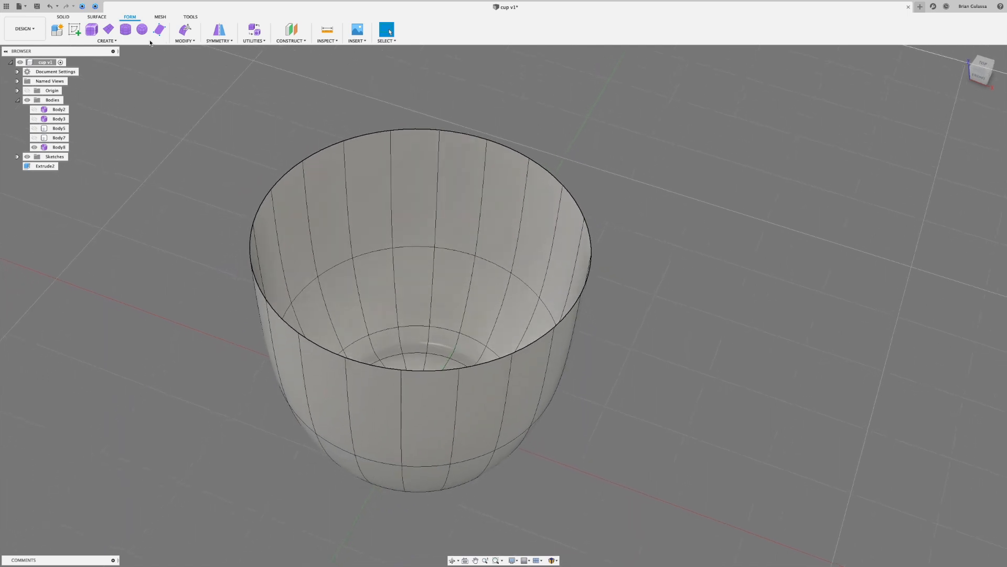
{"action": "left_click", "coordinate": [186, 41]}
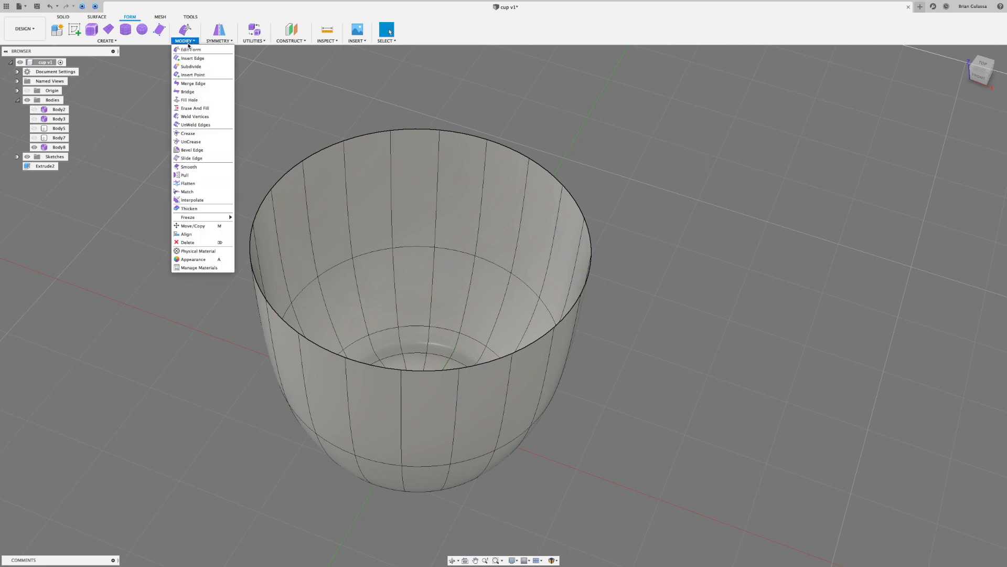
{"action": "left_click", "coordinate": [197, 209]}
{"action": "left_click", "coordinate": [374, 164]}
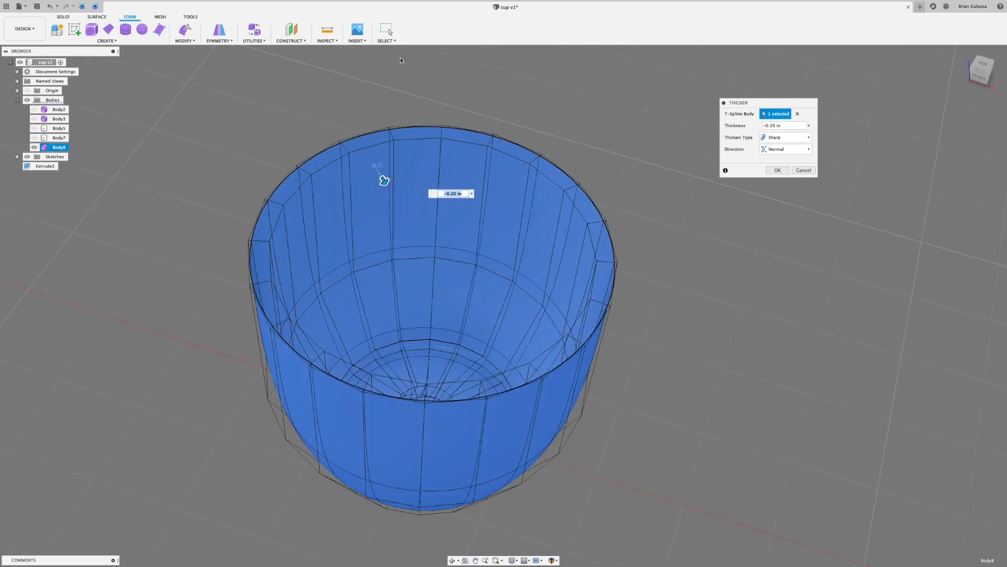
{"action": "middle_click_drag", "start_coordinate": [395, 60], "coordinate": [392, 58], "text": "shift"}
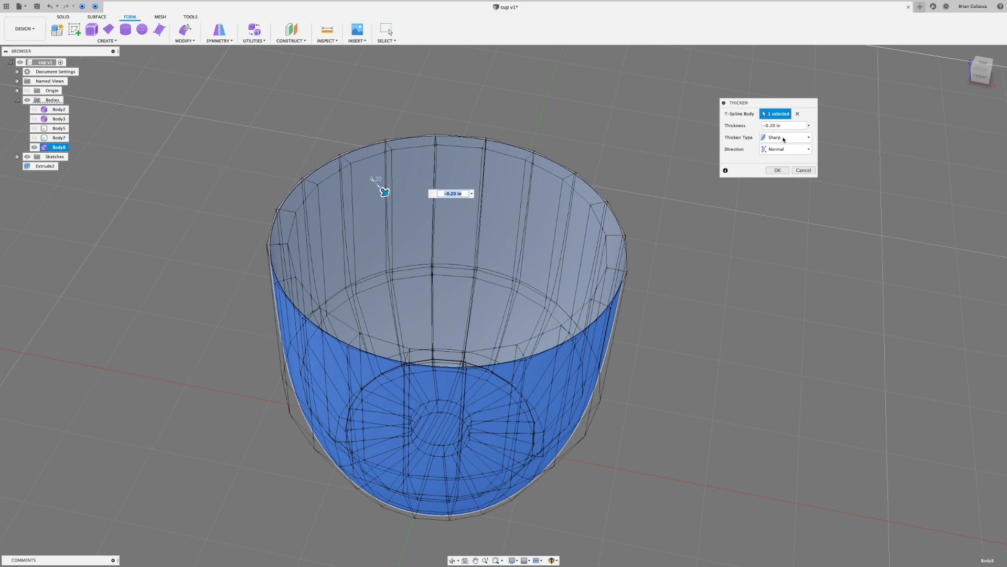
{"action": "left_click", "coordinate": [784, 137]}
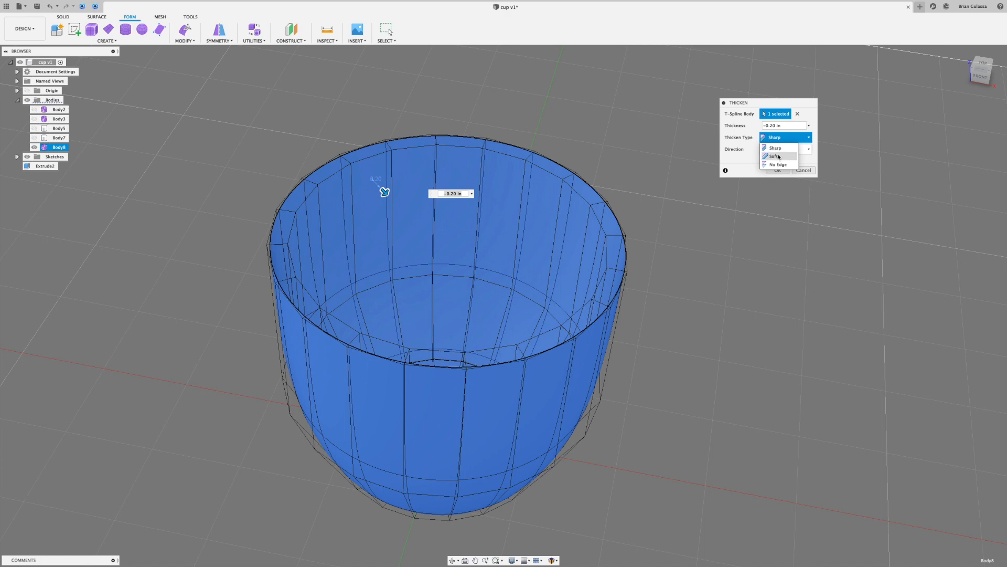
{"action": "left_click", "coordinate": [778, 148]}
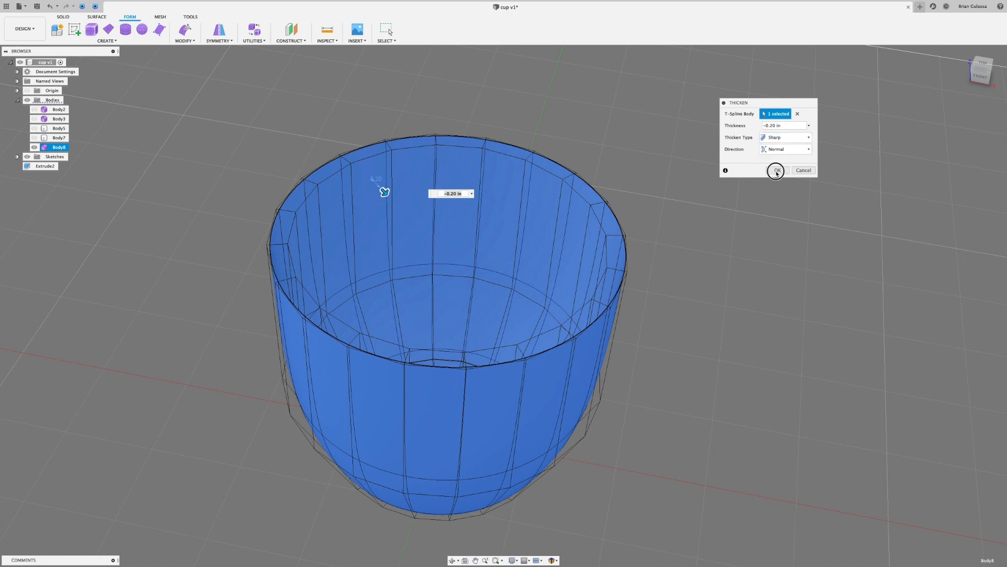
{"action": "left_click", "coordinate": [777, 171]}
{"action": "middle_click_drag", "start_coordinate": [732, 151], "coordinate": [704, 147], "text": "shift"}
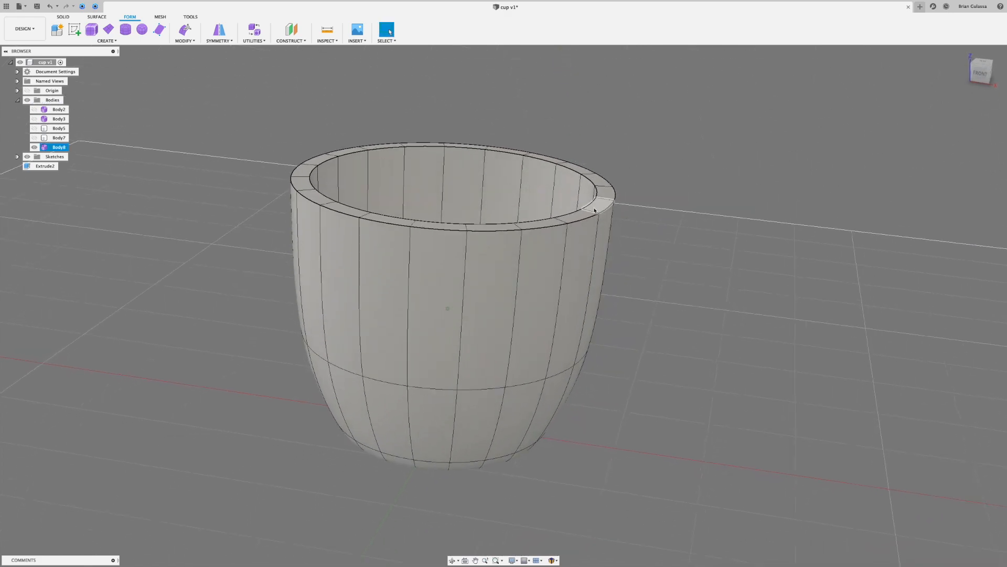
{"action": "middle_click_drag", "start_coordinate": [331, 219], "coordinate": [219, 210], "text": "shift"}
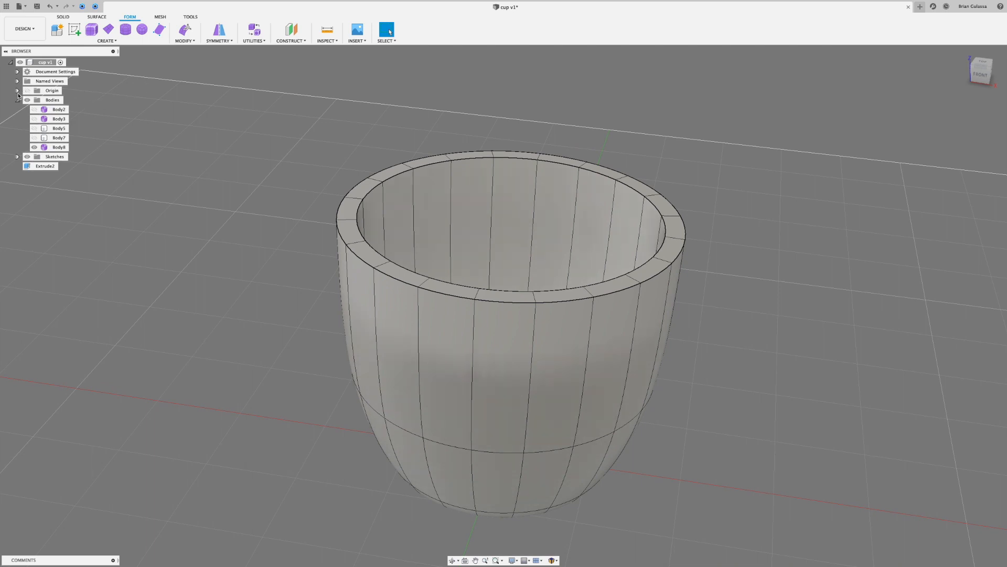
- Open the document's active units settings for editing
{"action": "left_click", "coordinate": [17, 72]}
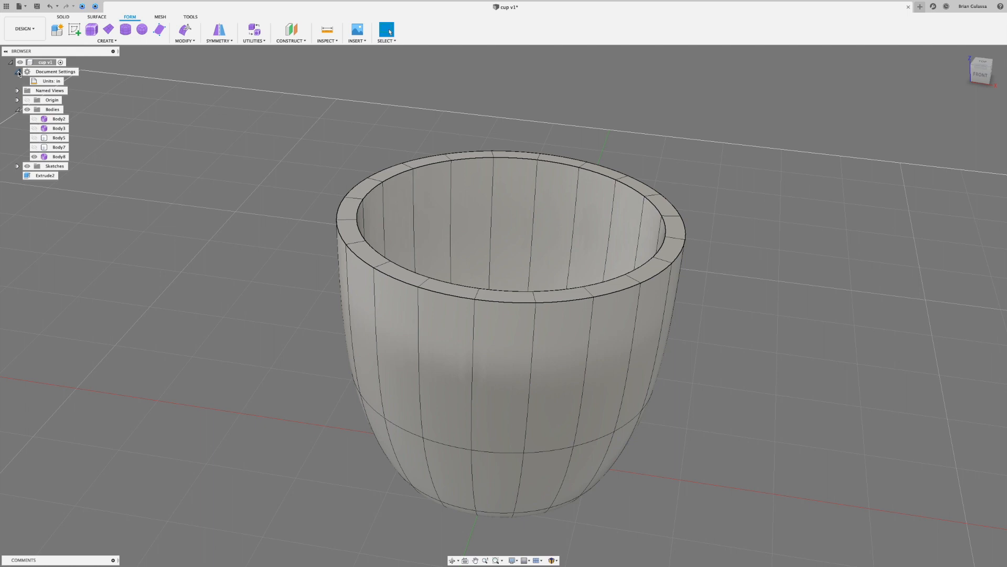
{"action": "left_click", "coordinate": [17, 72]}
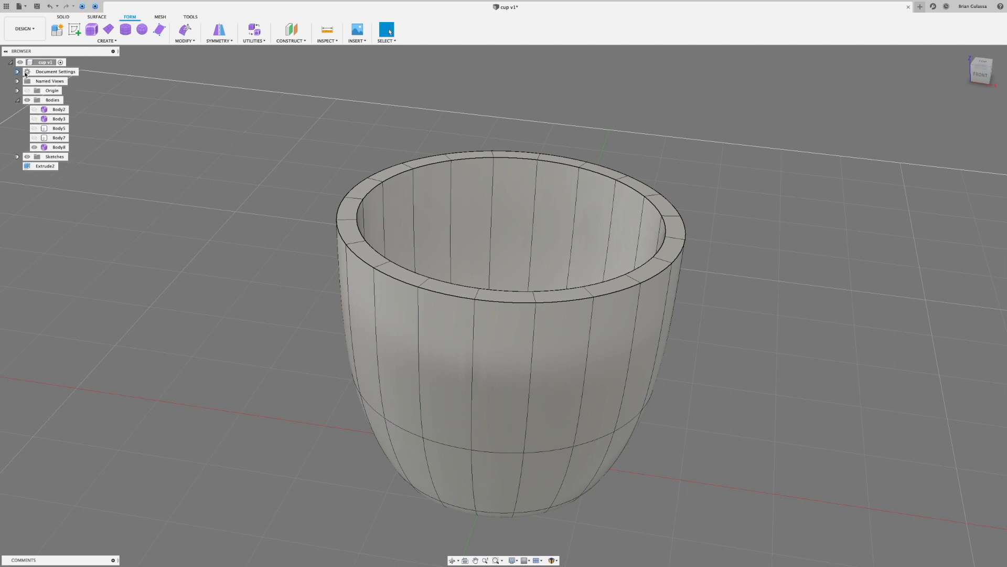
{"action": "left_click", "coordinate": [18, 72]}
{"action": "mouse_move", "coordinate": [44, 83]}
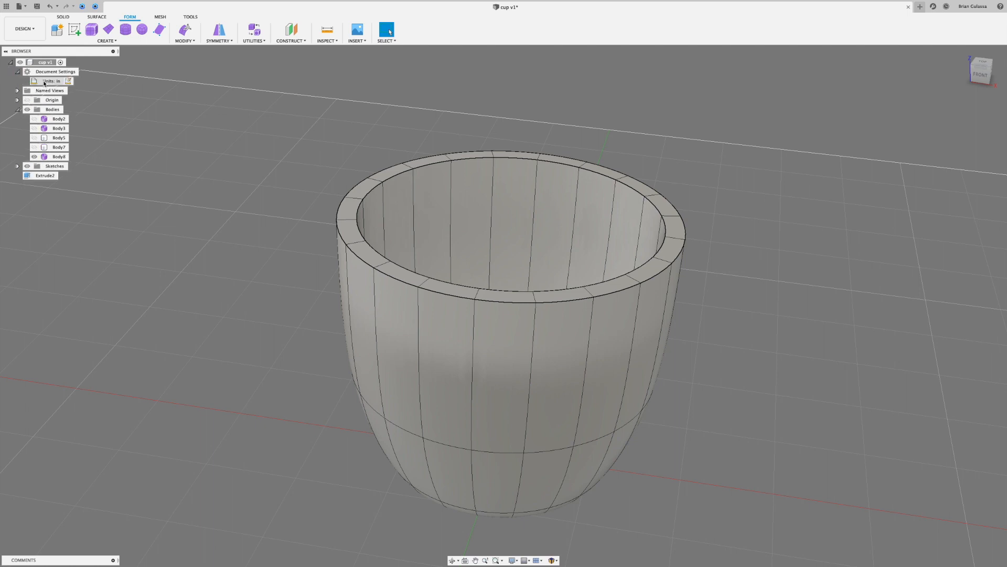
{"action": "left_click", "coordinate": [50, 82]}
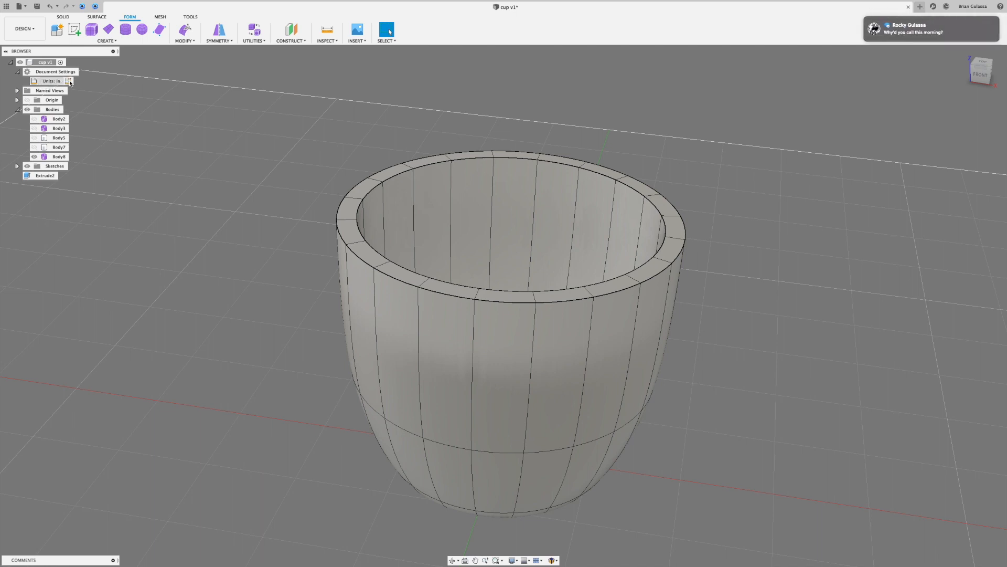
{"action": "mouse_move", "coordinate": [922, 39]}
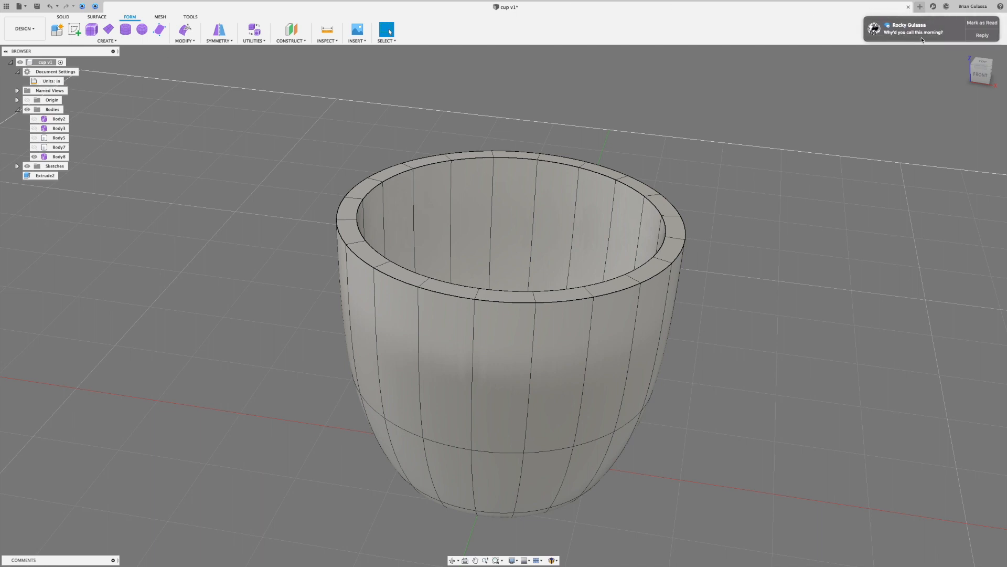
{"action": "left_click", "coordinate": [983, 24]}
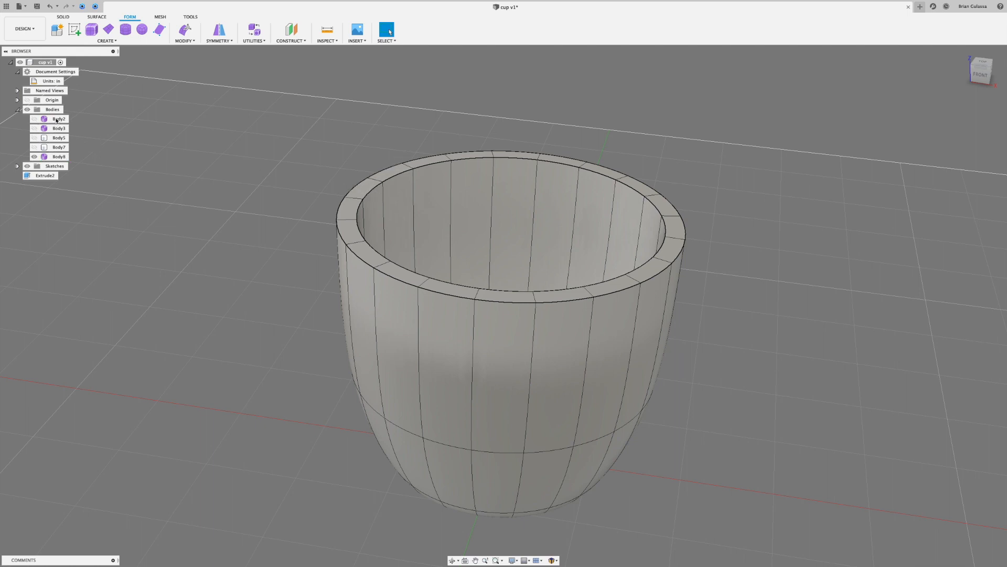
{"action": "mouse_move", "coordinate": [62, 86]}
{"action": "left_click", "coordinate": [68, 81]}
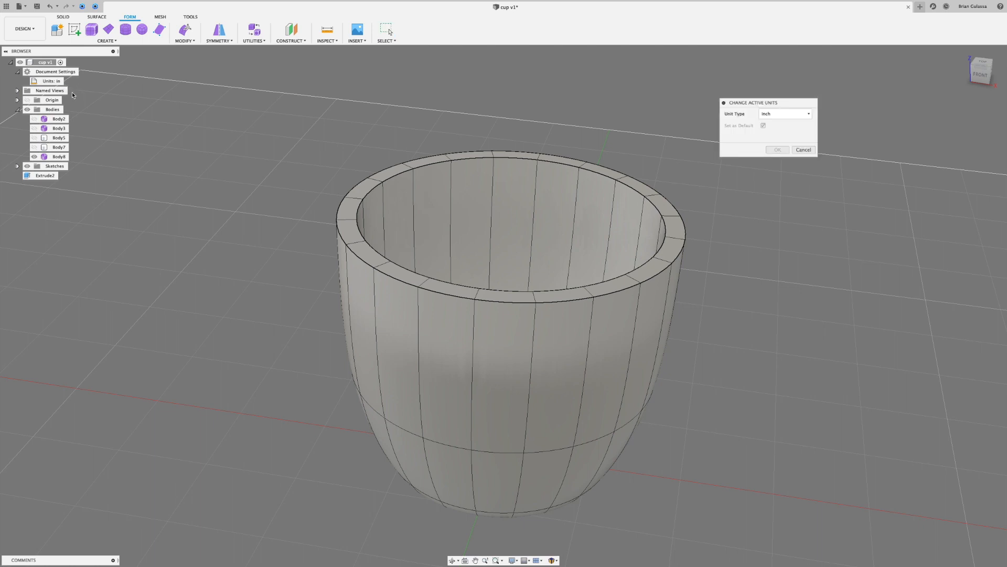
- Try Millimeter as the document's unit type, return it to Inch and cancel the units change
{"action": "left_click", "coordinate": [770, 113]}
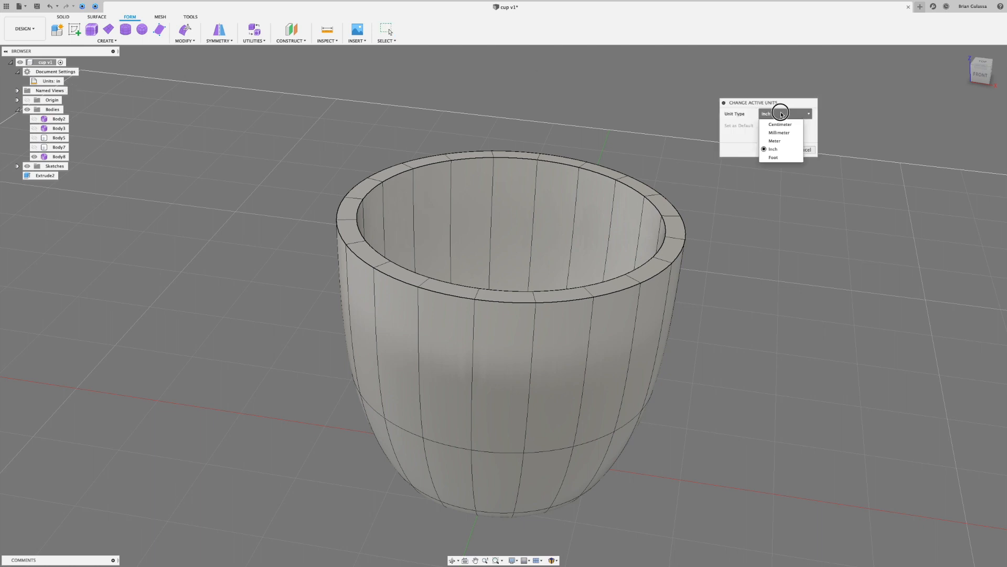
{"action": "left_click", "coordinate": [780, 132]}
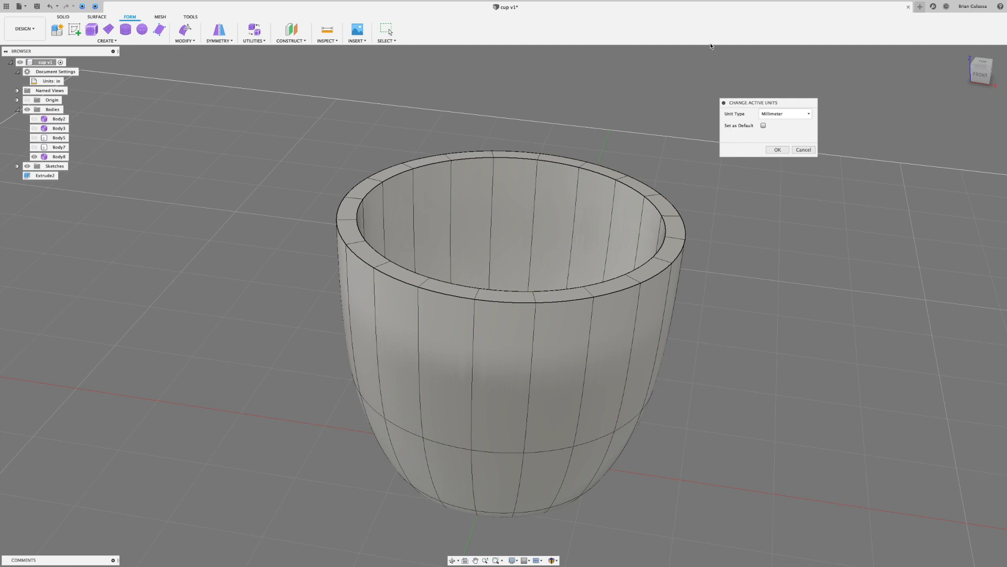
{"action": "scroll", "coordinate": [701, 90], "scroll_direction": "up", "scroll_amount": 2}
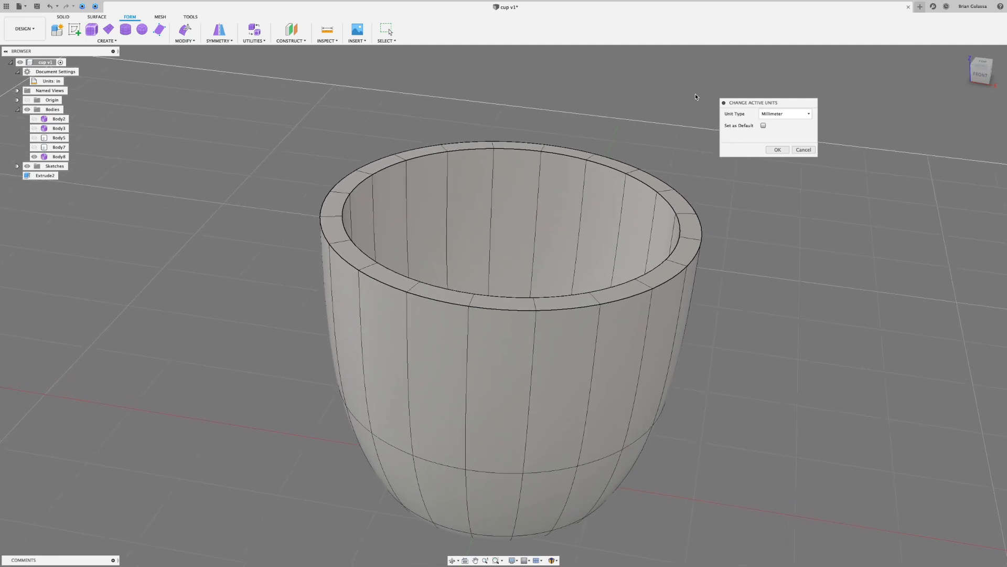
{"action": "scroll", "coordinate": [709, 101], "scroll_direction": "up", "scroll_amount": 1}
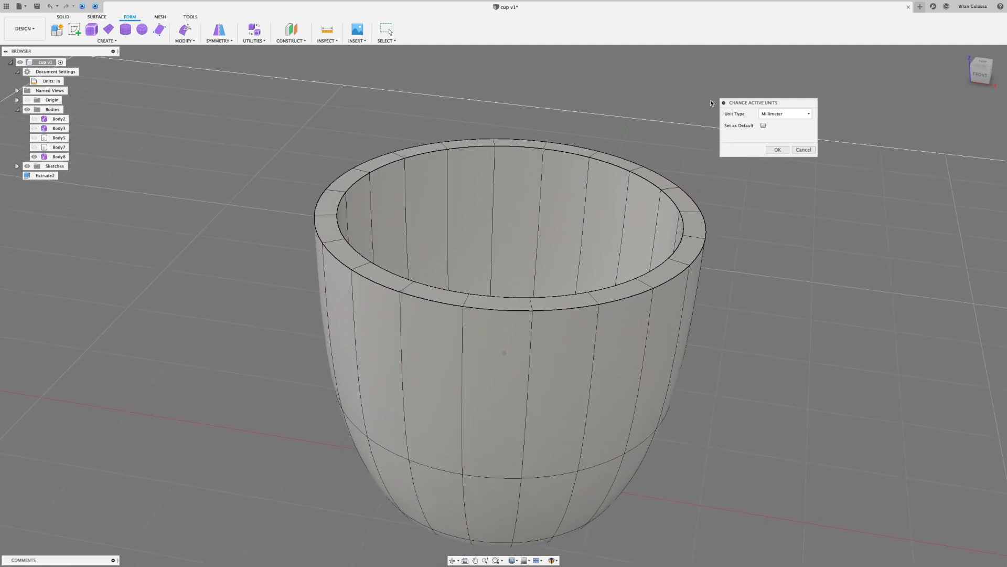
{"action": "left_click", "coordinate": [785, 114]}
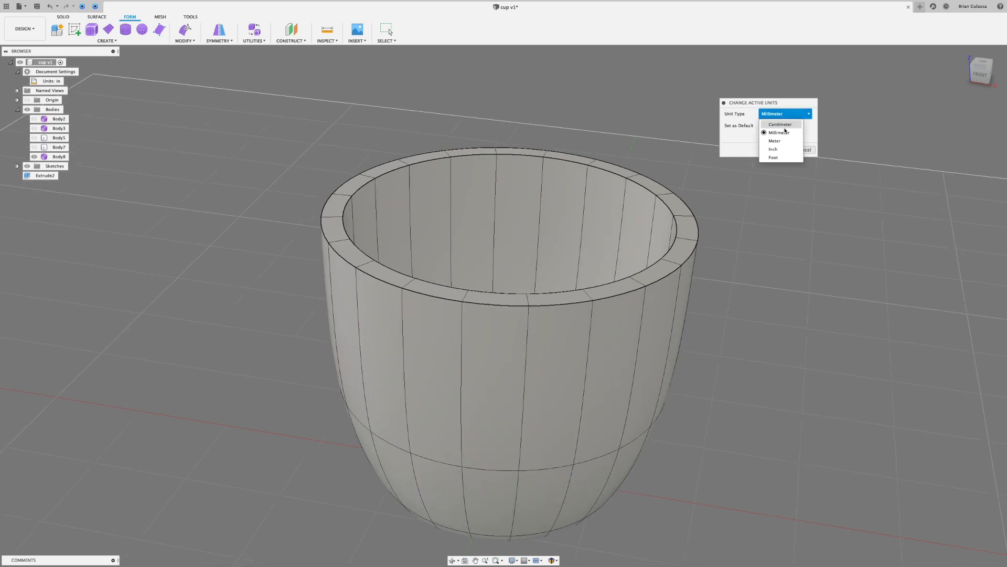
{"action": "left_click", "coordinate": [775, 150]}
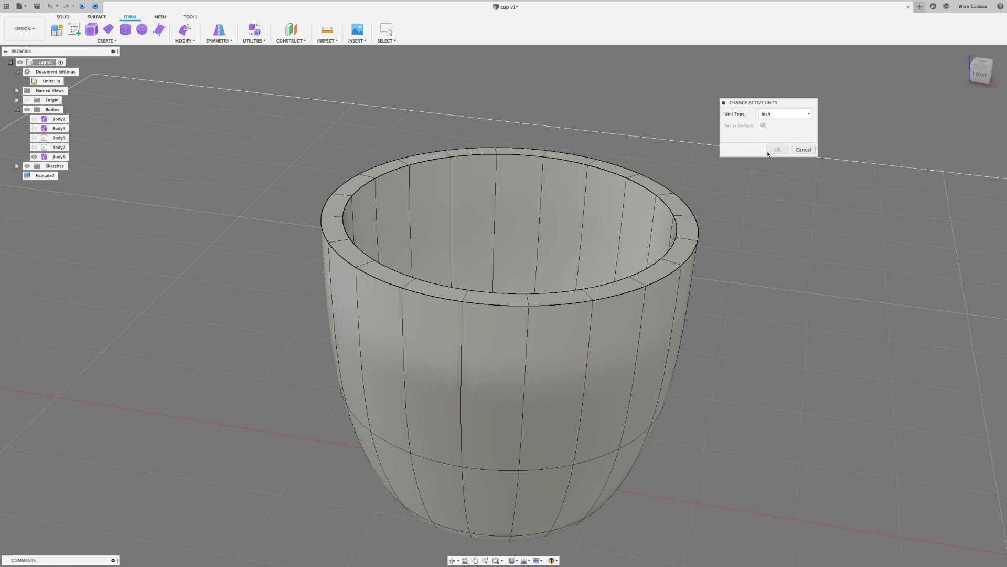
{"action": "left_click", "coordinate": [804, 151]}
- Undo the Sharp thickening of the cup body
{"action": "scroll", "coordinate": [730, 109], "scroll_direction": "down", "scroll_amount": 2}
{"action": "middle_click_drag", "start_coordinate": [741, 97], "coordinate": [710, 94], "text": "shift"}
{"action": "scroll", "coordinate": [729, 79], "scroll_direction": "up", "scroll_amount": 2}
{"action": "left_click", "coordinate": [445, 175]}
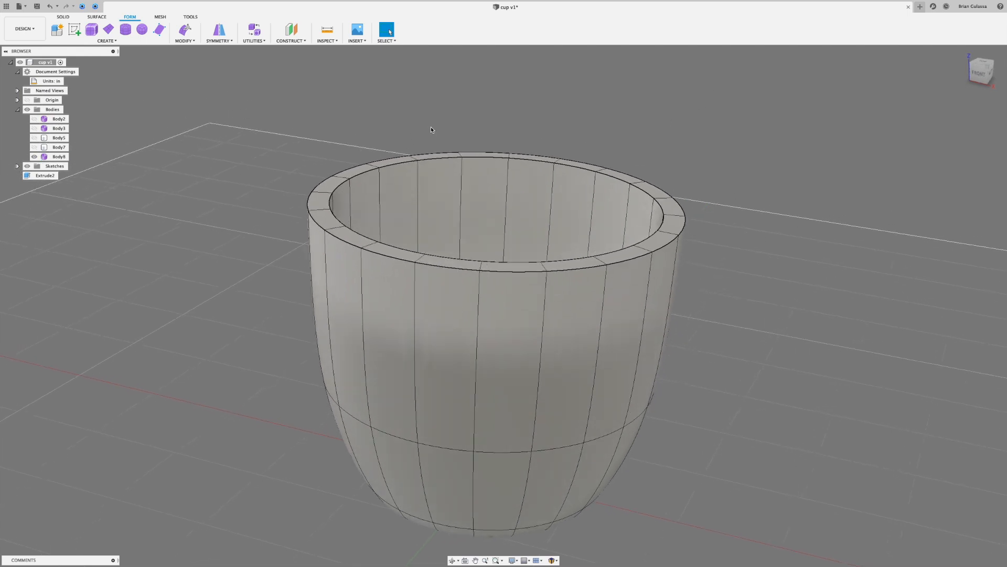
{"action": "scroll", "coordinate": [457, 114], "scroll_direction": "up", "scroll_amount": 5}
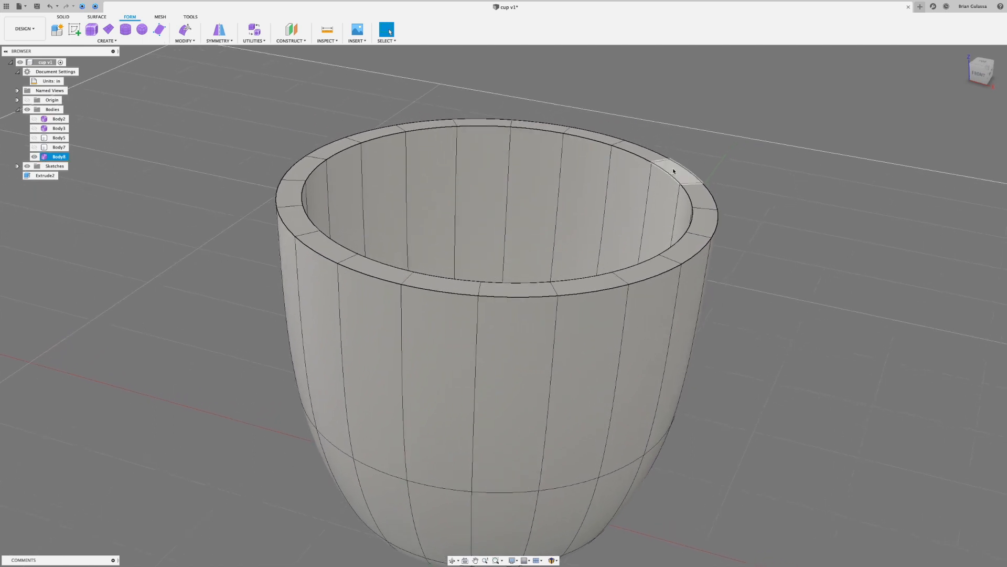
{"action": "key", "text": "super+z"}
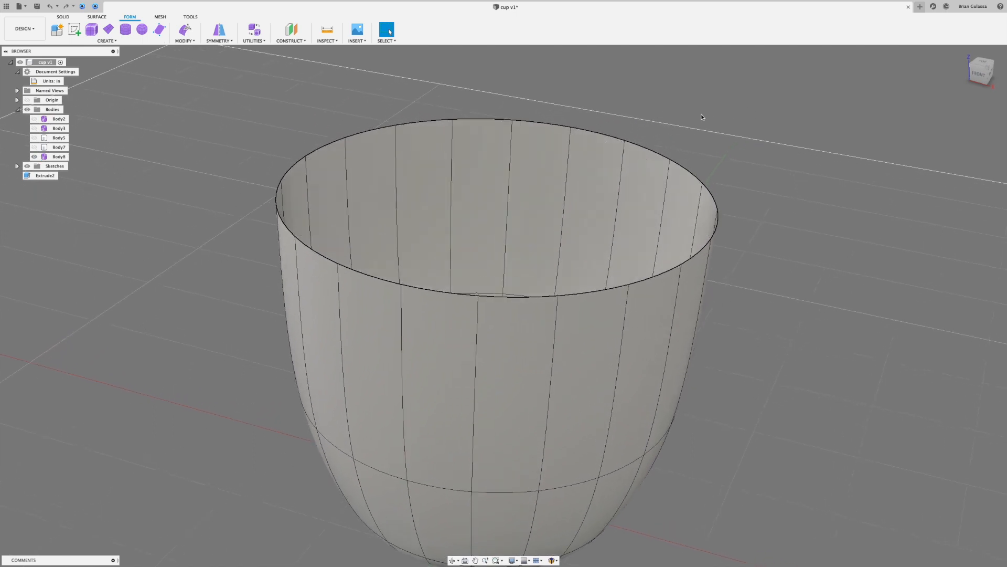
{"action": "right_click_drag", "start_coordinate": [793, 228], "coordinate": [799, 177]}
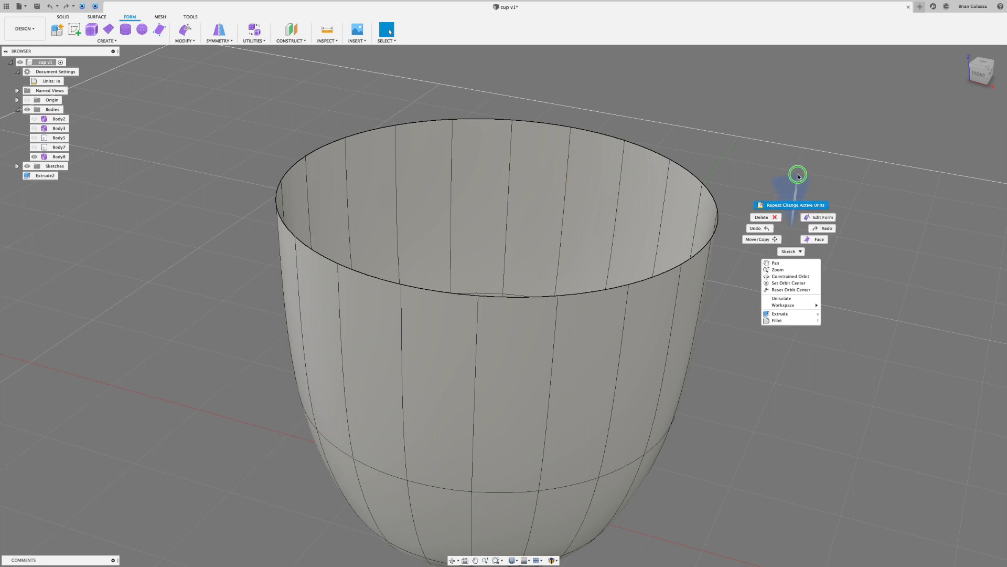
{"action": "right_click_drag", "start_coordinate": [799, 177], "coordinate": [789, 228]}
{"action": "right_click", "coordinate": [786, 230]}
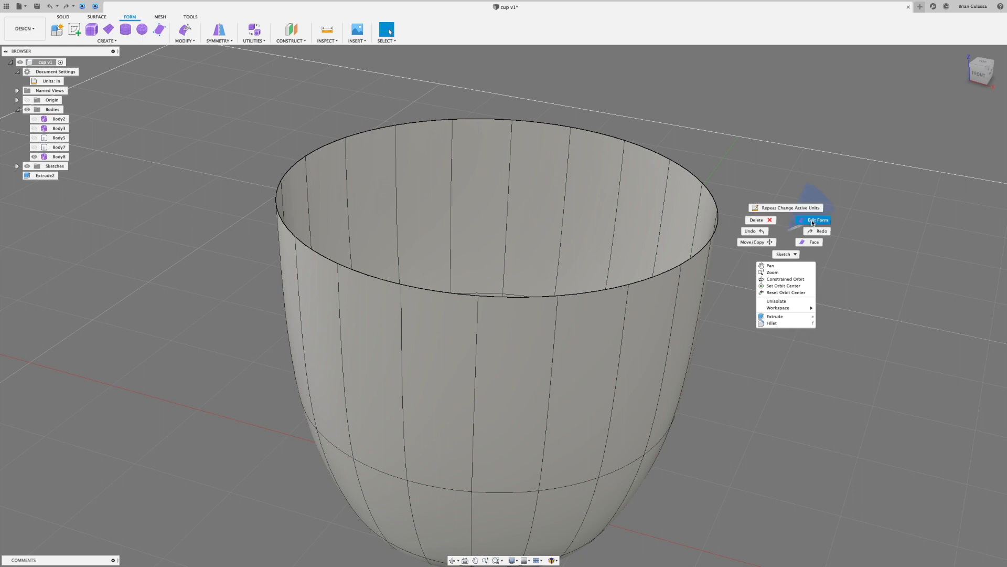
{"action": "left_click", "coordinate": [815, 220]}
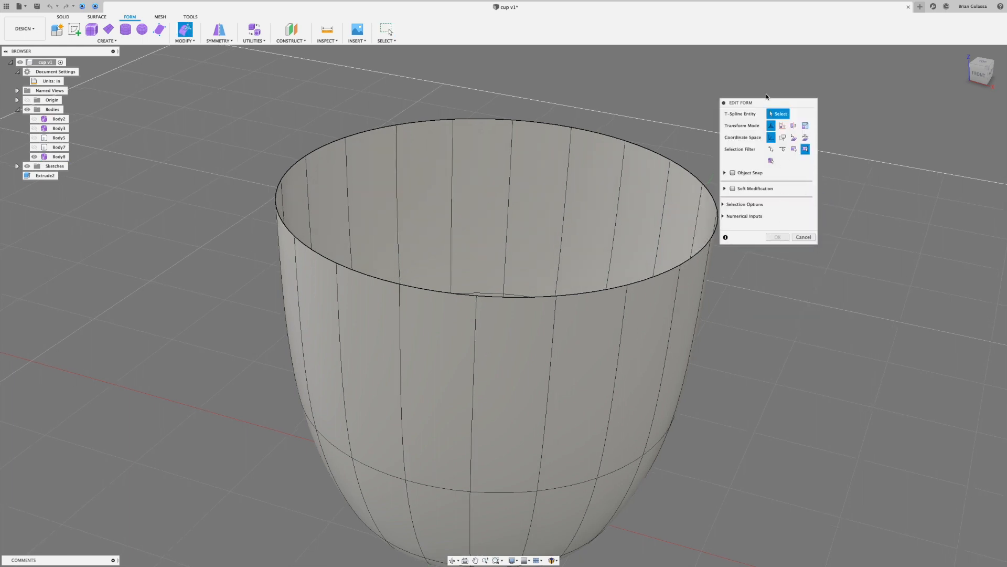
{"action": "left_click_drag", "start_coordinate": [758, 103], "coordinate": [805, 115]}
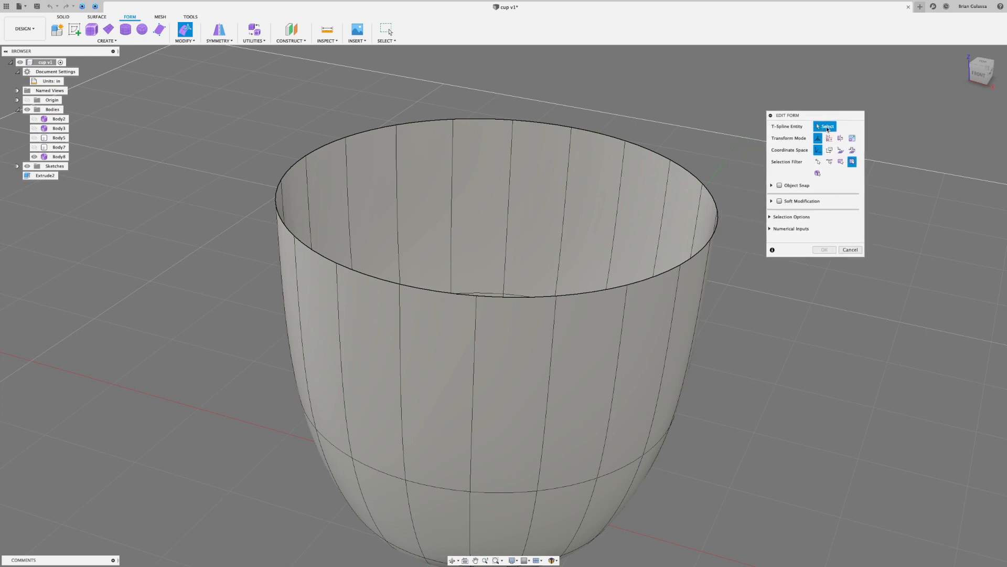
{"action": "left_click", "coordinate": [850, 250]}
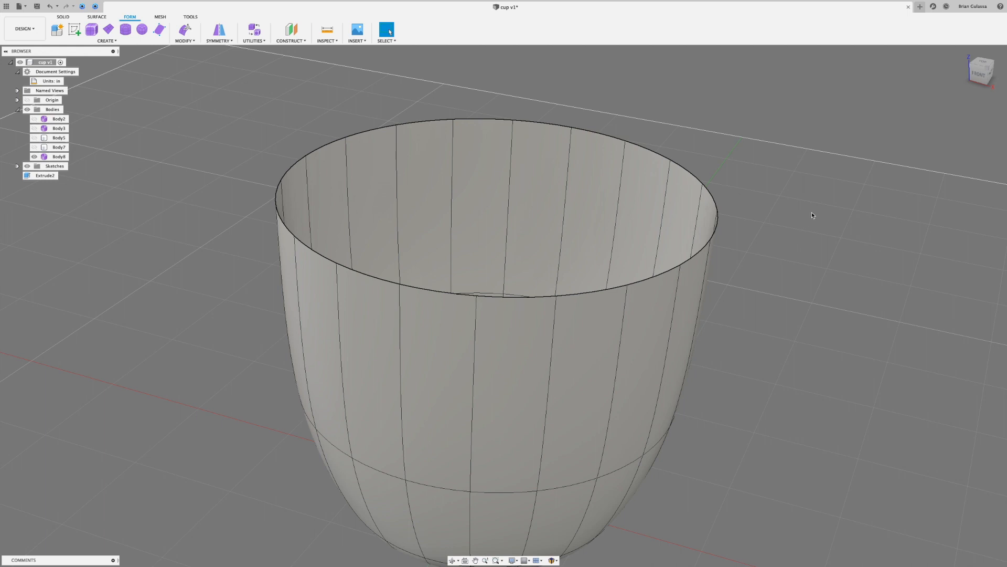
- Try thickening the cup body by -0.20 in with the Soft thicken type, inspect the rounded rim and undo it
{"action": "left_click", "coordinate": [423, 165]}
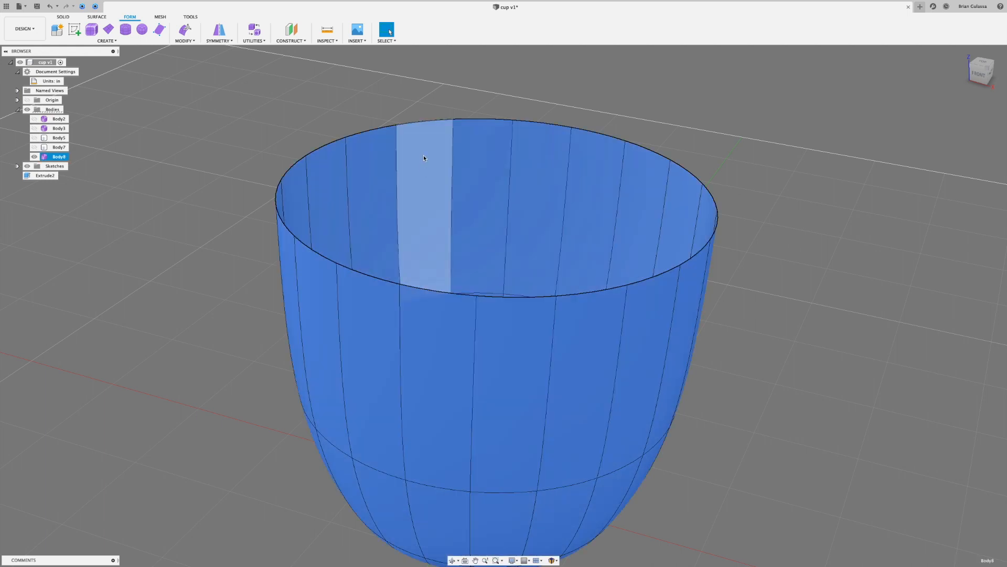
{"action": "left_click", "coordinate": [114, 41]}
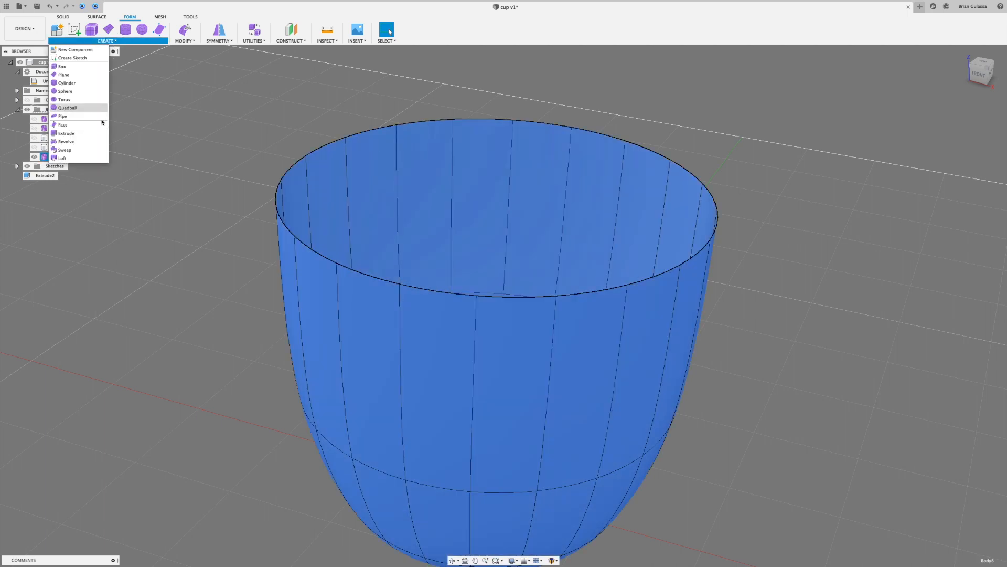
{"action": "left_click", "coordinate": [187, 41]}
{"action": "left_click", "coordinate": [189, 208]}
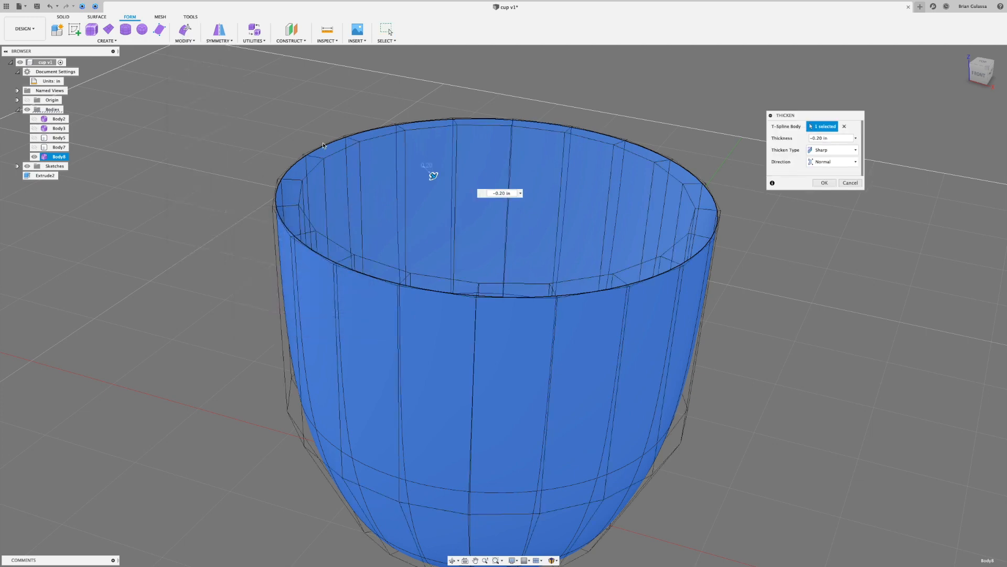
{"action": "left_click", "coordinate": [837, 152]}
{"action": "left_click", "coordinate": [820, 168]}
{"action": "left_click", "coordinate": [831, 184]}
{"action": "middle_click_drag", "start_coordinate": [792, 211], "coordinate": [714, 231], "text": "shift"}
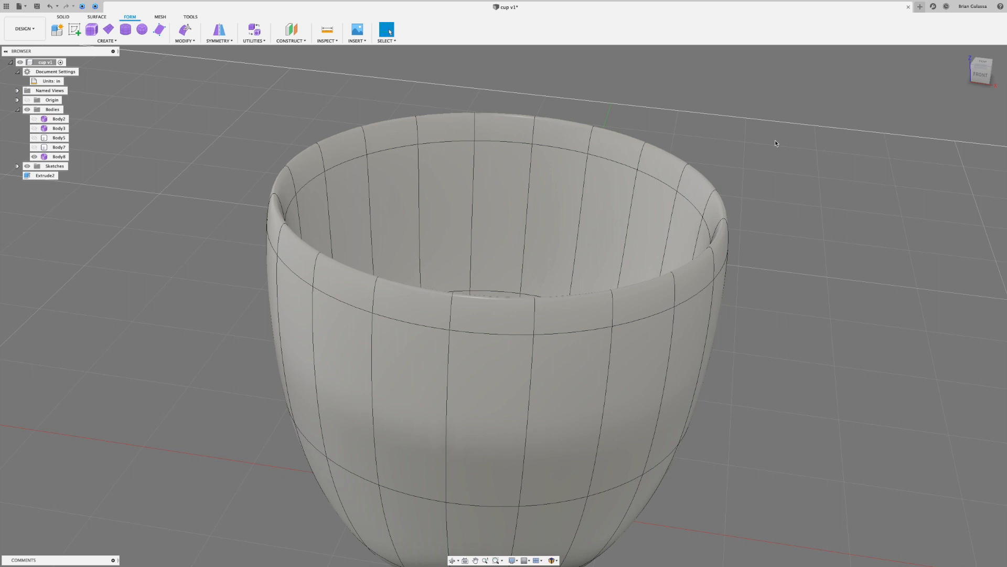
{"action": "middle_click_drag", "start_coordinate": [744, 147], "coordinate": [777, 138], "text": "shift"}
{"action": "key", "text": "super+z"}
- Thicken the cup body by -0.20 in with the No Edge thicken type and Normal direction
{"action": "left_click", "coordinate": [738, 170]}
{"action": "right_click", "coordinate": [739, 170]}
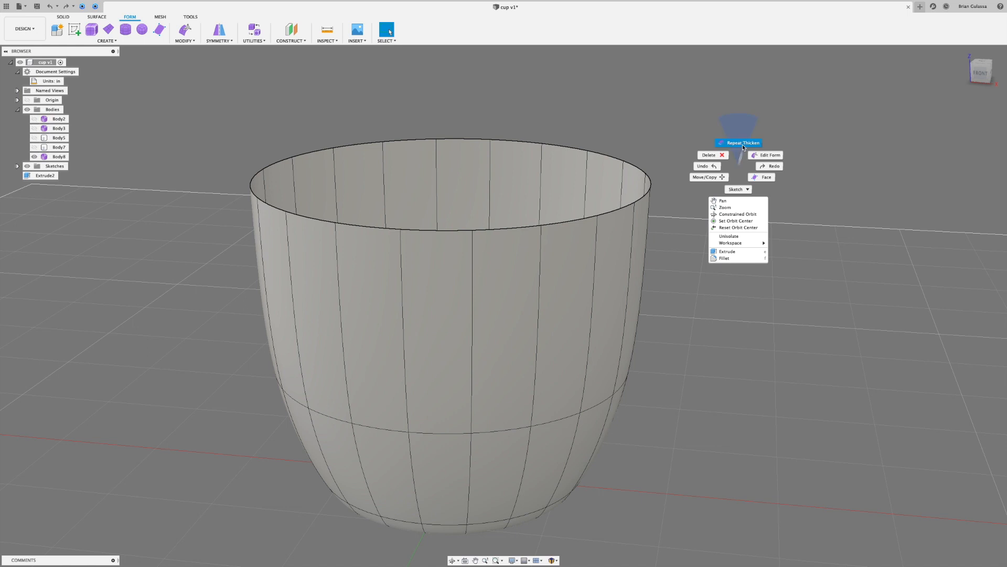
{"action": "left_click", "coordinate": [727, 139]}
{"action": "middle_click_drag", "start_coordinate": [587, 137], "coordinate": [568, 144], "text": "shift"}
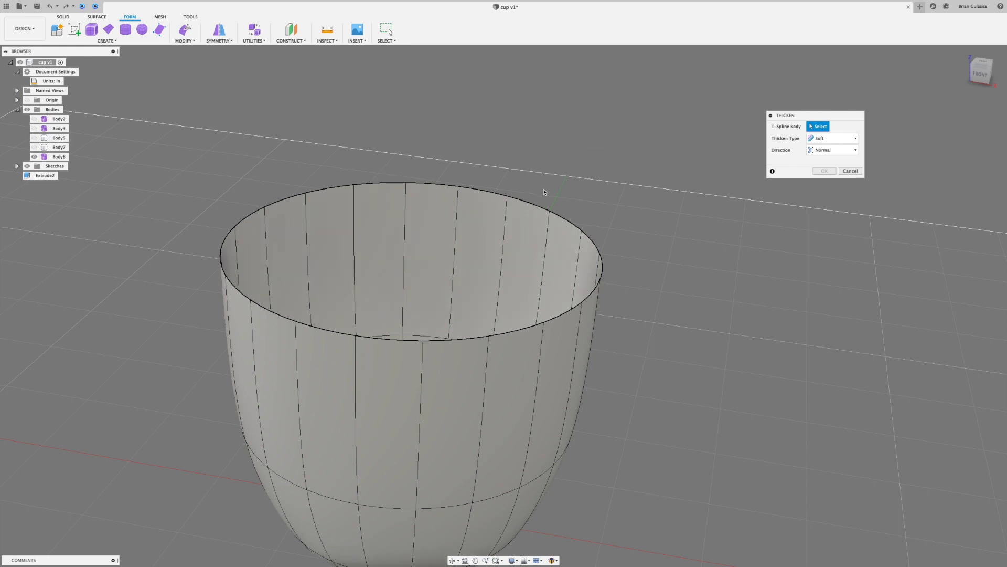
{"action": "left_click_drag", "start_coordinate": [816, 115], "coordinate": [702, 149]}
{"action": "left_click", "coordinate": [718, 172]}
{"action": "left_click", "coordinate": [711, 199]}
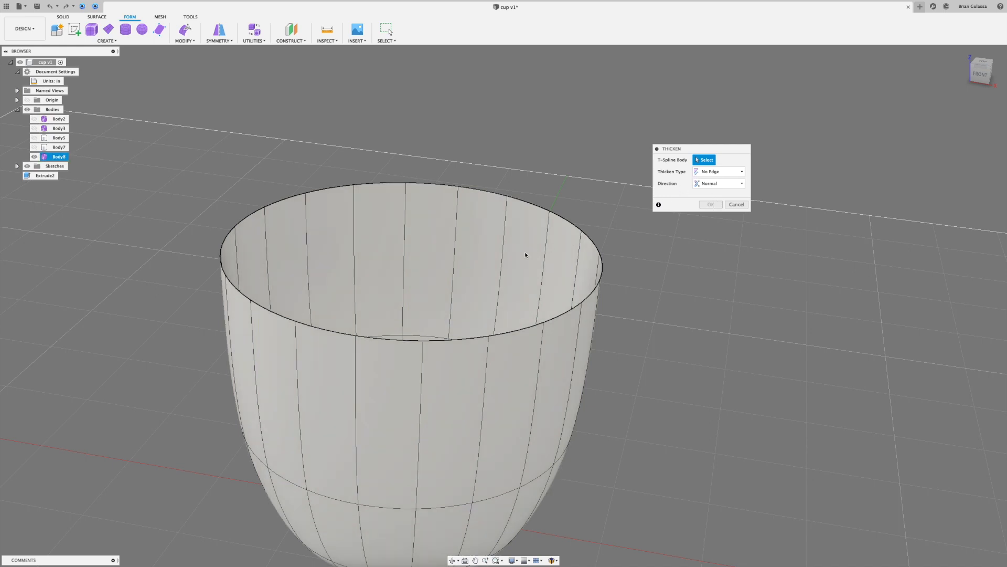
{"action": "left_click", "coordinate": [524, 254]}
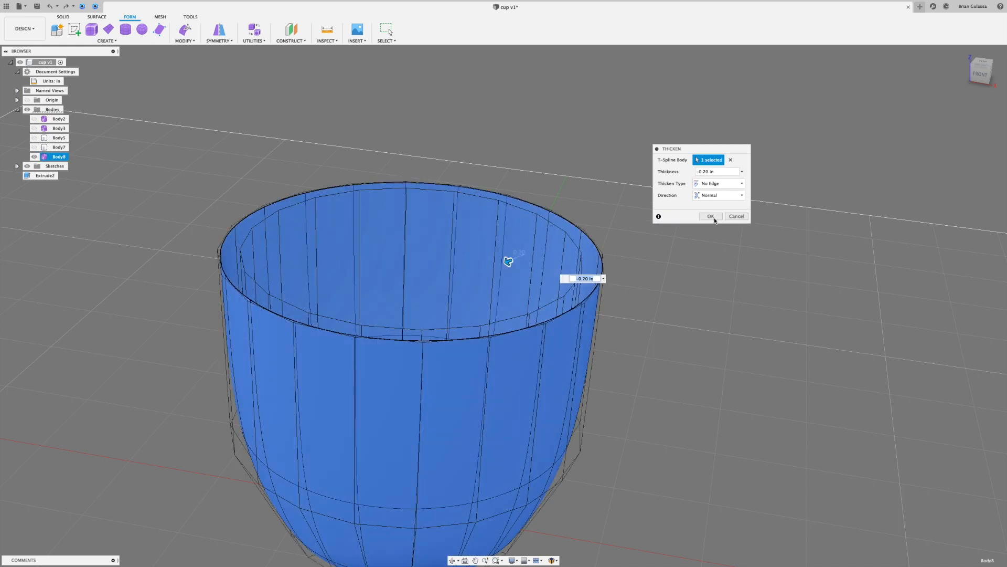
{"action": "left_click", "coordinate": [711, 217]}
- Select the inner shell's whole rim edge loop and move it down about 0.38 in with Edit Form
{"action": "scroll", "coordinate": [728, 108], "scroll_direction": "up", "scroll_amount": 5, "text": "shift"}
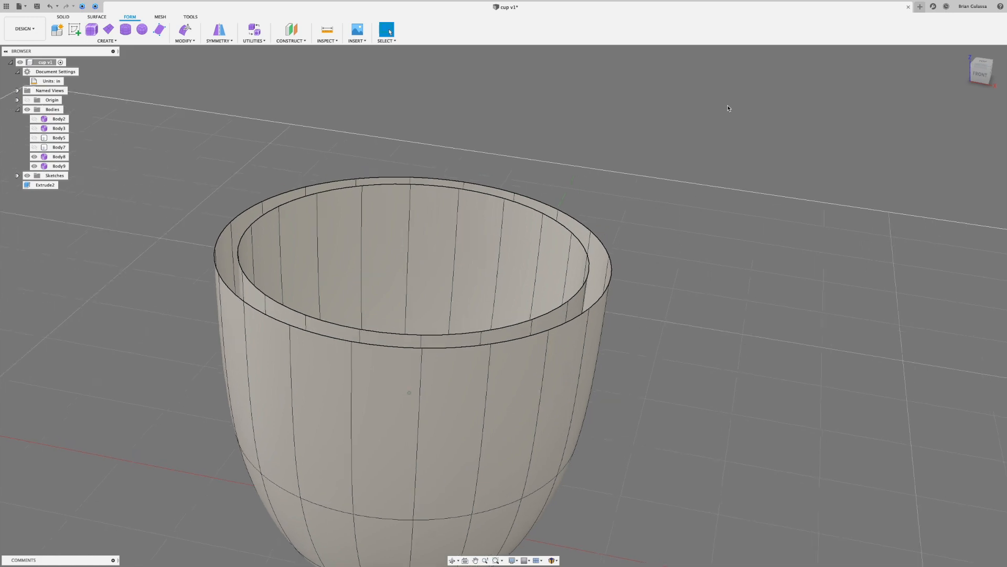
{"action": "scroll", "coordinate": [728, 108], "scroll_direction": "up", "scroll_amount": 2, "text": "shift"}
{"action": "middle_click_drag", "start_coordinate": [729, 108], "coordinate": [682, 173], "text": "shift"}
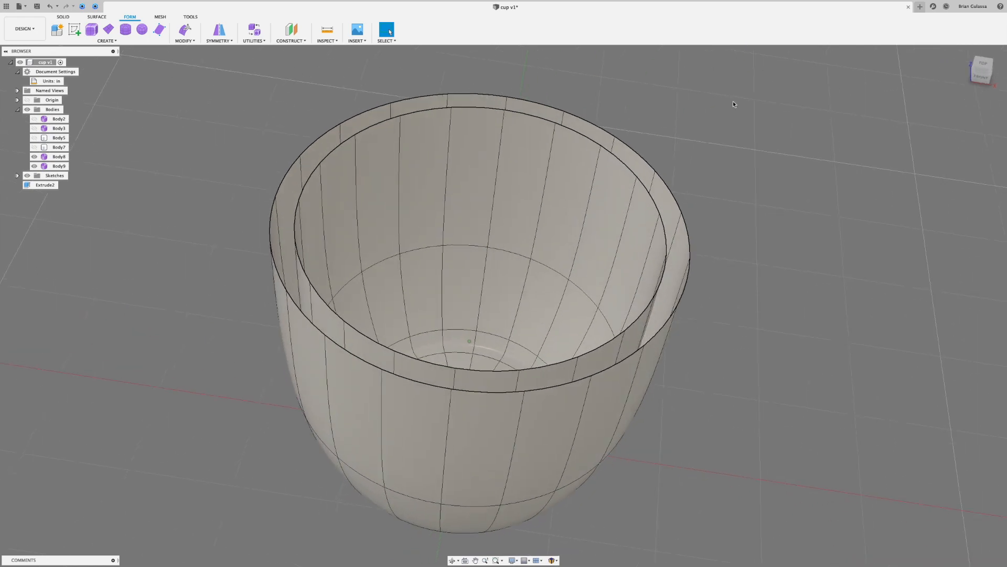
{"action": "mouse_move", "coordinate": [735, 148]}
{"action": "middle_mouse_down", "text": "shift"}
{"action": "mouse_move", "coordinate": [747, 137]}
{"action": "mouse_move", "coordinate": [729, 149]}
{"action": "mouse_move", "coordinate": [736, 136]}
{"action": "middle_mouse_up", "text": "shift"}
{"action": "left_click", "coordinate": [648, 208]}
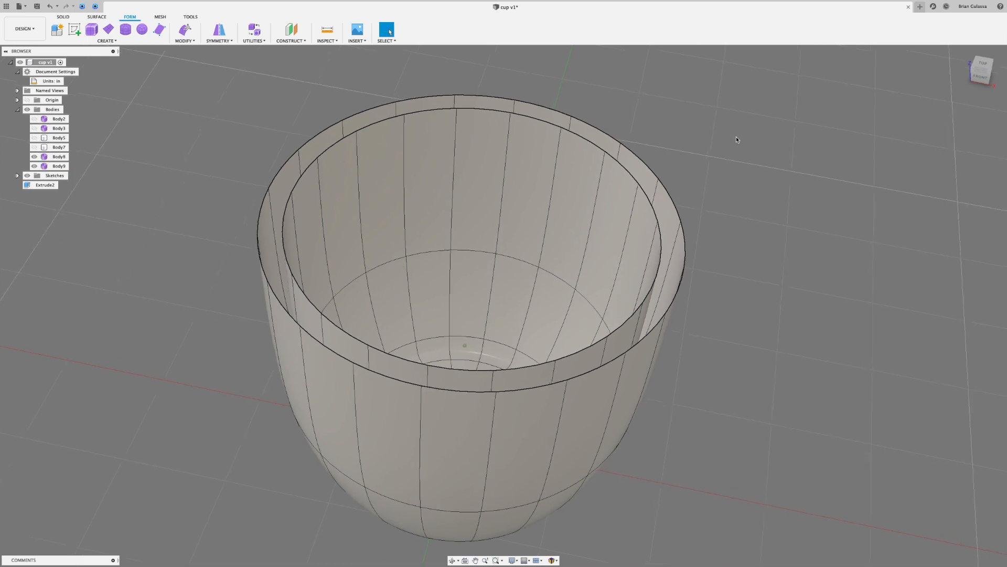
{"action": "double_click", "coordinate": [652, 207]}
{"action": "middle_click_drag", "start_coordinate": [651, 208], "coordinate": [703, 162], "text": "shift"}
{"action": "right_click", "coordinate": [717, 160]}
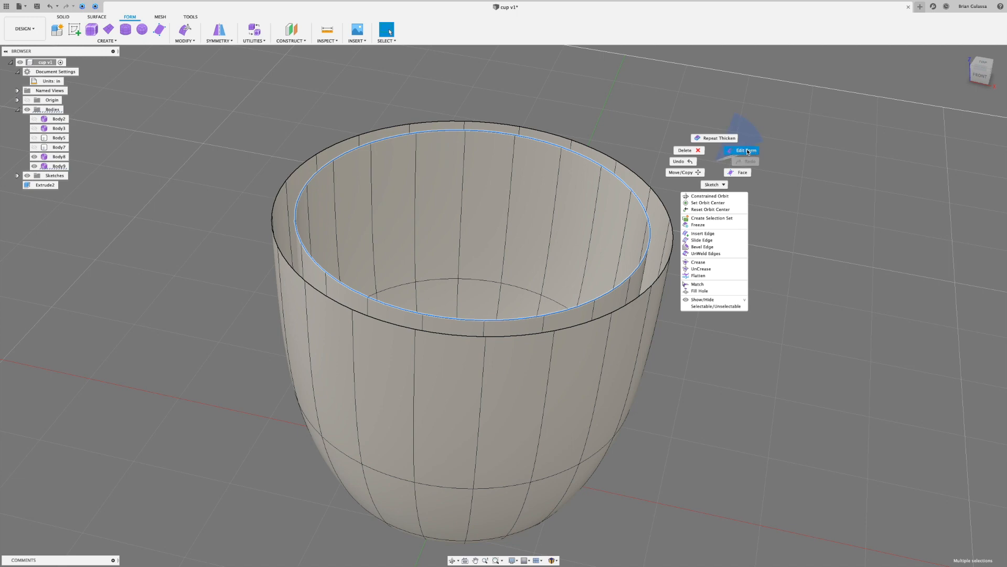
{"action": "left_click", "coordinate": [744, 150]}
{"action": "left_click_drag", "start_coordinate": [474, 203], "coordinate": [470, 252]}
{"action": "left_click", "coordinate": [711, 283]}
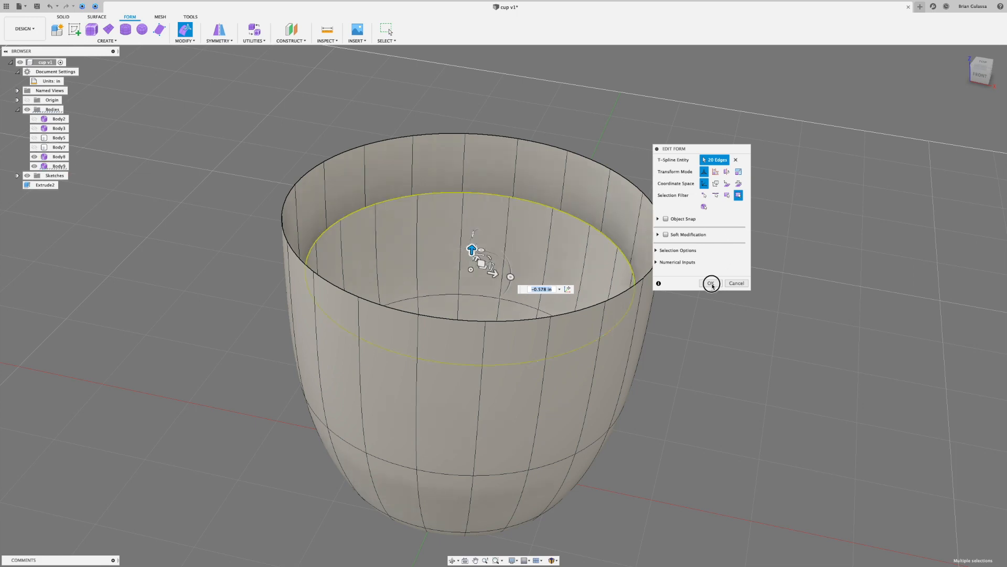
{"action": "scroll", "coordinate": [844, 126], "scroll_direction": "up", "scroll_amount": 10, "text": "shift"}
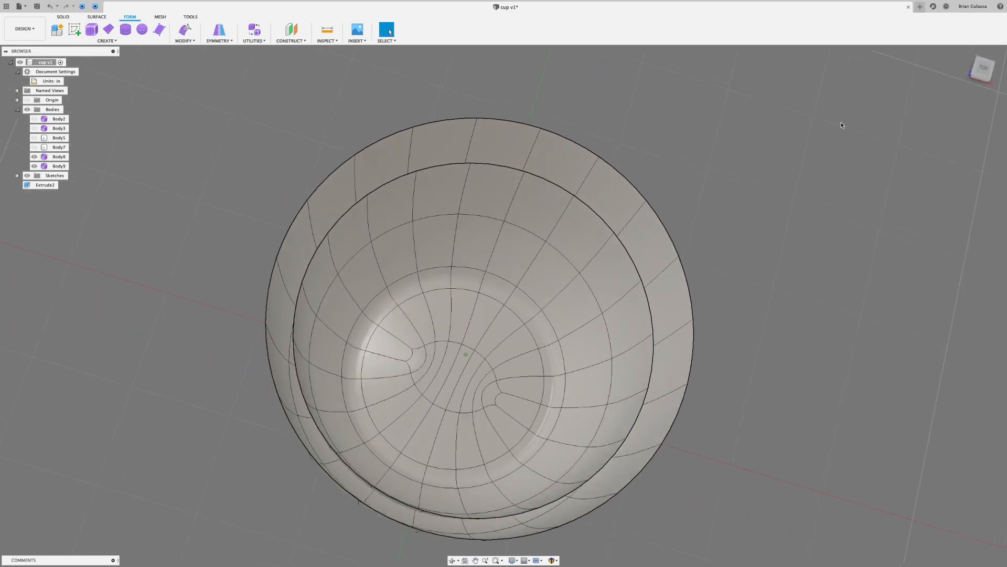
- Hide the inner shell Body9 and briefly toggle the visibility of Body2
{"action": "scroll", "coordinate": [599, 173], "scroll_direction": "down", "scroll_amount": 10, "text": "shift"}
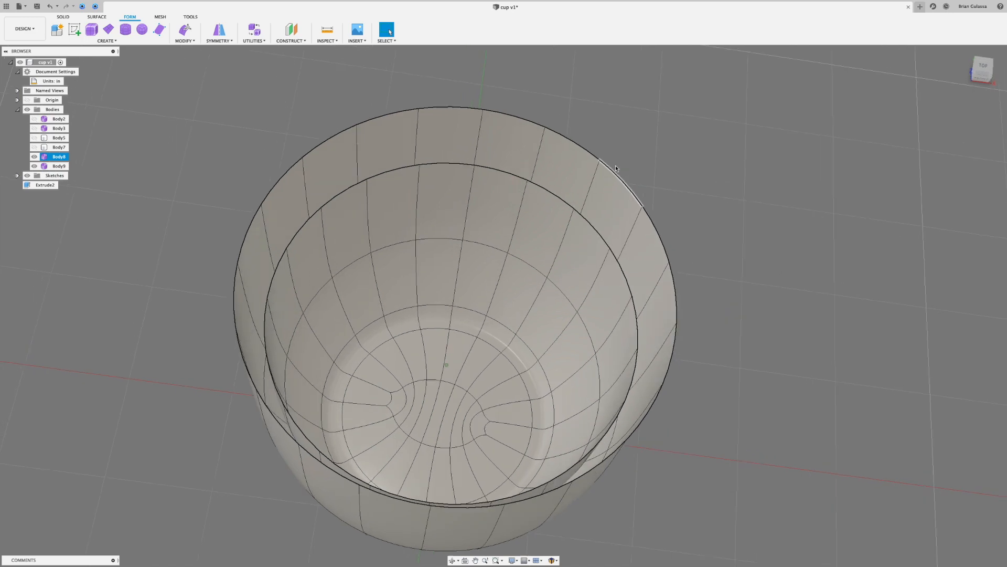
{"action": "left_click", "coordinate": [394, 234]}
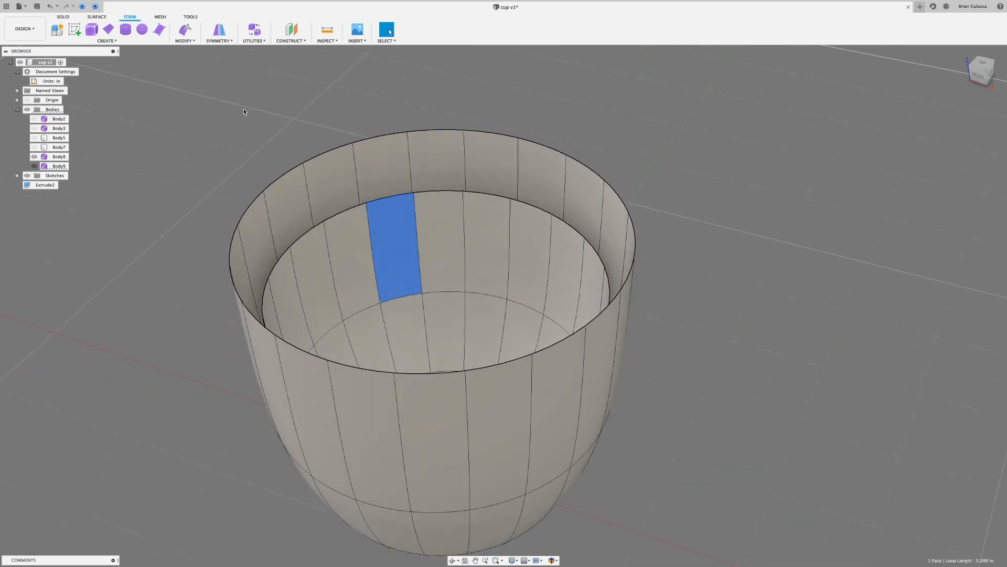
{"action": "left_click", "coordinate": [34, 166]}
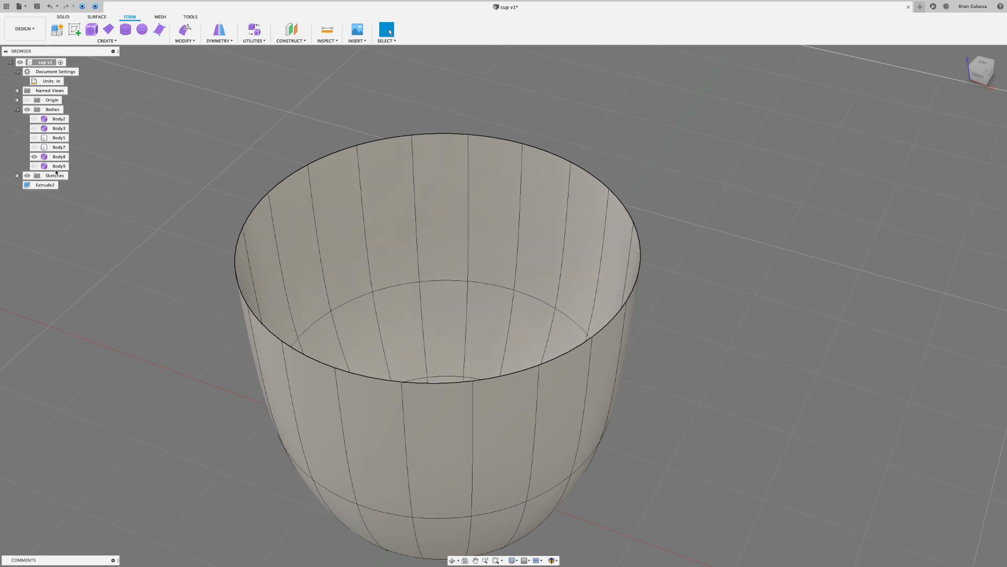
{"action": "left_click", "coordinate": [34, 119]}
{"action": "left_click", "coordinate": [34, 120]}
- Rename the outer shell Body8 as cup
{"action": "left_click", "coordinate": [58, 159]}
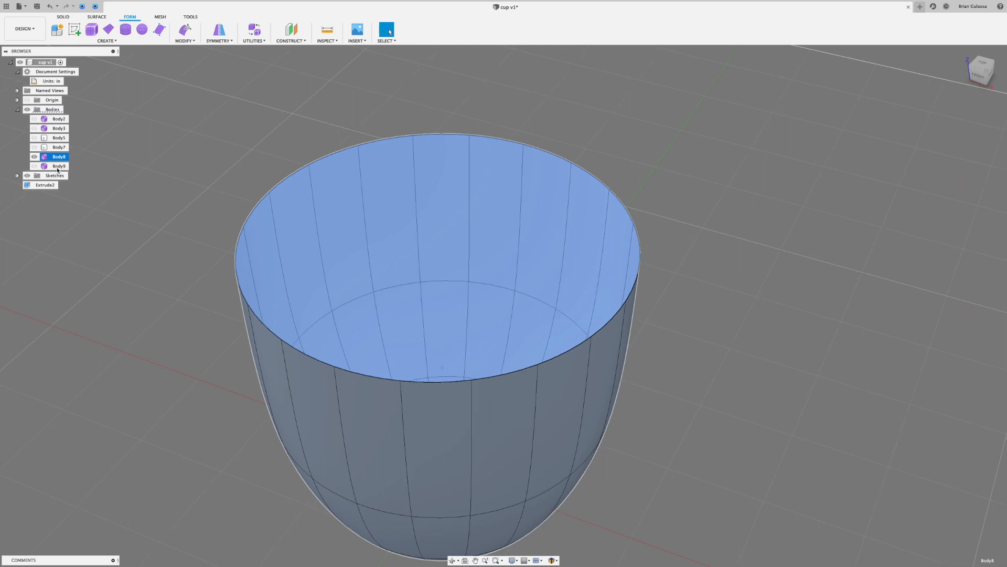
{"action": "double_click", "coordinate": [59, 157]}
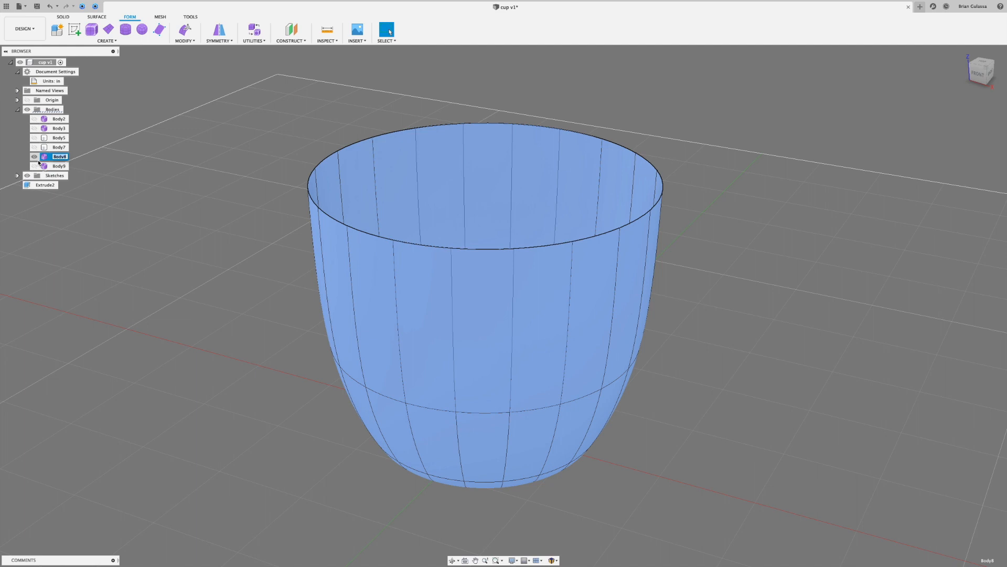
{"action": "type", "text": "cup"}
{"action": "key", "text": "Return"}
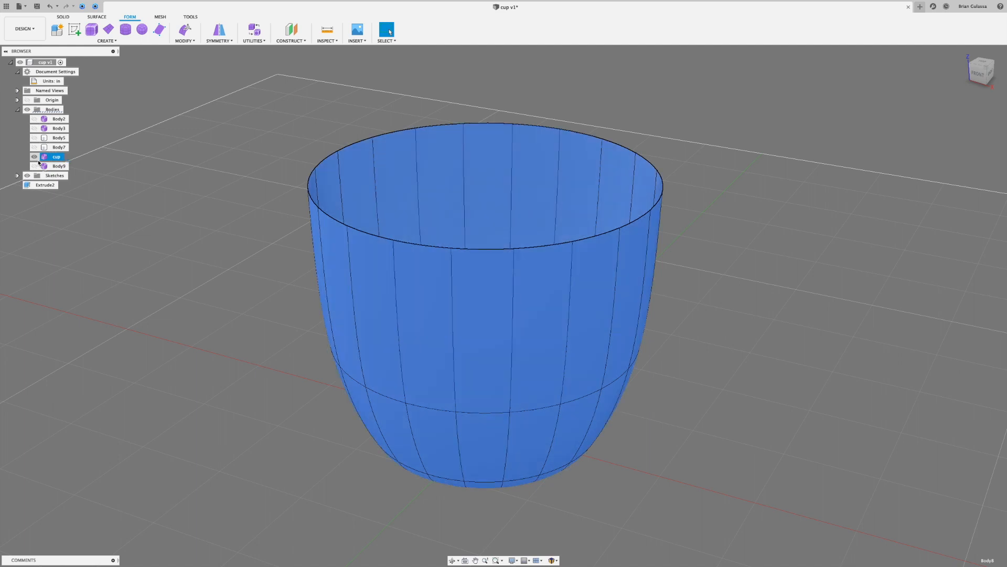
{"action": "left_click", "coordinate": [78, 189]}
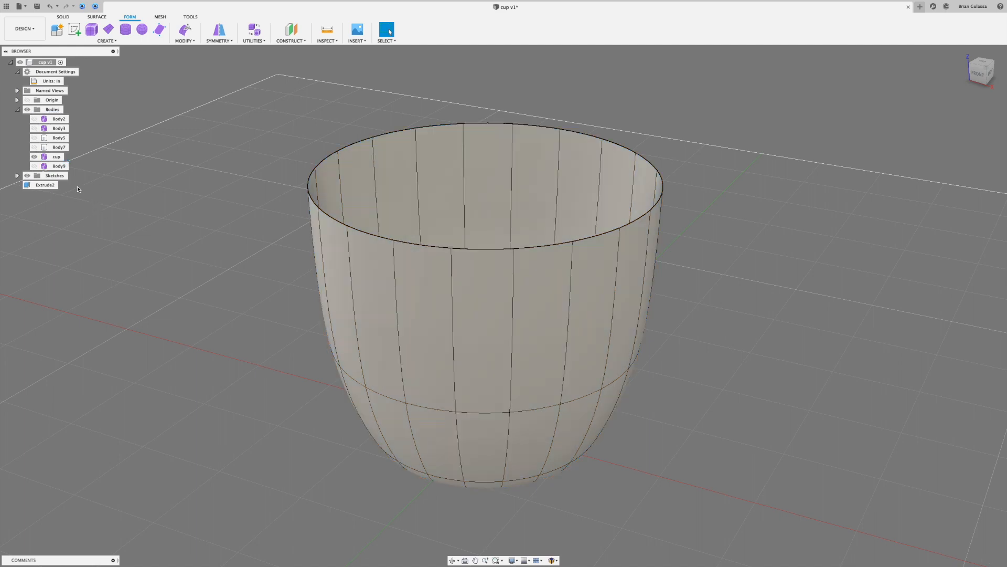
- Rename the hidden inner shell Body9 as coffee and toggle its visibility on and off to check it
{"action": "left_click", "coordinate": [59, 166]}
{"action": "left_click", "coordinate": [60, 167]}
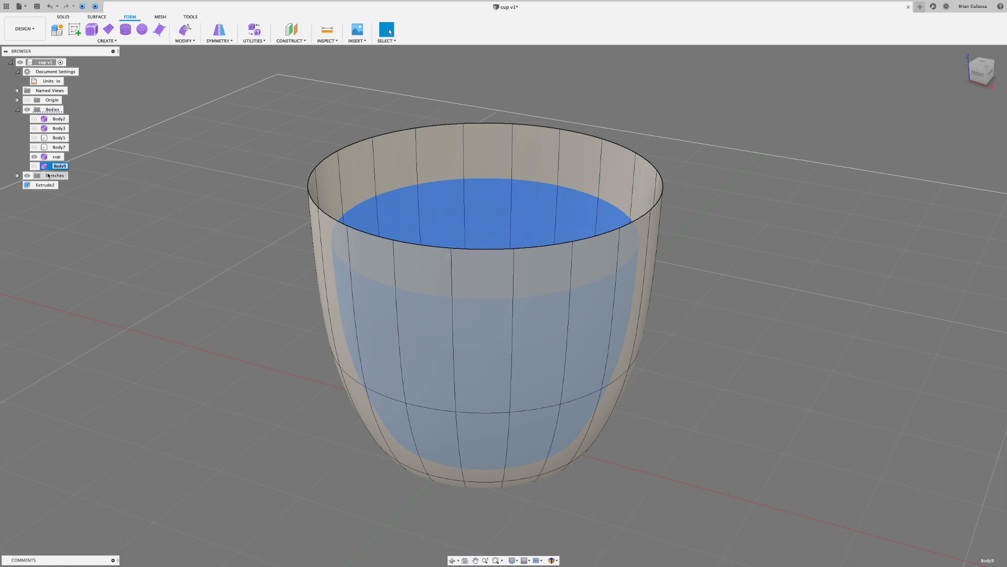
{"action": "type", "text": "coffee"}
{"action": "key", "text": "Return"}
{"action": "left_click", "coordinate": [106, 225]}
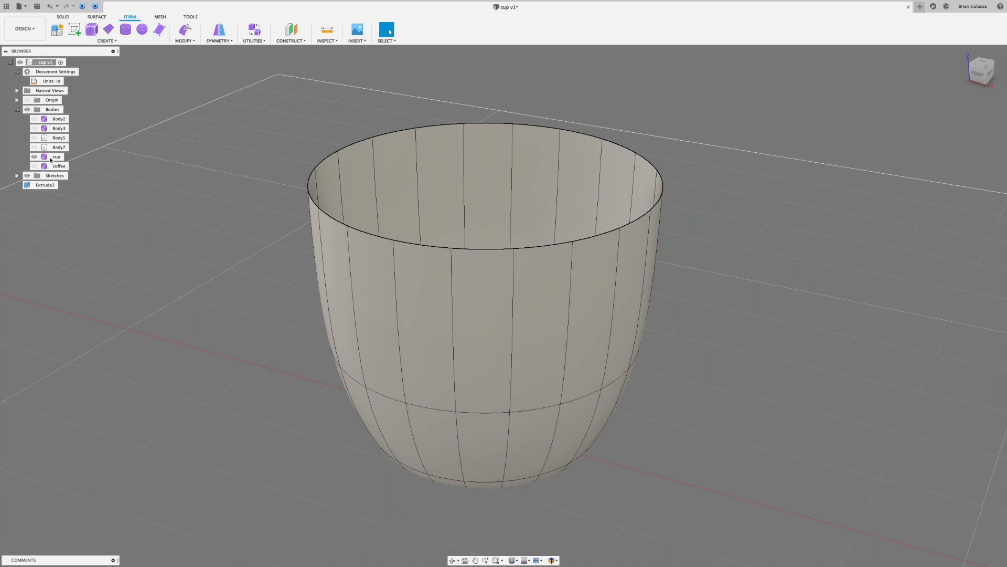
{"action": "left_click", "coordinate": [34, 166]}
{"action": "left_click", "coordinate": [35, 166]}
- Start thickening the cup body by 0.20 in with the Soft thicken type and Normal direction
{"action": "left_click", "coordinate": [54, 156]}
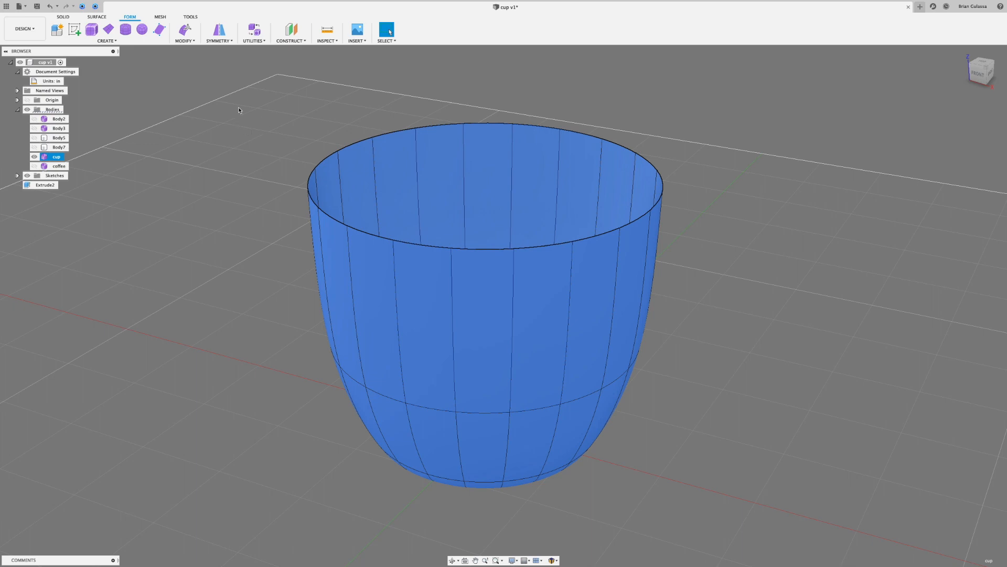
{"action": "mouse_move", "coordinate": [207, 79]}
{"action": "middle_mouse_down", "text": "shift"}
{"action": "mouse_move", "coordinate": [189, 75]}
{"action": "mouse_move", "coordinate": [183, 50]}
{"action": "mouse_move", "coordinate": [159, 70]}
{"action": "mouse_move", "coordinate": [160, 53]}
{"action": "mouse_move", "coordinate": [126, 45]}
{"action": "middle_mouse_up", "text": "shift"}
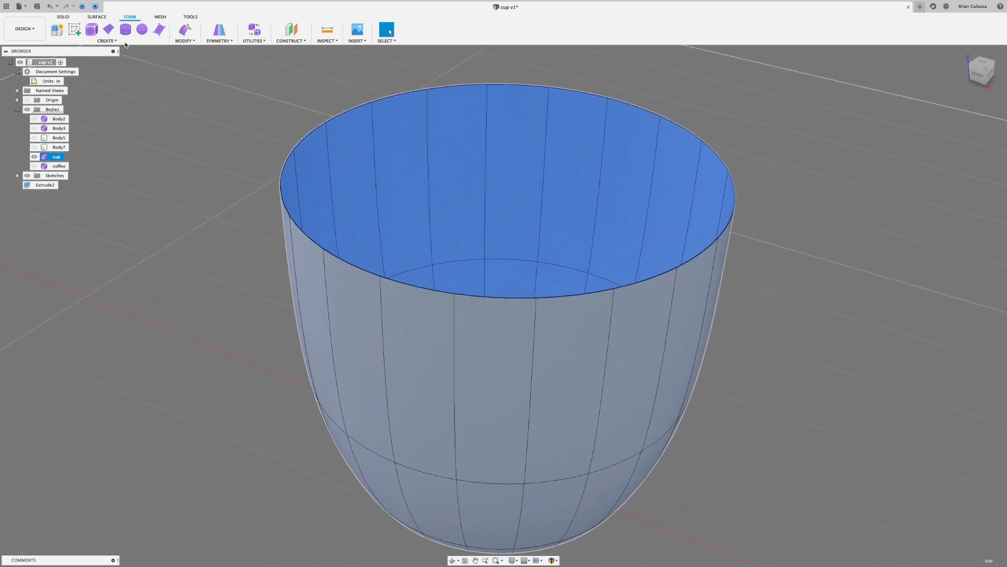
{"action": "left_click", "coordinate": [186, 41]}
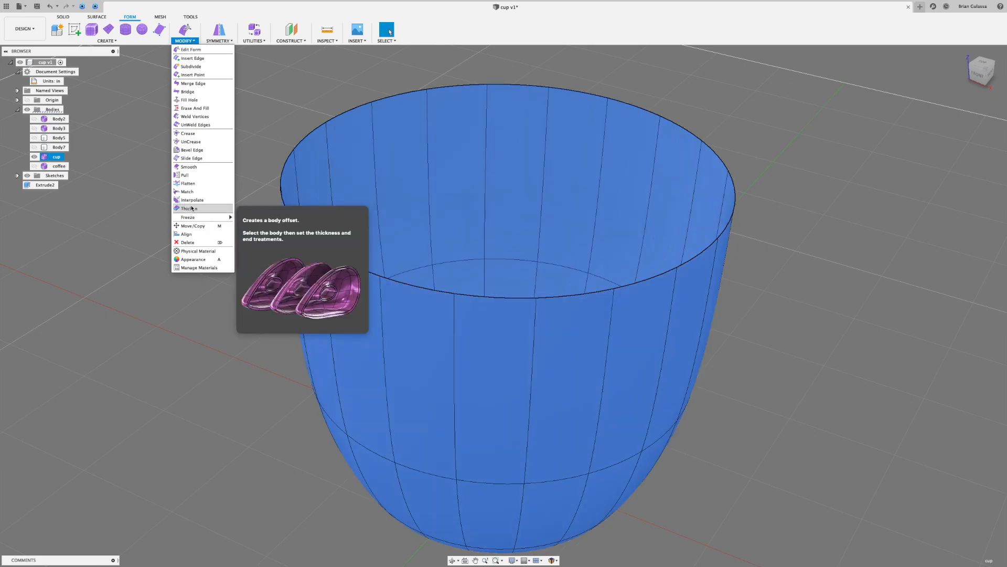
{"action": "left_click", "coordinate": [189, 208]}
{"action": "middle_click_drag", "start_coordinate": [694, 175], "coordinate": [675, 214], "text": "shift"}
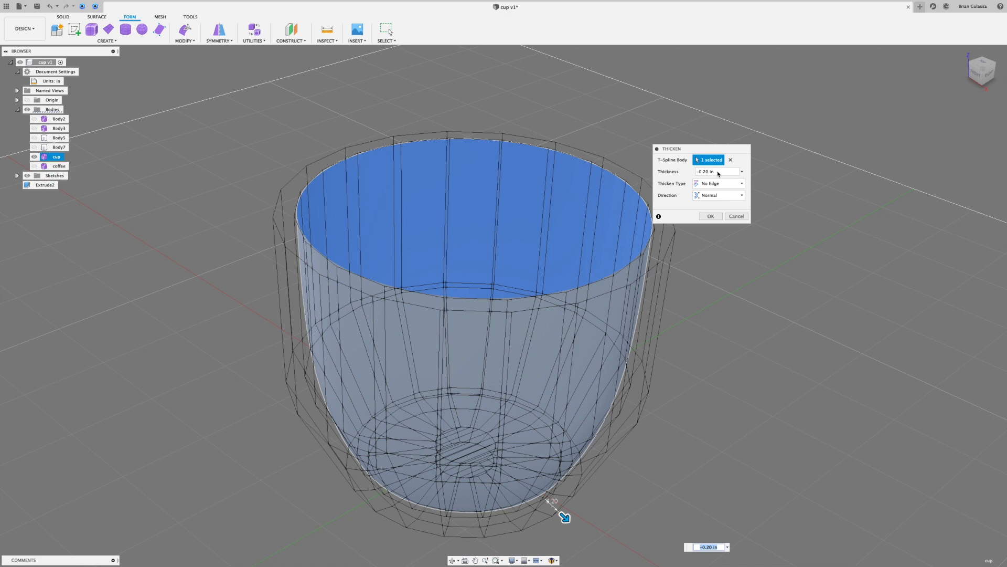
{"action": "middle_click_drag", "start_coordinate": [698, 177], "coordinate": [720, 174], "text": "shift"}
{"action": "left_click", "coordinate": [700, 172]}
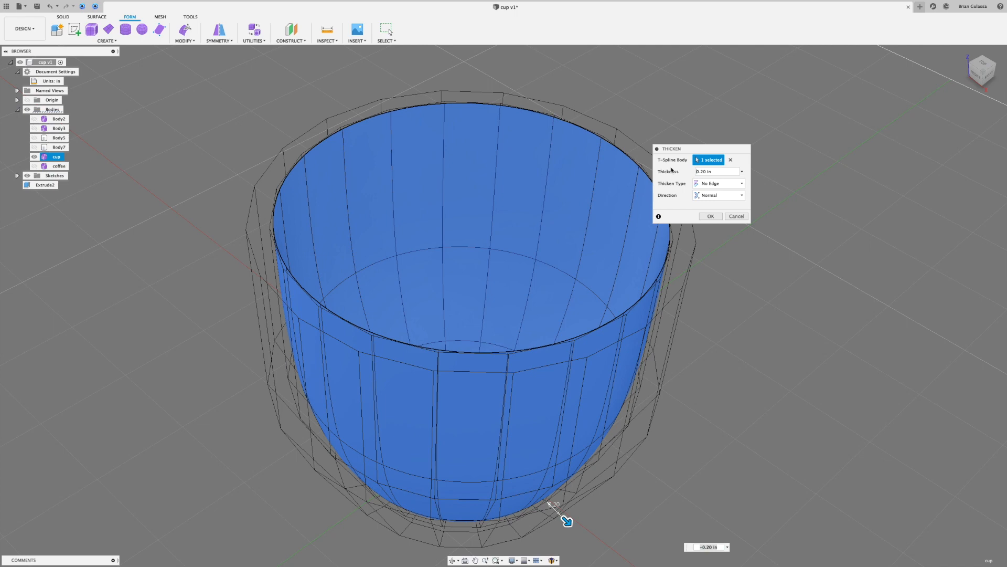
{"action": "scroll", "coordinate": [628, 278], "scroll_direction": "down", "scroll_amount": 1}
{"action": "mouse_move", "coordinate": [612, 285]}
{"action": "middle_mouse_down", "text": "shift"}
{"action": "mouse_move", "coordinate": [636, 260]}
{"action": "mouse_move", "coordinate": [649, 268]}
{"action": "middle_mouse_up", "text": "shift"}
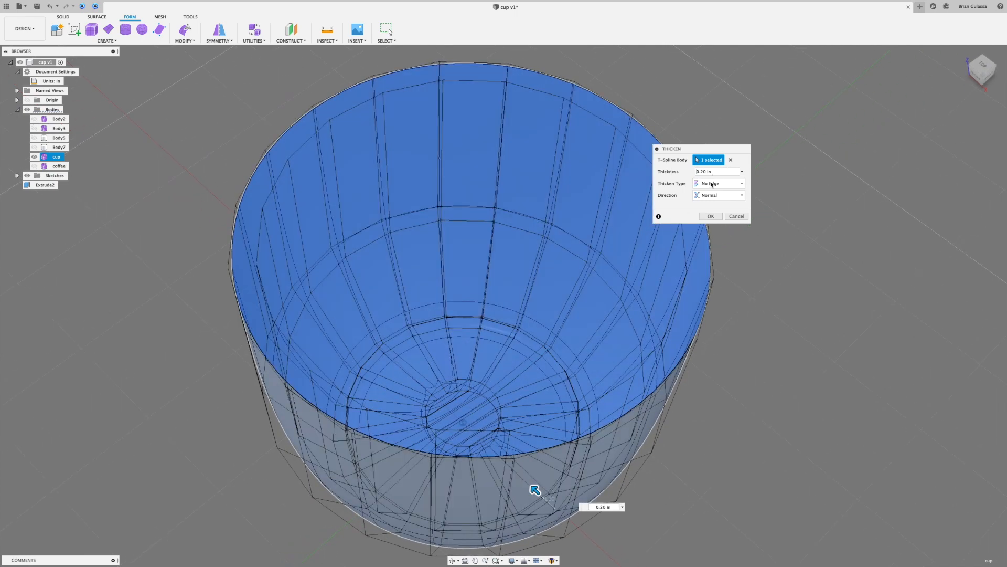
{"action": "left_click", "coordinate": [712, 182]}
{"action": "left_click", "coordinate": [708, 204]}
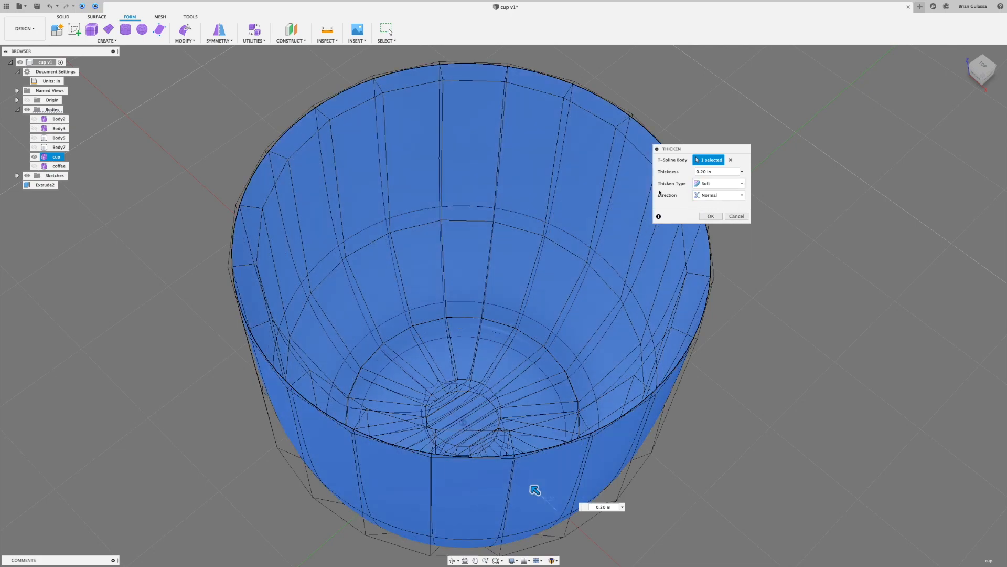
- Set the cup body's wall thickness to 0.199 in and apply the Soft thickening
{"action": "middle_click_drag", "start_coordinate": [659, 190], "coordinate": [716, 186], "text": "shift"}
{"action": "left_click", "coordinate": [705, 173]}
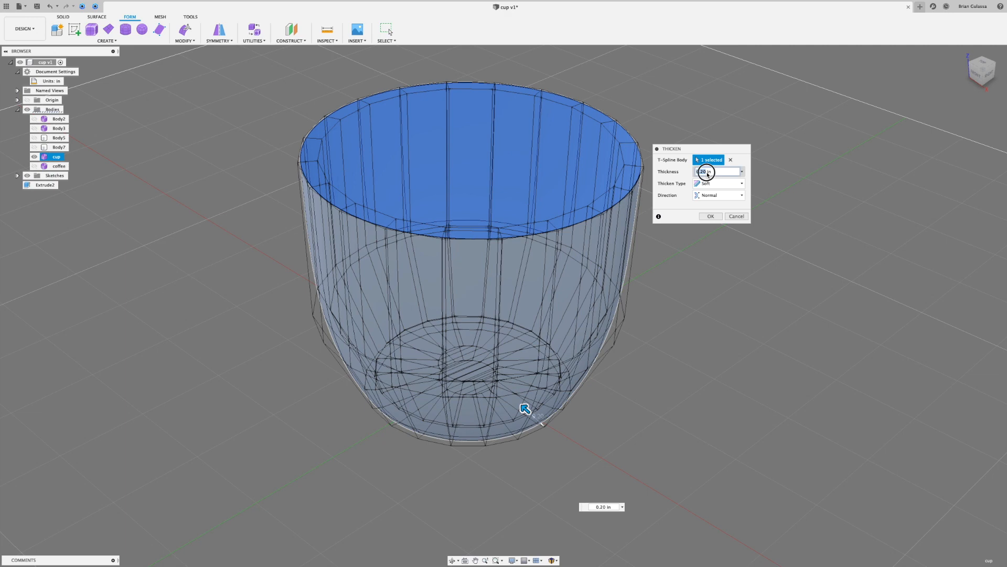
{"action": "left_click", "coordinate": [708, 171]}
{"action": "left_click", "coordinate": [701, 161]}
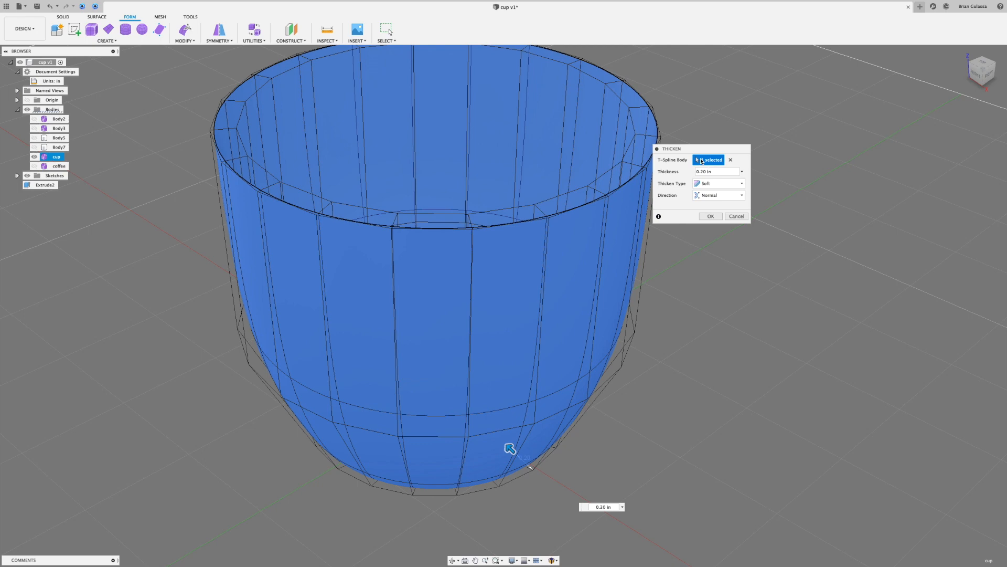
{"action": "key", "text": "BackSpace"}
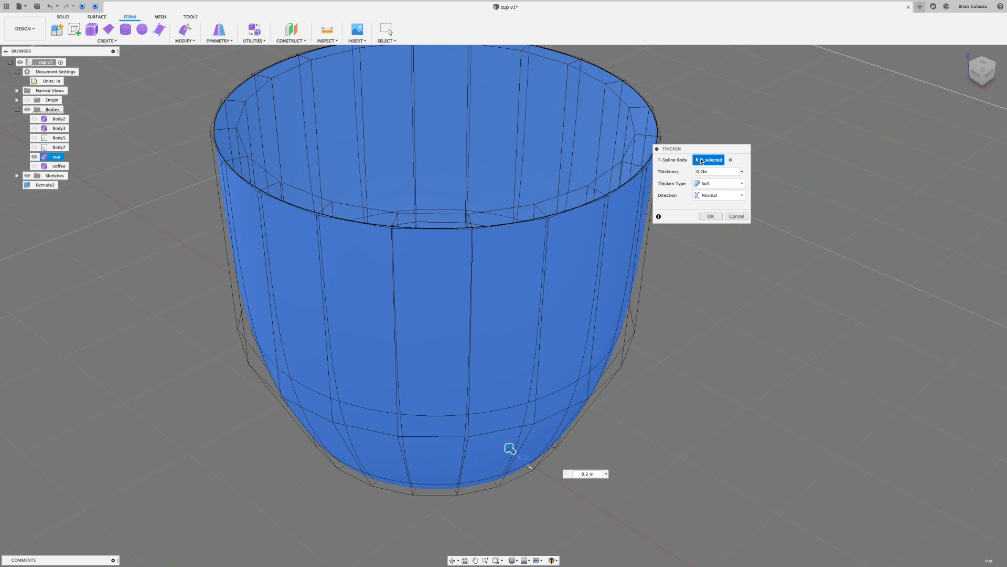
{"action": "key", "text": "BackSpace"}
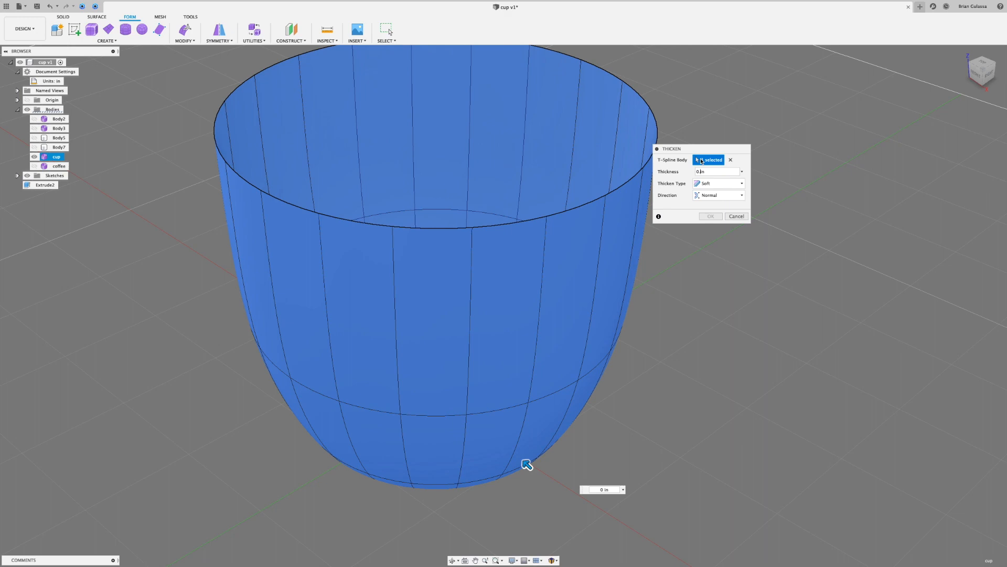
{"action": "type", "text": "199"}
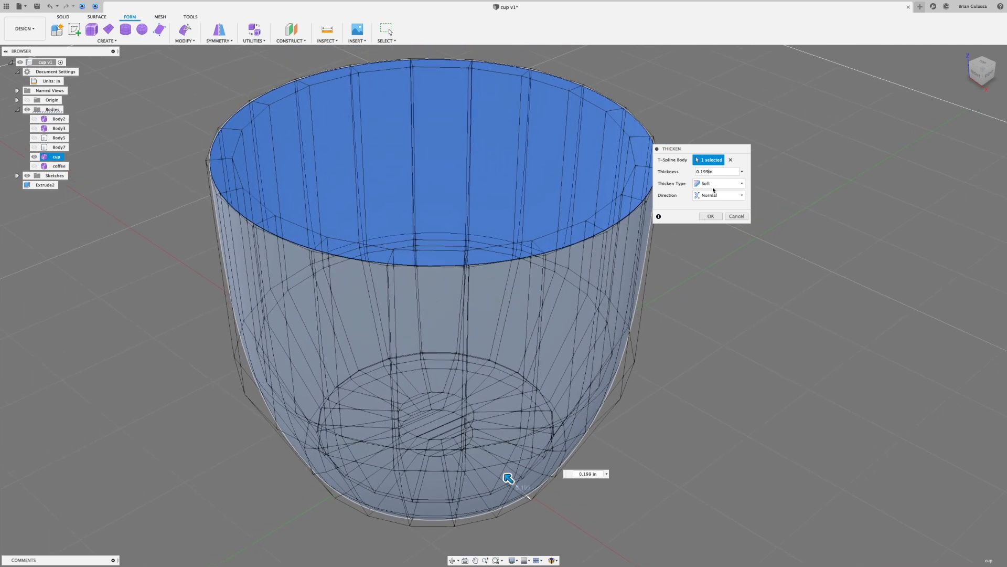
{"action": "left_click", "coordinate": [712, 217]}
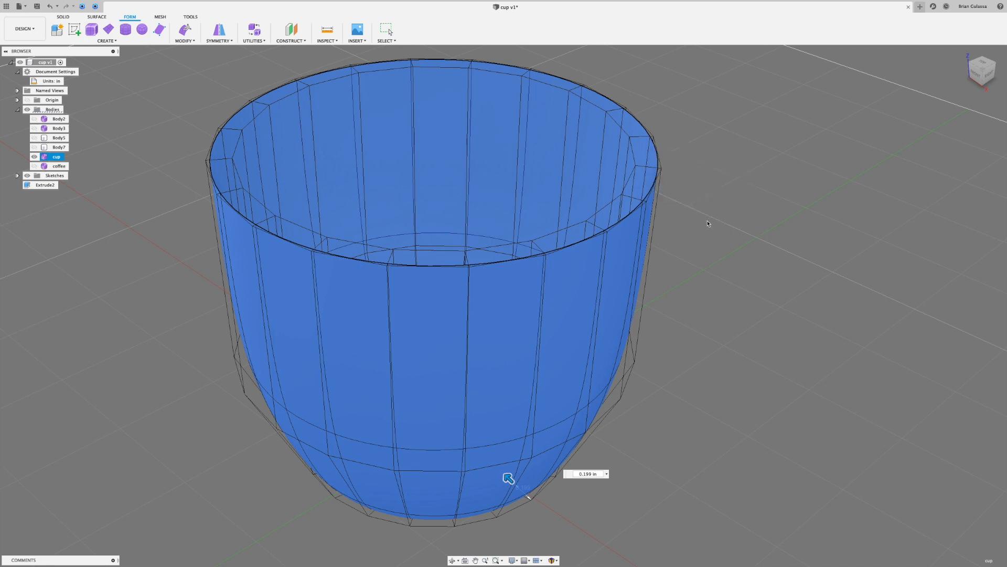
- Select the whole outer edge loop just below the cup's rounded rim
{"action": "middle_click_drag", "start_coordinate": [718, 229], "coordinate": [787, 121], "text": "shift"}
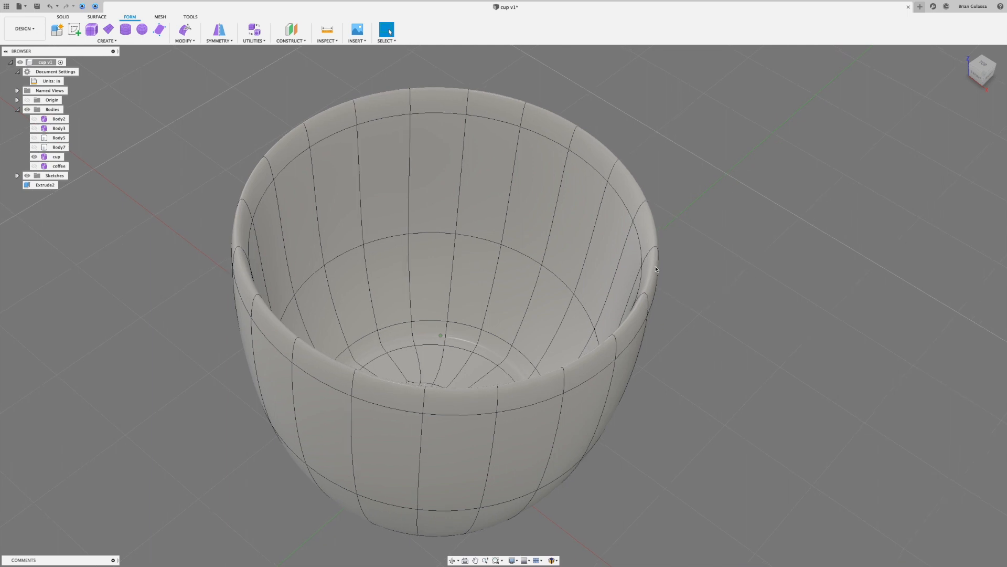
{"action": "middle_click_drag", "start_coordinate": [632, 319], "coordinate": [624, 219], "text": "shift"}
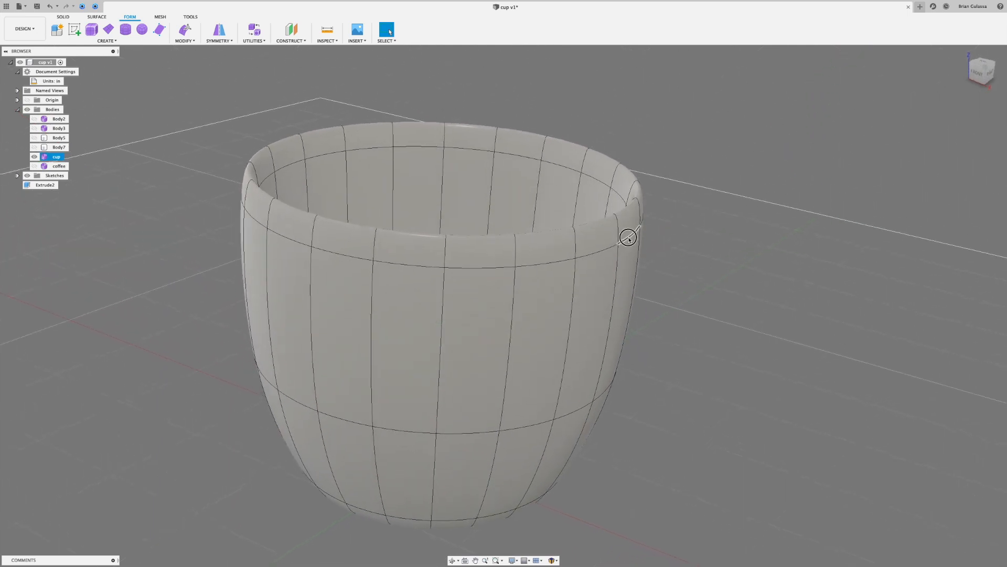
{"action": "double_click", "coordinate": [631, 240]}
{"action": "right_click", "coordinate": [629, 242]}
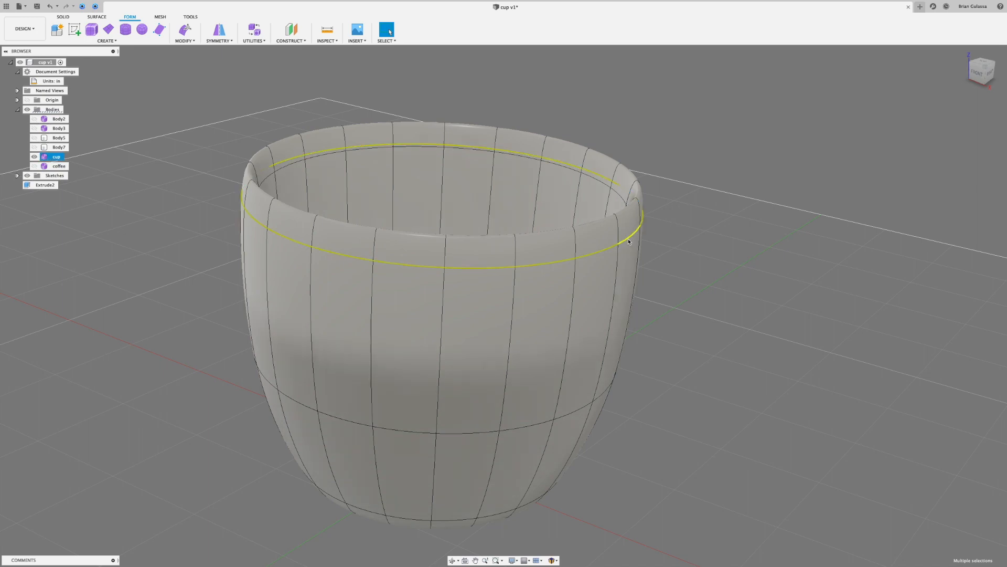
{"action": "middle_click_drag", "start_coordinate": [629, 242], "coordinate": [530, 264], "text": "shift"}
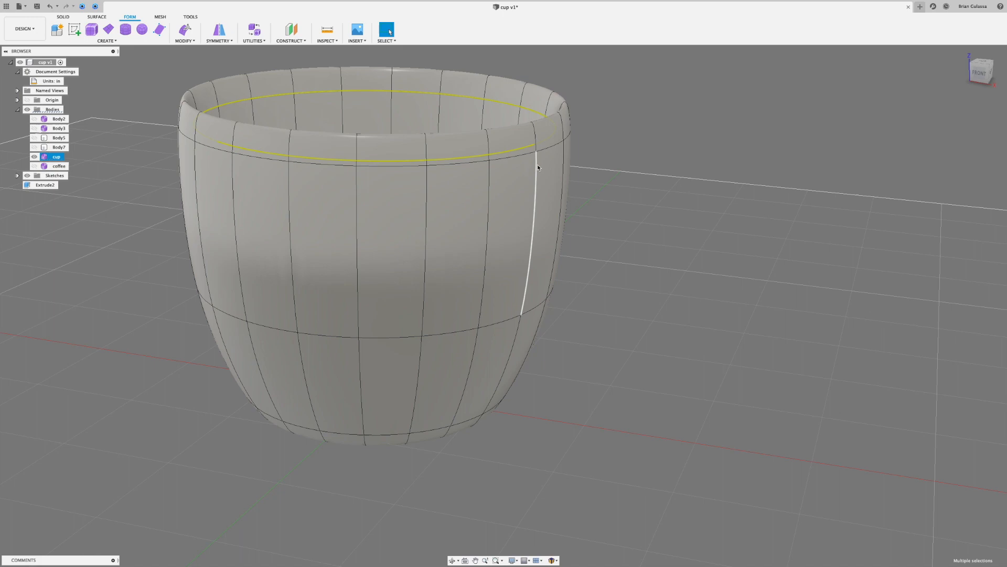
{"action": "middle_click_drag", "start_coordinate": [528, 176], "coordinate": [664, 83], "text": "shift"}
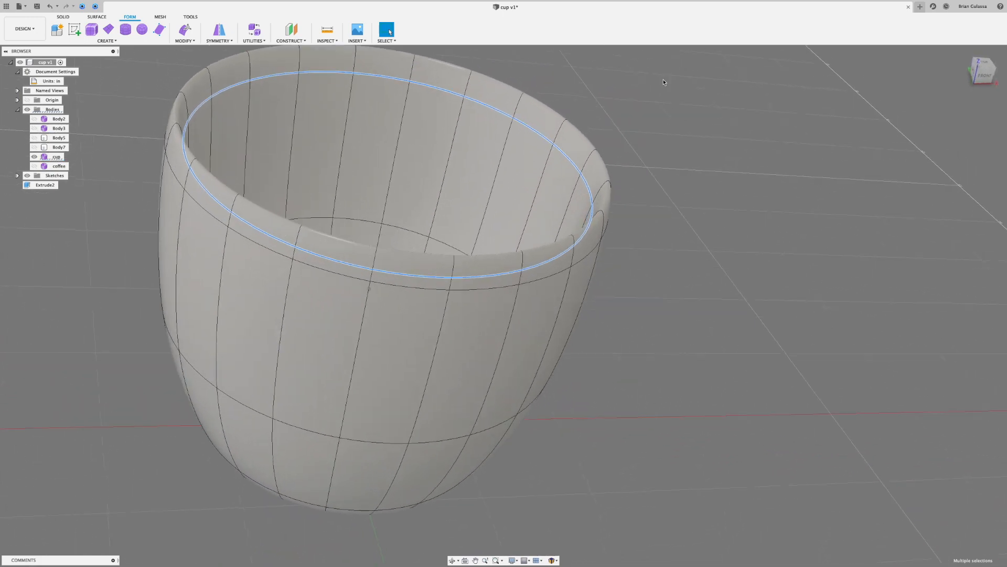
{"action": "middle_click_drag", "start_coordinate": [597, 151], "coordinate": [577, 175], "text": "shift"}
{"action": "double_click", "coordinate": [533, 266]}
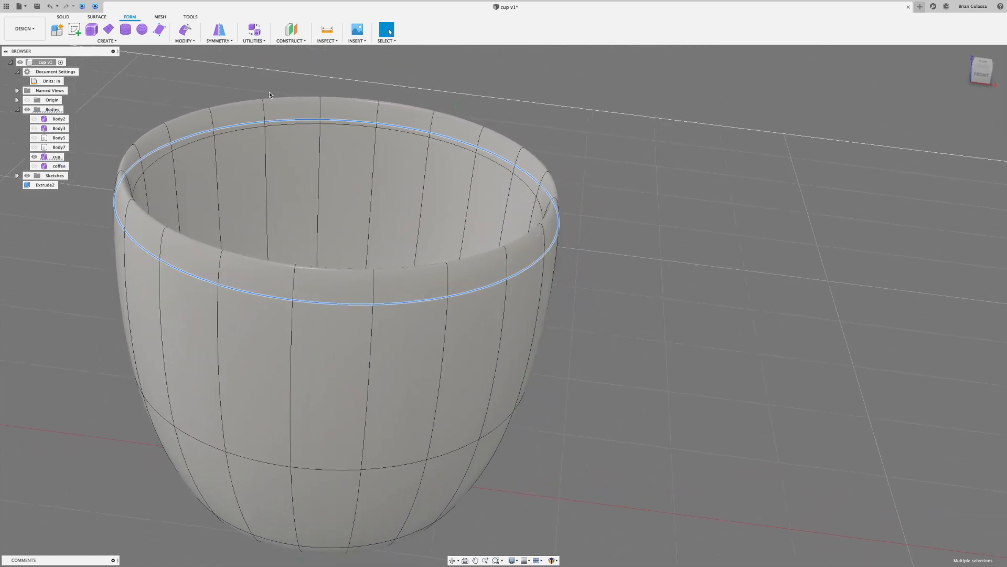
- Insert a Simple, single-sided edge loop between the selected loop and the rim at insert location -0.548
{"action": "left_click", "coordinate": [183, 41]}
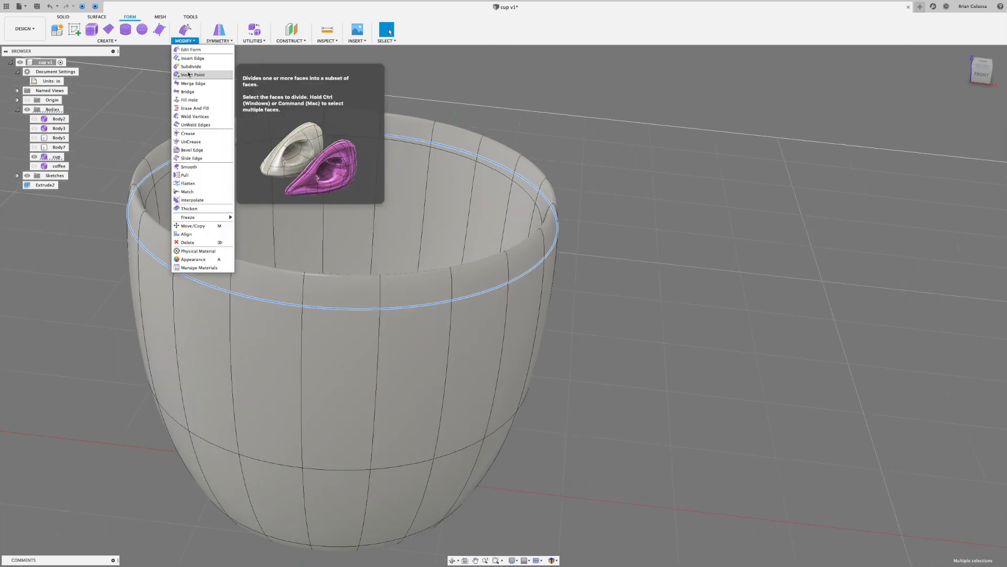
{"action": "left_click", "coordinate": [196, 58]}
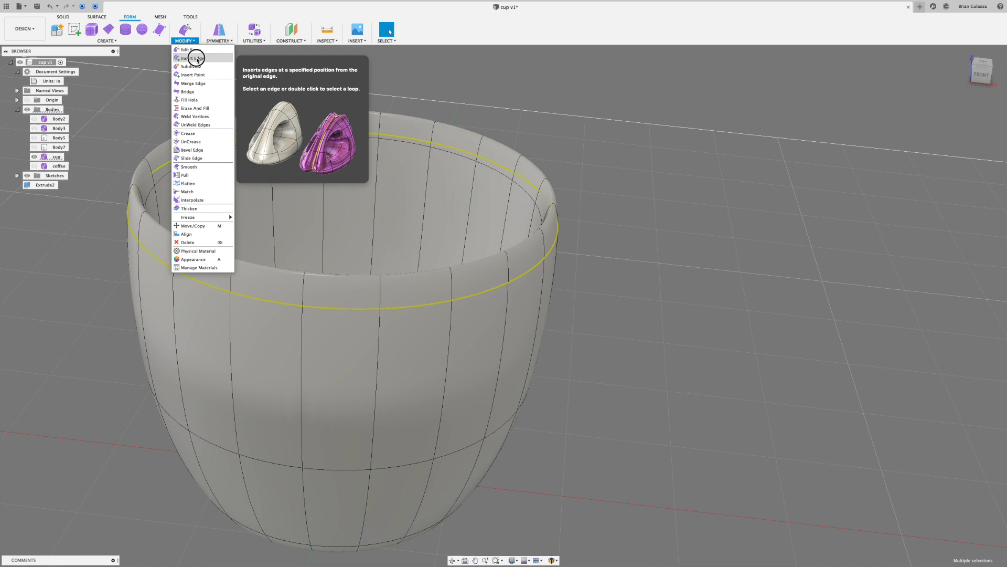
{"action": "middle_click_drag", "start_coordinate": [558, 292], "coordinate": [517, 252], "text": "shift"}
{"action": "left_click_drag", "start_coordinate": [501, 250], "coordinate": [426, 156]}
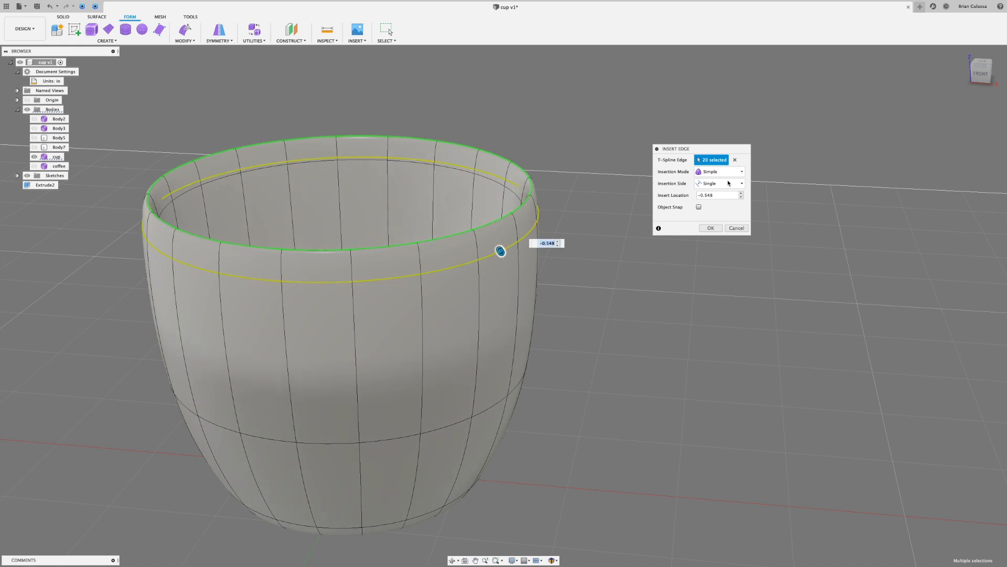
{"action": "left_click", "coordinate": [712, 229]}
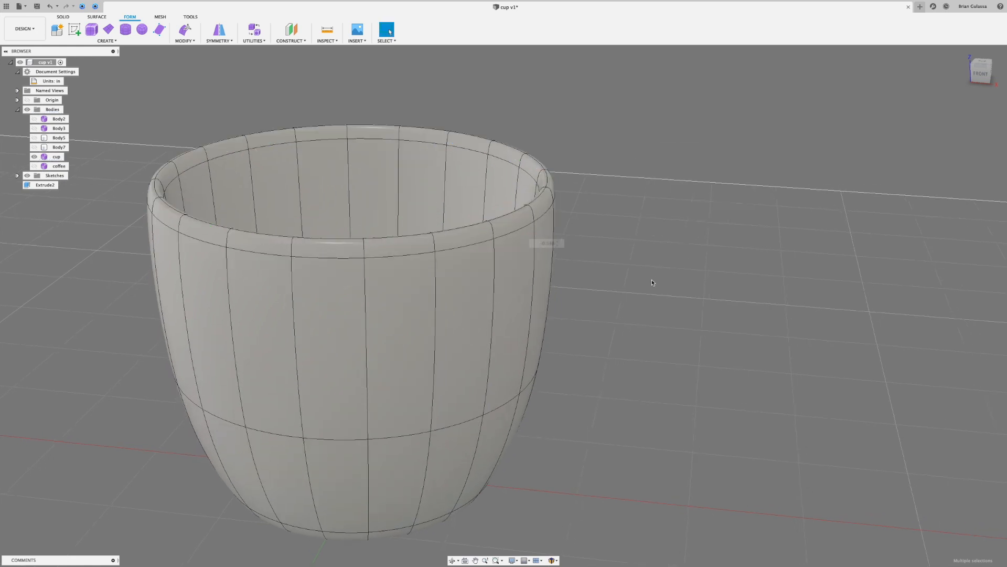
- Inspect the cup's tightened rim and outer wall from several angles
{"action": "middle_click_drag", "start_coordinate": [654, 282], "coordinate": [684, 53], "text": "shift"}
{"action": "scroll", "coordinate": [684, 54], "scroll_direction": "down", "scroll_amount": 3}
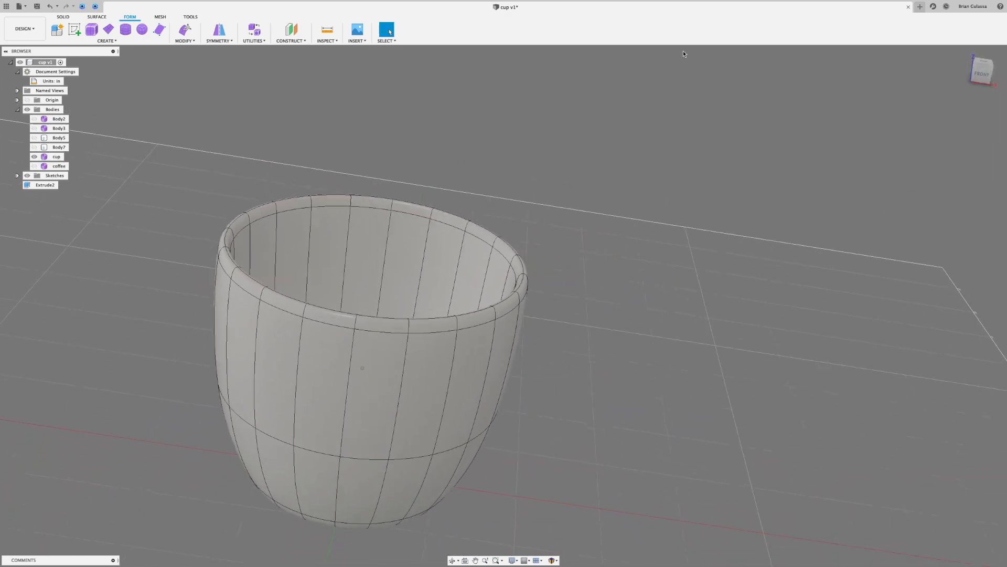
{"action": "middle_click_drag", "start_coordinate": [683, 54], "coordinate": [630, 249], "text": "shift"}
{"action": "middle_click_drag", "start_coordinate": [448, 354], "coordinate": [457, 300], "text": "shift"}
{"action": "middle_click_drag", "start_coordinate": [564, 187], "coordinate": [533, 257], "text": "shift"}
{"action": "mouse_move", "coordinate": [438, 397]}
{"action": "middle_mouse_down", "text": "shift"}
{"action": "mouse_move", "coordinate": [456, 383]}
{"action": "mouse_move", "coordinate": [444, 396]}
{"action": "middle_mouse_up", "text": "shift"}
{"action": "middle_click_drag", "start_coordinate": [431, 254], "coordinate": [437, 214], "text": "shift"}
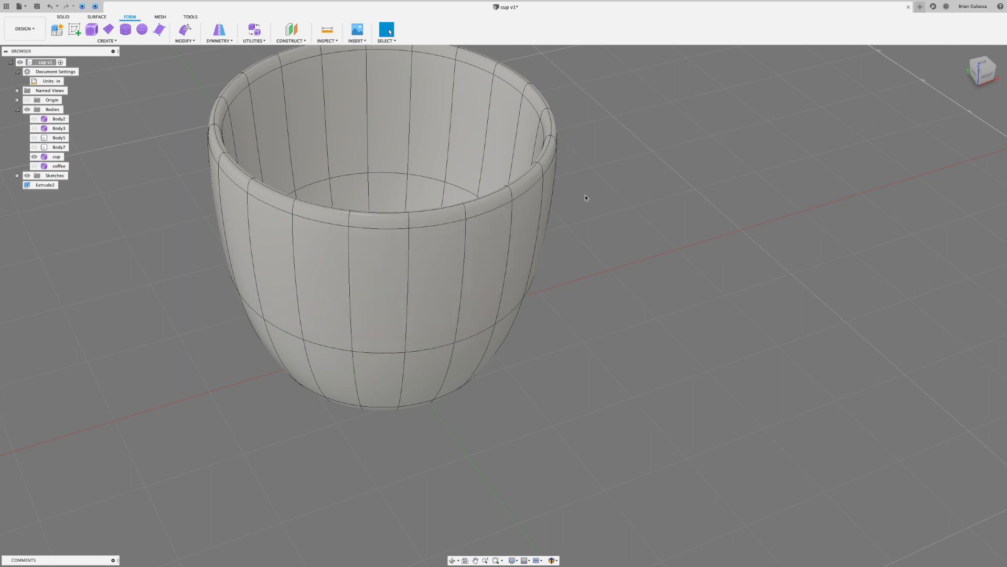
{"action": "middle_click_drag", "start_coordinate": [439, 395], "coordinate": [559, 236], "text": "shift"}
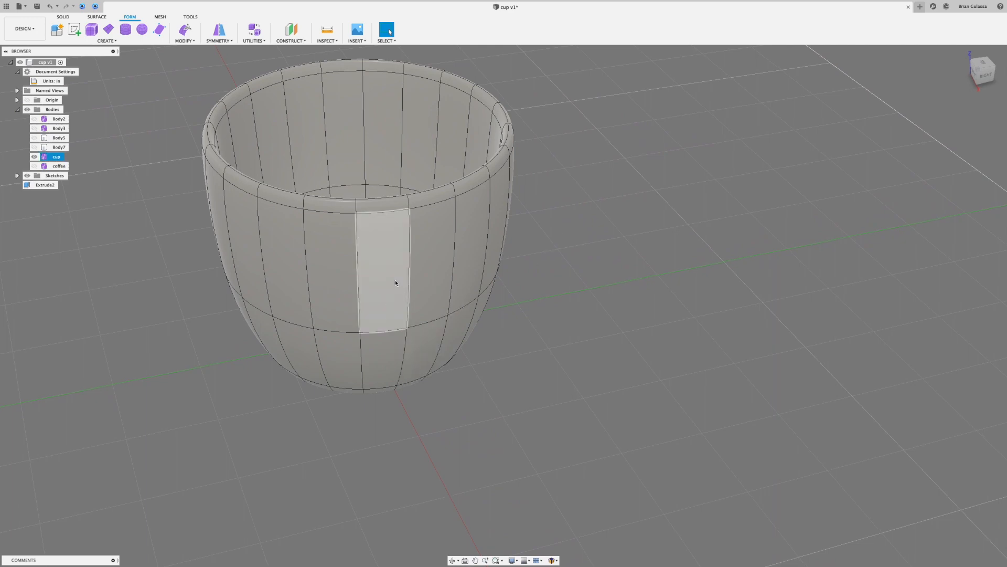
- Insert a Simple, single-sided edge below two adjacent segments of the cup's outer upper loop at insert location -0.34
{"action": "middle_click_drag", "start_coordinate": [591, 150], "coordinate": [494, 224], "text": "shift"}
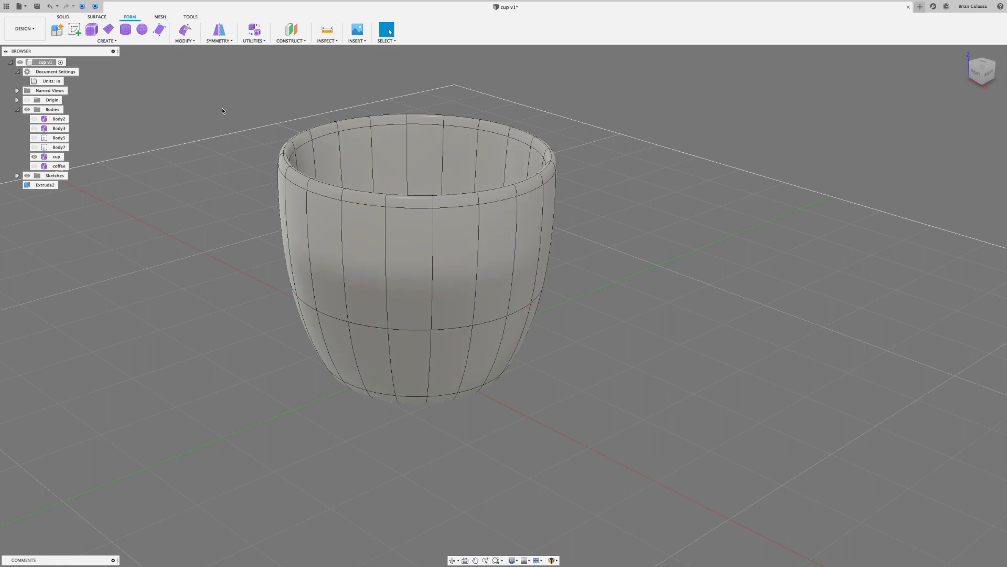
{"action": "middle_click_drag", "start_coordinate": [219, 111], "coordinate": [199, 124], "text": "shift"}
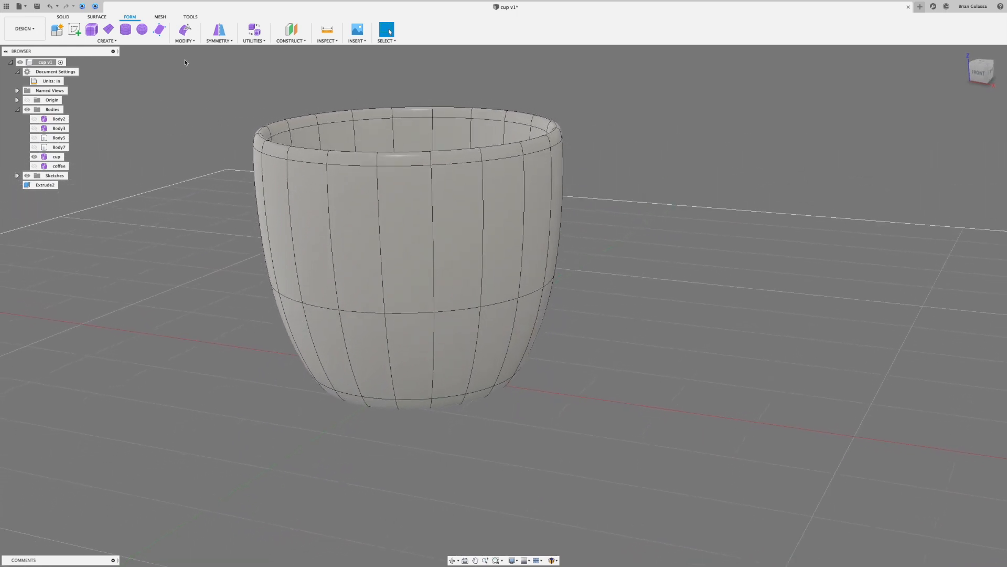
{"action": "left_click", "coordinate": [125, 41]}
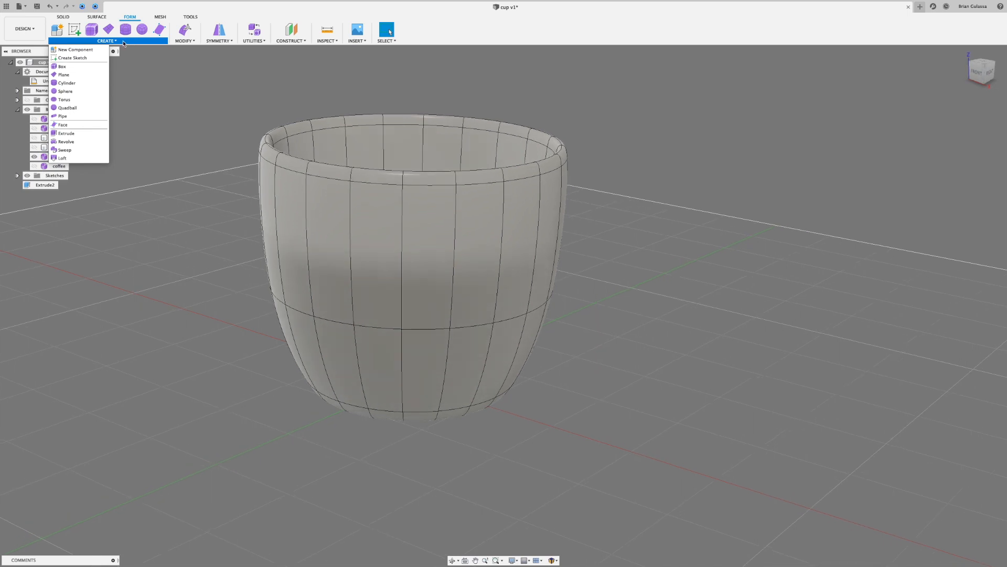
{"action": "left_click", "coordinate": [190, 41]}
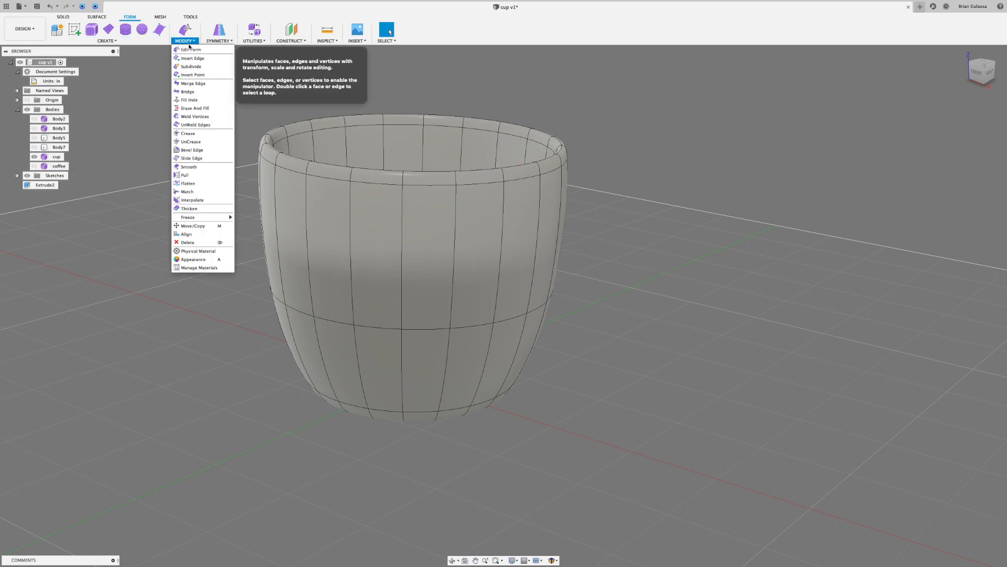
{"action": "left_click", "coordinate": [194, 57]}
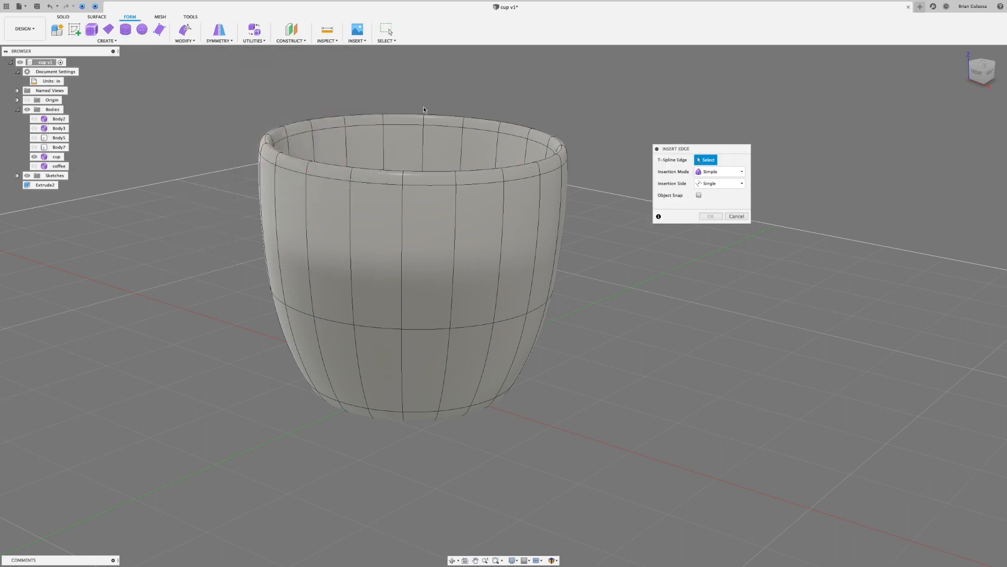
{"action": "middle_click_drag", "start_coordinate": [595, 185], "coordinate": [441, 229], "text": "shift"}
{"action": "left_click", "coordinate": [434, 189]}
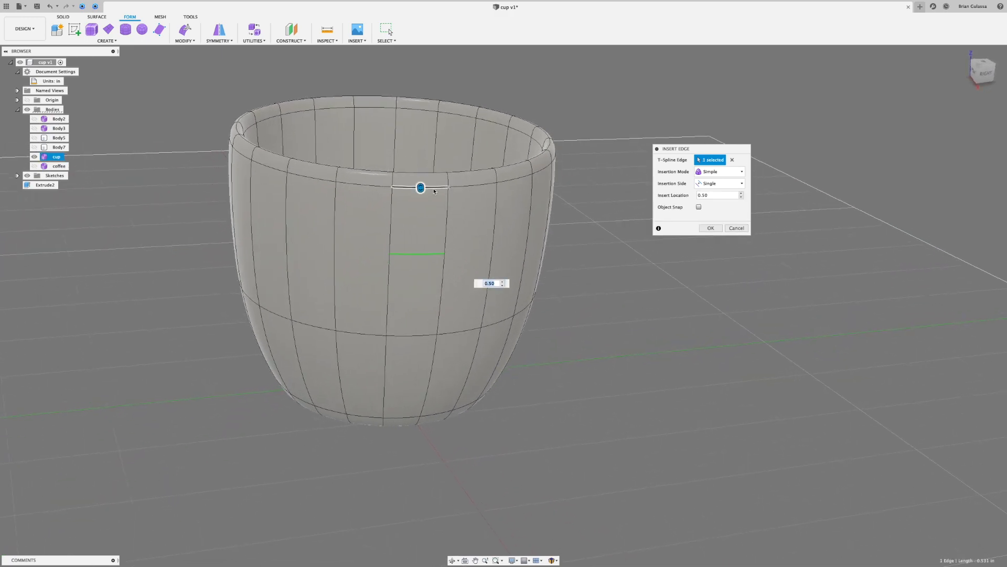
{"action": "left_click", "coordinate": [474, 186]}
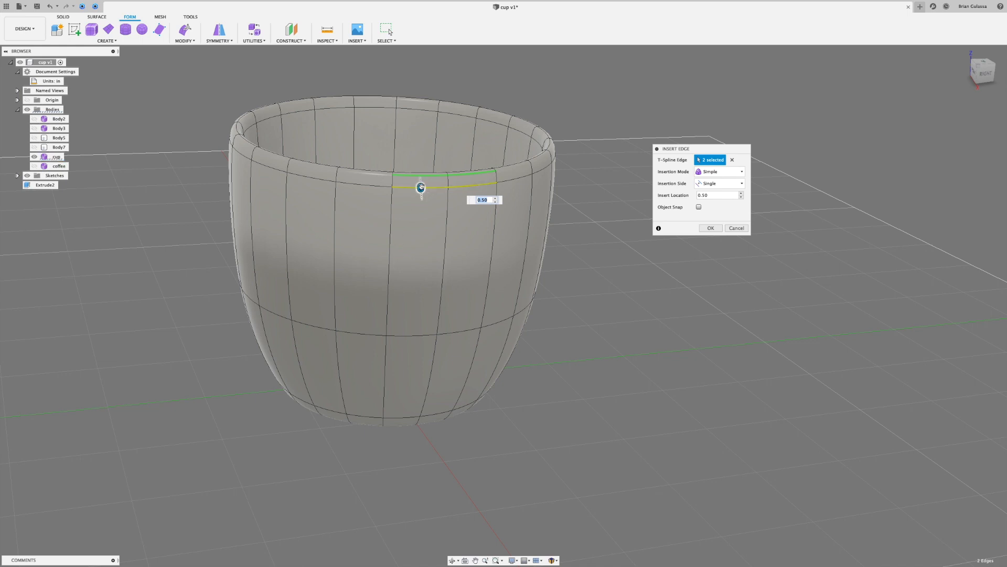
{"action": "left_click_drag", "start_coordinate": [421, 188], "coordinate": [419, 247]}
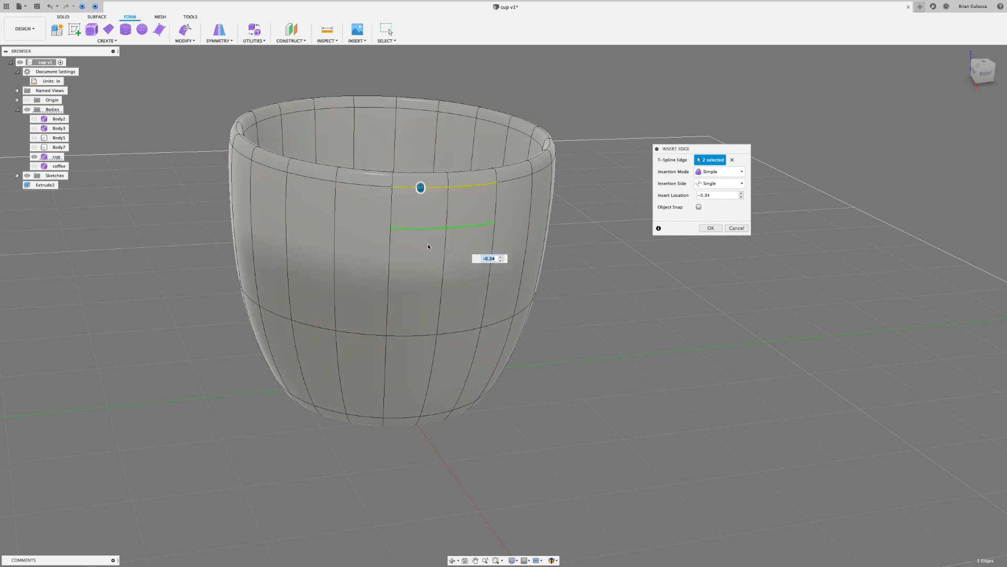
{"action": "middle_click_drag", "start_coordinate": [648, 113], "coordinate": [637, 179], "text": "shift"}
{"action": "left_click_drag", "start_coordinate": [714, 153], "coordinate": [632, 143]}
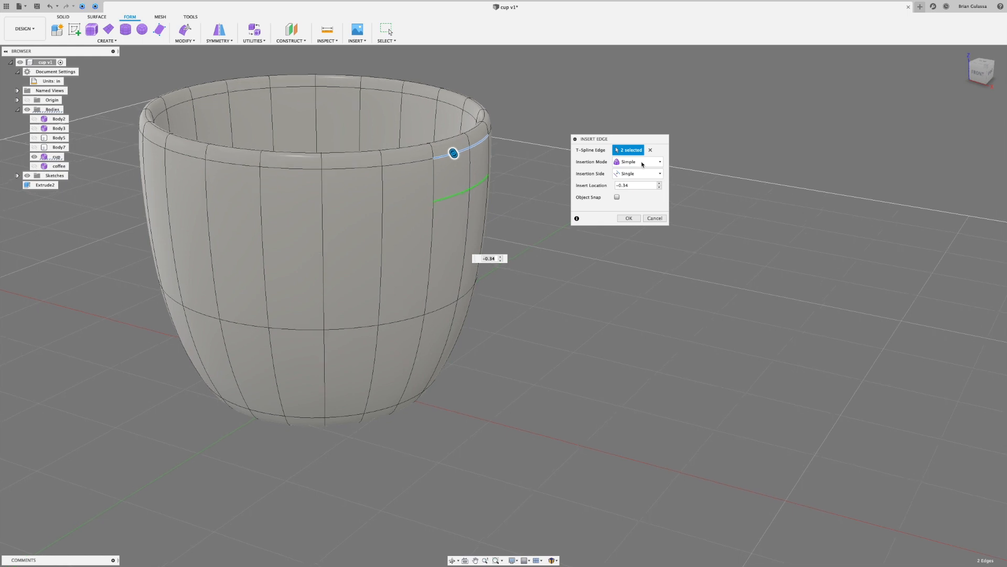
{"action": "left_click", "coordinate": [629, 219]}
{"action": "middle_click_drag", "start_coordinate": [674, 117], "coordinate": [639, 136], "text": "shift"}
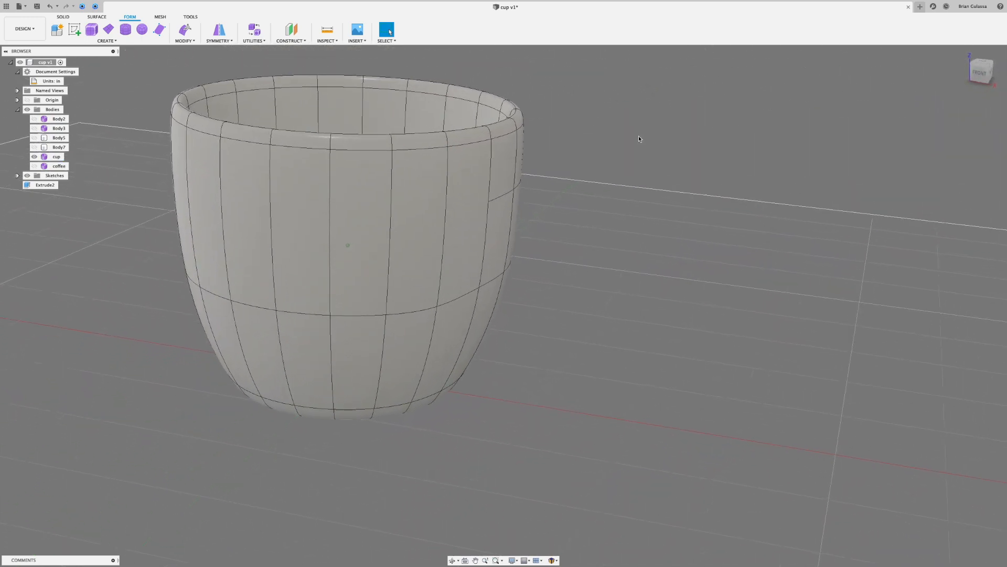
- Try to insert an Exact, single-sided edge below two adjacent segments of the outer upper loop at insert location -0.364
{"action": "right_click", "coordinate": [594, 184]}
{"action": "left_click", "coordinate": [596, 159]}
{"action": "middle_click_drag", "start_coordinate": [596, 161], "coordinate": [479, 166], "text": "shift"}
{"action": "left_click", "coordinate": [480, 166]}
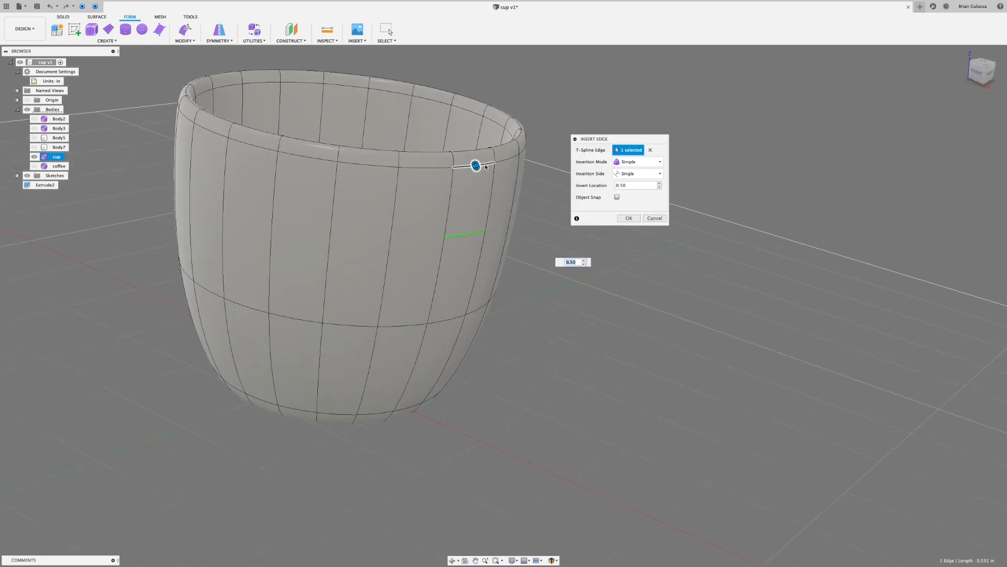
{"action": "left_click", "coordinate": [504, 162]}
{"action": "left_click_drag", "start_coordinate": [476, 166], "coordinate": [462, 246]}
{"action": "left_click", "coordinate": [641, 163]}
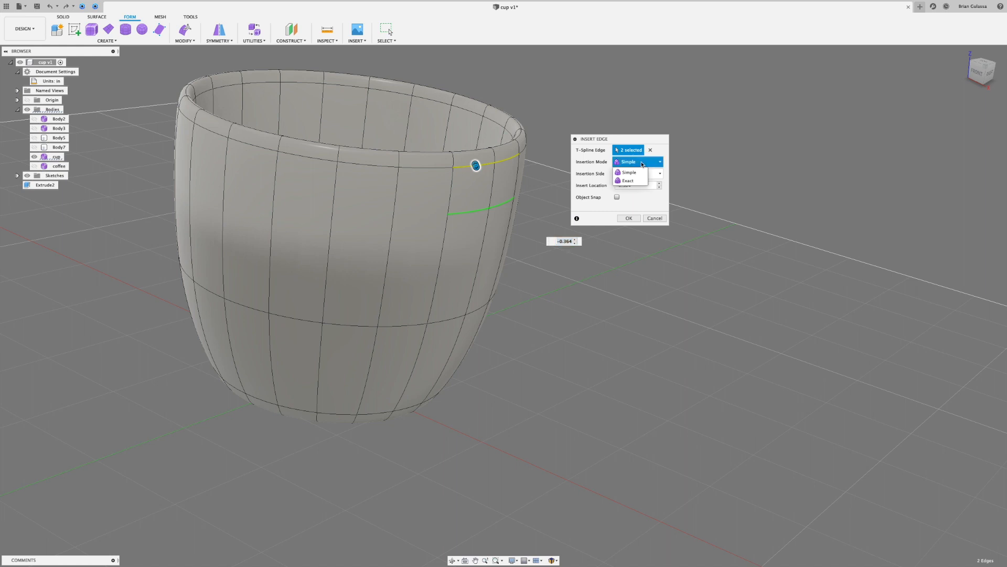
{"action": "left_click", "coordinate": [629, 180]}
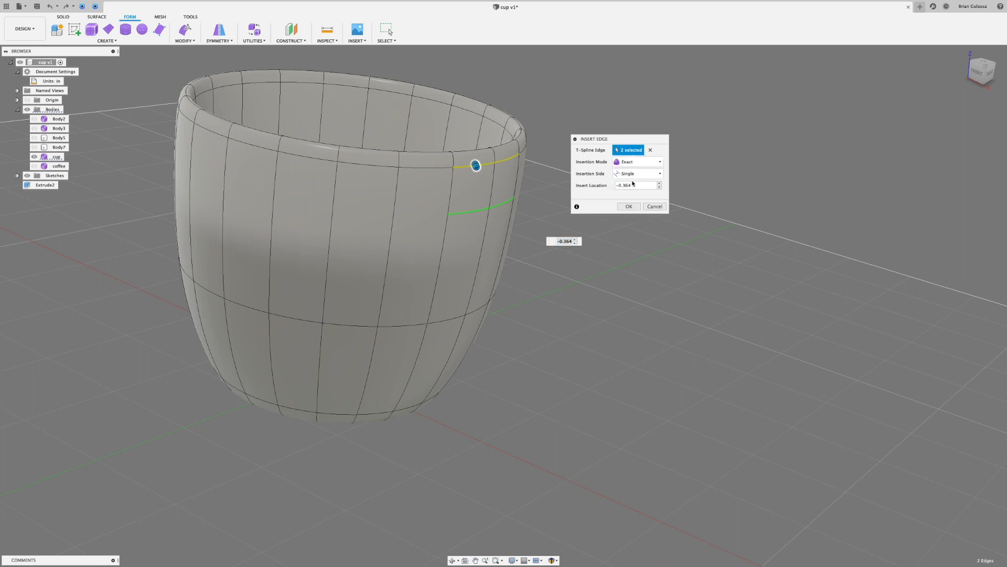
{"action": "left_click", "coordinate": [629, 206]}
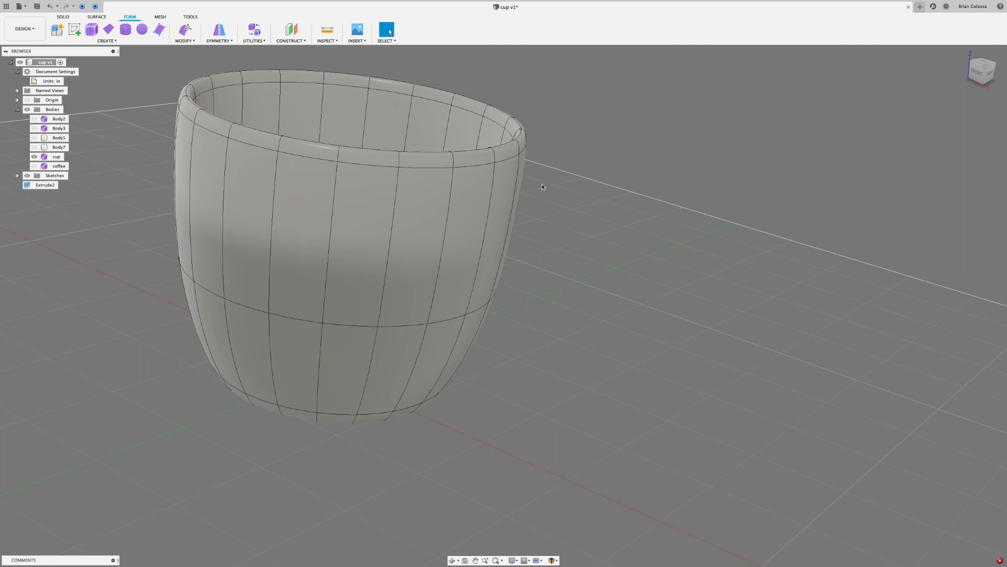
- Insert a Simple, single-sided edge below the same two upper-loop segments at insert location -0.38
{"action": "right_click", "coordinate": [585, 137]}
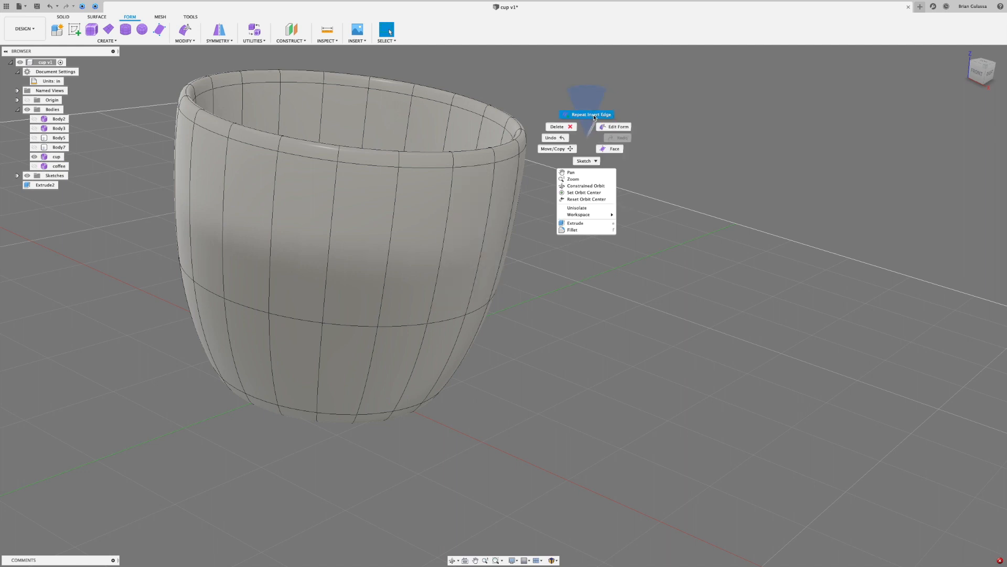
{"action": "left_click", "coordinate": [594, 115]}
{"action": "left_click", "coordinate": [506, 163]}
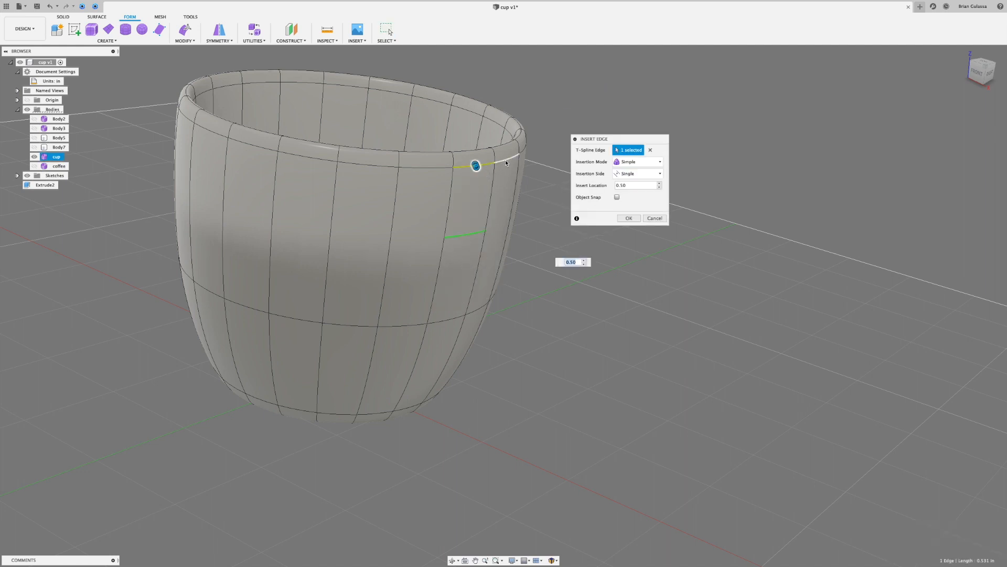
{"action": "left_click", "coordinate": [517, 157]}
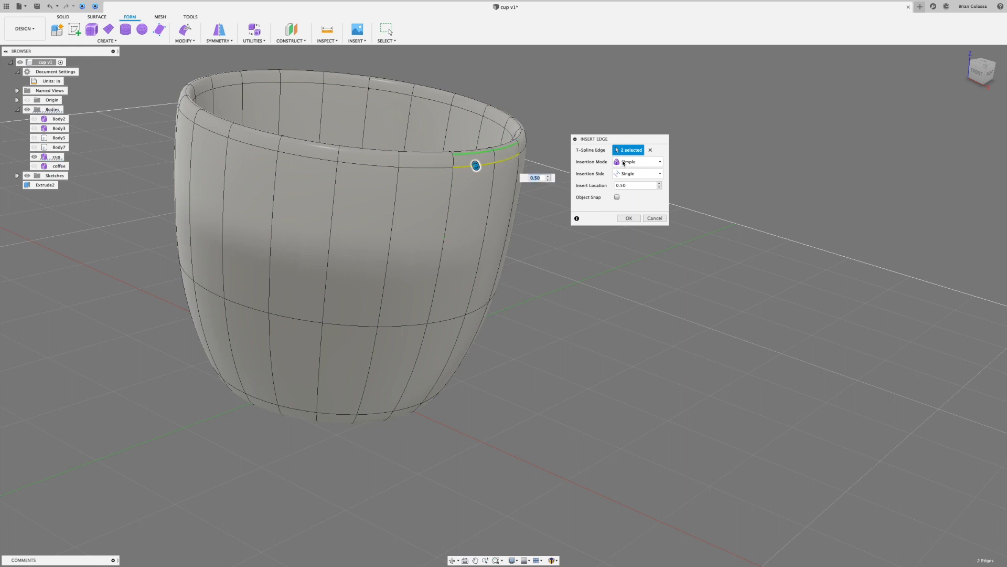
{"action": "left_click_drag", "start_coordinate": [476, 166], "coordinate": [470, 244]}
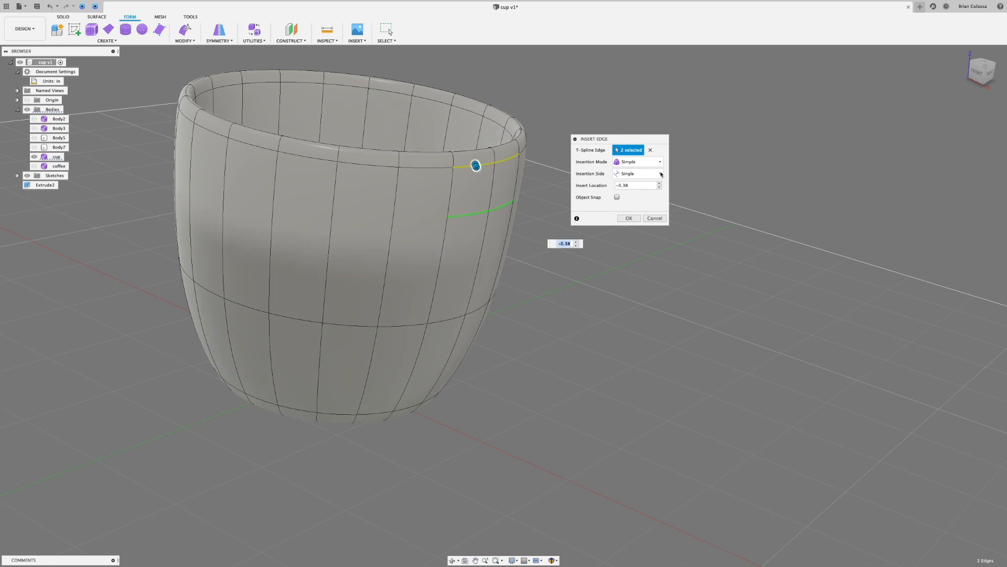
{"action": "left_click", "coordinate": [630, 218]}
- Examine the vertical edges where the partial inserted edge ends on the outer wall, and undo that insertion
{"action": "left_click", "coordinate": [451, 226]}
{"action": "left_click", "coordinate": [444, 254]}
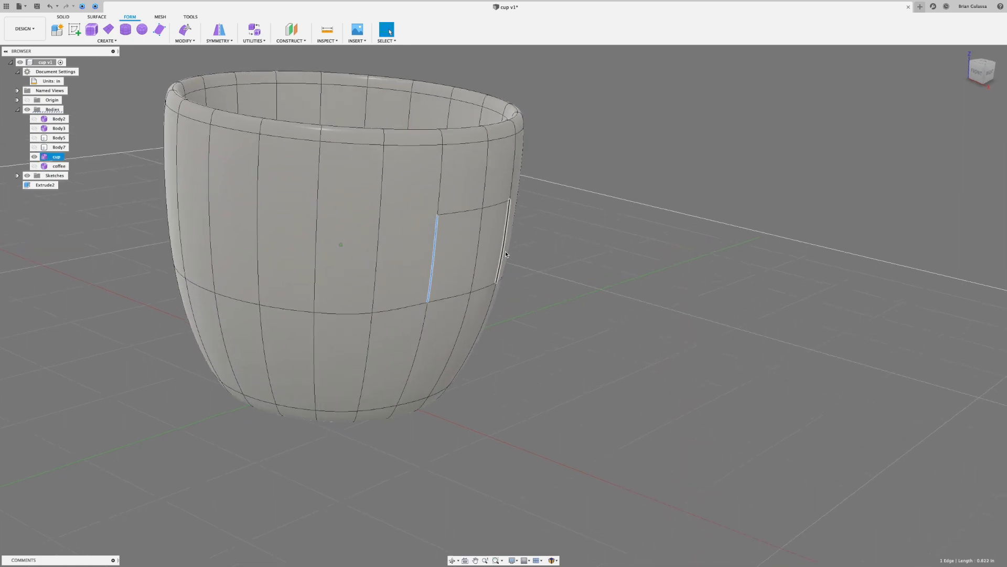
{"action": "scroll", "coordinate": [457, 249], "scroll_direction": "up", "scroll_amount": 1}
{"action": "mouse_move", "coordinate": [467, 232]}
{"action": "middle_mouse_down", "text": "shift"}
{"action": "mouse_move", "coordinate": [464, 222]}
{"action": "mouse_move", "coordinate": [456, 243]}
{"action": "middle_mouse_up", "text": "shift"}
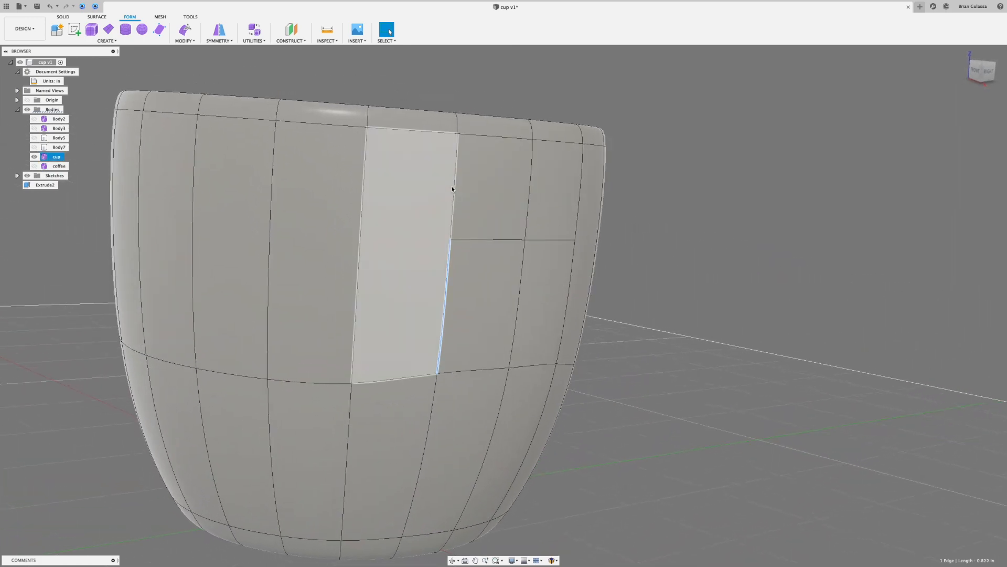
{"action": "scroll", "coordinate": [460, 238], "scroll_direction": "down", "scroll_amount": 2}
{"action": "middle_click_drag", "start_coordinate": [655, 236], "coordinate": [694, 168], "text": "shift"}
{"action": "key", "text": "super+z"}
- Select the whole outer edge loop below the rim and insert an Exact, single-sided loop beneath it at insert location 0.478
{"action": "middle_click_drag", "start_coordinate": [710, 216], "coordinate": [546, 218], "text": "shift"}
{"action": "left_click", "coordinate": [364, 261]}
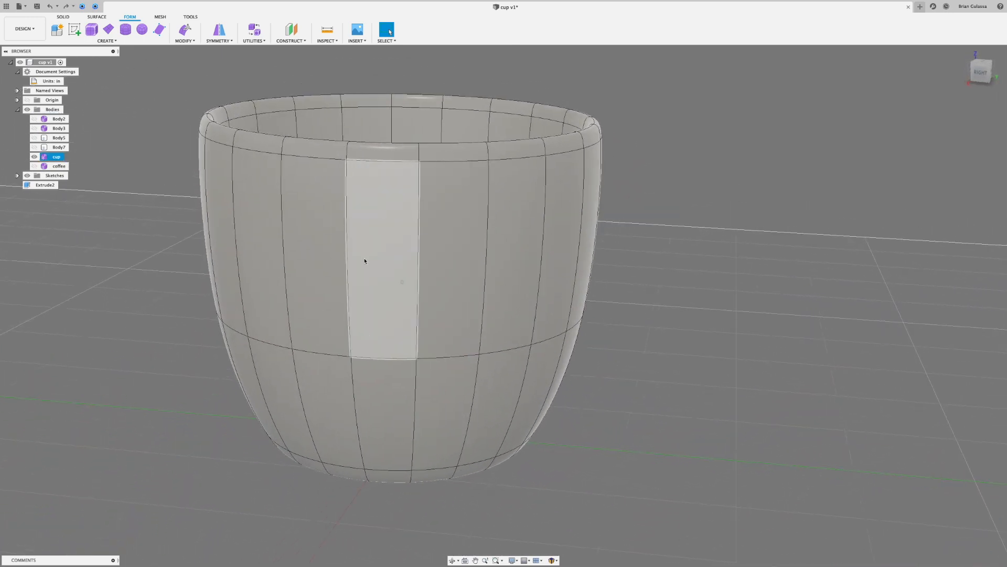
{"action": "middle_click_drag", "start_coordinate": [384, 170], "coordinate": [407, 180], "text": "shift"}
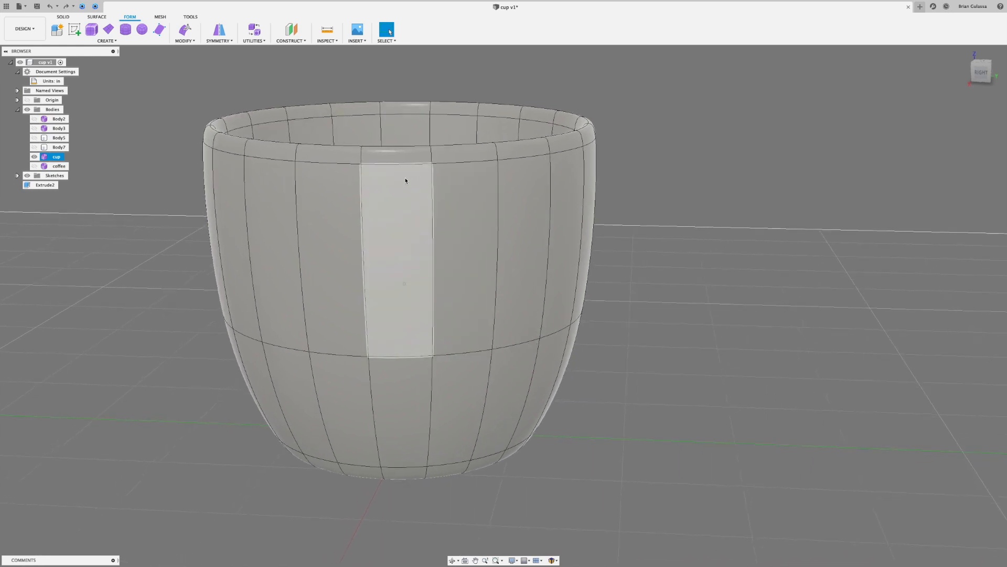
{"action": "double_click", "coordinate": [405, 162]}
{"action": "middle_click_drag", "start_coordinate": [677, 80], "coordinate": [418, 141], "text": "shift"}
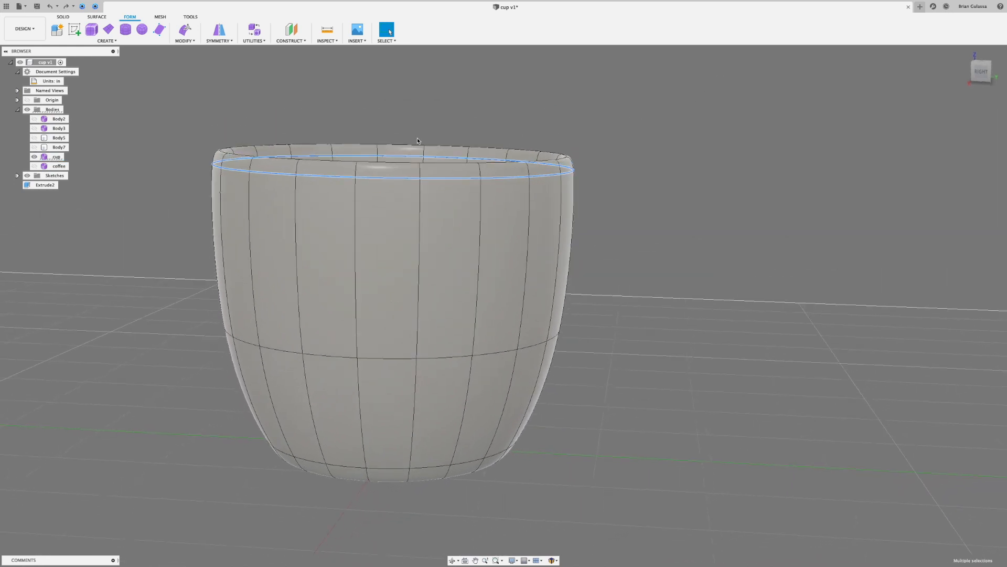
{"action": "left_click", "coordinate": [186, 41]}
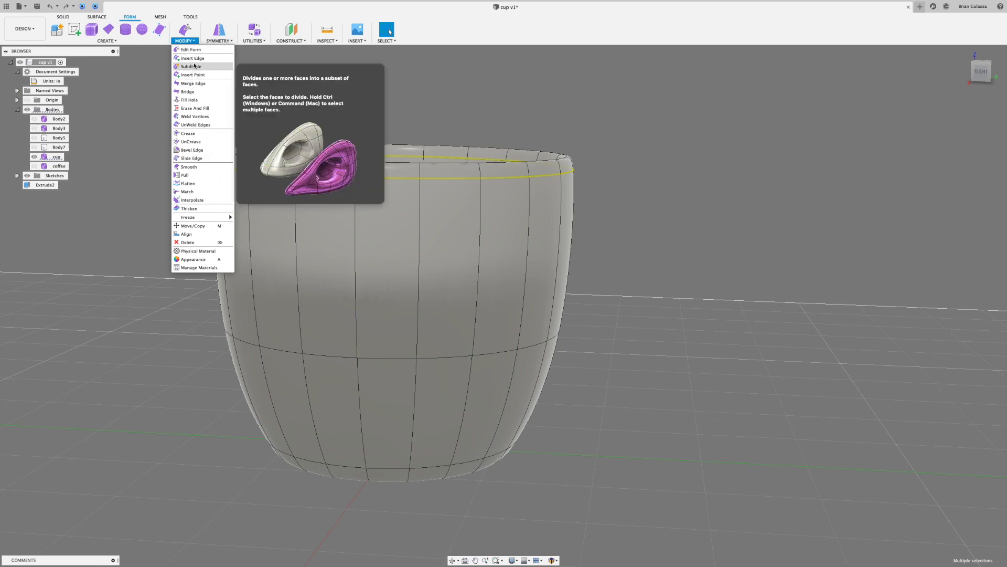
{"action": "left_click", "coordinate": [193, 58]}
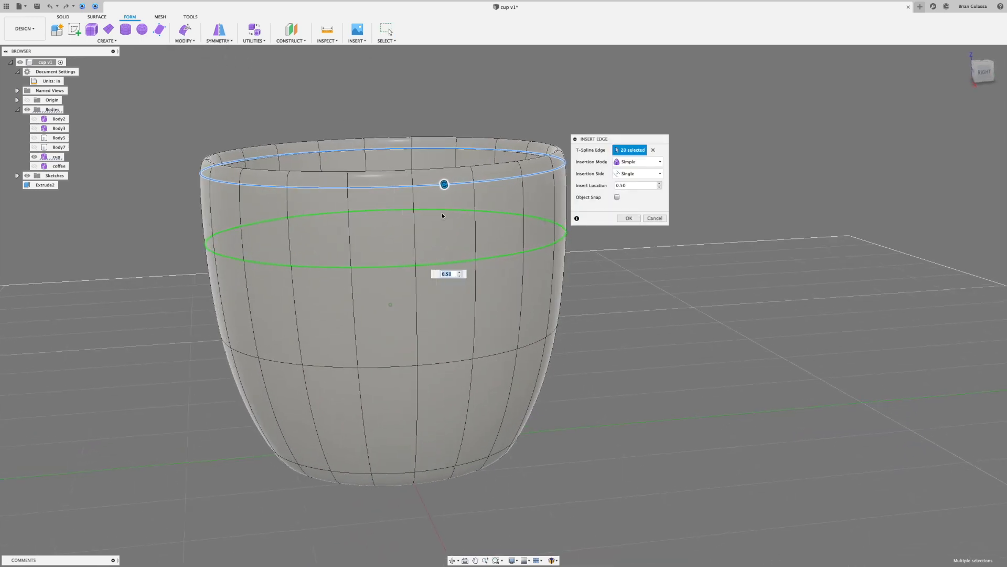
{"action": "middle_click_drag", "start_coordinate": [451, 283], "coordinate": [542, 197], "text": "shift"}
{"action": "left_click_drag", "start_coordinate": [465, 180], "coordinate": [463, 177]}
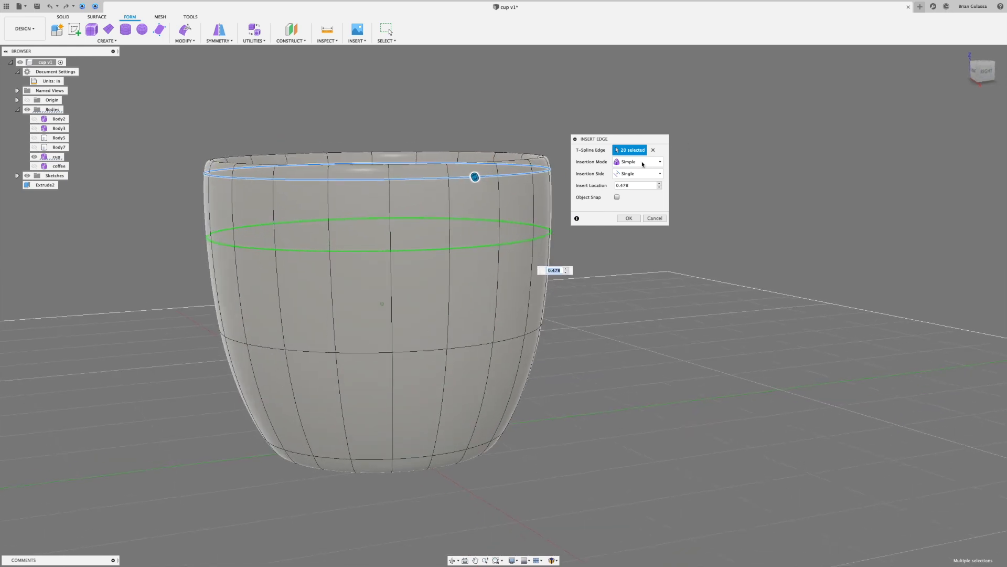
{"action": "left_click", "coordinate": [642, 162]}
{"action": "left_click", "coordinate": [634, 180]}
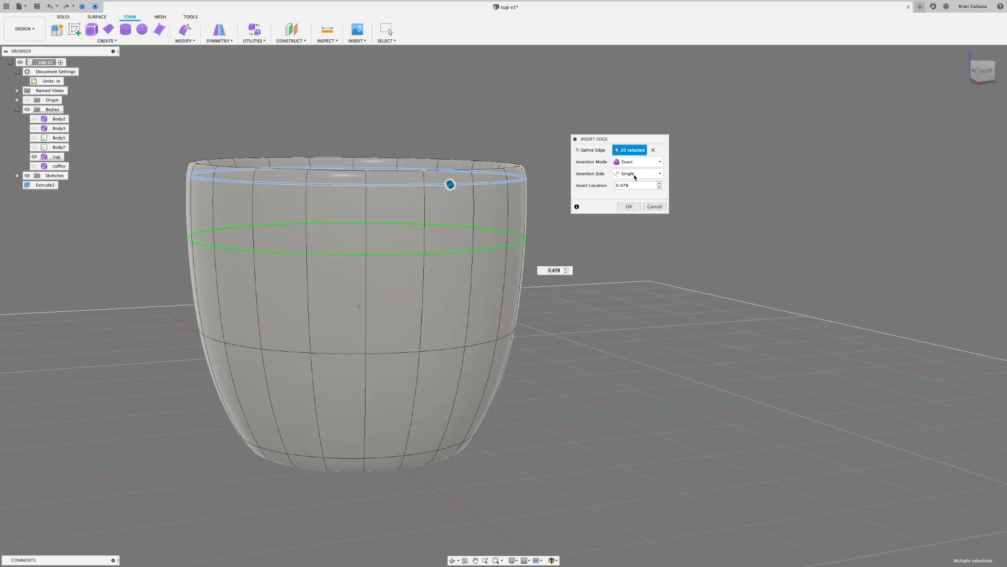
{"action": "left_click", "coordinate": [629, 207]}
- Insert Exact edge loops on both sides of the outer wall's lower-middle loop at insert location 0.50
{"action": "middle_click_drag", "start_coordinate": [625, 260], "coordinate": [546, 221], "text": "shift"}
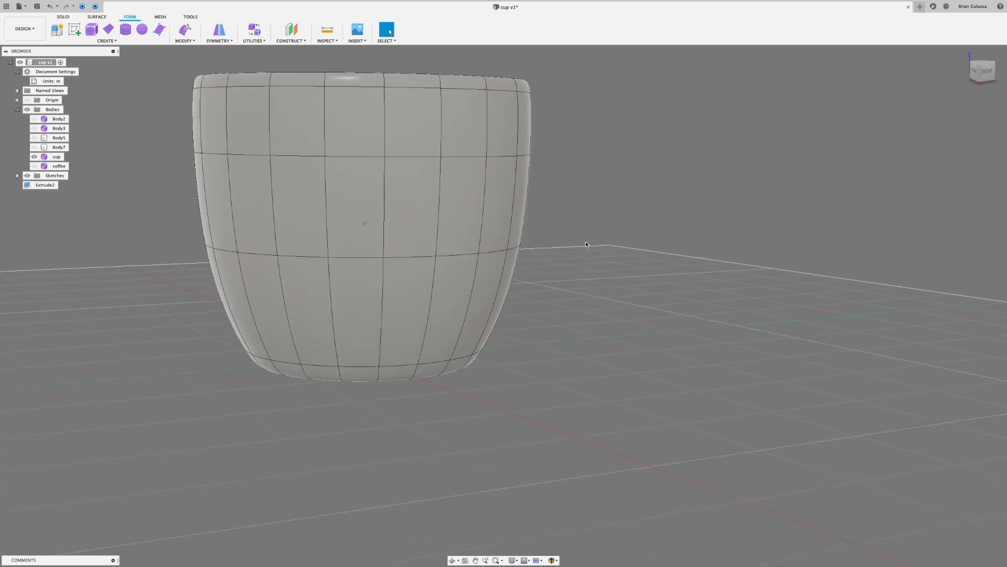
{"action": "left_click", "coordinate": [490, 192]}
{"action": "middle_click_drag", "start_coordinate": [497, 184], "coordinate": [568, 171], "text": "shift"}
{"action": "double_click", "coordinate": [451, 243]}
{"action": "right_click", "coordinate": [568, 173]}
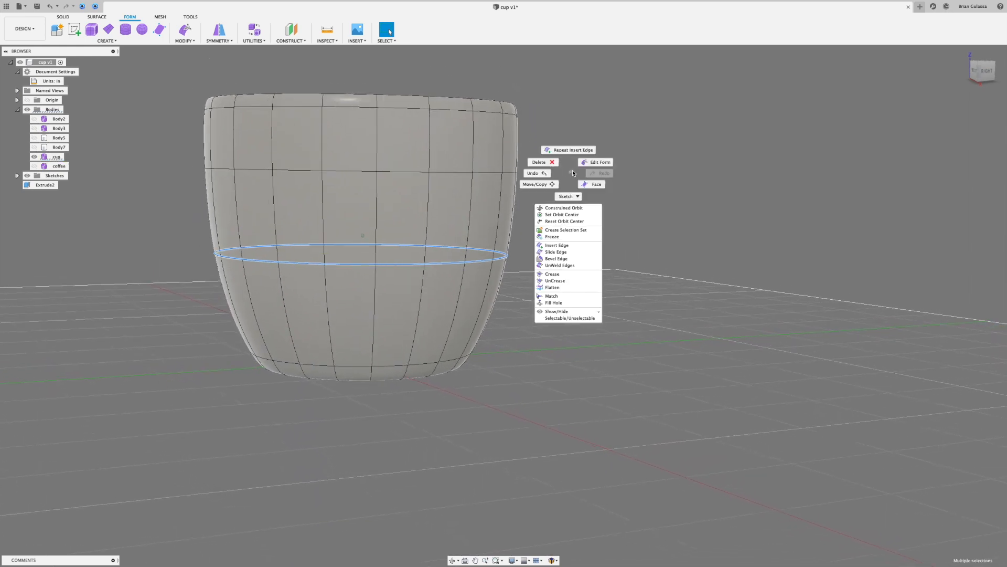
{"action": "left_click", "coordinate": [574, 151]}
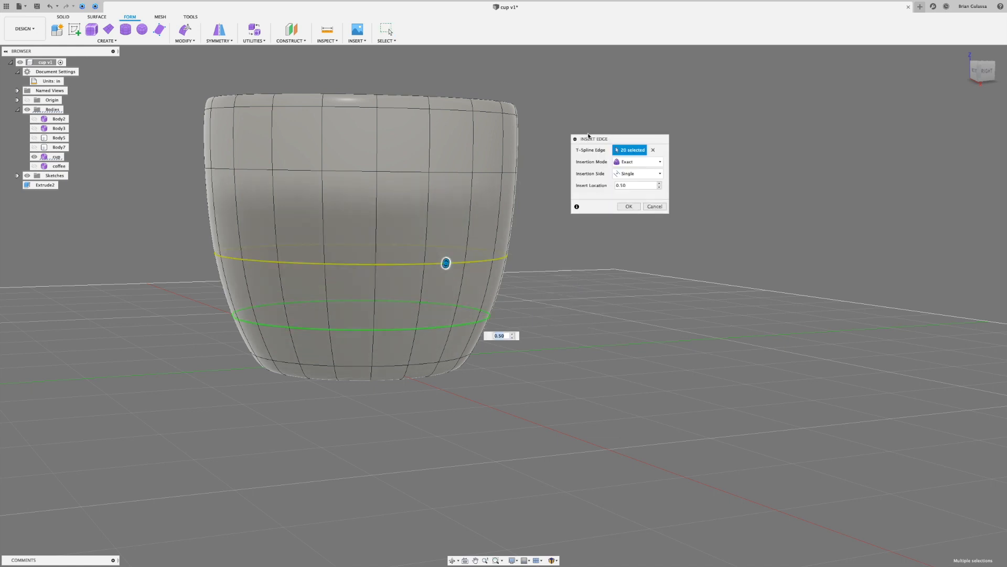
{"action": "left_click", "coordinate": [644, 174]}
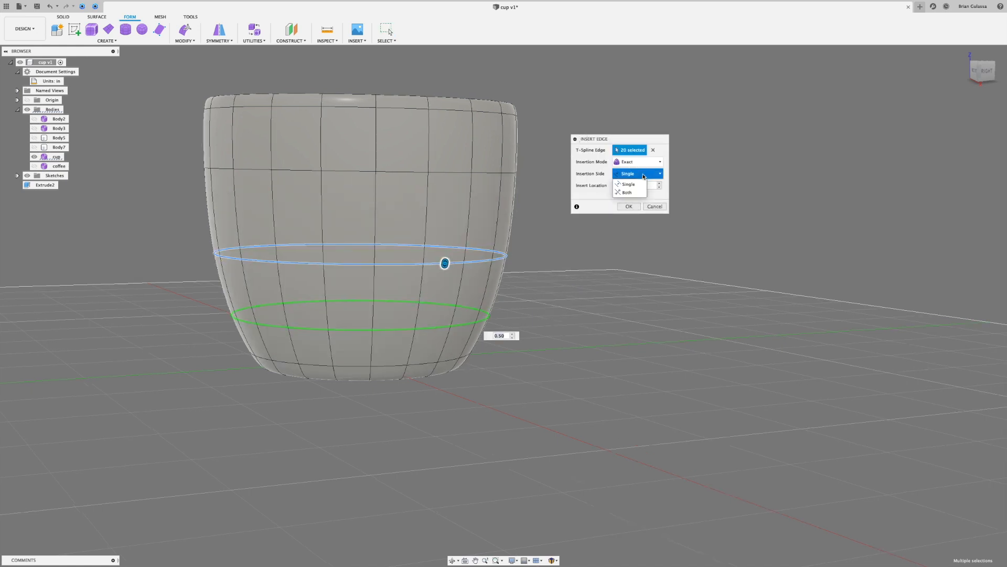
{"action": "left_click", "coordinate": [631, 191]}
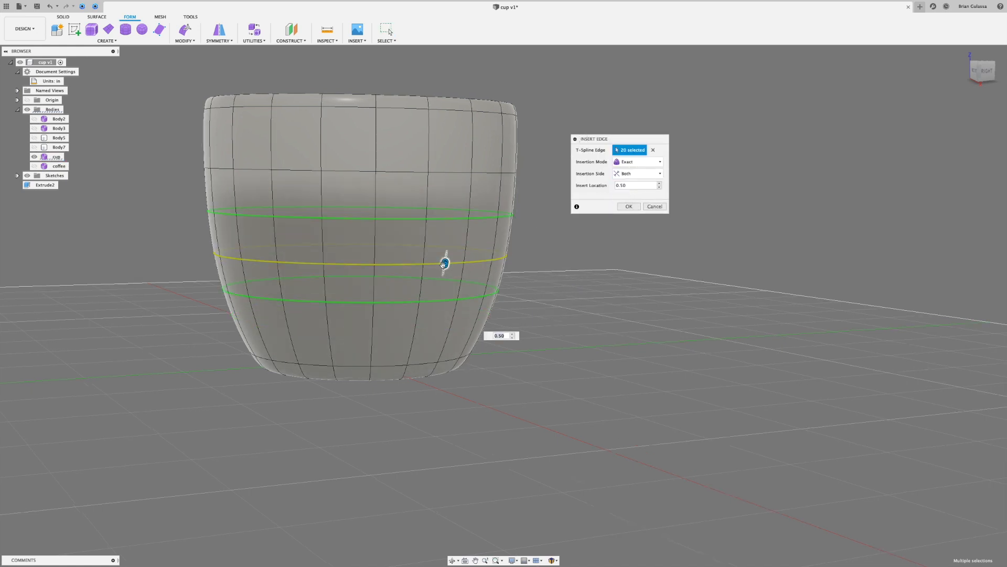
{"action": "mouse_move", "coordinate": [445, 263]}
{"action": "left_mouse_down"}
{"action": "mouse_move", "coordinate": [446, 238]}
{"action": "mouse_move", "coordinate": [445, 263]}
{"action": "left_mouse_up"}
{"action": "left_click", "coordinate": [629, 206]}
- Inspect the added edge loops on the outer wall and the cup's interior from several angles
{"action": "middle_click_drag", "start_coordinate": [605, 221], "coordinate": [669, 142], "text": "shift"}
{"action": "scroll", "coordinate": [395, 396], "scroll_direction": "up", "scroll_amount": 2}
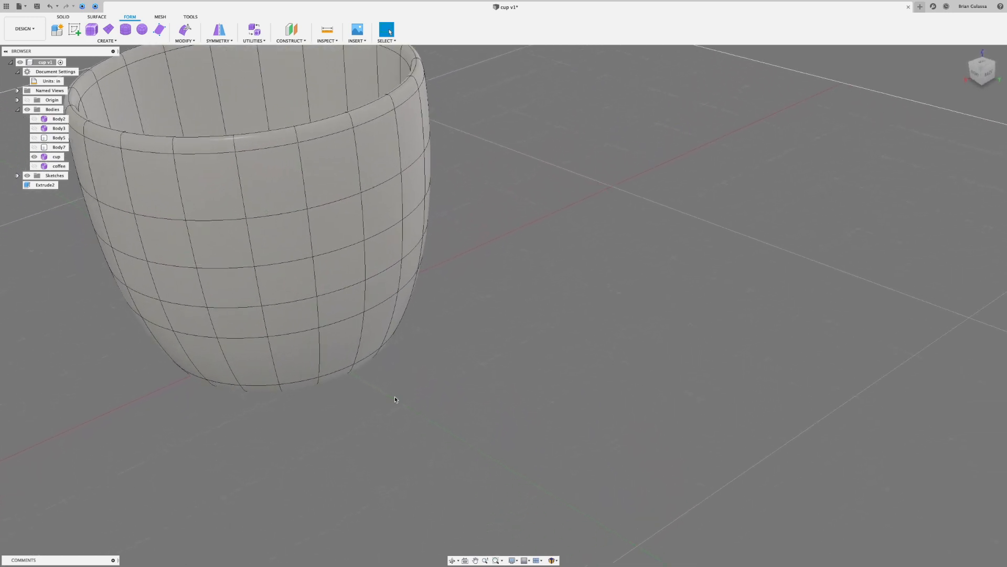
{"action": "middle_click_drag", "start_coordinate": [554, 497], "coordinate": [568, 496], "text": "shift"}
{"action": "scroll", "coordinate": [568, 496], "scroll_direction": "down", "scroll_amount": 2}
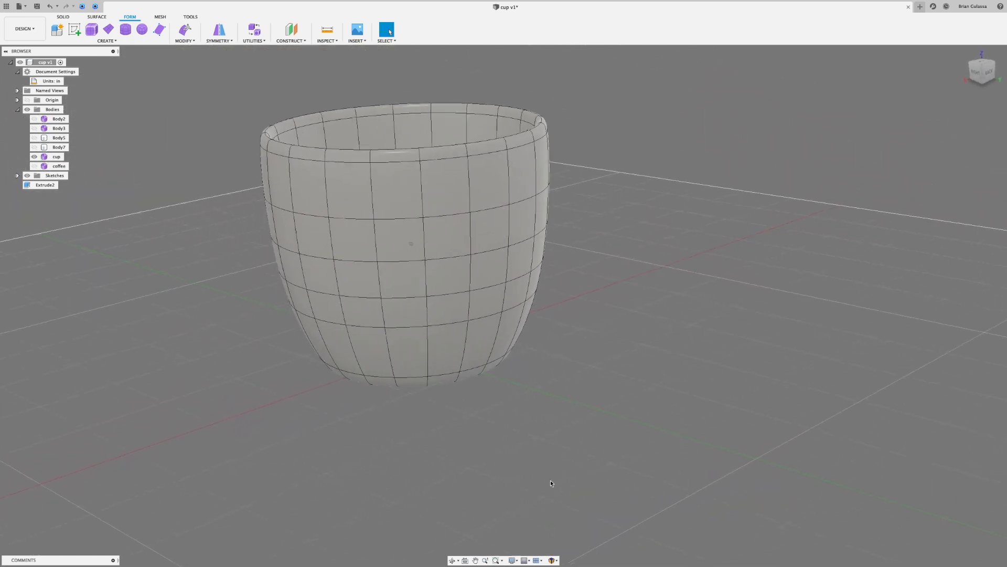
{"action": "scroll", "coordinate": [286, 475], "scroll_direction": "up", "scroll_amount": 3}
{"action": "middle_click_drag", "start_coordinate": [286, 475], "coordinate": [495, 414], "text": "shift"}
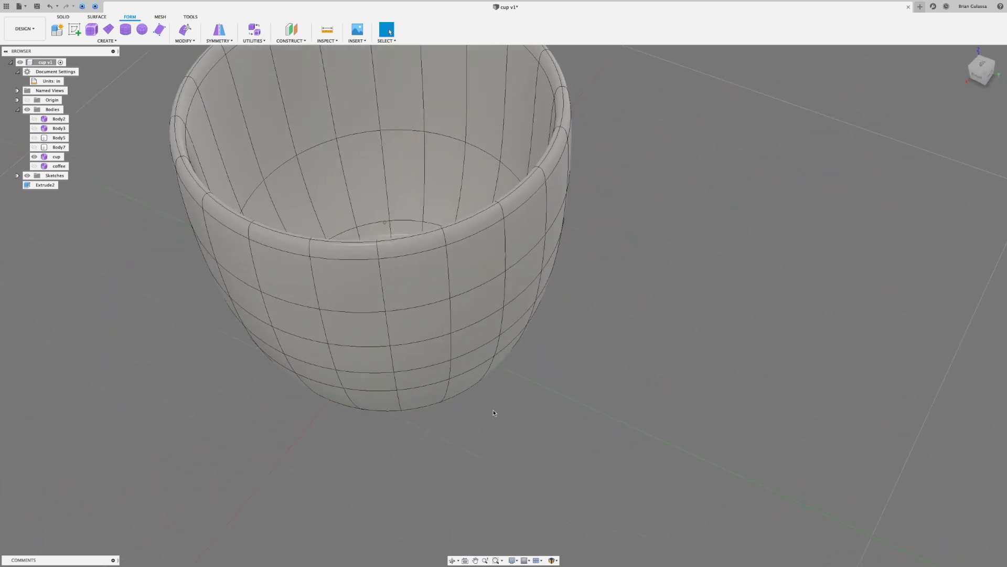
- Collapse the document settings and show the origin planes, picking the YZ plane to check its orientation relative to the cup
{"action": "scroll", "coordinate": [495, 414], "scroll_direction": "down", "scroll_amount": 1}
{"action": "middle_click_drag", "start_coordinate": [520, 367], "coordinate": [577, 382]}
{"action": "scroll", "coordinate": [573, 374], "scroll_direction": "up", "scroll_amount": 1}
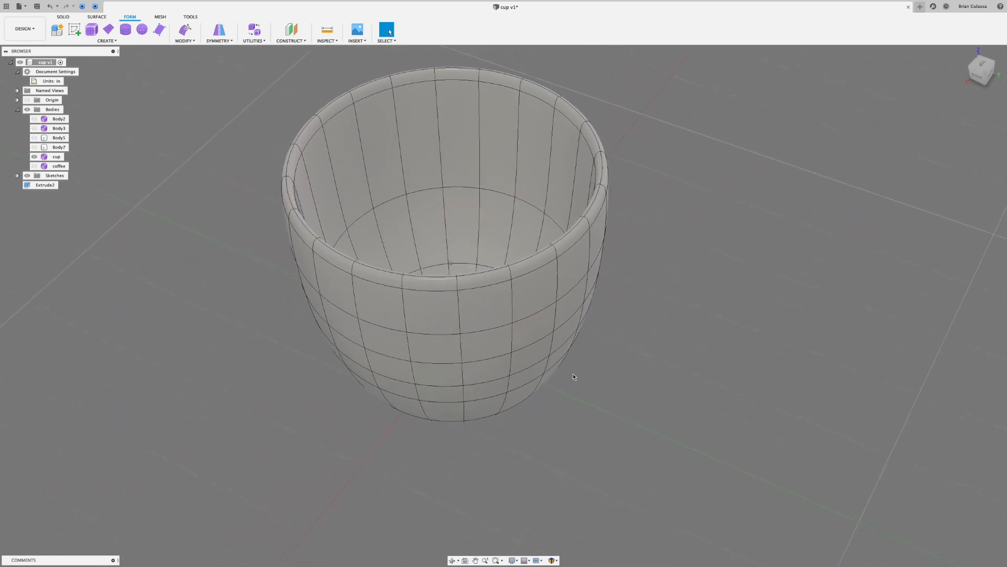
{"action": "middle_click_drag", "start_coordinate": [611, 301], "coordinate": [600, 323], "text": "shift"}
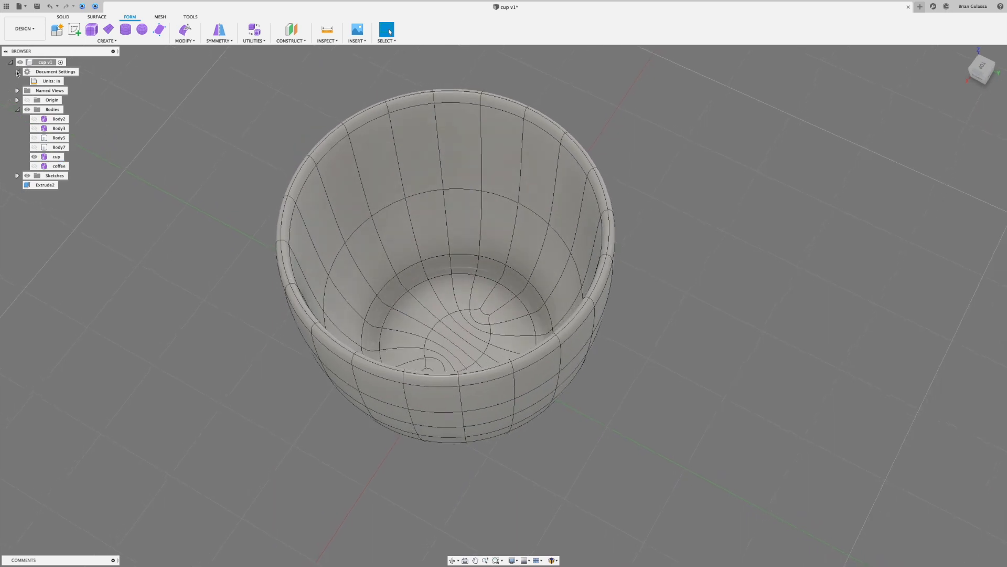
{"action": "left_click", "coordinate": [18, 72]}
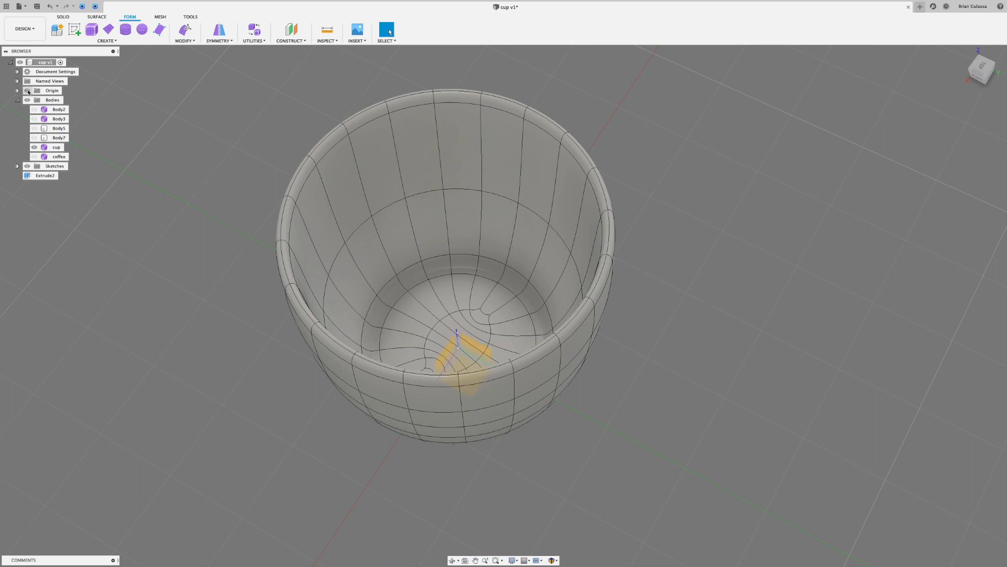
{"action": "middle_click_drag", "start_coordinate": [462, 351], "coordinate": [436, 340], "text": "shift"}
{"action": "middle_click_drag", "start_coordinate": [513, 223], "coordinate": [530, 228], "text": "shift"}
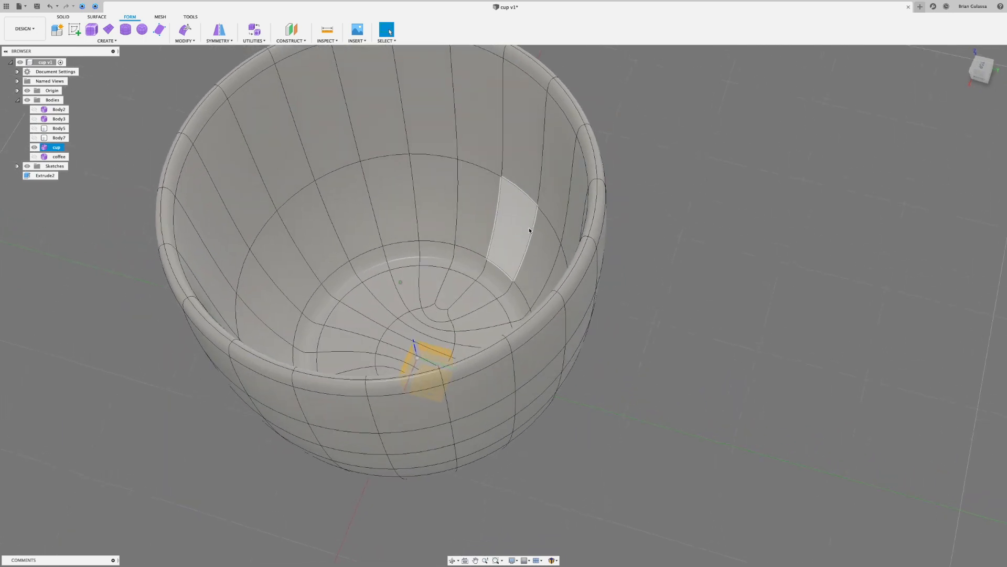
{"action": "left_click", "coordinate": [442, 352]}
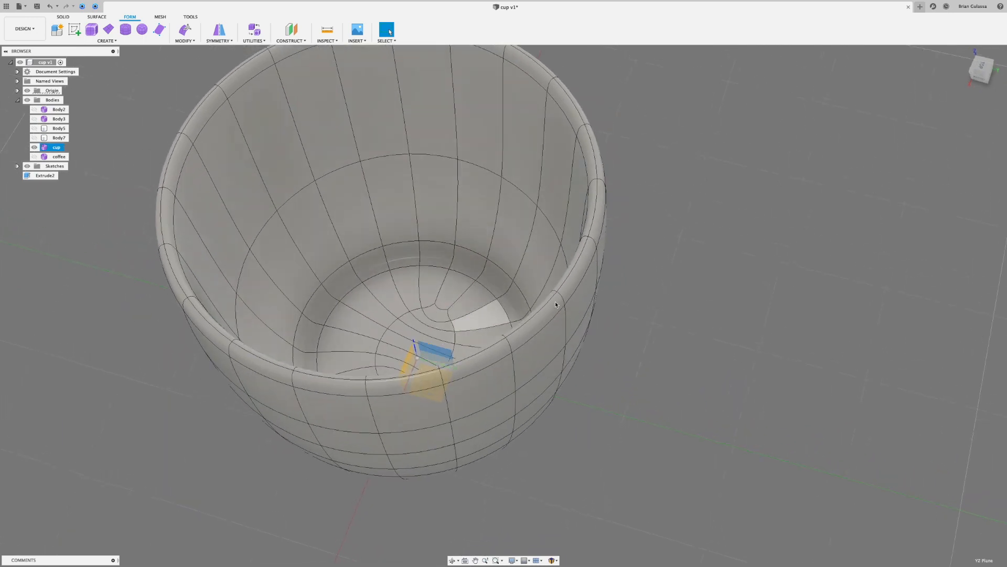
- Select two pairs of adjacent outer-wall faces, one row apart, and extrude all four outward about 0.25 in with Edit Form
{"action": "scroll", "coordinate": [647, 319], "scroll_direction": "down", "scroll_amount": 3}
{"action": "middle_click_drag", "start_coordinate": [647, 319], "coordinate": [514, 432], "text": "shift"}
{"action": "left_click", "coordinate": [514, 432]}
{"action": "scroll", "coordinate": [498, 317], "scroll_direction": "down", "scroll_amount": 2}
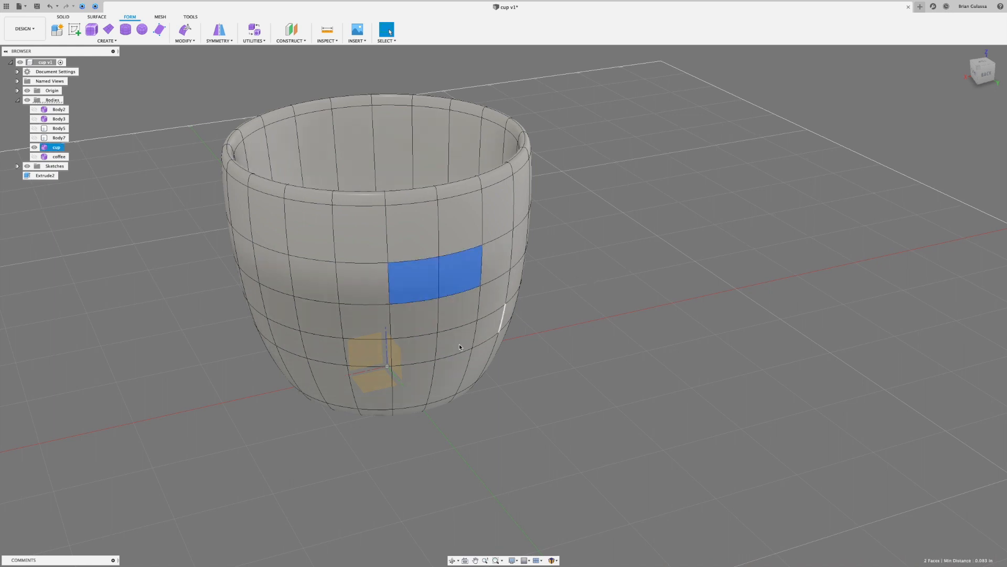
{"action": "left_click", "coordinate": [419, 354], "text": "shift"}
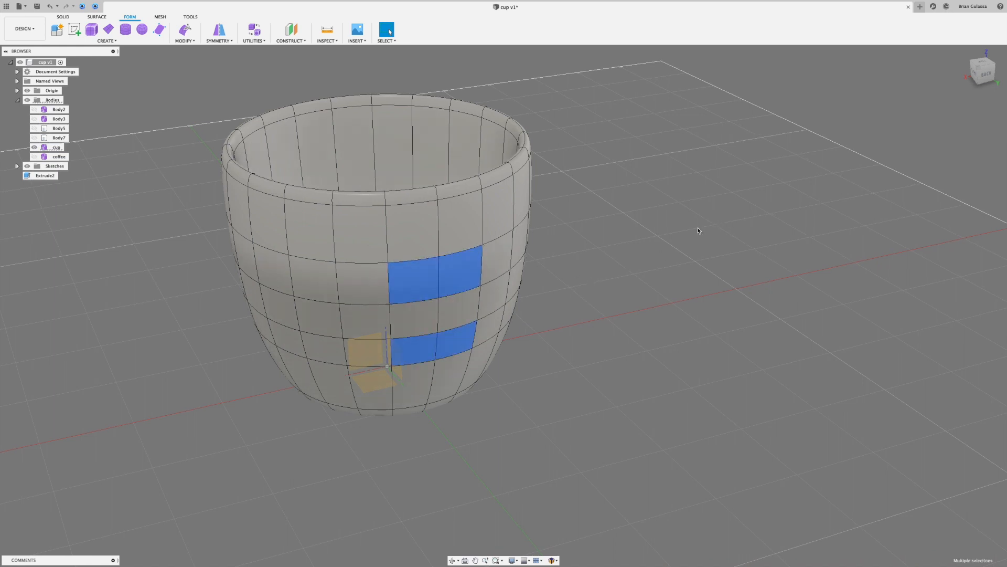
{"action": "middle_click_drag", "start_coordinate": [673, 228], "coordinate": [477, 259], "text": "shift"}
{"action": "right_click", "coordinate": [480, 258]}
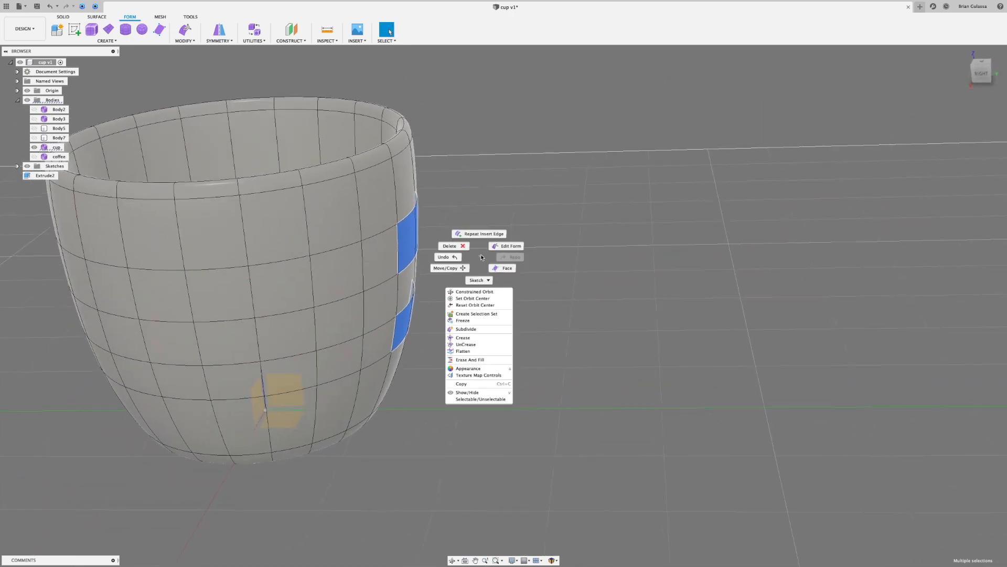
{"action": "left_click", "coordinate": [509, 246]}
{"action": "middle_click_drag", "start_coordinate": [536, 222], "coordinate": [478, 253], "text": "shift"}
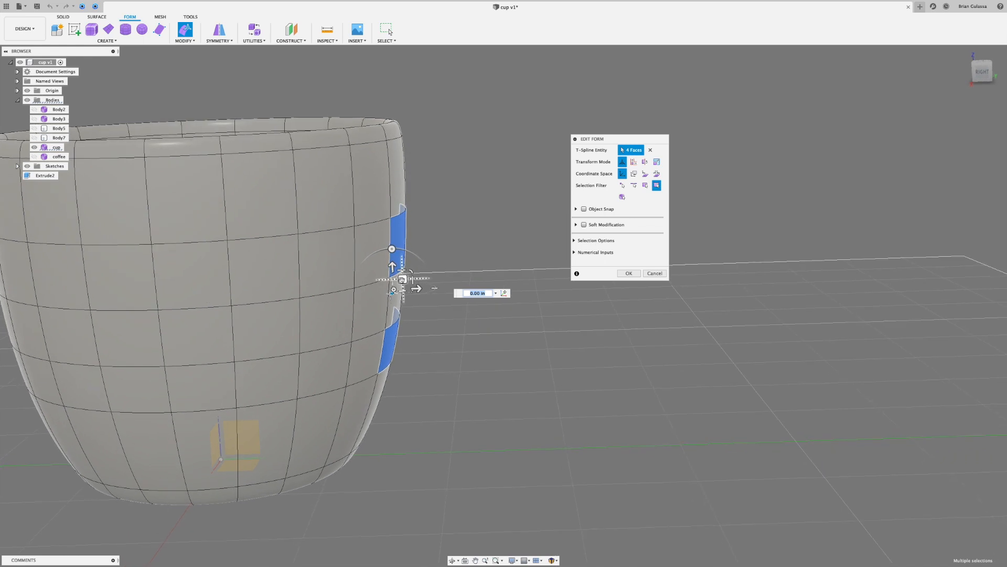
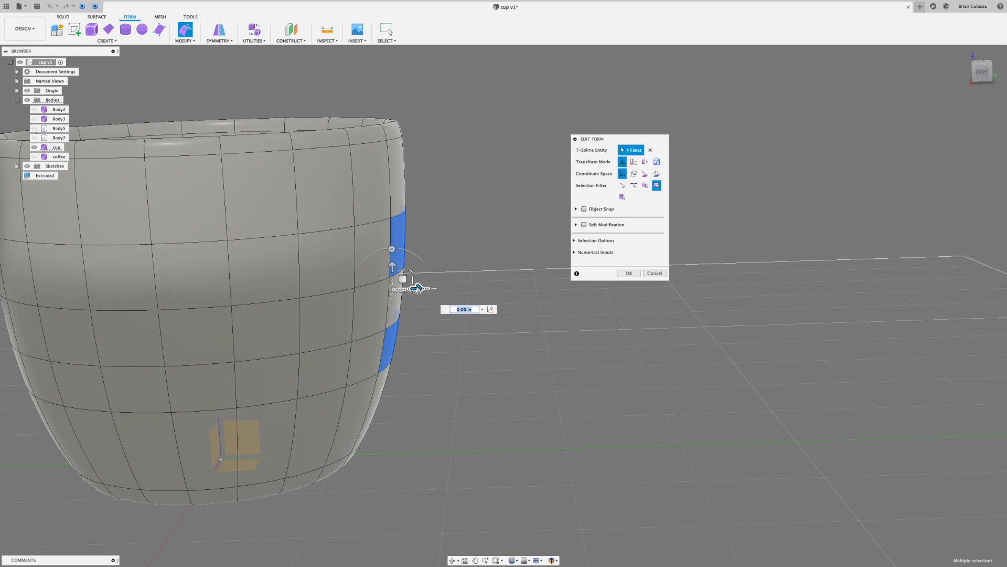
{"action": "left_click_drag", "start_coordinate": [418, 288], "coordinate": [449, 289]}
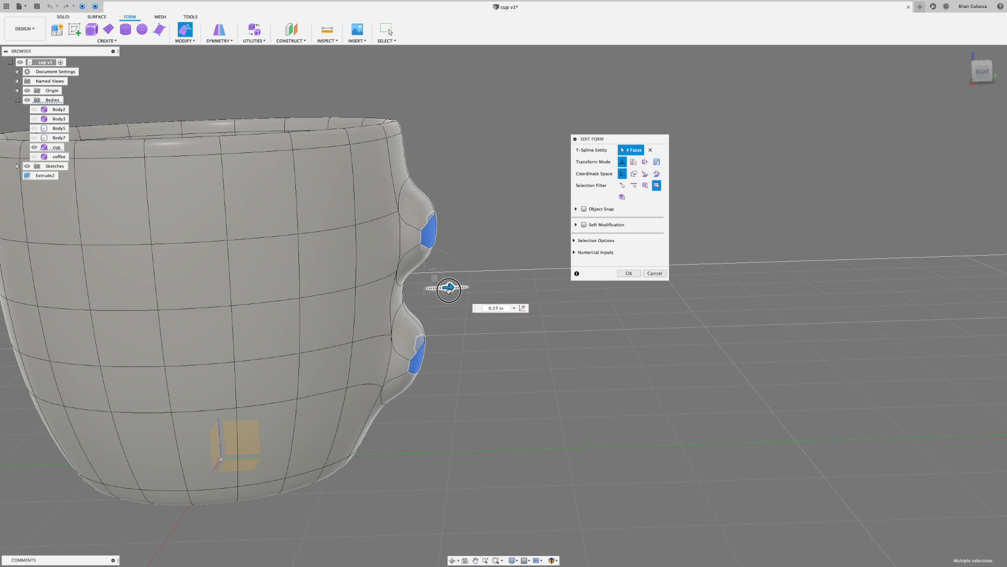
{"action": "left_click_drag", "start_coordinate": [447, 291], "coordinate": [445, 290]}
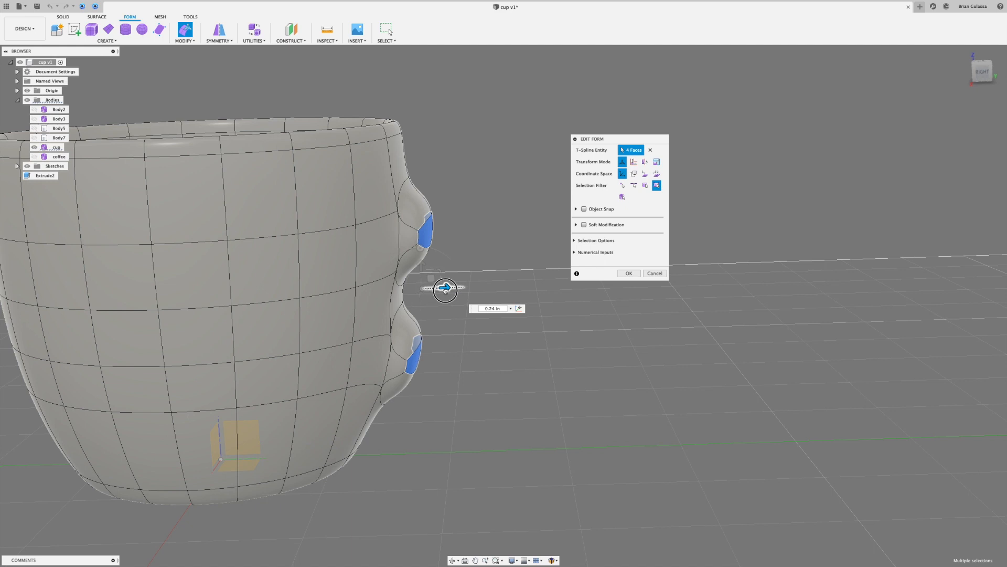
{"action": "left_click_drag", "start_coordinate": [446, 289], "coordinate": [444, 291]}
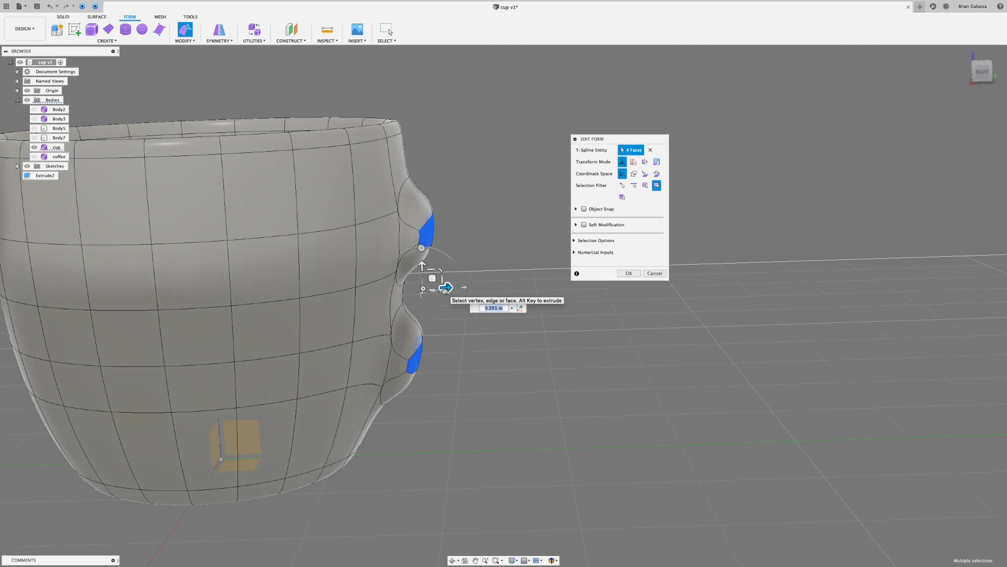
- Narrow the four extruded faces by scaling them across their width, fine-tuning with a scale factor of about 1.14
{"action": "scroll", "coordinate": [445, 290], "scroll_direction": "right", "scroll_amount": 5, "text": "shift"}
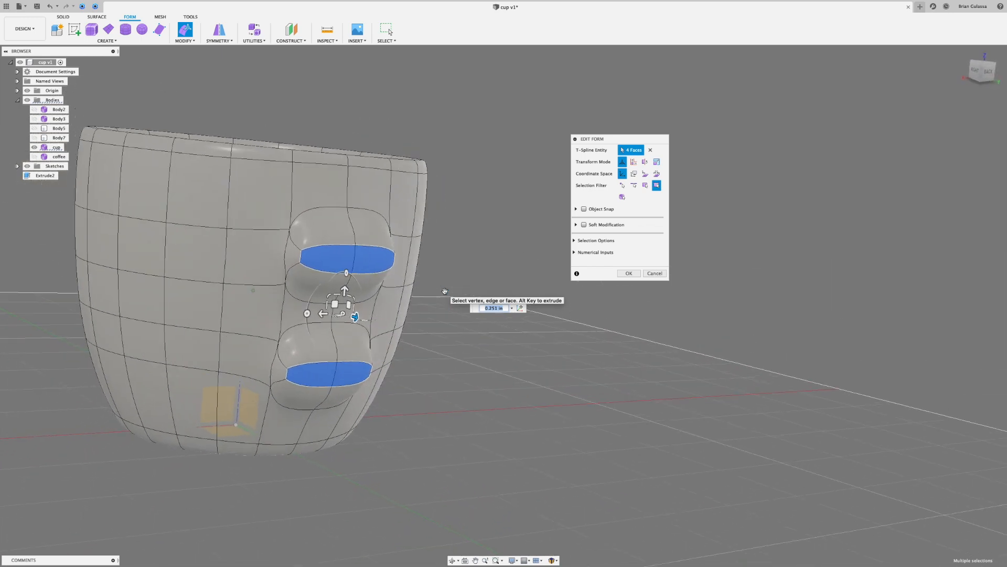
{"action": "scroll", "coordinate": [445, 290], "scroll_direction": "right", "scroll_amount": 5, "text": "shift"}
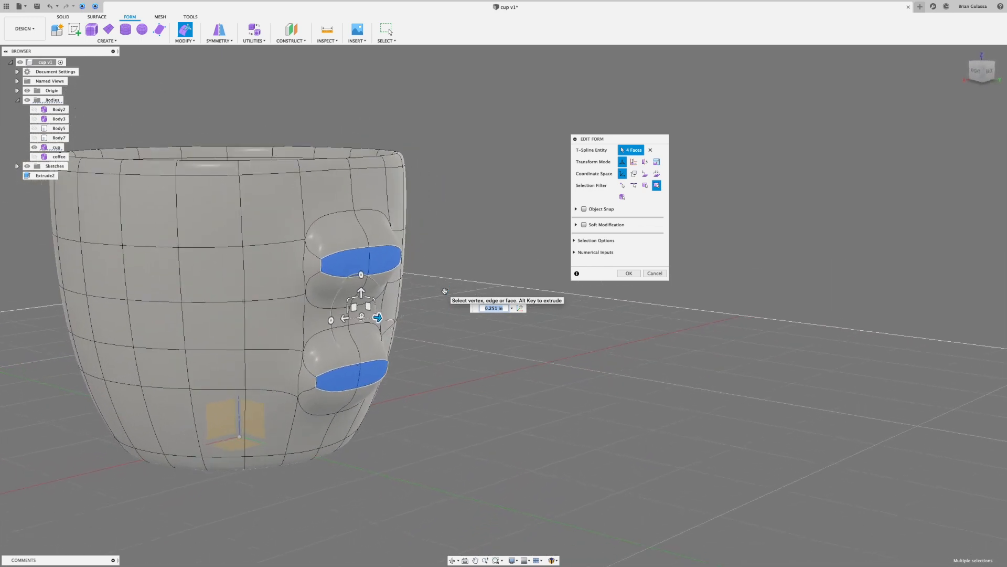
{"action": "scroll", "coordinate": [440, 230], "scroll_direction": "right", "scroll_amount": 2, "text": "shift"}
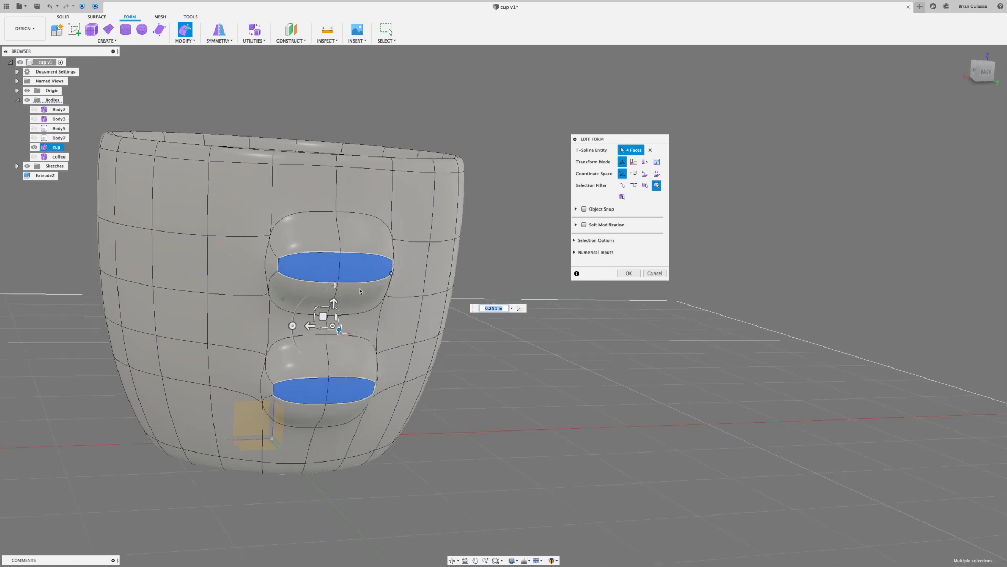
{"action": "scroll", "coordinate": [317, 317], "scroll_direction": "up", "scroll_amount": 5}
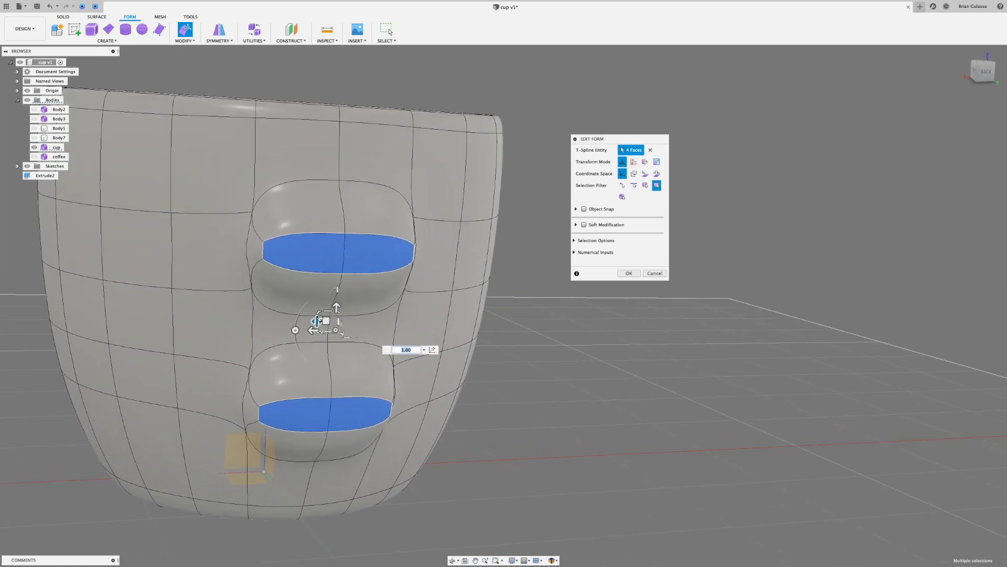
{"action": "left_click_drag", "start_coordinate": [317, 320], "coordinate": [317, 322]}
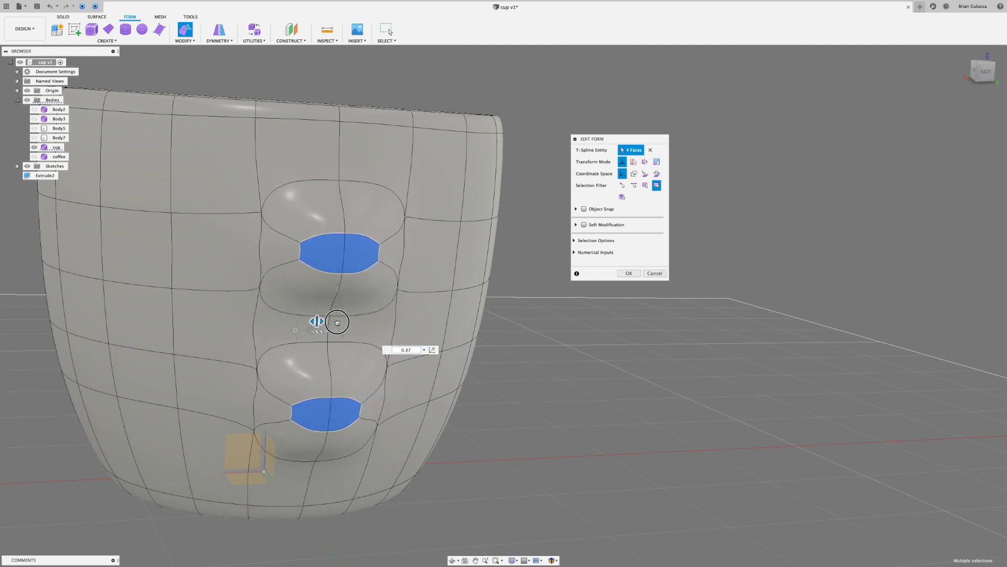
{"action": "left_click_drag", "start_coordinate": [328, 312], "coordinate": [329, 312]}
{"action": "middle_click_drag", "start_coordinate": [299, 345], "coordinate": [318, 320], "text": "shift"}
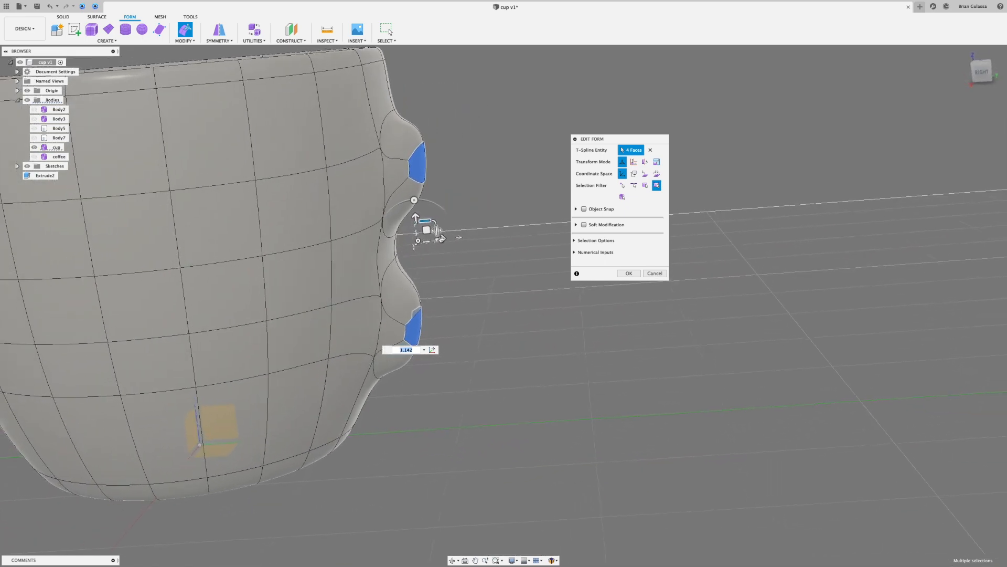
- Extrude the narrowed faces farther outward, about 0.61 in, to form two handle stubs, and accept the form edit
{"action": "left_click_drag", "start_coordinate": [440, 239], "coordinate": [524, 232]}
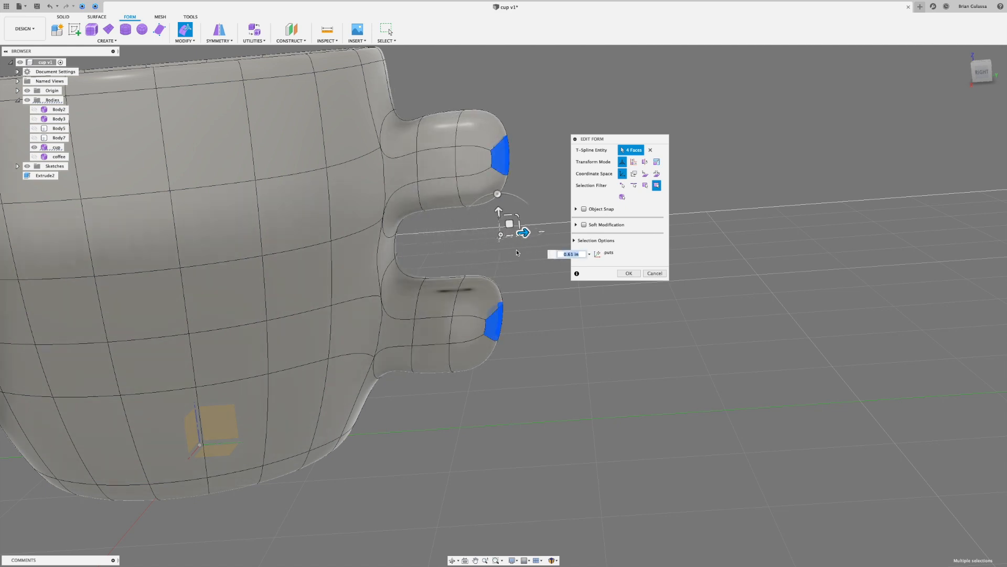
{"action": "middle_click_drag", "start_coordinate": [587, 212], "coordinate": [471, 308], "text": "shift"}
{"action": "scroll", "coordinate": [513, 295], "scroll_direction": "up", "scroll_amount": 2}
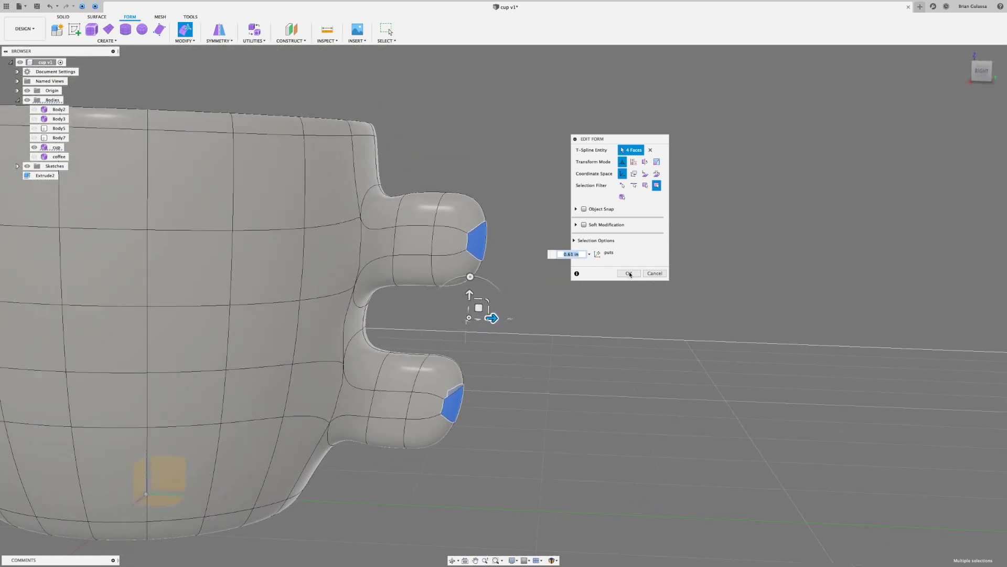
{"action": "left_click", "coordinate": [580, 319]}
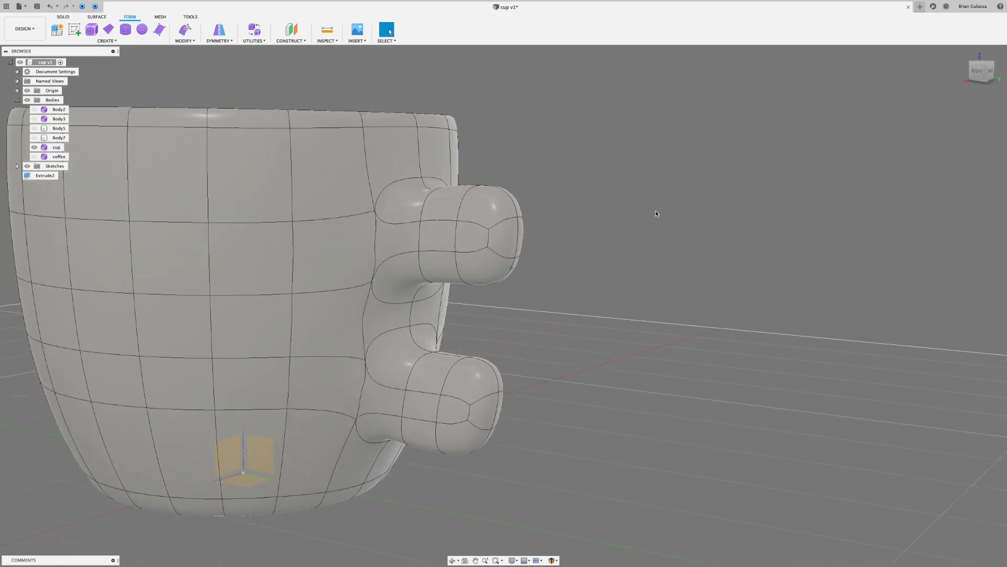
- Delete the two end faces of the upper handle stub to open it
{"action": "scroll", "coordinate": [484, 228], "scroll_direction": "up", "scroll_amount": 3}
{"action": "middle_click_drag", "start_coordinate": [473, 228], "coordinate": [461, 228], "text": "shift"}
{"action": "left_click", "coordinate": [459, 231]}
{"action": "left_click", "coordinate": [484, 235], "text": "shift"}
{"action": "right_click", "coordinate": [629, 173]}
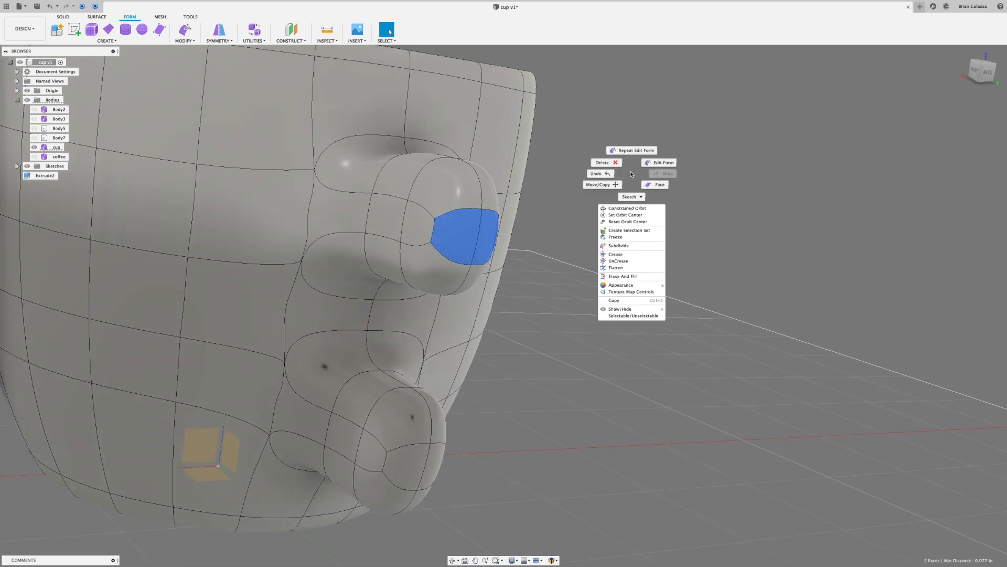
{"action": "left_click", "coordinate": [604, 162]}
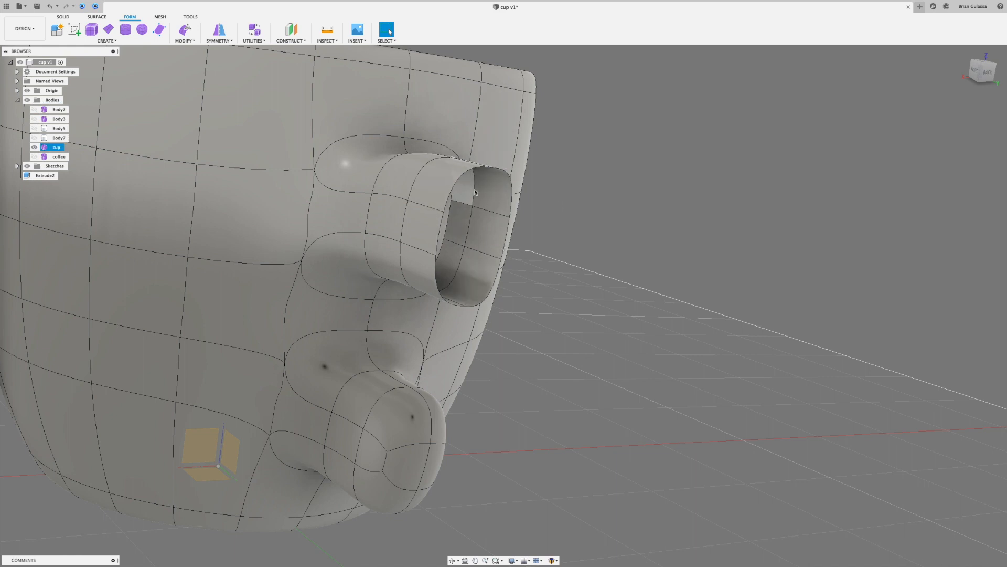
- Pick an end face of the lower handle stub and examine both stubs from several angles
{"action": "left_click", "coordinate": [413, 472]}
{"action": "left_click", "coordinate": [435, 464]}
{"action": "middle_click_drag", "start_coordinate": [472, 450], "coordinate": [463, 371], "text": "shift"}
{"action": "scroll", "coordinate": [470, 452], "scroll_direction": "up", "scroll_amount": 1}
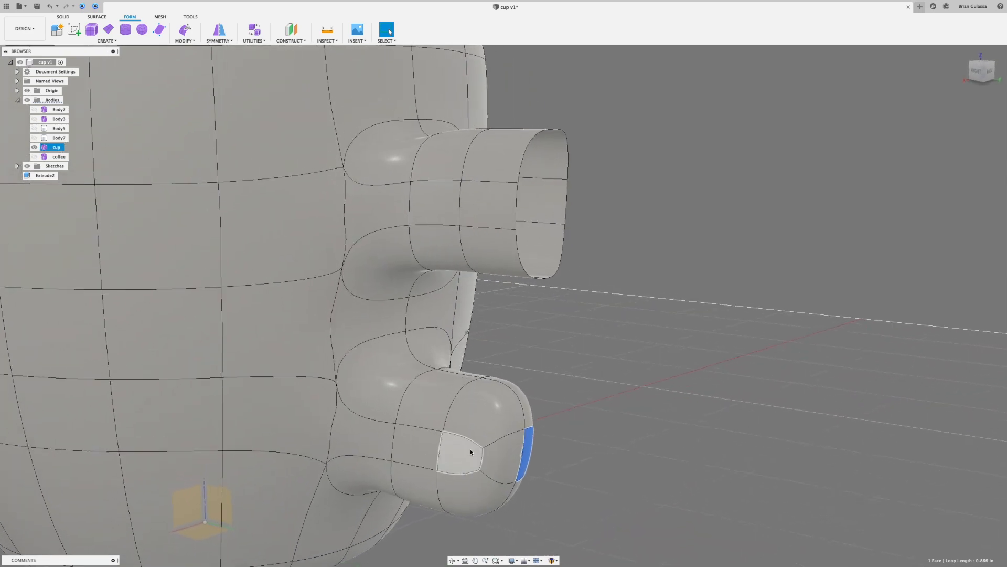
{"action": "scroll", "coordinate": [480, 436], "scroll_direction": "down", "scroll_amount": 3}
{"action": "scroll", "coordinate": [489, 391], "scroll_direction": "up", "scroll_amount": 1}
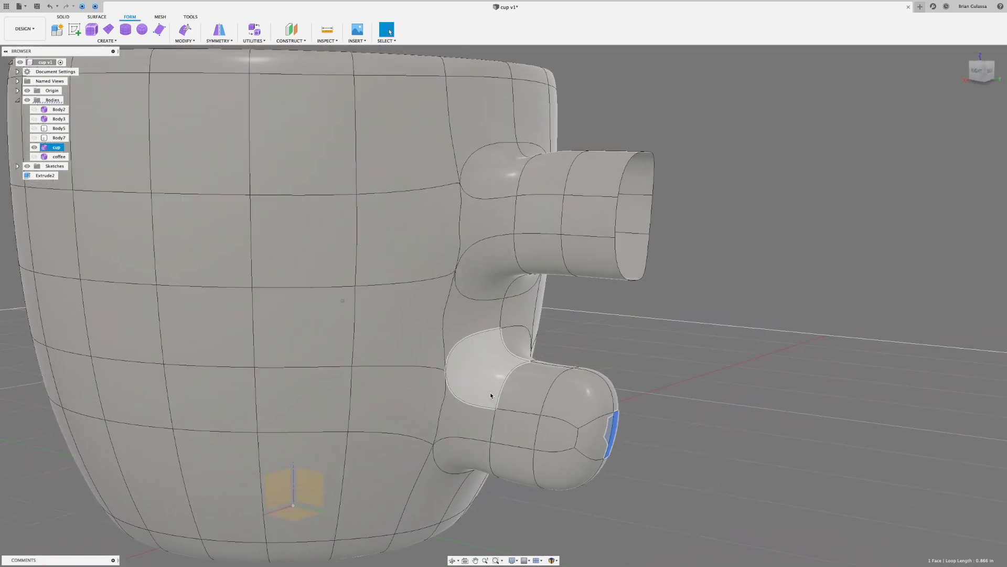
{"action": "scroll", "coordinate": [489, 391], "scroll_direction": "down", "scroll_amount": 3}
{"action": "scroll", "coordinate": [497, 392], "scroll_direction": "up", "scroll_amount": 1}
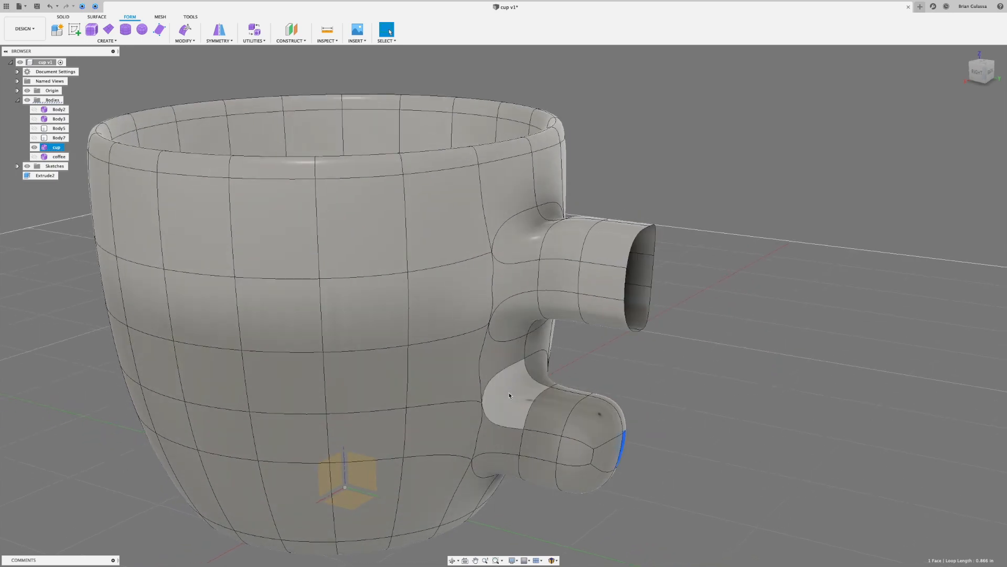
- Switch the cup to box display and examine the faceted rim, wall and handle stubs, picking a side face of the upper stub
{"action": "key", "text": "ctrl+1"}
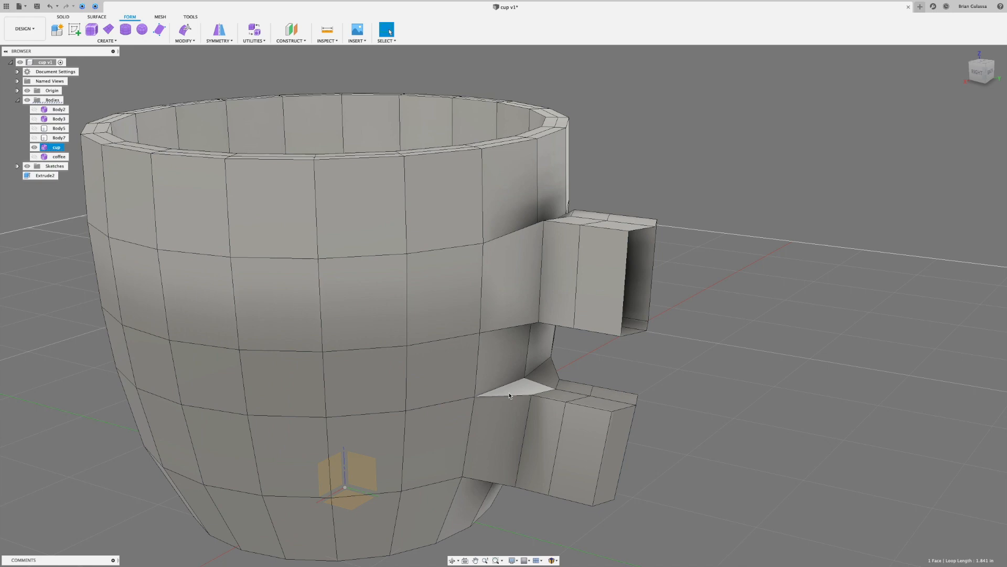
{"action": "left_click", "coordinate": [589, 208]}
{"action": "scroll", "coordinate": [693, 152], "scroll_direction": "down", "scroll_amount": 4}
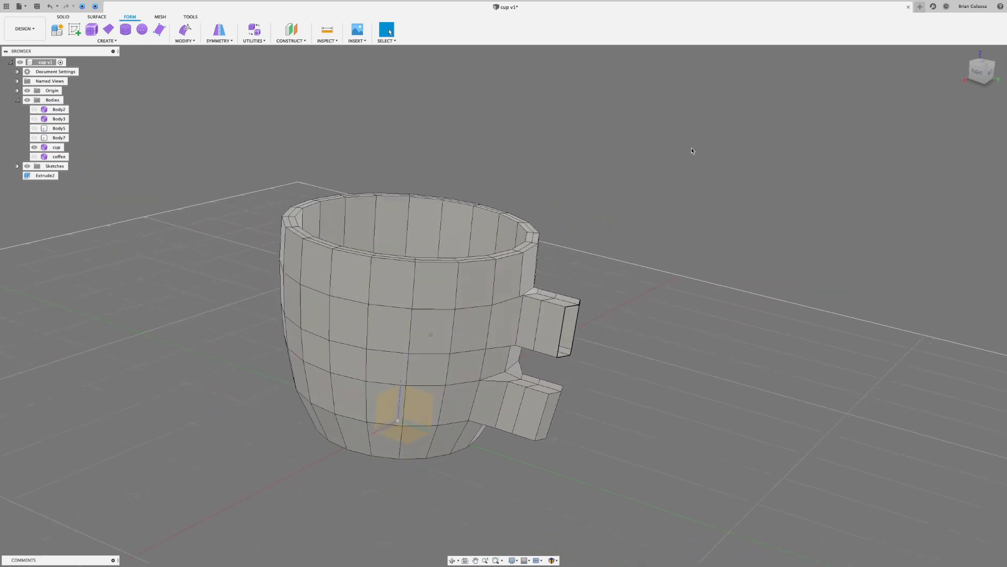
{"action": "scroll", "coordinate": [692, 150], "scroll_direction": "up", "scroll_amount": 2}
{"action": "scroll", "coordinate": [692, 150], "scroll_direction": "up", "scroll_amount": 5, "text": "shift"}
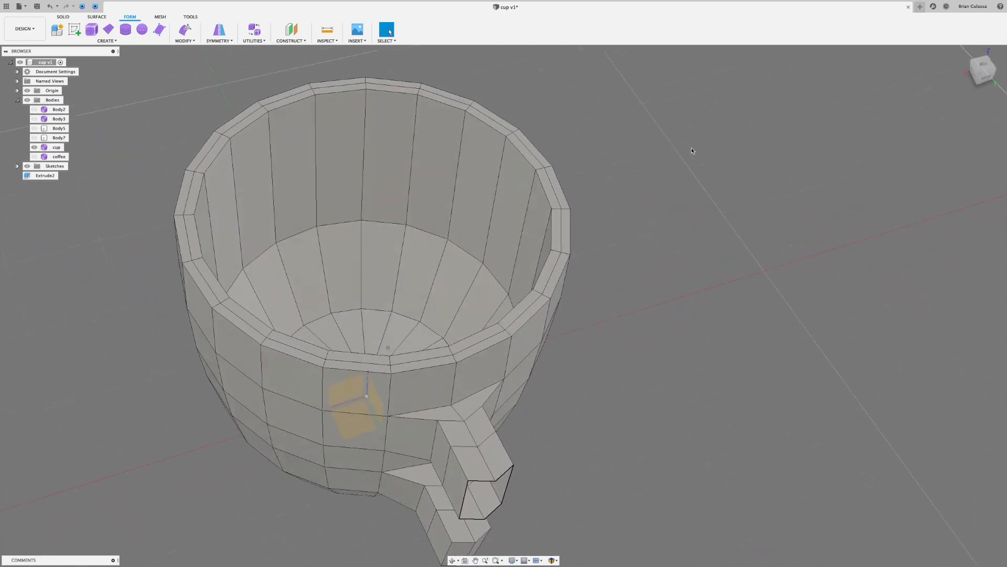
{"action": "scroll", "coordinate": [692, 151], "scroll_direction": "down", "scroll_amount": 5, "text": "shift"}
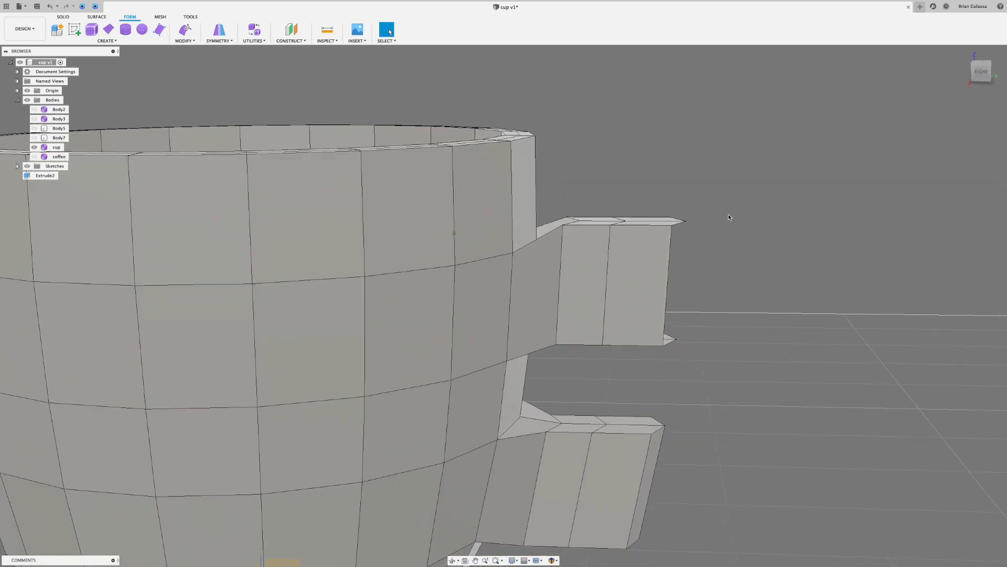
{"action": "left_click", "coordinate": [607, 308]}
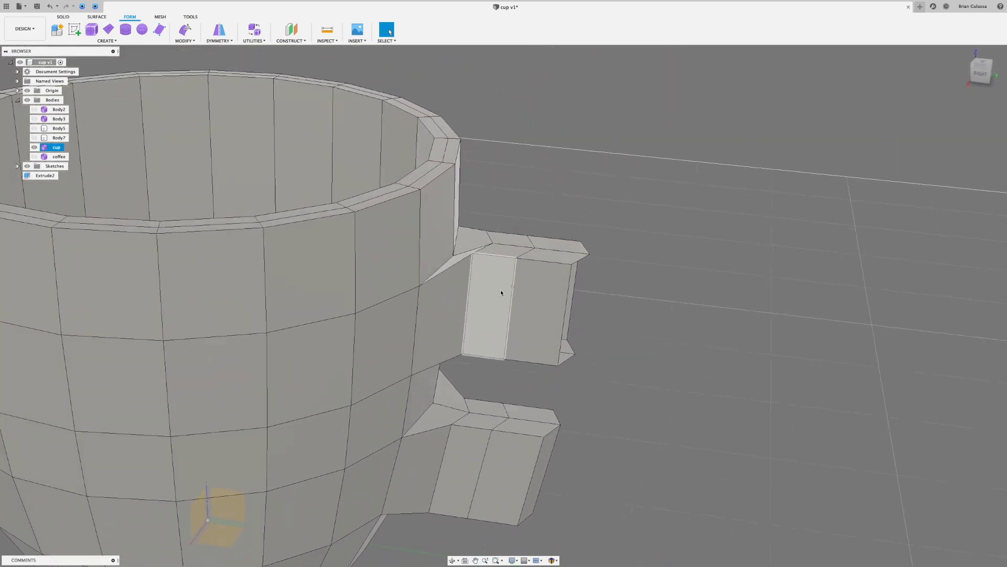
{"action": "left_click", "coordinate": [485, 265]}
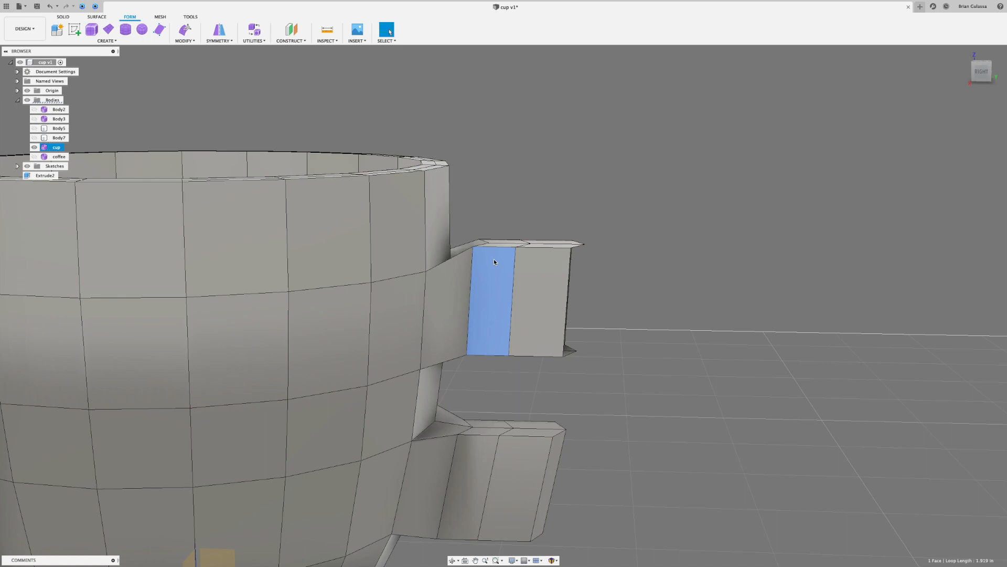
- Return the cup to smooth display and pick a face on top of the upper stub to examine its rounding
{"action": "key", "text": "ctrl+3"}
{"action": "left_click", "coordinate": [555, 163]}
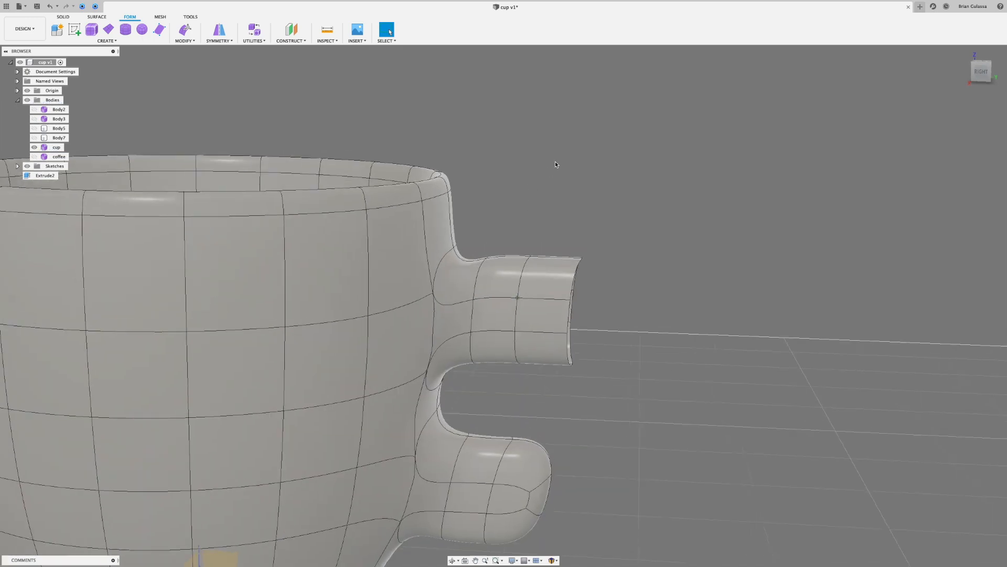
{"action": "scroll", "coordinate": [555, 162], "scroll_direction": "up", "scroll_amount": 5, "text": "shift"}
{"action": "left_click", "coordinate": [512, 248]}
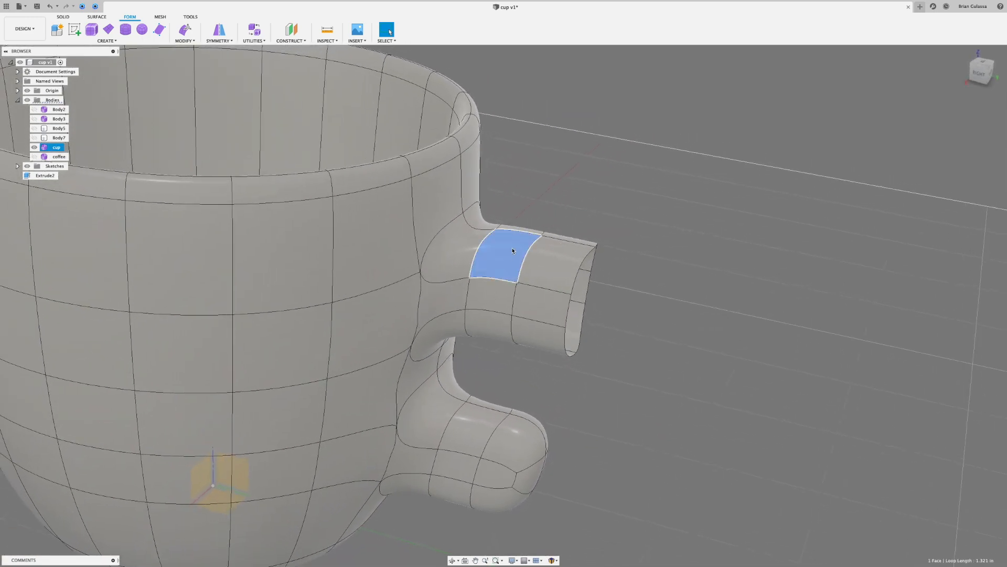
- Switch the cup to control frame display and examine the cage around the rim and both handle stubs
{"action": "key", "text": "ctrl+2"}
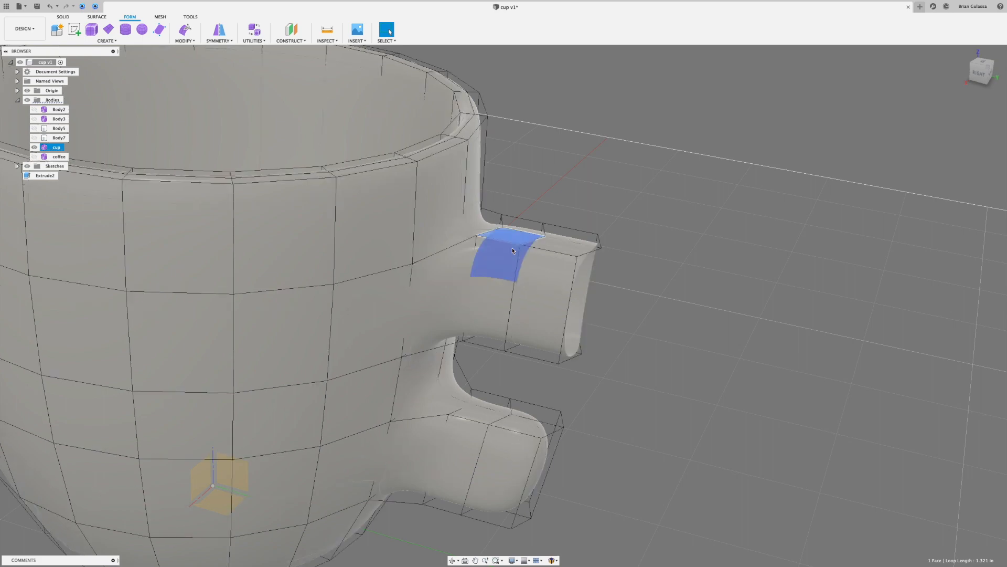
{"action": "left_click", "coordinate": [581, 153]}
{"action": "scroll", "coordinate": [596, 144], "scroll_direction": "down", "scroll_amount": 3, "text": "shift"}
{"action": "scroll", "coordinate": [595, 144], "scroll_direction": "down", "scroll_amount": 5, "text": "shift"}
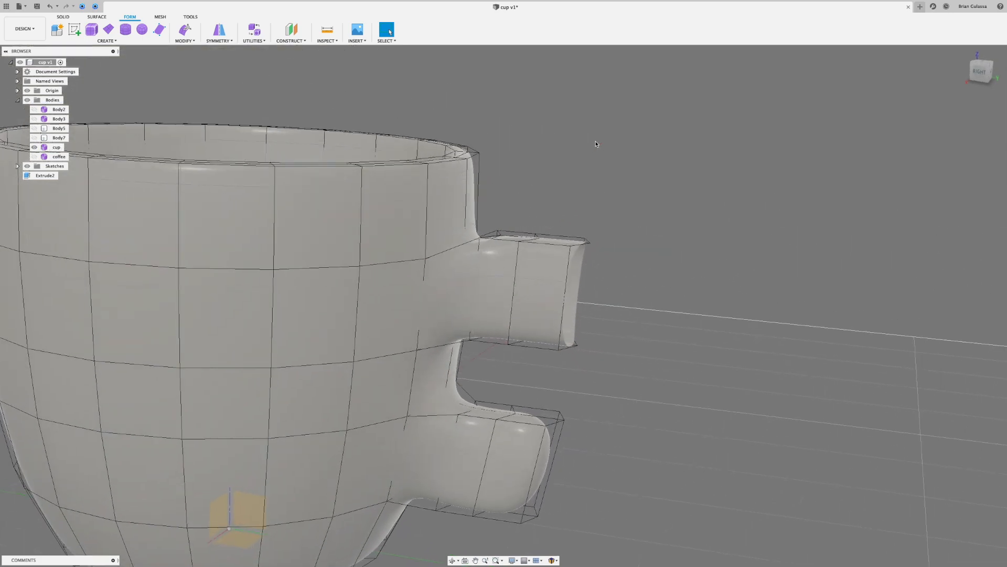
{"action": "scroll", "coordinate": [596, 144], "scroll_direction": "up", "scroll_amount": 5, "text": "shift"}
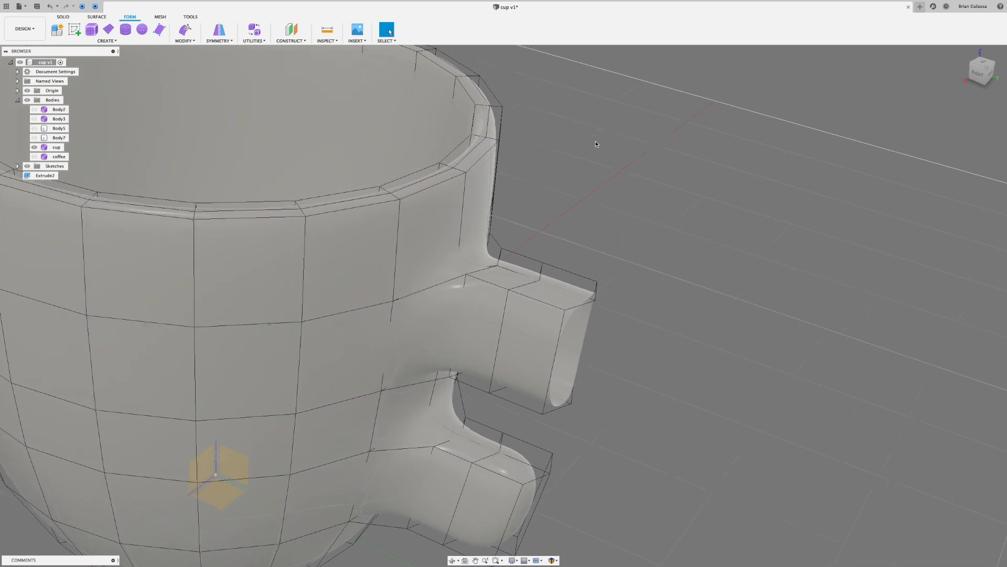
{"action": "left_click", "coordinate": [624, 203]}
{"action": "middle_click_drag", "start_coordinate": [636, 187], "coordinate": [622, 195], "text": "shift"}
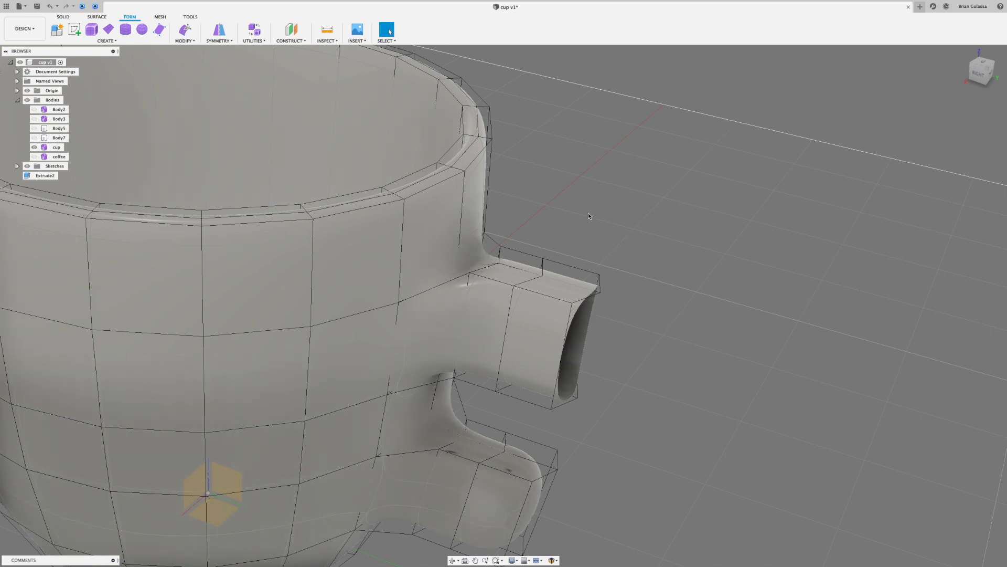
- Return the cup to smooth display and examine the wall and both handle stubs from several angles
{"action": "key", "text": "ctrl+3"}
{"action": "middle_click_drag", "start_coordinate": [603, 218], "coordinate": [559, 237], "text": "shift"}
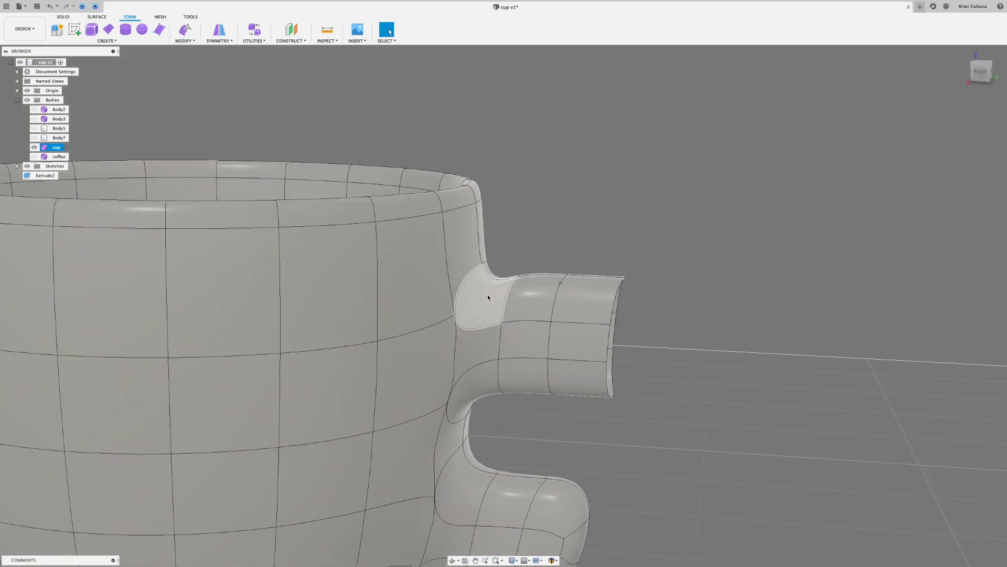
{"action": "middle_click_drag", "start_coordinate": [487, 294], "coordinate": [505, 286], "text": "shift"}
{"action": "left_click", "coordinate": [618, 237]}
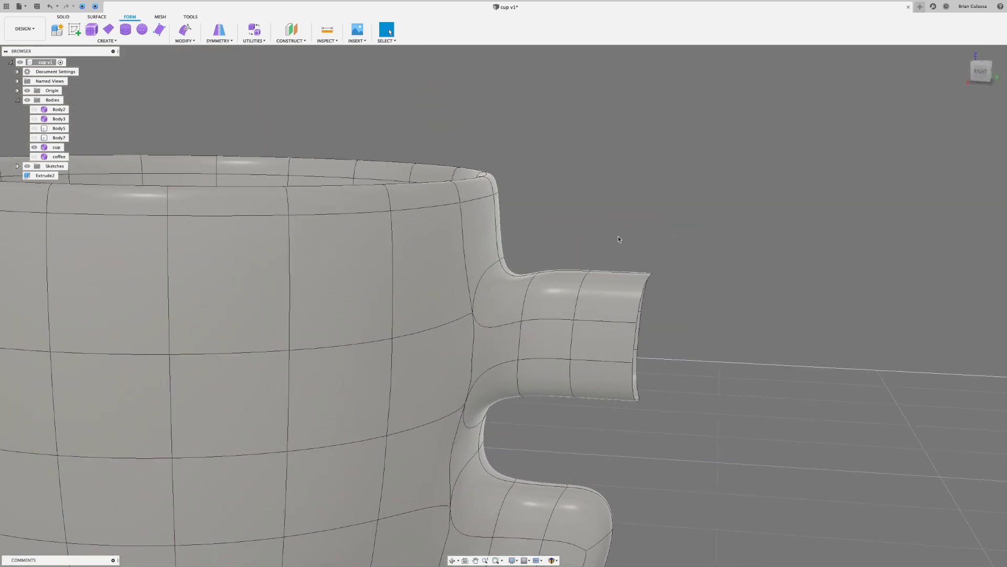
{"action": "scroll", "coordinate": [619, 240], "scroll_direction": "down", "scroll_amount": 5}
{"action": "middle_click_drag", "start_coordinate": [618, 239], "coordinate": [618, 214], "text": "shift"}
{"action": "scroll", "coordinate": [577, 230], "scroll_direction": "up", "scroll_amount": 5}
{"action": "scroll", "coordinate": [517, 258], "scroll_direction": "down", "scroll_amount": 3}
{"action": "middle_click_drag", "start_coordinate": [504, 288], "coordinate": [502, 257], "text": "shift"}
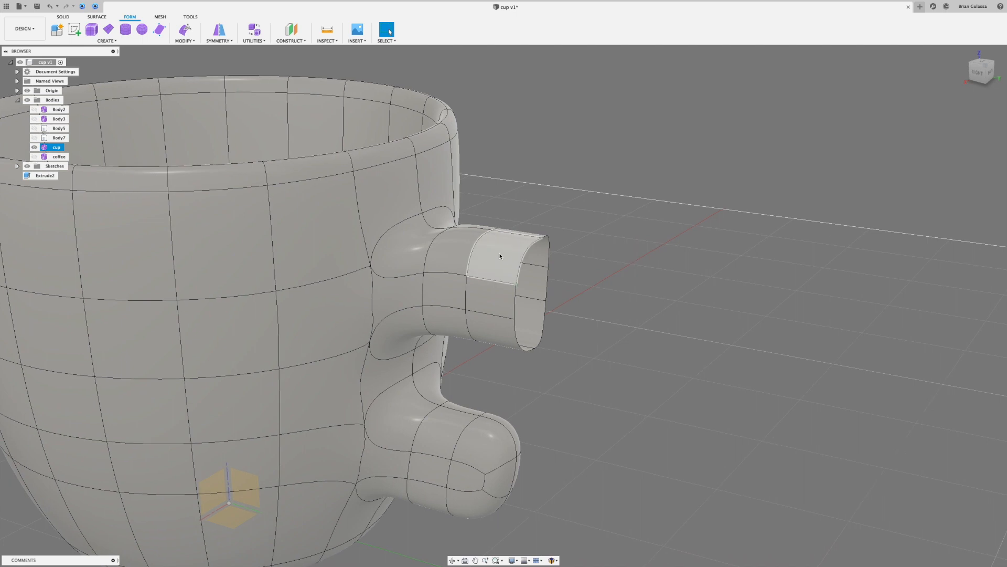
- Delete the outermost ring of faces on the upper handle stub to shorten it
{"action": "left_click", "coordinate": [500, 256]}
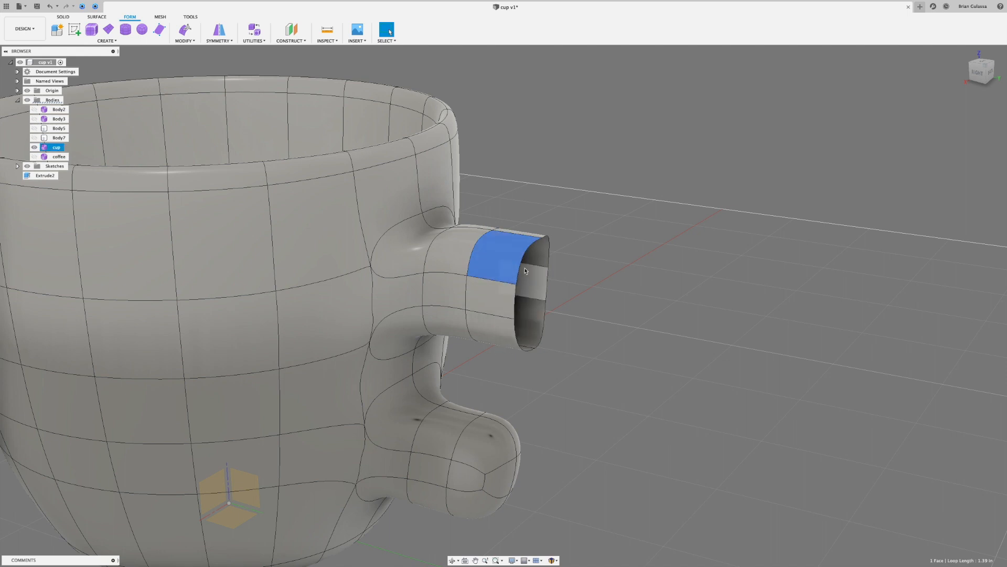
{"action": "double_click", "coordinate": [489, 292]}
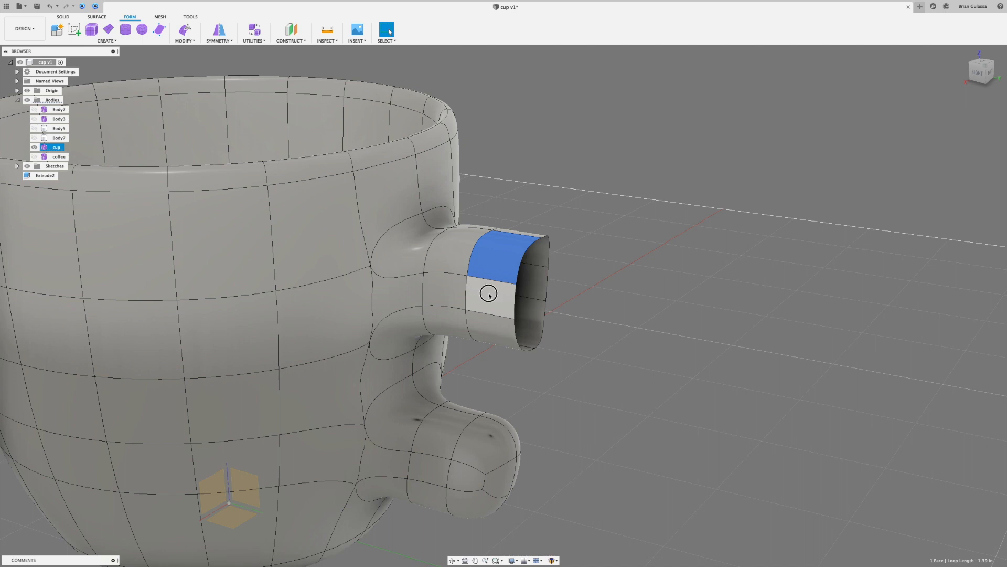
{"action": "right_click", "coordinate": [588, 209]}
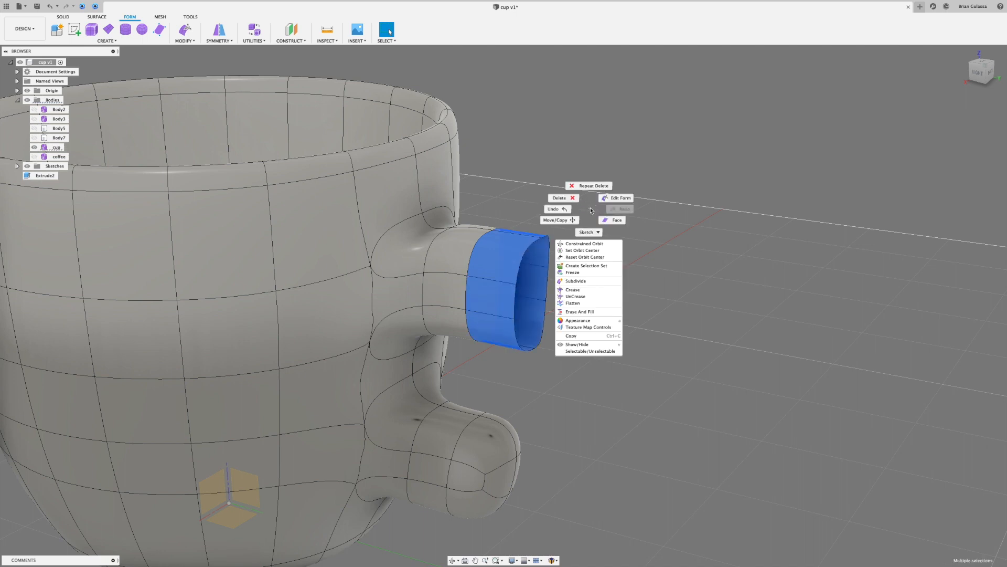
{"action": "left_click", "coordinate": [559, 198]}
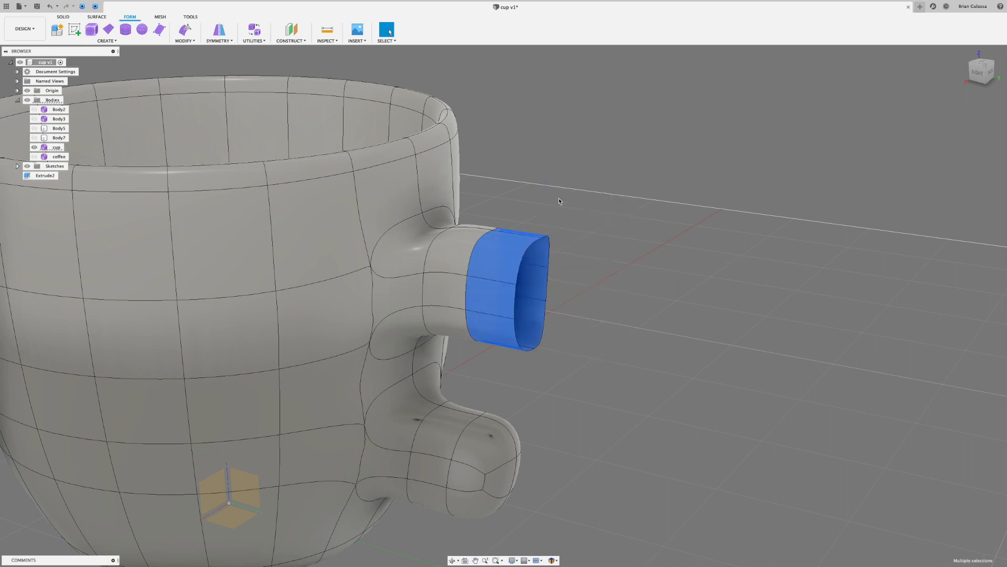
- Limit the selection filters to T-Spline Body, T-Spline Edges, T-Spline Faces and T-Spline Vertices, keeping Select Through on
{"action": "left_click", "coordinate": [449, 259]}
{"action": "left_click", "coordinate": [387, 42]}
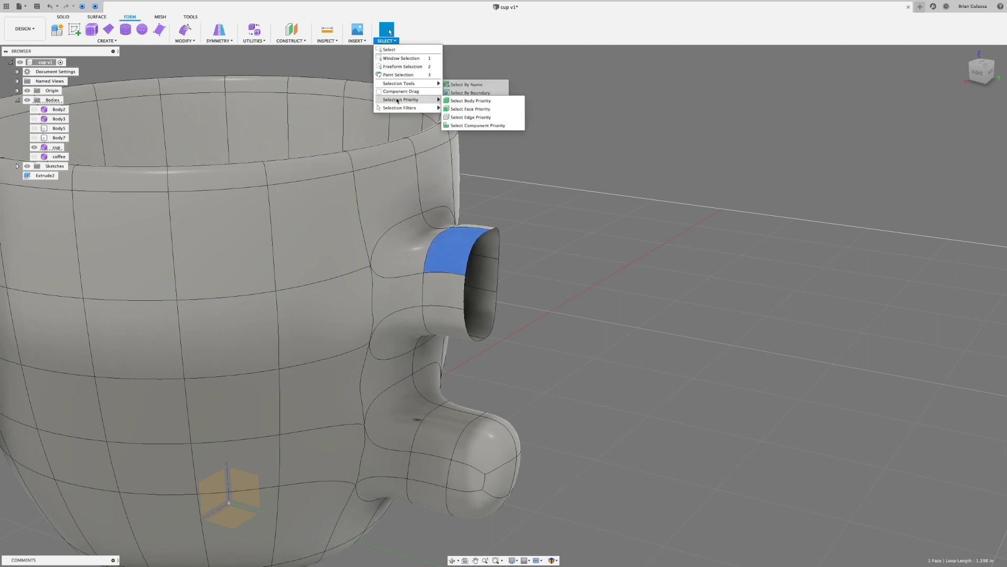
{"action": "mouse_move", "coordinate": [394, 108]}
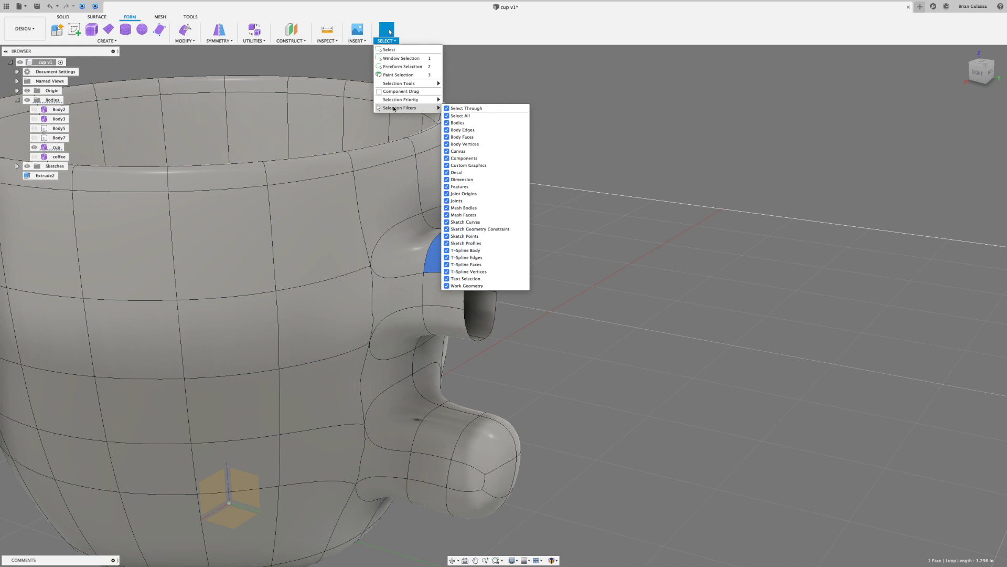
{"action": "left_click", "coordinate": [447, 116]}
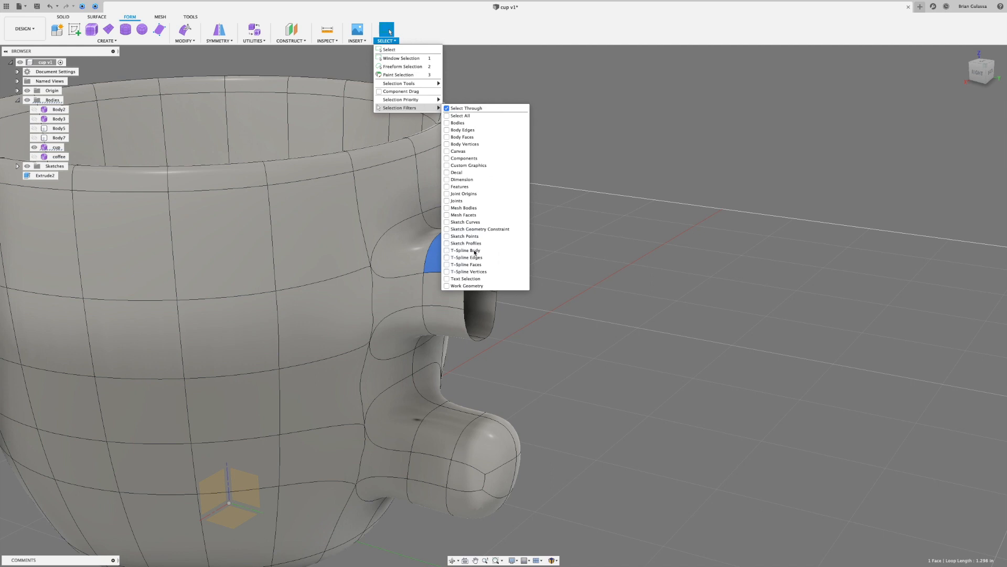
{"action": "left_click", "coordinate": [447, 251]}
{"action": "left_click", "coordinate": [447, 257]}
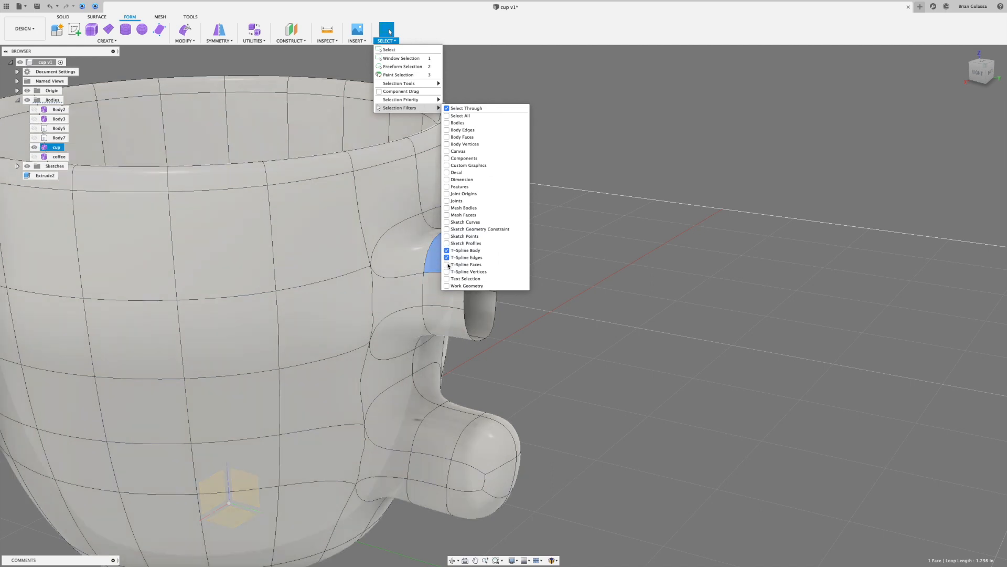
{"action": "left_click", "coordinate": [447, 265]}
{"action": "left_click", "coordinate": [447, 271]}
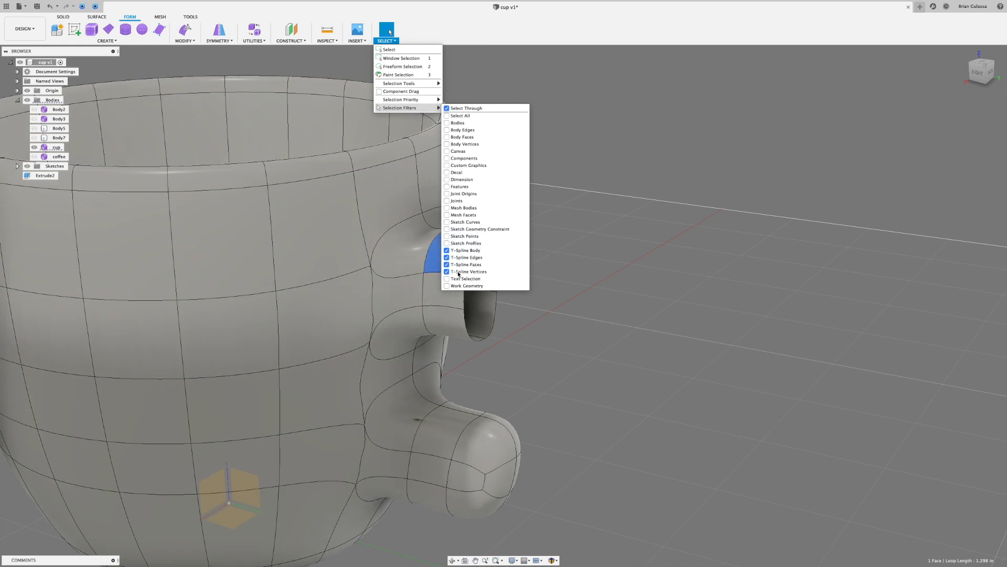
- Pick a vertex, a face and an edge on the upper stub to test the selection filters
{"action": "left_click", "coordinate": [424, 272]}
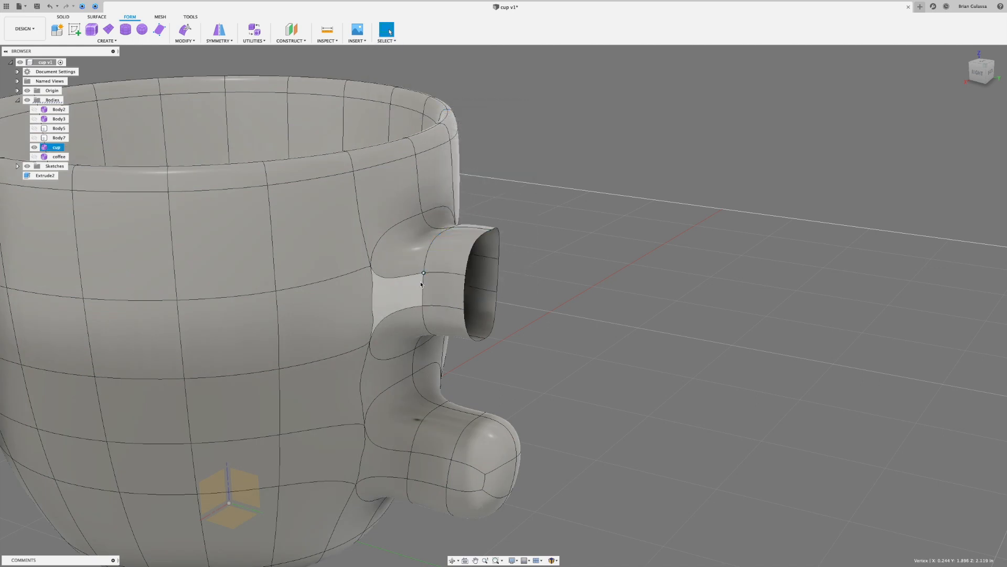
{"action": "left_click", "coordinate": [433, 251]}
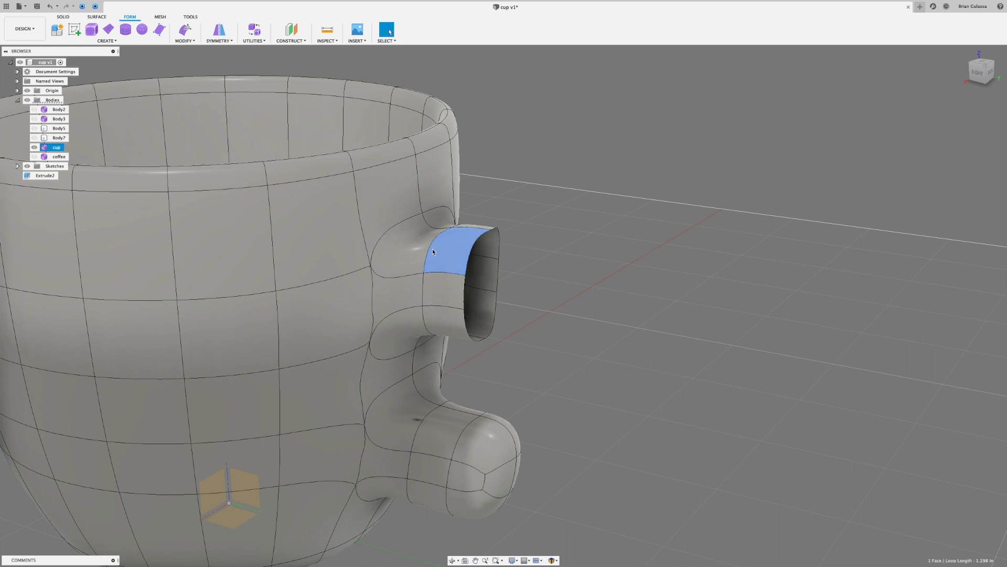
{"action": "left_click", "coordinate": [442, 274]}
{"action": "left_click", "coordinate": [443, 273]}
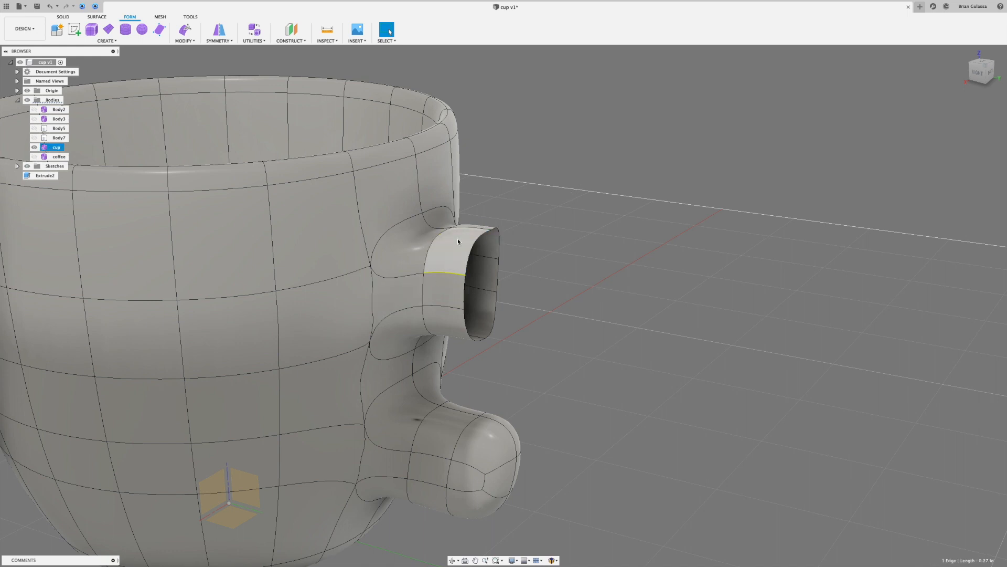
- Re-enable all selection filters with Select All and clear the edge selection on the upper stub
{"action": "left_click", "coordinate": [391, 42]}
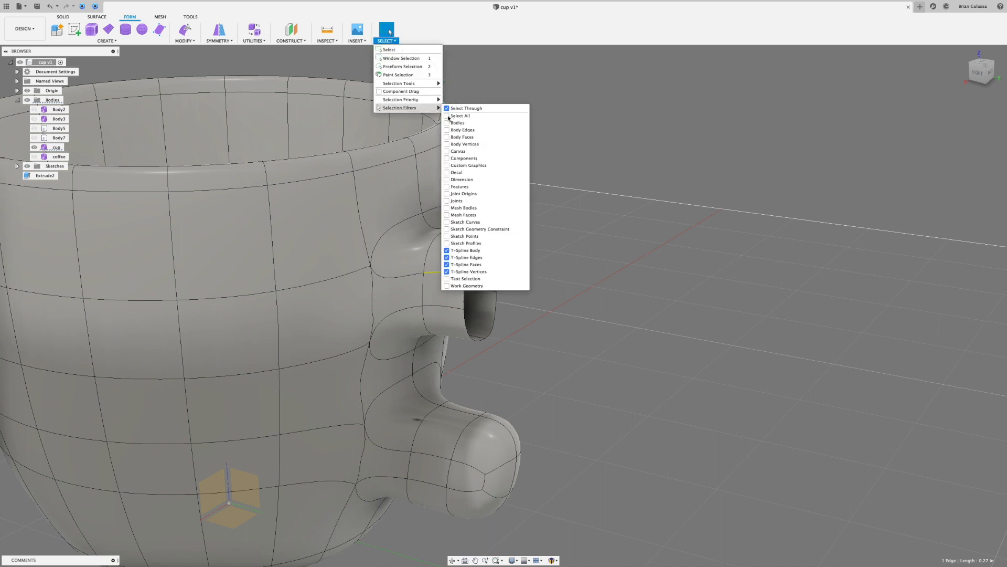
{"action": "left_click", "coordinate": [447, 116]}
{"action": "left_click", "coordinate": [386, 37]}
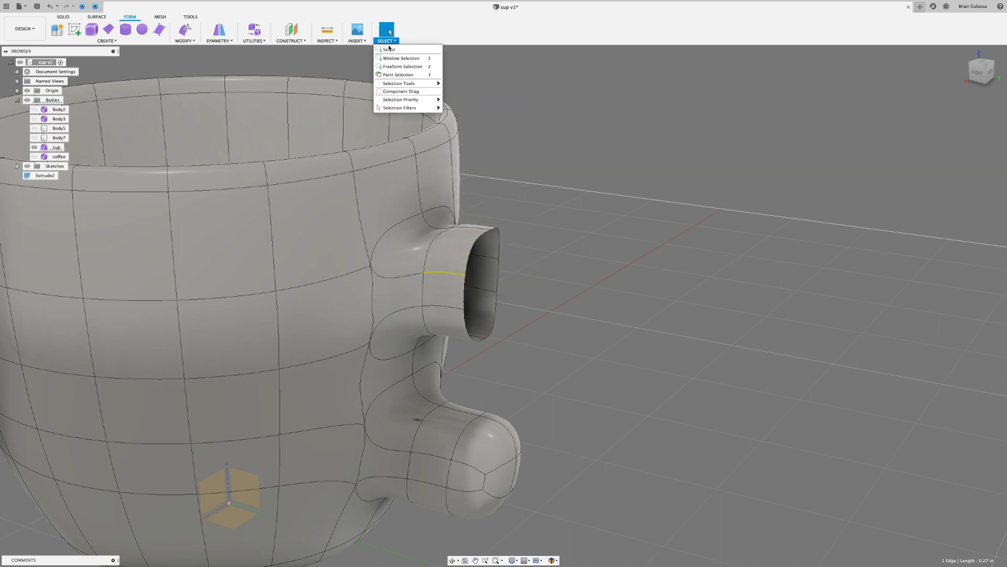
{"action": "mouse_move", "coordinate": [409, 110]}
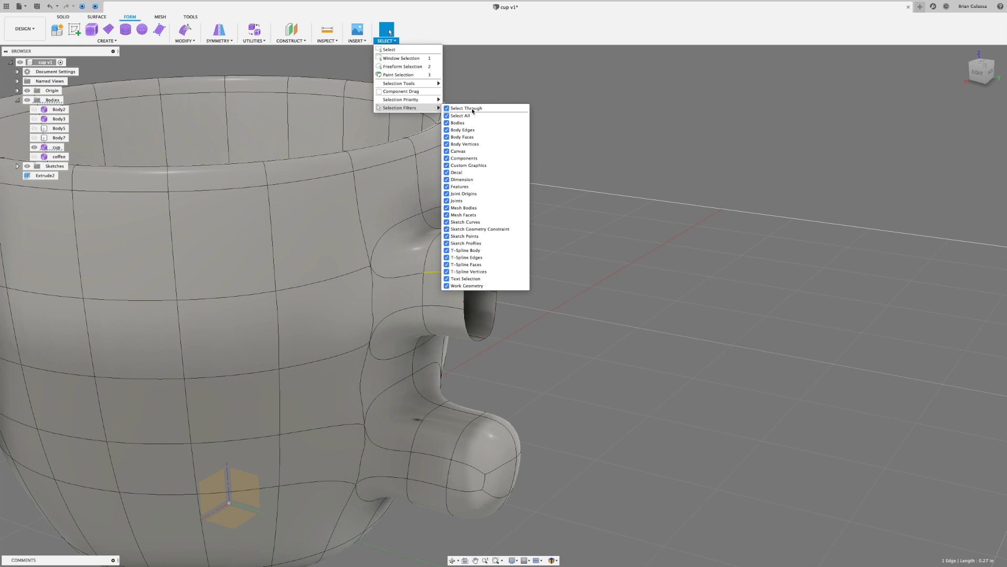
{"action": "left_click", "coordinate": [569, 88]}
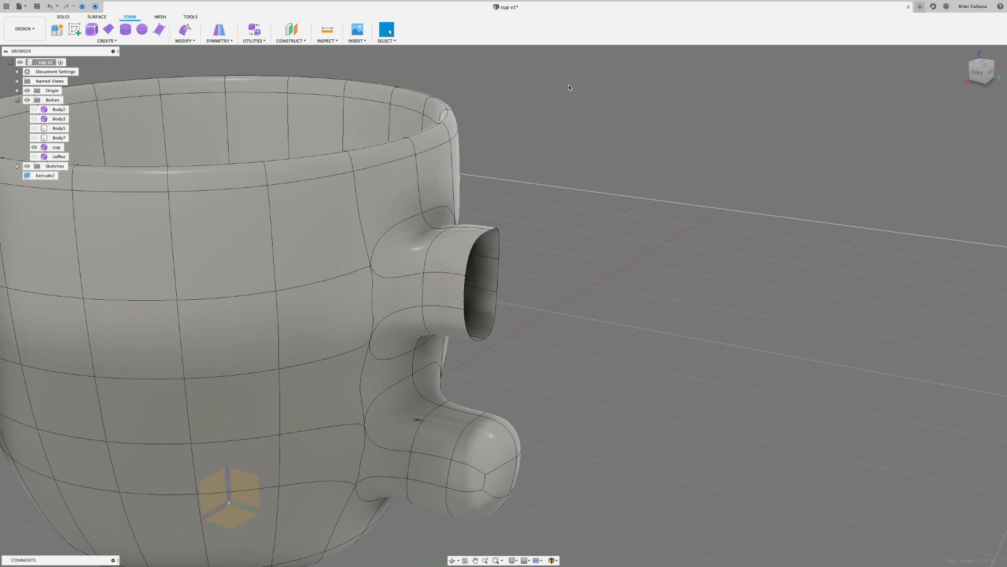
- Try selecting the lower stub's outer faces with a crossing window and with an enclosing window
{"action": "scroll", "coordinate": [569, 351], "scroll_direction": "down", "scroll_amount": 4}
{"action": "scroll", "coordinate": [583, 347], "scroll_direction": "up", "scroll_amount": 2}
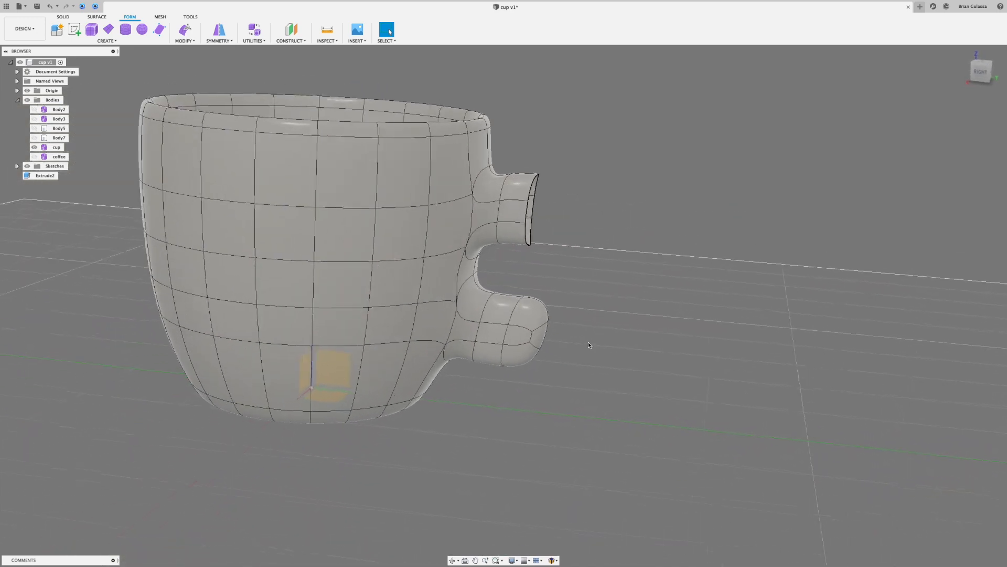
{"action": "middle_click_drag", "start_coordinate": [592, 341], "coordinate": [582, 301], "text": "shift"}
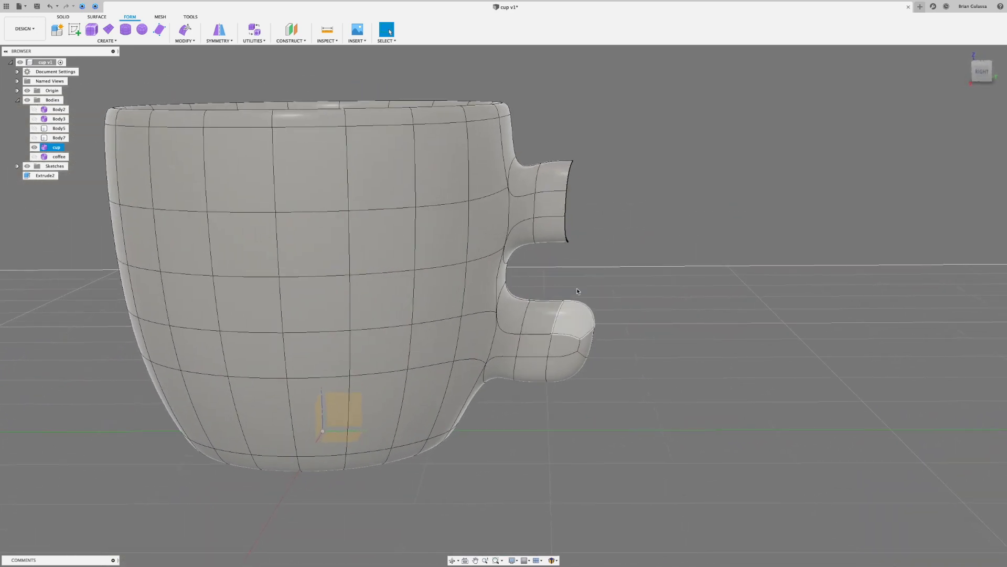
{"action": "left_click_drag", "start_coordinate": [628, 291], "coordinate": [533, 426]}
{"action": "middle_click_drag", "start_coordinate": [530, 442], "coordinate": [624, 285], "text": "shift"}
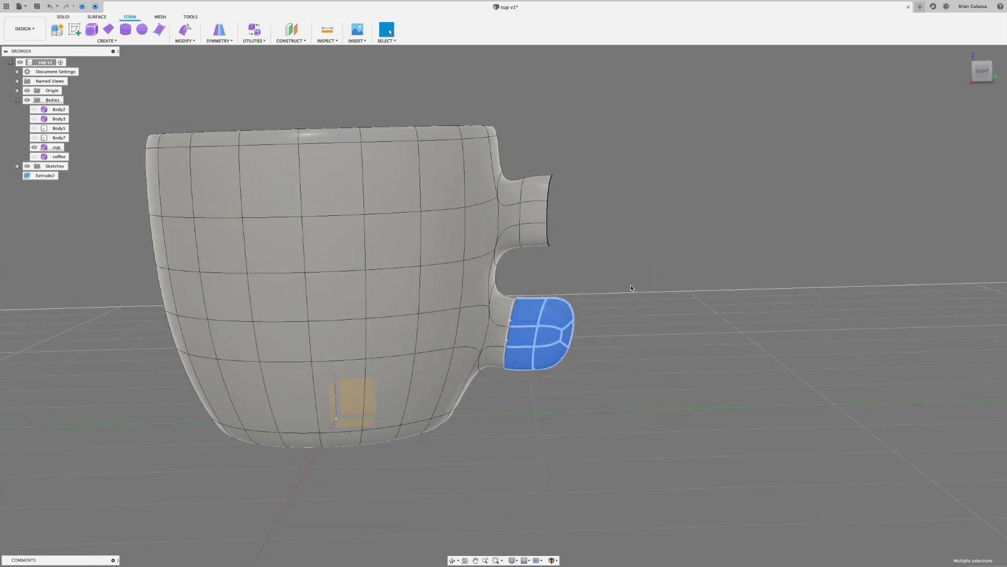
{"action": "middle_click_drag", "start_coordinate": [593, 305], "coordinate": [613, 288], "text": "shift"}
{"action": "left_click_drag", "start_coordinate": [613, 288], "coordinate": [523, 399]}
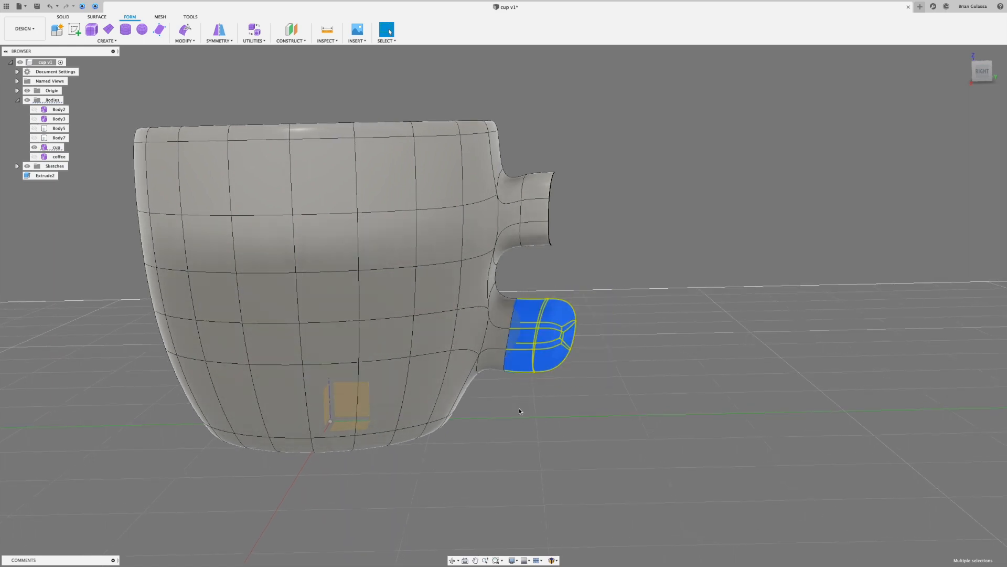
{"action": "mouse_move", "coordinate": [519, 413]}
{"action": "middle_mouse_down", "text": "shift"}
{"action": "mouse_move", "coordinate": [528, 423]}
{"action": "mouse_move", "coordinate": [526, 407]}
{"action": "middle_mouse_up", "text": "shift"}
{"action": "left_click", "coordinate": [527, 406]}
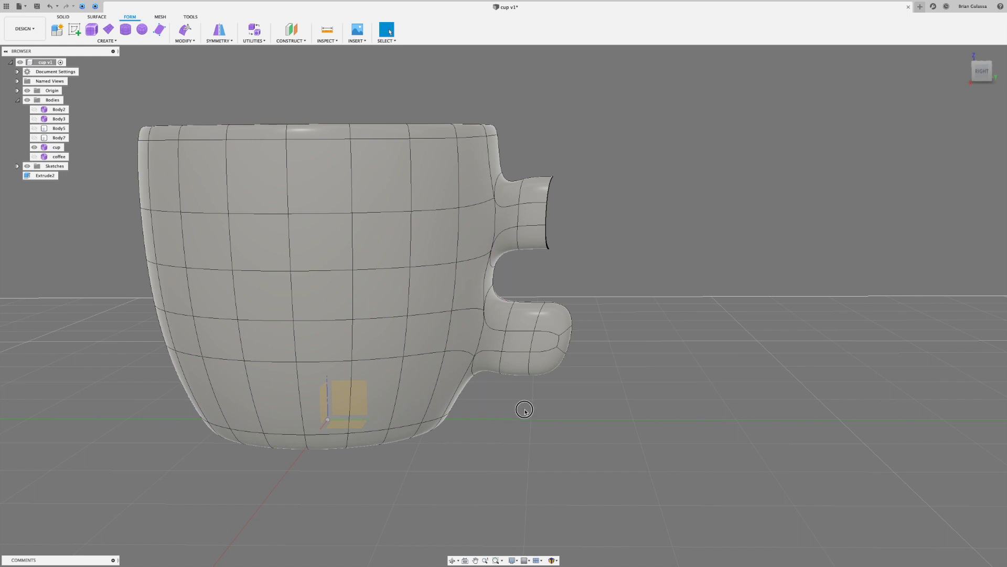
{"action": "left_click_drag", "start_coordinate": [524, 409], "coordinate": [617, 283]}
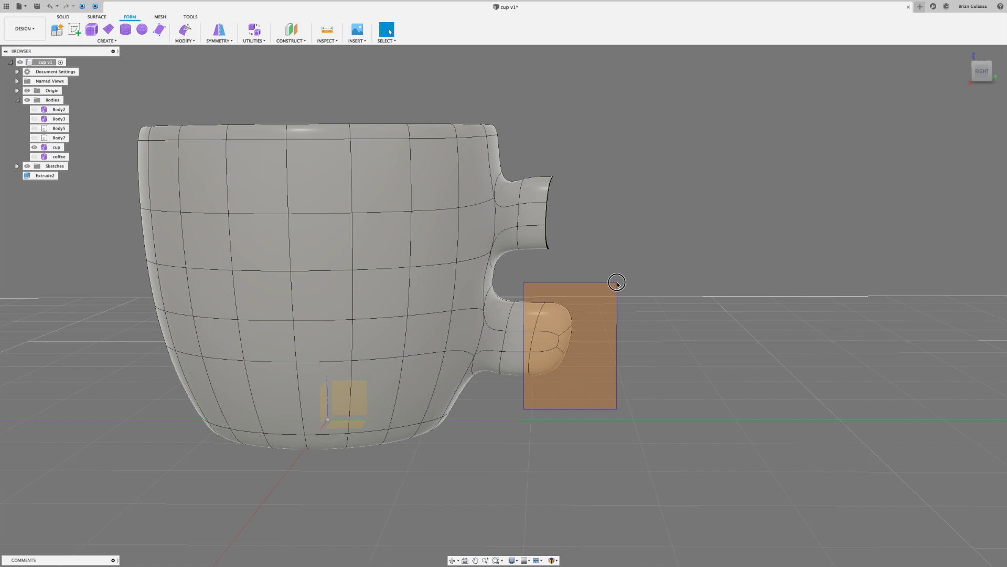
{"action": "left_click_drag", "start_coordinate": [617, 283], "coordinate": [617, 281]}
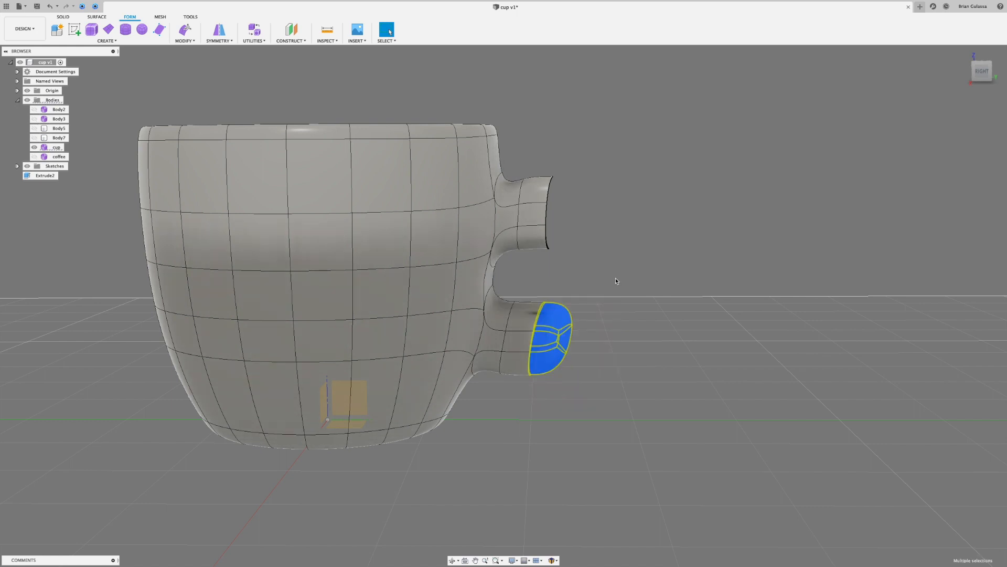
- Select the lower stub's outer faces with a crossing window and delete them to open the stub
{"action": "left_click_drag", "start_coordinate": [630, 277], "coordinate": [521, 410]}
{"action": "middle_click_drag", "start_coordinate": [522, 414], "coordinate": [274, 424], "text": "shift"}
{"action": "right_click", "coordinate": [775, 295]}
{"action": "left_click", "coordinate": [748, 280]}
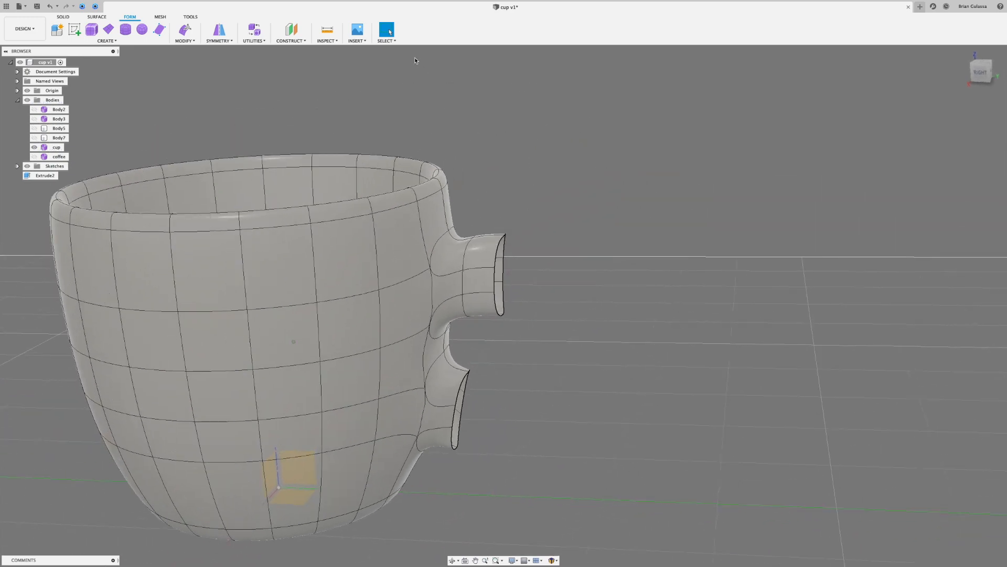
- Turn off Select Through, test it by window-selecting the upper stub's outer faces, and clear the selection
{"action": "left_click", "coordinate": [390, 42]}
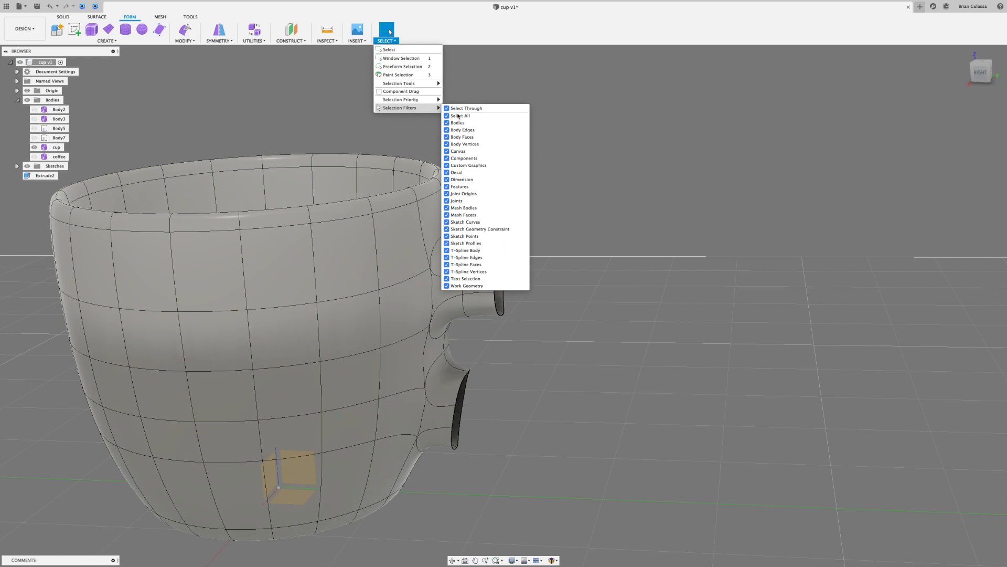
{"action": "left_click", "coordinate": [448, 109]}
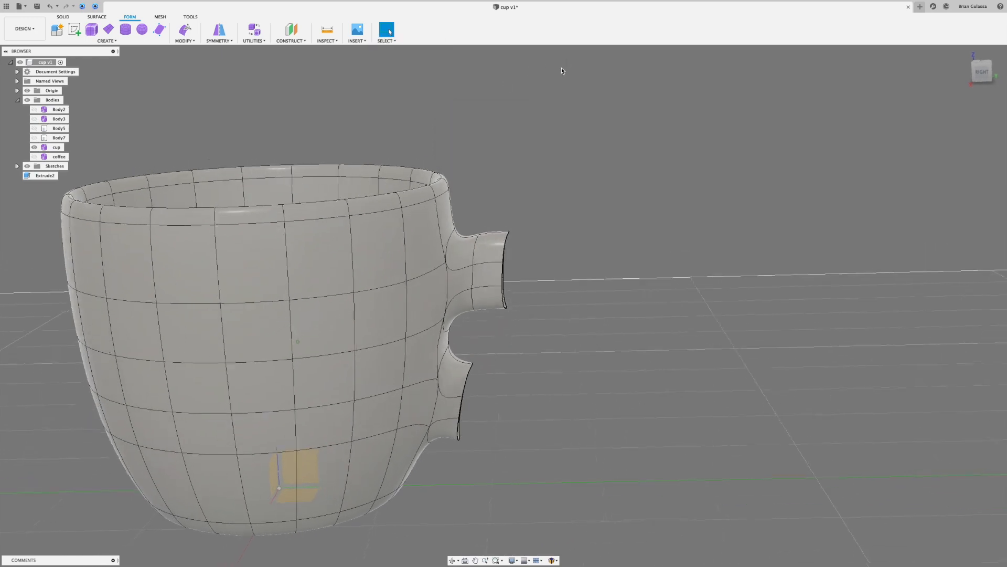
{"action": "left_click_drag", "start_coordinate": [561, 190], "coordinate": [494, 340]}
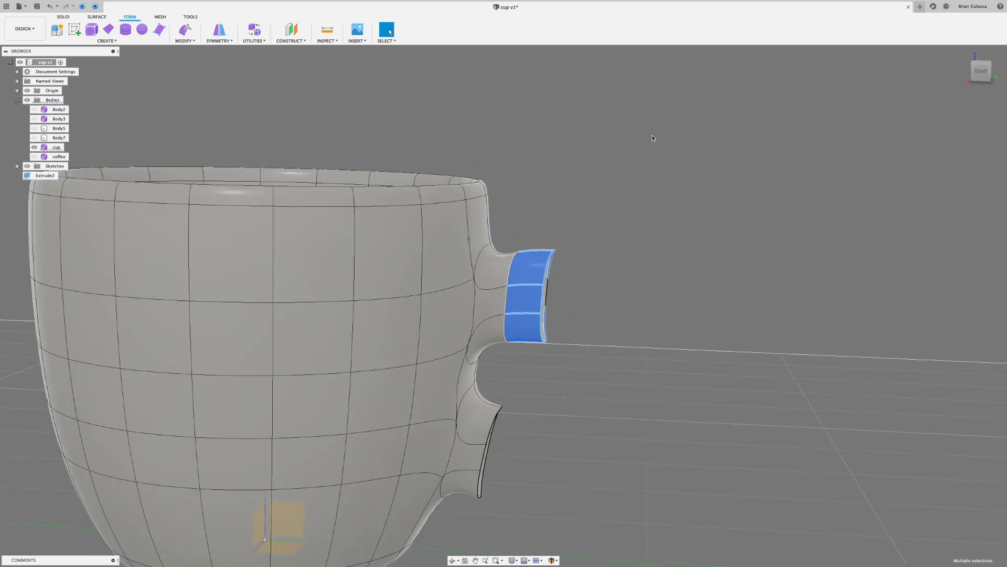
{"action": "left_click", "coordinate": [607, 176]}
- Turn Select Through back on, window-select the upper stub's outer faces through the model, and delete them to open the stub
{"action": "left_click", "coordinate": [387, 41]}
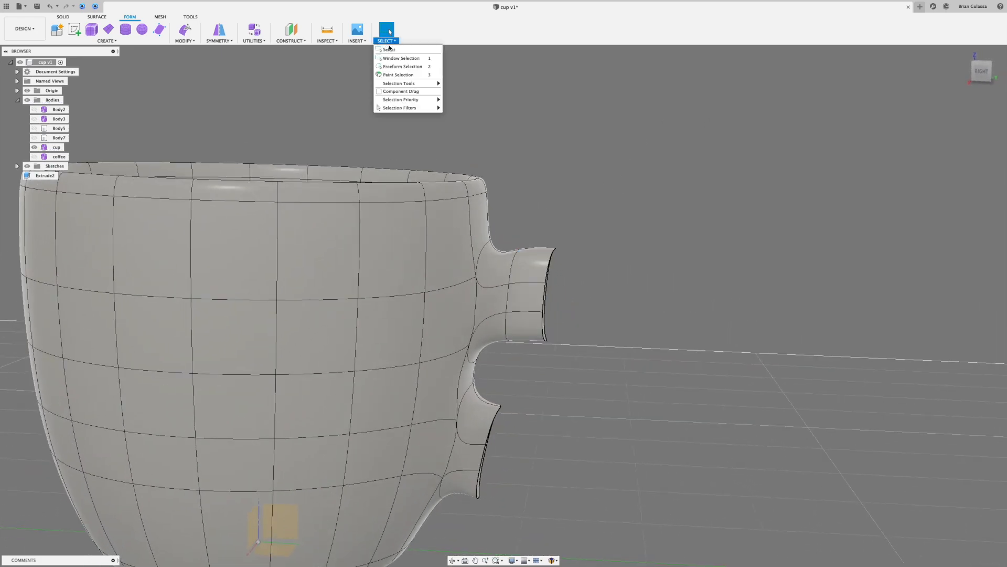
{"action": "mouse_move", "coordinate": [415, 108]}
{"action": "left_click", "coordinate": [447, 108]}
{"action": "middle_click_drag", "start_coordinate": [615, 227], "coordinate": [593, 211], "text": "shift"}
{"action": "left_click_drag", "start_coordinate": [593, 211], "coordinate": [526, 362]}
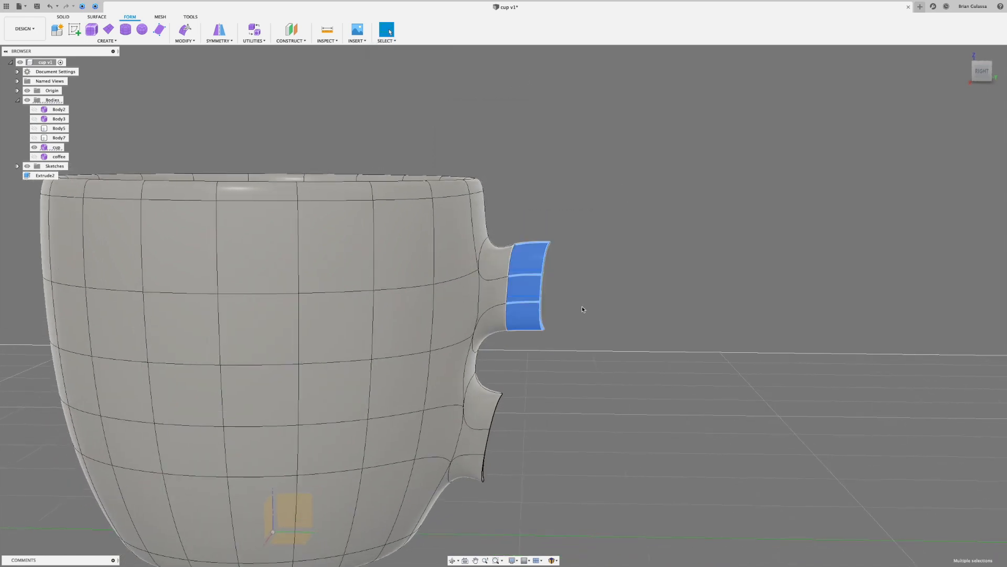
{"action": "middle_click_drag", "start_coordinate": [559, 325], "coordinate": [621, 223], "text": "shift"}
{"action": "right_click", "coordinate": [622, 222]}
{"action": "left_click", "coordinate": [602, 207]}
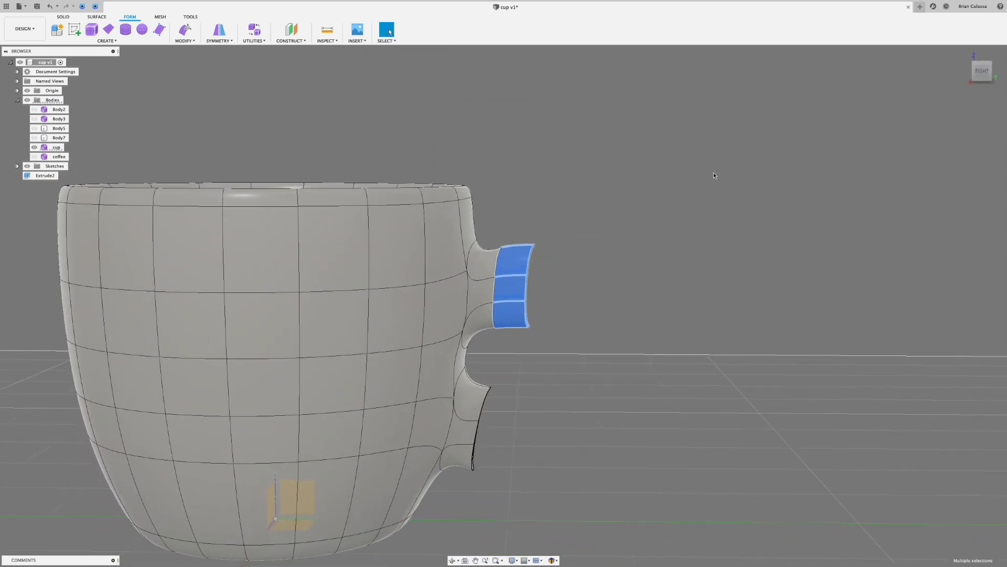
{"action": "middle_click_drag", "start_coordinate": [668, 190], "coordinate": [530, 311], "text": "shift"}
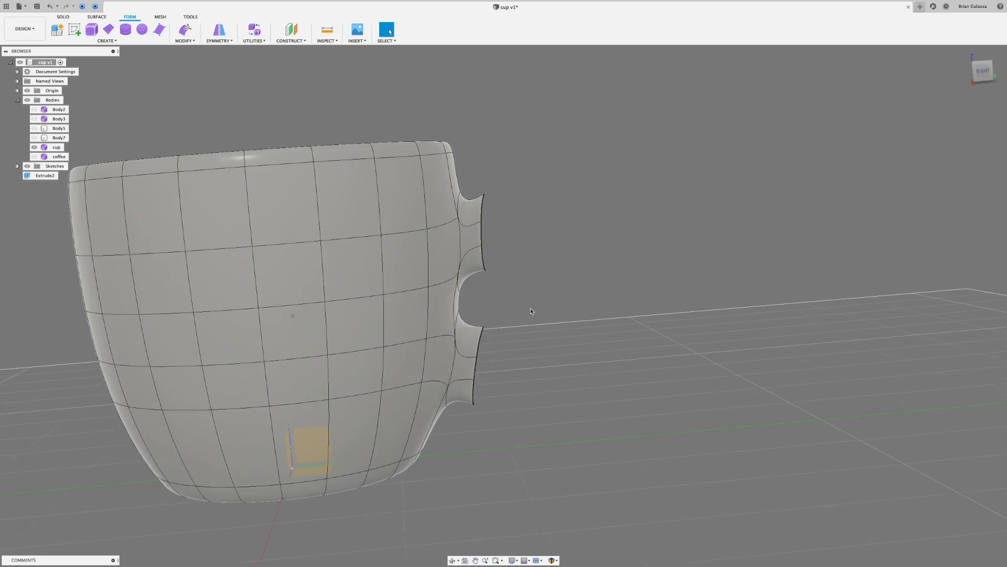
- Examine the cup and its two open stubs from the right view, fitted to the window and from orbited angles
{"action": "left_click", "coordinate": [972, 78]}
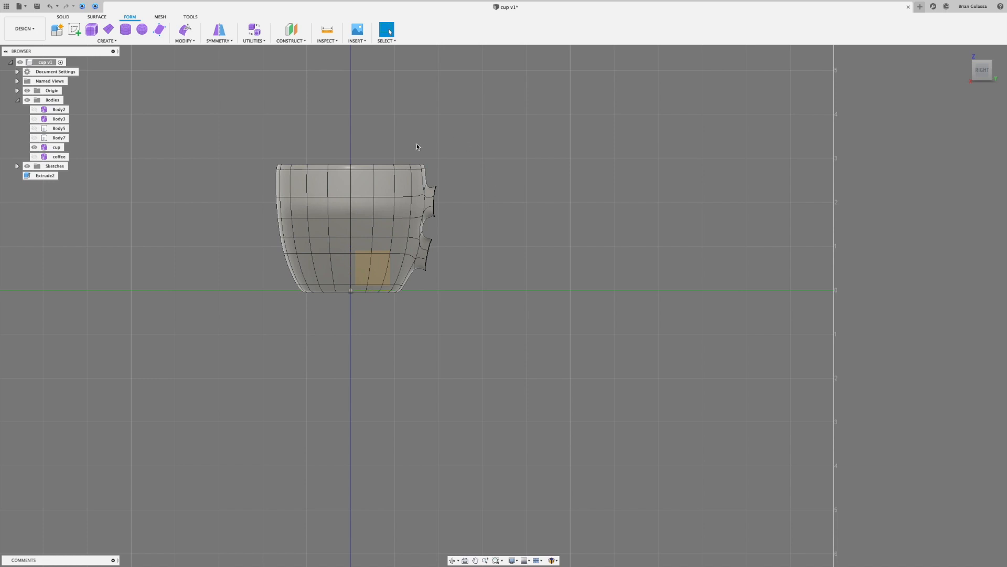
{"action": "mouse_move", "coordinate": [987, 64]}
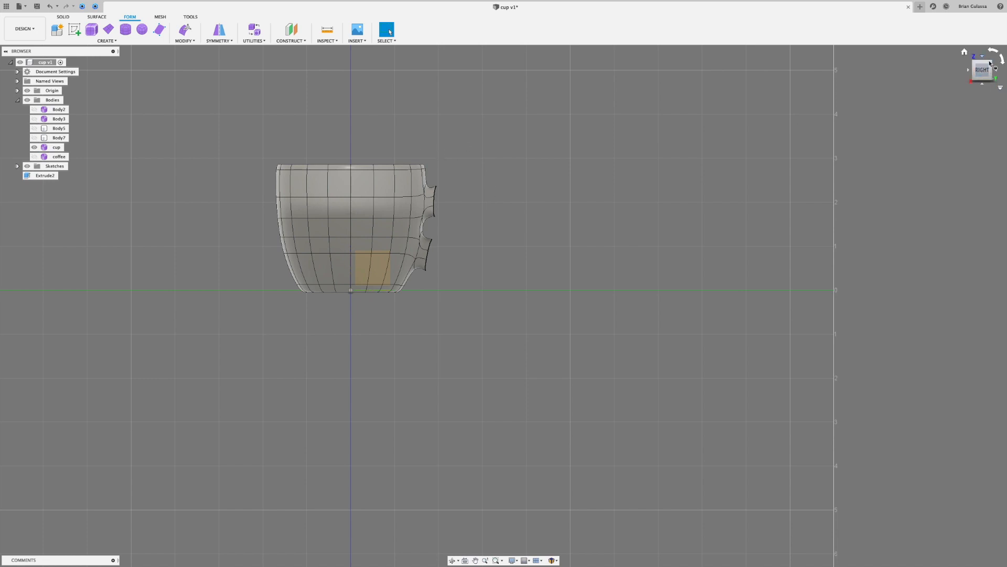
{"action": "mouse_move", "coordinate": [991, 62]}
{"action": "left_mouse_down"}
{"action": "mouse_move", "coordinate": [981, 85]}
{"action": "mouse_move", "coordinate": [965, 66]}
{"action": "mouse_move", "coordinate": [980, 72]}
{"action": "left_mouse_up"}
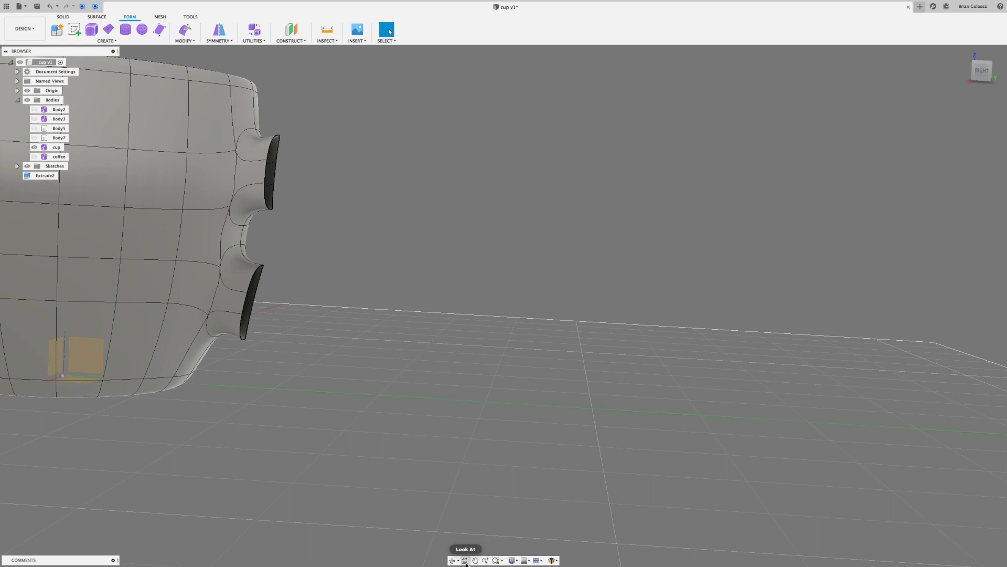
{"action": "left_click", "coordinate": [497, 560]}
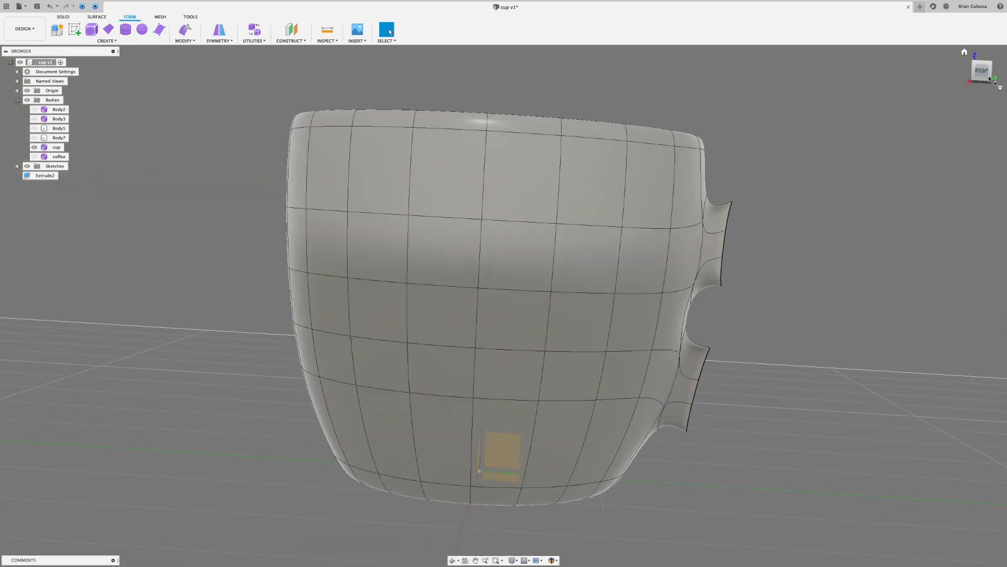
{"action": "mouse_move", "coordinate": [989, 65]}
{"action": "left_mouse_down"}
{"action": "mouse_move", "coordinate": [941, 75]}
{"action": "mouse_move", "coordinate": [960, 92]}
{"action": "mouse_move", "coordinate": [972, 65]}
{"action": "mouse_move", "coordinate": [843, 75]}
{"action": "mouse_move", "coordinate": [905, 120]}
{"action": "mouse_move", "coordinate": [806, 85]}
{"action": "mouse_move", "coordinate": [801, 100]}
{"action": "left_mouse_up"}
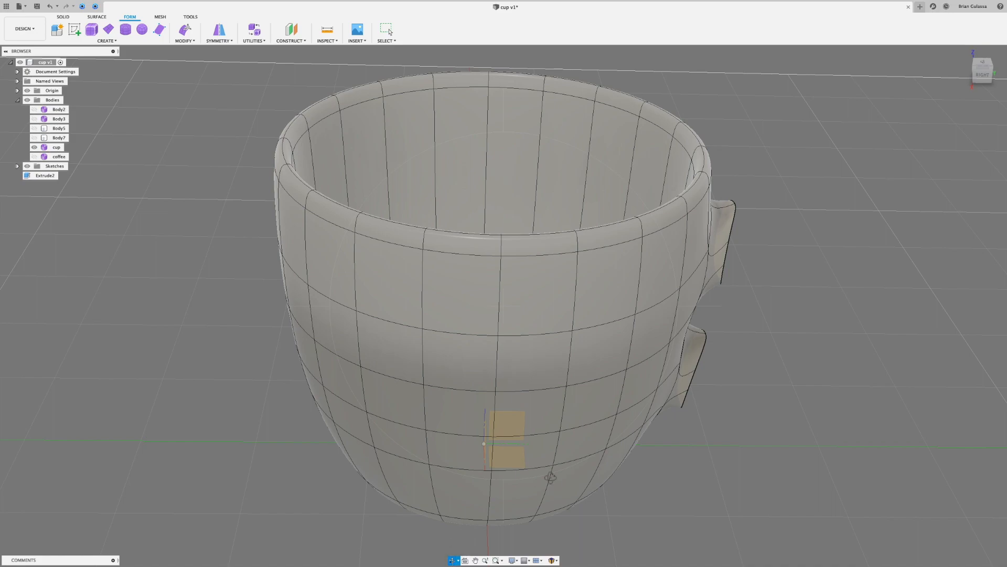
{"action": "mouse_move", "coordinate": [540, 372]}
{"action": "middle_mouse_down", "text": "shift"}
{"action": "mouse_move", "coordinate": [497, 405]}
{"action": "mouse_move", "coordinate": [540, 393]}
{"action": "mouse_move", "coordinate": [519, 340]}
{"action": "mouse_move", "coordinate": [528, 370]}
{"action": "middle_mouse_up", "text": "shift"}
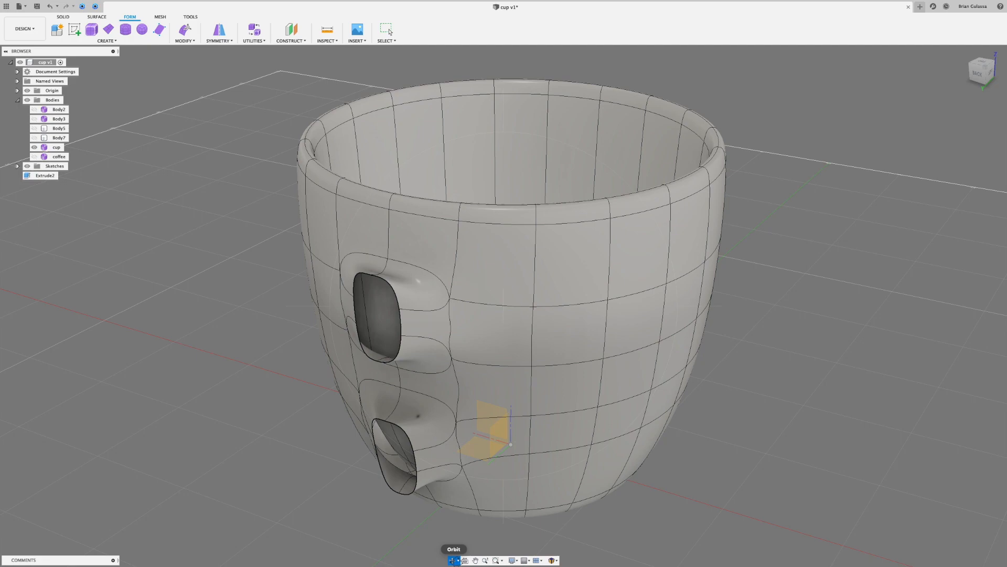
- Choose Free Orbit and rotate around the cup to inspect the handle stubs from several sides
{"action": "left_click", "coordinate": [458, 561]}
{"action": "left_click", "coordinate": [473, 550]}
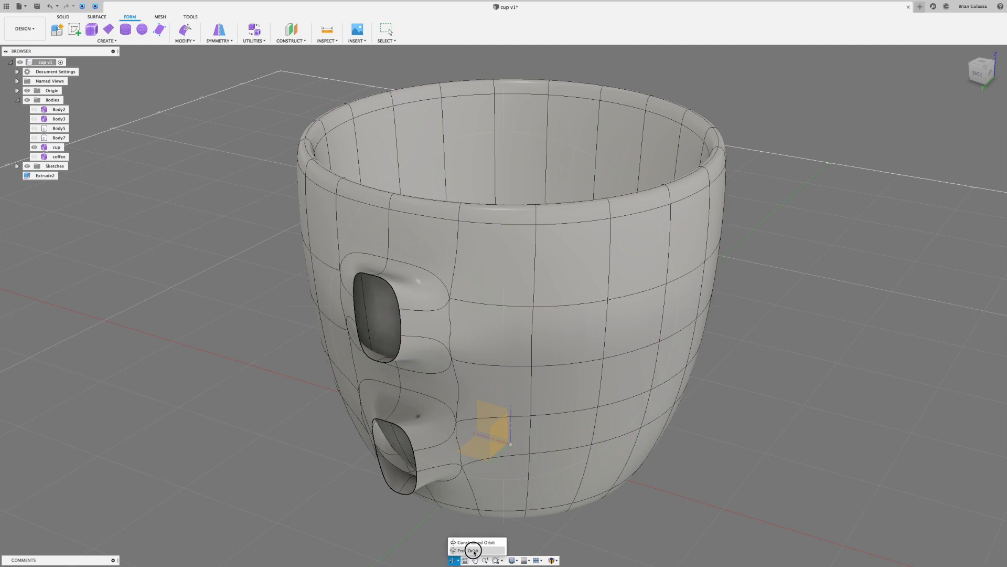
{"action": "left_click_drag", "start_coordinate": [739, 305], "coordinate": [400, 282]}
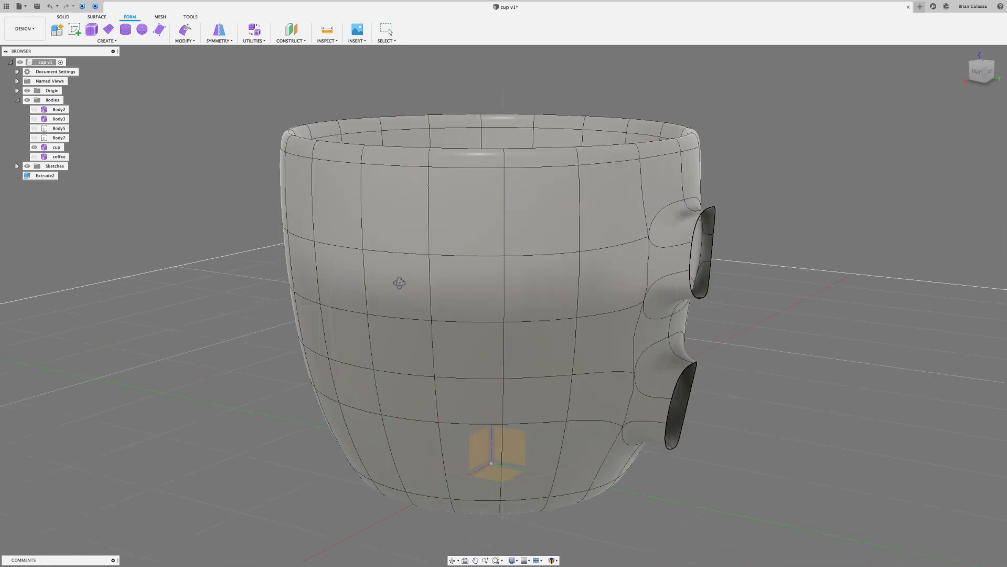
{"action": "middle_click_drag", "start_coordinate": [809, 186], "coordinate": [811, 171], "text": "shift"}
{"action": "middle_click_drag", "start_coordinate": [975, 105], "coordinate": [918, 99], "text": "shift"}
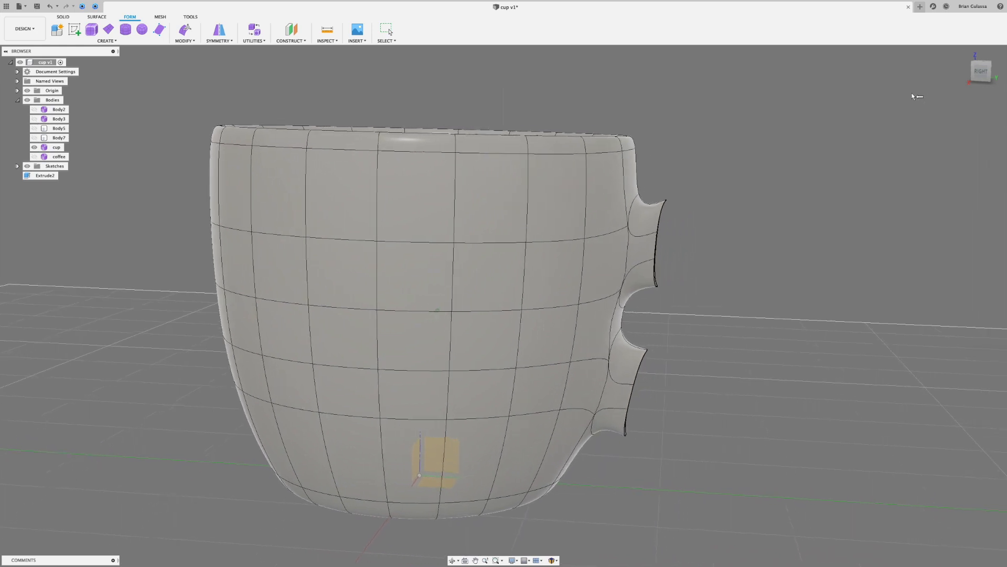
- Compare the cup's flat right view with an angled view and check the camera projection options
{"action": "left_click", "coordinate": [982, 73]}
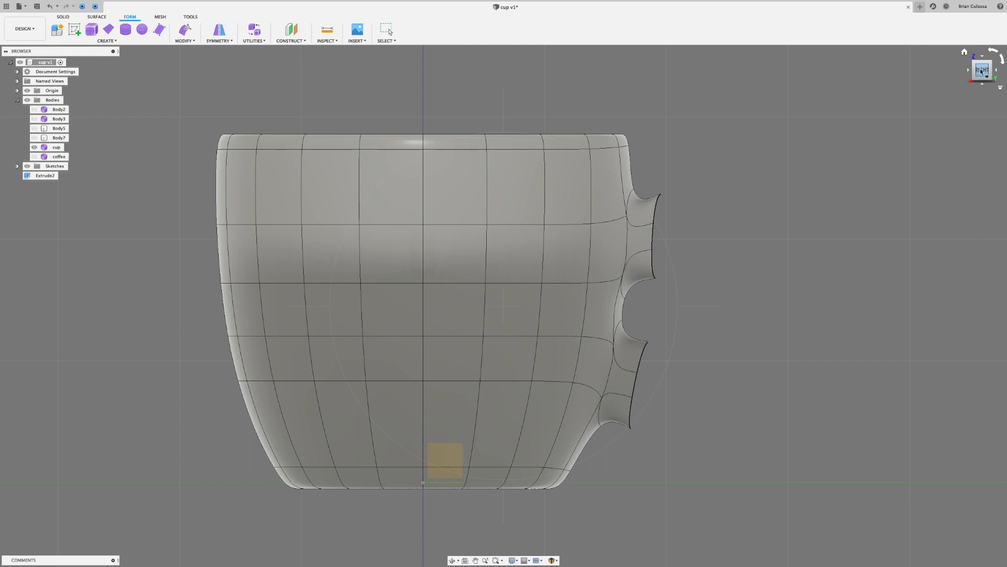
{"action": "left_click_drag", "start_coordinate": [982, 72], "coordinate": [972, 74]}
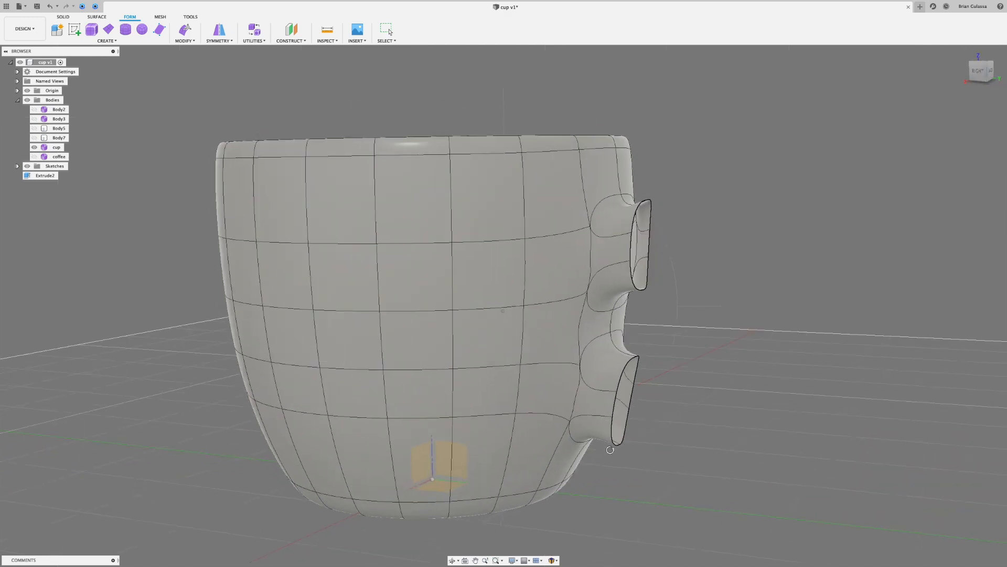
{"action": "left_click", "coordinate": [513, 560]}
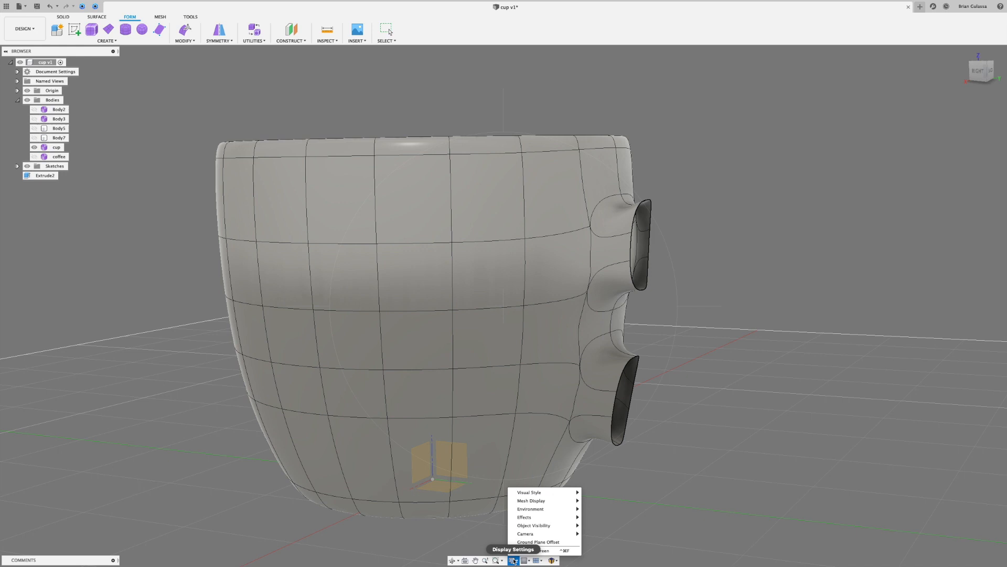
{"action": "mouse_move", "coordinate": [539, 499]}
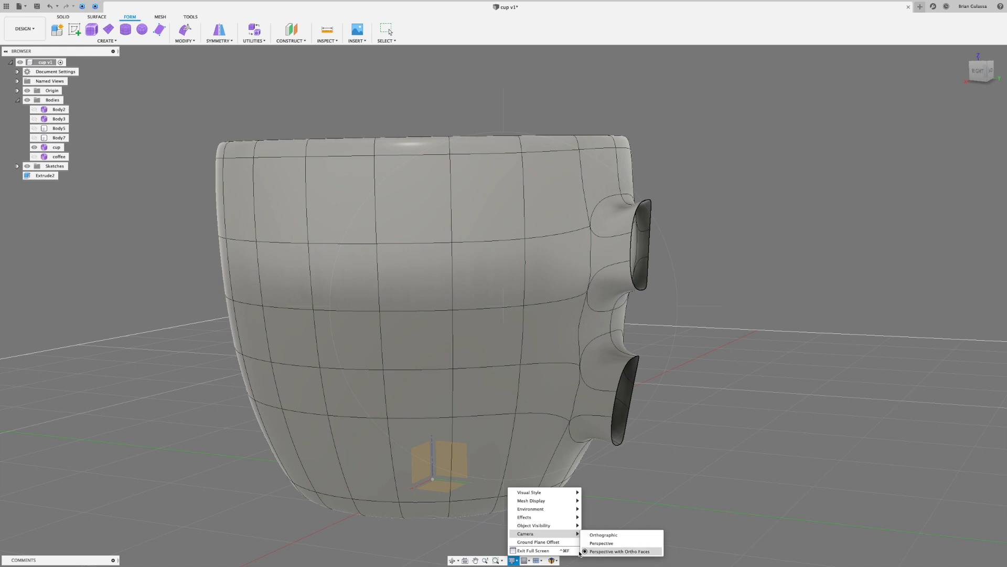
- In the right view, create a four-sided T-Spline face on the vertical origin plane, extending outward from beside the upper stub
{"action": "left_click", "coordinate": [979, 72]}
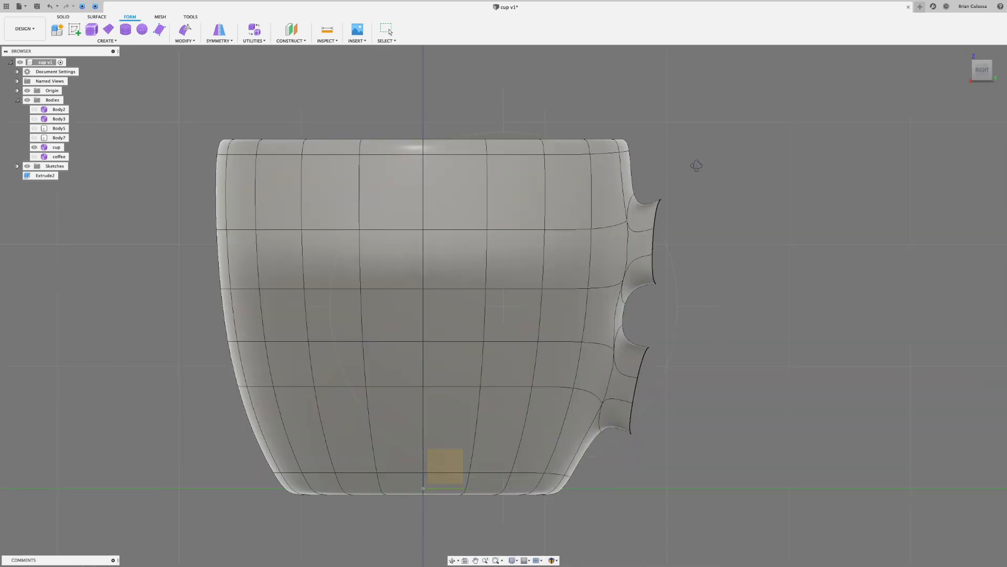
{"action": "left_click", "coordinate": [118, 43]}
{"action": "left_click", "coordinate": [119, 42]}
{"action": "left_click", "coordinate": [121, 41]}
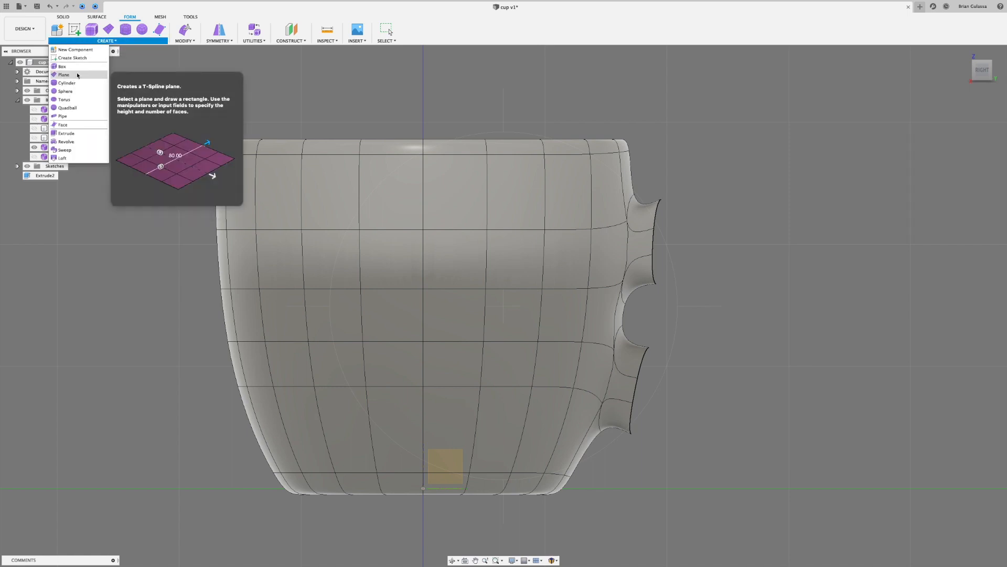
{"action": "left_click", "coordinate": [69, 125]}
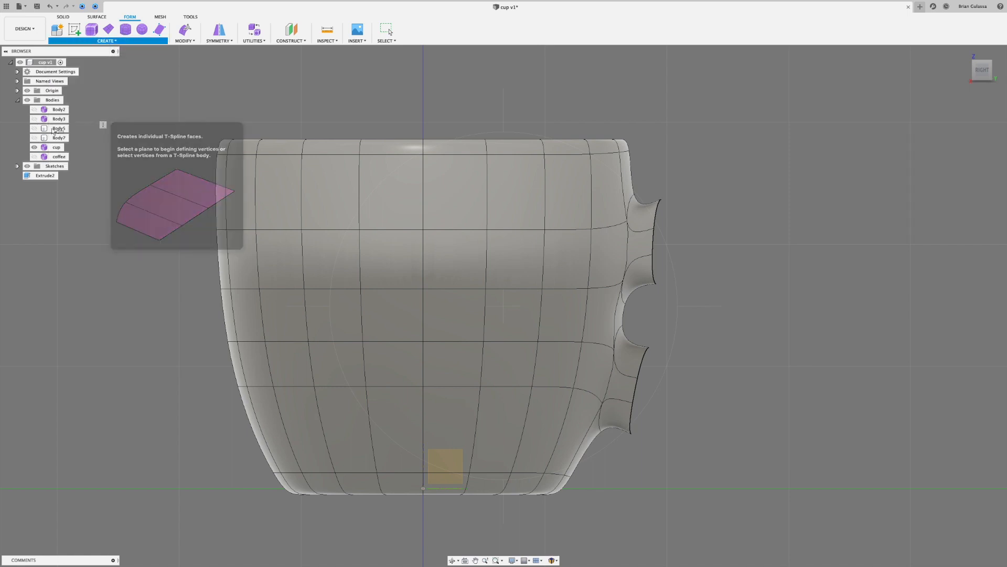
{"action": "left_click_drag", "start_coordinate": [631, 142], "coordinate": [498, 86]}
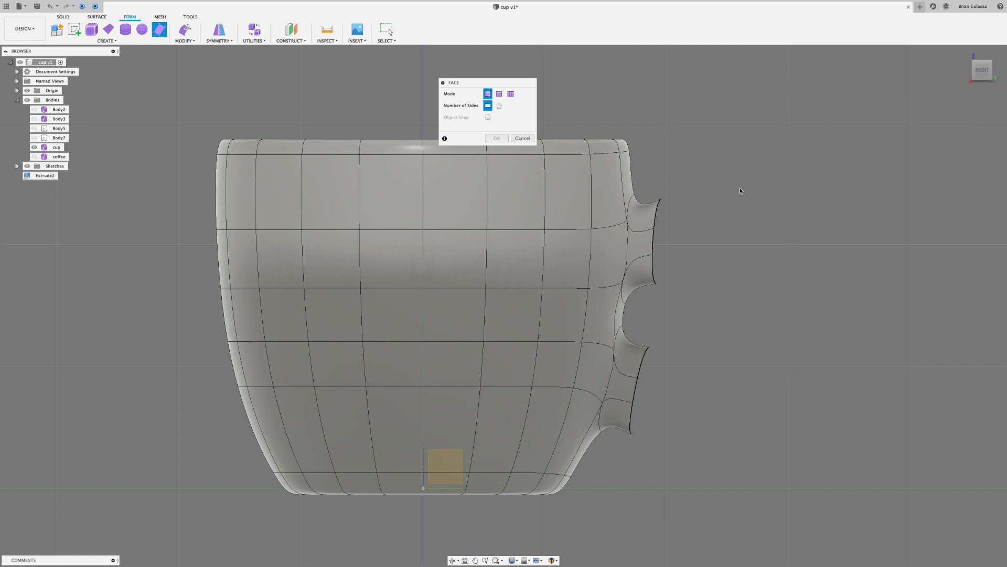
{"action": "left_click_drag", "start_coordinate": [493, 82], "coordinate": [457, 68]}
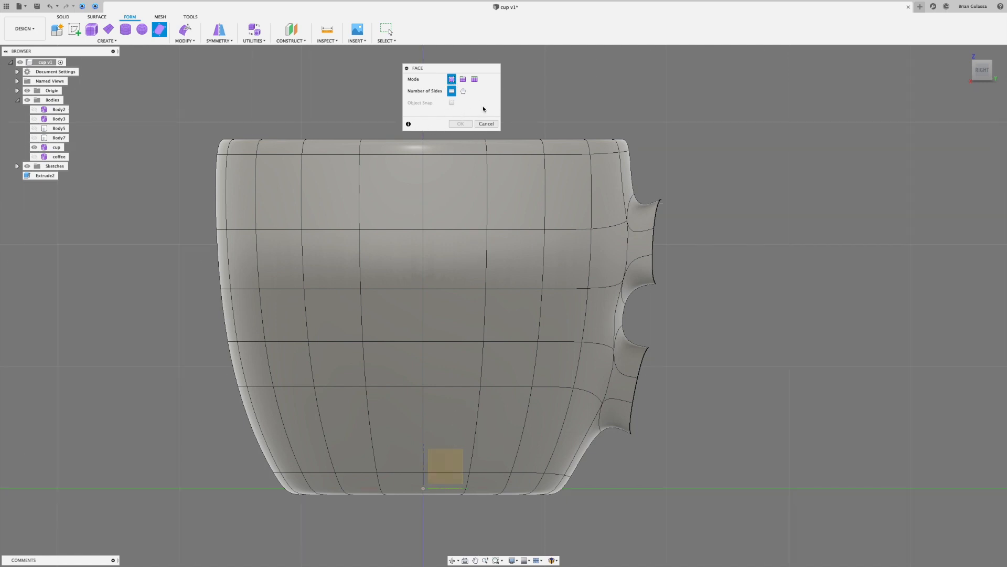
{"action": "left_click", "coordinate": [447, 453]}
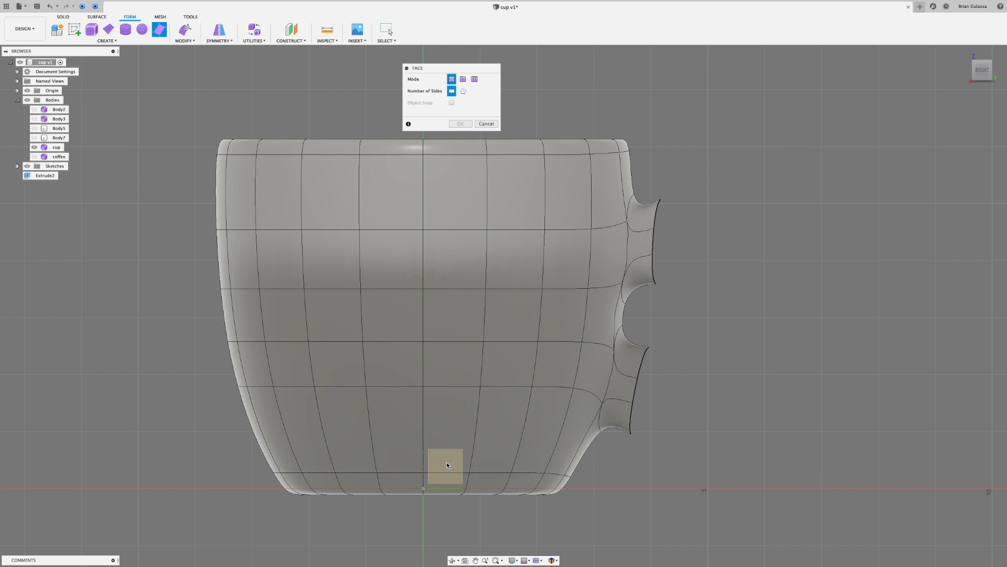
{"action": "left_click", "coordinate": [444, 466]}
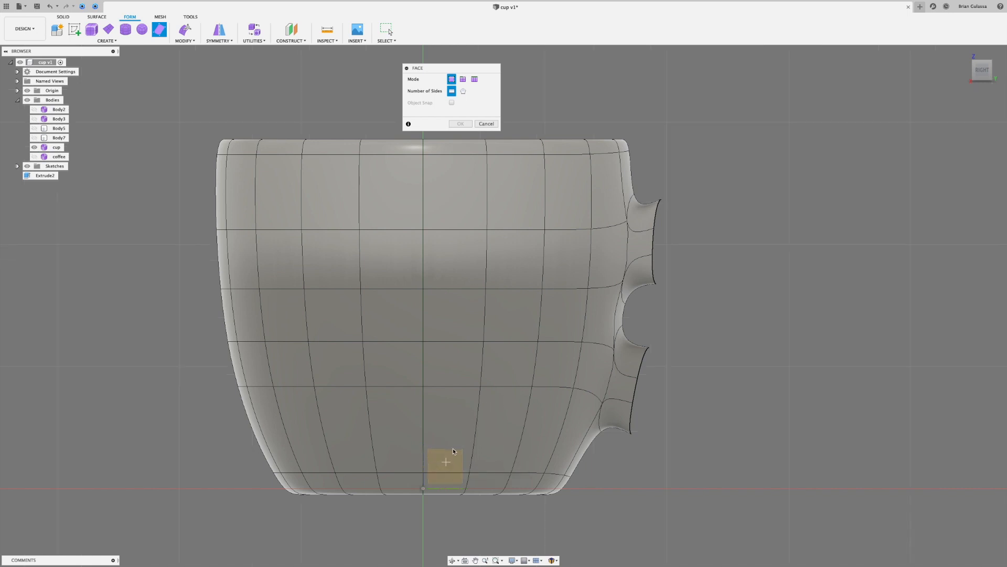
{"action": "left_click", "coordinate": [671, 224]}
{"action": "left_click", "coordinate": [672, 256]}
{"action": "left_click", "coordinate": [780, 242]}
{"action": "left_click", "coordinate": [781, 209]}
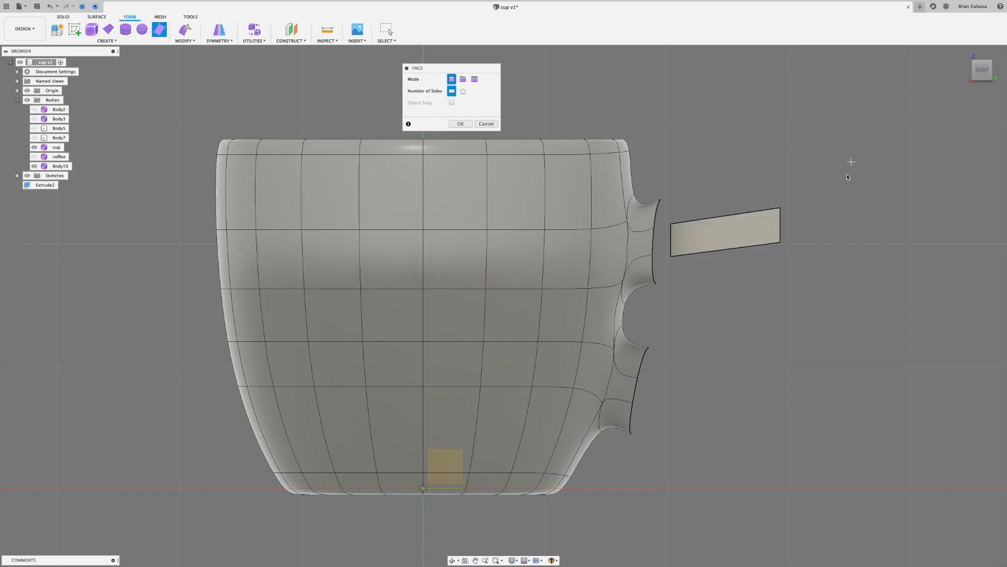
- Add two connected four-sided faces to the handle strip, one for the upper bend and one long face running down the grip
{"action": "left_click", "coordinate": [780, 208]}
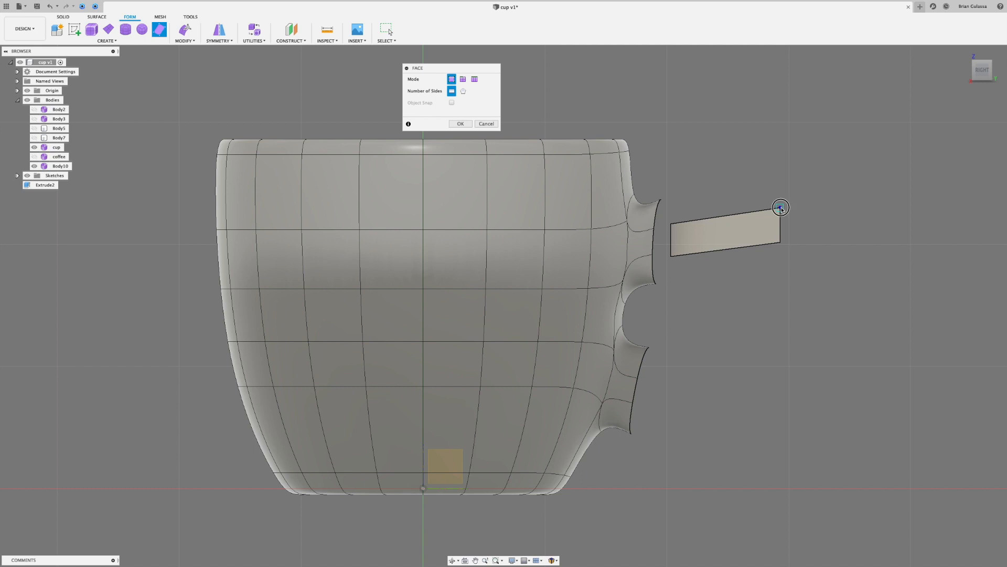
{"action": "left_click", "coordinate": [780, 242]}
{"action": "left_click", "coordinate": [822, 268]}
{"action": "left_click", "coordinate": [850, 247]}
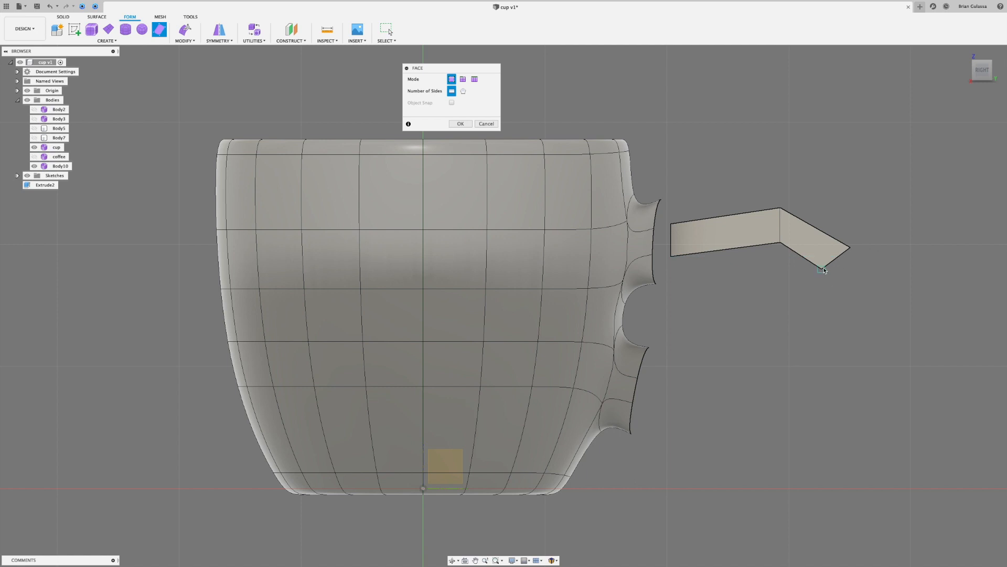
{"action": "left_click", "coordinate": [817, 273]}
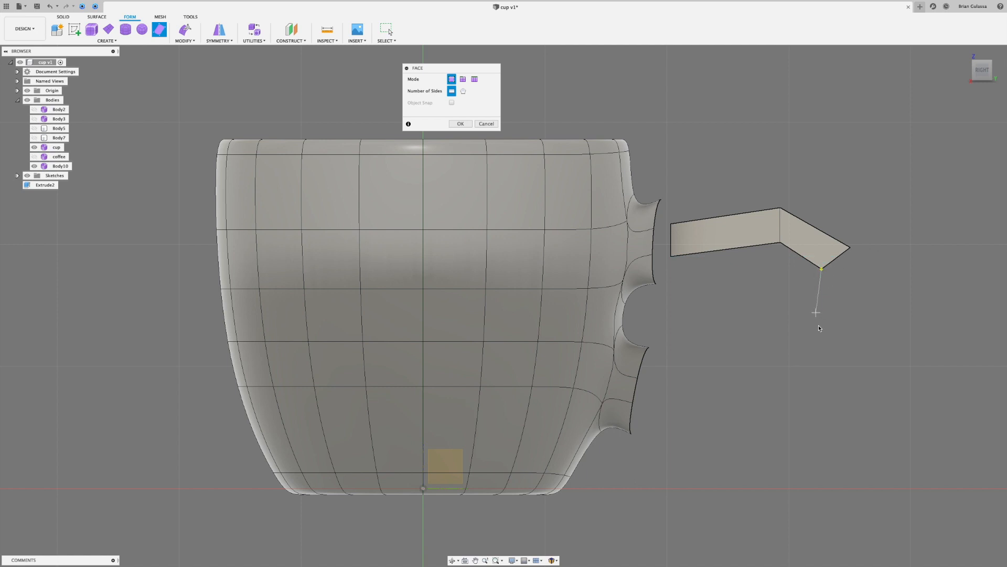
{"action": "left_click", "coordinate": [776, 418]}
{"action": "left_click", "coordinate": [802, 452]}
{"action": "left_click", "coordinate": [851, 248]}
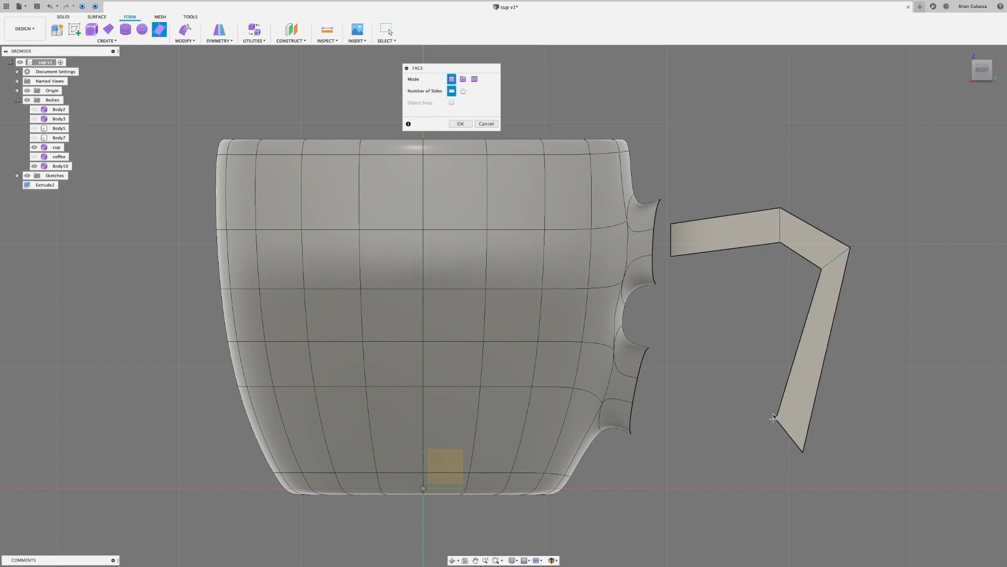
- Add two more connected faces for the lower bend and the arm back toward the lower stub, and finish the Face command
{"action": "left_click", "coordinate": [776, 419]}
{"action": "left_click", "coordinate": [803, 452]}
{"action": "left_click", "coordinate": [750, 469]}
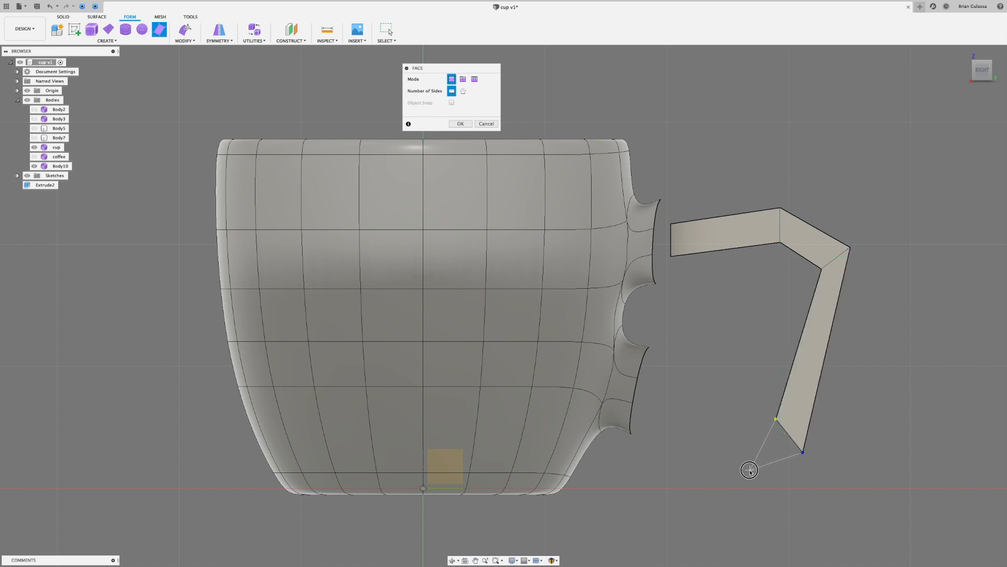
{"action": "left_click", "coordinate": [749, 419]}
{"action": "left_click", "coordinate": [750, 418]}
{"action": "left_click", "coordinate": [751, 470]}
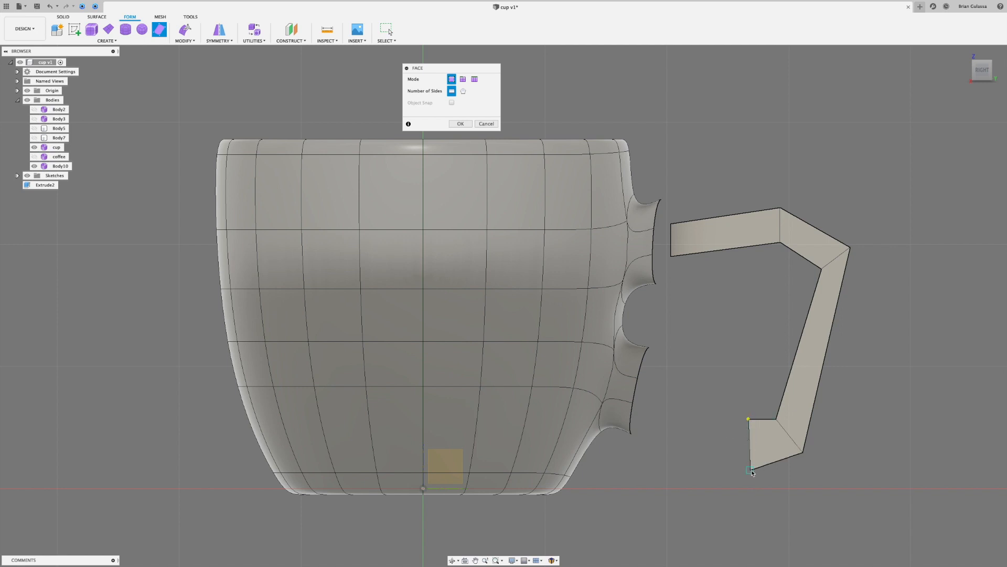
{"action": "left_click", "coordinate": [663, 430]}
{"action": "left_click", "coordinate": [671, 389]}
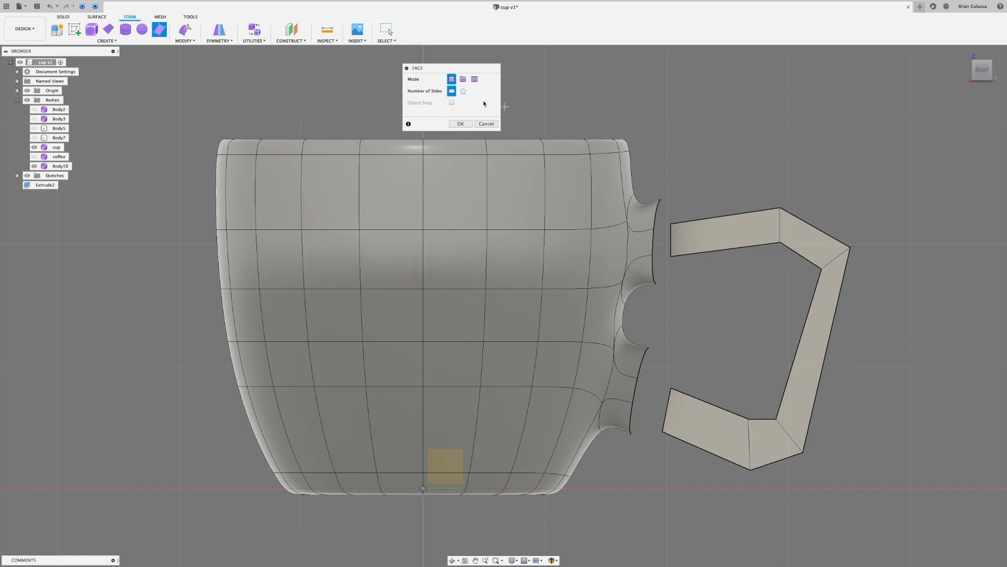
{"action": "key", "text": "Return"}
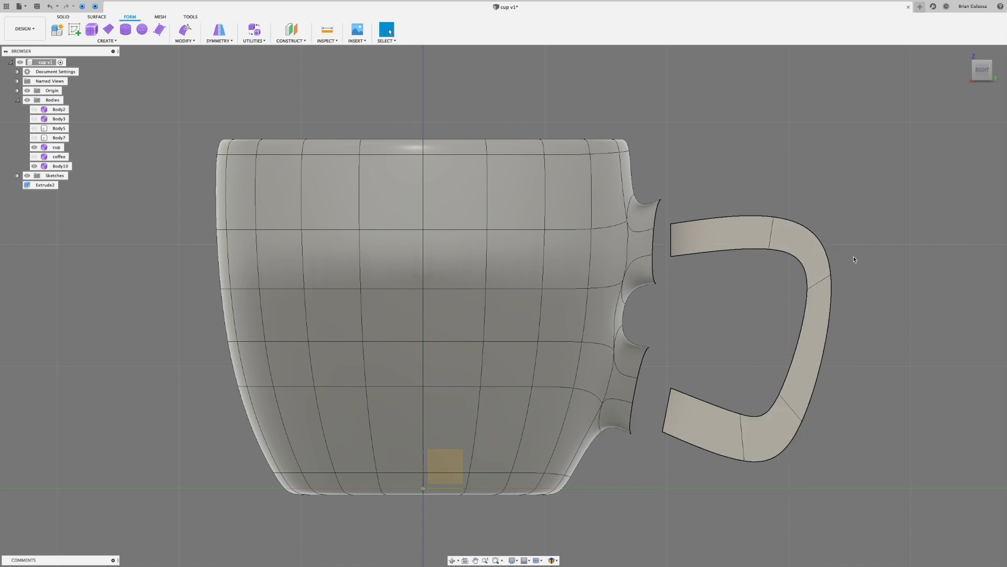
- Switch the new handle face body to box display and clear its face selection
{"action": "middle_click_drag", "start_coordinate": [880, 201], "coordinate": [739, 228], "text": "shift"}
{"action": "left_click", "coordinate": [740, 228]}
{"action": "mouse_move", "coordinate": [808, 202]}
{"action": "middle_mouse_down", "text": "shift"}
{"action": "mouse_move", "coordinate": [811, 188]}
{"action": "mouse_move", "coordinate": [792, 197]}
{"action": "mouse_move", "coordinate": [806, 208]}
{"action": "middle_mouse_up", "text": "shift"}
{"action": "left_click", "coordinate": [732, 238]}
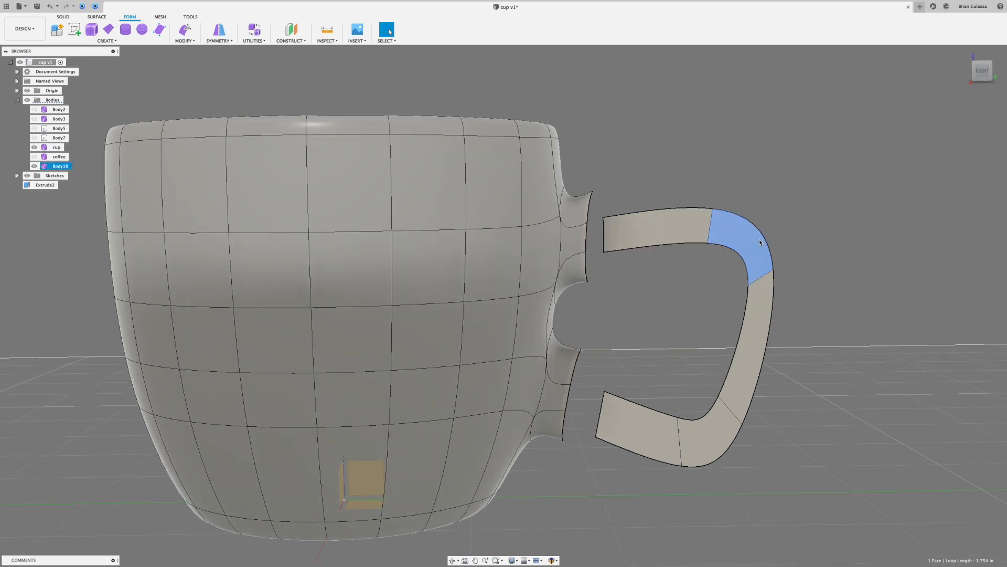
{"action": "key", "text": "ctrl+1"}
{"action": "left_click", "coordinate": [792, 175]}
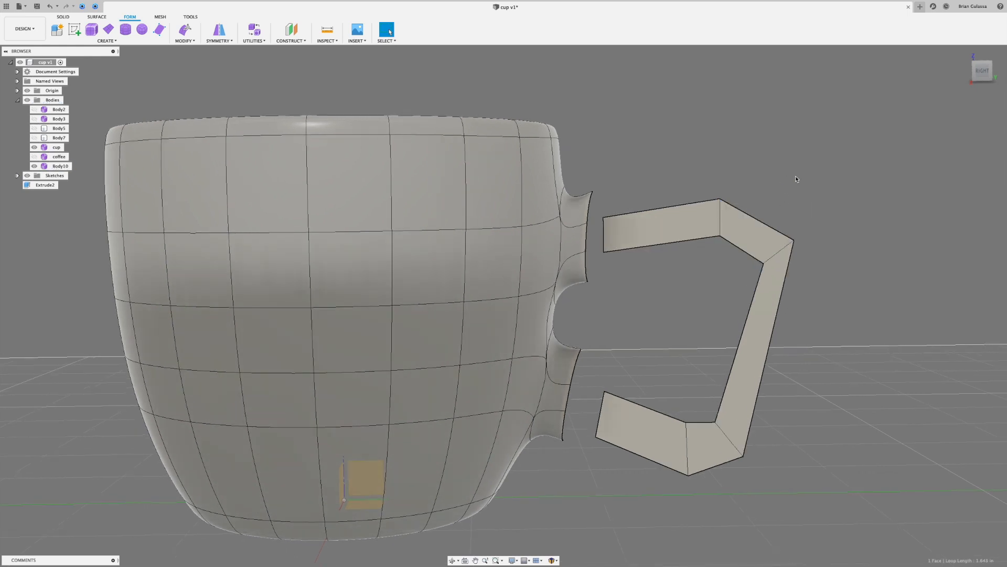
- With Edit Form, move the inner vertices of the handle's upper bend about -0.068, 0.007 in (outer) and -0.021, -0.018 in (next one)
{"action": "left_click", "coordinate": [763, 263]}
{"action": "right_click", "coordinate": [836, 218]}
{"action": "left_click", "coordinate": [859, 208]}
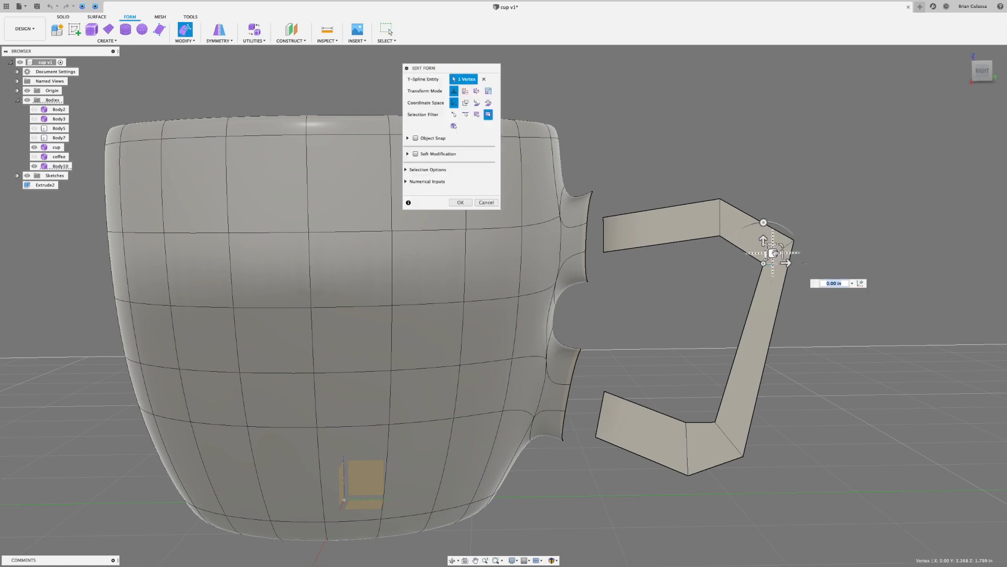
{"action": "scroll", "coordinate": [815, 217], "scroll_direction": "up", "scroll_amount": 1}
{"action": "scroll", "coordinate": [816, 217], "scroll_direction": "up", "scroll_amount": 2}
{"action": "mouse_move", "coordinate": [782, 246]}
{"action": "left_mouse_down"}
{"action": "mouse_move", "coordinate": [772, 243]}
{"action": "mouse_move", "coordinate": [780, 259]}
{"action": "mouse_move", "coordinate": [771, 246]}
{"action": "left_mouse_up"}
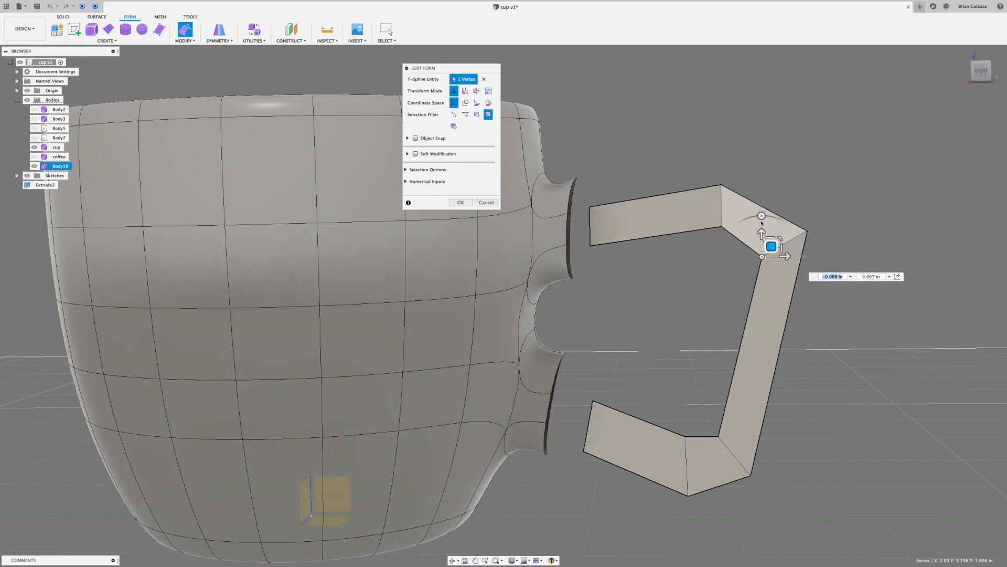
{"action": "left_click", "coordinate": [721, 225]}
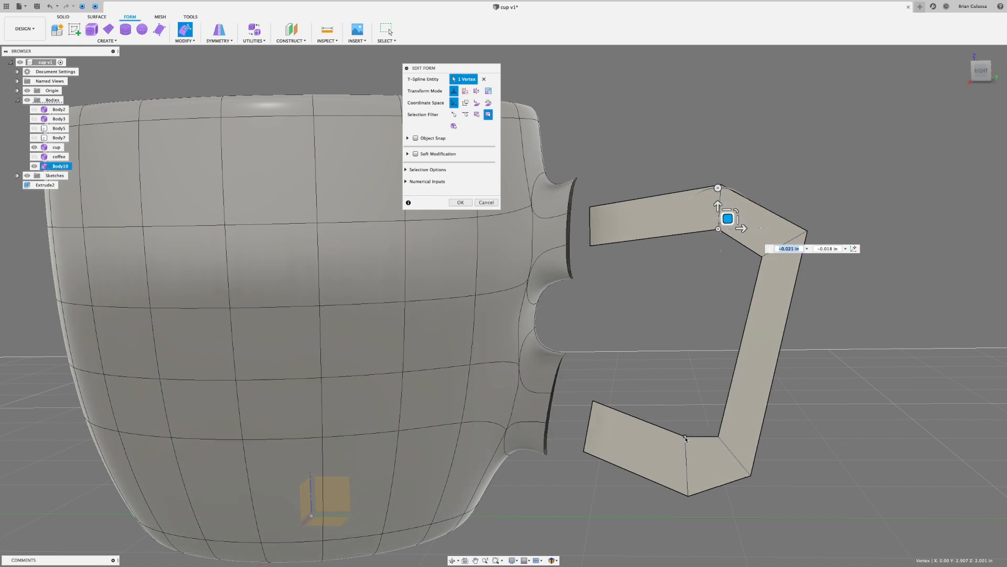
- Move the inner vertex of the handle's lower bend down about 0.06 in and slightly lower the upper corner of its lower end
{"action": "left_click", "coordinate": [685, 456]}
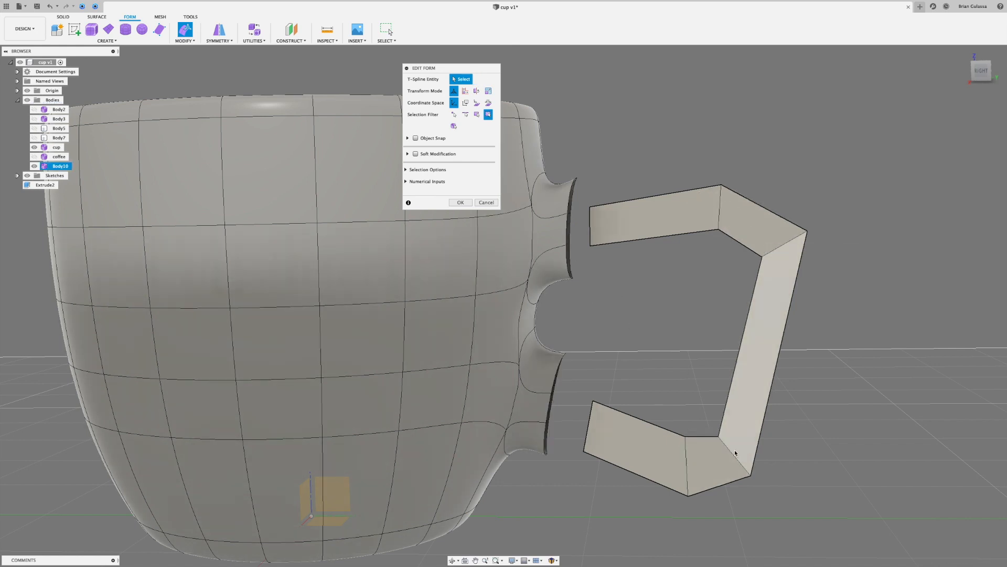
{"action": "left_click", "coordinate": [685, 436]}
{"action": "left_click_drag", "start_coordinate": [686, 414], "coordinate": [685, 424]}
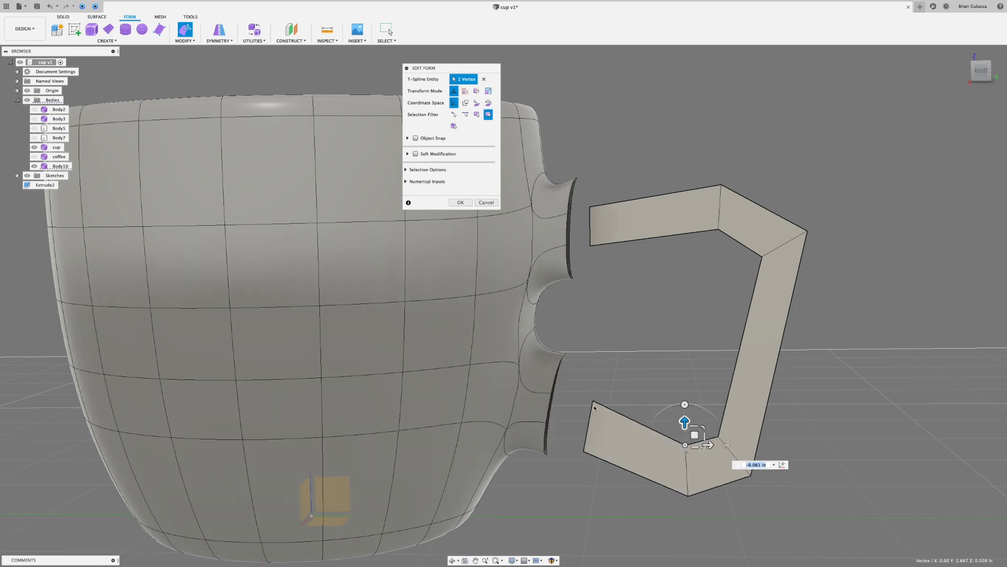
{"action": "left_click", "coordinate": [592, 401]}
{"action": "left_click_drag", "start_coordinate": [592, 379], "coordinate": [591, 387]}
- Nudge the inner vertex of the handle's upper outer corner about 0.012 in toward the cup and finish the form edit
{"action": "scroll", "coordinate": [772, 318], "scroll_direction": "down", "scroll_amount": 2}
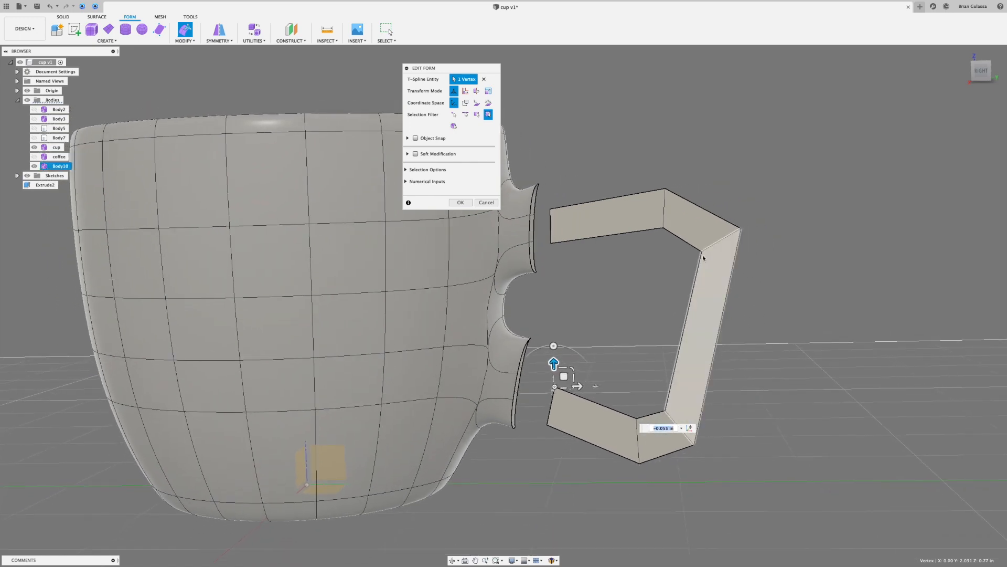
{"action": "left_click", "coordinate": [702, 253]}
{"action": "left_click_drag", "start_coordinate": [713, 241], "coordinate": [712, 240]}
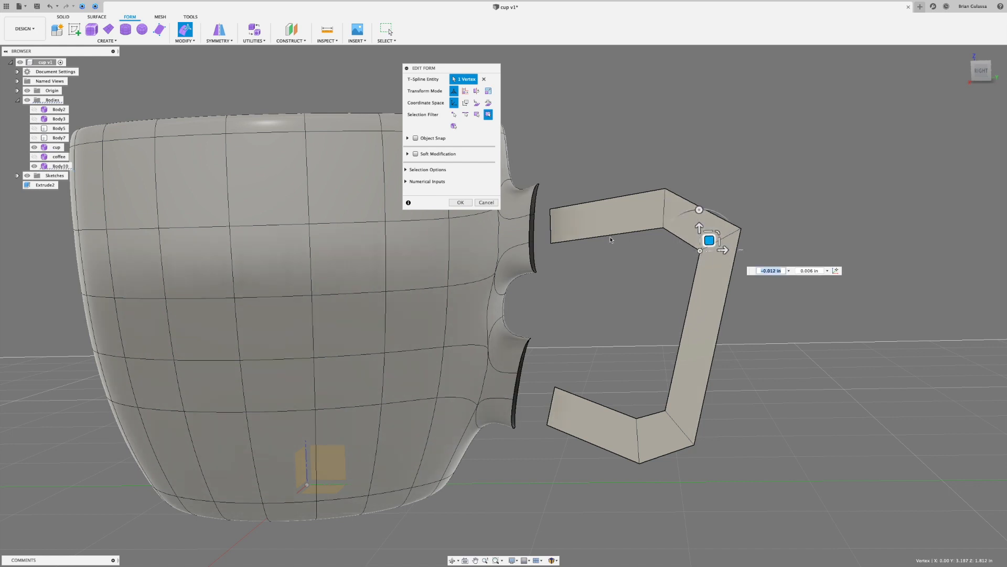
{"action": "left_click", "coordinate": [460, 202]}
- Switch the handle body from box display to smooth display and view the model straight from the right
{"action": "middle_click_drag", "start_coordinate": [614, 304], "coordinate": [617, 301], "text": "shift"}
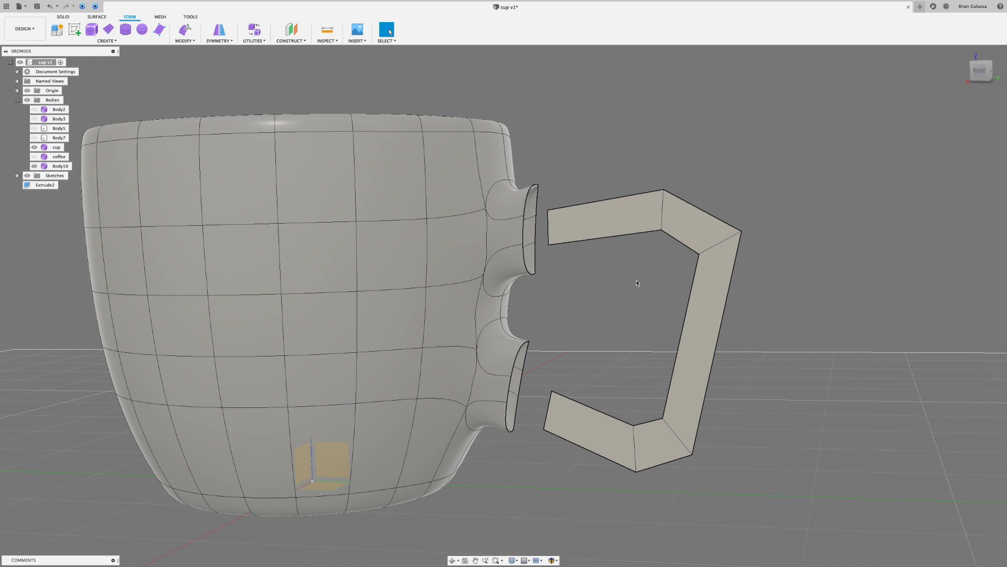
{"action": "left_click", "coordinate": [704, 230]}
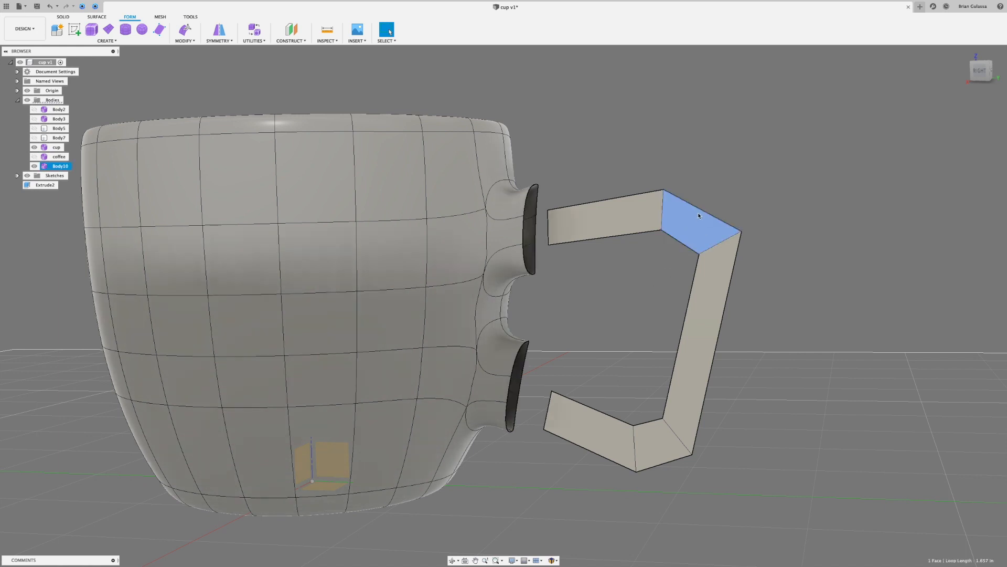
{"action": "key", "text": "alt+3"}
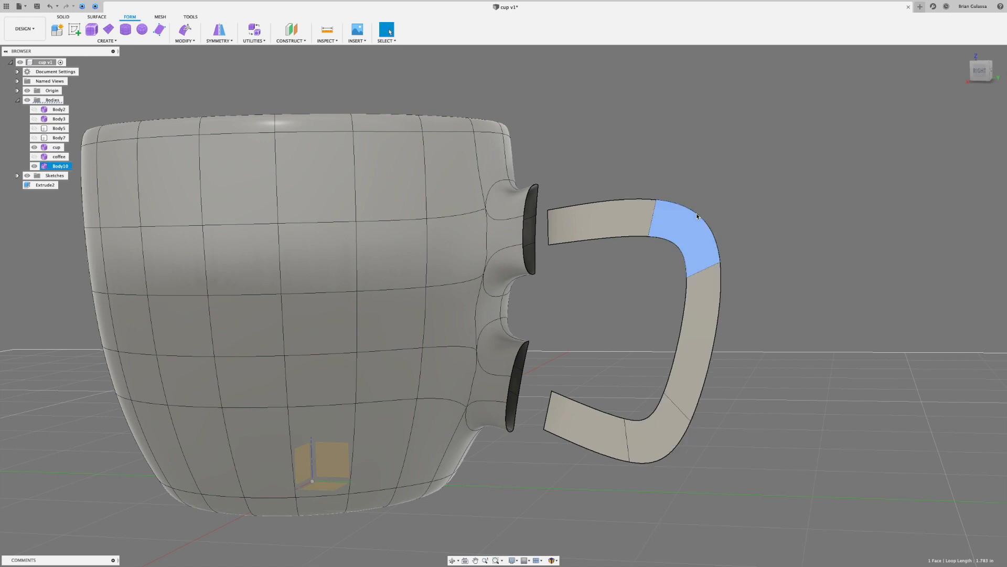
{"action": "left_click", "coordinate": [740, 196]}
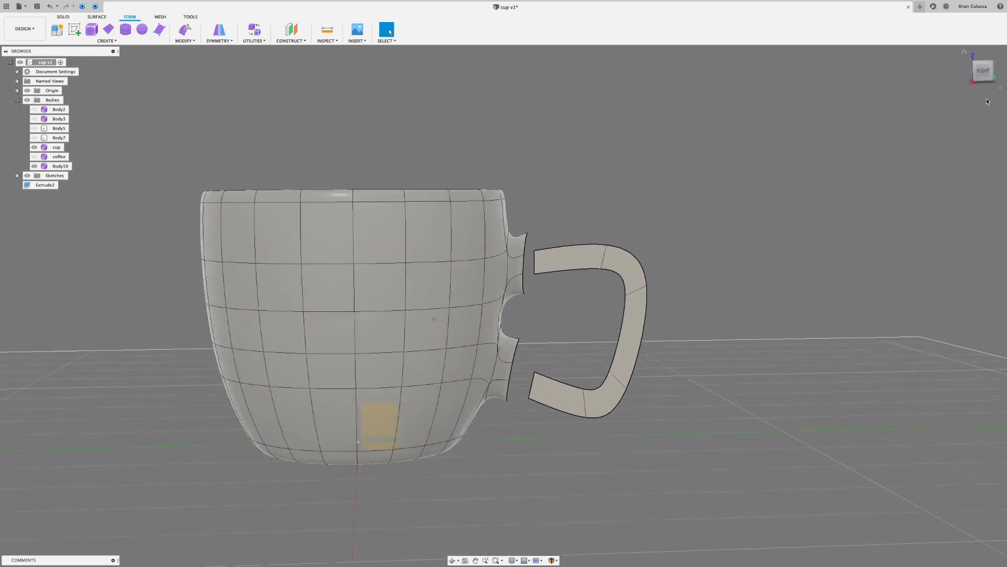
{"action": "left_click", "coordinate": [983, 70]}
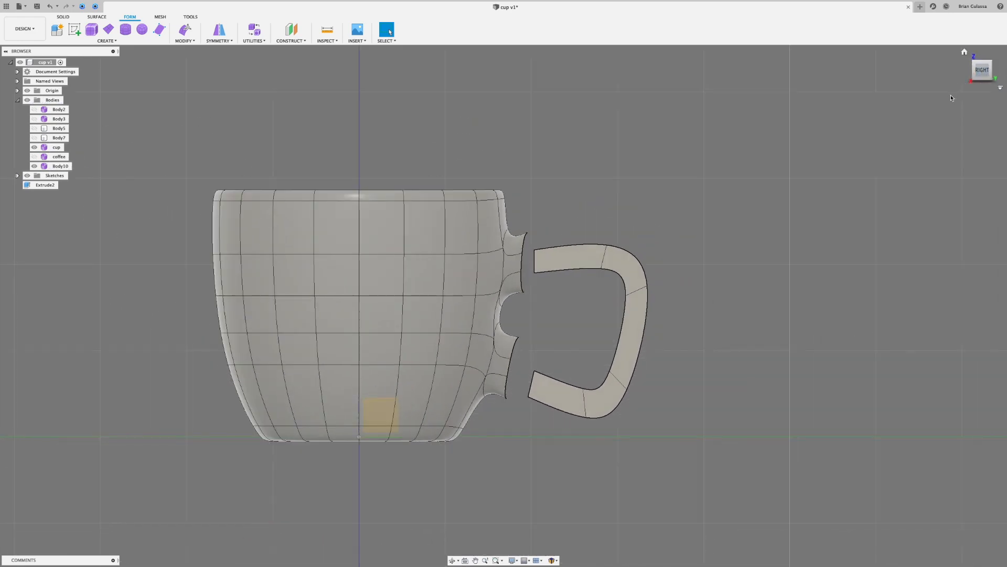
- With Edit Form, move the handle's lower bend face inward and up, and its upper bend face about 0.26 in toward the cup
{"action": "left_click", "coordinate": [606, 401]}
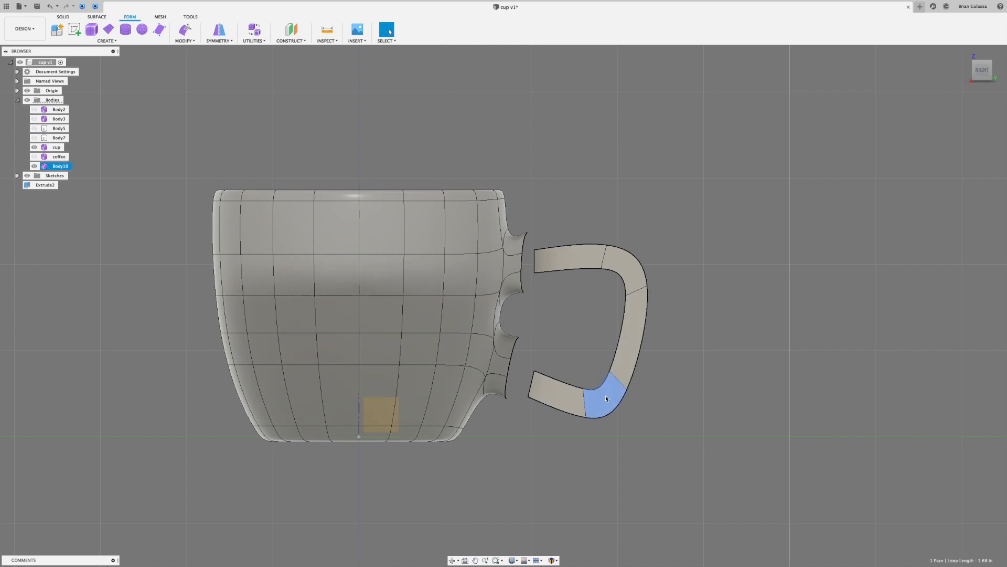
{"action": "right_click", "coordinate": [608, 394]}
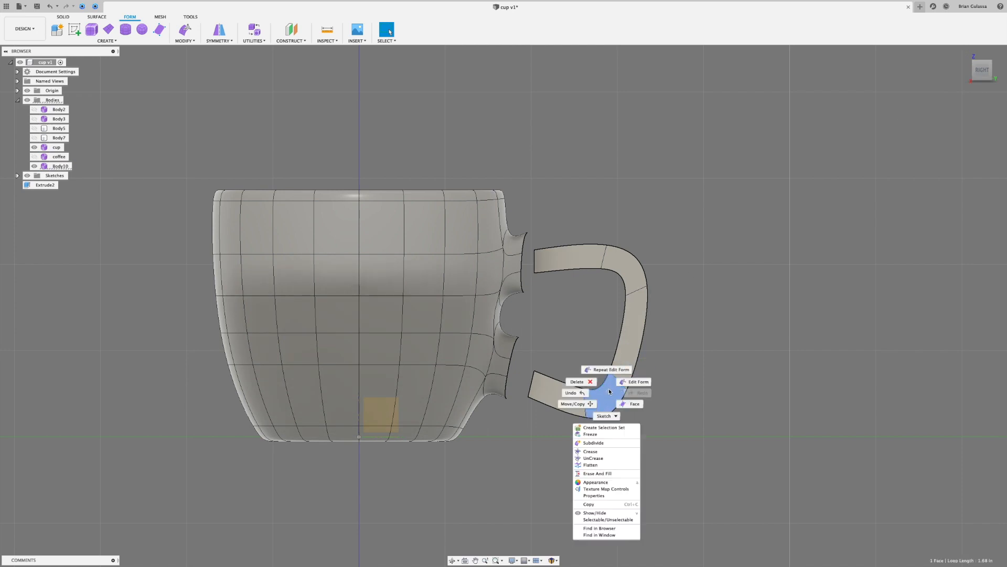
{"action": "left_click", "coordinate": [638, 382]}
{"action": "left_click_drag", "start_coordinate": [609, 385], "coordinate": [590, 369]}
{"action": "left_click", "coordinate": [625, 266]}
{"action": "left_click_drag", "start_coordinate": [629, 267], "coordinate": [603, 258]}
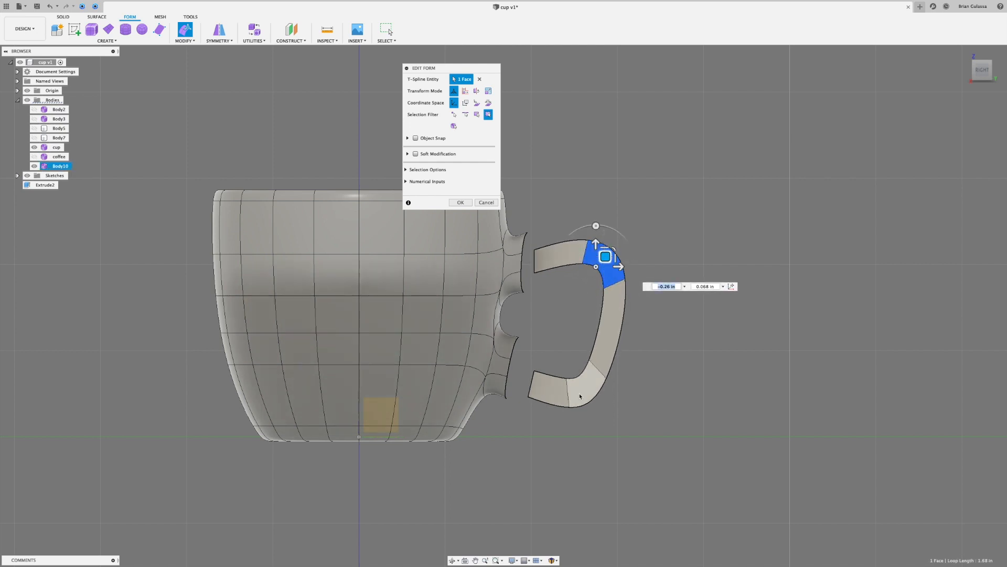
- Move the handle's lower end edge about 0.082 in toward the cup and 0.11 in up, and its upper end edge about 0.055 in toward the cup
{"action": "left_click", "coordinate": [532, 381]}
{"action": "left_click_drag", "start_coordinate": [531, 383], "coordinate": [534, 364]}
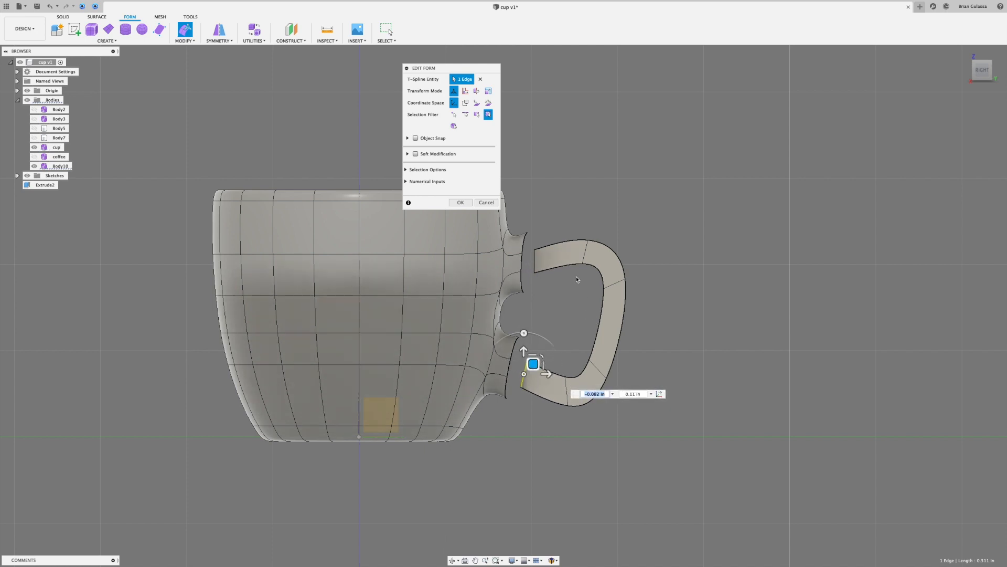
{"action": "left_click", "coordinate": [543, 271]}
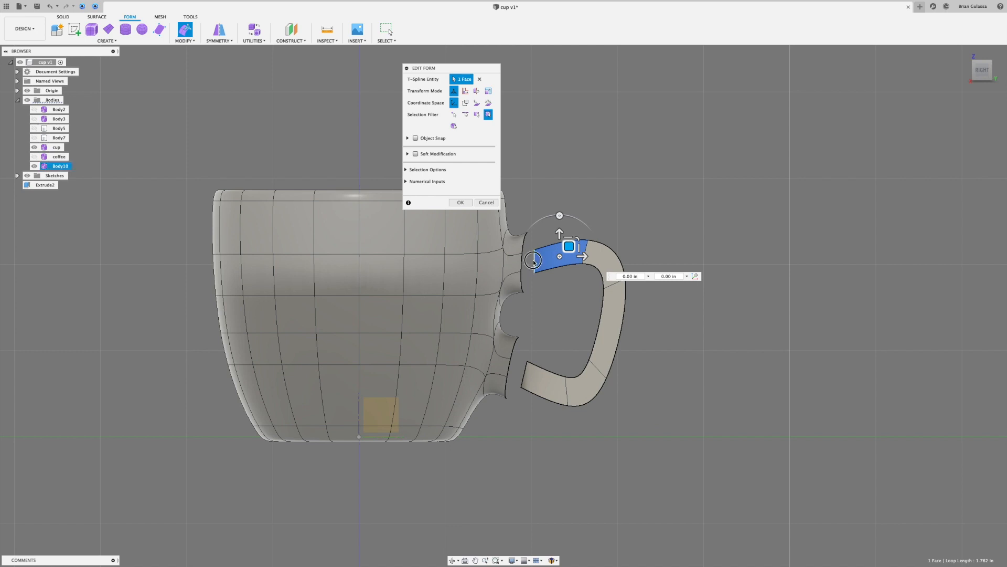
{"action": "left_click_drag", "start_coordinate": [549, 252], "coordinate": [544, 252]}
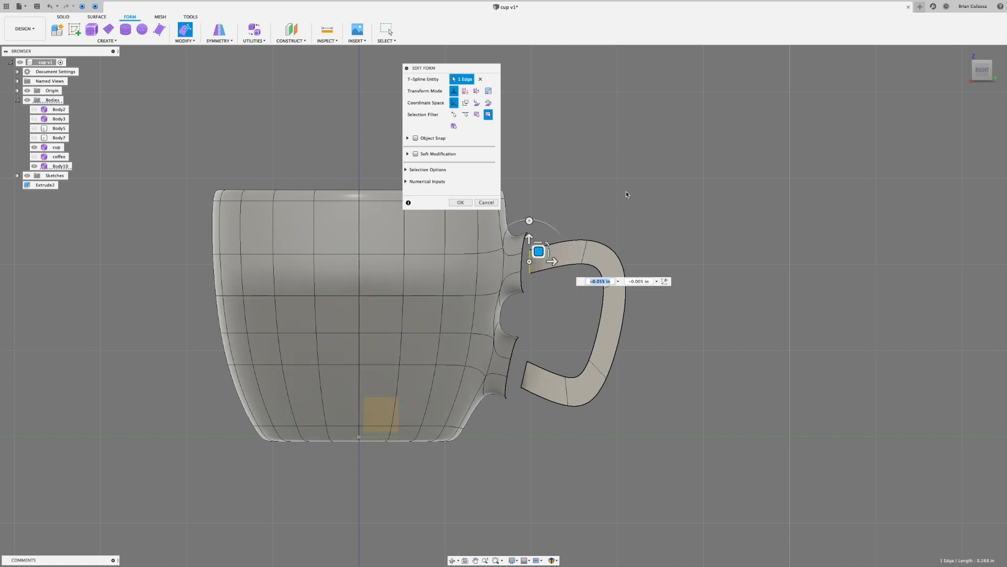
{"action": "left_click", "coordinate": [460, 202]}
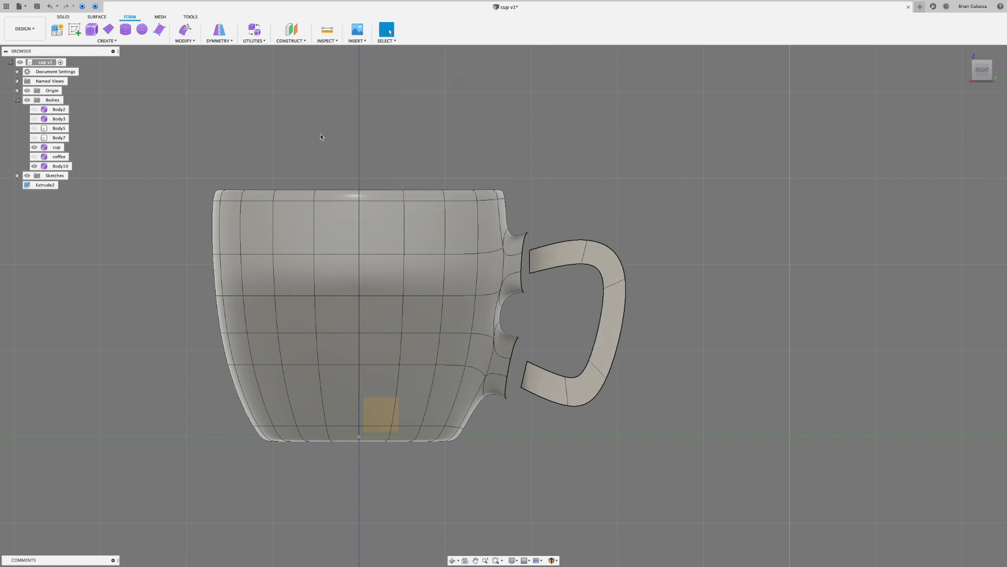
- Use Insert Point in Simple mode to add a cross edge through the middle of the handle's long outer face
{"action": "left_click", "coordinate": [193, 44]}
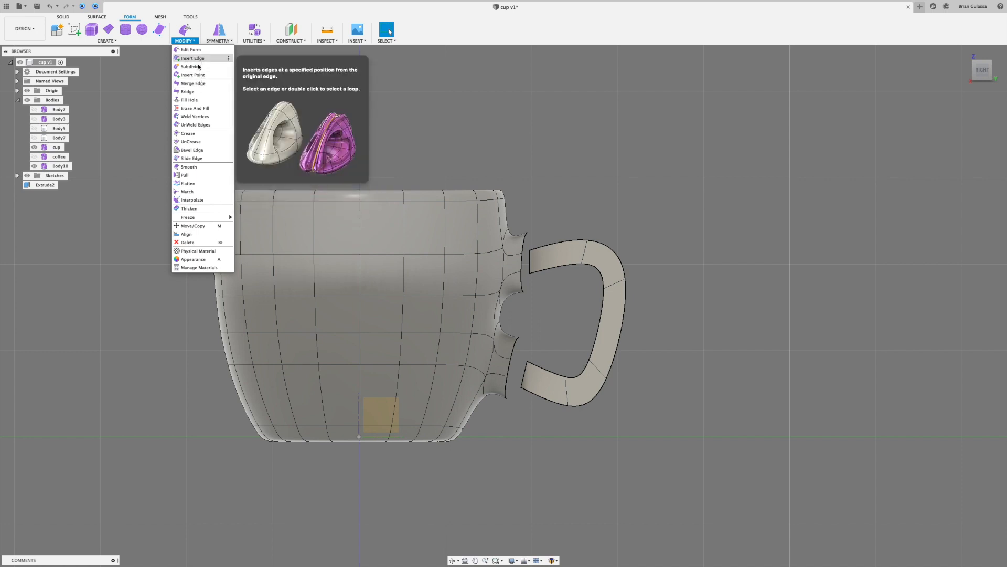
{"action": "key", "text": "Escape"}
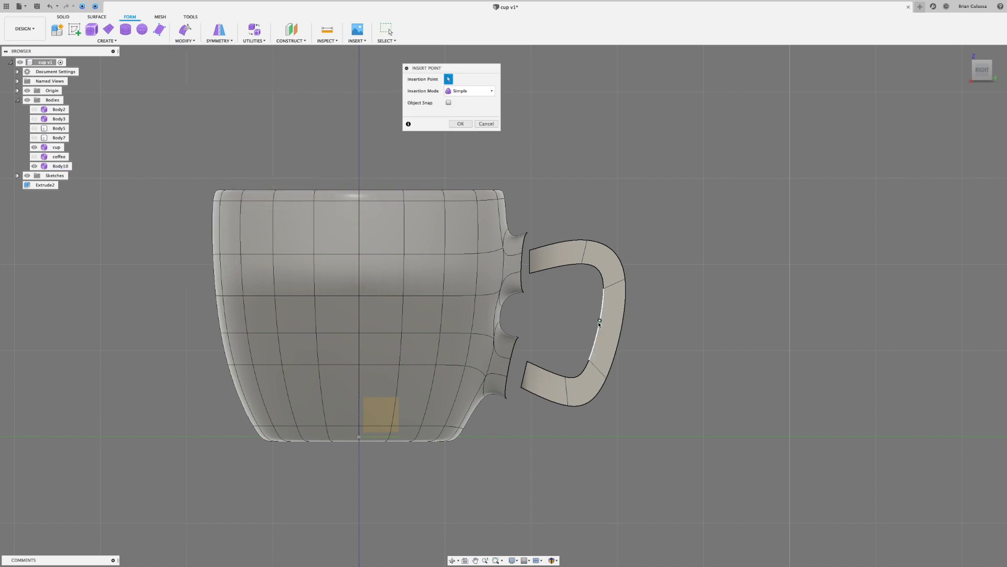
{"action": "left_click", "coordinate": [598, 325]}
{"action": "left_click", "coordinate": [461, 124]}
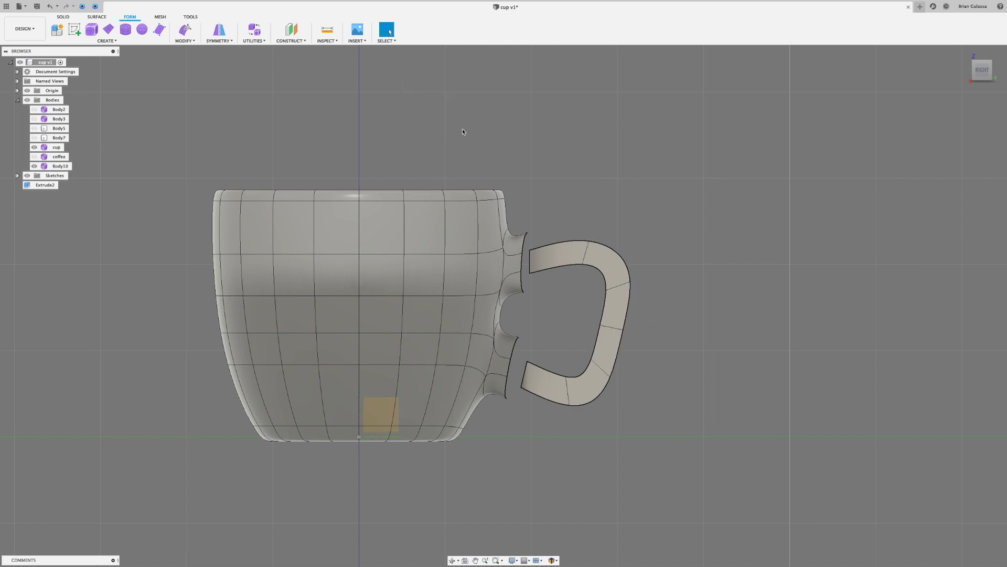
- Clear all selection filters and limit selection to T-Spline Edges
{"action": "left_click", "coordinate": [615, 328]}
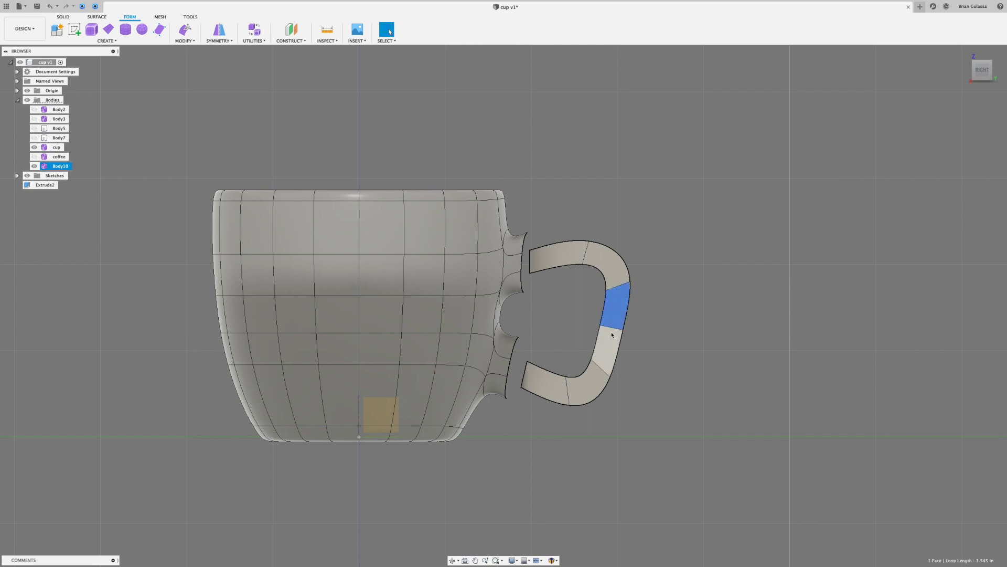
{"action": "left_click", "coordinate": [615, 329]}
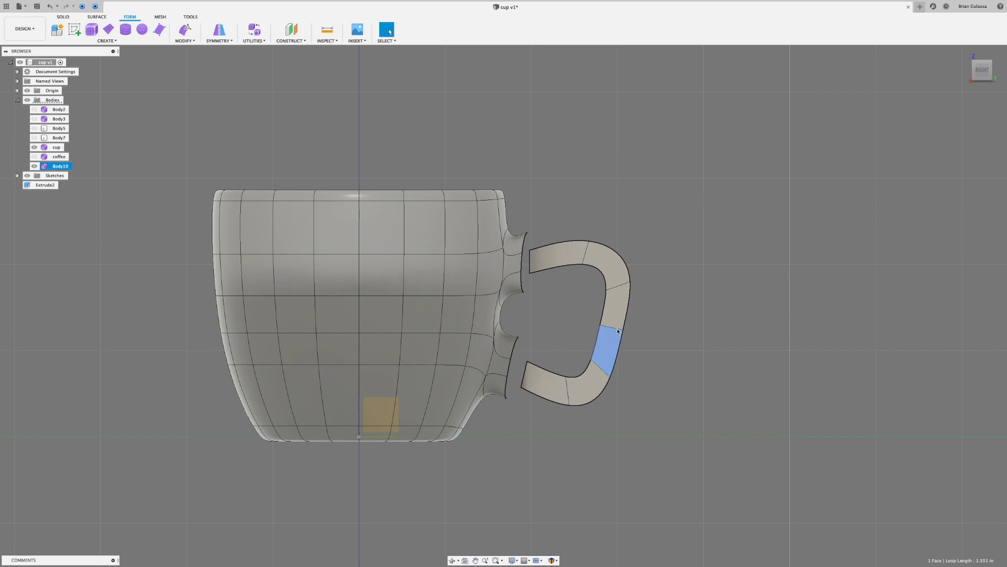
{"action": "left_click", "coordinate": [387, 42]}
{"action": "mouse_move", "coordinate": [409, 108]}
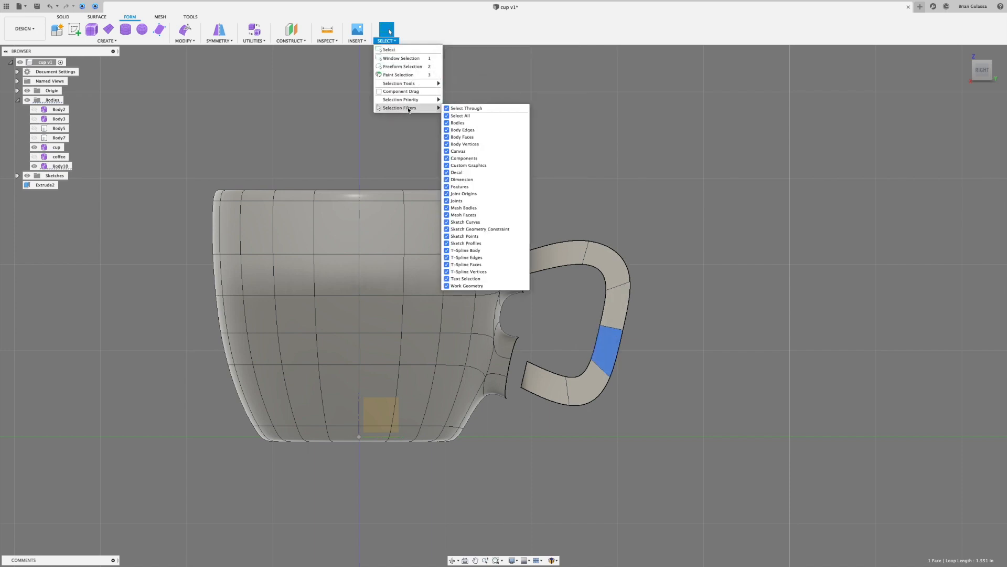
{"action": "left_click", "coordinate": [447, 116]}
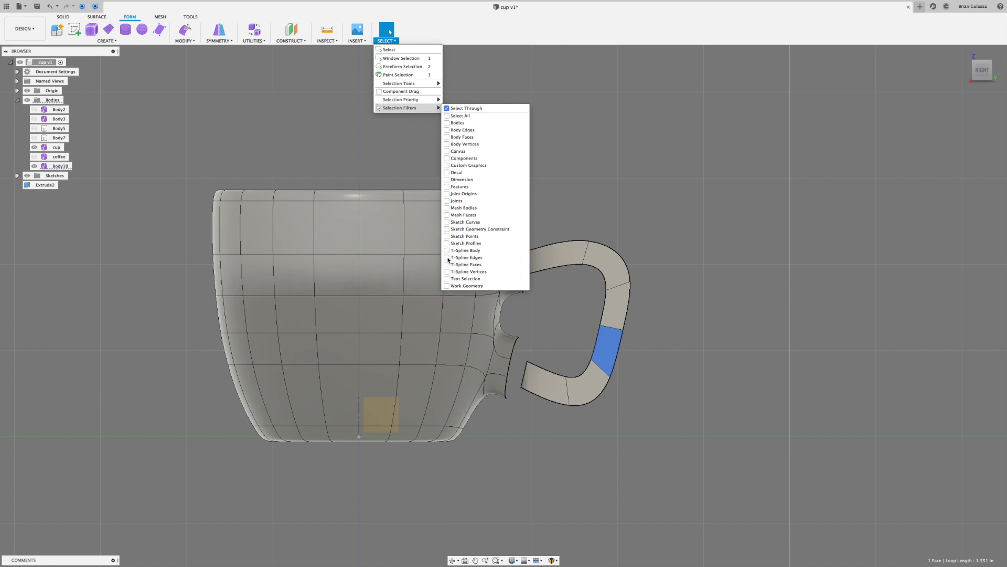
{"action": "left_click", "coordinate": [654, 221]}
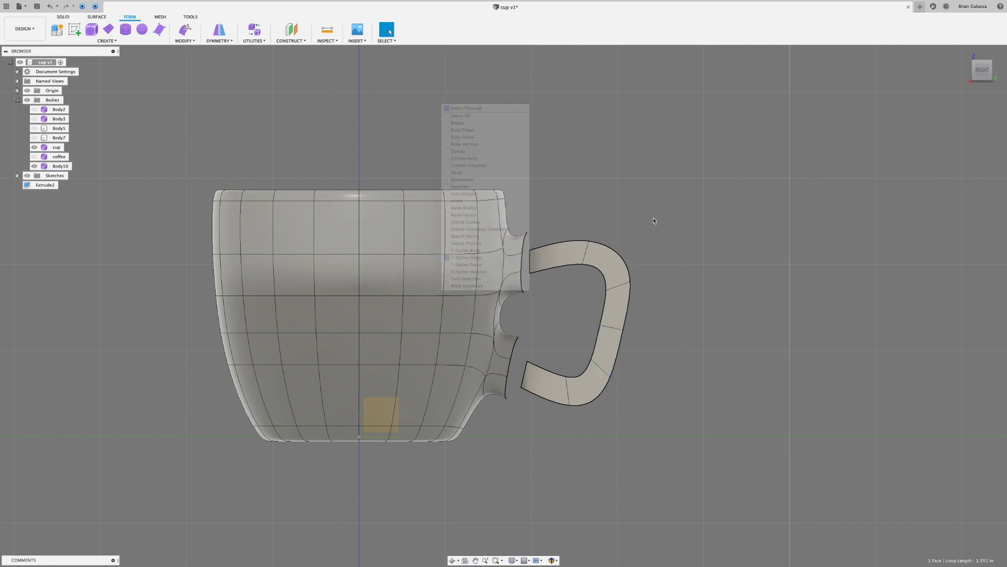
- With Edit Form, move the handle's new middle edge about 0.082 in outward and 0.027 in down
{"action": "left_click", "coordinate": [610, 328]}
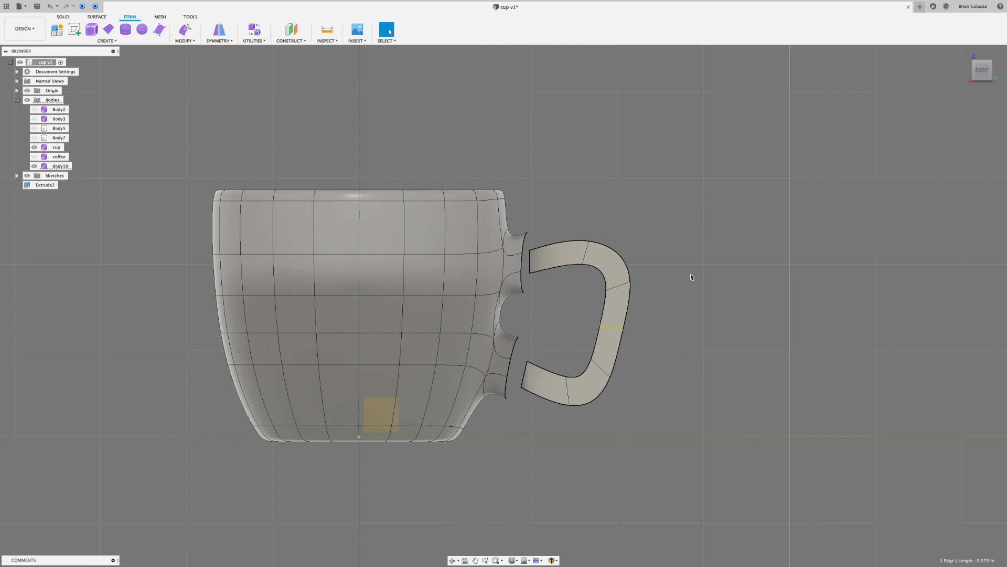
{"action": "right_click", "coordinate": [691, 274]}
{"action": "left_click", "coordinate": [702, 269]}
{"action": "left_click_drag", "start_coordinate": [622, 318], "coordinate": [630, 322]}
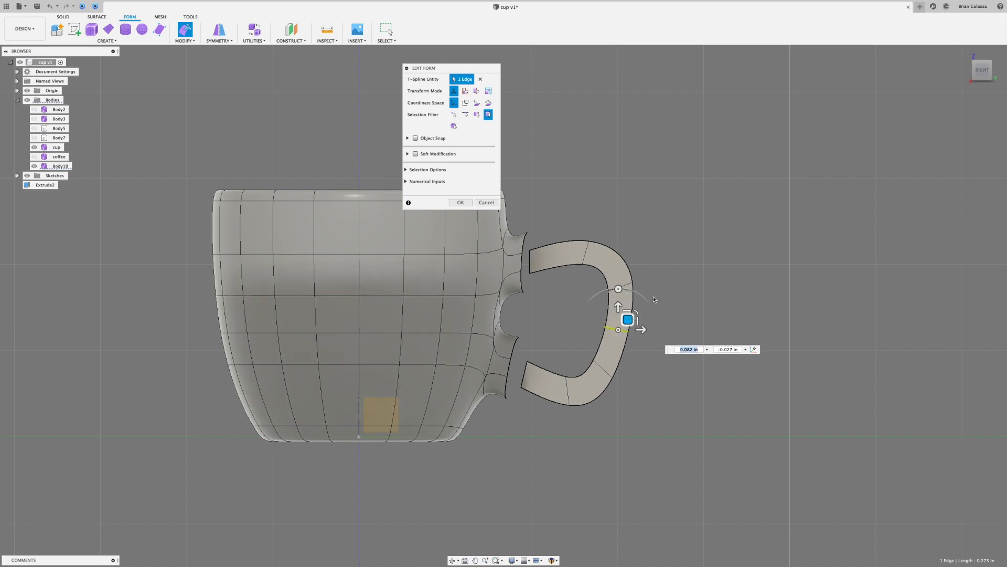
{"action": "left_click", "coordinate": [461, 203]}
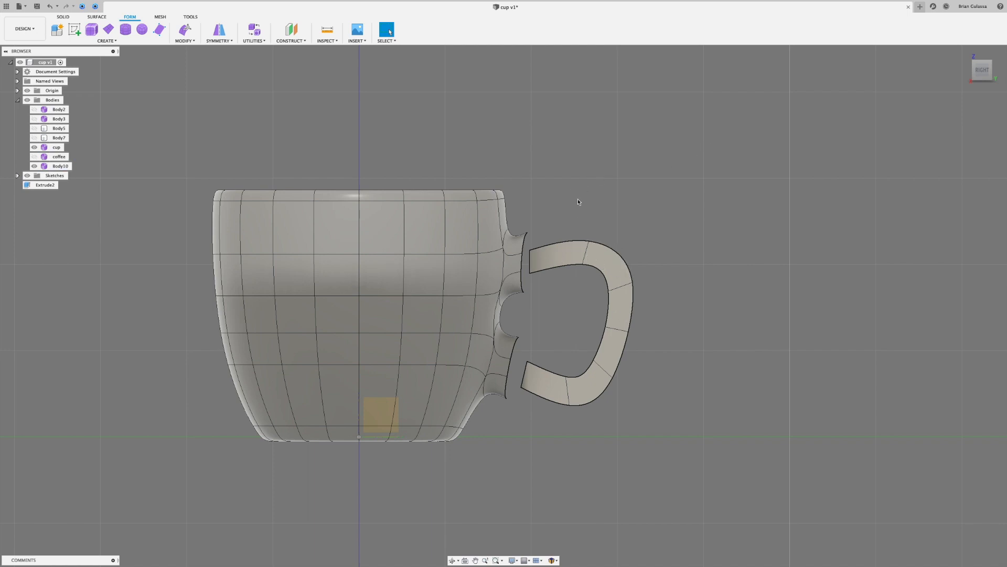
- Start a T-spline Extrude and pick all faces of the flat handle strip as its profile
{"action": "middle_click_drag", "start_coordinate": [593, 188], "coordinate": [567, 194], "text": "shift"}
{"action": "middle_click_drag", "start_coordinate": [198, 158], "coordinate": [179, 171], "text": "shift"}
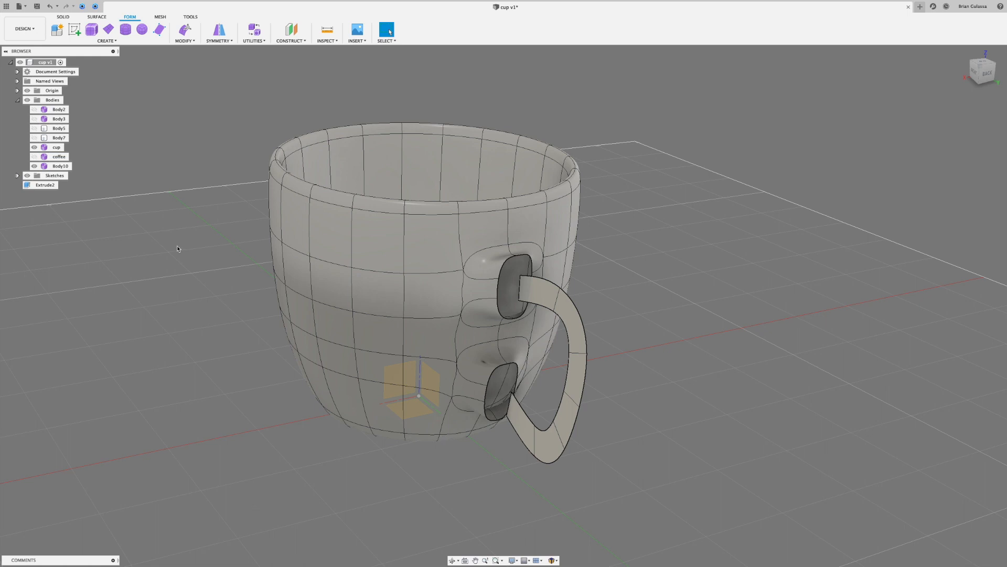
{"action": "middle_click_drag", "start_coordinate": [178, 249], "coordinate": [612, 265], "text": "shift"}
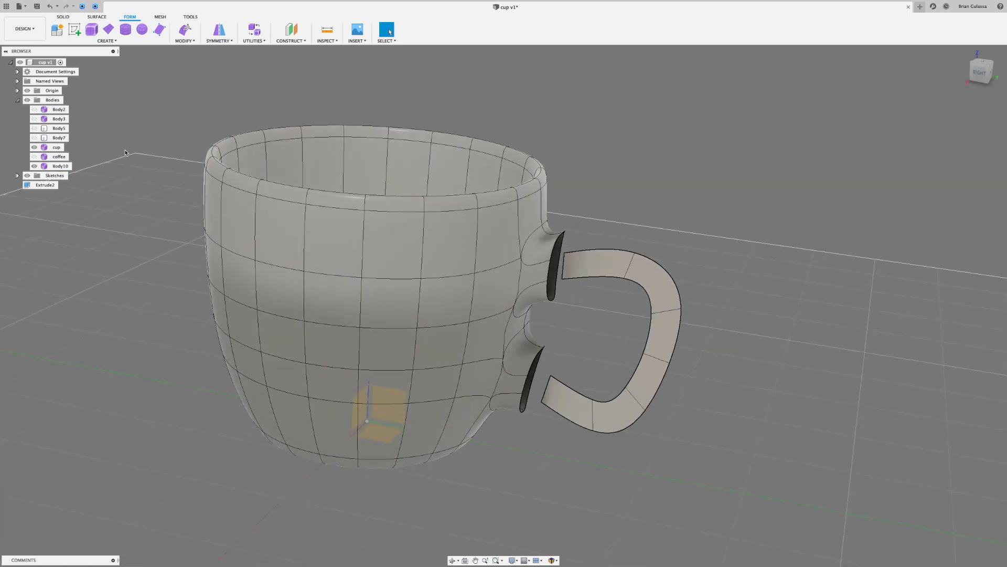
{"action": "left_click", "coordinate": [118, 41]}
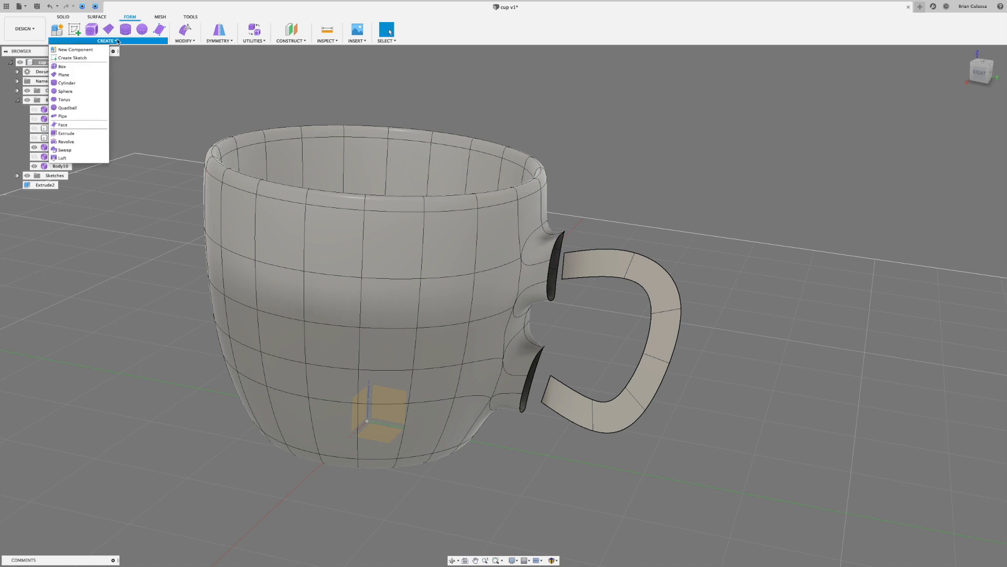
{"action": "left_click", "coordinate": [66, 133]}
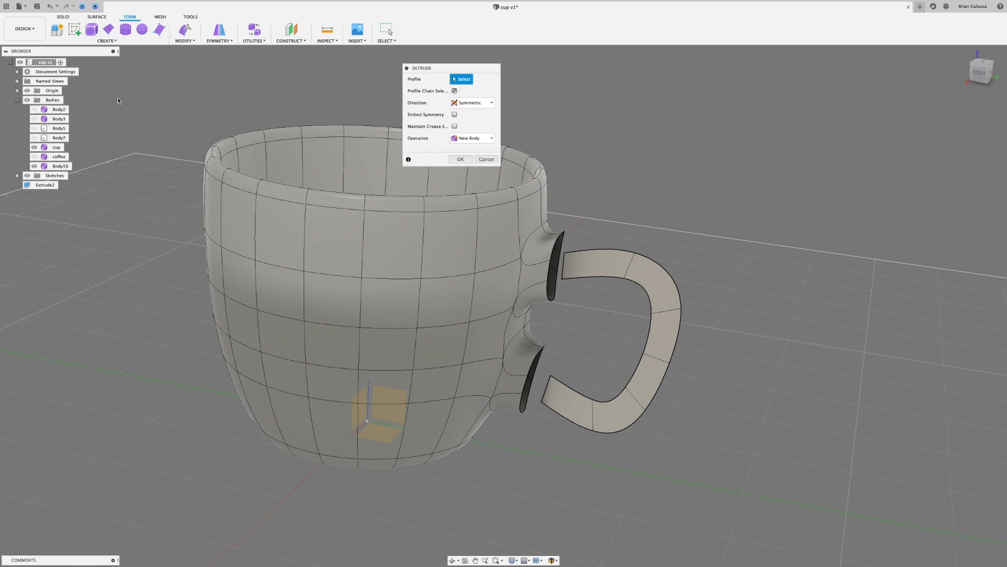
{"action": "middle_click_drag", "start_coordinate": [604, 203], "coordinate": [579, 285], "text": "shift"}
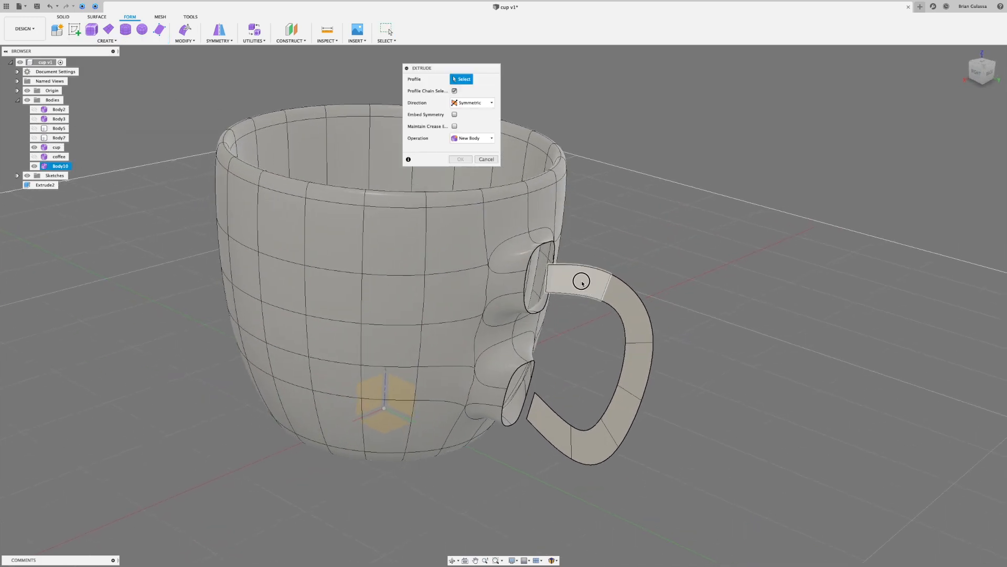
{"action": "left_click", "coordinate": [581, 282]}
{"action": "left_click", "coordinate": [585, 284]}
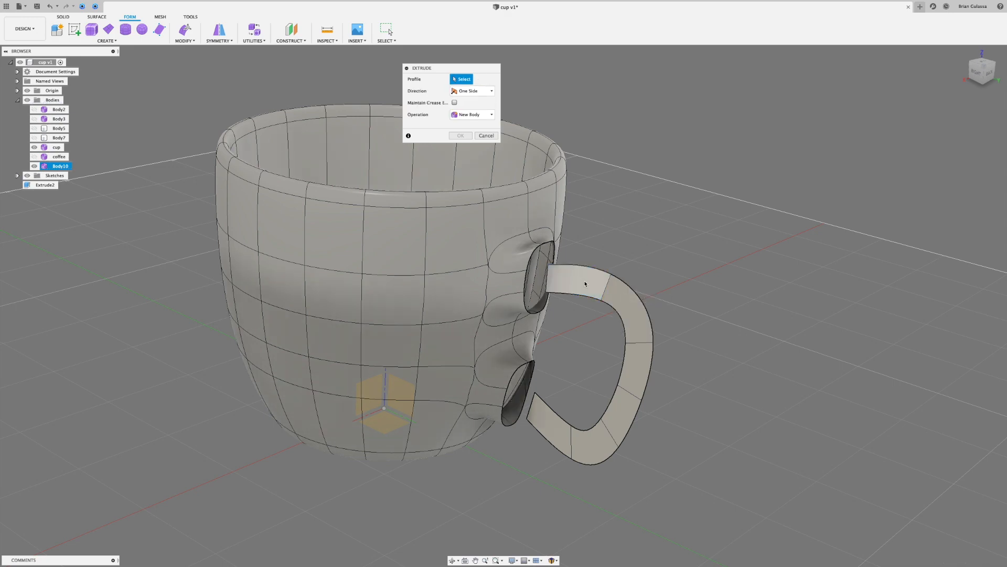
{"action": "left_click", "coordinate": [582, 287]}
{"action": "left_click", "coordinate": [585, 286]}
{"action": "middle_click_drag", "start_coordinate": [674, 266], "coordinate": [609, 384], "text": "shift"}
{"action": "left_click_drag", "start_coordinate": [610, 383], "coordinate": [558, 438]}
{"action": "middle_click_drag", "start_coordinate": [745, 179], "coordinate": [517, 119], "text": "shift"}
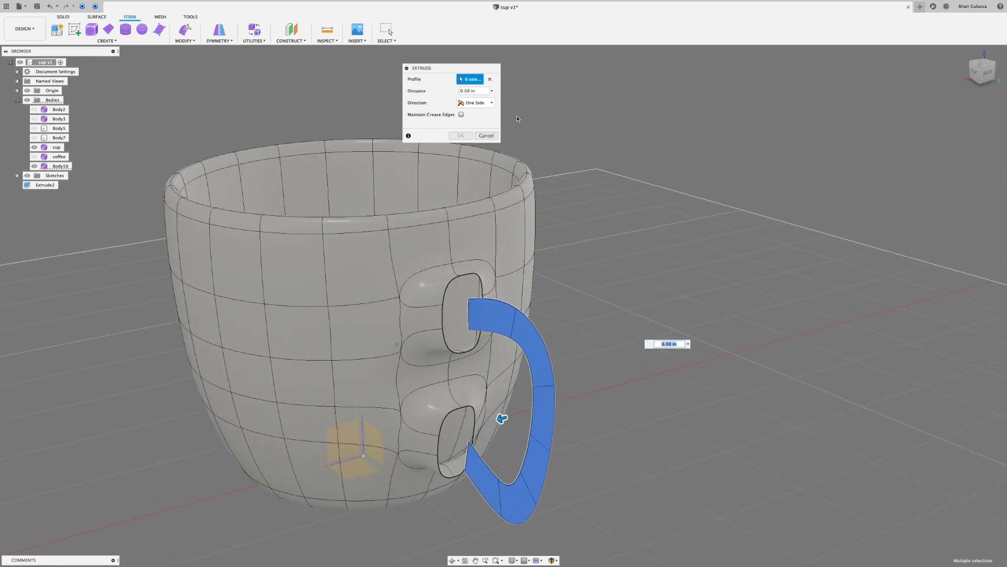
- Extrude the handle strip with Symmetric direction to a distance of about 0.309 in
{"action": "left_click", "coordinate": [479, 103]}
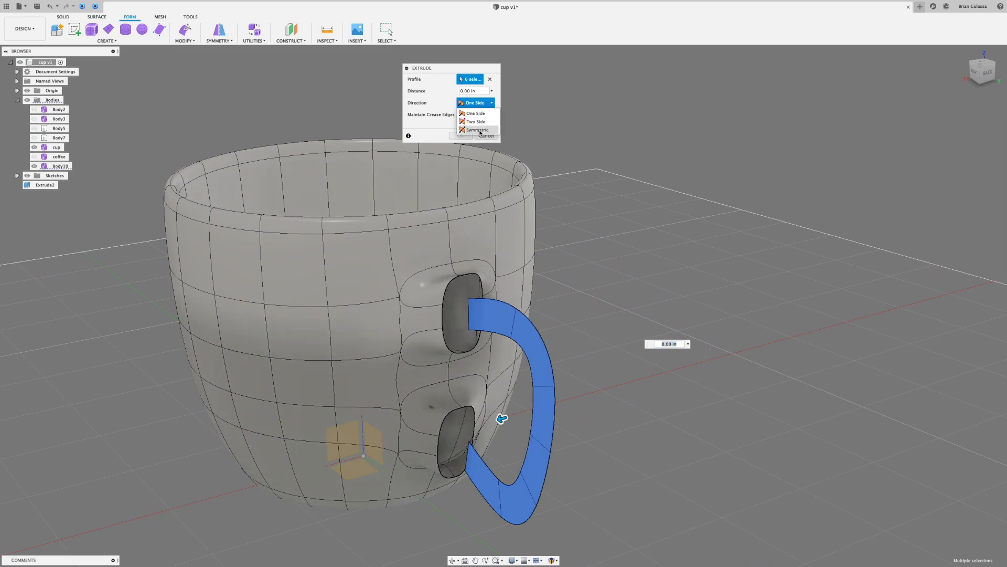
{"action": "left_click", "coordinate": [481, 131]}
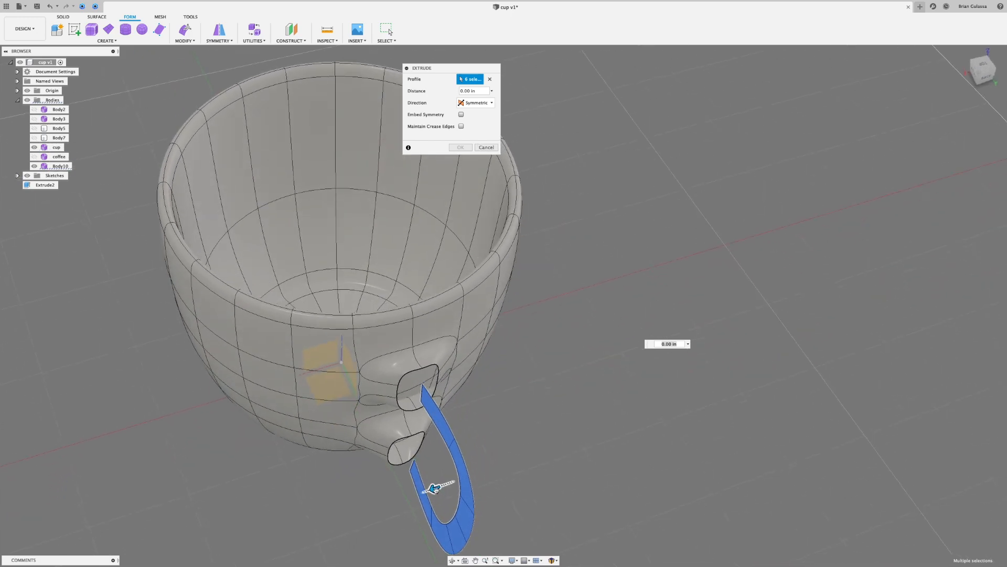
{"action": "left_click_drag", "start_coordinate": [434, 489], "coordinate": [408, 505]}
{"action": "middle_click_drag", "start_coordinate": [407, 505], "coordinate": [319, 394], "text": "shift"}
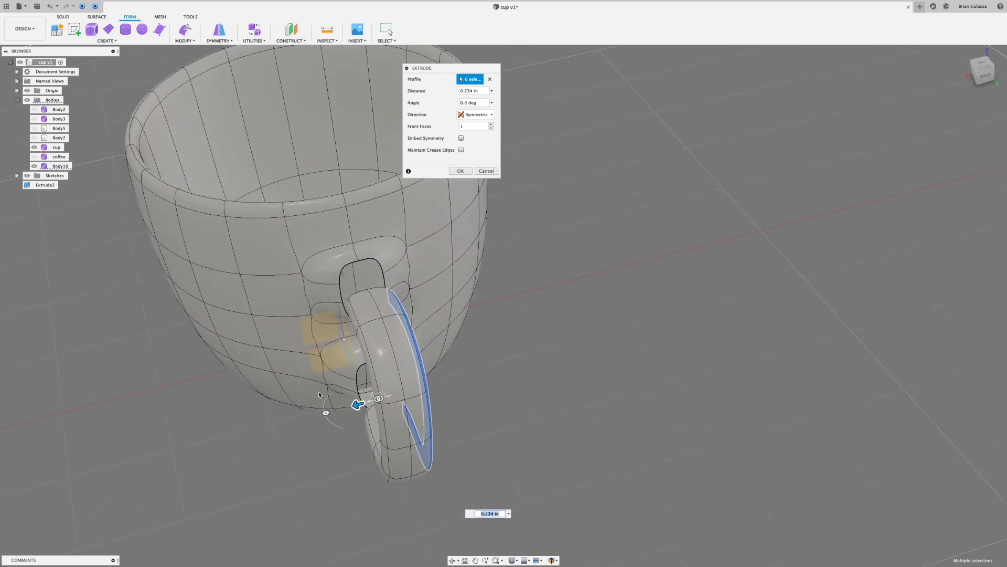
{"action": "left_click_drag", "start_coordinate": [357, 404], "coordinate": [348, 407]}
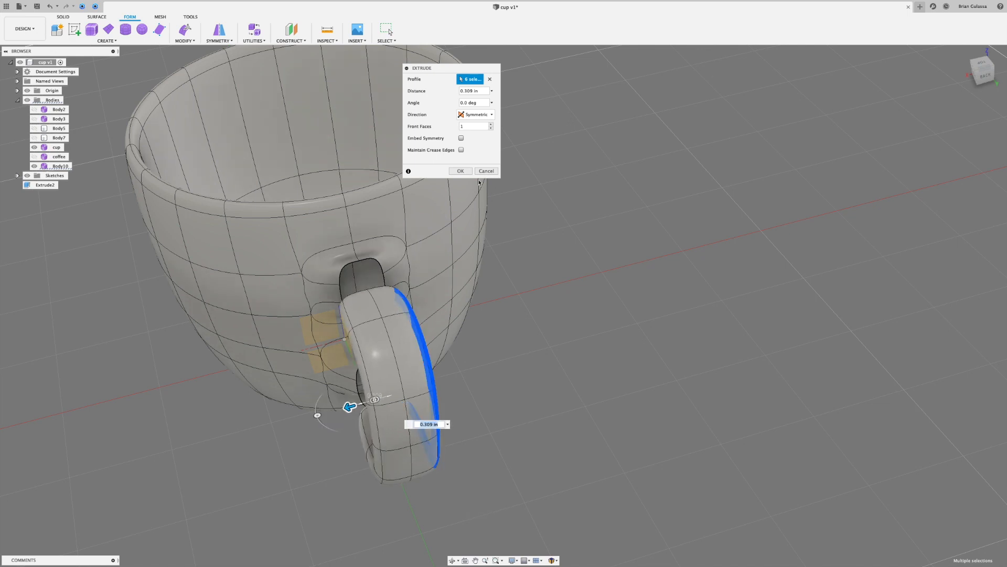
{"action": "left_click", "coordinate": [464, 171]}
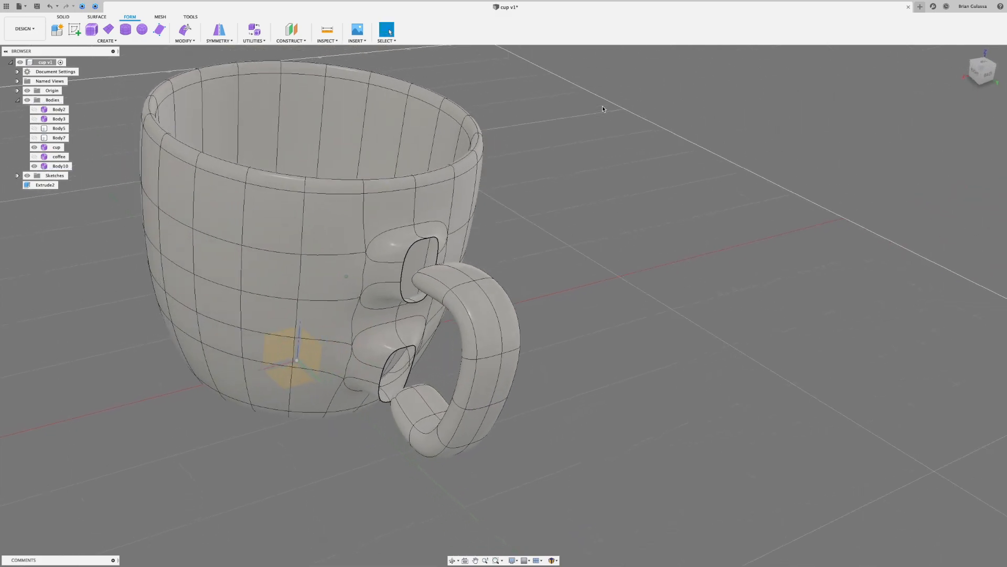
- Re-enable all selection filters so that faces, edges, vertices and bodies can be selected
{"action": "scroll", "coordinate": [602, 106], "scroll_direction": "down", "scroll_amount": 5, "text": "shift"}
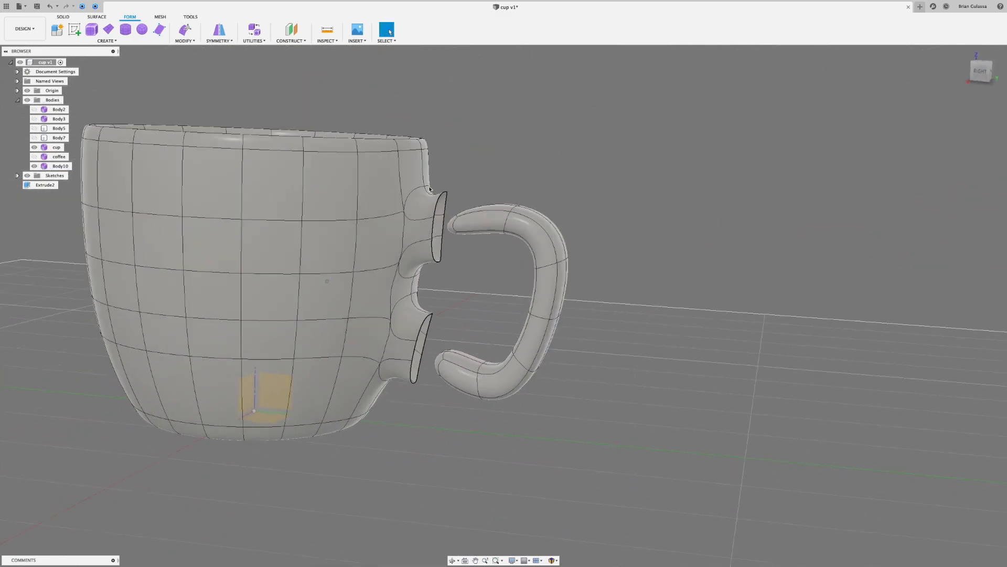
{"action": "middle_click_drag", "start_coordinate": [537, 72], "coordinate": [440, 155], "text": "shift"}
{"action": "middle_click_drag", "start_coordinate": [453, 117], "coordinate": [450, 118], "text": "shift"}
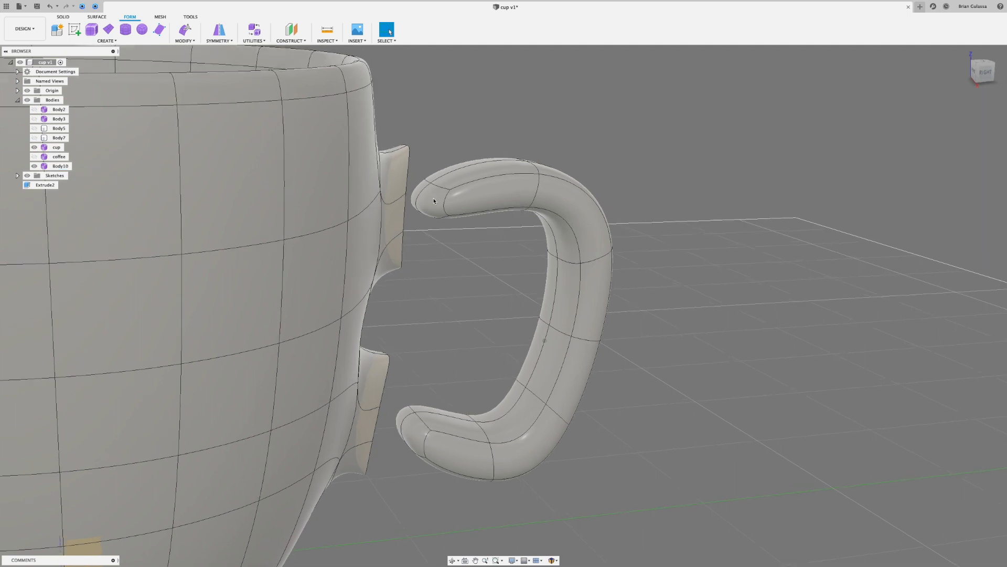
{"action": "left_click", "coordinate": [429, 191]}
{"action": "left_click", "coordinate": [451, 187]}
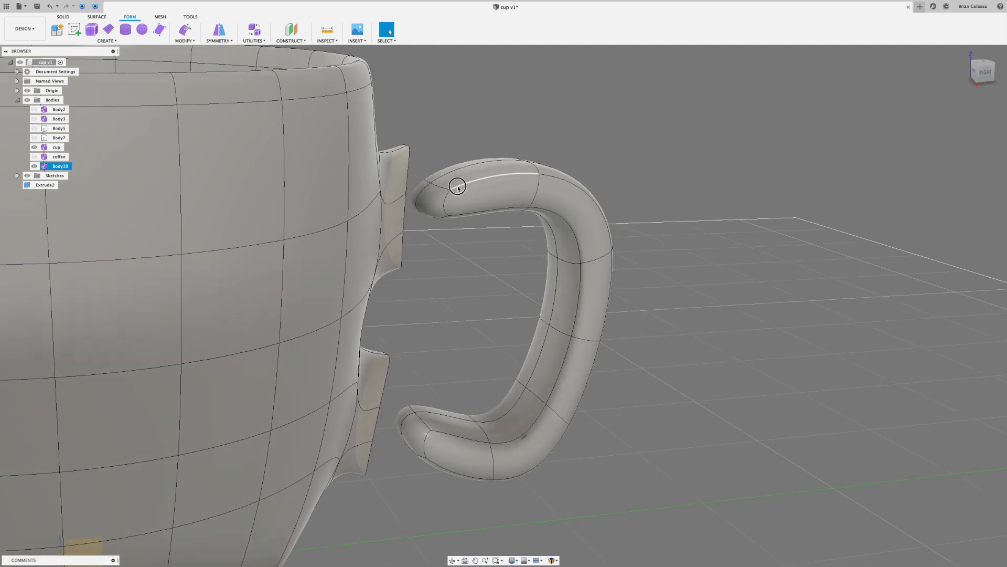
{"action": "key", "text": "Escape"}
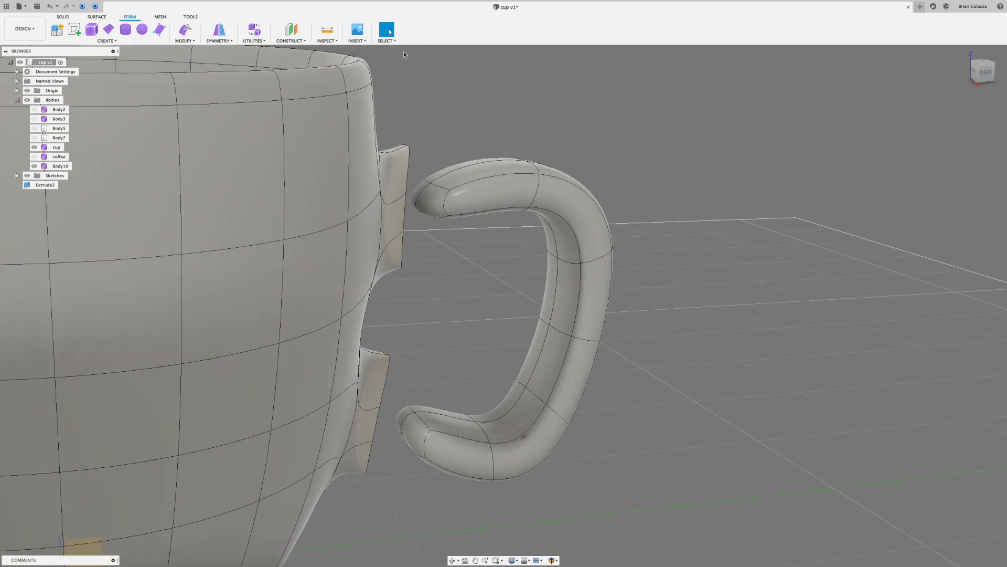
{"action": "left_click", "coordinate": [387, 44]}
{"action": "mouse_move", "coordinate": [401, 109]}
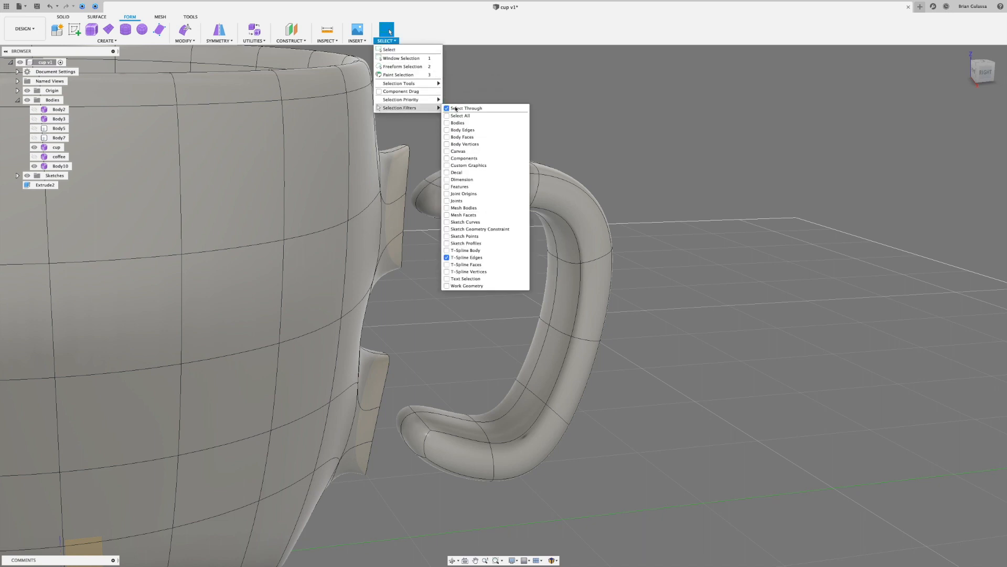
{"action": "left_click", "coordinate": [450, 116]}
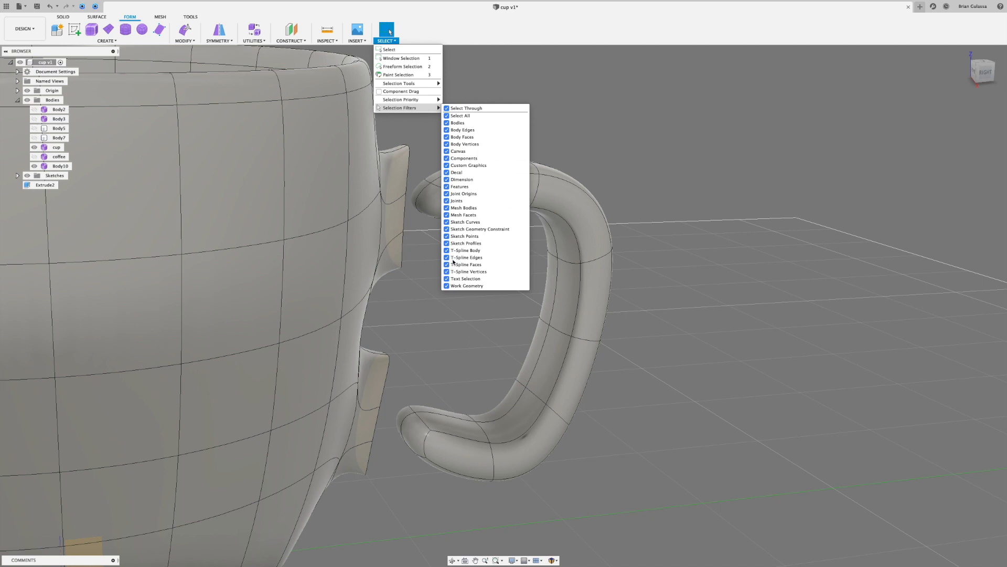
{"action": "left_click", "coordinate": [576, 73]}
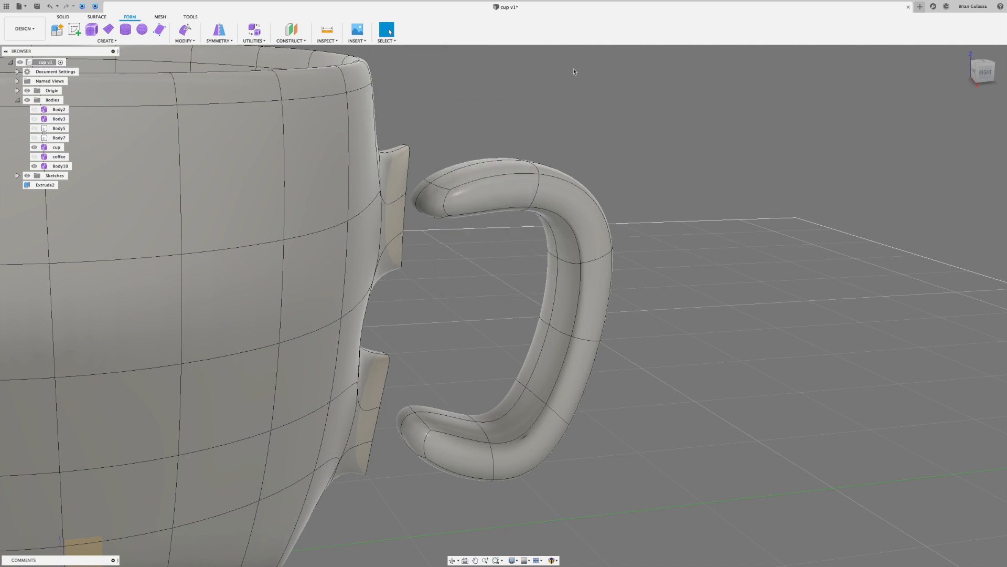
- Delete the end-cap faces at the thickened handle's upper end to leave it open toward the cup
{"action": "left_click", "coordinate": [435, 199]}
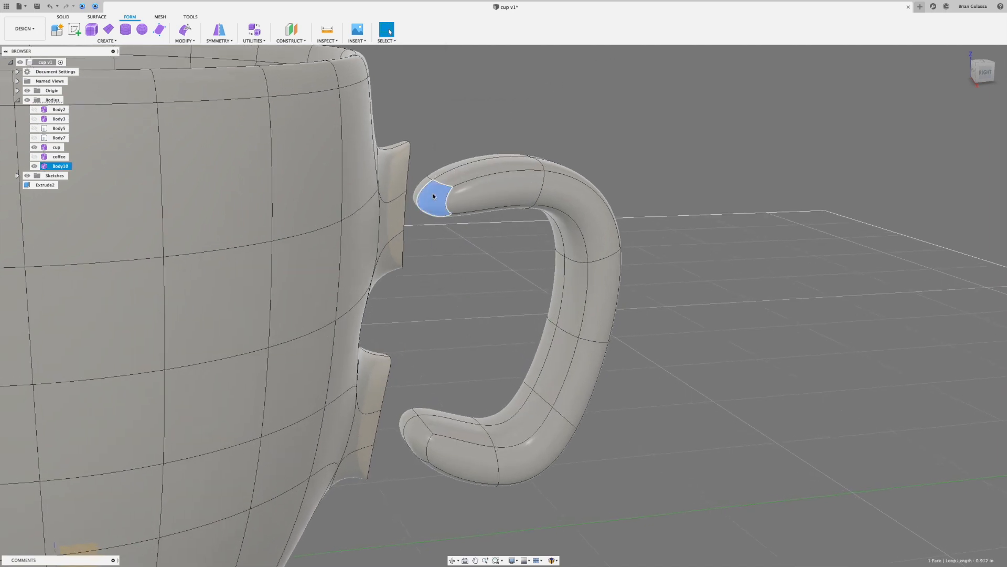
{"action": "right_click", "coordinate": [494, 95]}
{"action": "left_click", "coordinate": [466, 85]}
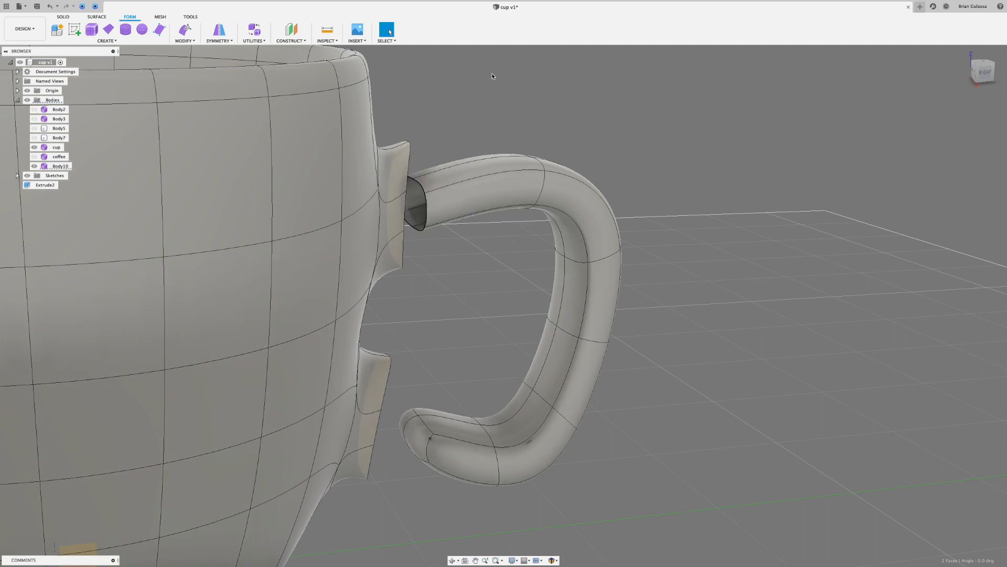
- Examine how the open upper handle end lines up with the cup's upper opening
{"action": "mouse_move", "coordinate": [490, 91]}
{"action": "middle_mouse_down", "text": "shift"}
{"action": "mouse_move", "coordinate": [510, 68]}
{"action": "mouse_move", "coordinate": [494, 137]}
{"action": "mouse_move", "coordinate": [531, 112]}
{"action": "mouse_move", "coordinate": [515, 106]}
{"action": "mouse_move", "coordinate": [436, 224]}
{"action": "middle_mouse_up", "text": "shift"}
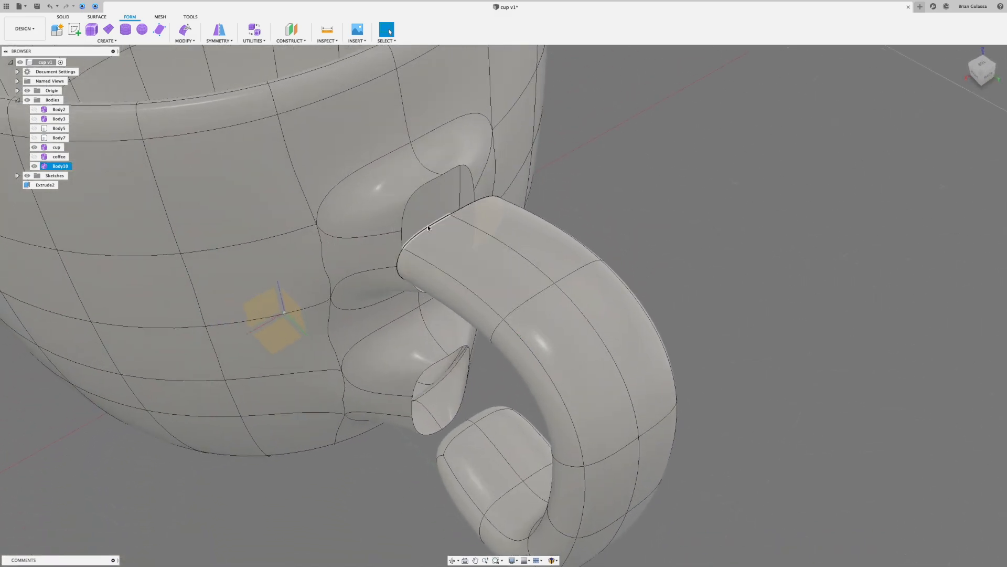
{"action": "left_click", "coordinate": [423, 189]}
{"action": "middle_click_drag", "start_coordinate": [423, 189], "coordinate": [512, 97], "text": "shift"}
{"action": "middle_click_drag", "start_coordinate": [474, 144], "coordinate": [471, 135], "text": "shift"}
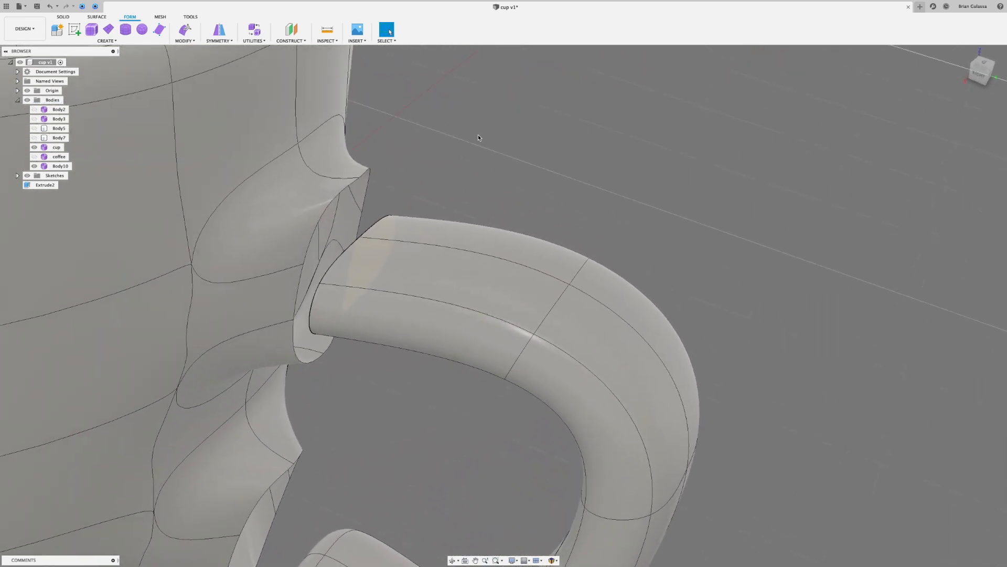
{"action": "middle_click_drag", "start_coordinate": [471, 133], "coordinate": [388, 231], "text": "shift"}
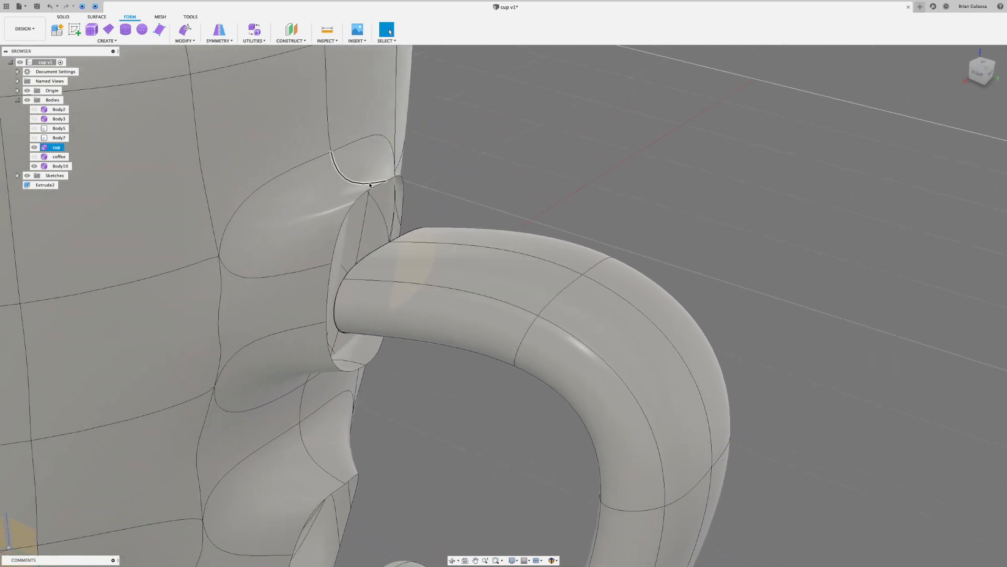
{"action": "middle_click_drag", "start_coordinate": [472, 122], "coordinate": [443, 187], "text": "shift"}
{"action": "middle_click_drag", "start_coordinate": [388, 444], "coordinate": [482, 134], "text": "shift"}
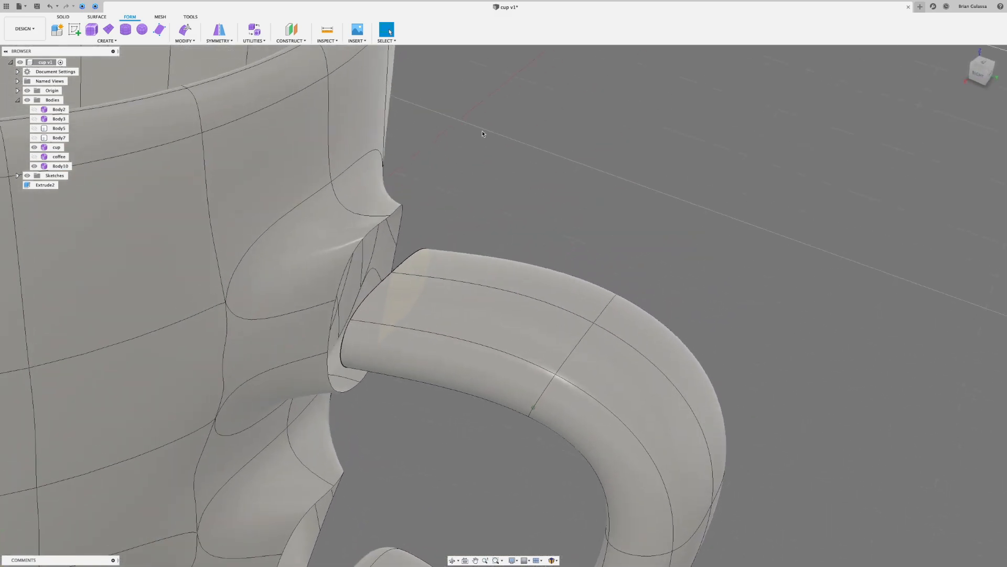
- With Weld Vertices in Vertex to Vertex mode, weld the upper handle end's top middle vertex to the top vertex of the cup's upper opening
{"action": "left_click", "coordinate": [114, 42]}
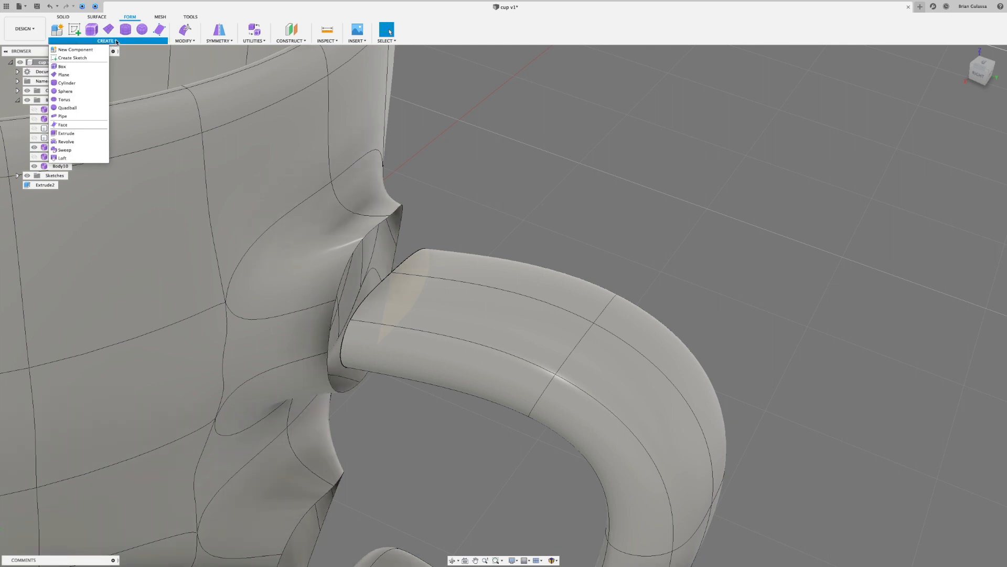
{"action": "left_click", "coordinate": [186, 42]}
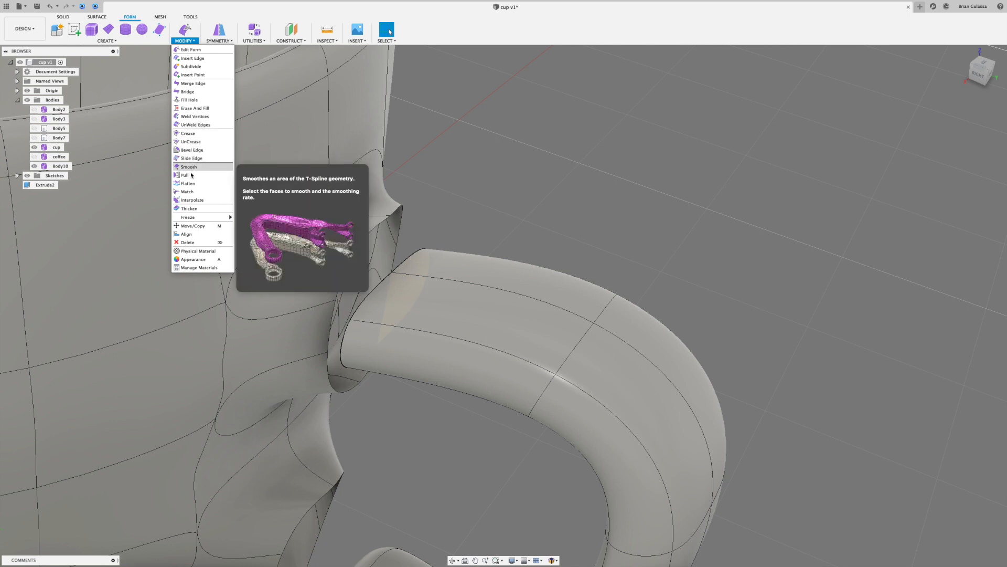
{"action": "left_click", "coordinate": [207, 117]}
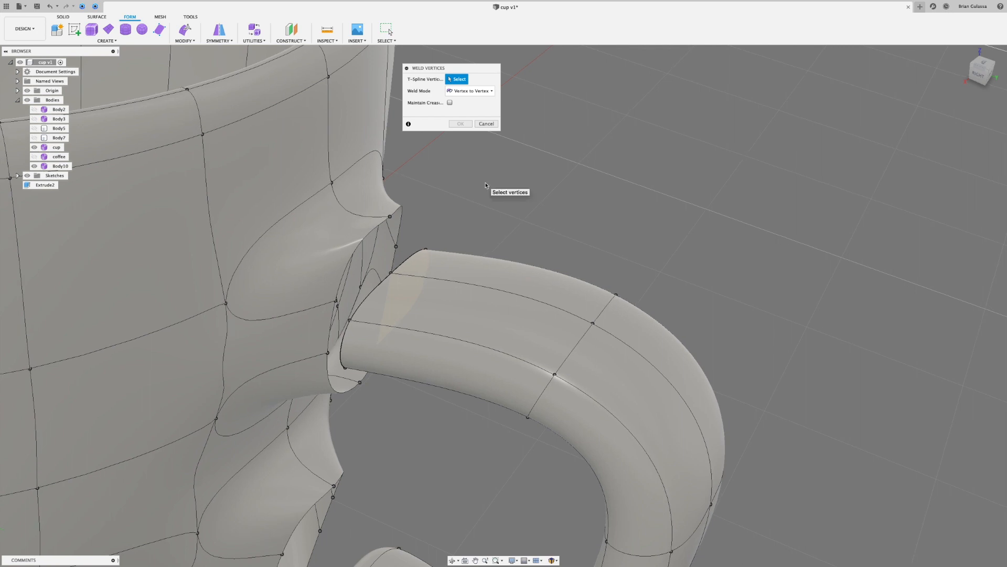
{"action": "scroll", "coordinate": [441, 257], "scroll_direction": "up", "scroll_amount": 3}
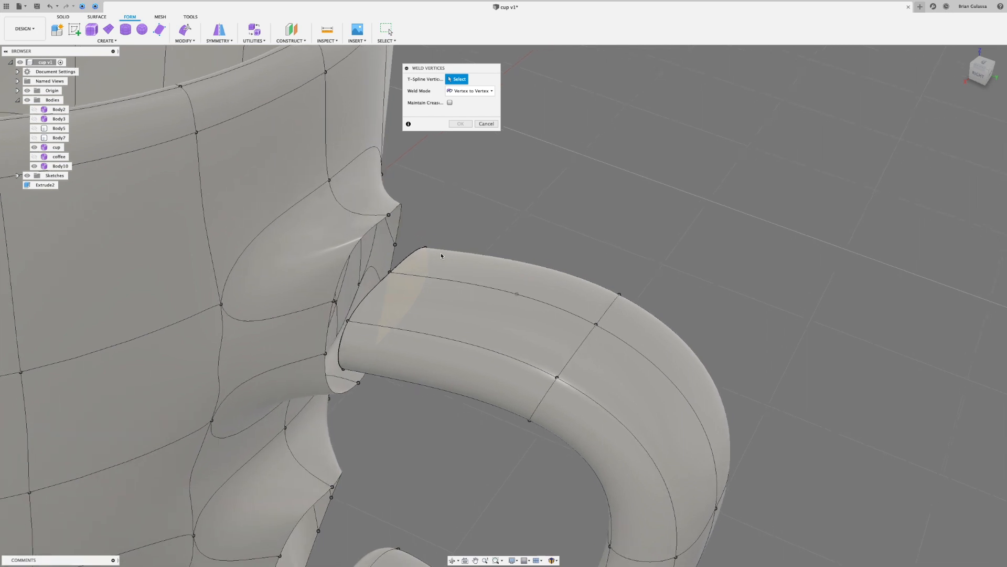
{"action": "mouse_move", "coordinate": [443, 258]}
{"action": "middle_mouse_down", "text": "shift"}
{"action": "mouse_move", "coordinate": [420, 259]}
{"action": "mouse_move", "coordinate": [449, 267]}
{"action": "middle_mouse_up", "text": "shift"}
{"action": "middle_click_drag", "start_coordinate": [429, 157], "coordinate": [402, 184], "text": "shift"}
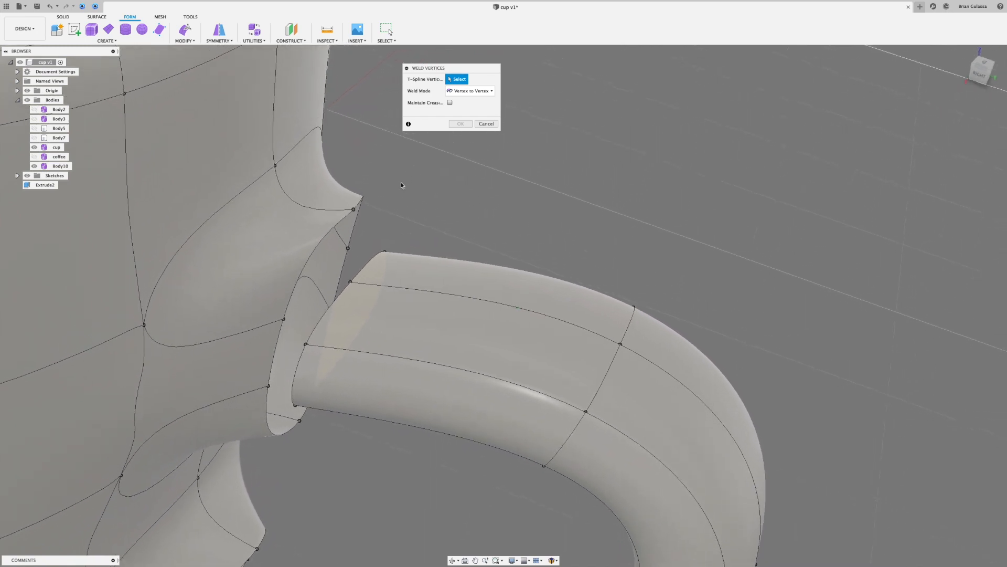
{"action": "left_click", "coordinate": [350, 281]}
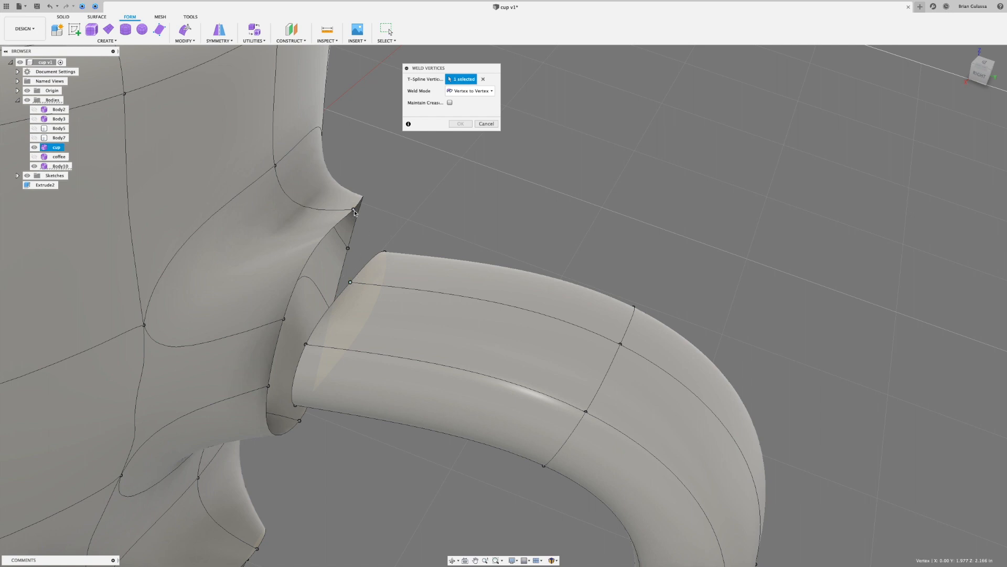
{"action": "left_click", "coordinate": [354, 211]}
- Weld the next vertices along one side of the upper handle end to the matching vertices of the cup's upper opening
{"action": "scroll", "coordinate": [433, 162], "scroll_direction": "up", "scroll_amount": 3}
{"action": "middle_click_drag", "start_coordinate": [411, 159], "coordinate": [280, 347], "text": "shift"}
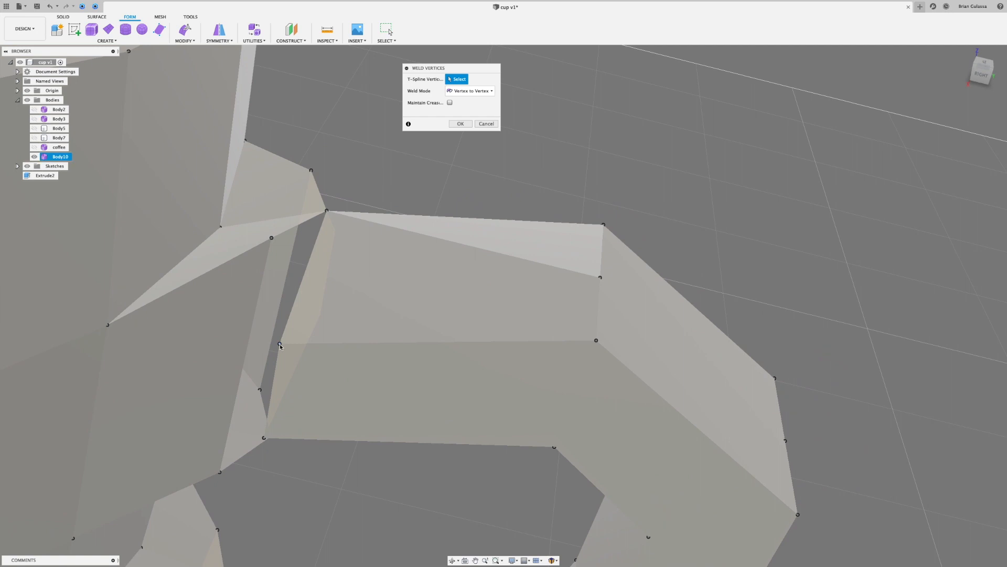
{"action": "left_click", "coordinate": [280, 344]}
{"action": "left_click", "coordinate": [272, 239]}
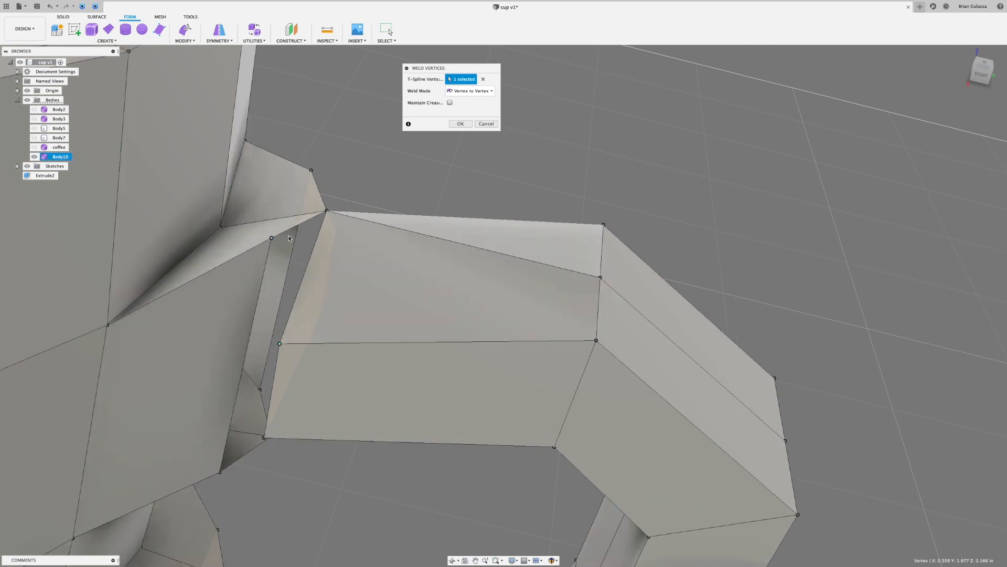
{"action": "middle_click_drag", "start_coordinate": [350, 230], "coordinate": [300, 292], "text": "shift"}
{"action": "left_click", "coordinate": [284, 323]}
{"action": "left_click", "coordinate": [247, 349]}
- Weld the remaining vertices around the upper handle end to the matching vertices of the cup's upper opening and finish the weld
{"action": "middle_click_drag", "start_coordinate": [279, 416], "coordinate": [382, 317], "text": "shift"}
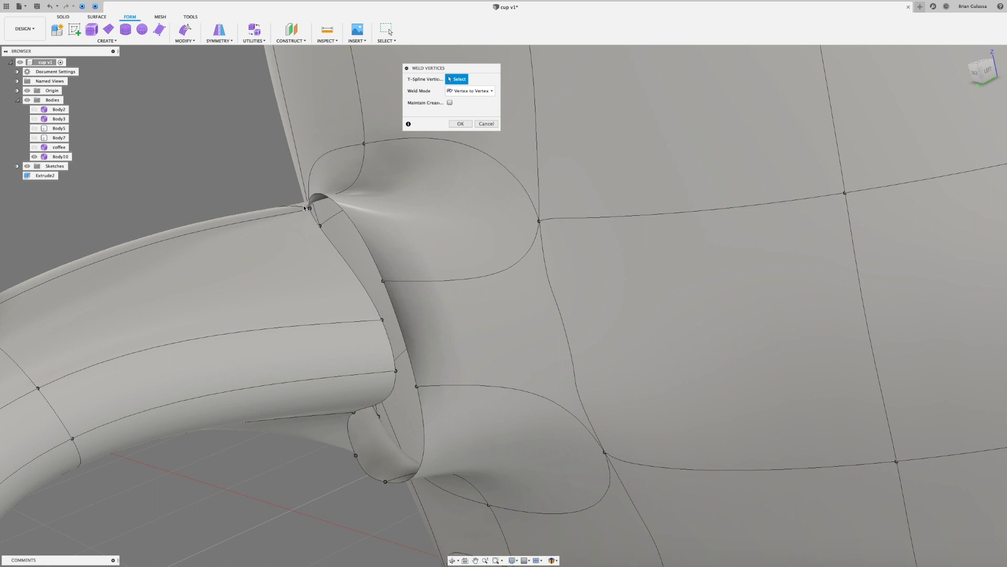
{"action": "left_click", "coordinate": [382, 320]}
{"action": "left_click", "coordinate": [381, 303]}
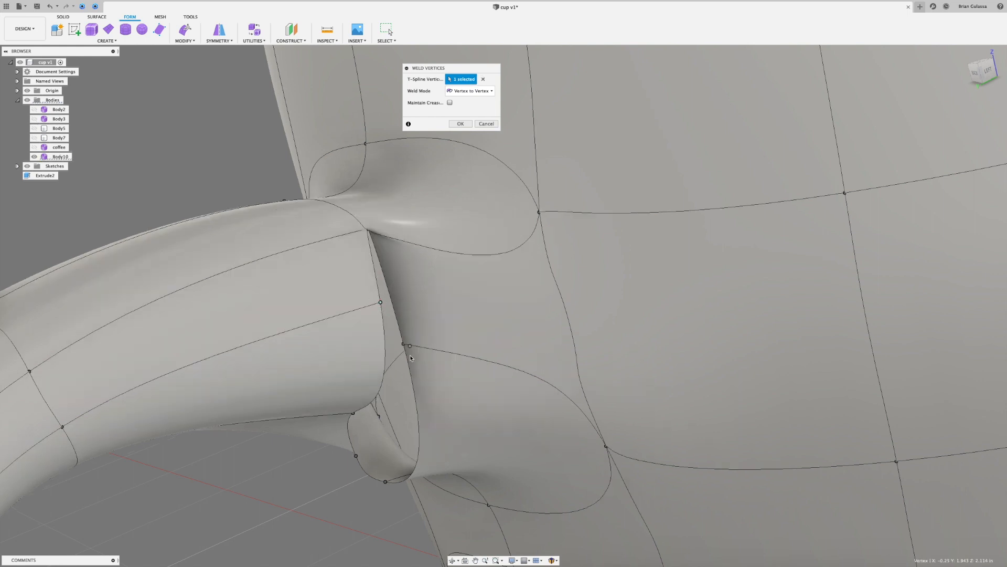
{"action": "middle_click_drag", "start_coordinate": [503, 275], "coordinate": [404, 328], "text": "shift"}
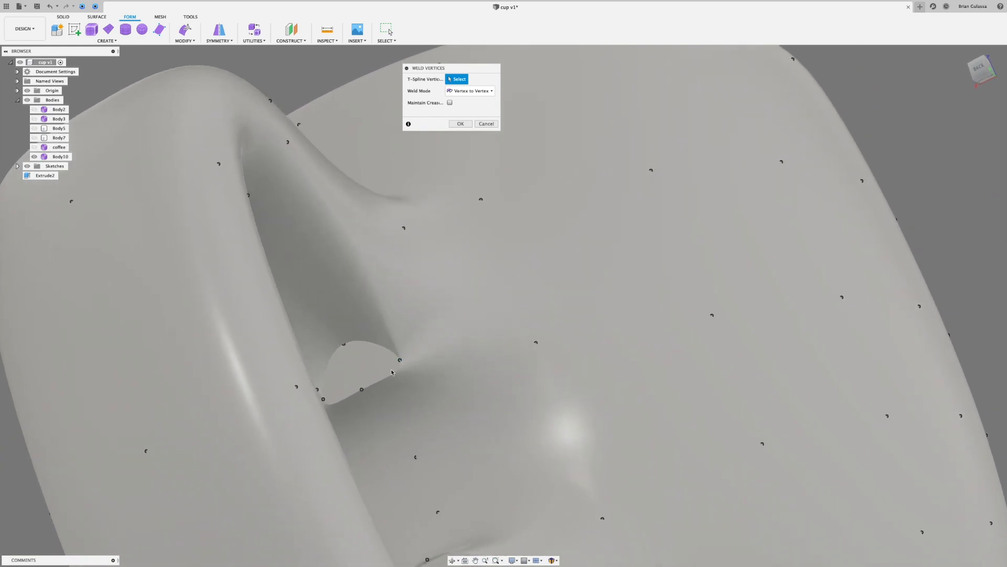
{"action": "middle_click_drag", "start_coordinate": [350, 357], "coordinate": [341, 340], "text": "shift"}
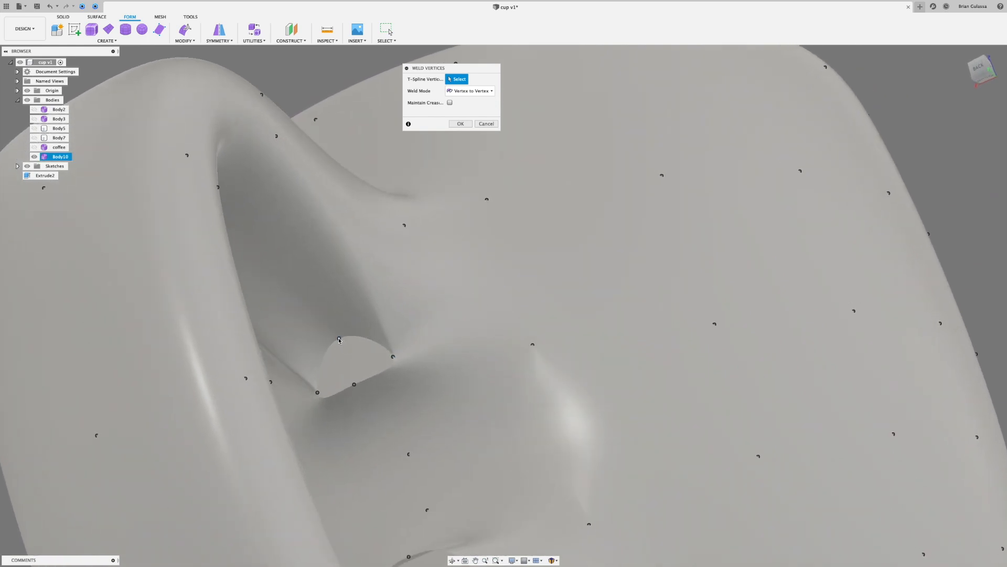
{"action": "left_click", "coordinate": [338, 339]}
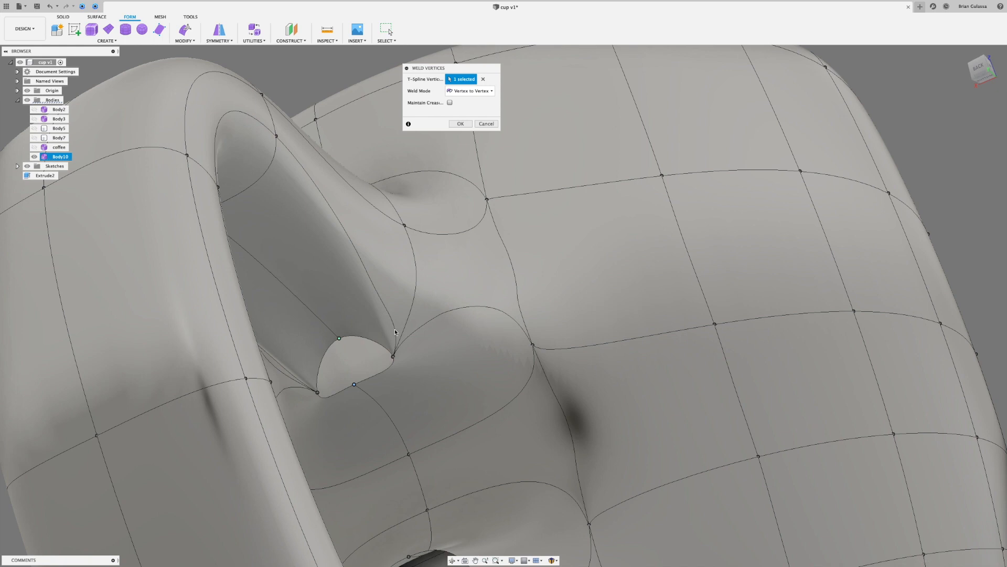
{"action": "left_click", "coordinate": [393, 356]}
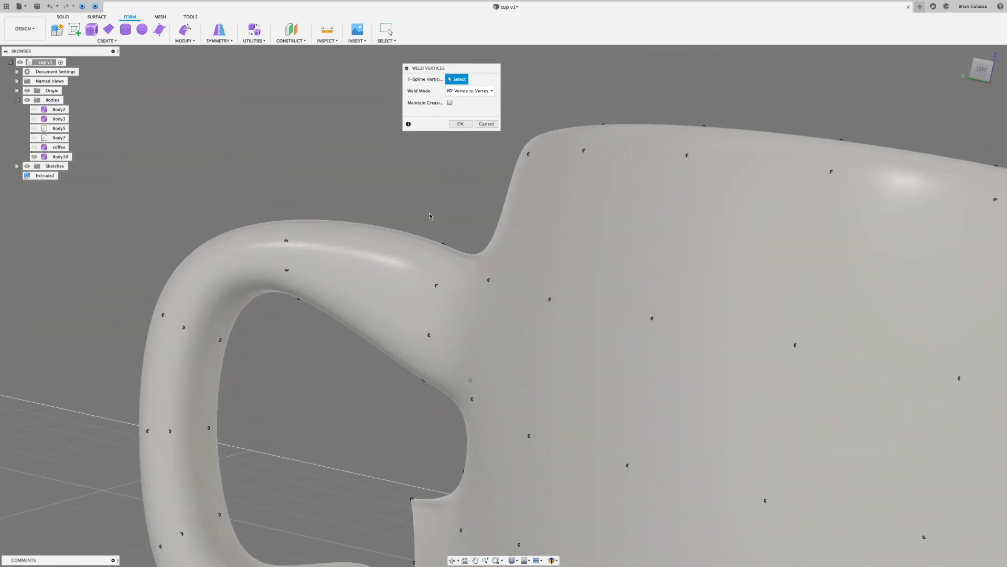
{"action": "left_click", "coordinate": [454, 127]}
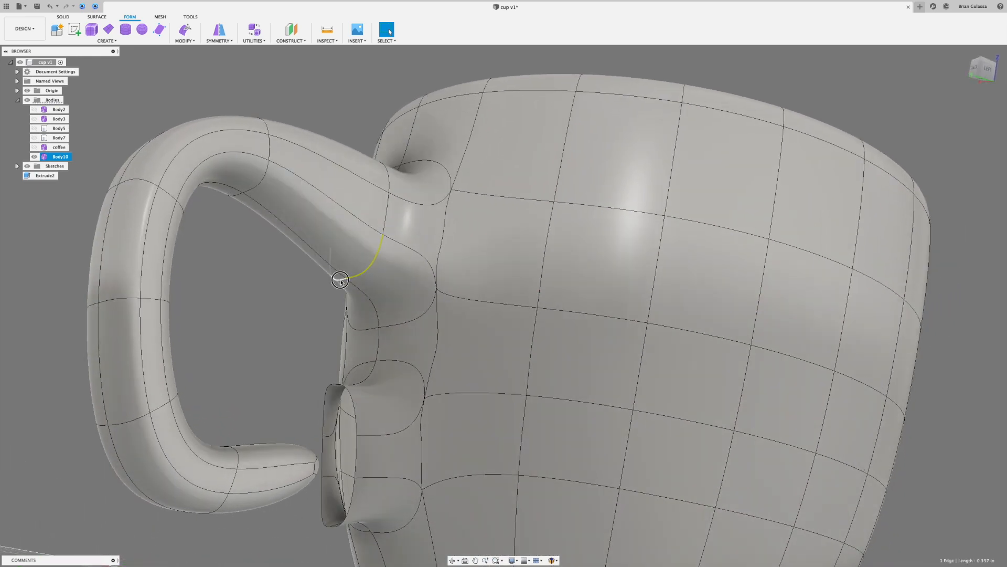
- With Edit Form, move the two edges on the underside of the upper handle joint upward
{"action": "left_click", "coordinate": [340, 281], "text": "shift"}
{"action": "right_click", "coordinate": [336, 117]}
{"action": "left_click", "coordinate": [360, 106]}
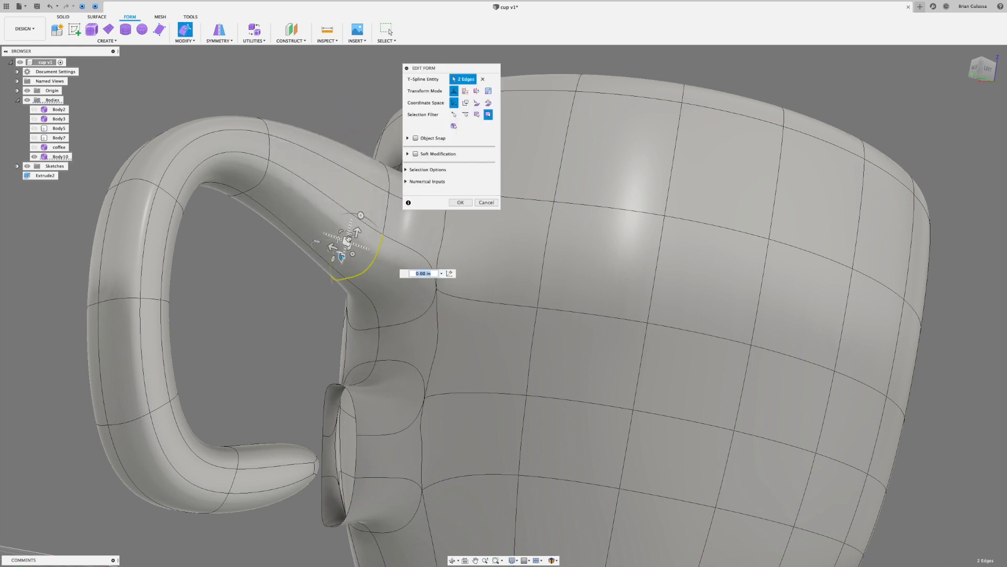
{"action": "left_click_drag", "start_coordinate": [358, 230], "coordinate": [365, 199]}
{"action": "middle_click_drag", "start_coordinate": [365, 198], "coordinate": [288, 228], "text": "shift"}
{"action": "left_click", "coordinate": [339, 183]}
- Move the two edges across the top of the upper handle joint down about 0.07 in
{"action": "left_click", "coordinate": [283, 233]}
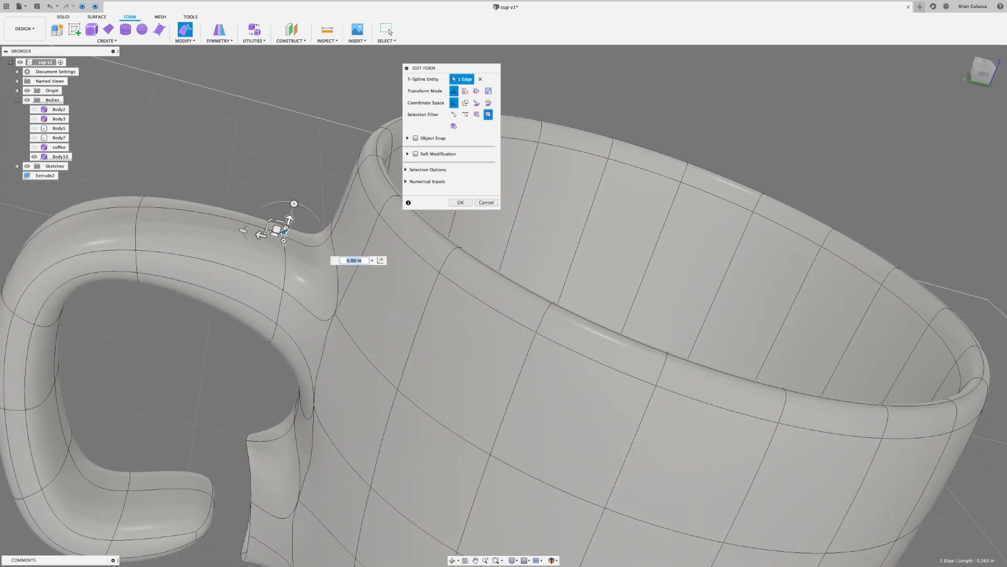
{"action": "left_click", "coordinate": [286, 258], "text": "shift"}
{"action": "middle_click_drag", "start_coordinate": [277, 245], "coordinate": [305, 193], "text": "shift"}
{"action": "left_click_drag", "start_coordinate": [310, 264], "coordinate": [312, 279]}
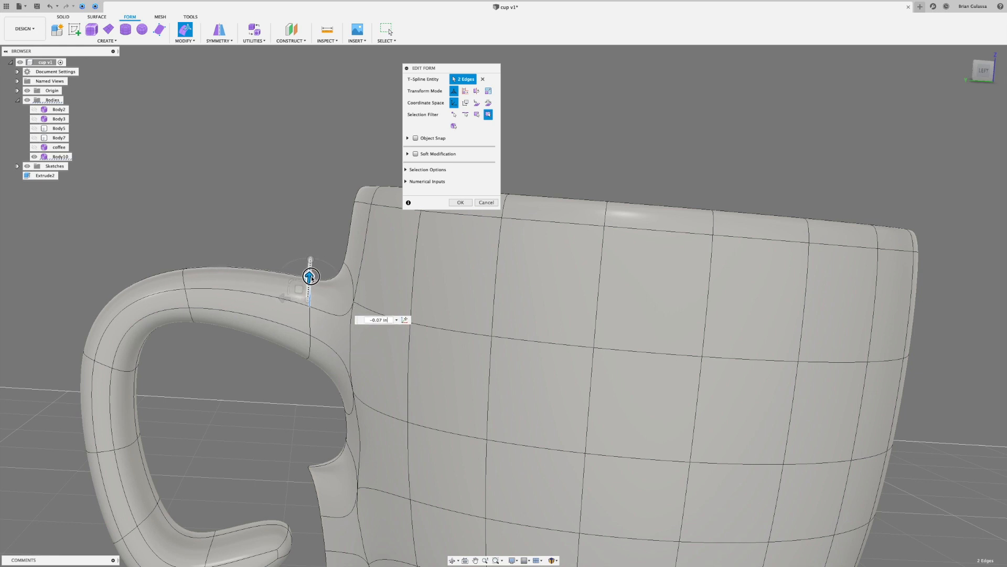
{"action": "left_click_drag", "start_coordinate": [311, 280], "coordinate": [312, 281]}
{"action": "left_click", "coordinate": [353, 130]}
- Window-select the faces at the handle's lower end, check the selection tools and filters, and delete those faces to open the end
{"action": "scroll", "coordinate": [351, 129], "scroll_direction": "down", "scroll_amount": 4}
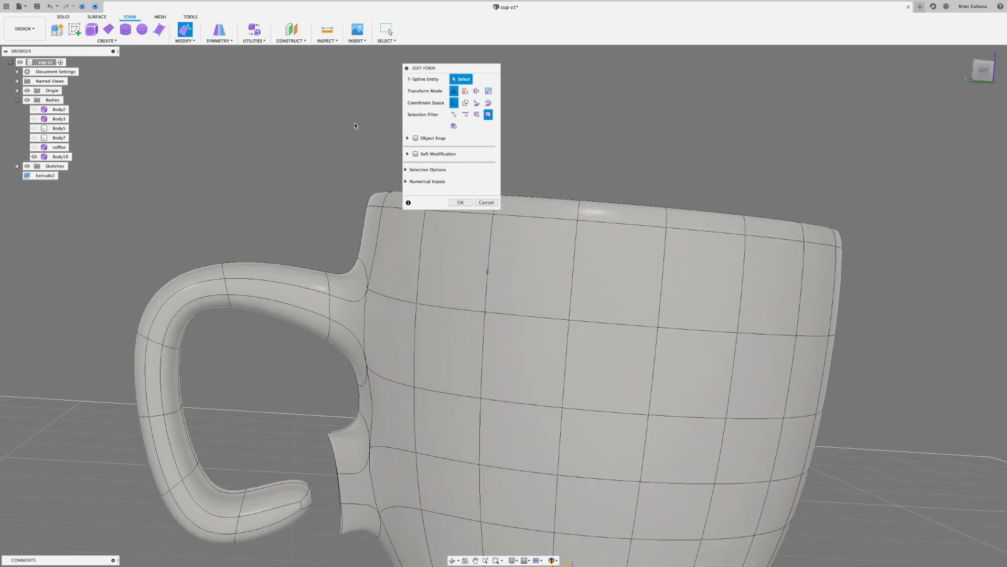
{"action": "scroll", "coordinate": [348, 127], "scroll_direction": "down", "scroll_amount": 1}
{"action": "scroll", "coordinate": [341, 141], "scroll_direction": "up", "scroll_amount": 4}
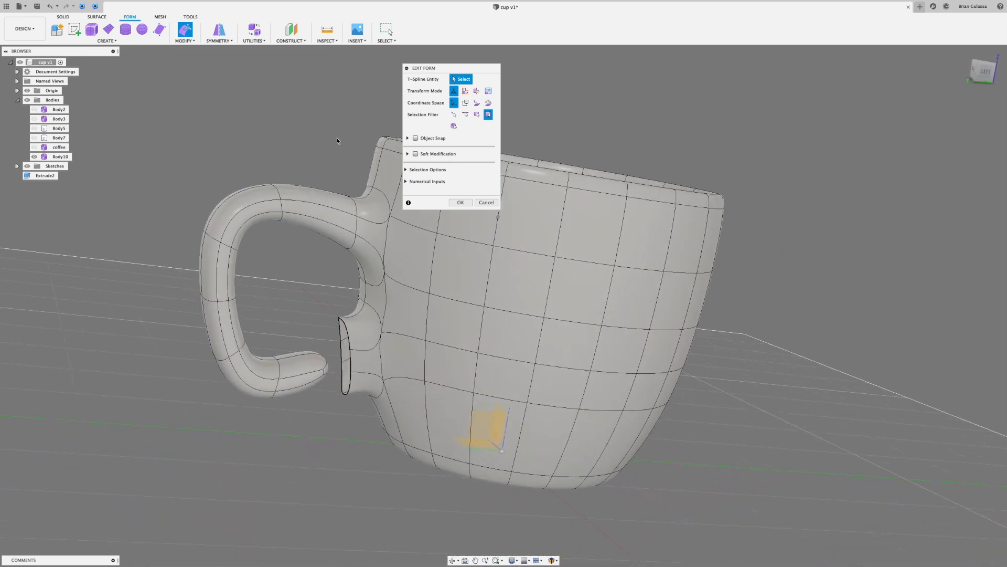
{"action": "scroll", "coordinate": [291, 278], "scroll_direction": "up", "scroll_amount": 3}
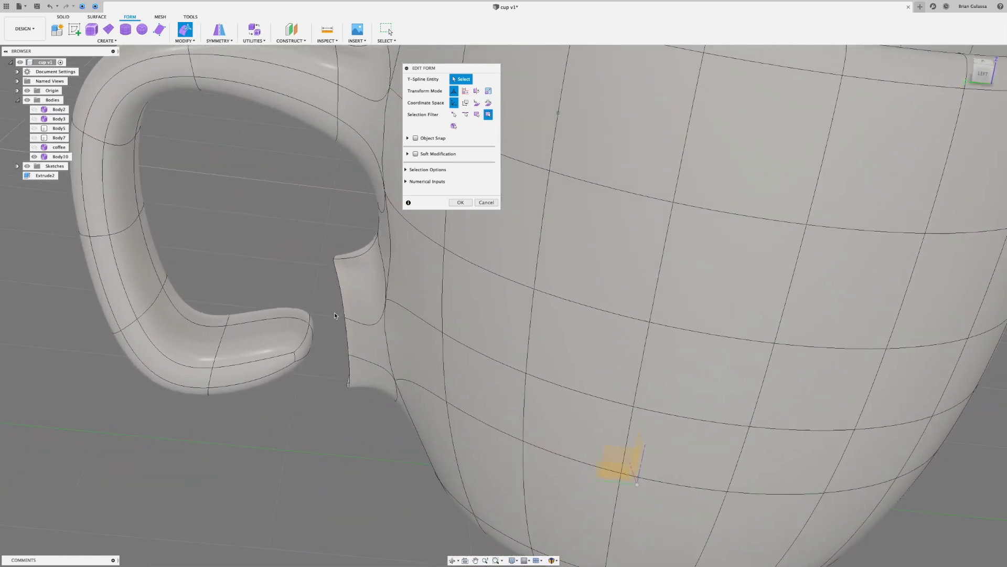
{"action": "mouse_move", "coordinate": [322, 298]}
{"action": "middle_mouse_down", "text": "shift"}
{"action": "mouse_move", "coordinate": [319, 288]}
{"action": "mouse_move", "coordinate": [324, 301]}
{"action": "middle_mouse_up", "text": "shift"}
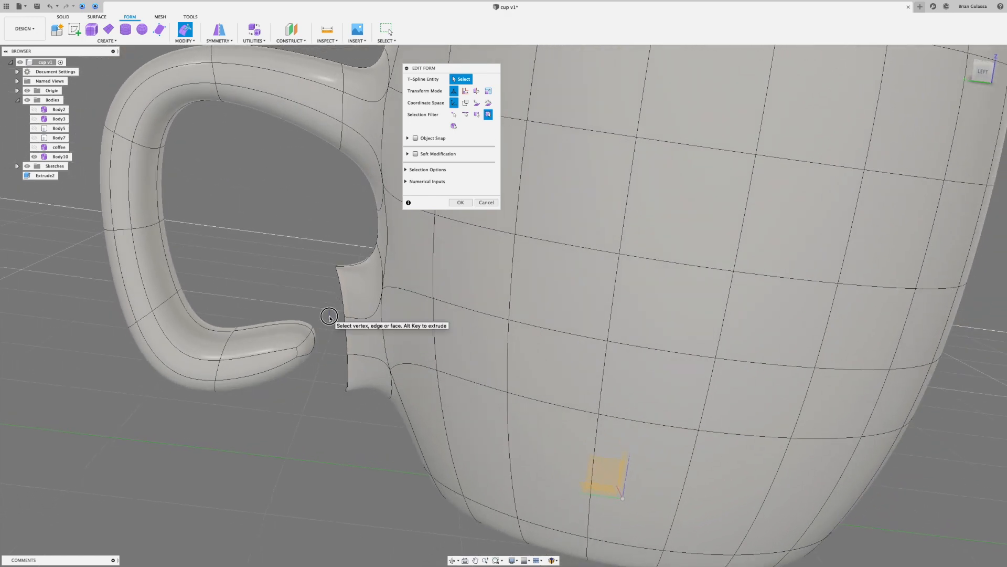
{"action": "left_click_drag", "start_coordinate": [329, 315], "coordinate": [258, 419]}
{"action": "middle_click_drag", "start_coordinate": [267, 435], "coordinate": [356, 68], "text": "shift"}
{"action": "left_click", "coordinate": [386, 41]}
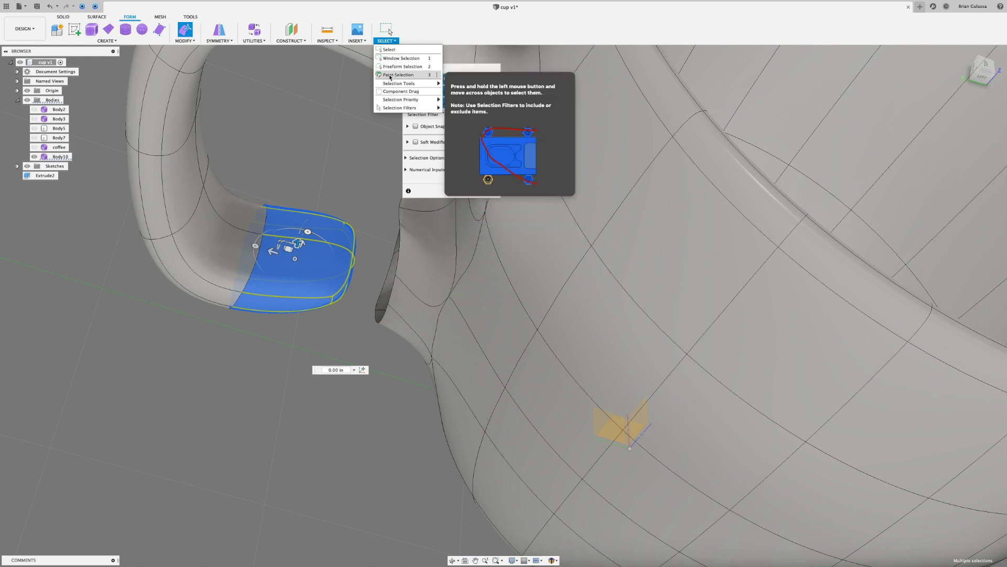
{"action": "mouse_move", "coordinate": [403, 84]}
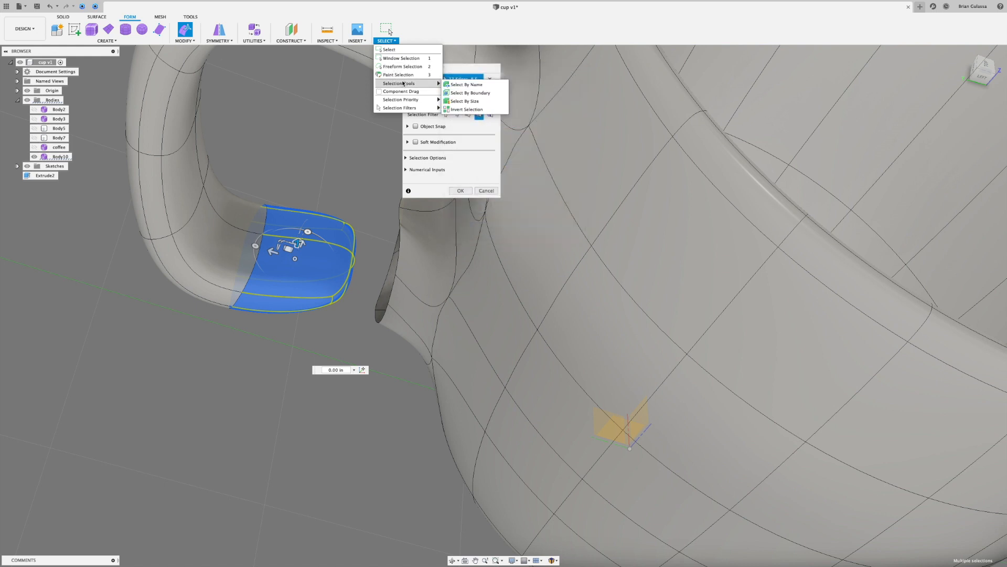
{"action": "left_click", "coordinate": [396, 50]}
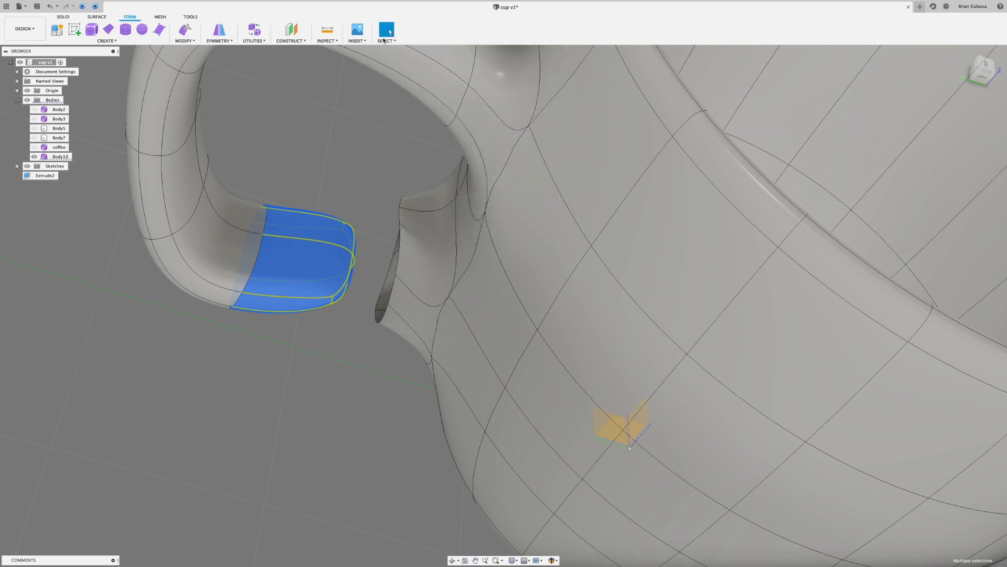
{"action": "left_click", "coordinate": [387, 41]}
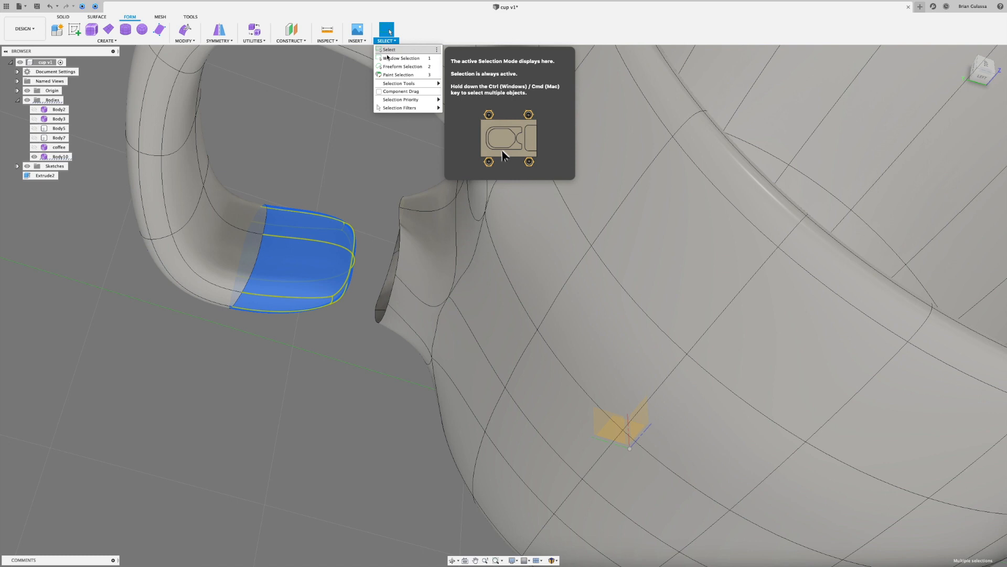
{"action": "mouse_move", "coordinate": [393, 108]}
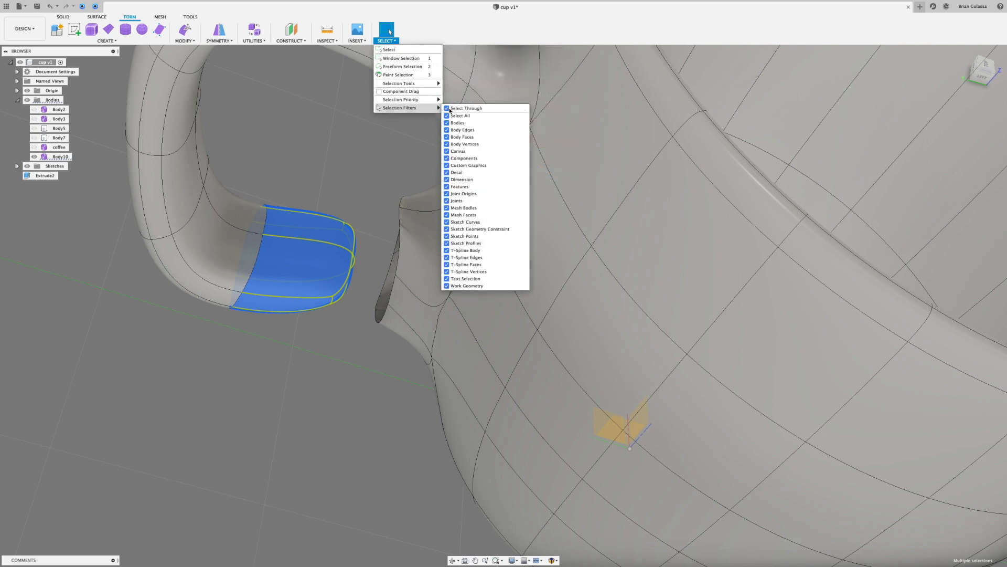
{"action": "left_click", "coordinate": [344, 202]}
{"action": "middle_click_drag", "start_coordinate": [339, 154], "coordinate": [342, 228], "text": "shift"}
{"action": "left_click_drag", "start_coordinate": [343, 228], "coordinate": [290, 325]}
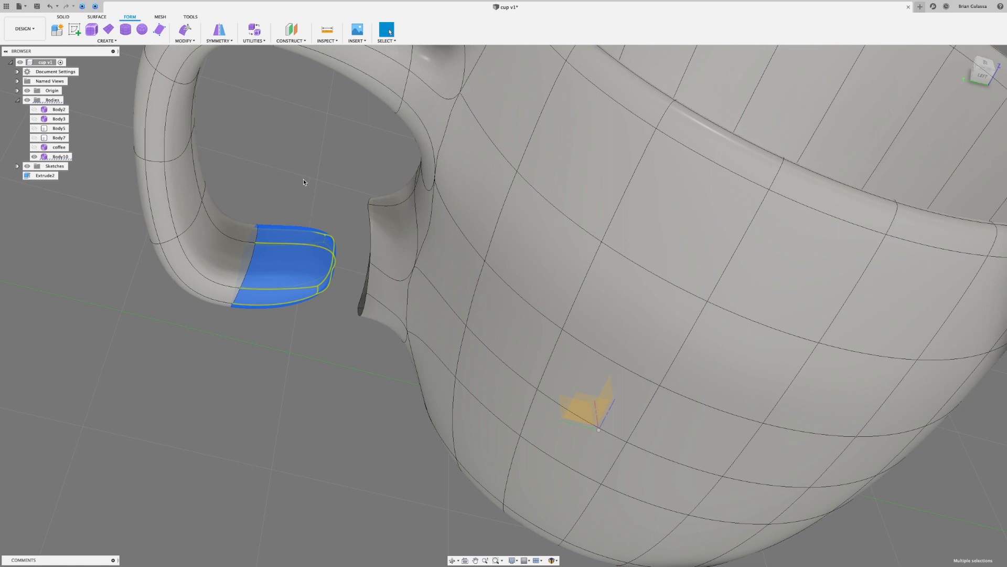
{"action": "key", "text": "Delete"}
- With Edit Form, scale the edge loop of the cup's lower opening to about 0.55 and tilt it downward
{"action": "middle_click_drag", "start_coordinate": [303, 184], "coordinate": [372, 235], "text": "shift"}
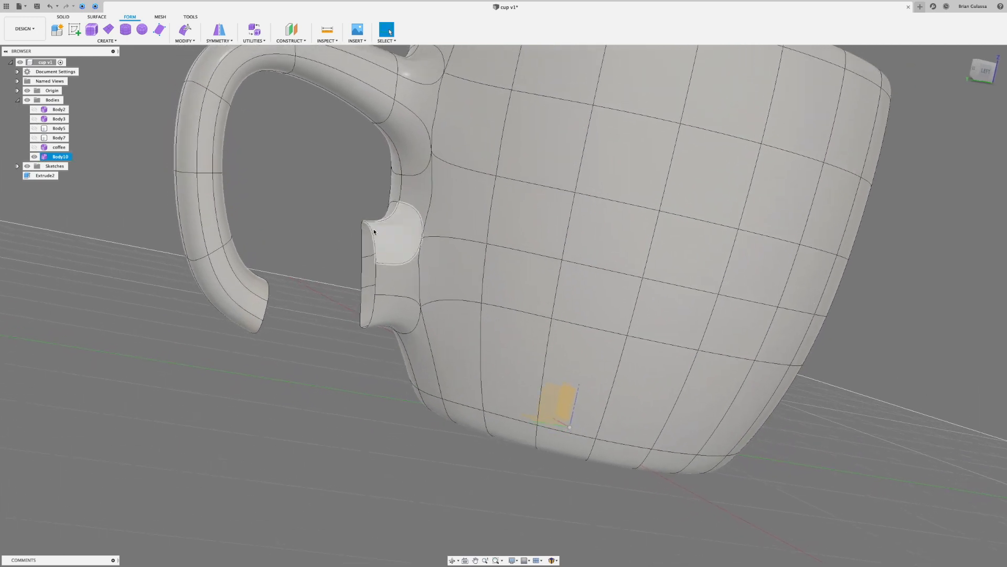
{"action": "double_click", "coordinate": [372, 235]}
{"action": "middle_click_drag", "start_coordinate": [330, 178], "coordinate": [344, 267], "text": "shift"}
{"action": "right_click", "coordinate": [297, 206]}
{"action": "left_click", "coordinate": [327, 195]}
{"action": "left_click_drag", "start_coordinate": [345, 267], "coordinate": [339, 280]}
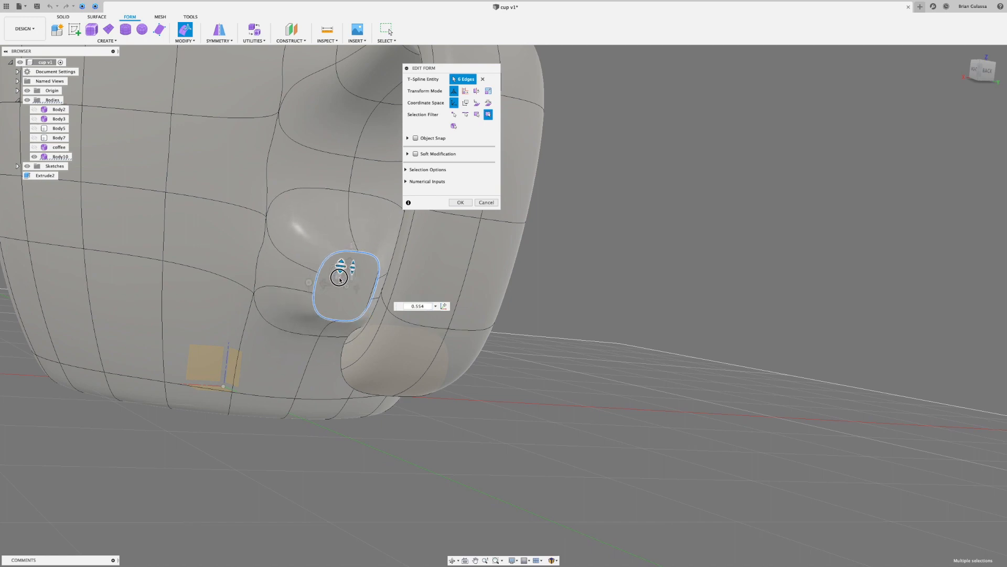
{"action": "middle_click_drag", "start_coordinate": [347, 287], "coordinate": [292, 294], "text": "shift"}
{"action": "left_click_drag", "start_coordinate": [291, 294], "coordinate": [295, 313]}
{"action": "left_click", "coordinate": [426, 229]}
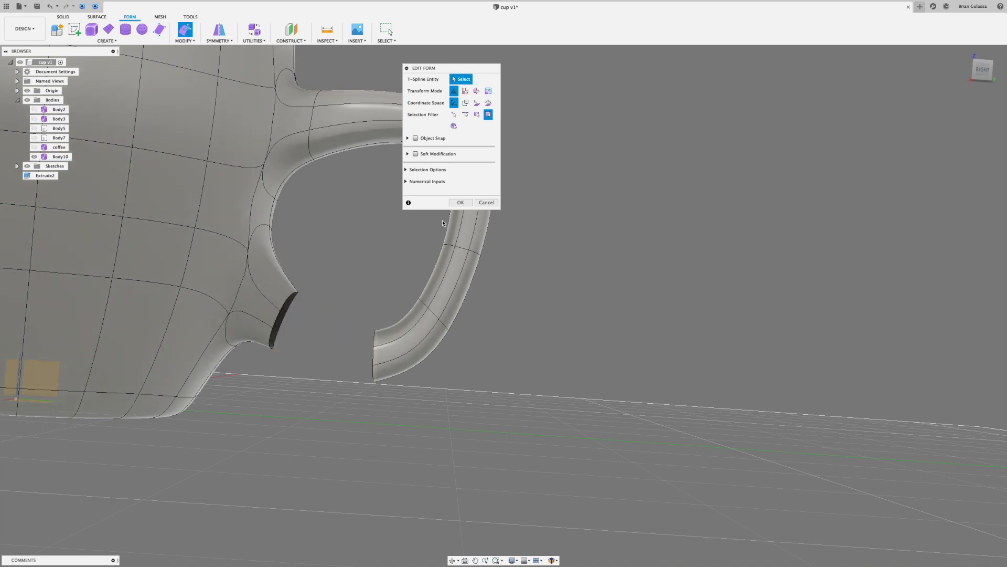
{"action": "left_click", "coordinate": [460, 203]}
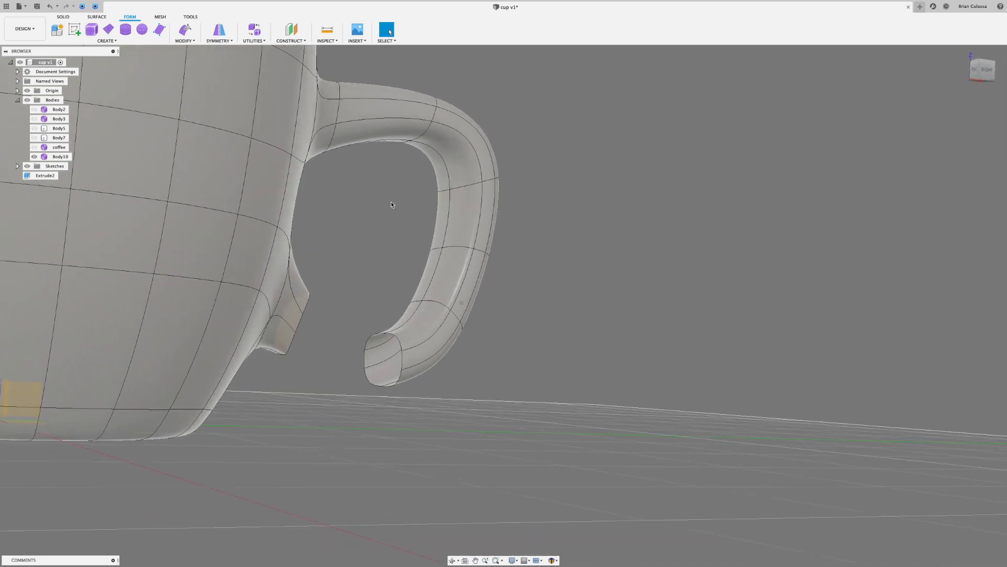
- Start a Bridge with the open edge loop at the handle's lower end as side one
{"action": "middle_click_drag", "start_coordinate": [342, 249], "coordinate": [358, 262], "text": "shift"}
{"action": "left_click", "coordinate": [192, 41]}
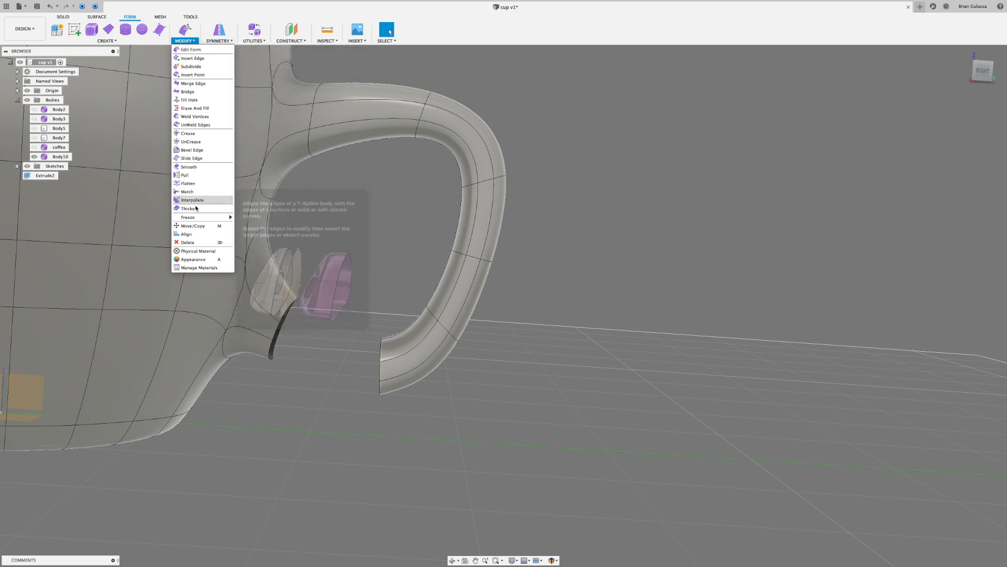
{"action": "left_click", "coordinate": [187, 92]}
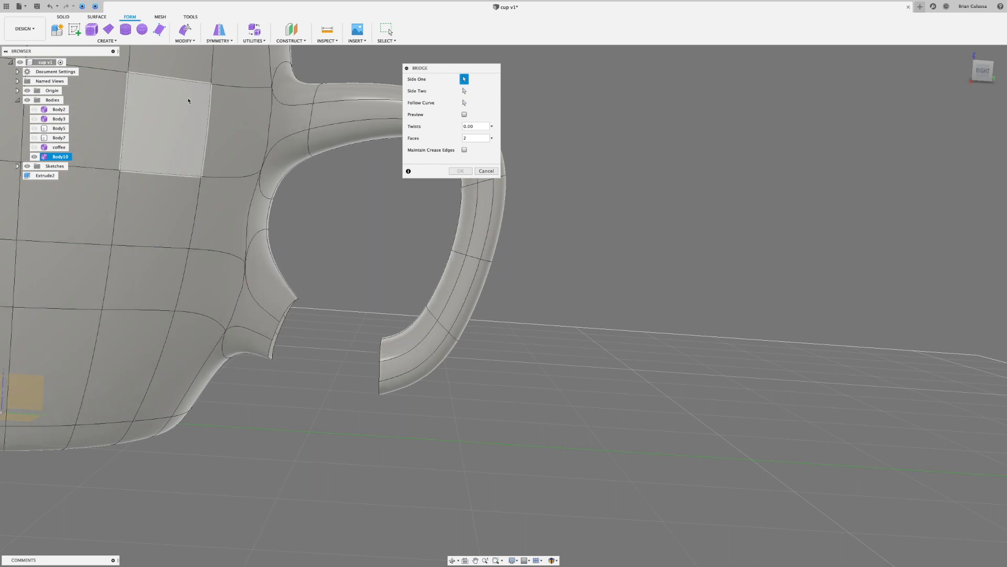
{"action": "middle_click_drag", "start_coordinate": [378, 254], "coordinate": [336, 340], "text": "shift"}
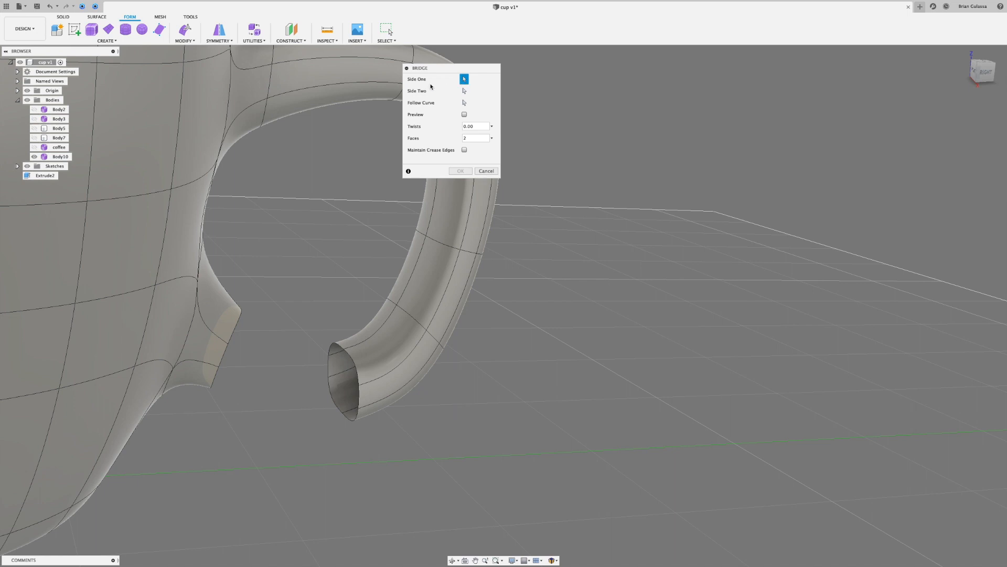
{"action": "left_click_drag", "start_coordinate": [441, 68], "coordinate": [344, 153]}
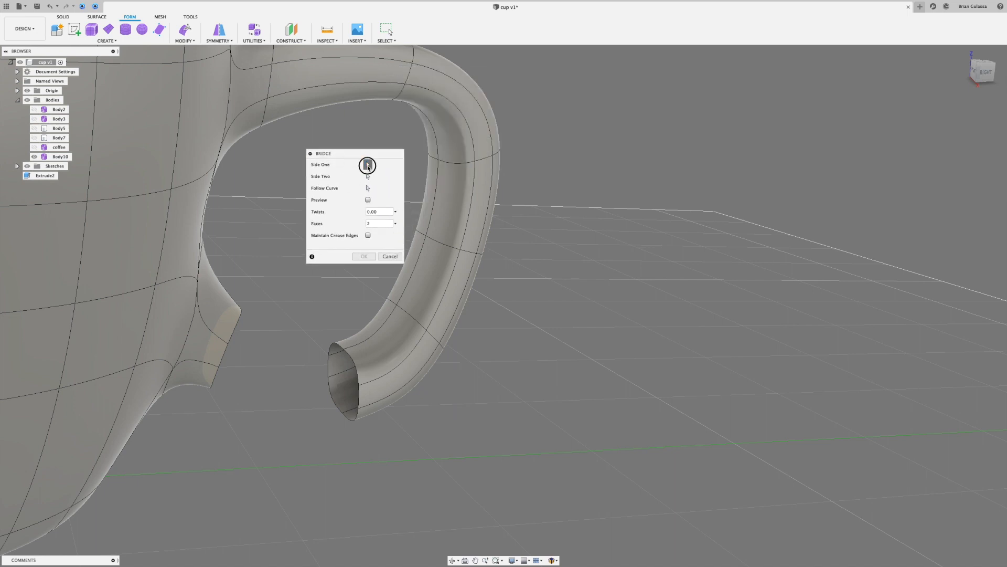
{"action": "double_click", "coordinate": [339, 346]}
- Set the edge loop of the cup's lower opening as side two of the bridge
{"action": "middle_click_drag", "start_coordinate": [305, 215], "coordinate": [353, 288], "text": "shift"}
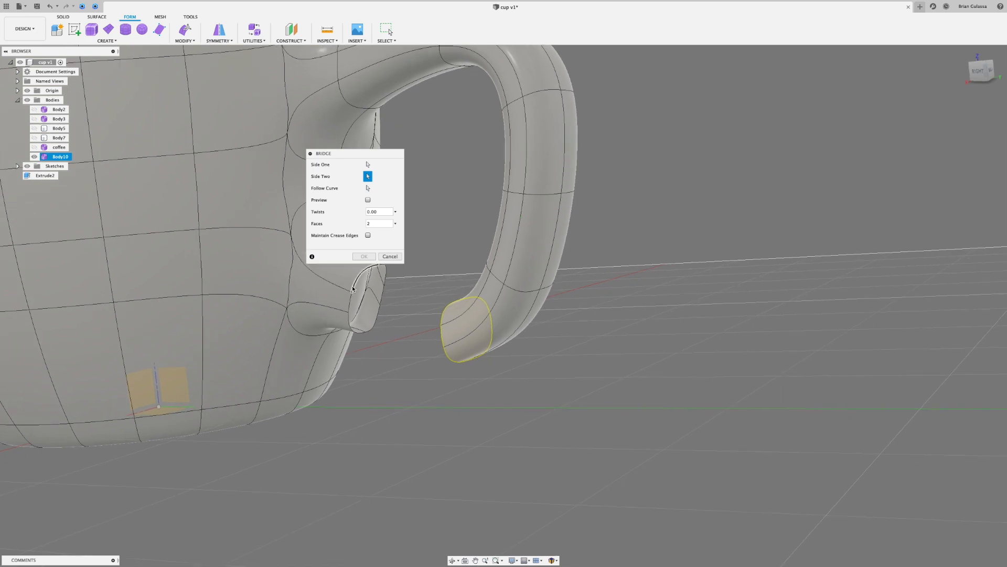
{"action": "double_click", "coordinate": [354, 288]}
{"action": "left_click_drag", "start_coordinate": [384, 155], "coordinate": [393, 402]}
{"action": "middle_click_drag", "start_coordinate": [393, 320], "coordinate": [389, 219], "text": "shift"}
{"action": "scroll", "coordinate": [397, 275], "scroll_direction": "down", "scroll_amount": 1}
{"action": "left_click_drag", "start_coordinate": [375, 400], "coordinate": [390, 314]}
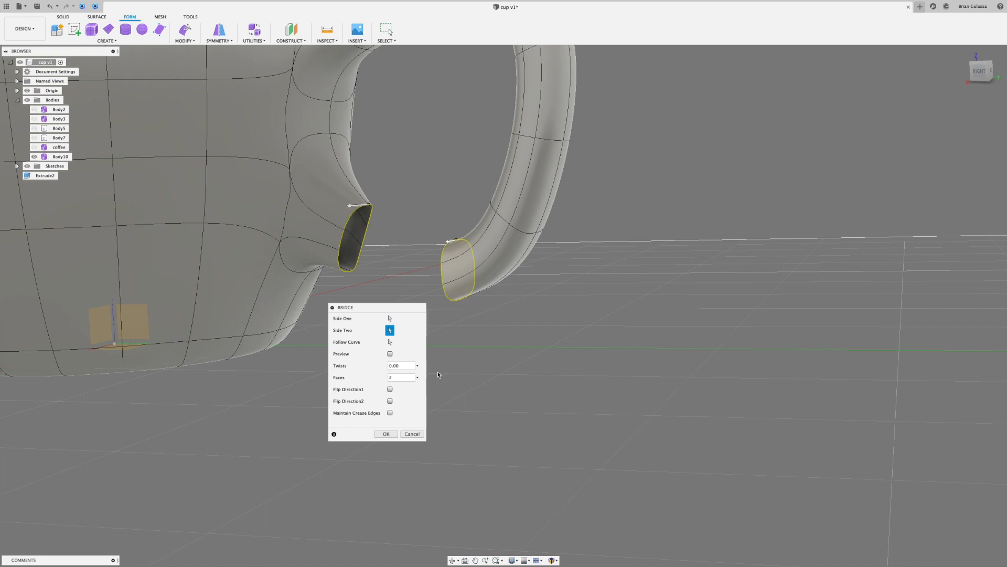
- Turn on the bridge preview and flip direction 1, checking how the bridge lines up between both openings
{"action": "middle_click_drag", "start_coordinate": [388, 263], "coordinate": [486, 282], "text": "shift"}
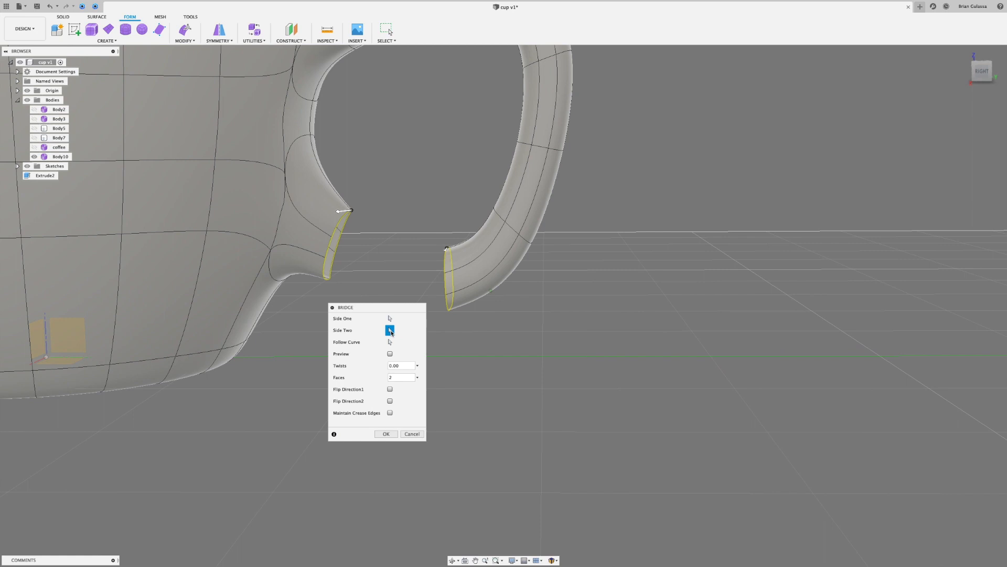
{"action": "left_click", "coordinate": [389, 354]}
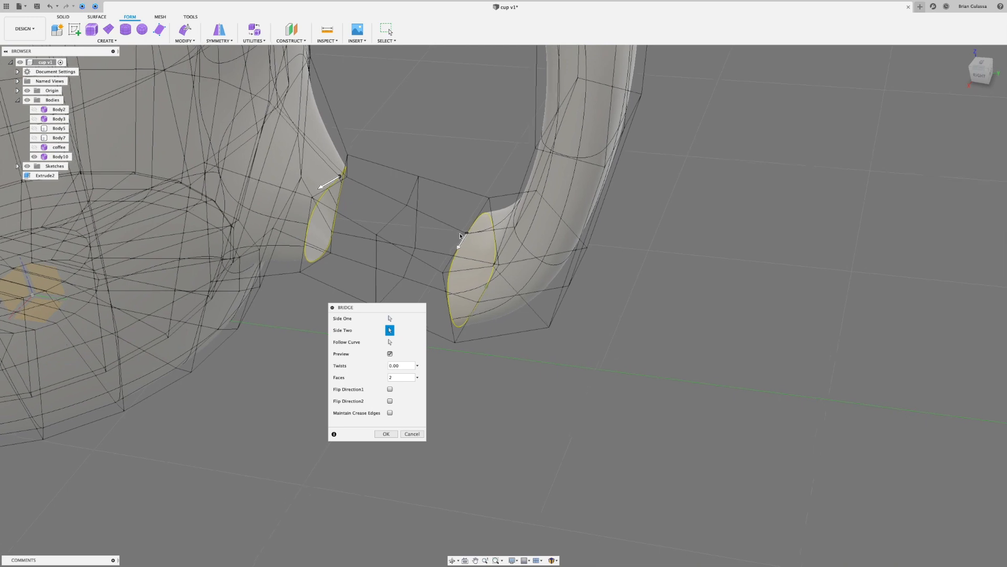
{"action": "left_click", "coordinate": [467, 231]}
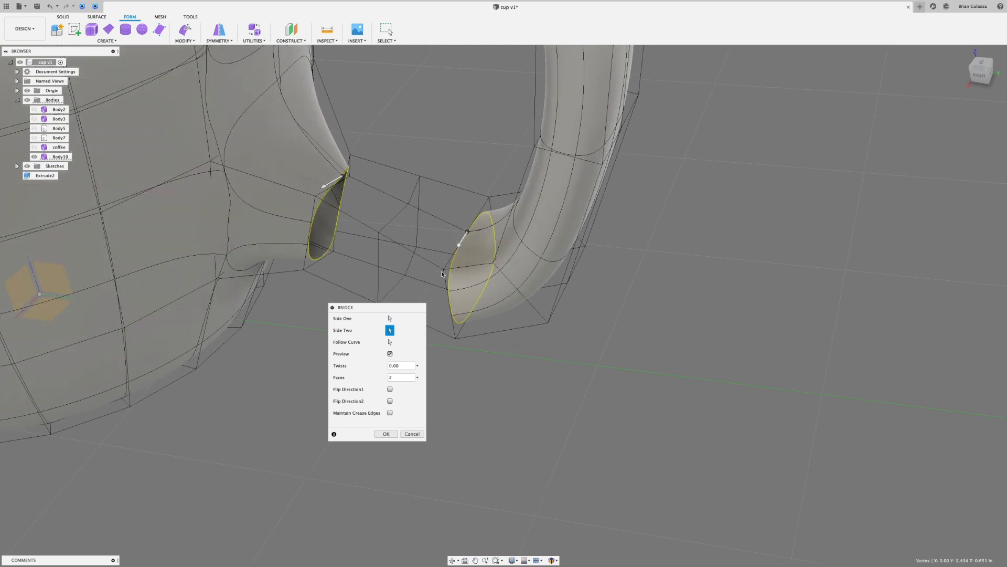
{"action": "left_click", "coordinate": [390, 390]}
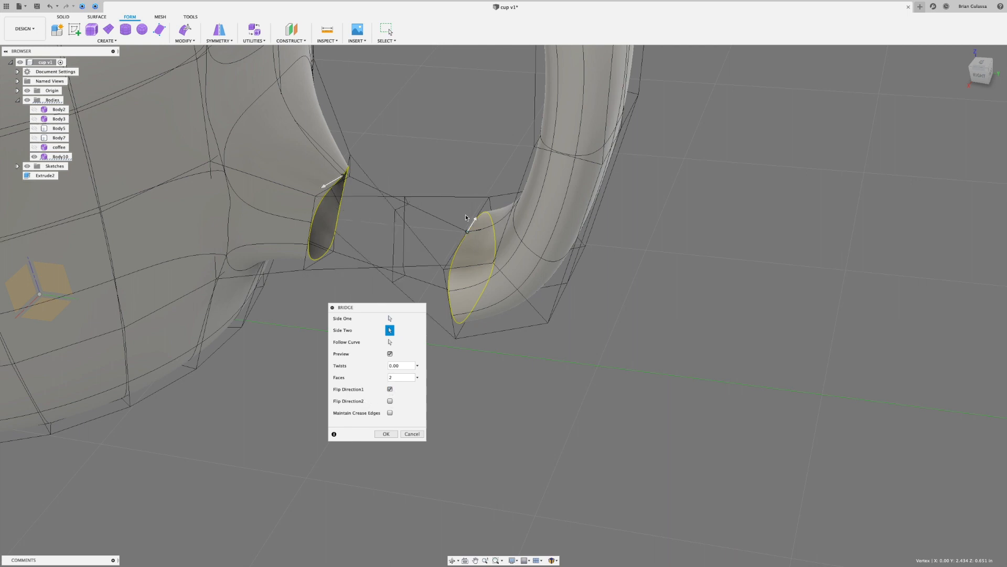
{"action": "middle_click_drag", "start_coordinate": [467, 230], "coordinate": [478, 236], "text": "shift"}
{"action": "middle_click_drag", "start_coordinate": [335, 202], "coordinate": [424, 217], "text": "shift"}
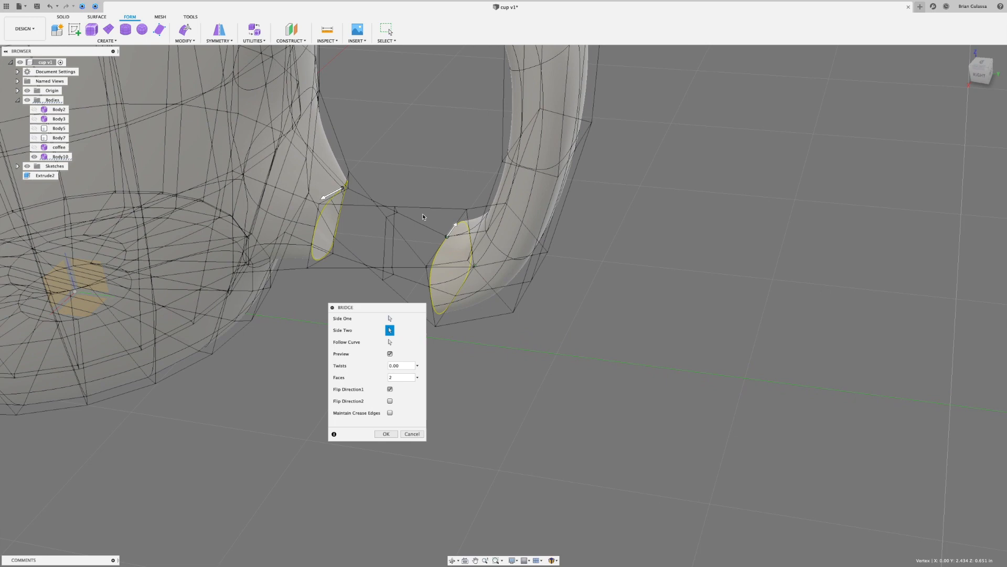
- Realign the bridge's start points on the handle and cup opening loops and turn off flip direction 1
{"action": "middle_click_drag", "start_coordinate": [391, 284], "coordinate": [396, 308], "text": "shift"}
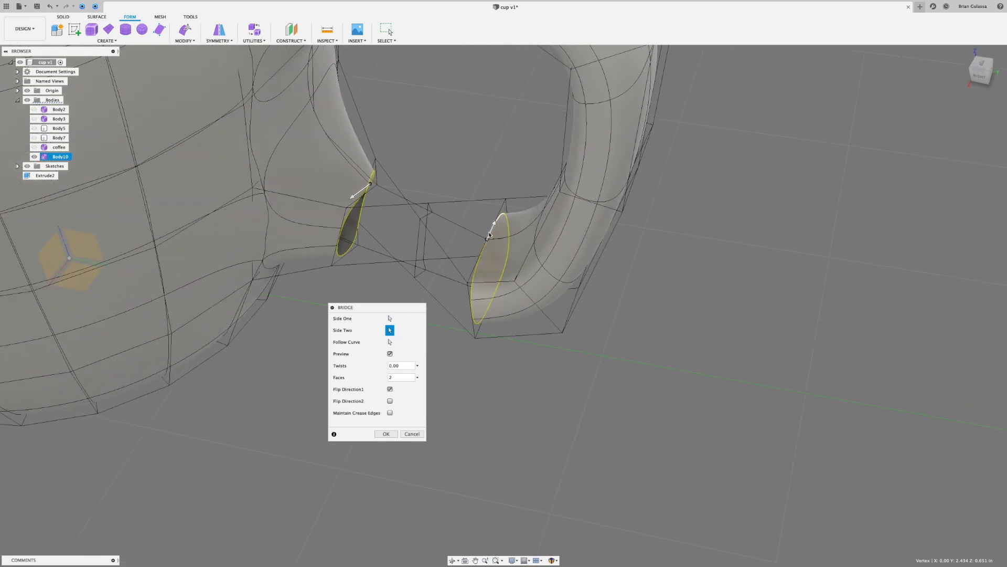
{"action": "middle_click_drag", "start_coordinate": [487, 245], "coordinate": [472, 270], "text": "shift"}
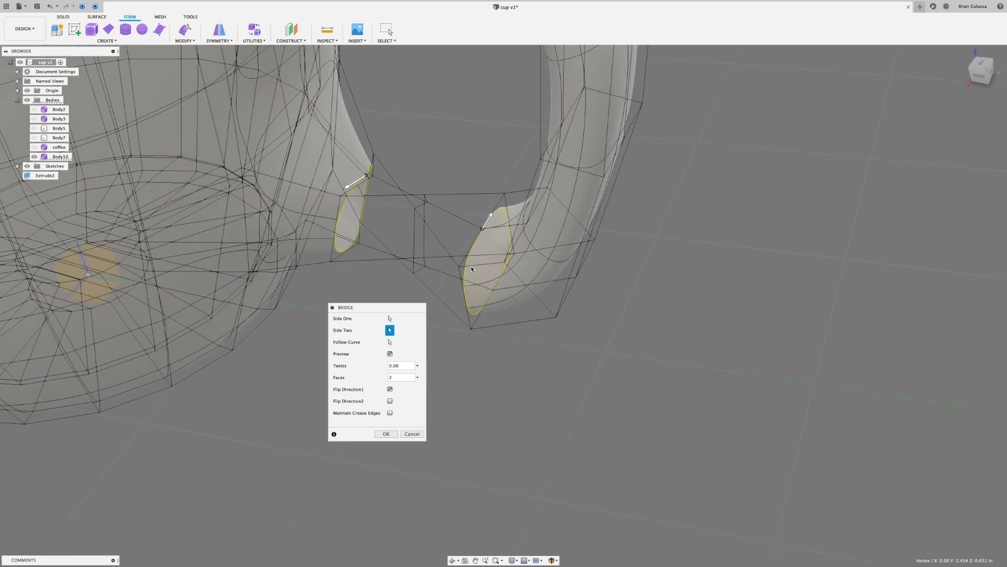
{"action": "left_click", "coordinate": [464, 287]}
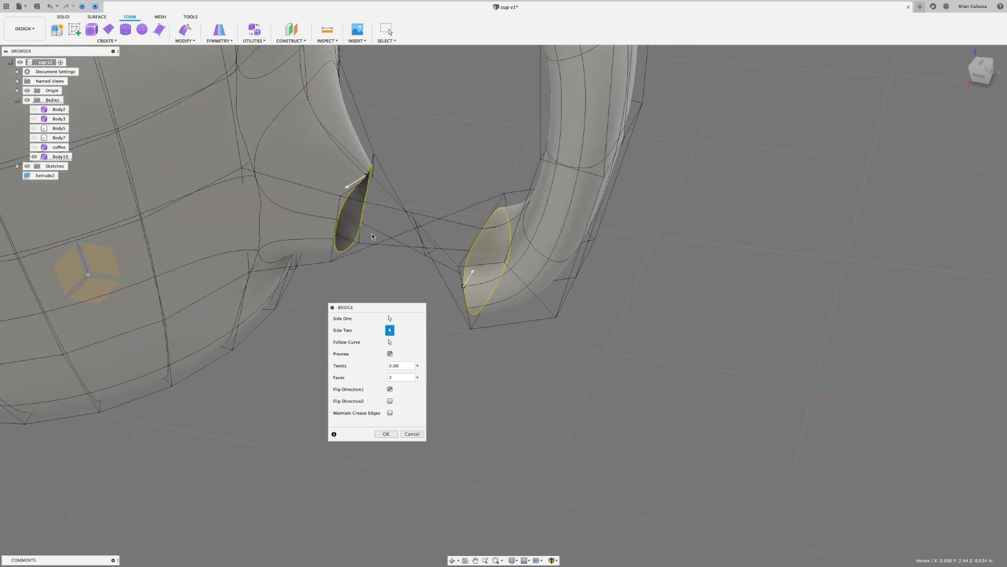
{"action": "left_click", "coordinate": [339, 221]}
{"action": "middle_click_drag", "start_coordinate": [311, 326], "coordinate": [316, 319], "text": "shift"}
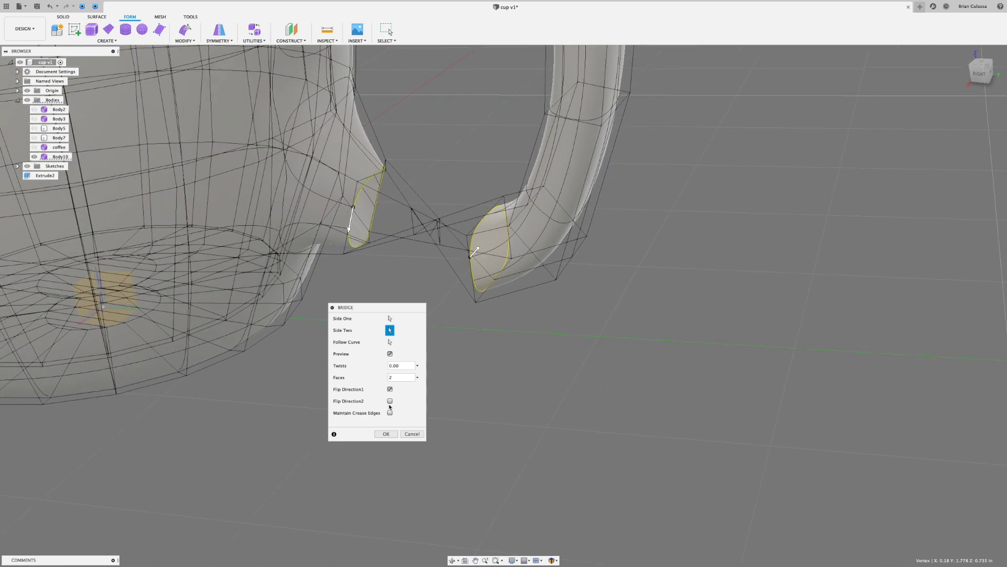
{"action": "left_click", "coordinate": [390, 389]}
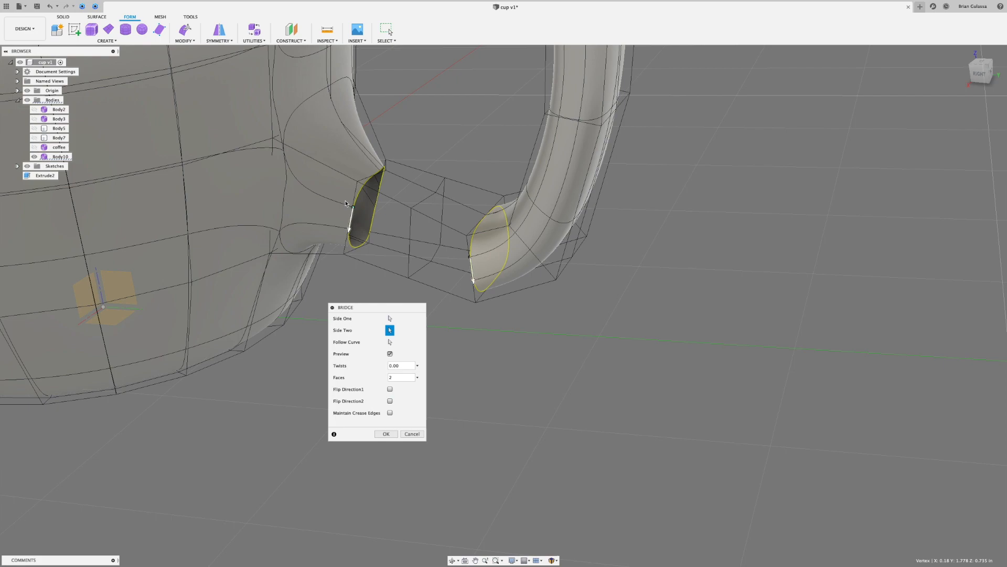
- Create the bridge with 2 faces between the cup's lower opening and the handle's lower end
{"action": "middle_click_drag", "start_coordinate": [480, 270], "coordinate": [370, 359], "text": "shift"}
{"action": "scroll", "coordinate": [416, 380], "scroll_direction": "down", "scroll_amount": 3}
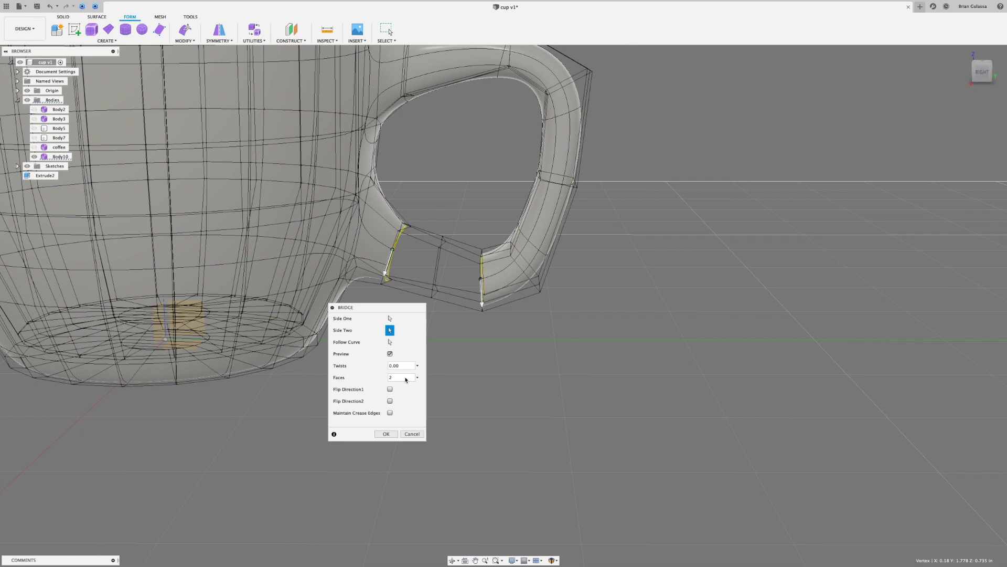
{"action": "left_click", "coordinate": [402, 379]}
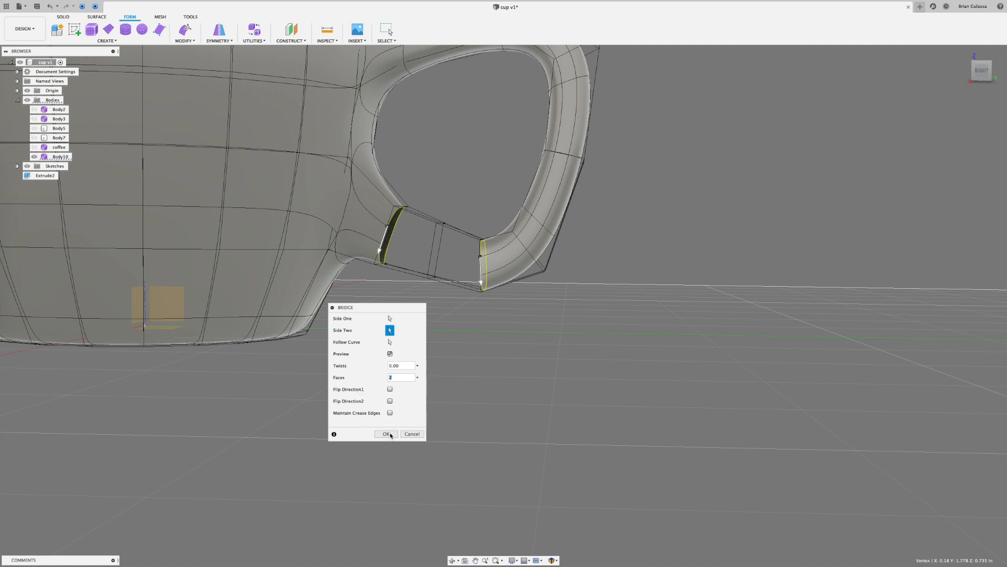
{"action": "key", "text": "Return"}
{"action": "scroll", "coordinate": [407, 418], "scroll_direction": "down", "scroll_amount": 2}
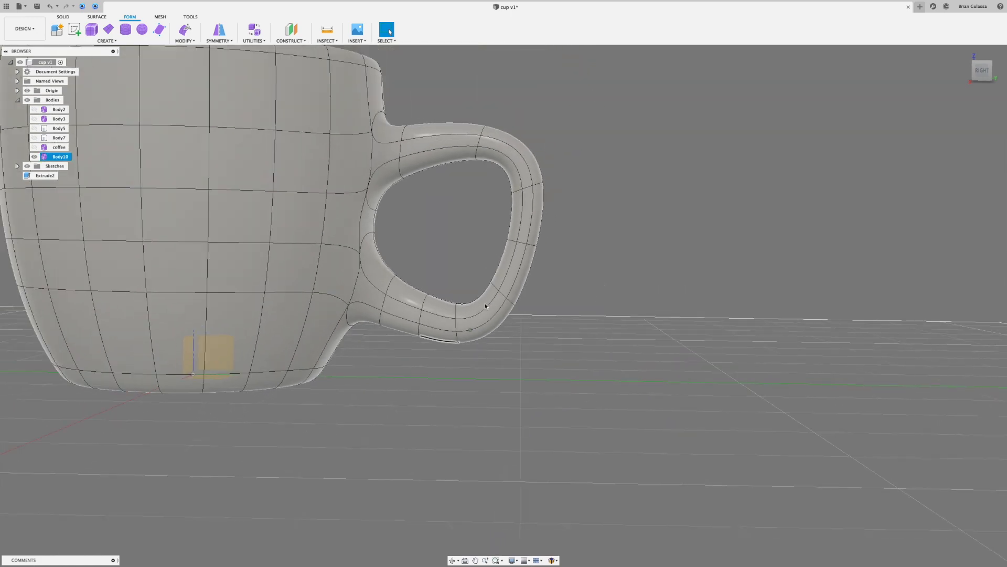
- Delete the edge loop in the middle of the bridge at the handle's lower end
{"action": "scroll", "coordinate": [376, 441], "scroll_direction": "right", "scroll_amount": 5, "text": "shift"}
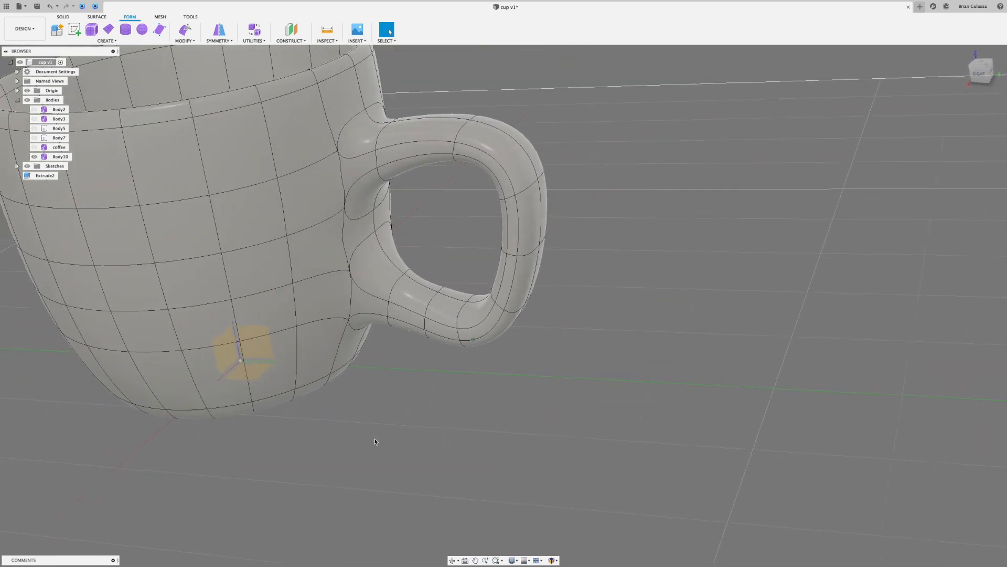
{"action": "scroll", "coordinate": [374, 440], "scroll_direction": "up", "scroll_amount": 5, "text": "shift"}
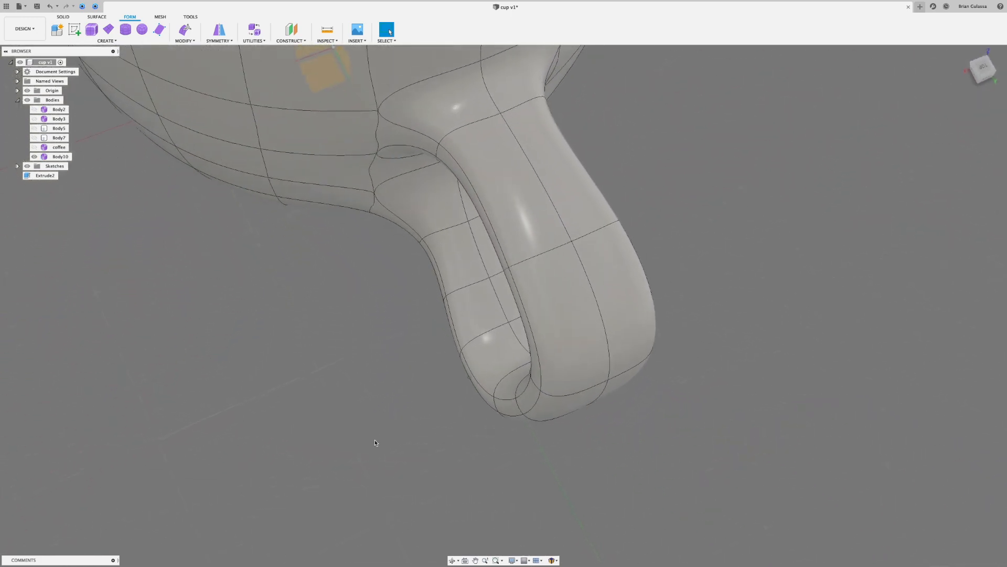
{"action": "scroll", "coordinate": [374, 441], "scroll_direction": "down", "scroll_amount": 5, "text": "shift"}
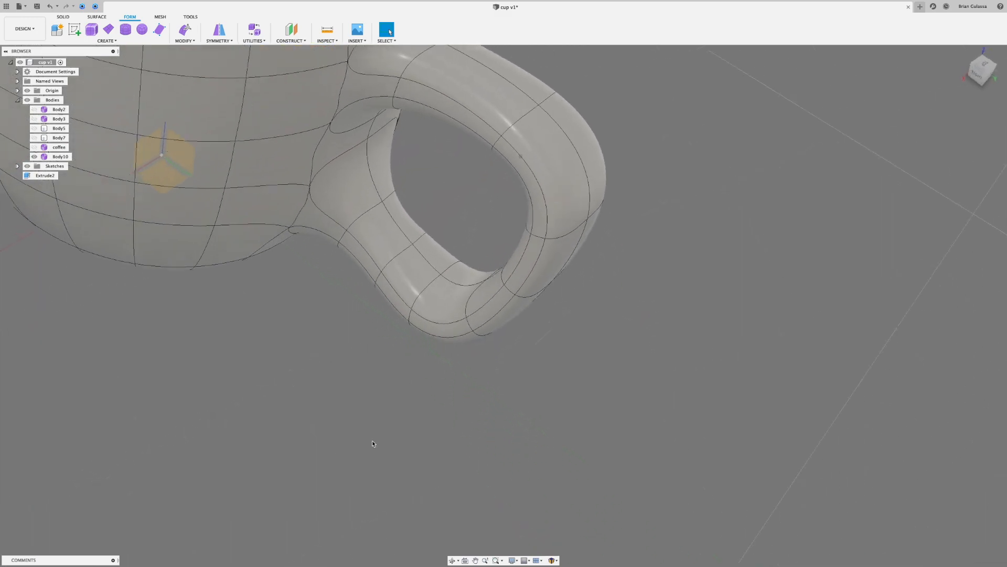
{"action": "scroll", "coordinate": [372, 442], "scroll_direction": "down", "scroll_amount": 4, "text": "shift"}
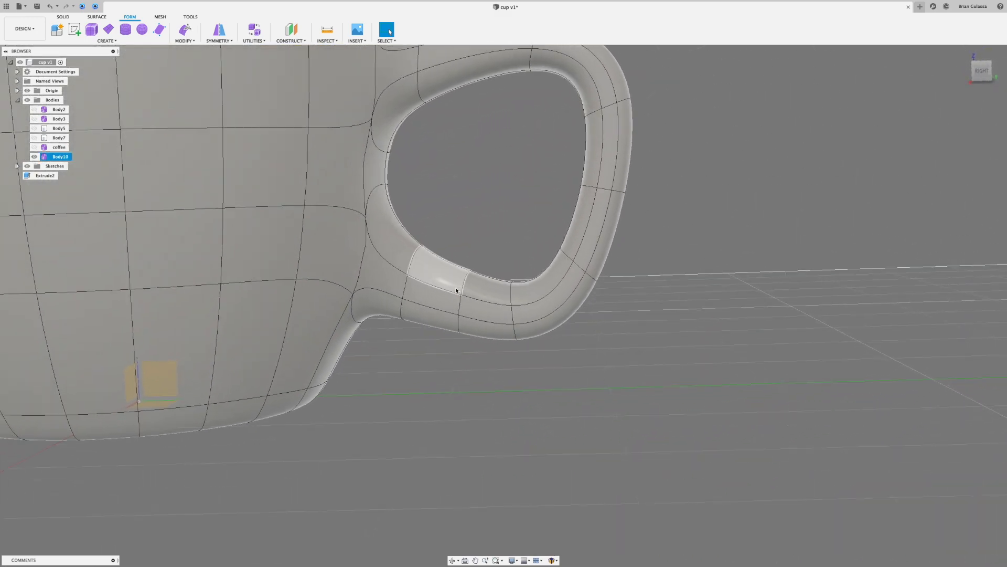
{"action": "double_click", "coordinate": [464, 285]}
{"action": "scroll", "coordinate": [499, 199], "scroll_direction": "down", "scroll_amount": 3, "text": "shift"}
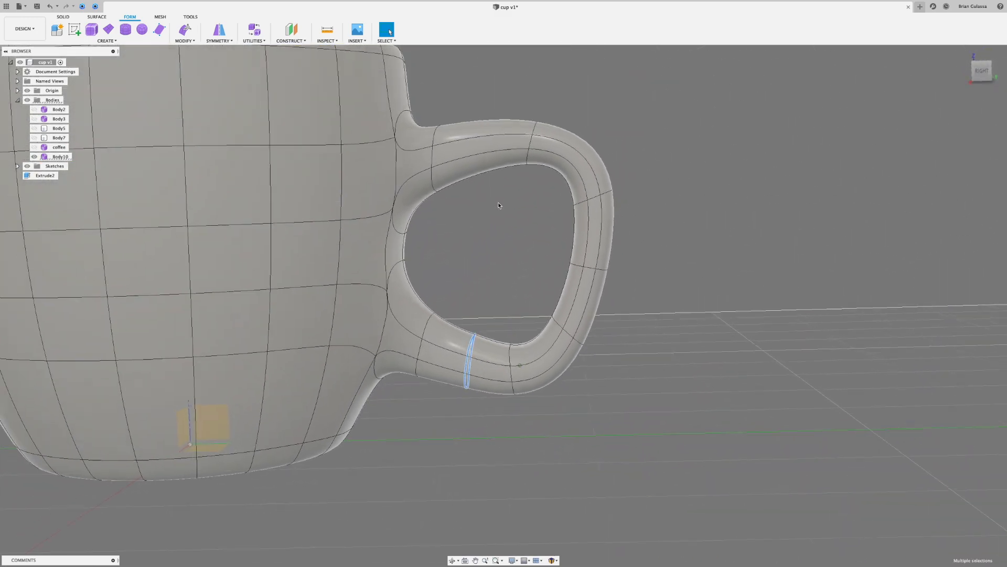
{"action": "right_click", "coordinate": [487, 241]}
{"action": "left_click", "coordinate": [459, 230]}
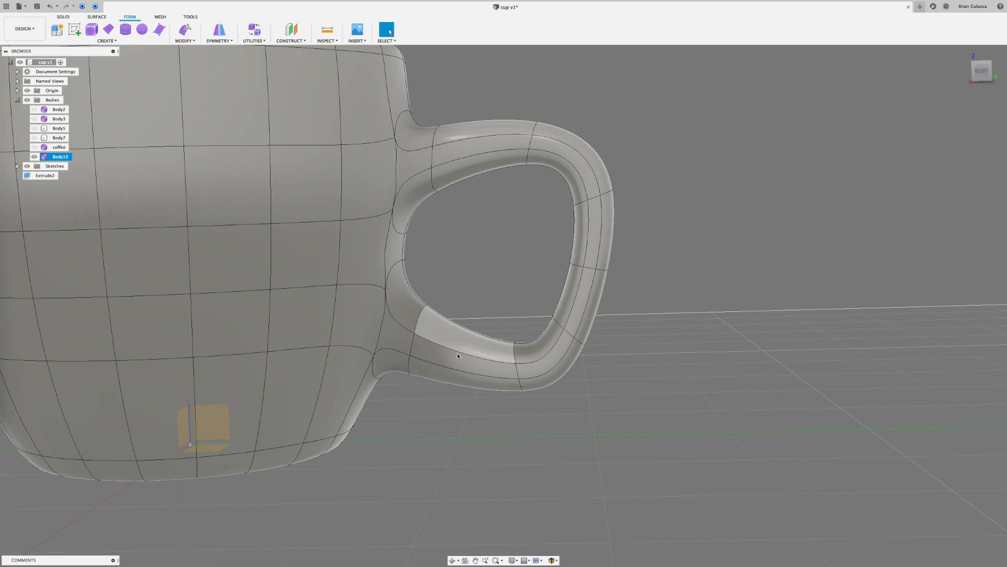
- With Edit Form, move the edge loop where the bridge meets the handle by about -0.058 in in both directions
{"action": "scroll", "coordinate": [443, 365], "scroll_direction": "down", "scroll_amount": 2}
{"action": "scroll", "coordinate": [453, 371], "scroll_direction": "up", "scroll_amount": 5}
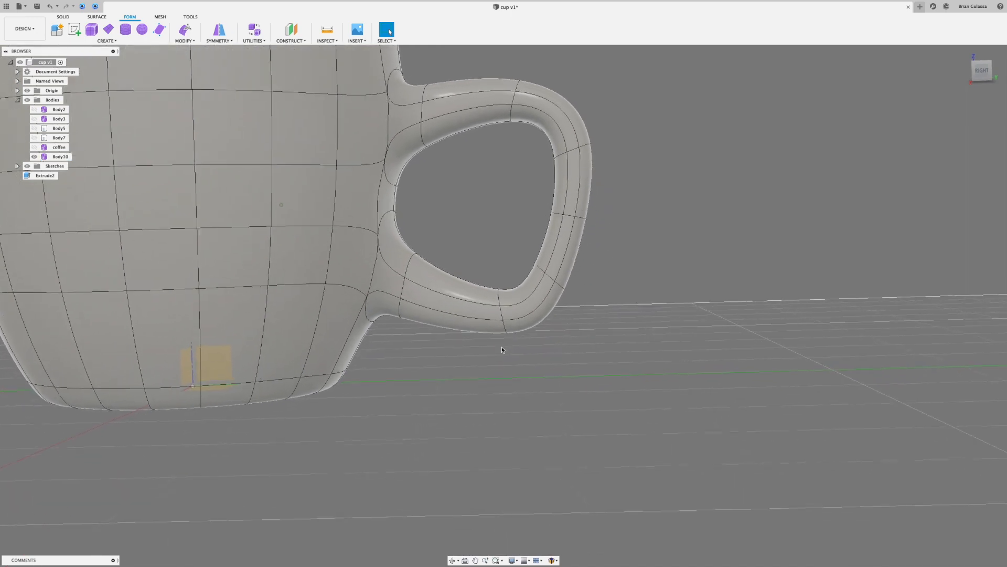
{"action": "double_click", "coordinate": [522, 302]}
{"action": "scroll", "coordinate": [522, 310], "scroll_direction": "down", "scroll_amount": 1}
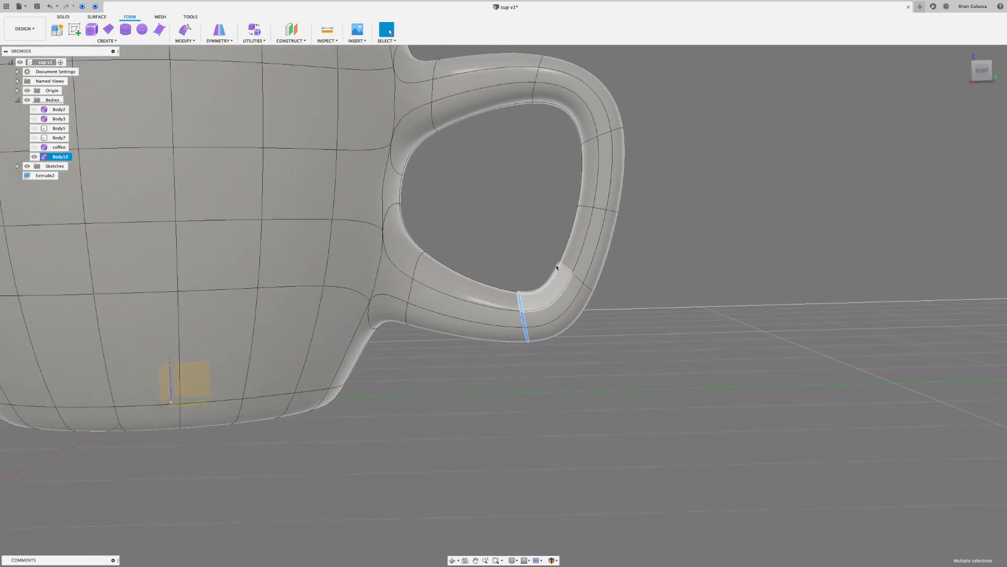
{"action": "right_click", "coordinate": [503, 237]}
{"action": "left_click", "coordinate": [530, 228]}
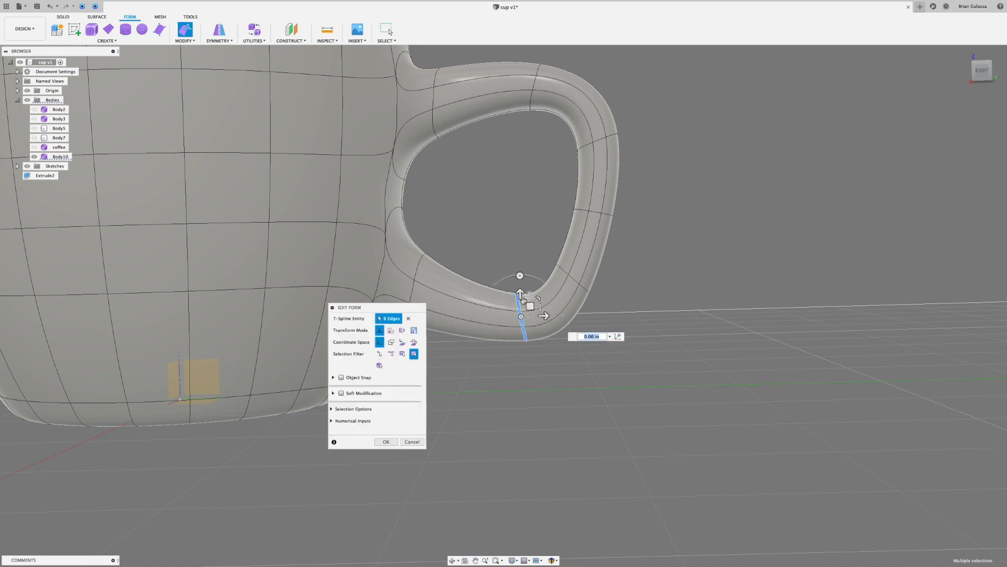
{"action": "left_click_drag", "start_coordinate": [529, 313], "coordinate": [524, 315]}
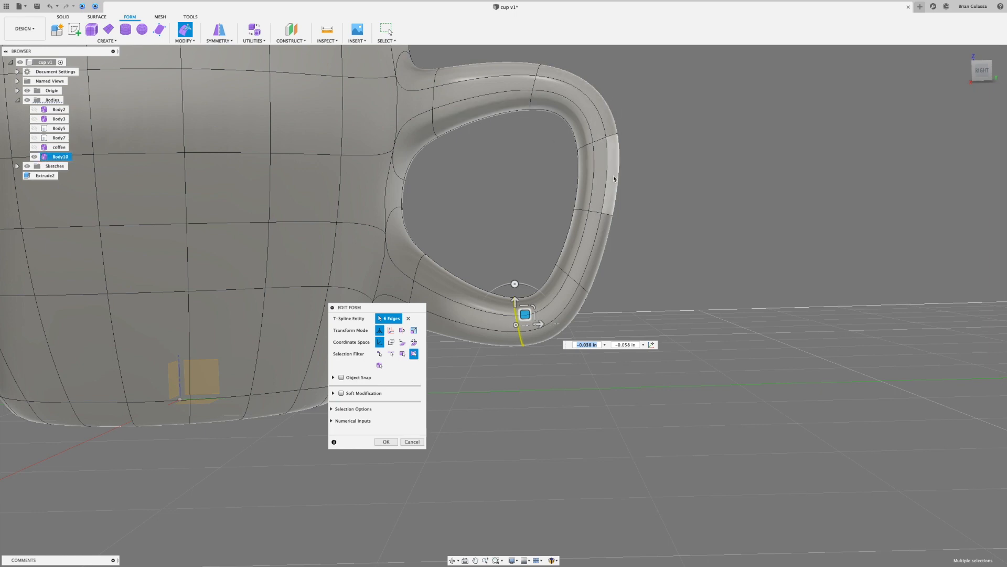
{"action": "middle_click_drag", "start_coordinate": [580, 221], "coordinate": [589, 230], "text": "shift"}
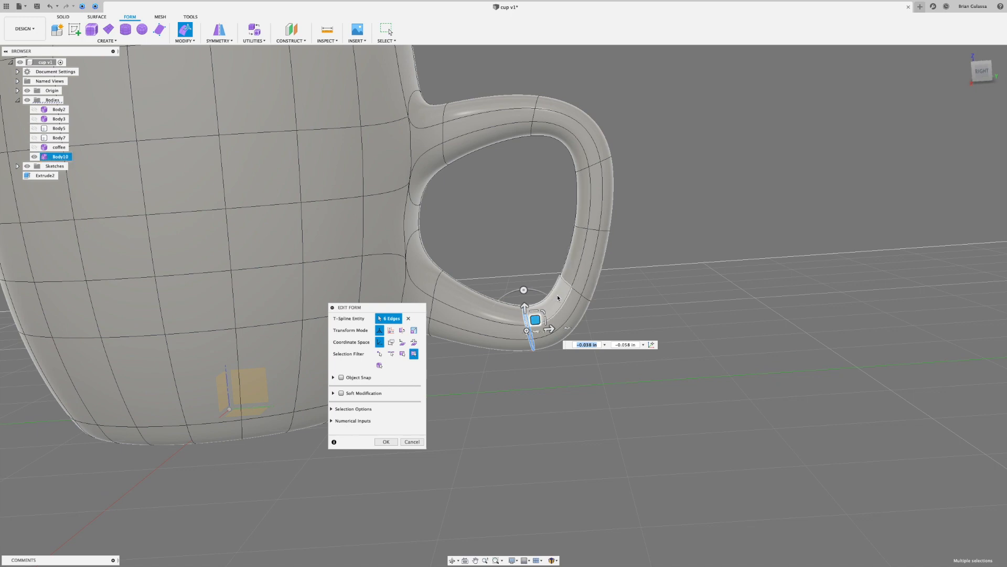
{"action": "middle_click_drag", "start_coordinate": [499, 329], "coordinate": [540, 315], "text": "shift"}
{"action": "left_click", "coordinate": [496, 376]}
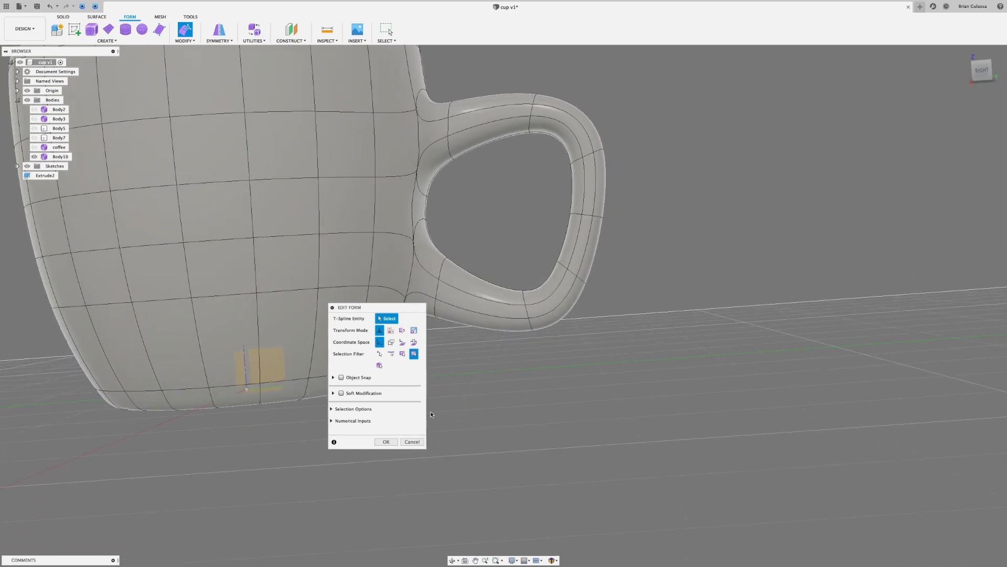
{"action": "left_click", "coordinate": [386, 442]}
- Undo the edge loop move and the deletion of the bridge's middle loop
{"action": "middle_click_drag", "start_coordinate": [384, 440], "coordinate": [403, 420], "text": "shift"}
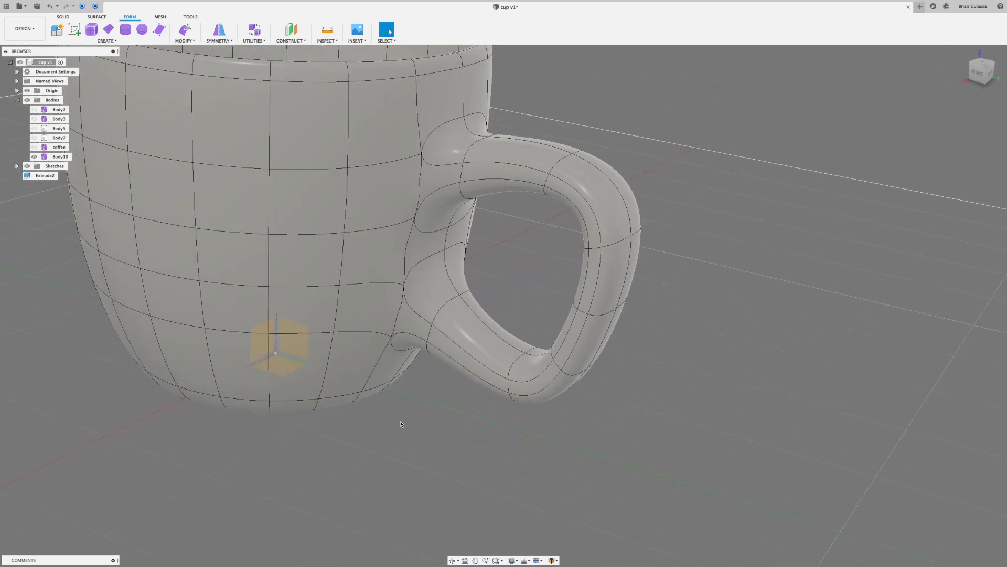
{"action": "key", "text": "super+z"}
- With Edit Form, move the bridge's middle edge loop about -0.043 in sideways and -0.222 in vertically
{"action": "middle_click_drag", "start_coordinate": [546, 260], "coordinate": [516, 305], "text": "shift"}
{"action": "double_click", "coordinate": [513, 313]}
{"action": "middle_click_drag", "start_coordinate": [545, 266], "coordinate": [530, 253], "text": "shift"}
{"action": "right_click", "coordinate": [530, 254]}
{"action": "left_click", "coordinate": [557, 245]}
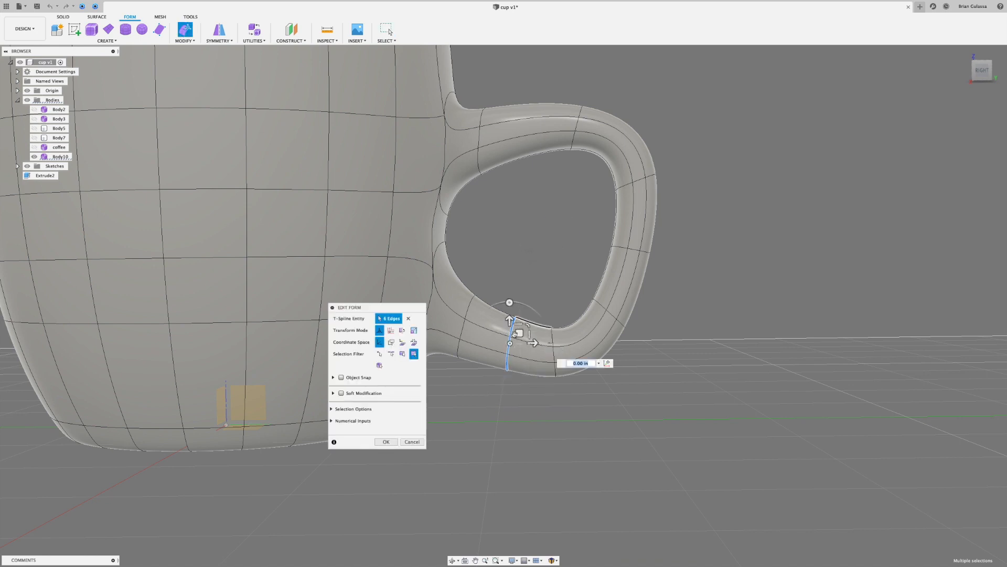
{"action": "left_click_drag", "start_coordinate": [518, 335], "coordinate": [512, 377]}
{"action": "scroll", "coordinate": [531, 221], "scroll_direction": "down", "scroll_amount": 4}
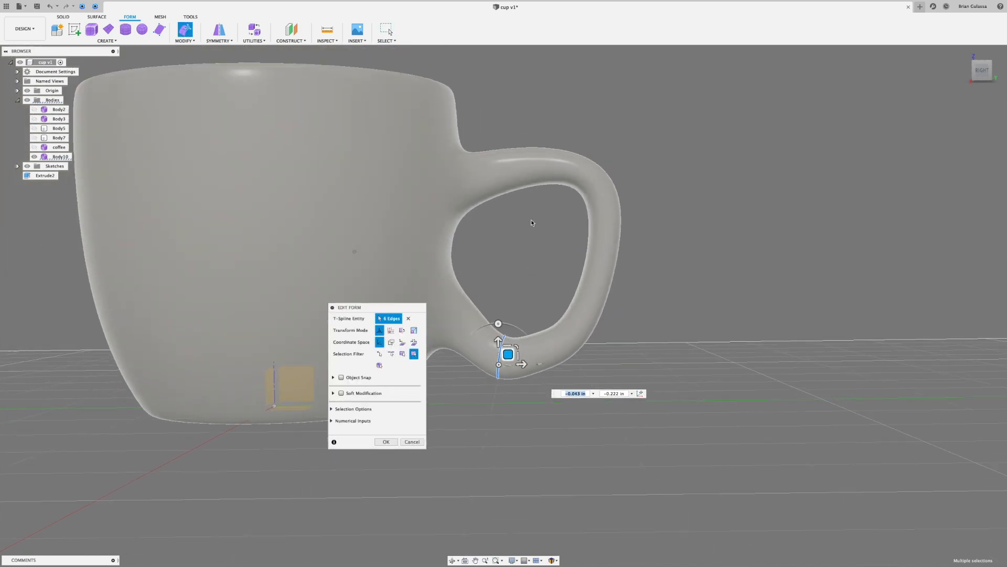
{"action": "scroll", "coordinate": [522, 336], "scroll_direction": "up", "scroll_amount": 5}
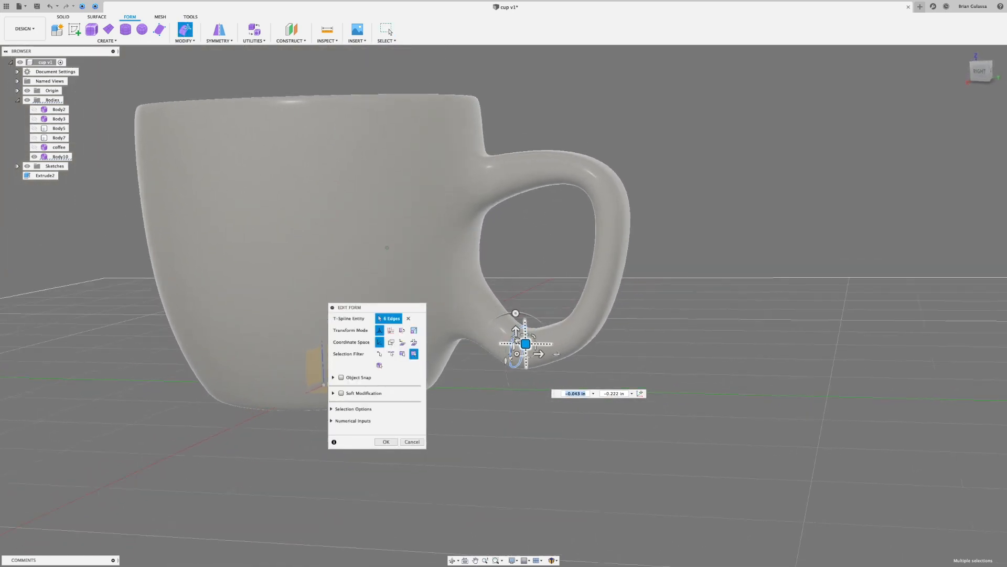
- Move the bridge's middle edge loop back up, try a few positions and accept the edit
{"action": "left_click_drag", "start_coordinate": [528, 359], "coordinate": [524, 323]}
{"action": "left_click_drag", "start_coordinate": [524, 321], "coordinate": [537, 292]}
{"action": "middle_click_drag", "start_coordinate": [505, 356], "coordinate": [517, 341], "text": "shift"}
{"action": "left_click_drag", "start_coordinate": [534, 286], "coordinate": [525, 317]}
{"action": "middle_click_drag", "start_coordinate": [458, 382], "coordinate": [559, 330], "text": "shift"}
{"action": "left_click", "coordinate": [386, 442]}
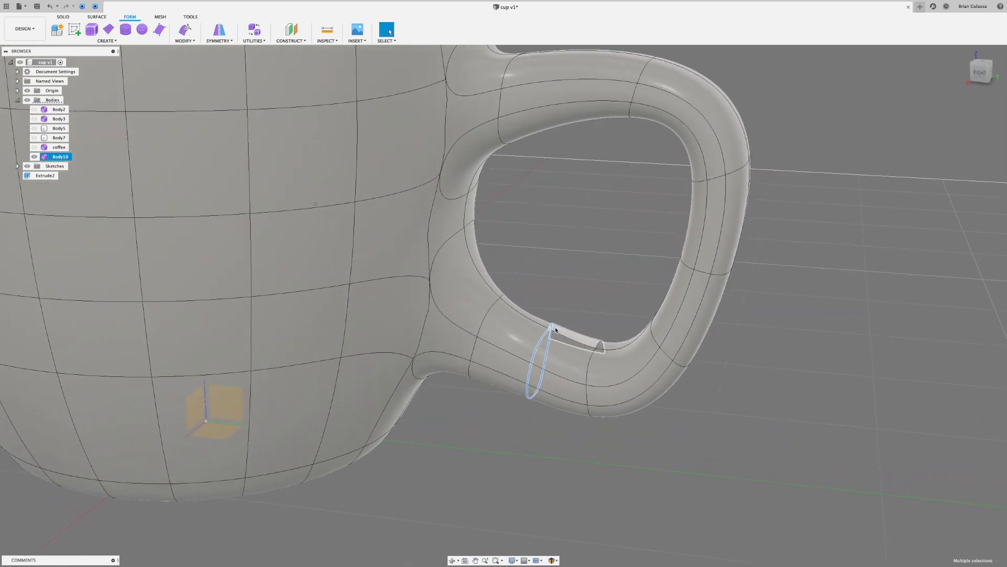
- Delete the bridge's middle edge loop between the cup and the handle's lower end
{"action": "right_click", "coordinate": [581, 265]}
{"action": "left_click", "coordinate": [558, 248]}
{"action": "middle_click_drag", "start_coordinate": [562, 259], "coordinate": [541, 239], "text": "shift"}
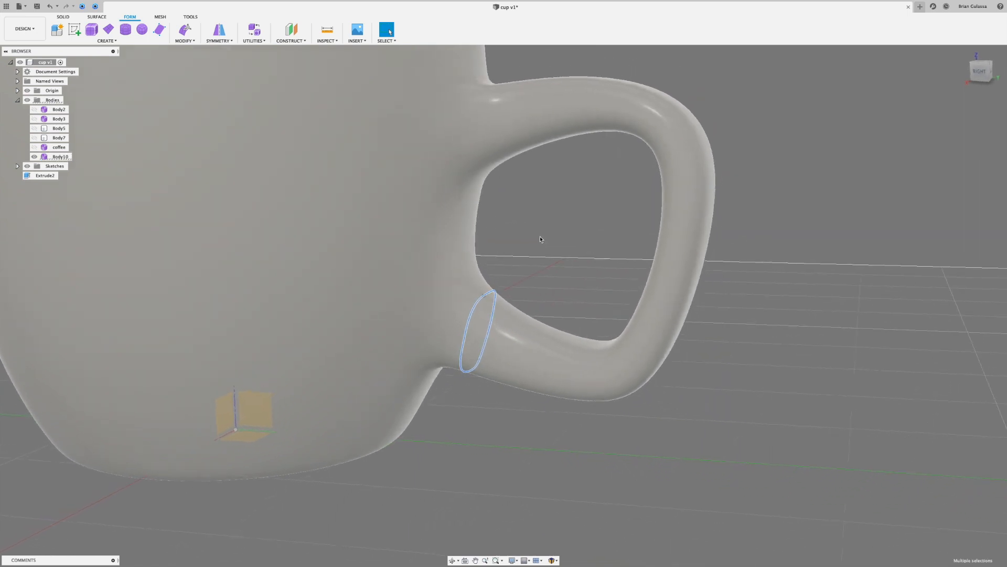
- With Edit Form, scale the edge loop where the lower handle meets the cup to about 0.68
{"action": "right_click", "coordinate": [542, 237]}
{"action": "left_click", "coordinate": [574, 224]}
{"action": "middle_click_drag", "start_coordinate": [483, 290], "coordinate": [488, 287], "text": "shift"}
{"action": "left_click_drag", "start_coordinate": [491, 286], "coordinate": [491, 288]}
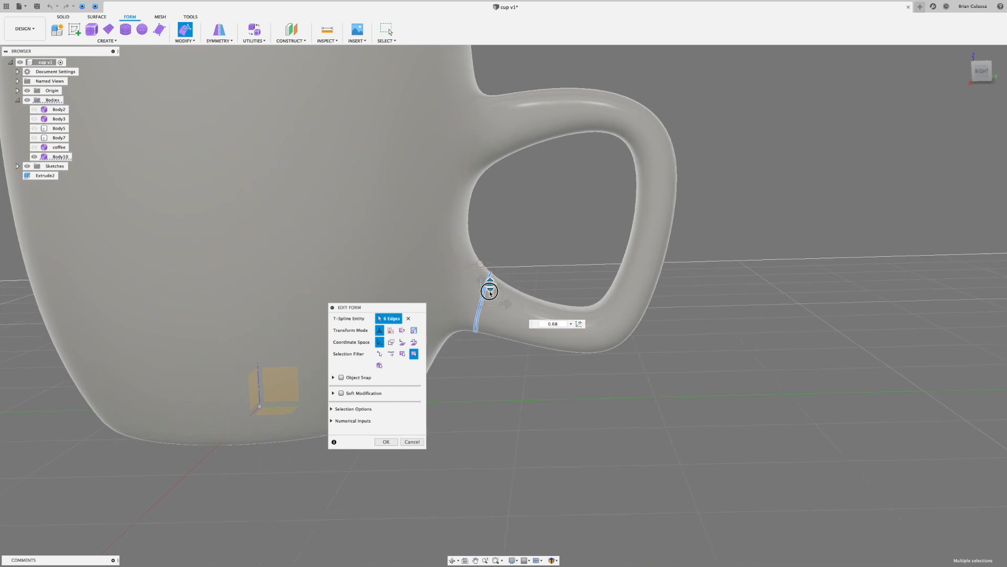
{"action": "left_click_drag", "start_coordinate": [490, 292], "coordinate": [490, 292]}
{"action": "left_click", "coordinate": [559, 226]}
{"action": "scroll", "coordinate": [557, 216], "scroll_direction": "down", "scroll_amount": 3}
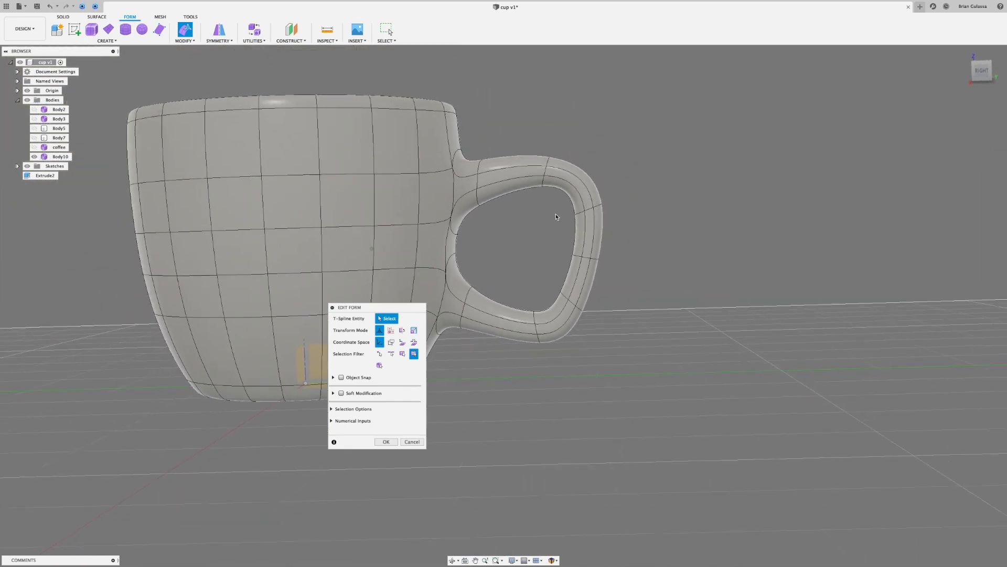
{"action": "middle_click_drag", "start_coordinate": [538, 210], "coordinate": [407, 415], "text": "shift"}
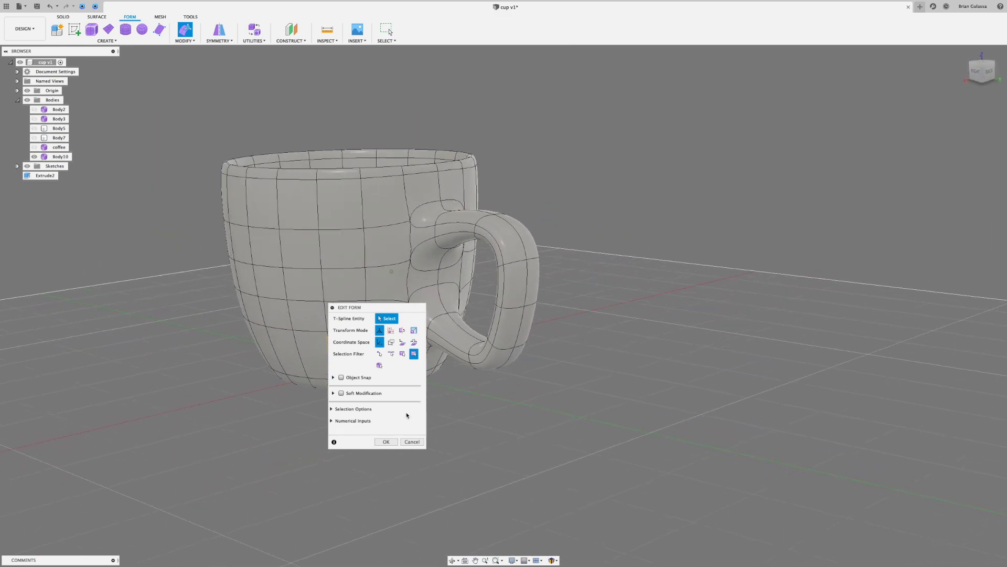
{"action": "left_click", "coordinate": [387, 442]}
- Try to move the edge loop midway down the handle's grip outward about 0.188 in and down 0.044 in
{"action": "middle_click_drag", "start_coordinate": [599, 281], "coordinate": [656, 226], "text": "shift"}
{"action": "scroll", "coordinate": [575, 267], "scroll_direction": "up", "scroll_amount": 4}
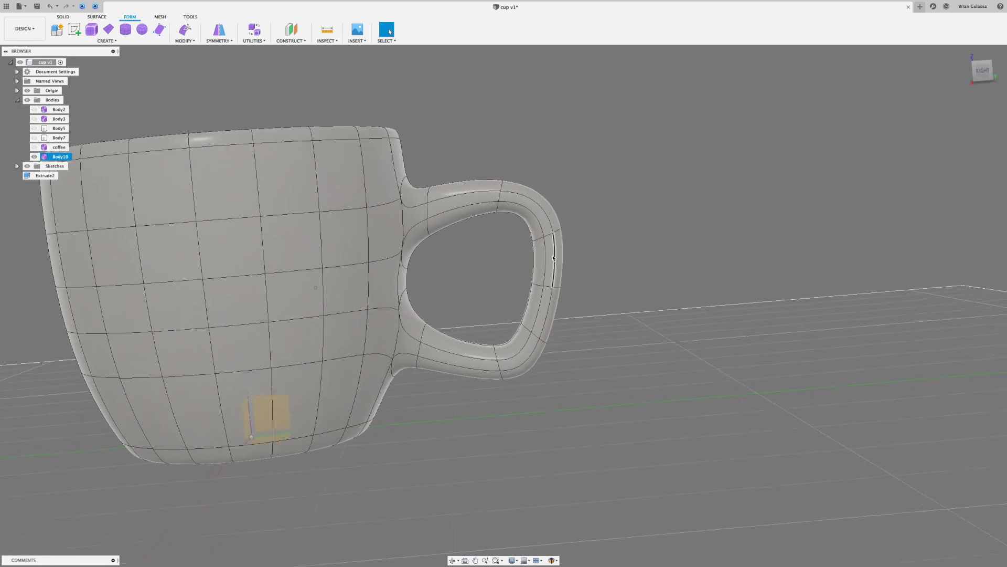
{"action": "scroll", "coordinate": [543, 247], "scroll_direction": "up", "scroll_amount": 3}
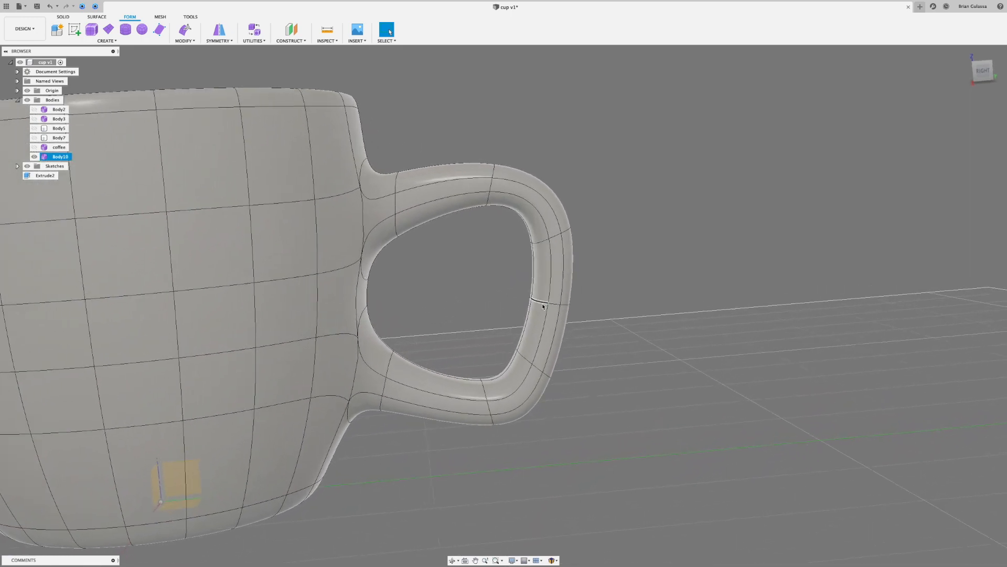
{"action": "double_click", "coordinate": [539, 303]}
{"action": "right_click", "coordinate": [622, 246]}
{"action": "left_click", "coordinate": [655, 238]}
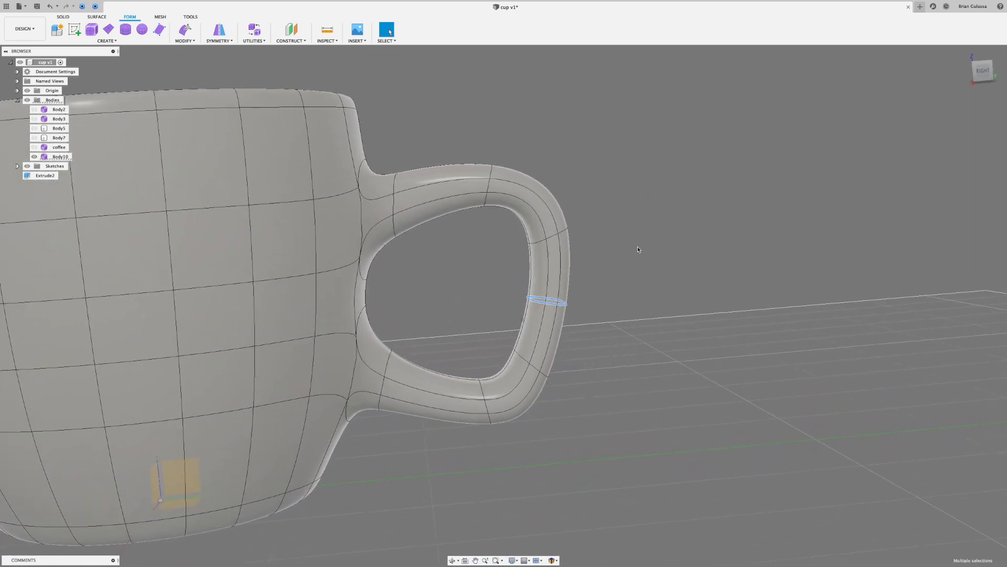
{"action": "left_click_drag", "start_coordinate": [549, 289], "coordinate": [576, 298]}
{"action": "scroll", "coordinate": [527, 157], "scroll_direction": "down", "scroll_amount": 2}
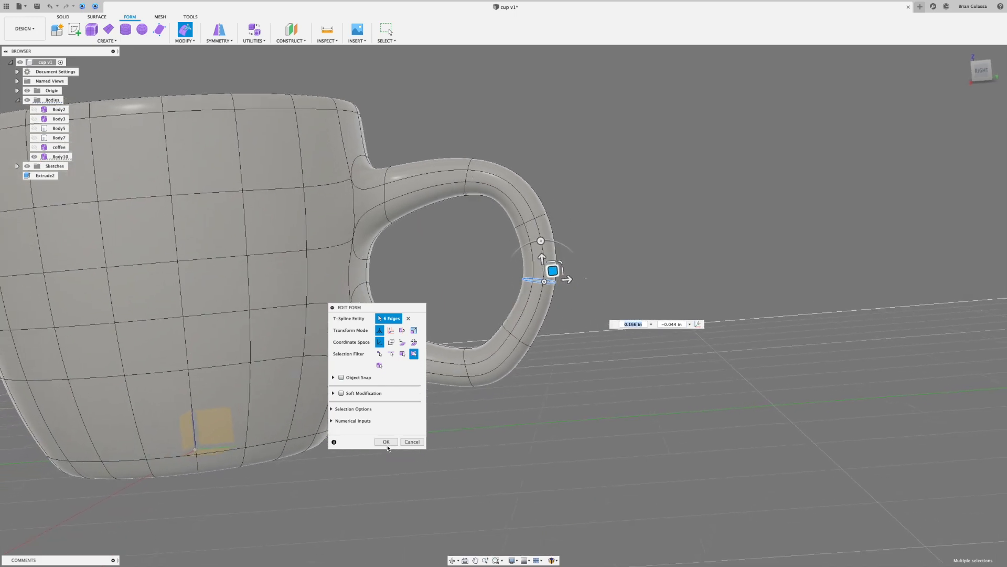
{"action": "left_click", "coordinate": [411, 442]}
- Edit the edge loop midway down the handle's grip with Soft Modification and move it outward about 0.141 in
{"action": "right_click", "coordinate": [620, 230]}
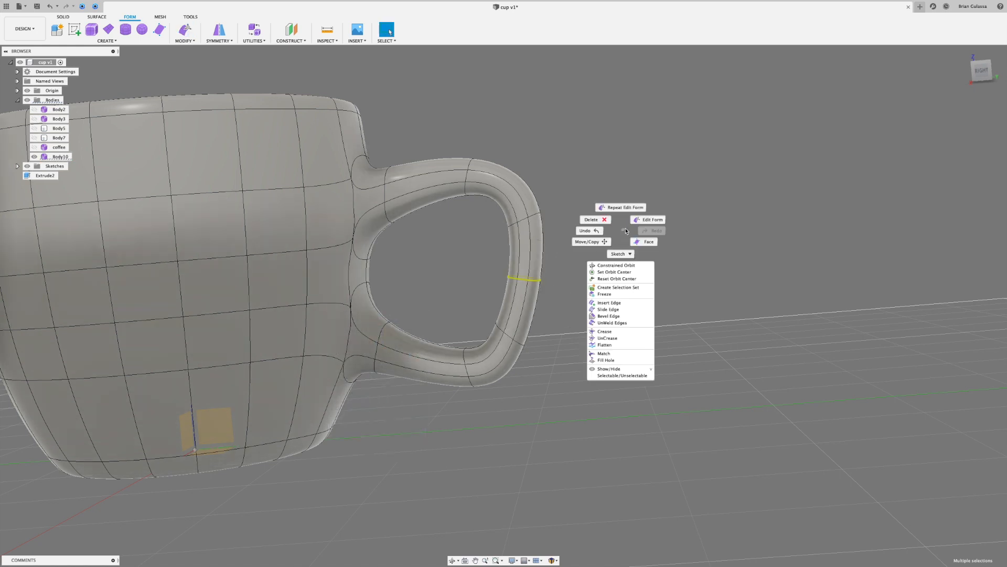
{"action": "left_click", "coordinate": [620, 207]}
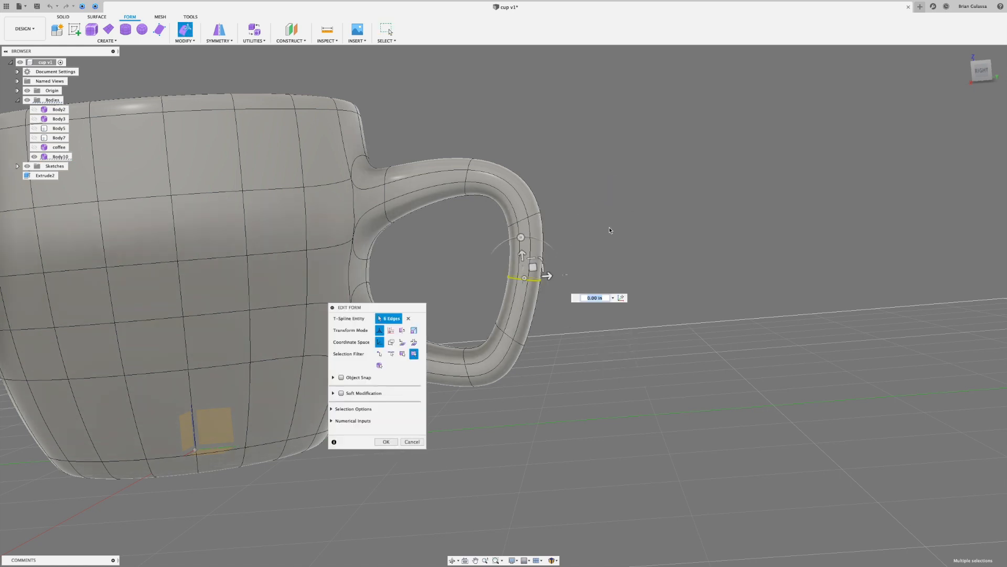
{"action": "middle_click_drag", "start_coordinate": [513, 271], "coordinate": [521, 274], "text": "shift"}
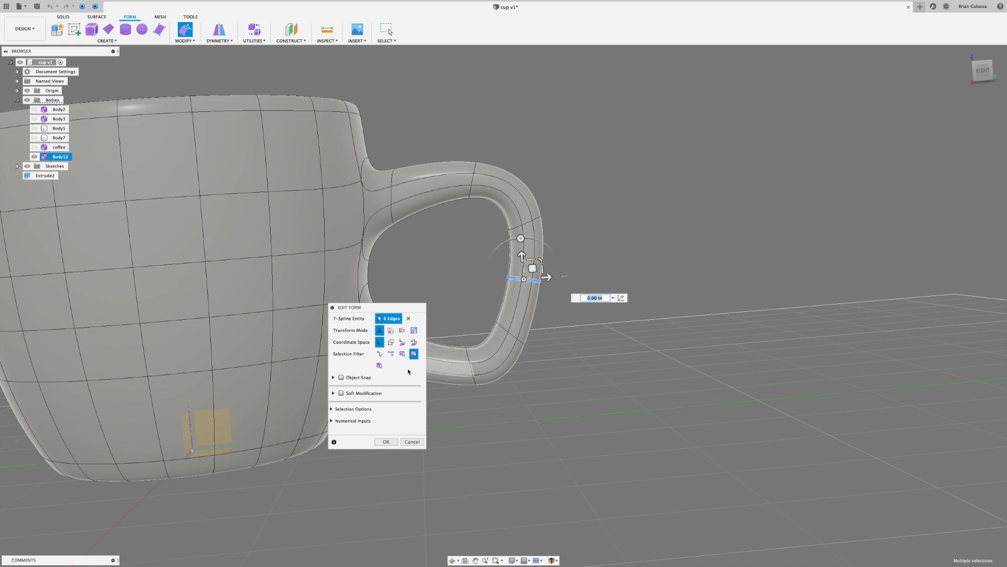
{"action": "left_click", "coordinate": [341, 393]}
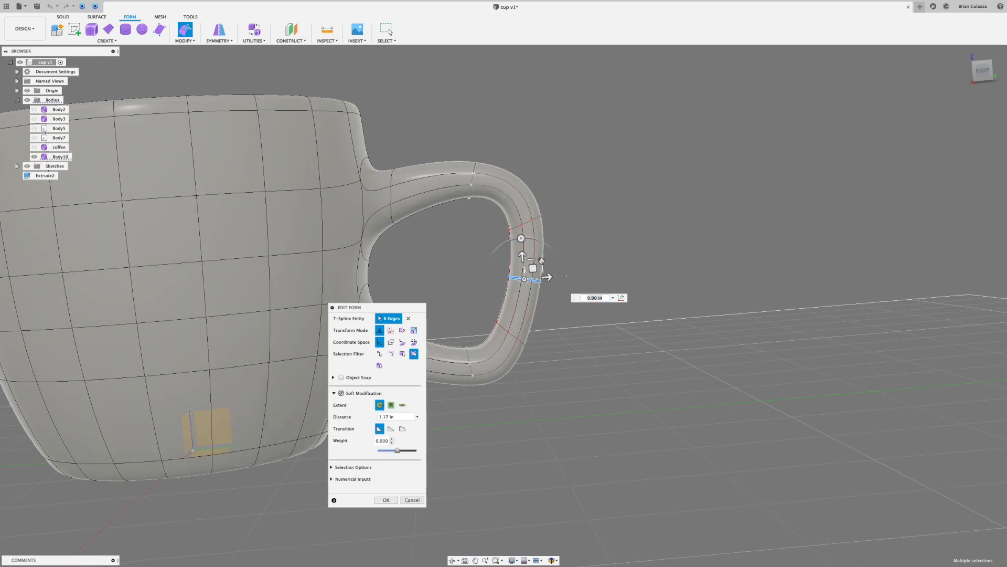
{"action": "left_click_drag", "start_coordinate": [551, 279], "coordinate": [558, 282]}
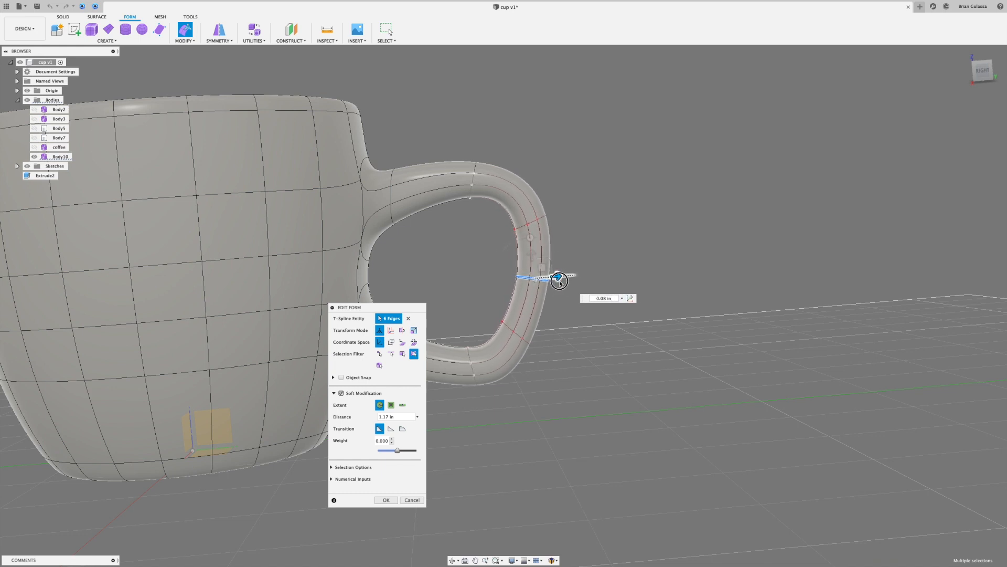
{"action": "left_click_drag", "start_coordinate": [560, 282], "coordinate": [568, 283]}
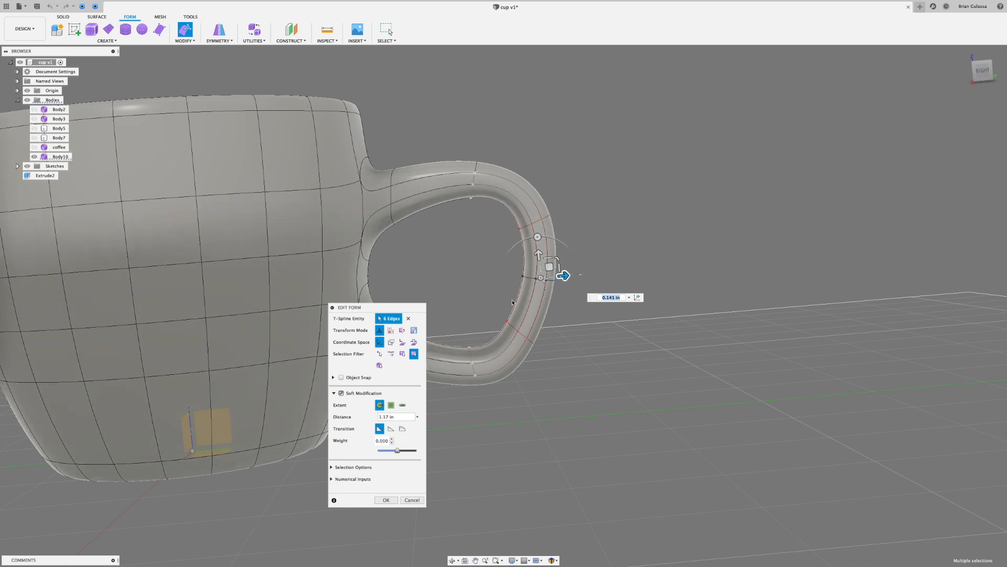
- Pull the grip's softly modified middle loop back toward the cup and slightly up, and accept the edit
{"action": "middle_click_drag", "start_coordinate": [424, 396], "coordinate": [535, 282], "text": "shift"}
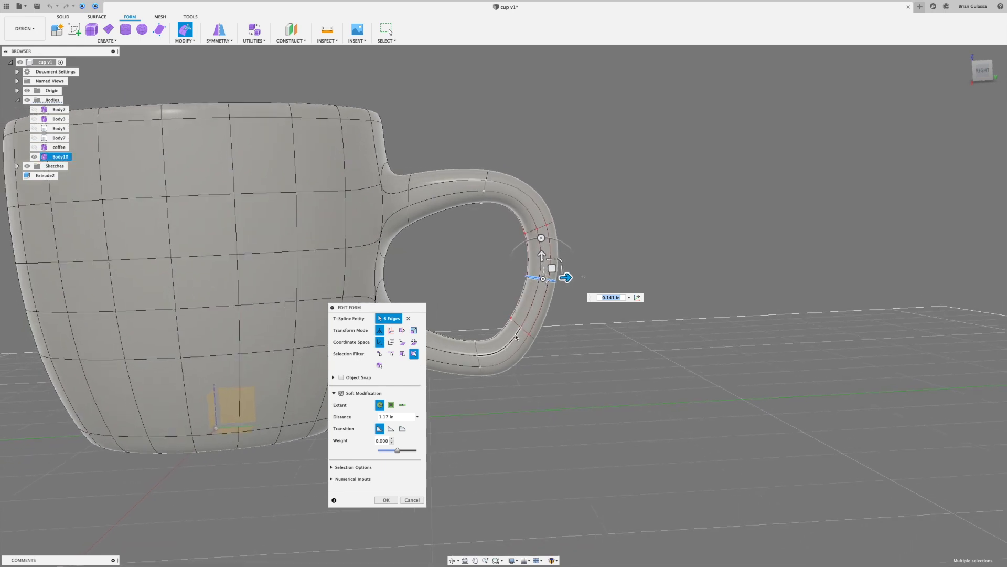
{"action": "middle_click_drag", "start_coordinate": [483, 296], "coordinate": [509, 338], "text": "shift"}
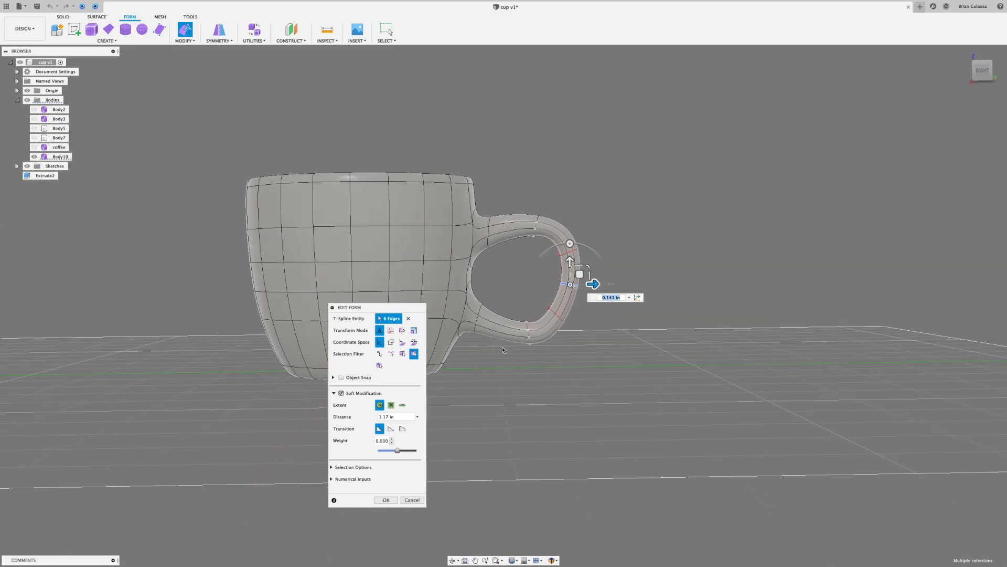
{"action": "mouse_move", "coordinate": [578, 276]}
{"action": "left_mouse_down"}
{"action": "mouse_move", "coordinate": [517, 278]}
{"action": "mouse_move", "coordinate": [570, 283]}
{"action": "mouse_move", "coordinate": [568, 267]}
{"action": "left_mouse_up"}
{"action": "left_click", "coordinate": [386, 500]}
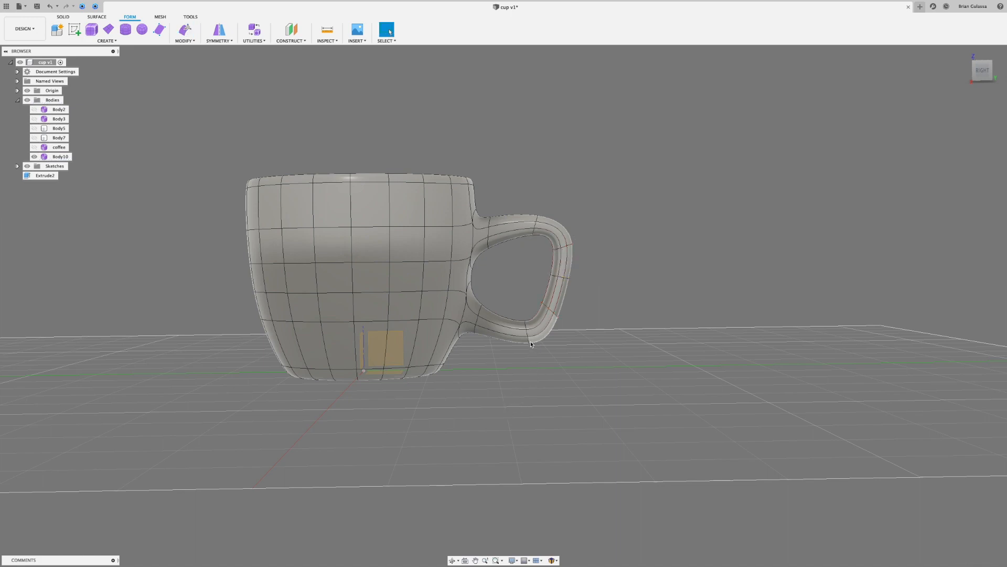
- With Edit Form, rotate the edge loop at the handle's lower bend about -11 degrees, shift it toward the cup and accept the edit
{"action": "scroll", "coordinate": [530, 341], "scroll_direction": "up", "scroll_amount": 4}
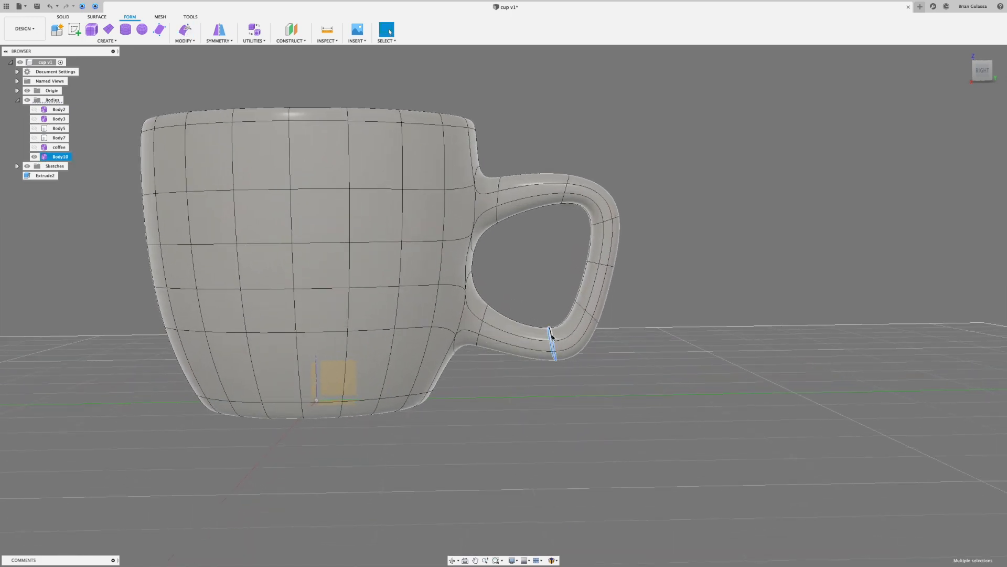
{"action": "left_click", "coordinate": [552, 337]}
{"action": "scroll", "coordinate": [566, 314], "scroll_direction": "down", "scroll_amount": 2}
{"action": "right_click", "coordinate": [631, 297]}
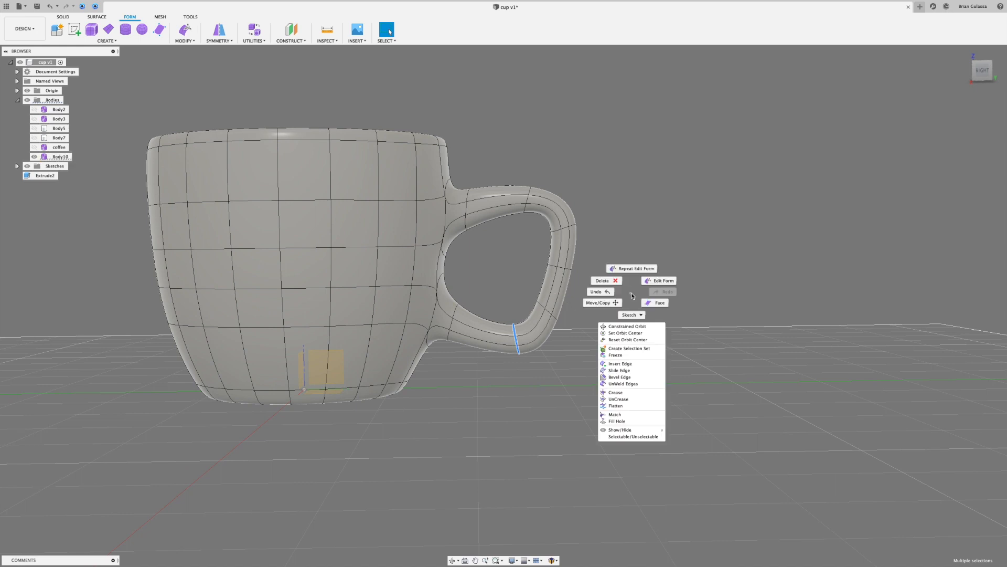
{"action": "left_click", "coordinate": [663, 281]}
{"action": "mouse_move", "coordinate": [521, 332]}
{"action": "left_mouse_down"}
{"action": "mouse_move", "coordinate": [503, 329]}
{"action": "mouse_move", "coordinate": [493, 293]}
{"action": "left_mouse_up"}
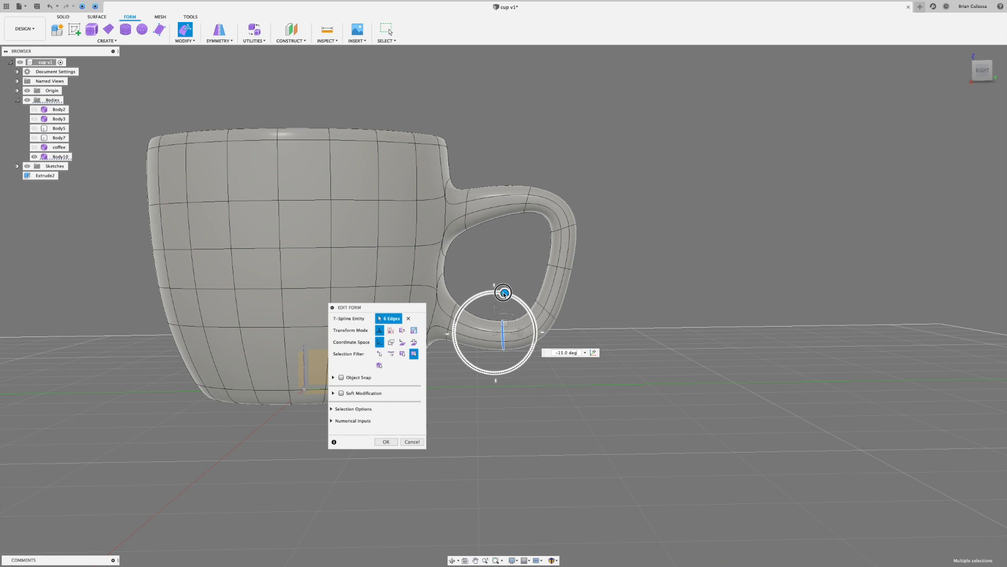
{"action": "left_click_drag", "start_coordinate": [504, 293], "coordinate": [500, 325]}
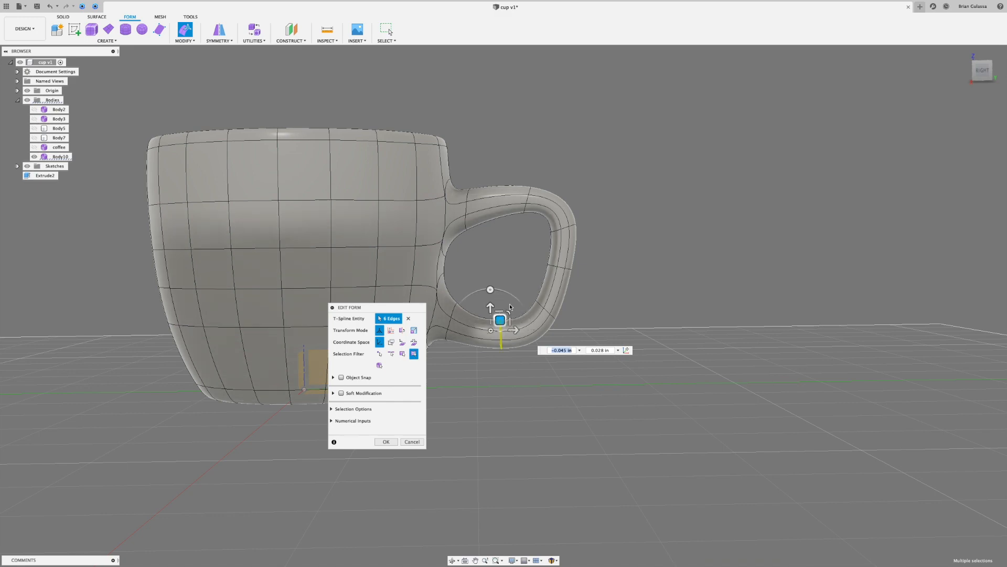
{"action": "left_click", "coordinate": [386, 441]}
- With Edit Form, scale the edge loop on top of the handle's upper arm to about 1.05 and accept the edit
{"action": "scroll", "coordinate": [561, 191], "scroll_direction": "up", "scroll_amount": 5}
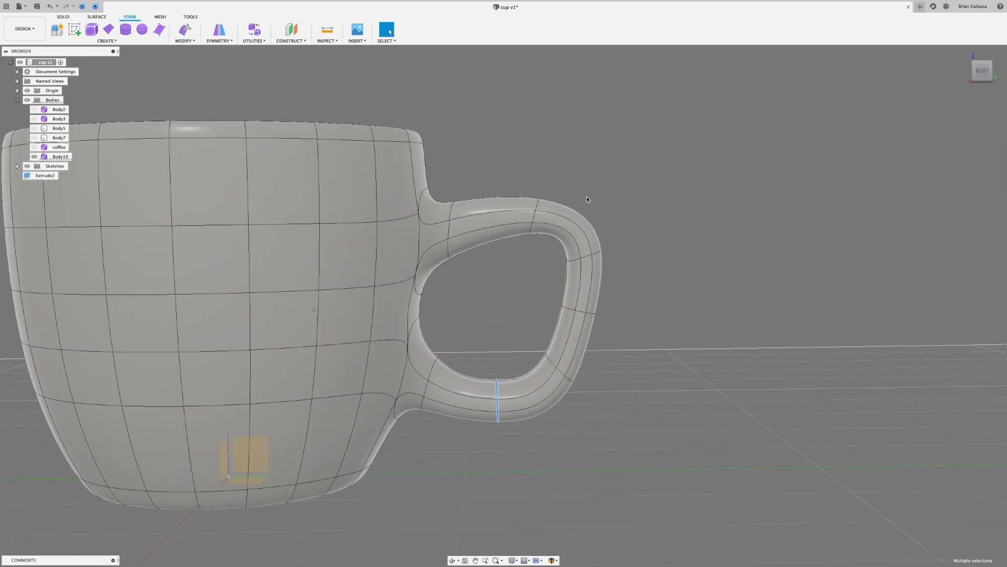
{"action": "middle_click_drag", "start_coordinate": [559, 195], "coordinate": [567, 191], "text": "shift"}
{"action": "right_click", "coordinate": [567, 191]}
{"action": "left_click", "coordinate": [590, 180]}
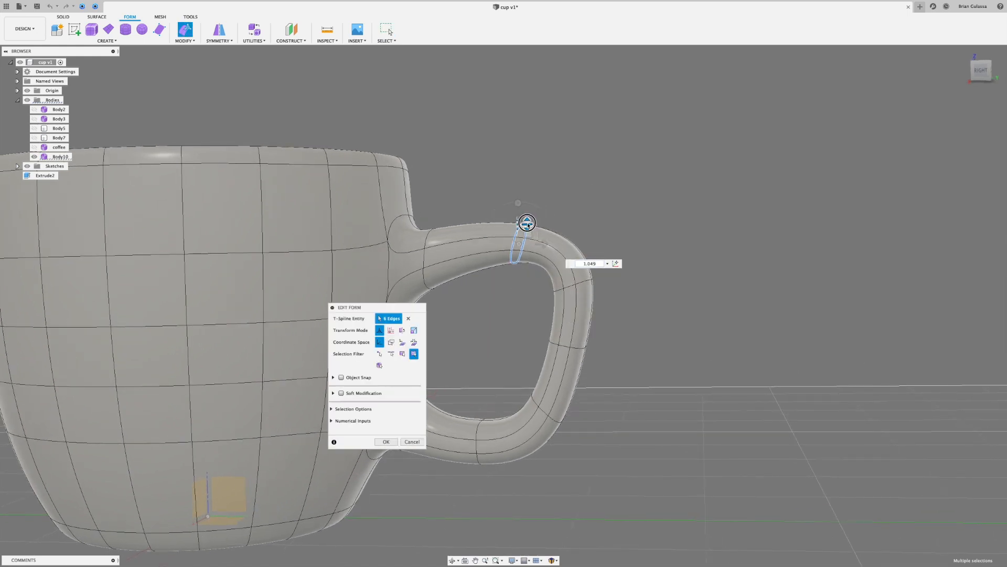
{"action": "left_click_drag", "start_coordinate": [528, 223], "coordinate": [527, 219]}
{"action": "left_click", "coordinate": [607, 175]}
{"action": "scroll", "coordinate": [607, 175], "scroll_direction": "down", "scroll_amount": 3}
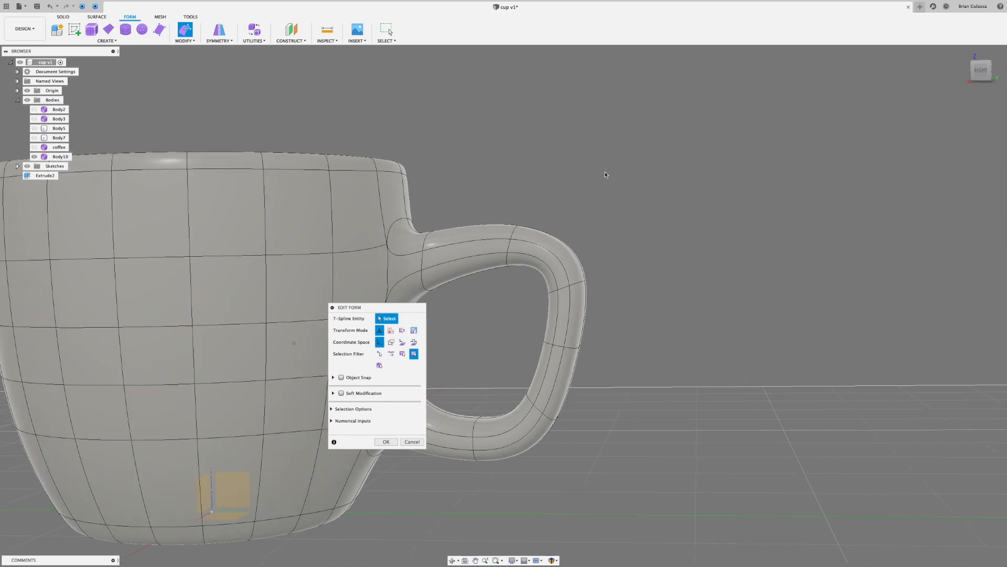
{"action": "left_click", "coordinate": [388, 442]}
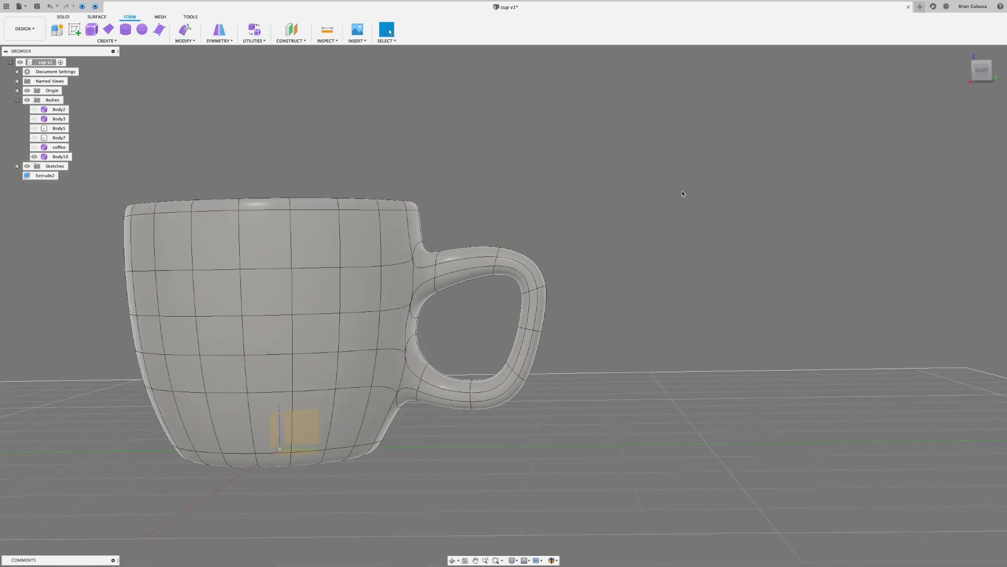
- With Edit Form, move the edge loop just below the handle's upper bend slightly down and accept the edit
{"action": "middle_click_drag", "start_coordinate": [669, 197], "coordinate": [685, 188], "text": "shift"}
{"action": "scroll", "coordinate": [458, 415], "scroll_direction": "up", "scroll_amount": 5}
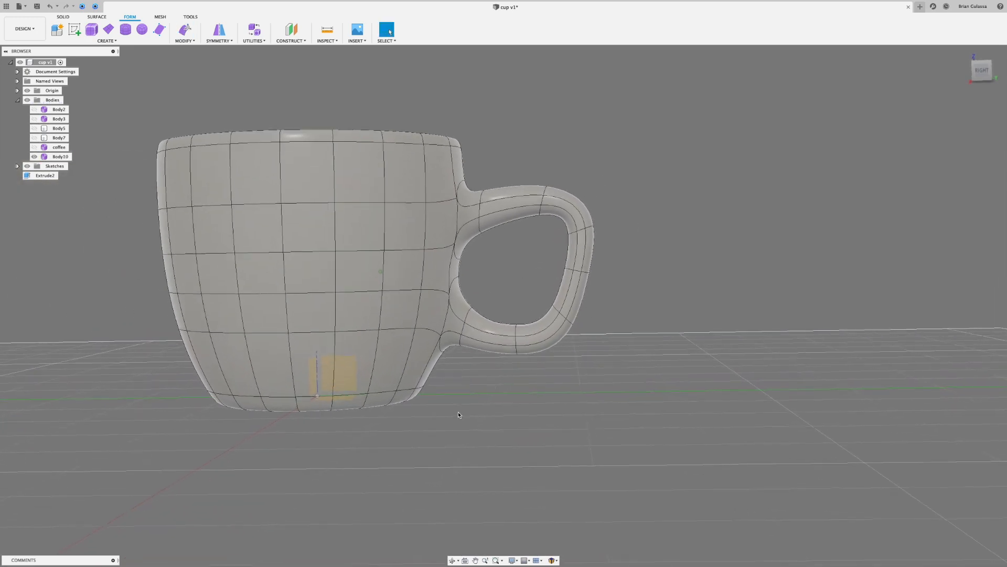
{"action": "middle_click_drag", "start_coordinate": [458, 417], "coordinate": [457, 461]}
{"action": "scroll", "coordinate": [482, 318], "scroll_direction": "up", "scroll_amount": 3}
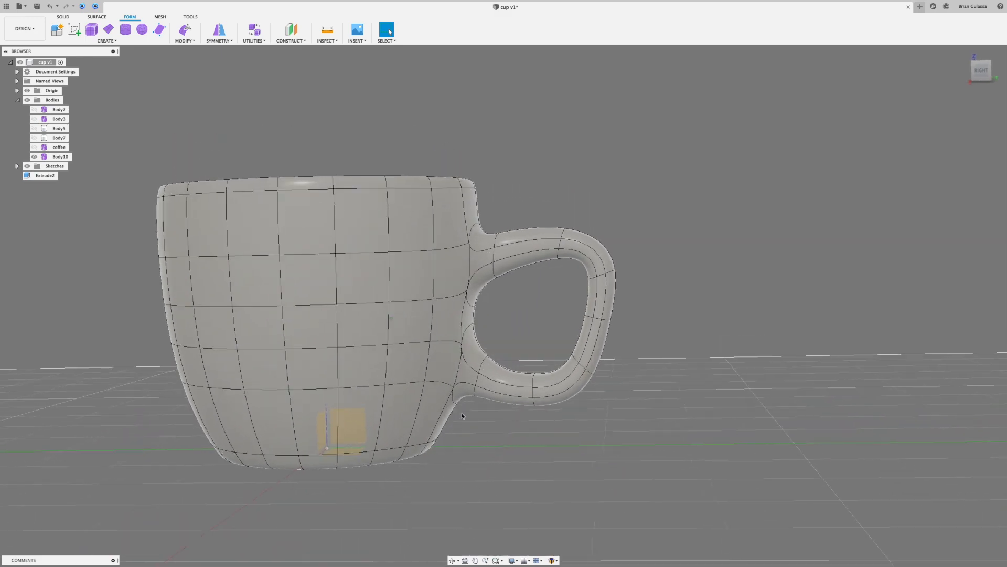
{"action": "left_click", "coordinate": [608, 293]}
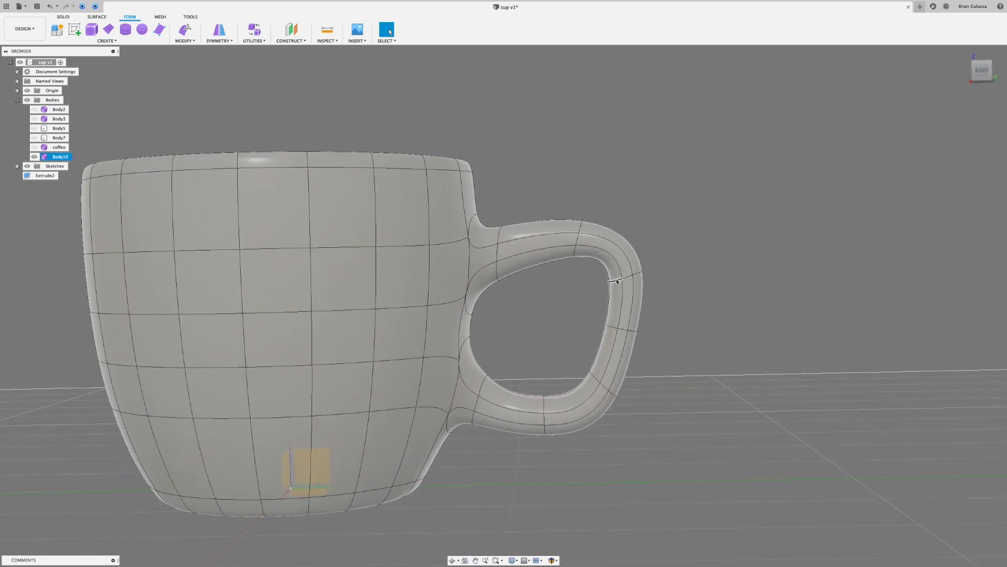
{"action": "double_click", "coordinate": [622, 278]}
{"action": "scroll", "coordinate": [710, 207], "scroll_direction": "up", "scroll_amount": 1}
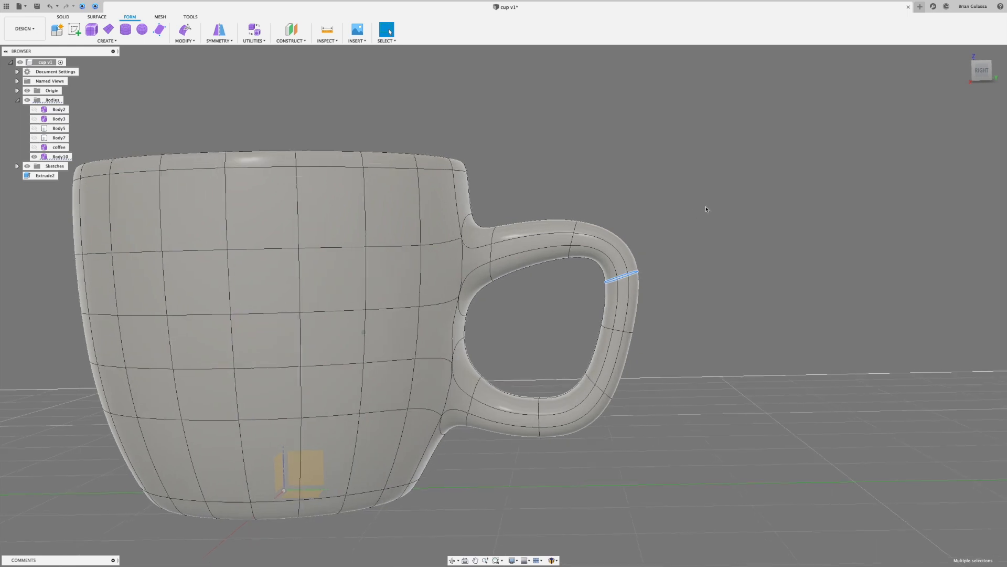
{"action": "right_click", "coordinate": [684, 207]}
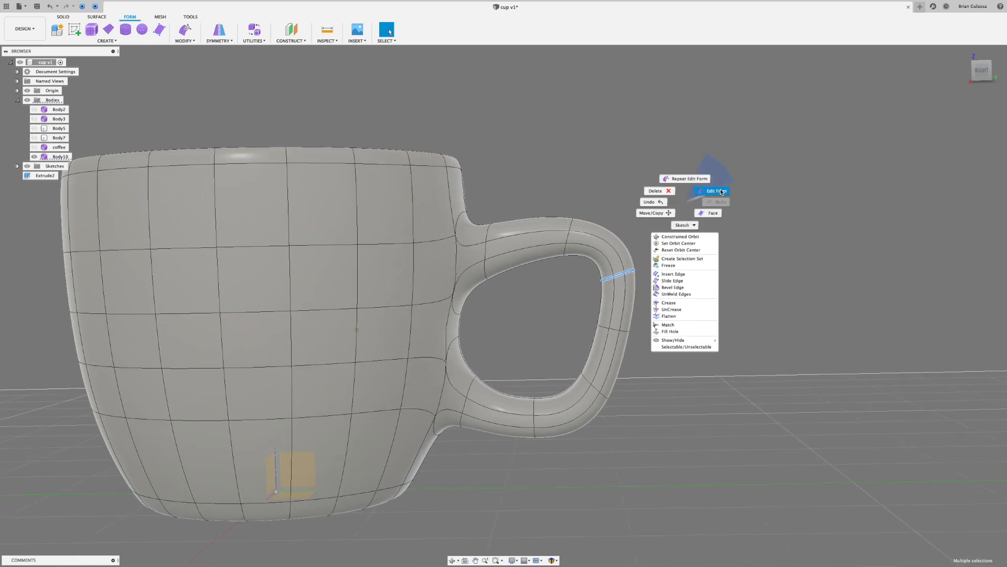
{"action": "left_click", "coordinate": [721, 191]}
{"action": "left_click_drag", "start_coordinate": [627, 266], "coordinate": [625, 276]}
{"action": "left_click", "coordinate": [682, 218]}
{"action": "scroll", "coordinate": [675, 203], "scroll_direction": "down", "scroll_amount": 2}
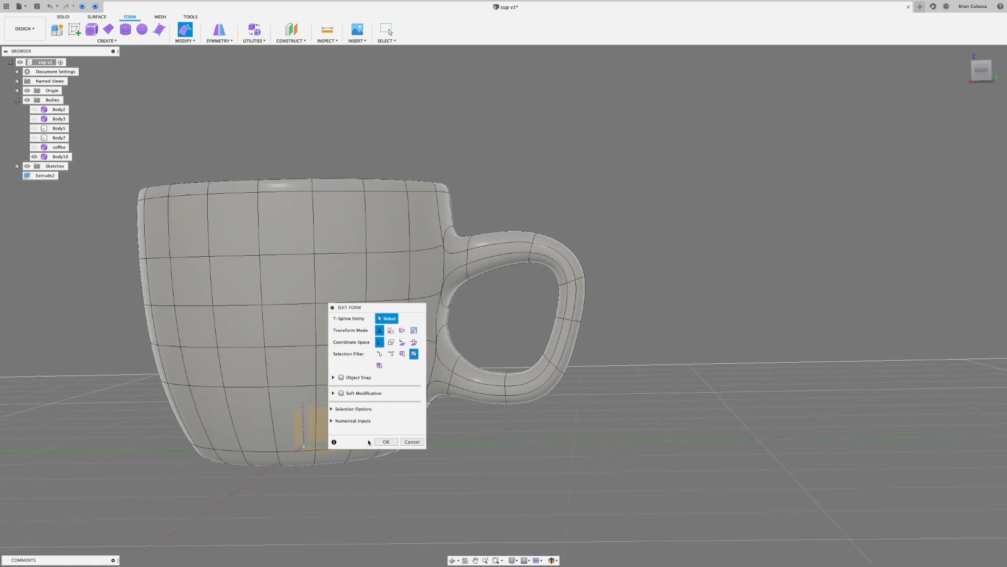
{"action": "left_click", "coordinate": [386, 441]}
- Try to widen the handle's grip by scaling its middle edge loop sideways to about 1.417
{"action": "middle_click_drag", "start_coordinate": [505, 299], "coordinate": [546, 334], "text": "shift"}
{"action": "middle_click_drag", "start_coordinate": [677, 267], "coordinate": [688, 263], "text": "shift"}
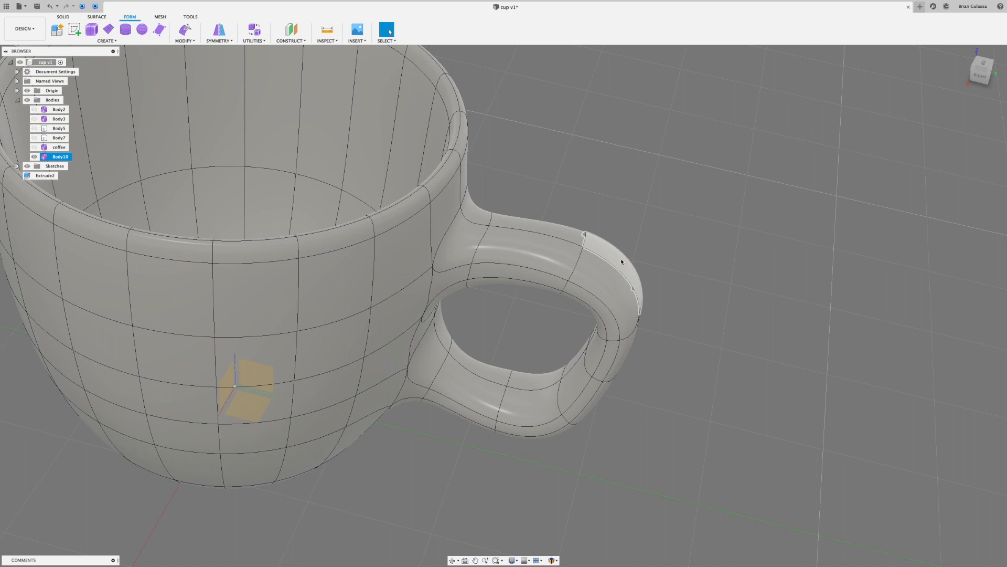
{"action": "middle_click_drag", "start_coordinate": [598, 177], "coordinate": [708, 198], "text": "shift"}
{"action": "double_click", "coordinate": [567, 321]}
{"action": "right_click", "coordinate": [655, 236]}
{"action": "left_click", "coordinate": [685, 225]}
{"action": "left_click_drag", "start_coordinate": [527, 273], "coordinate": [518, 281]}
{"action": "middle_click_drag", "start_coordinate": [498, 309], "coordinate": [537, 274], "text": "shift"}
{"action": "middle_click_drag", "start_coordinate": [383, 234], "coordinate": [384, 265], "text": "shift"}
{"action": "left_click_drag", "start_coordinate": [380, 202], "coordinate": [381, 200]}
{"action": "left_click", "coordinate": [413, 444]}
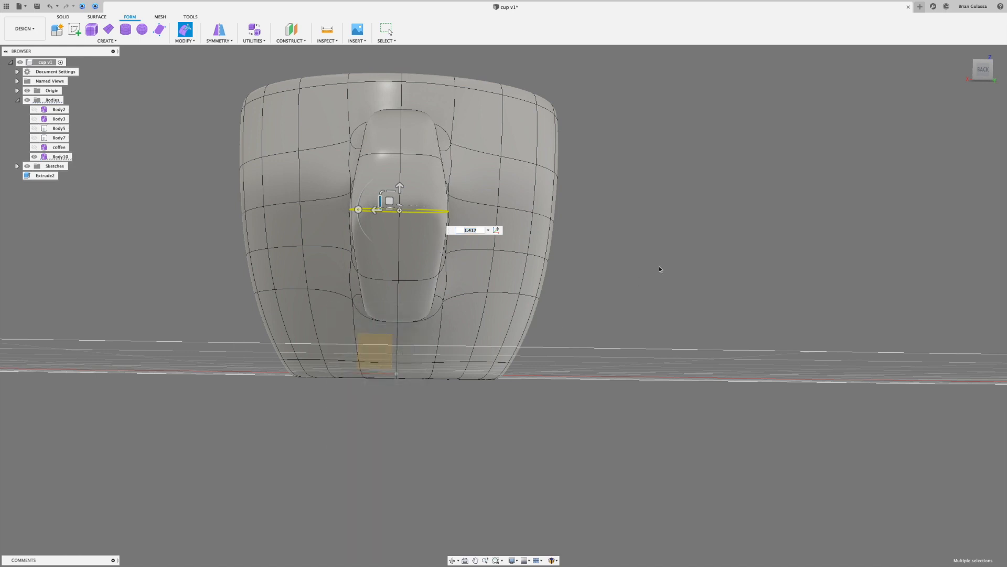
{"action": "left_click", "coordinate": [698, 241]}
- Widen the handle's grip by scaling its middle edge loop sideways to about 1.205 with Soft Modification, and accept the edit
{"action": "right_click", "coordinate": [697, 233]}
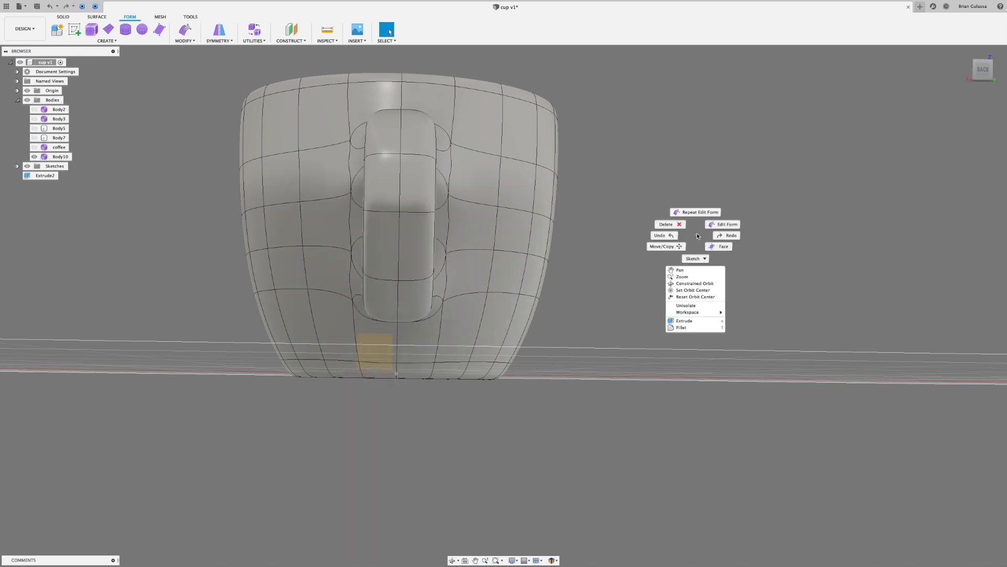
{"action": "left_click", "coordinate": [727, 225]}
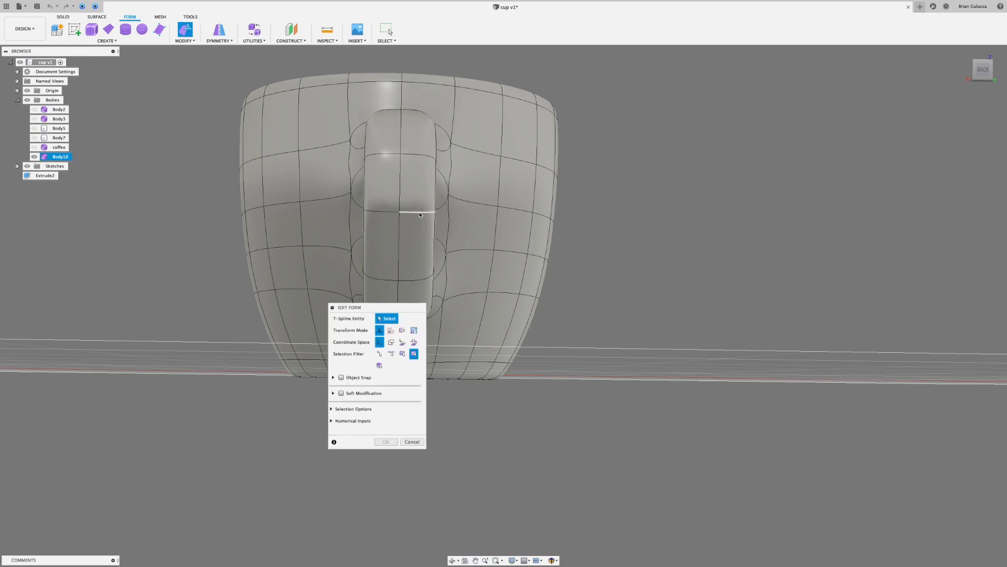
{"action": "middle_click_drag", "start_coordinate": [416, 234], "coordinate": [446, 249], "text": "shift"}
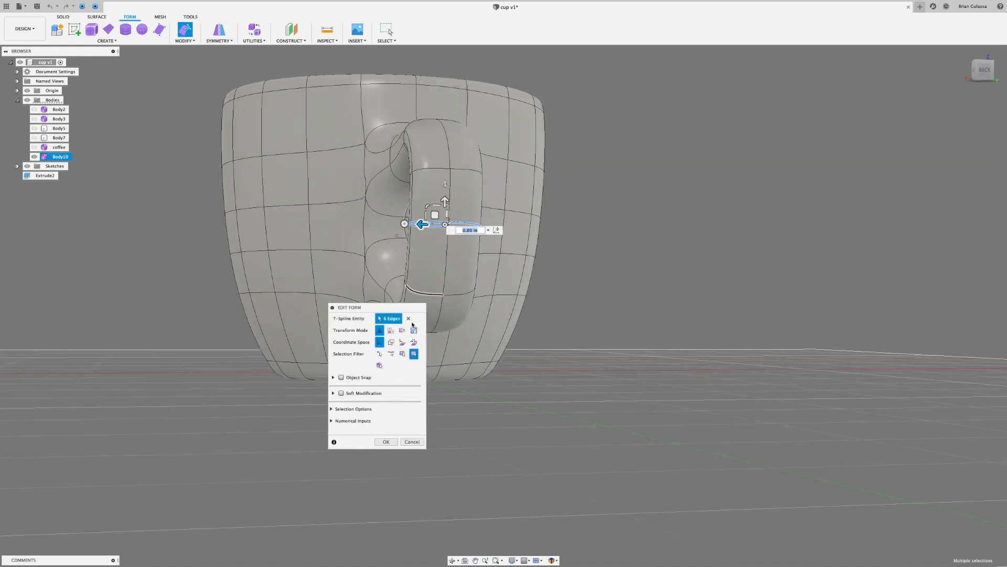
{"action": "left_click", "coordinate": [341, 394]}
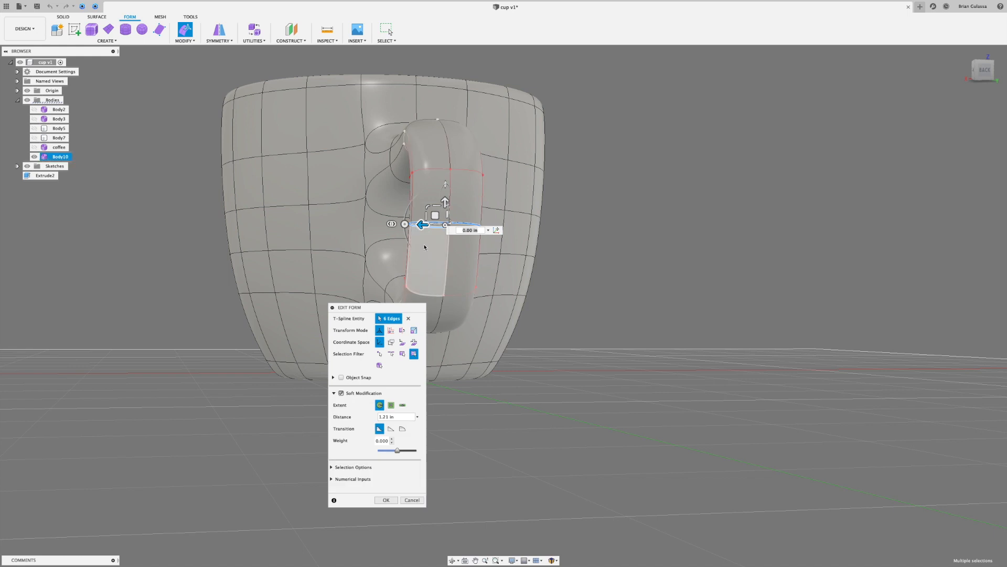
{"action": "left_click_drag", "start_coordinate": [428, 218], "coordinate": [427, 220]}
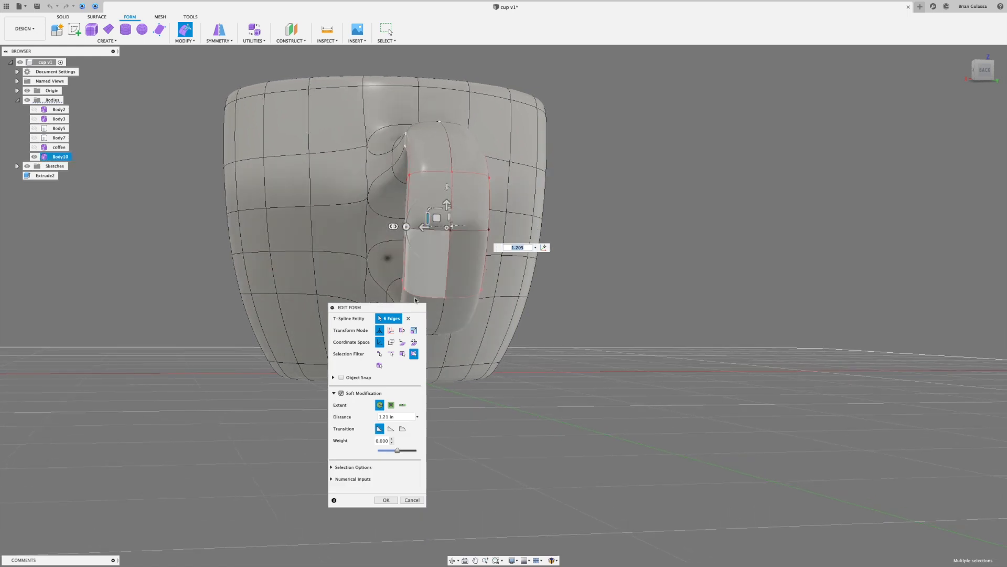
{"action": "left_click", "coordinate": [389, 501]}
{"action": "middle_click_drag", "start_coordinate": [677, 321], "coordinate": [687, 312], "text": "shift"}
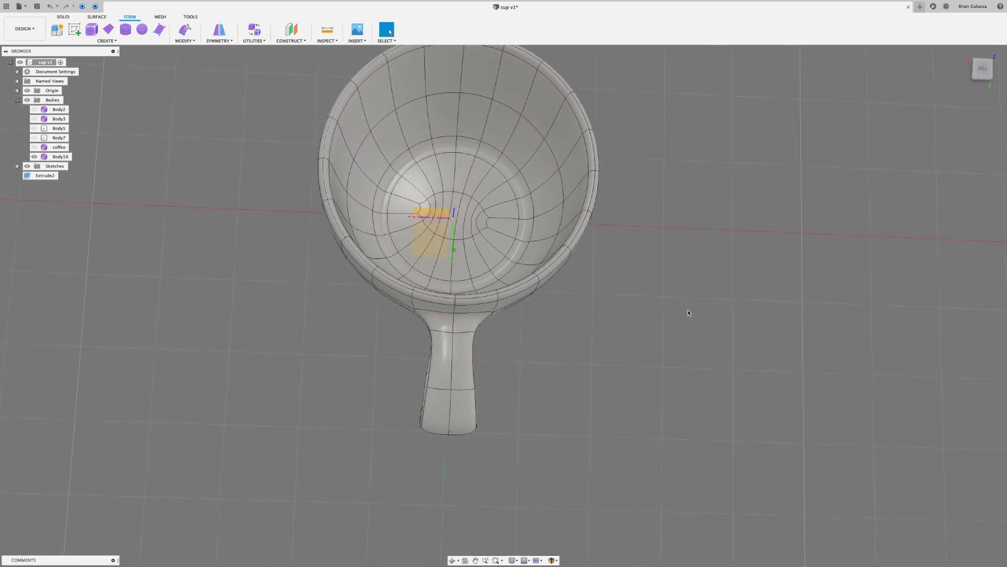
{"action": "left_click", "coordinate": [491, 465]}
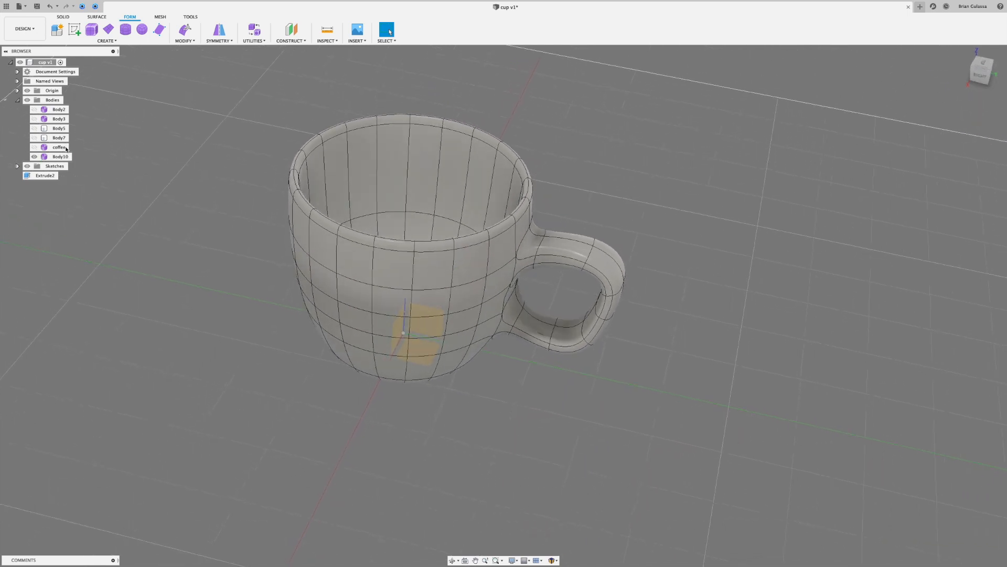
- Hide the cup body, show the coffee body and open its rim edge loop in Edit Form
{"action": "left_click", "coordinate": [34, 157]}
{"action": "left_click", "coordinate": [34, 147]}
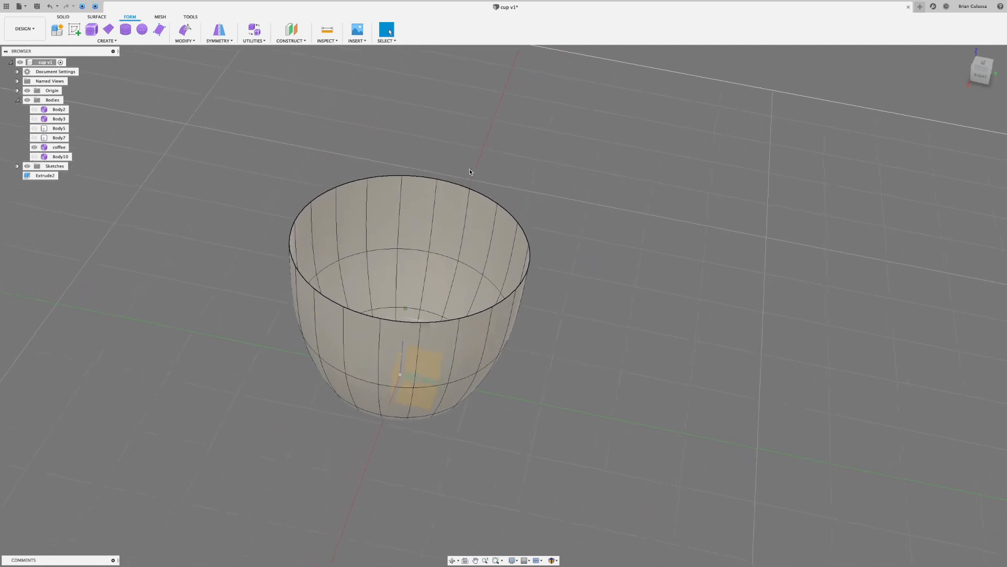
{"action": "double_click", "coordinate": [461, 182]}
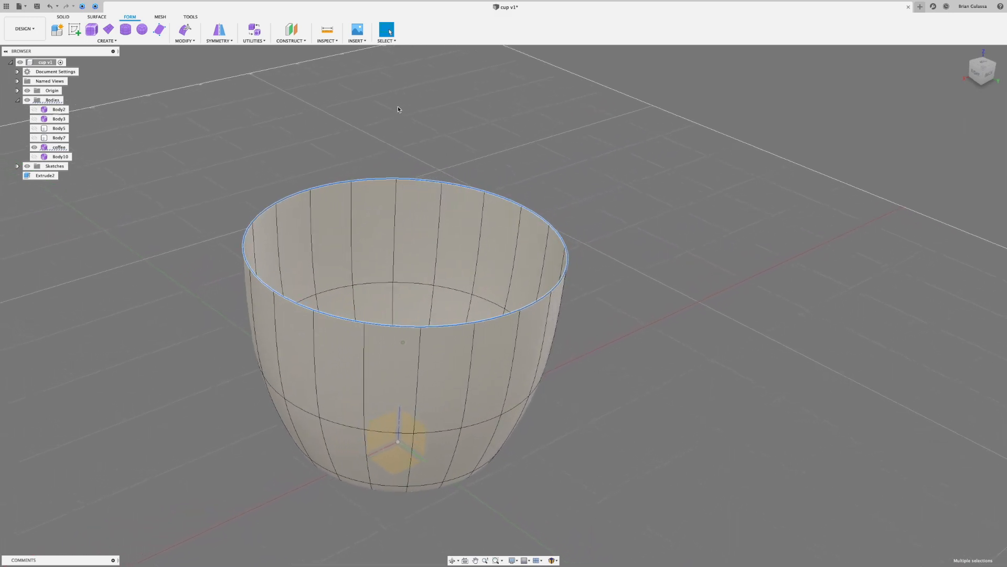
{"action": "key", "text": "m"}
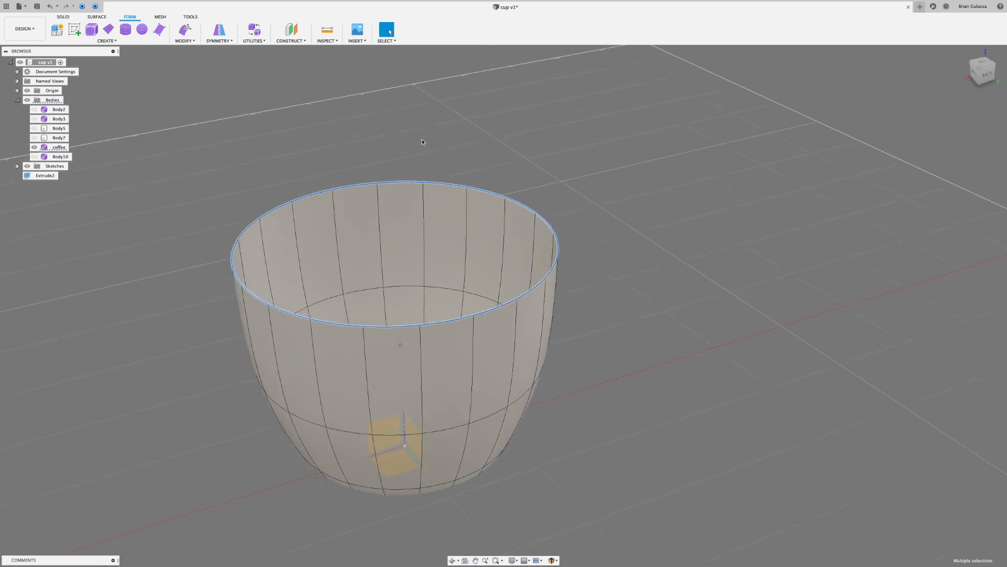
{"action": "right_click", "coordinate": [463, 118]}
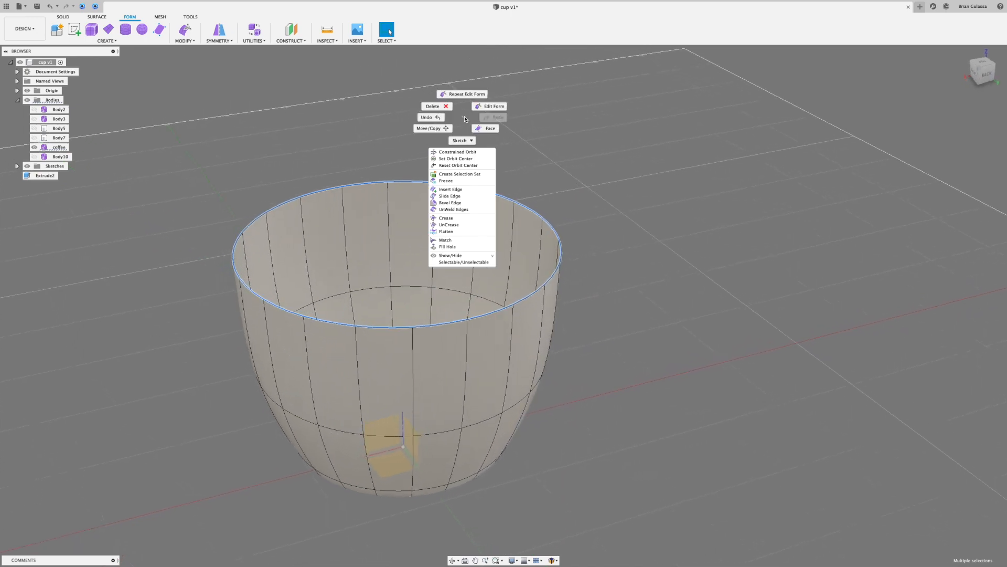
{"action": "left_click", "coordinate": [493, 107]}
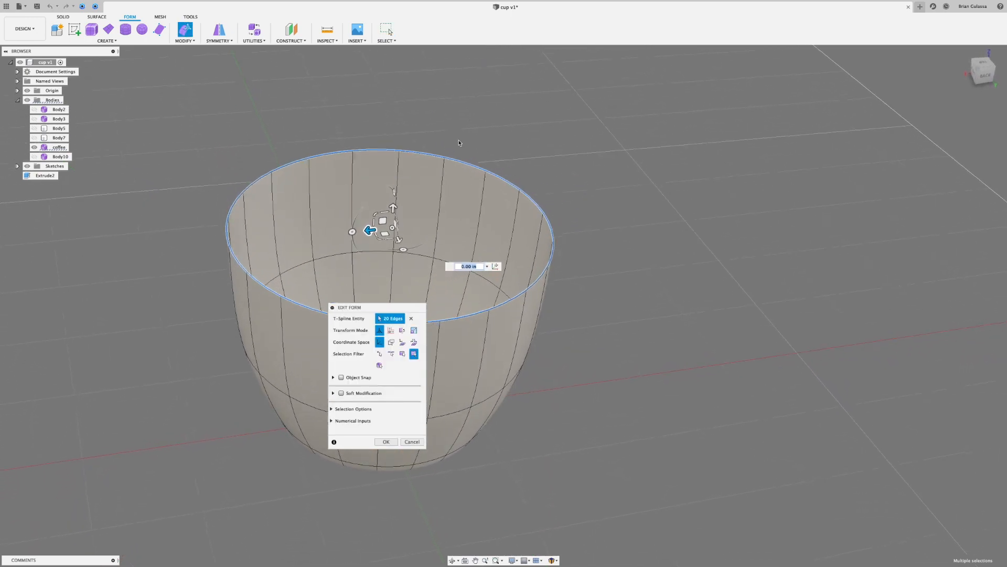
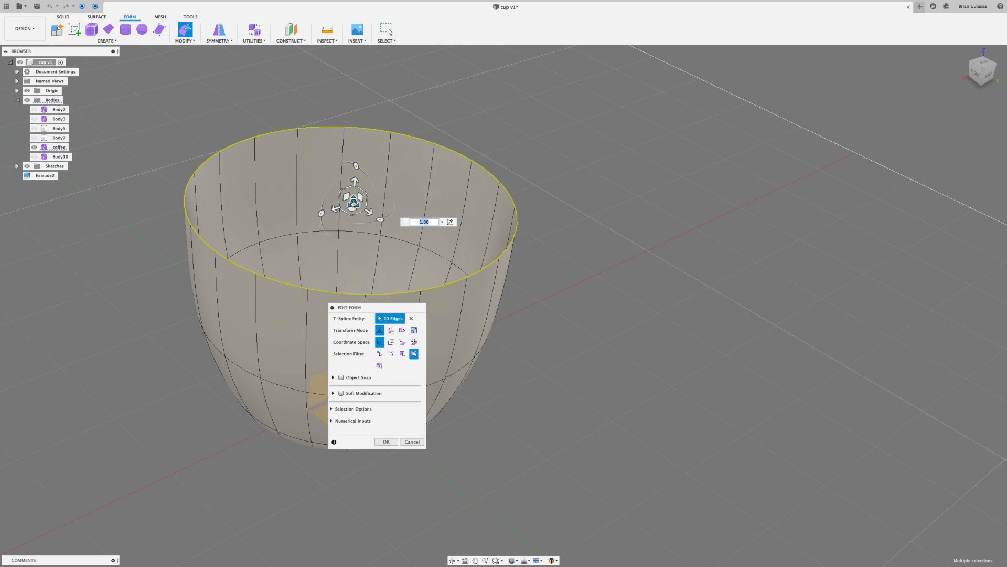
- Extrude the coffee's rim inward by repeated uniform scaling into concentric rings, leave a small central hole, and accept the edit
{"action": "left_click_drag", "start_coordinate": [353, 202], "coordinate": [350, 204]}
{"action": "mouse_move", "coordinate": [354, 203]}
{"action": "left_mouse_down", "text": "alt"}
{"action": "mouse_move", "coordinate": [353, 171]}
{"action": "mouse_move", "coordinate": [350, 209]}
{"action": "left_mouse_up", "text": "alt"}
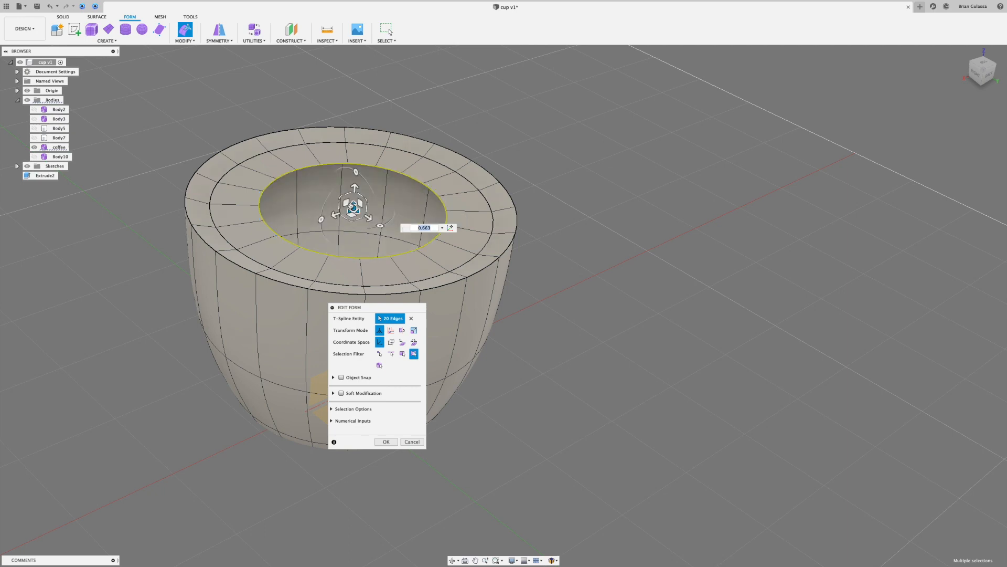
{"action": "key", "text": "ctrl+z"}
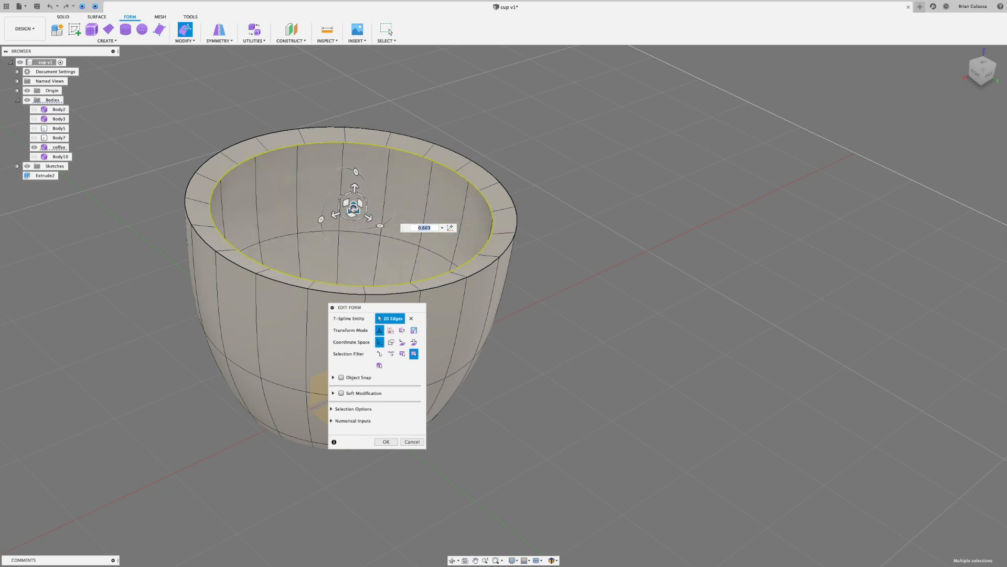
{"action": "left_click_drag", "start_coordinate": [354, 208], "coordinate": [351, 210], "text": "alt"}
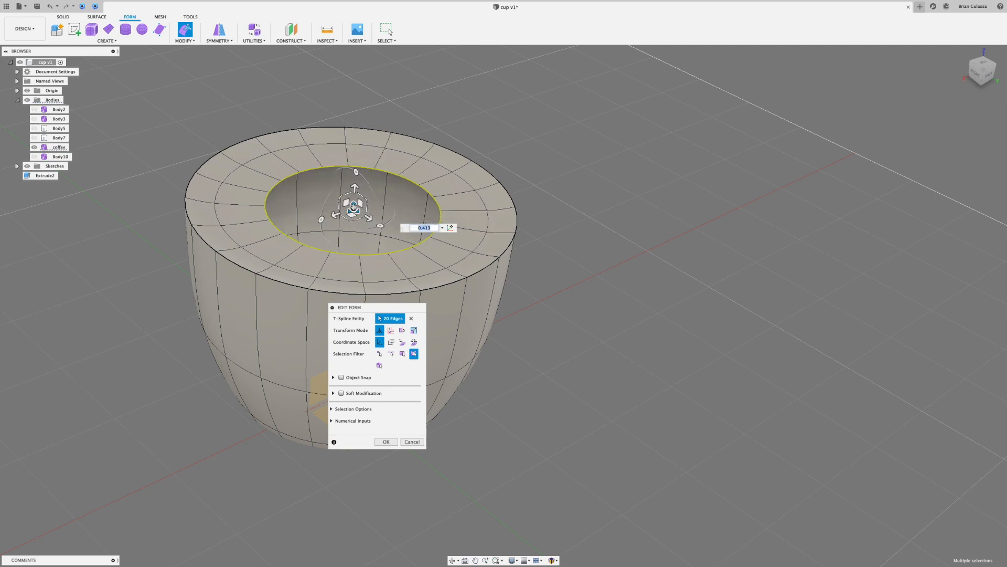
{"action": "left_click_drag", "start_coordinate": [353, 208], "coordinate": [362, 210], "text": "alt"}
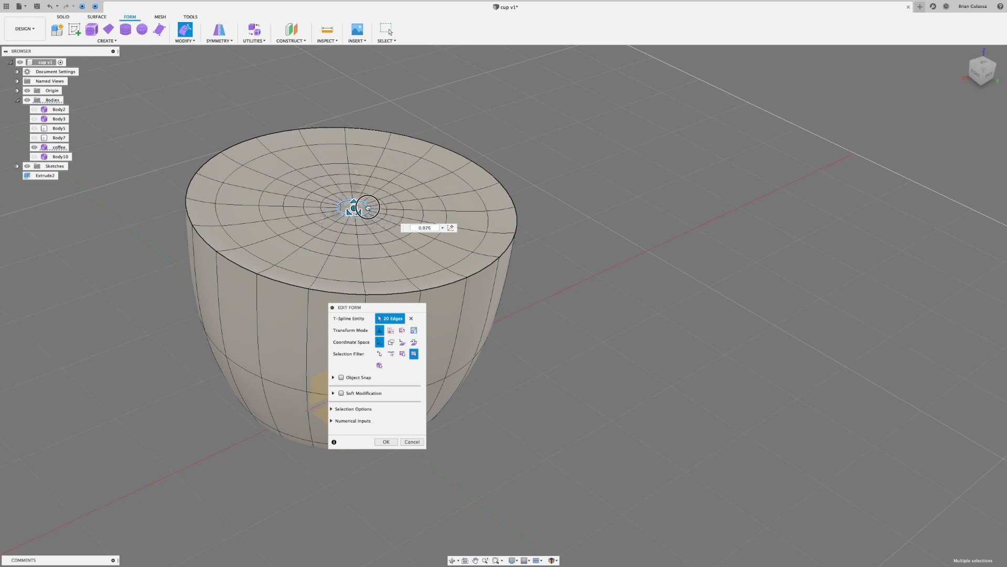
{"action": "left_click", "coordinate": [386, 442]}
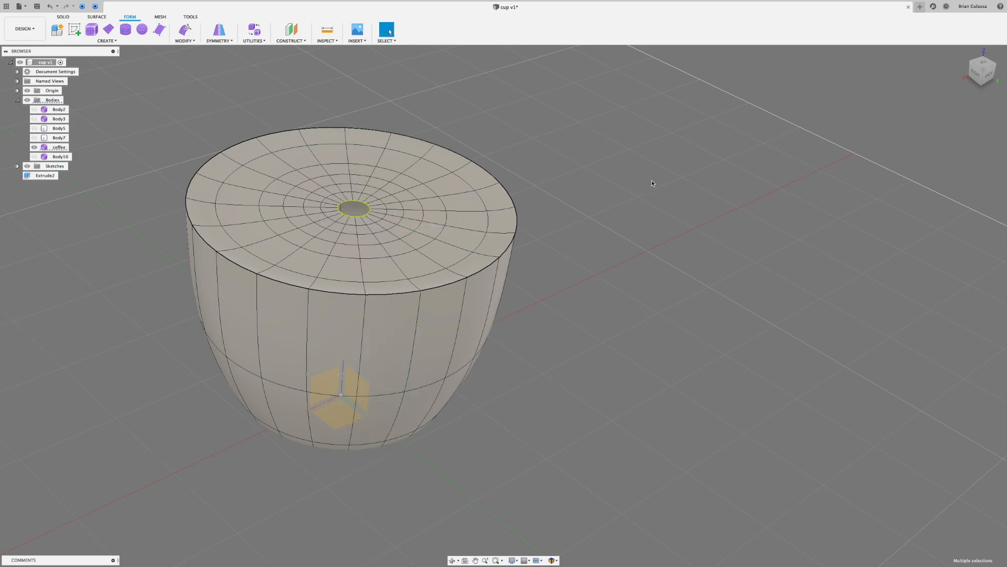
- With Edit Form, raise two alternating inner edge loops on the coffee's top surface slightly to form ripples, and accept the edit
{"action": "middle_click_drag", "start_coordinate": [676, 152], "coordinate": [593, 190], "text": "shift"}
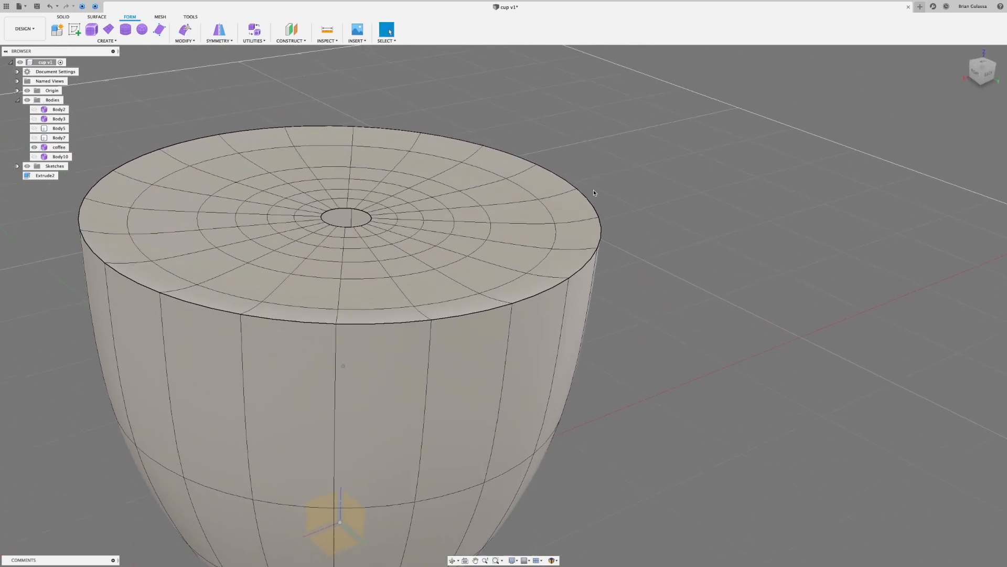
{"action": "left_click", "coordinate": [491, 231]}
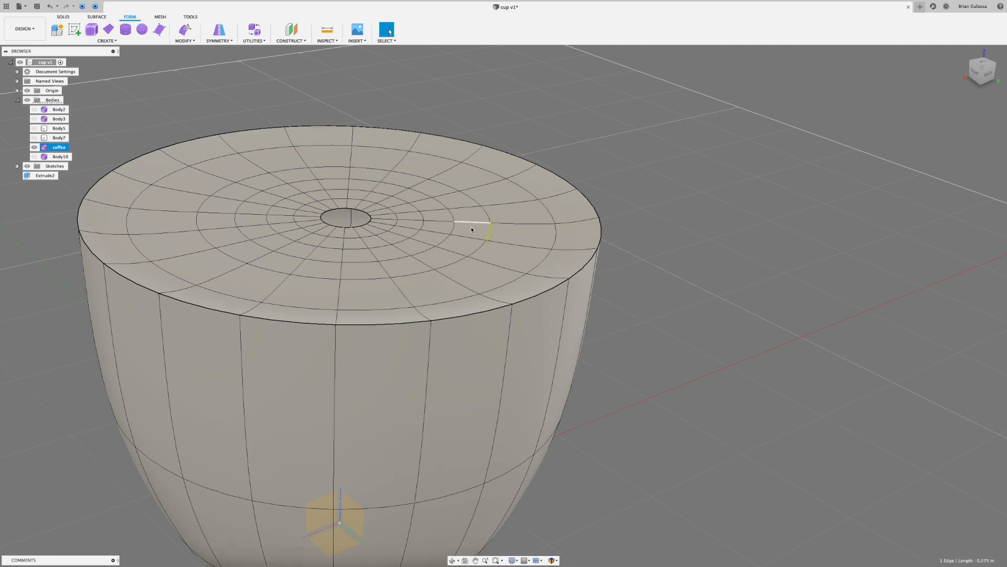
{"action": "double_click", "coordinate": [454, 226]}
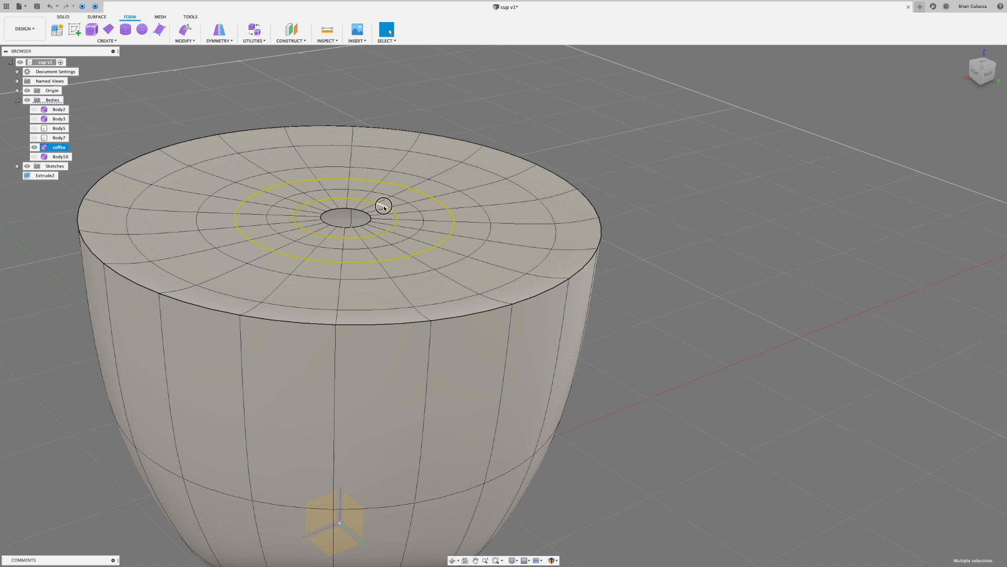
{"action": "right_click", "coordinate": [632, 120]}
{"action": "left_click", "coordinate": [662, 106]}
{"action": "left_click_drag", "start_coordinate": [347, 194], "coordinate": [345, 182]}
{"action": "left_click", "coordinate": [386, 441]}
{"action": "left_click", "coordinate": [734, 78]}
{"action": "scroll", "coordinate": [761, 53], "scroll_direction": "up", "scroll_amount": 2}
{"action": "scroll", "coordinate": [402, 144], "scroll_direction": "up", "scroll_amount": 2}
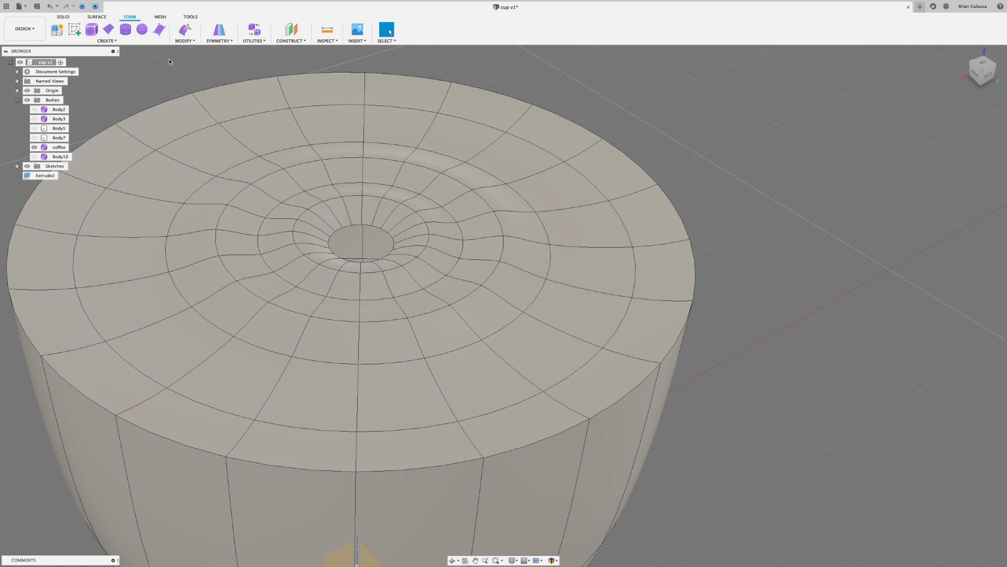
- Close the small hole at the centre of the coffee's top surface with Fill Hole
{"action": "left_click", "coordinate": [184, 34]}
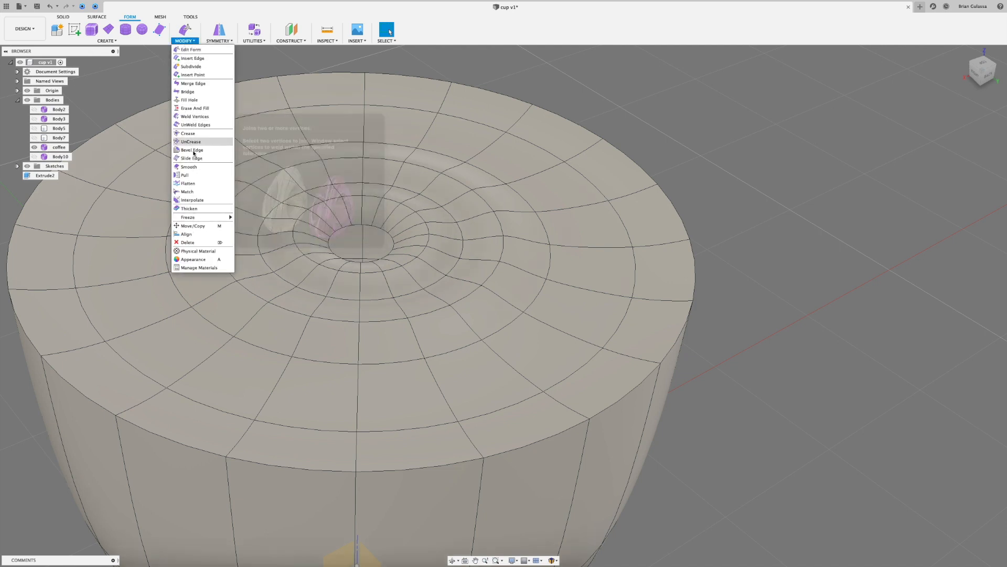
{"action": "left_click", "coordinate": [191, 100]}
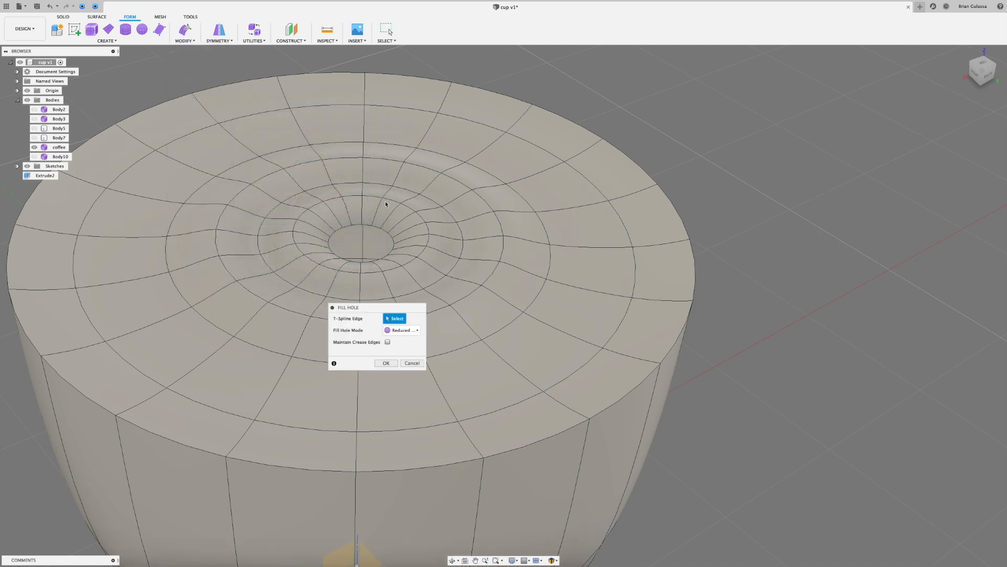
{"action": "left_click", "coordinate": [366, 226]}
{"action": "middle_click_drag", "start_coordinate": [441, 164], "coordinate": [451, 279], "text": "shift"}
{"action": "middle_click_drag", "start_coordinate": [403, 331], "coordinate": [396, 344], "text": "shift"}
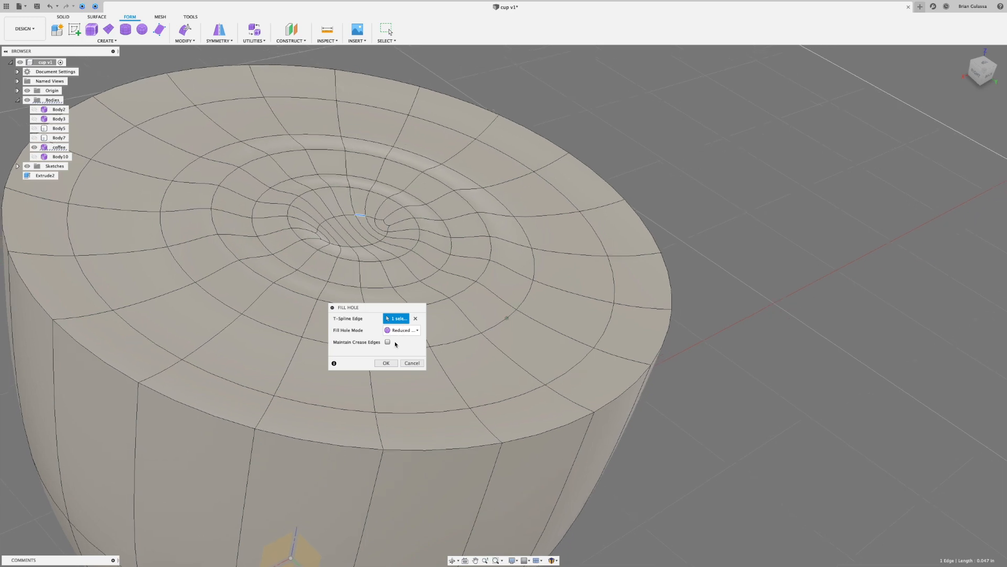
{"action": "left_click", "coordinate": [384, 367]}
- Insert edges on both sides of the first edge loop inside the coffee's rim, using Simple mode and insert location 0.50
{"action": "middle_click_drag", "start_coordinate": [717, 133], "coordinate": [682, 171], "text": "shift"}
{"action": "double_click", "coordinate": [582, 234]}
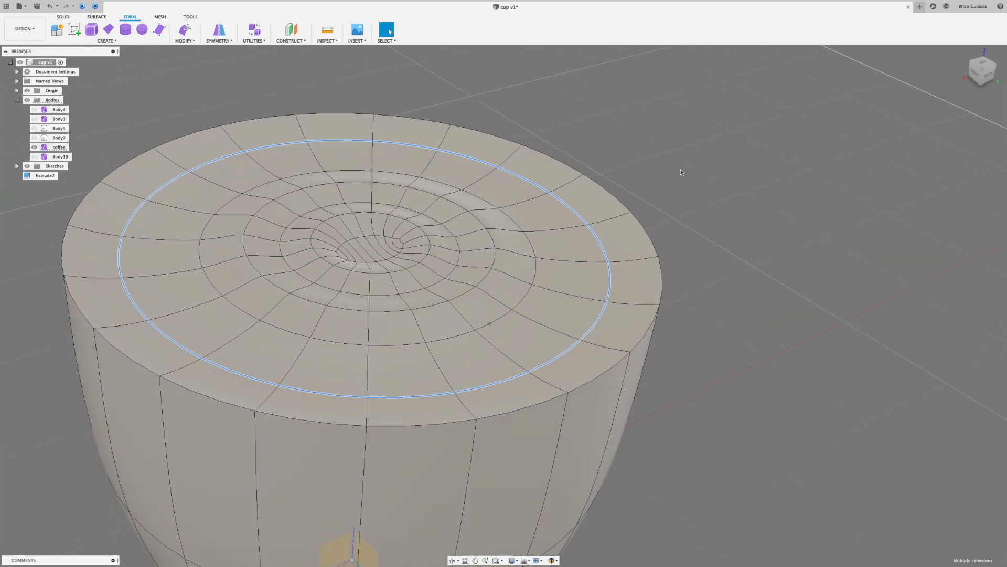
{"action": "right_click", "coordinate": [682, 170]}
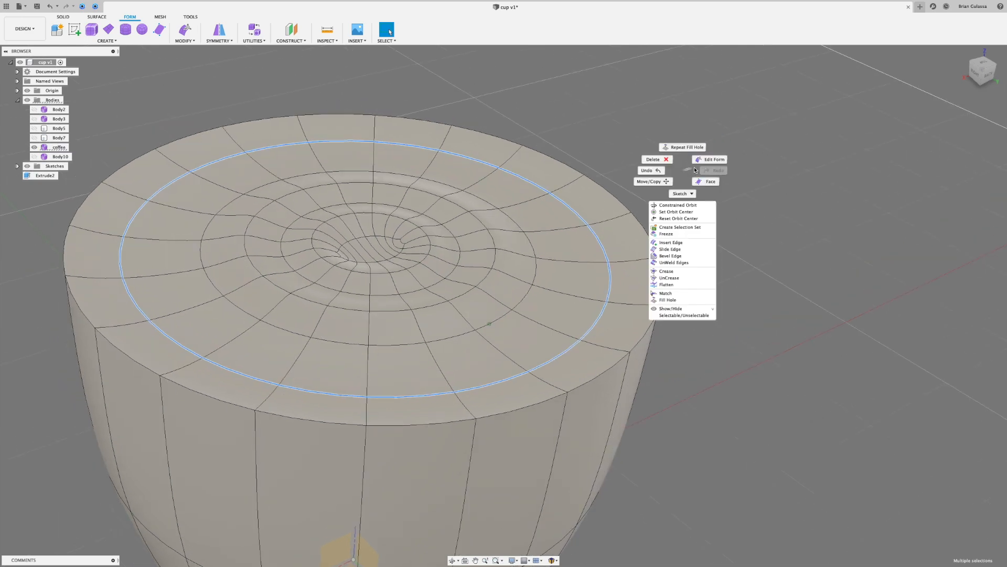
{"action": "middle_click_drag", "start_coordinate": [682, 170], "coordinate": [689, 161], "text": "shift"}
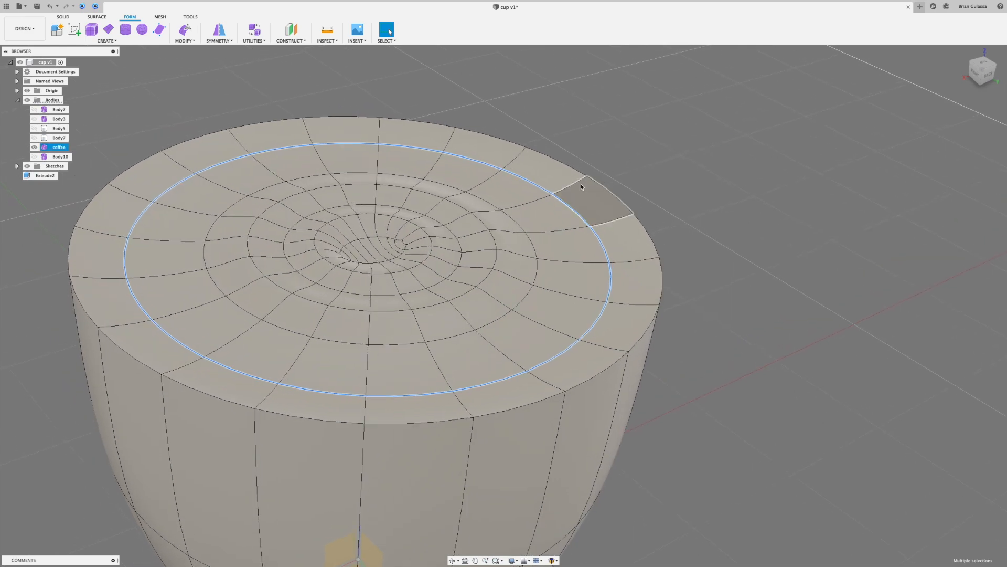
{"action": "left_click", "coordinate": [185, 41]}
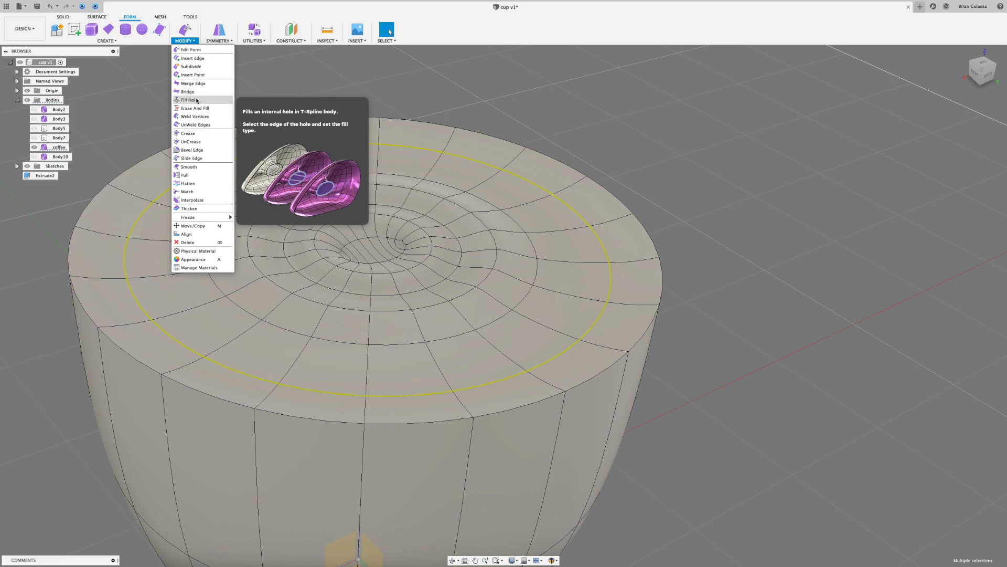
{"action": "left_click", "coordinate": [197, 59]}
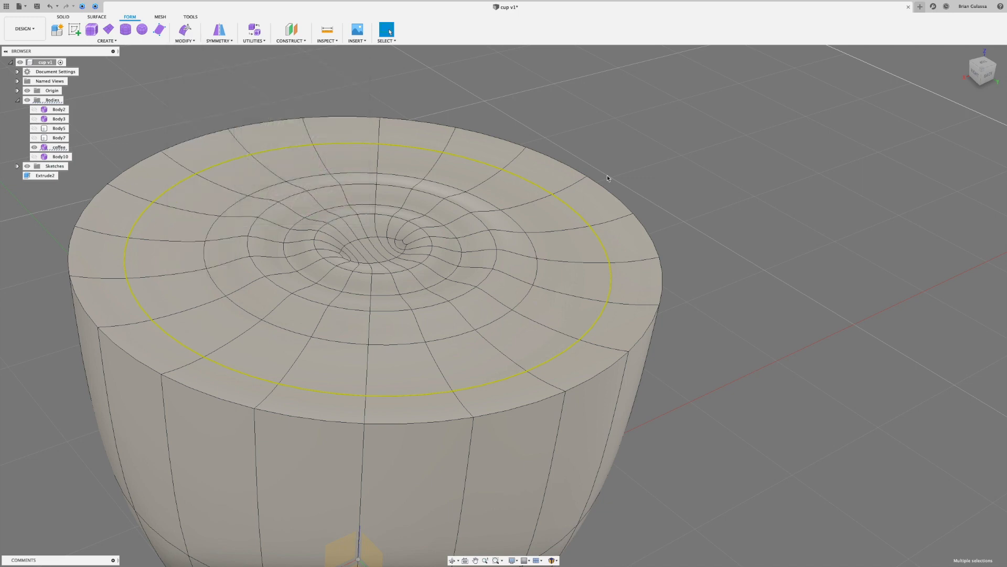
{"action": "middle_click_drag", "start_coordinate": [606, 169], "coordinate": [598, 171], "text": "shift"}
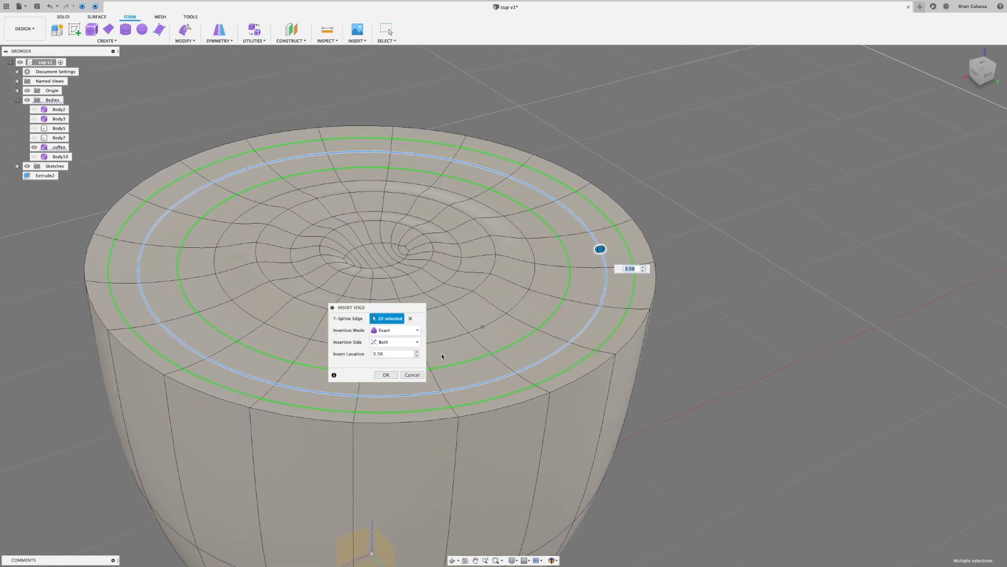
{"action": "left_click", "coordinate": [392, 342]}
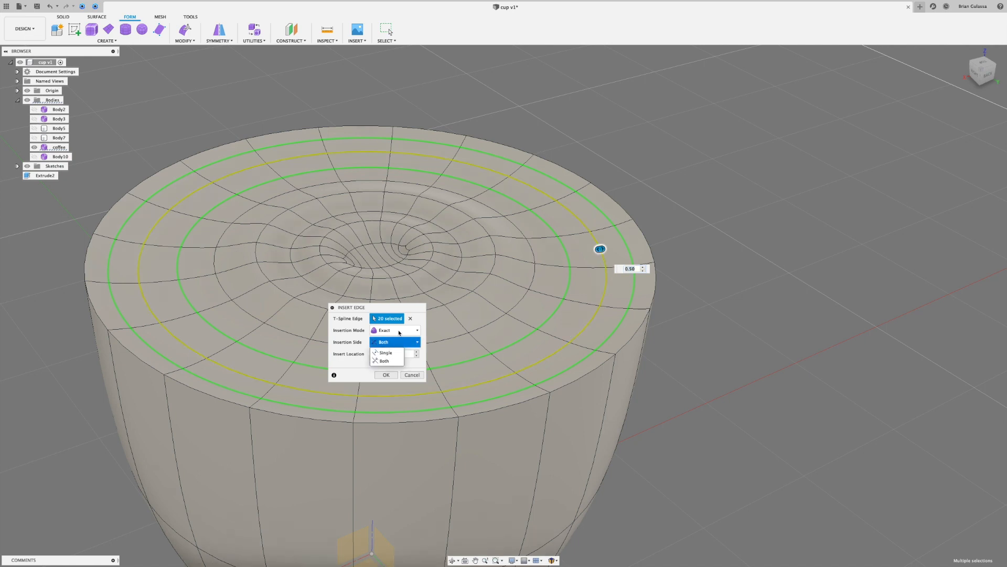
{"action": "left_click", "coordinate": [398, 332]}
{"action": "left_click", "coordinate": [398, 332]}
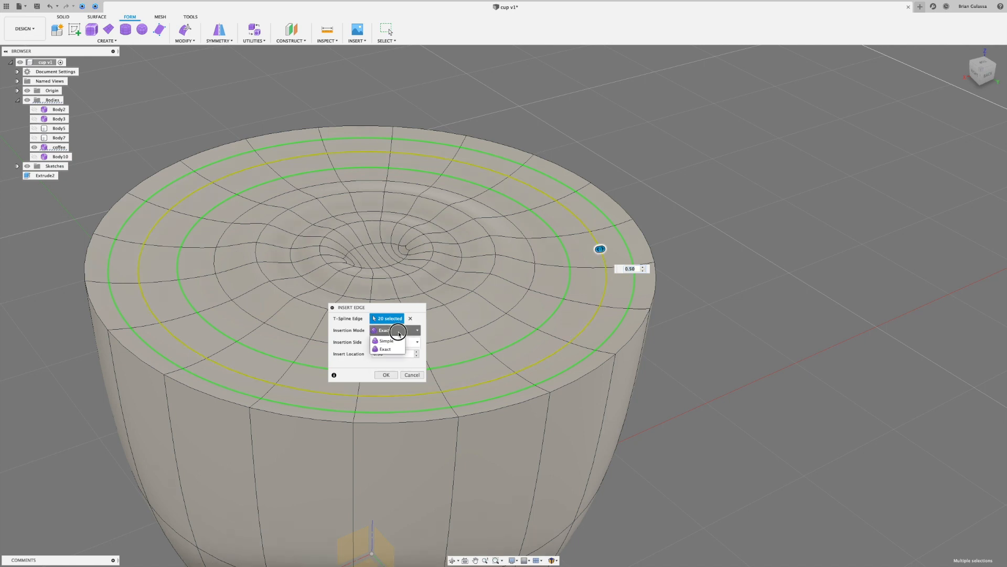
{"action": "left_click", "coordinate": [389, 341]}
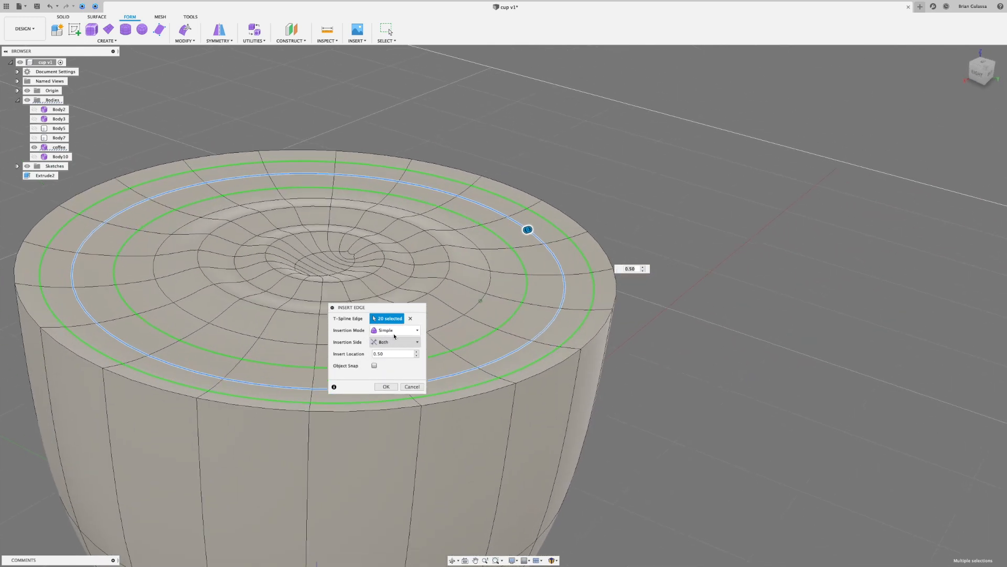
{"action": "left_click", "coordinate": [387, 387]}
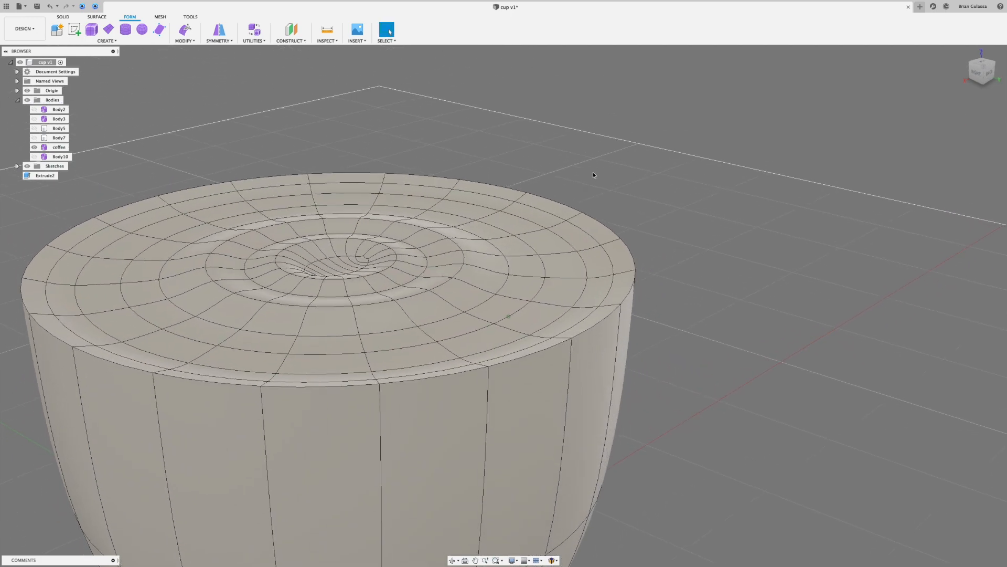
- With Edit Form, scale the outermost inserted edge loop next to the coffee's rim to about 1.054 and accept the edit
{"action": "double_click", "coordinate": [582, 217]}
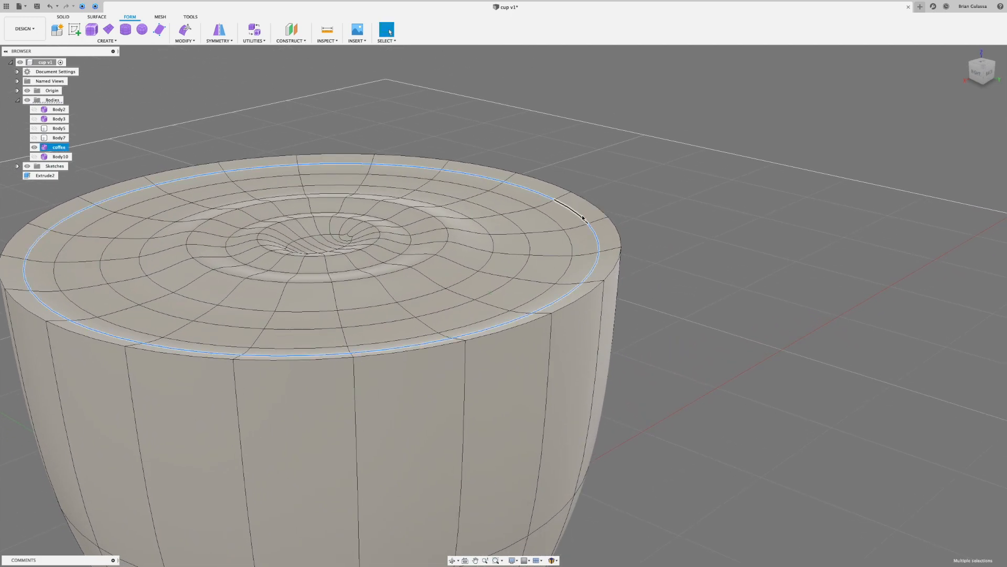
{"action": "right_click", "coordinate": [636, 164]}
{"action": "left_click", "coordinate": [665, 156]}
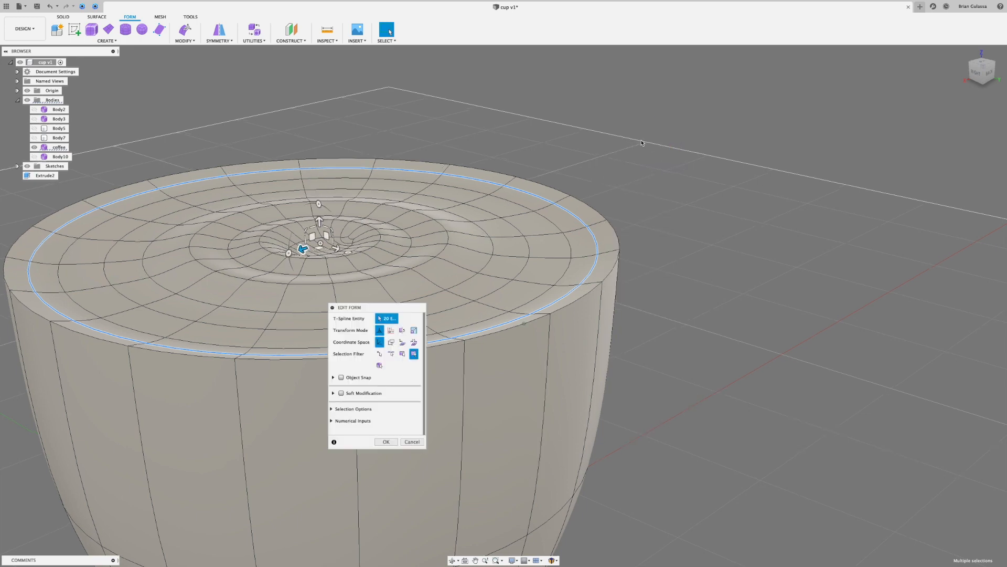
{"action": "left_click_drag", "start_coordinate": [325, 245], "coordinate": [325, 247]}
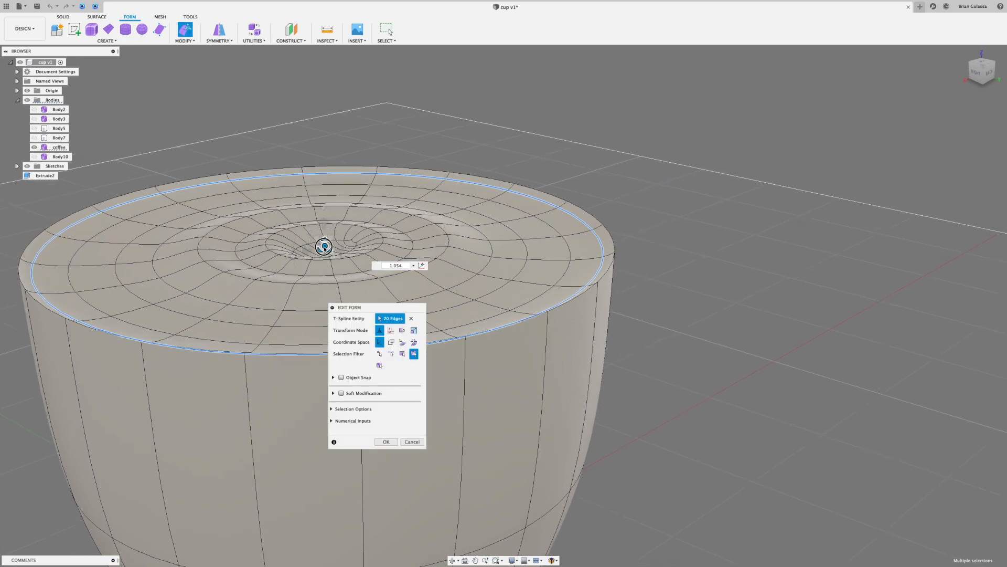
{"action": "left_click_drag", "start_coordinate": [324, 248], "coordinate": [324, 248]}
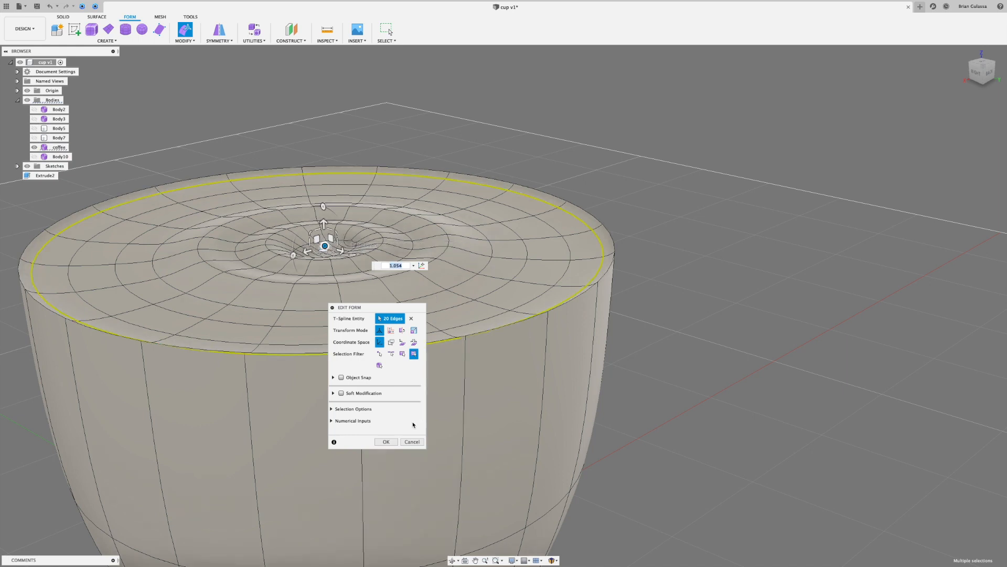
{"action": "left_click", "coordinate": [387, 443]}
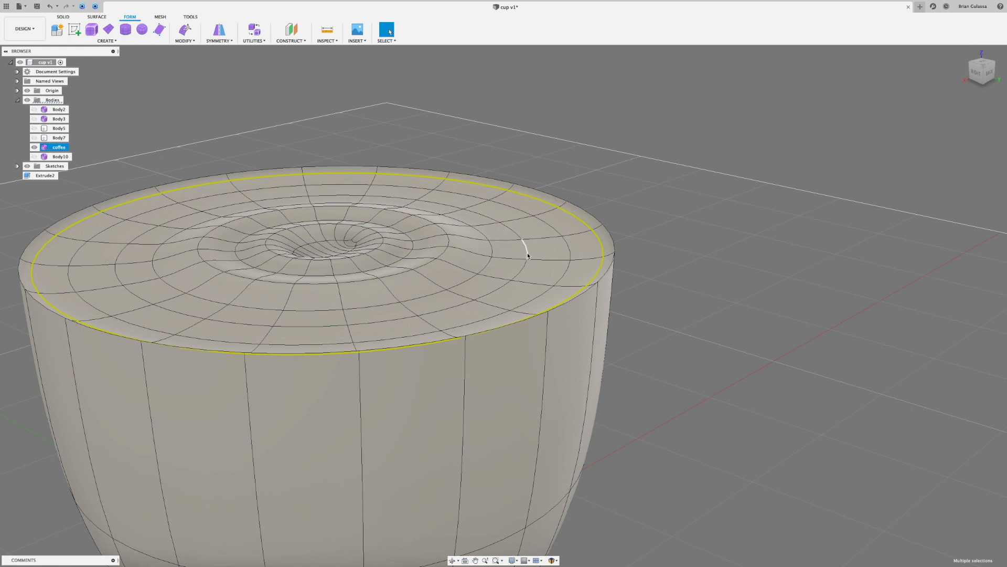
- With Edit Form, raise the inner of the two inserted edge loops on the coffee's top surface and accept the edit
{"action": "double_click", "coordinate": [528, 256]}
{"action": "right_click", "coordinate": [646, 176]}
{"action": "left_click", "coordinate": [675, 166]}
{"action": "left_click_drag", "start_coordinate": [322, 254], "coordinate": [325, 213]}
{"action": "left_click", "coordinate": [387, 442]}
{"action": "left_click", "coordinate": [650, 135]}
{"action": "scroll", "coordinate": [650, 134], "scroll_direction": "down", "scroll_amount": 3}
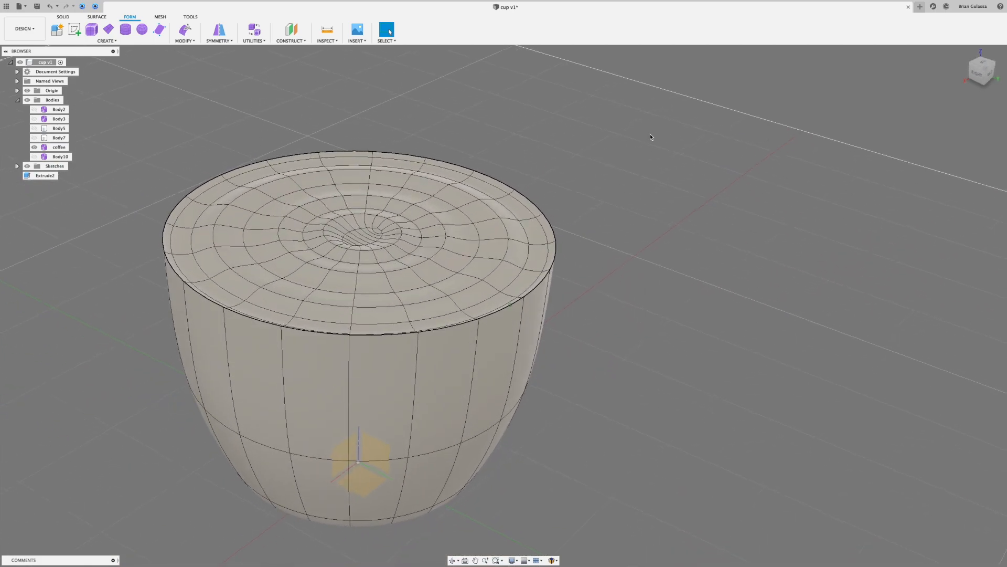
{"action": "scroll", "coordinate": [650, 137], "scroll_direction": "up", "scroll_amount": 3}
{"action": "scroll", "coordinate": [650, 136], "scroll_direction": "down", "scroll_amount": 2}
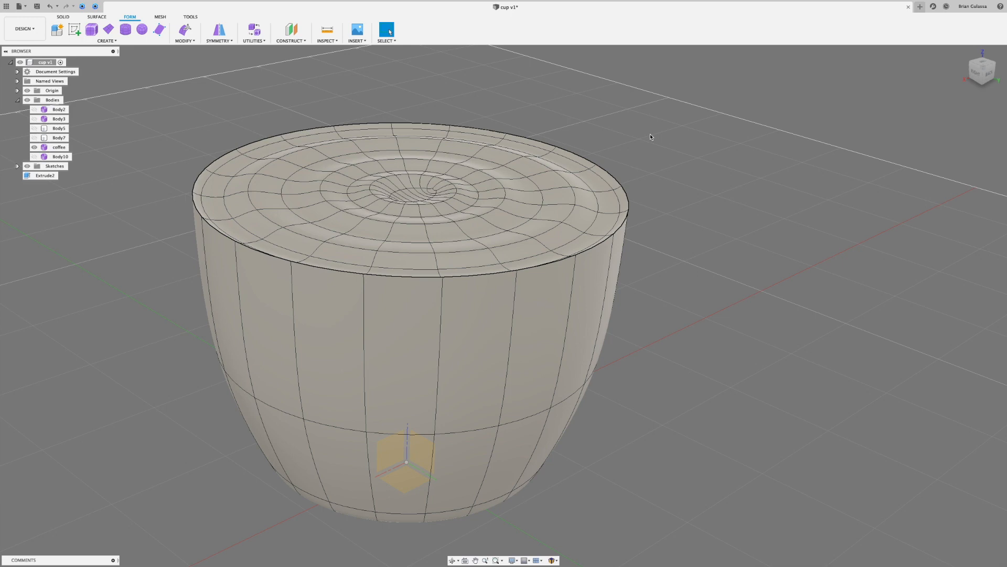
- Show the hidden mug body Body10 together with the coffee body
{"action": "scroll", "coordinate": [131, 256], "scroll_direction": "down", "scroll_amount": 1}
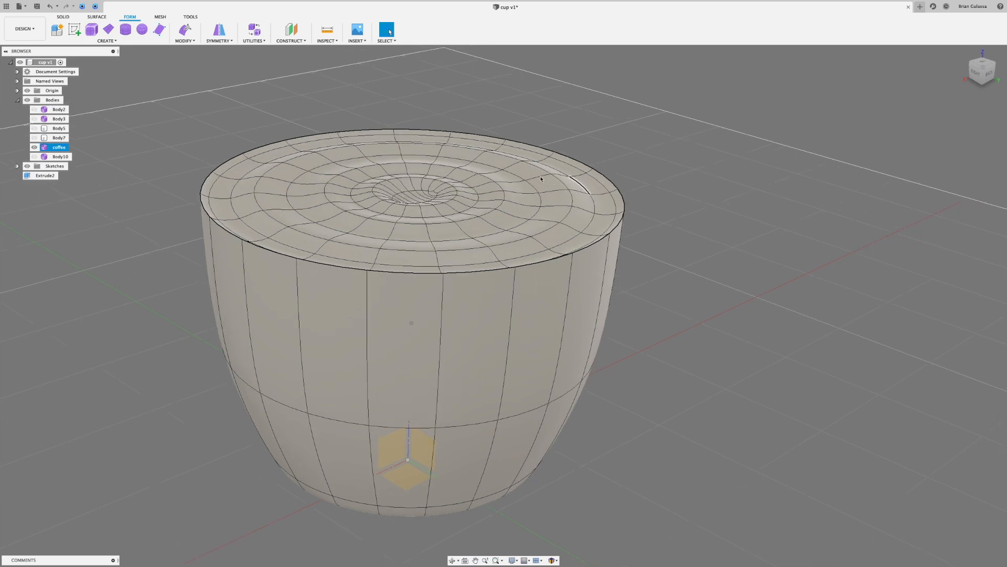
{"action": "scroll", "coordinate": [134, 193], "scroll_direction": "down", "scroll_amount": 1}
{"action": "middle_click_drag", "start_coordinate": [128, 196], "coordinate": [96, 204], "text": "shift"}
{"action": "left_click", "coordinate": [35, 156]}
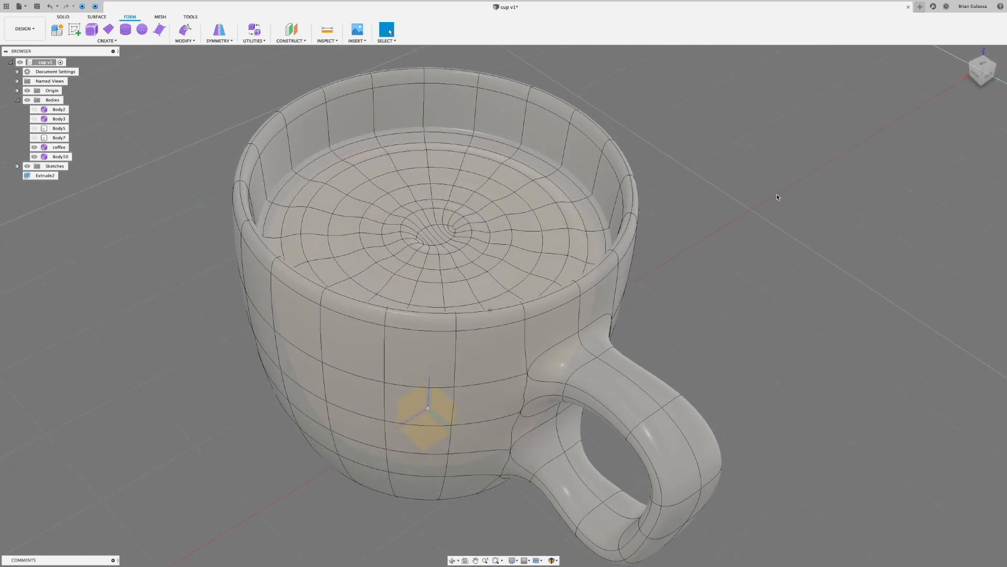
{"action": "scroll", "coordinate": [775, 192], "scroll_direction": "up", "scroll_amount": 4}
{"action": "middle_click_drag", "start_coordinate": [774, 189], "coordinate": [771, 192], "text": "shift"}
{"action": "scroll", "coordinate": [769, 186], "scroll_direction": "down", "scroll_amount": 3}
{"action": "middle_click_drag", "start_coordinate": [769, 187], "coordinate": [693, 171], "text": "shift"}
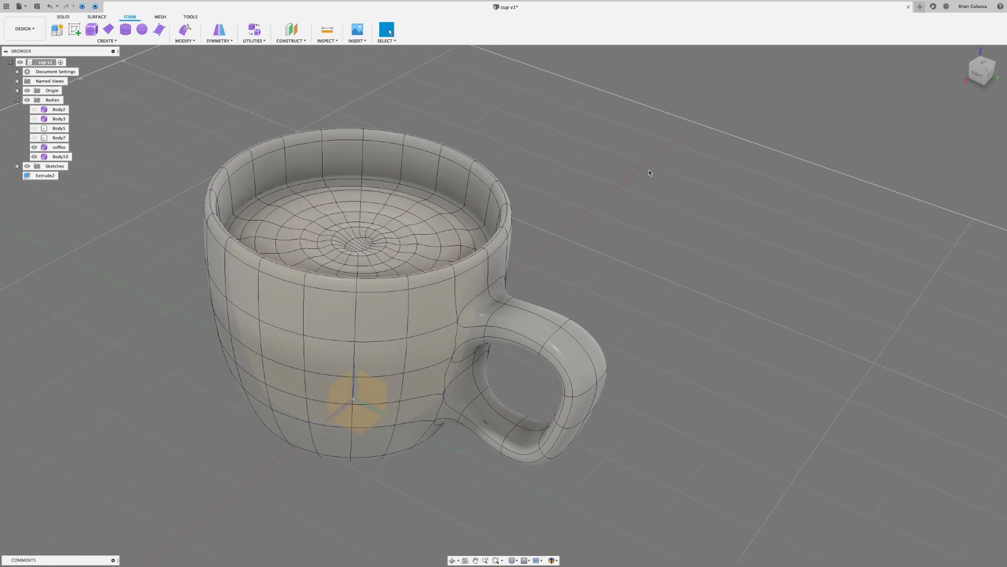
{"action": "middle_click_drag", "start_coordinate": [654, 169], "coordinate": [648, 168], "text": "shift"}
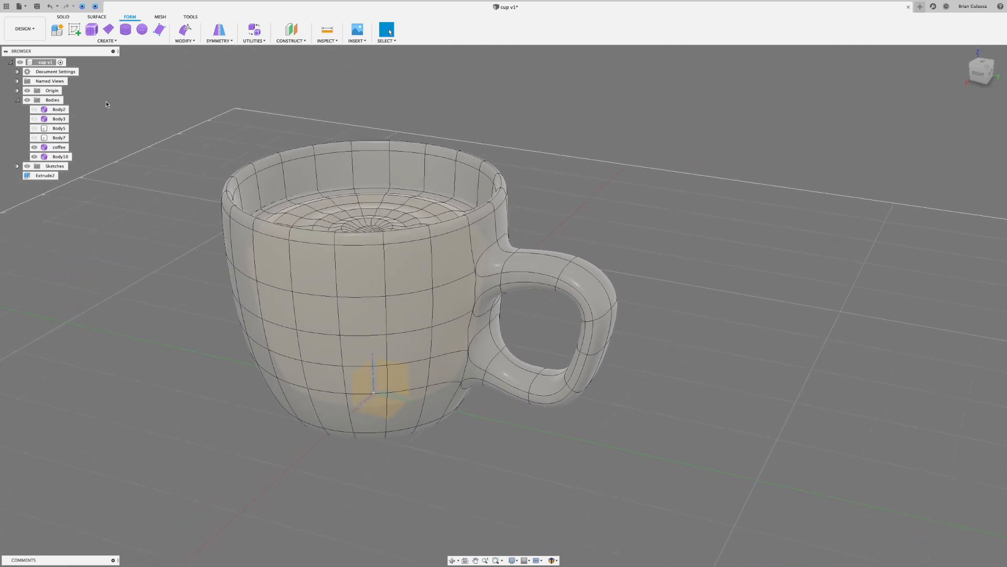
- Switch to the Render workspace and apply the Glass - Heavy Color appearance to the coffee body
{"action": "left_click", "coordinate": [24, 29]}
{"action": "left_click", "coordinate": [18, 65]}
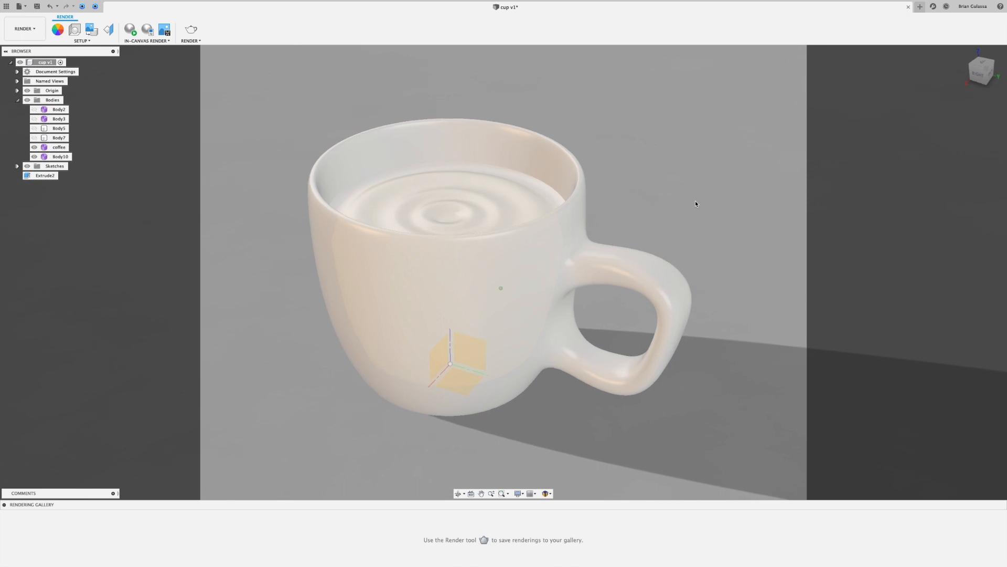
{"action": "right_click", "coordinate": [693, 148]}
{"action": "left_click", "coordinate": [718, 134]}
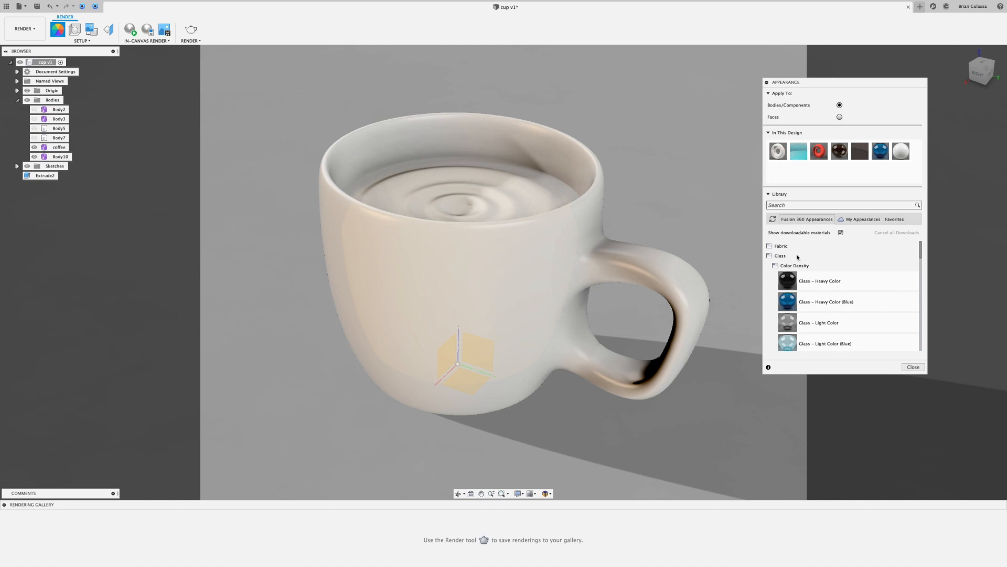
{"action": "left_click", "coordinate": [790, 284]}
{"action": "left_click_drag", "start_coordinate": [790, 284], "coordinate": [491, 183]}
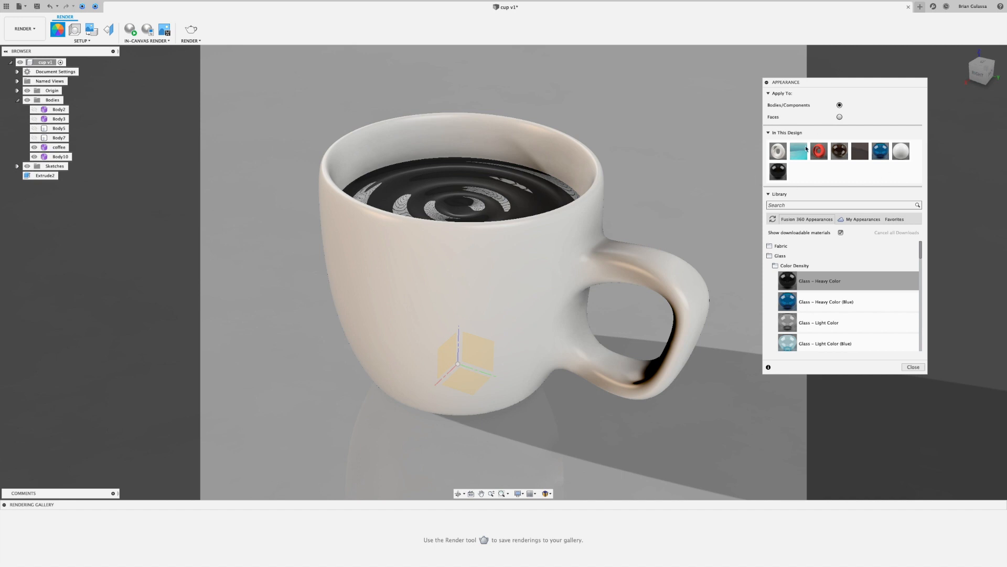
- Recolor the coffee's Glass - Heavy Color appearance to dark brown, RGB 108, 58, 20, and finish the appearance editing
{"action": "double_click", "coordinate": [779, 174]}
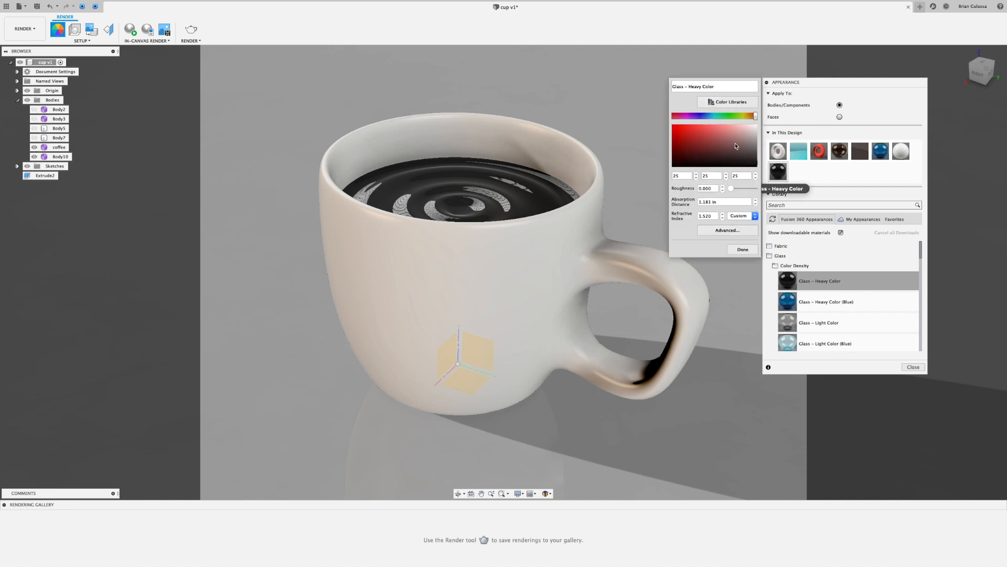
{"action": "left_click", "coordinate": [722, 141]}
{"action": "left_click_drag", "start_coordinate": [722, 142], "coordinate": [719, 135]}
{"action": "left_click", "coordinate": [750, 117]}
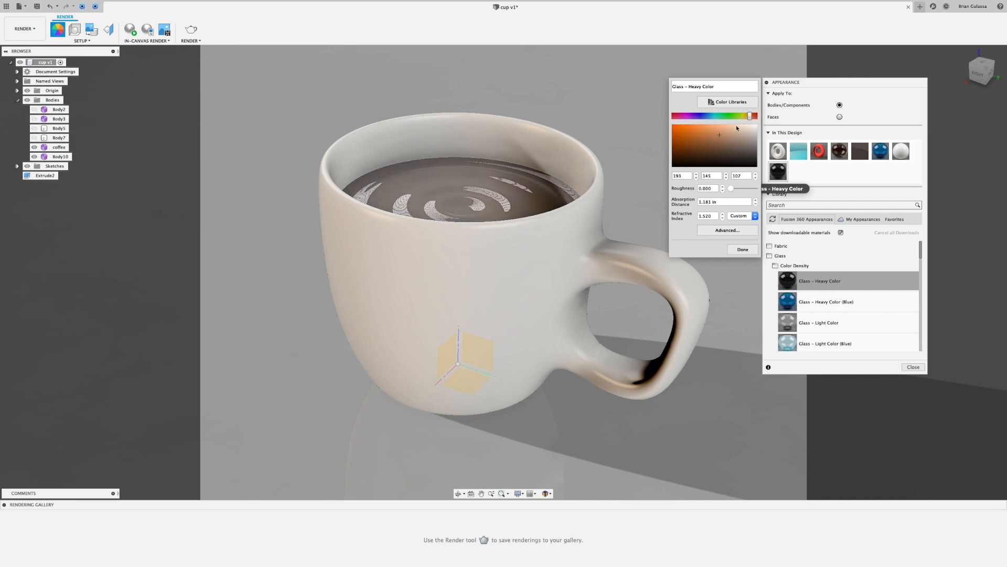
{"action": "mouse_move", "coordinate": [713, 137]}
{"action": "left_mouse_down"}
{"action": "mouse_move", "coordinate": [682, 140]}
{"action": "mouse_move", "coordinate": [685, 151]}
{"action": "left_mouse_up"}
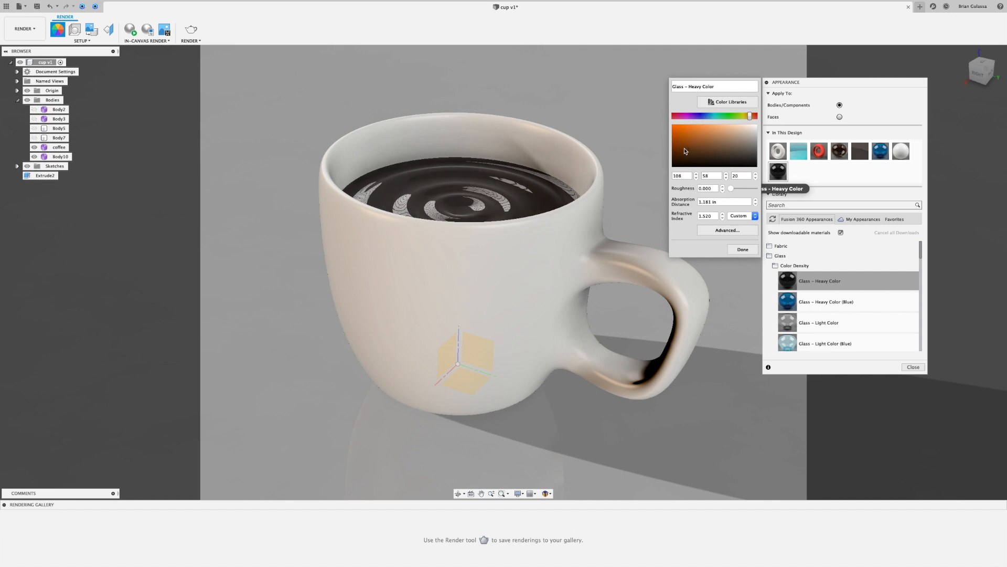
{"action": "left_click", "coordinate": [743, 250]}
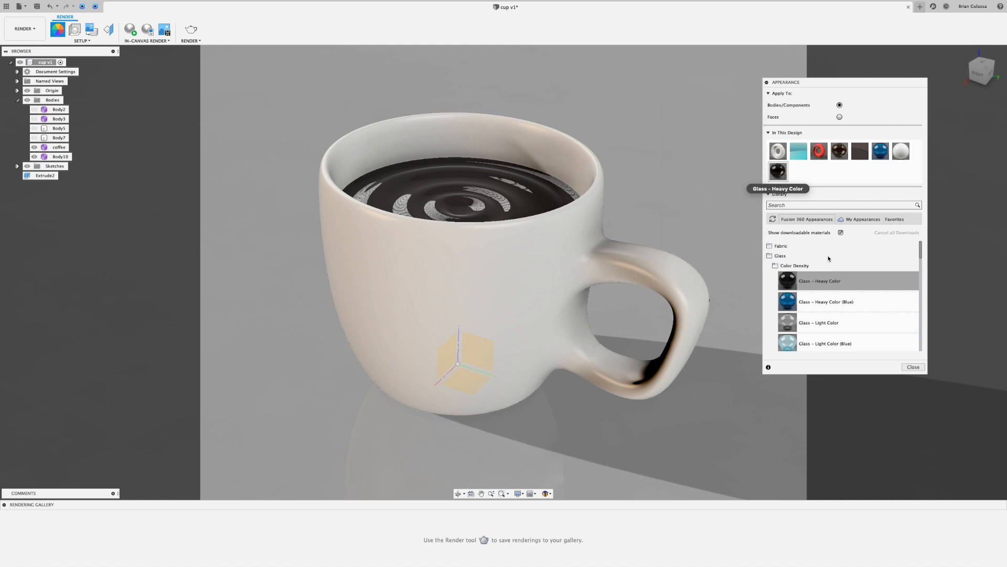
{"action": "left_click", "coordinate": [914, 367]}
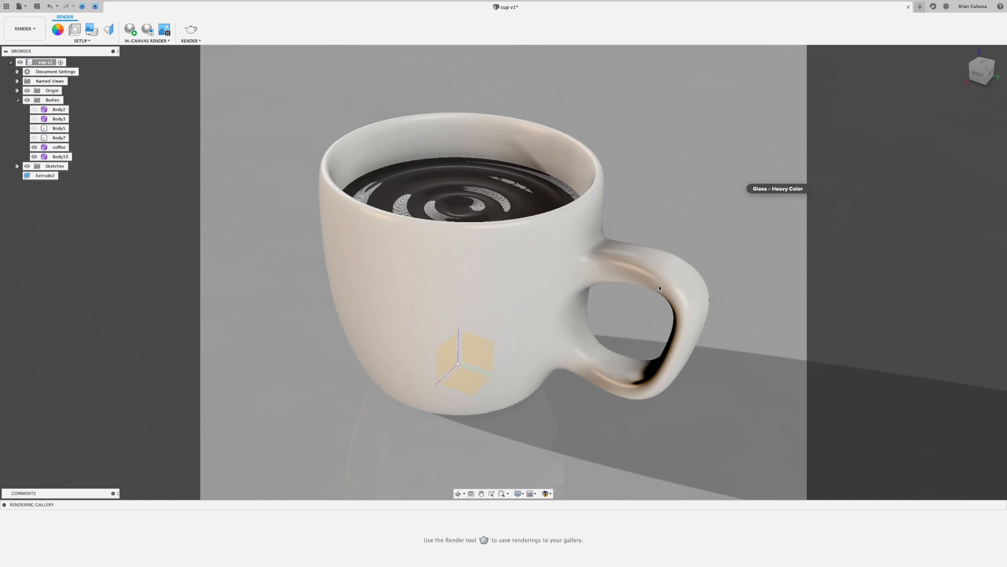
- Set the scene environment to Snow Field from the Fusion 360 environment library
{"action": "left_click", "coordinate": [72, 30]}
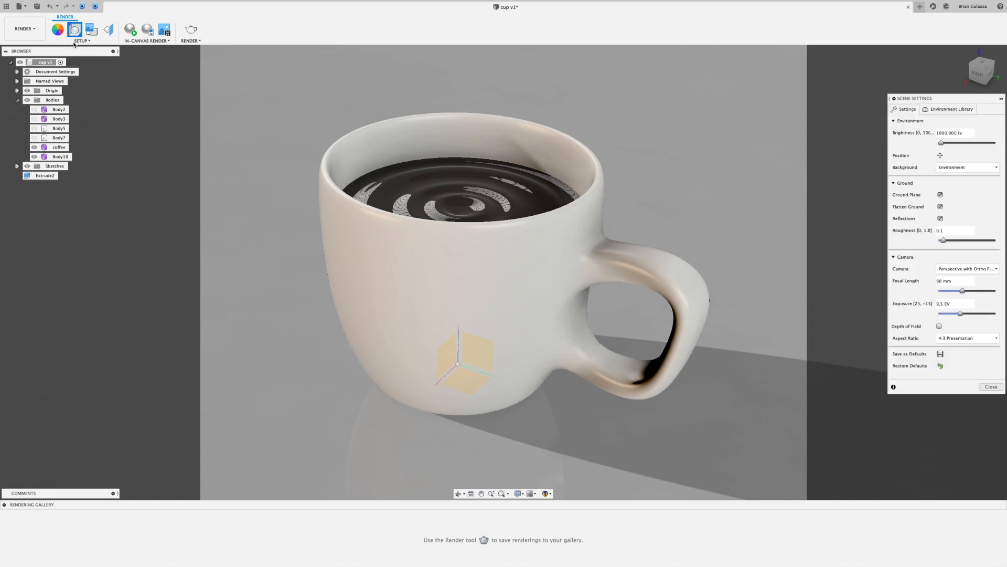
{"action": "left_click_drag", "start_coordinate": [946, 99], "coordinate": [797, 95]}
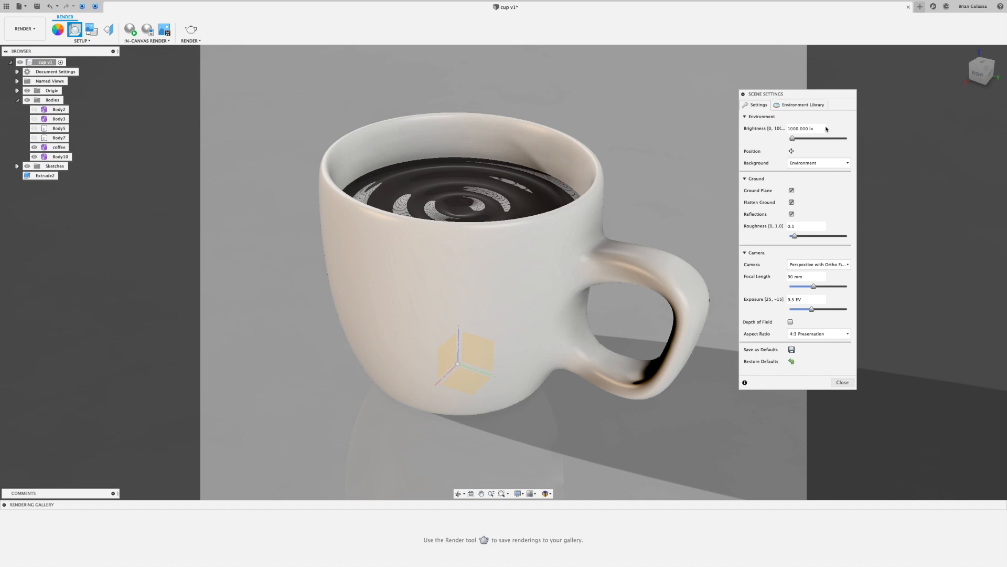
{"action": "left_click", "coordinate": [813, 106]}
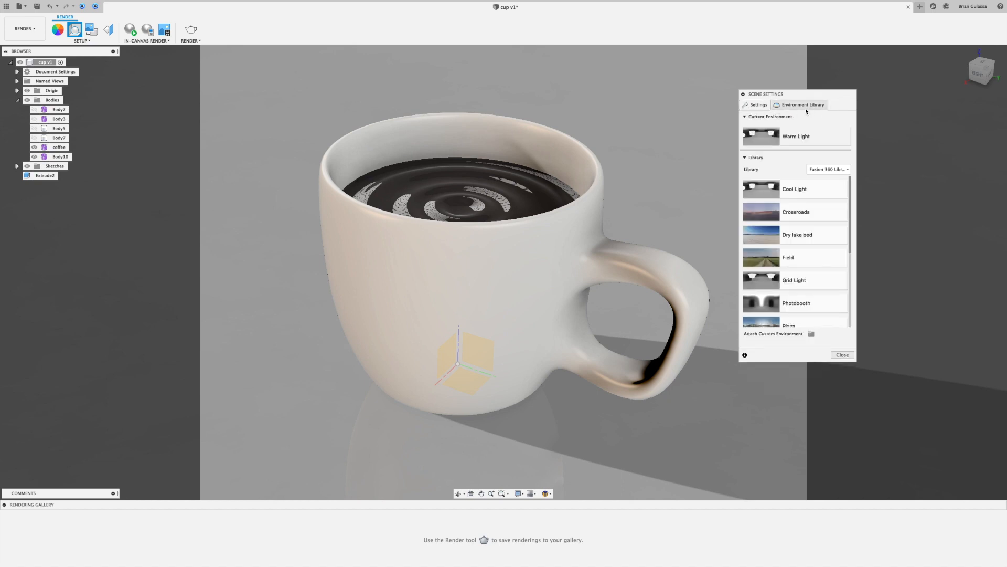
{"action": "left_click", "coordinate": [756, 104]}
{"action": "left_click", "coordinate": [803, 105]}
{"action": "left_click_drag", "start_coordinate": [852, 201], "coordinate": [865, 284]}
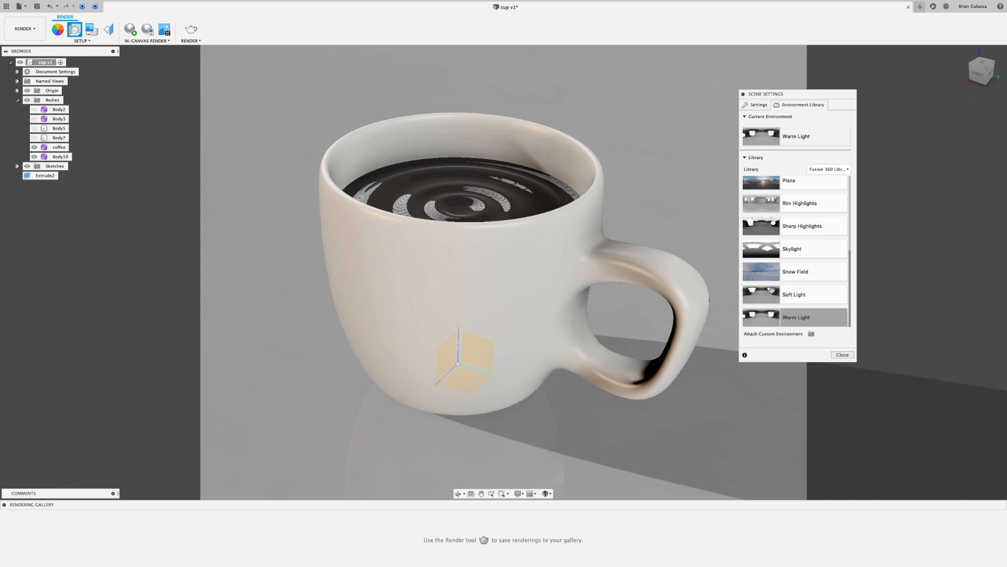
{"action": "double_click", "coordinate": [763, 270]}
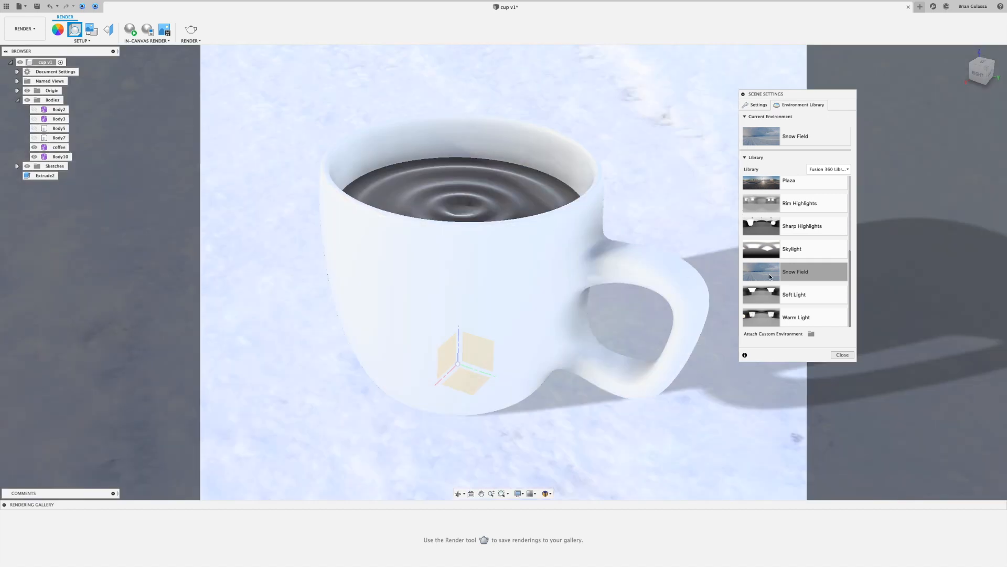
- Examine the cup against the Snow Field environment from low and raised viewing angles
{"action": "left_click", "coordinate": [576, 352]}
{"action": "left_click", "coordinate": [645, 216]}
{"action": "scroll", "coordinate": [649, 240], "scroll_direction": "down", "scroll_amount": 3}
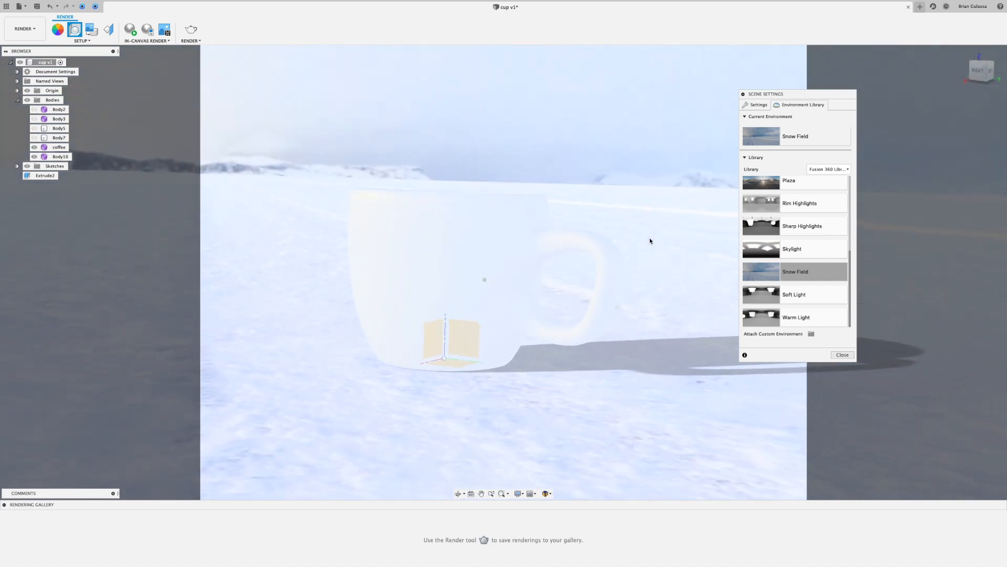
{"action": "scroll", "coordinate": [650, 241], "scroll_direction": "up", "scroll_amount": 3, "text": "shift"}
{"action": "scroll", "coordinate": [651, 241], "scroll_direction": "down", "scroll_amount": 3, "text": "shift"}
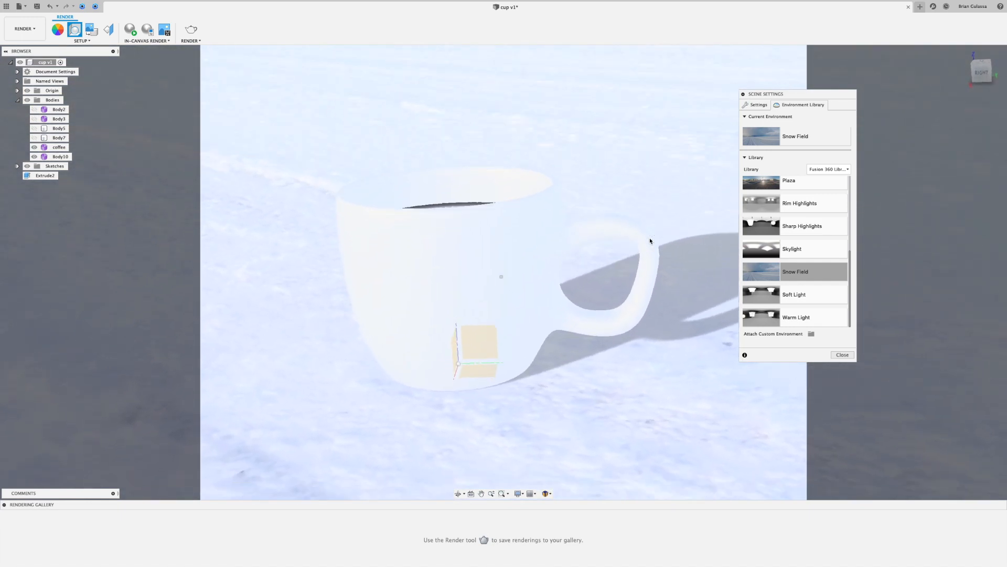
{"action": "scroll", "coordinate": [650, 241], "scroll_direction": "down", "scroll_amount": 3, "text": "shift"}
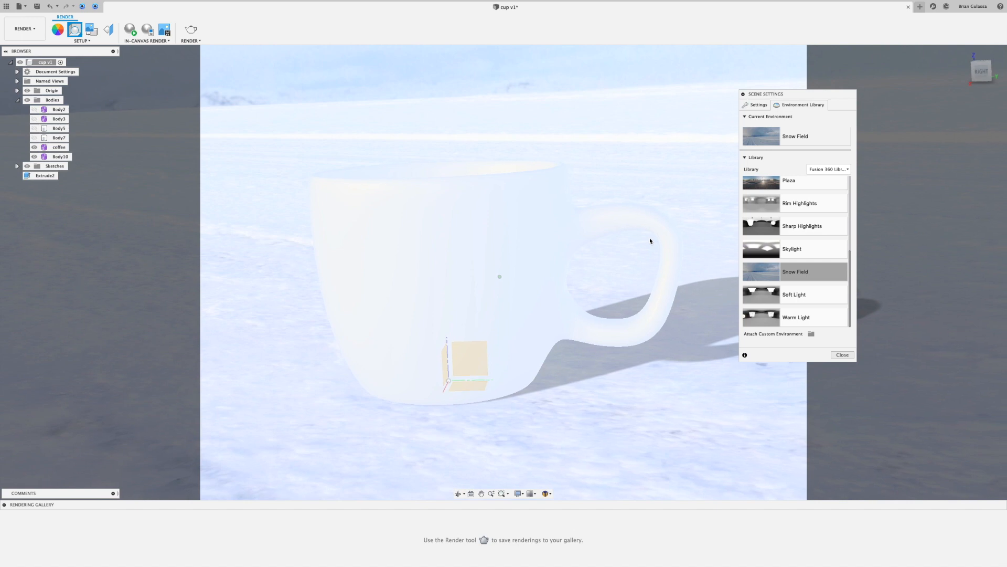
{"action": "scroll", "coordinate": [650, 241], "scroll_direction": "up", "scroll_amount": 3, "text": "shift"}
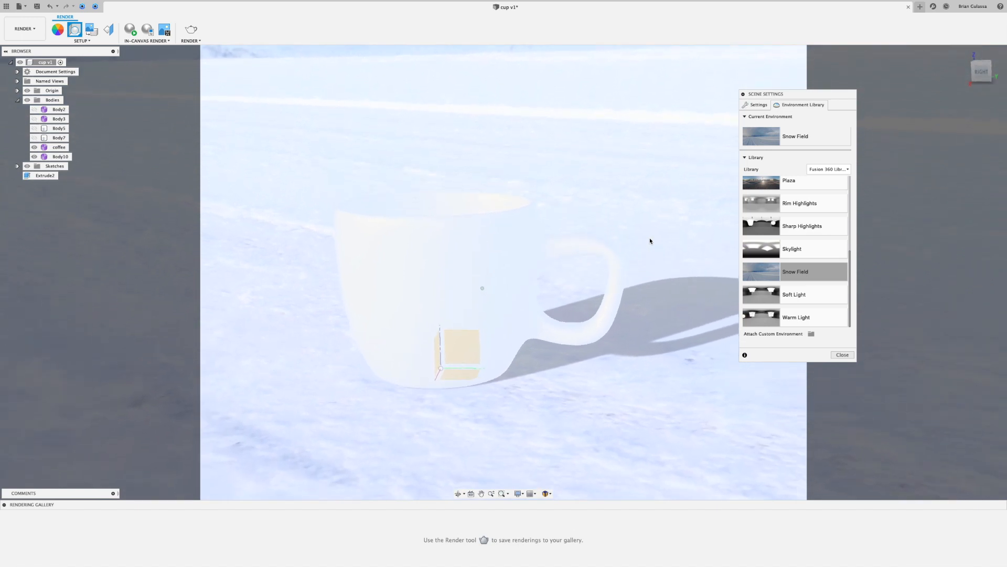
- Set the scene background to Solid Color and check the cup against it
{"action": "left_click", "coordinate": [760, 105]}
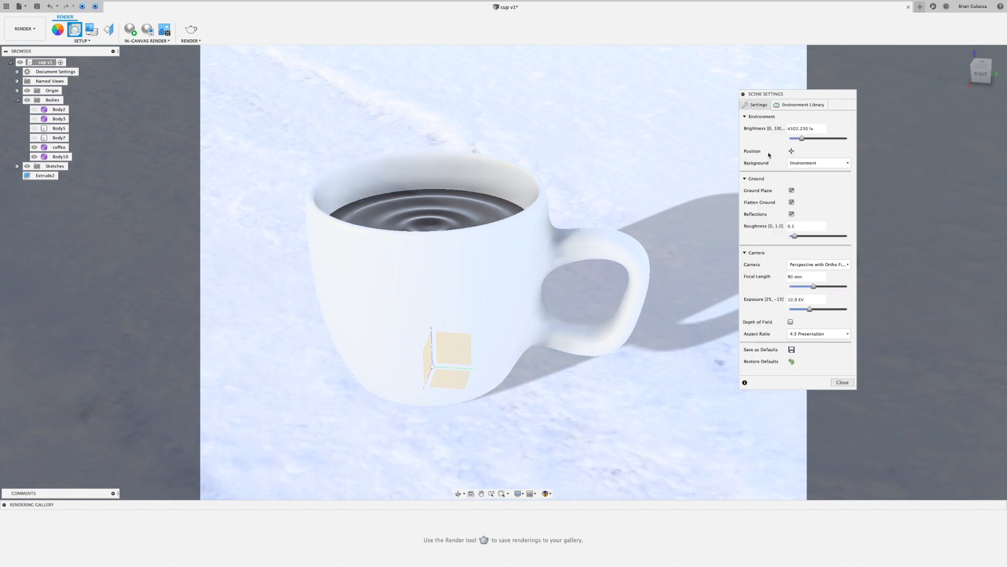
{"action": "left_click", "coordinate": [813, 164]}
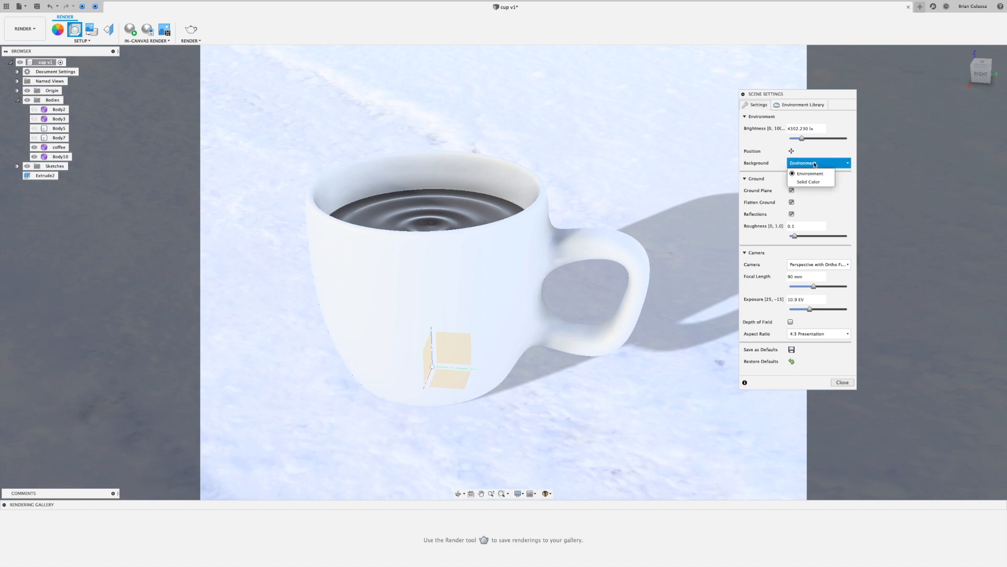
{"action": "left_click", "coordinate": [808, 181]}
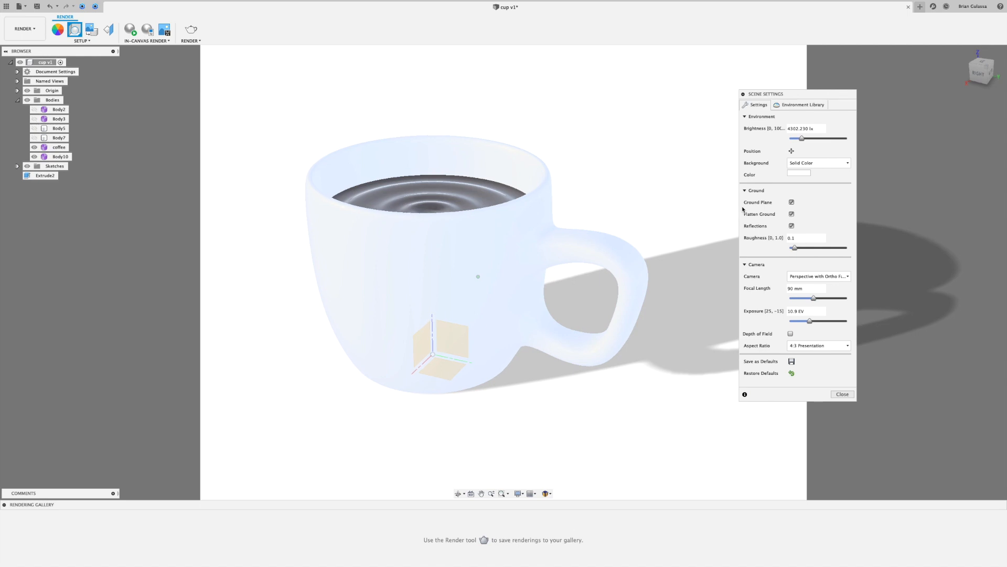
{"action": "left_click", "coordinate": [447, 382]}
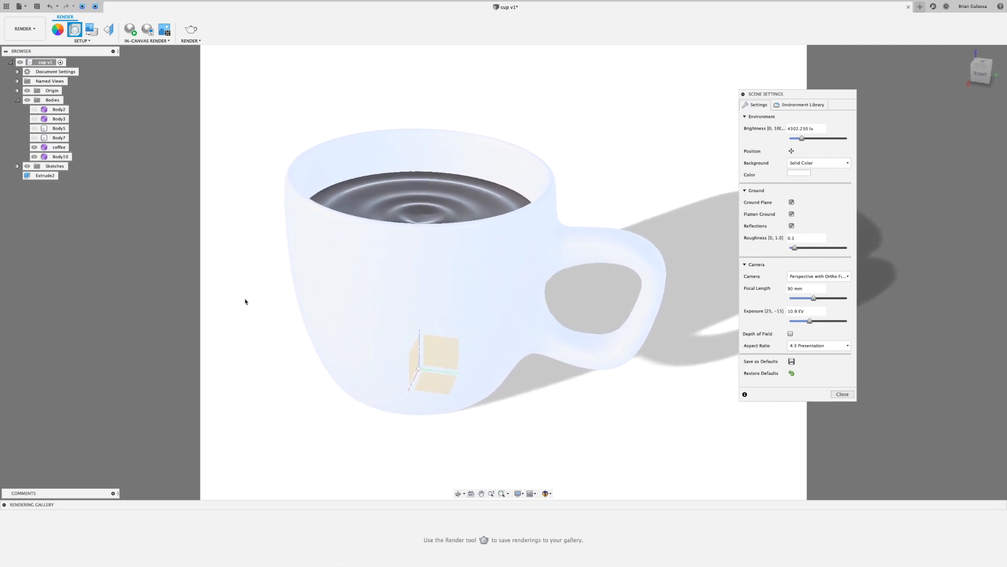
{"action": "left_click", "coordinate": [267, 312]}
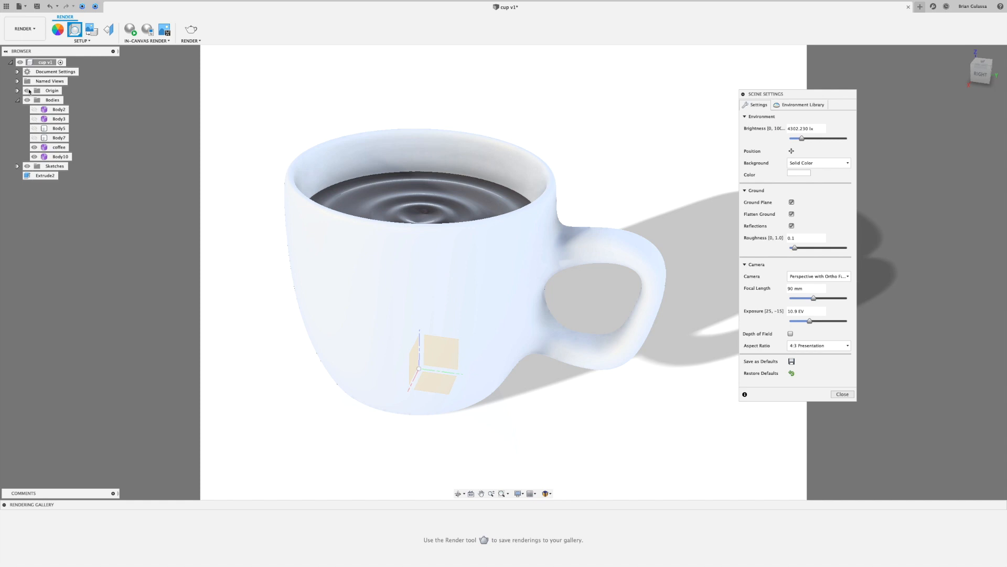
- Hide the origin and set the scene background back to Environment
{"action": "left_click", "coordinate": [27, 91]}
{"action": "left_click", "coordinate": [17, 100]}
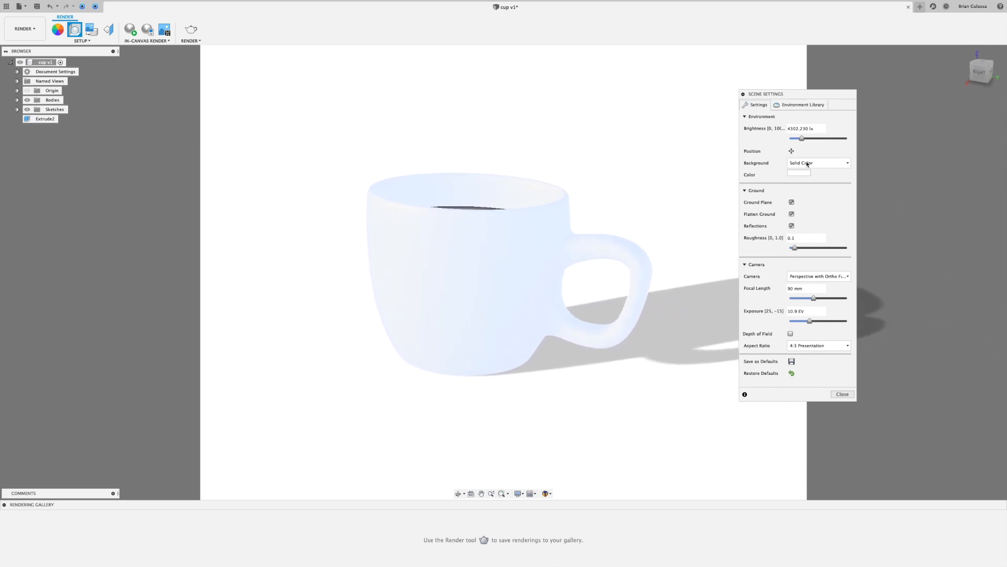
{"action": "left_click", "coordinate": [813, 164]}
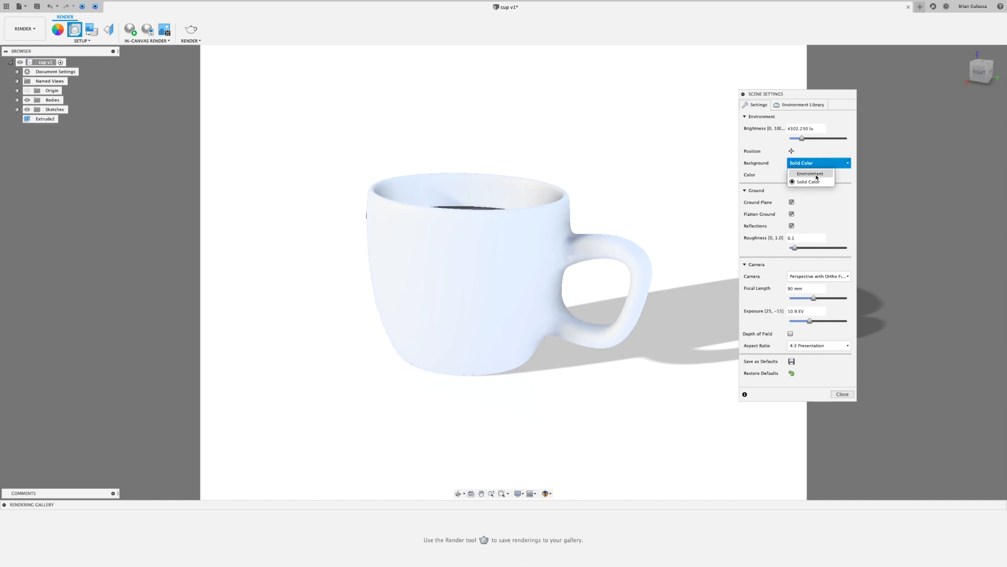
{"action": "left_click", "coordinate": [811, 173]}
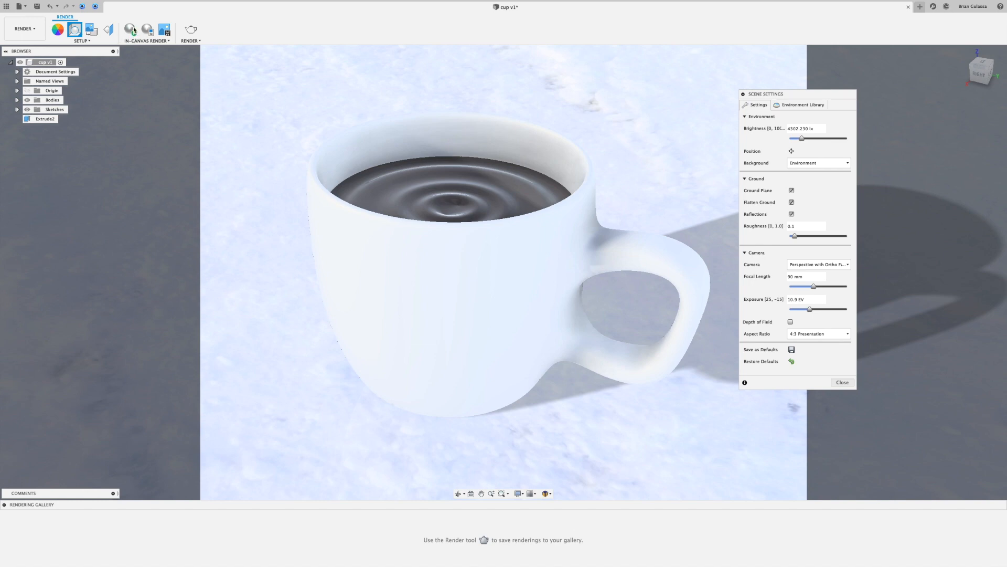
- Preview the cup with an in-canvas render, stop the render and hide the origin
{"action": "left_click", "coordinate": [133, 32]}
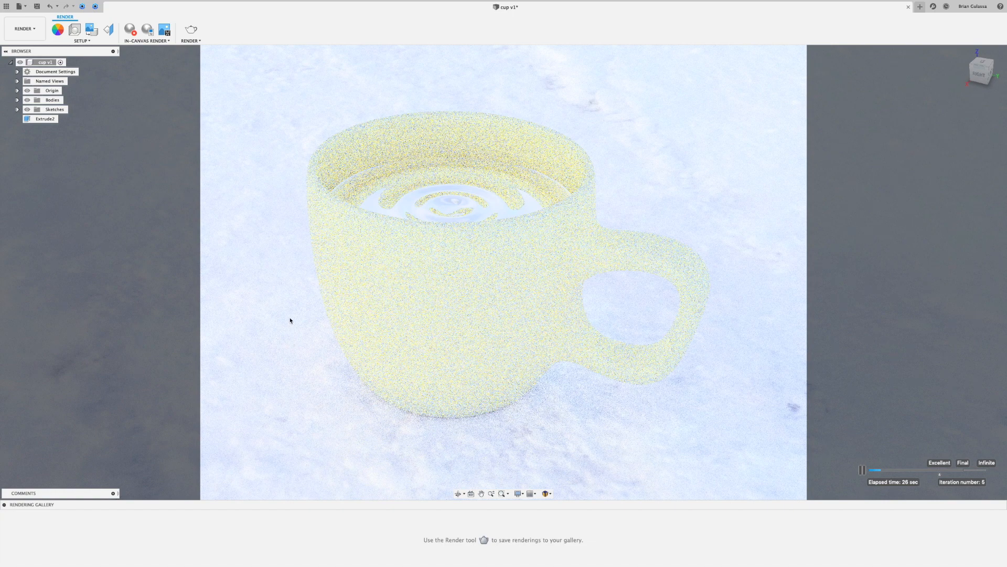
{"action": "left_click", "coordinate": [133, 31]}
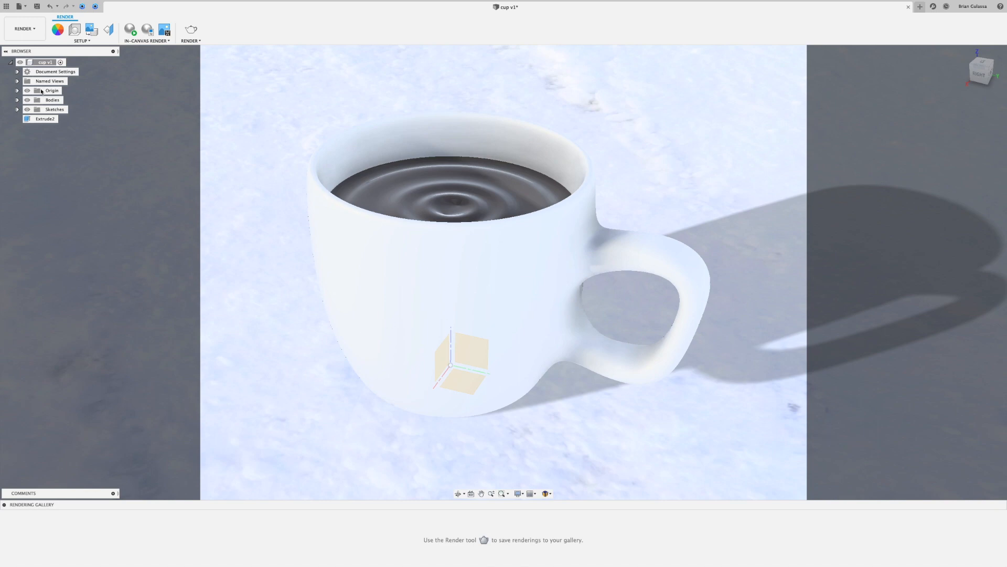
{"action": "left_click", "coordinate": [27, 91]}
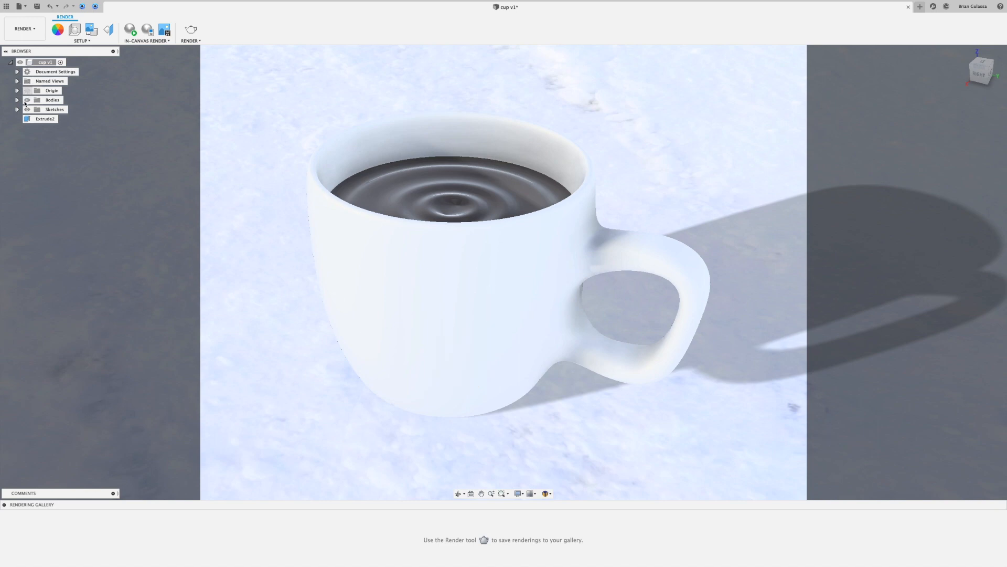
- Apply the Paint - Enamel Glossy (White) appearance to the cup body
{"action": "right_click", "coordinate": [697, 152]}
{"action": "left_click", "coordinate": [732, 140]}
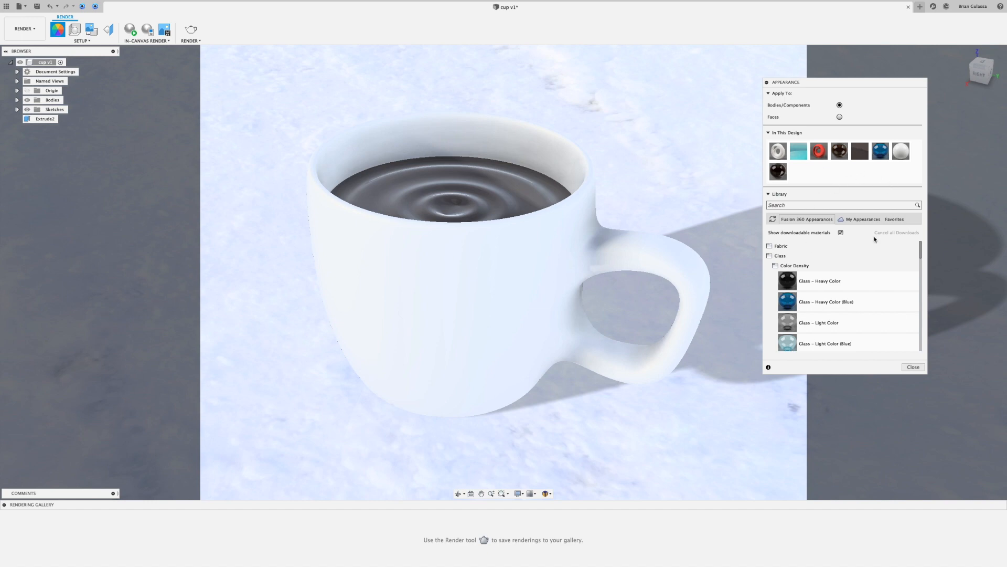
{"action": "left_click_drag", "start_coordinate": [920, 256], "coordinate": [921, 293]}
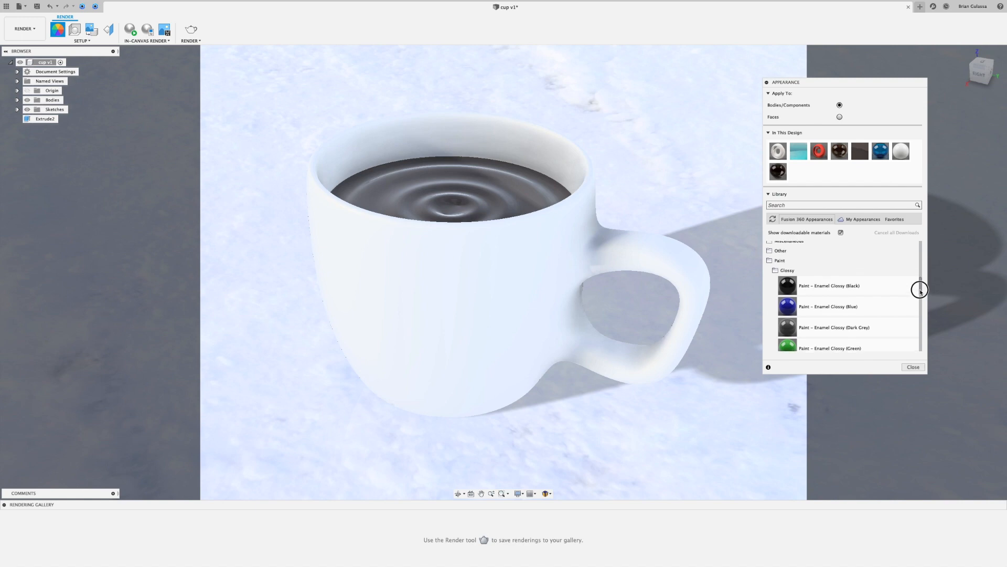
{"action": "left_click", "coordinate": [781, 260]}
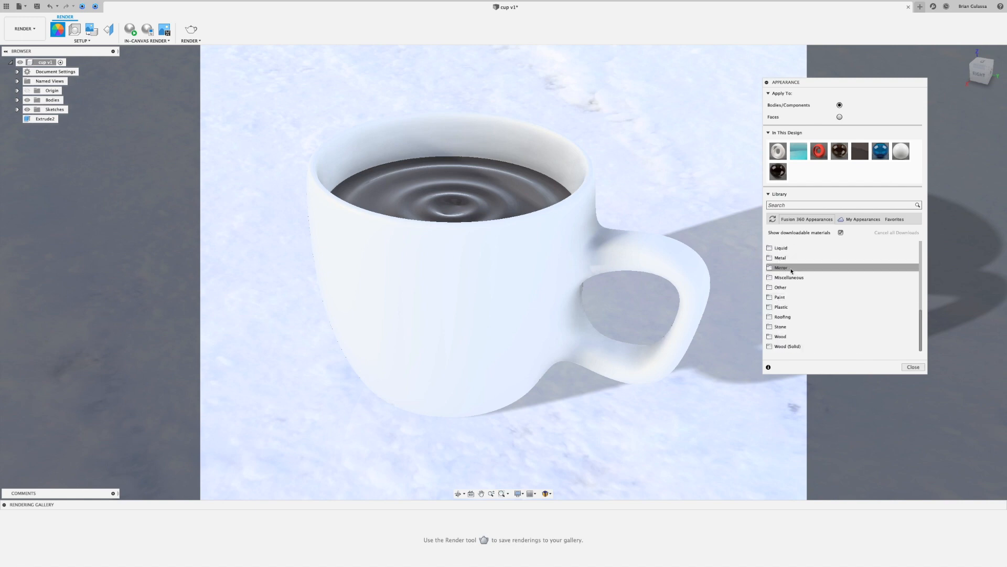
{"action": "left_click", "coordinate": [779, 298]}
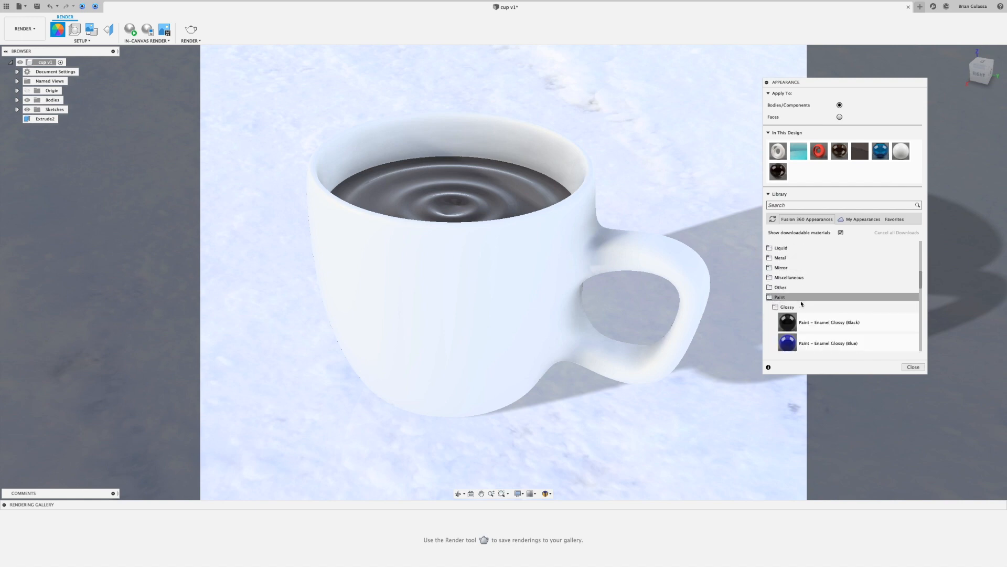
{"action": "scroll", "coordinate": [814, 302], "scroll_direction": "down", "scroll_amount": 1}
{"action": "scroll", "coordinate": [814, 301], "scroll_direction": "down", "scroll_amount": 5}
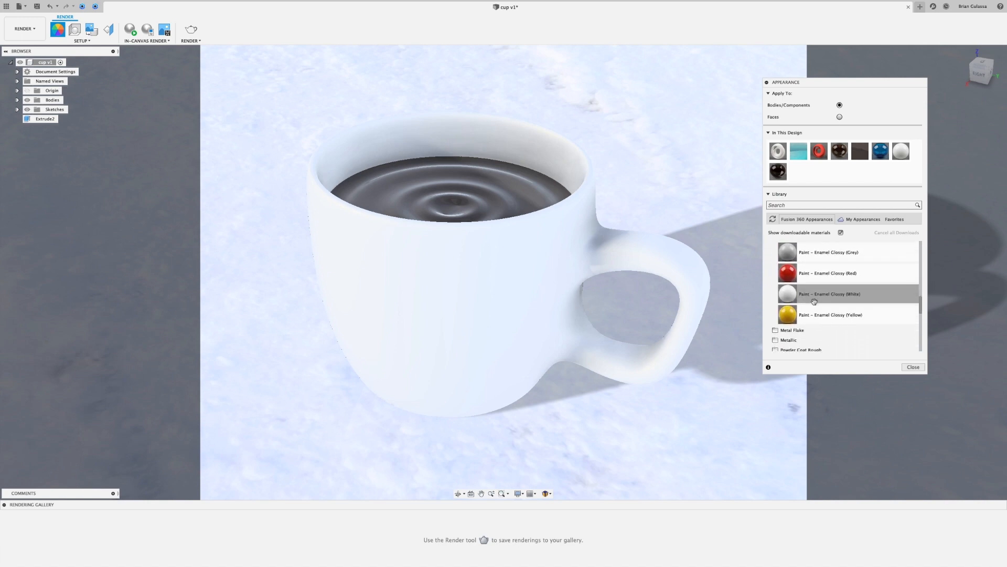
{"action": "left_click_drag", "start_coordinate": [790, 294], "coordinate": [696, 279]}
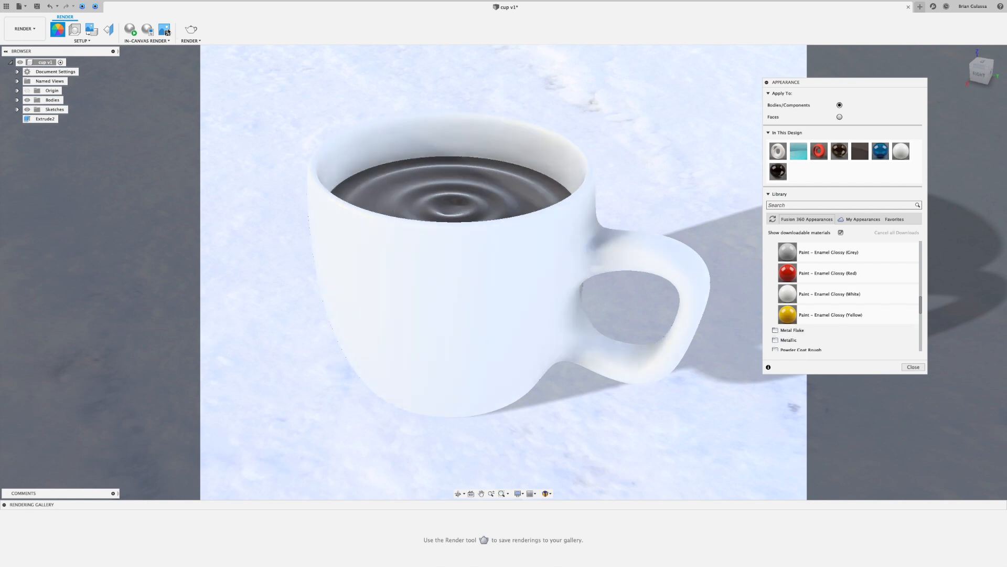
- Check the glossy white cup with an in-canvas render, stop the render and close the appearance settings
{"action": "left_click", "coordinate": [132, 32]}
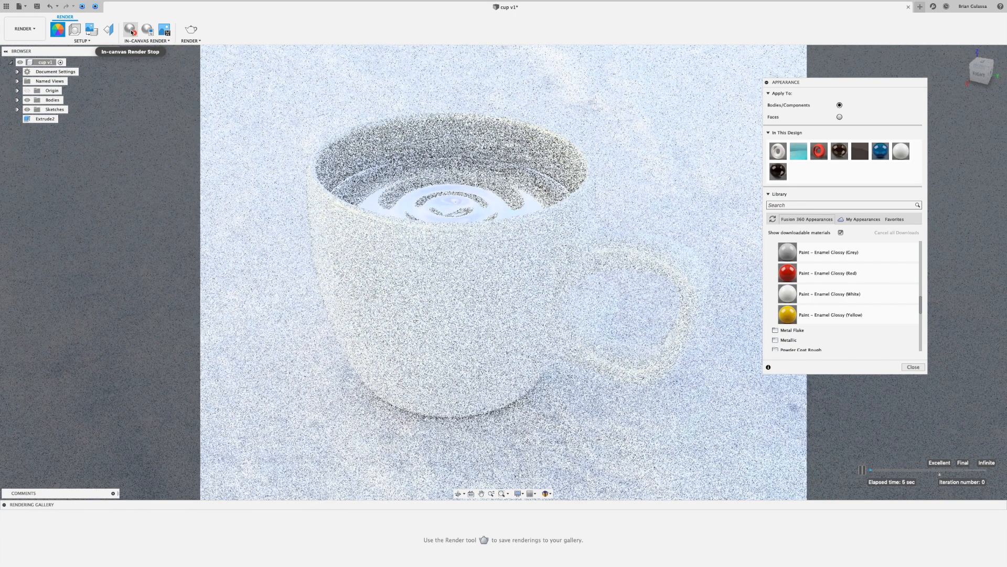
{"action": "left_click", "coordinate": [132, 31]}
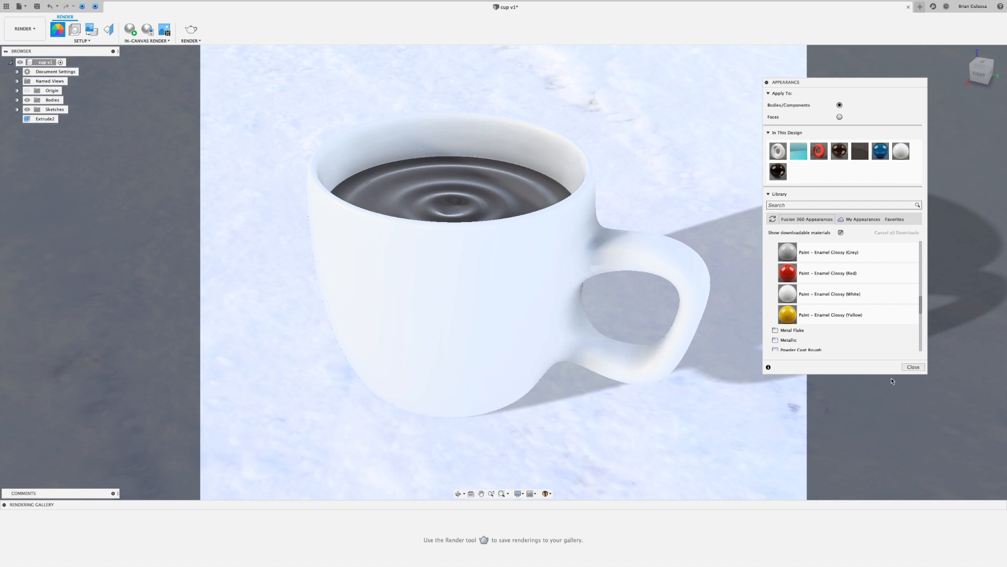
{"action": "left_click", "coordinate": [913, 367]}
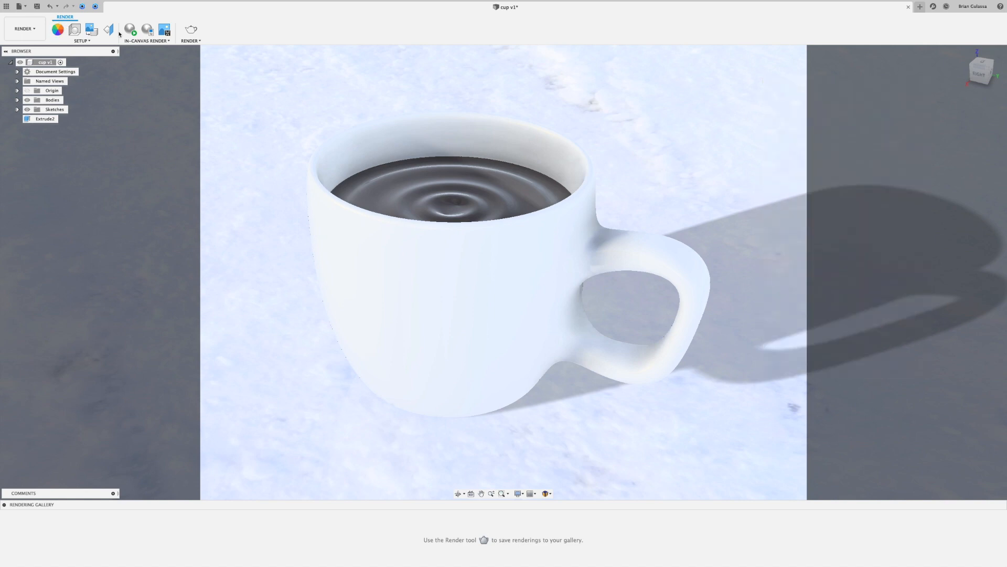
- Replace the scene's Snow Field environment with Warm Light from the Fusion 360 environment library
{"action": "left_click", "coordinate": [76, 30]}
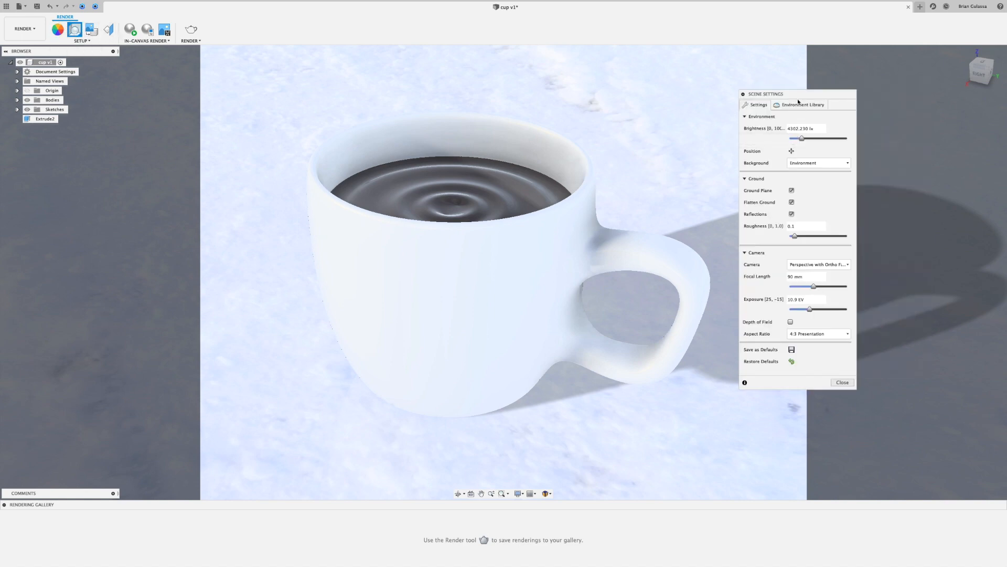
{"action": "left_click", "coordinate": [798, 103]}
{"action": "scroll", "coordinate": [797, 250], "scroll_direction": "down", "scroll_amount": 5}
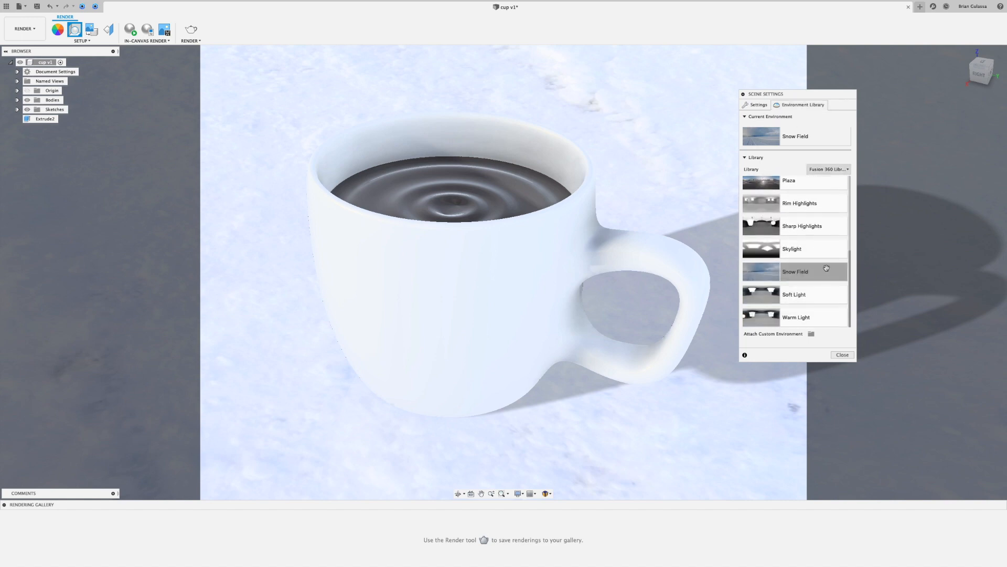
{"action": "scroll", "coordinate": [764, 254], "scroll_direction": "up", "scroll_amount": 3}
{"action": "scroll", "coordinate": [764, 254], "scroll_direction": "up", "scroll_amount": 3}
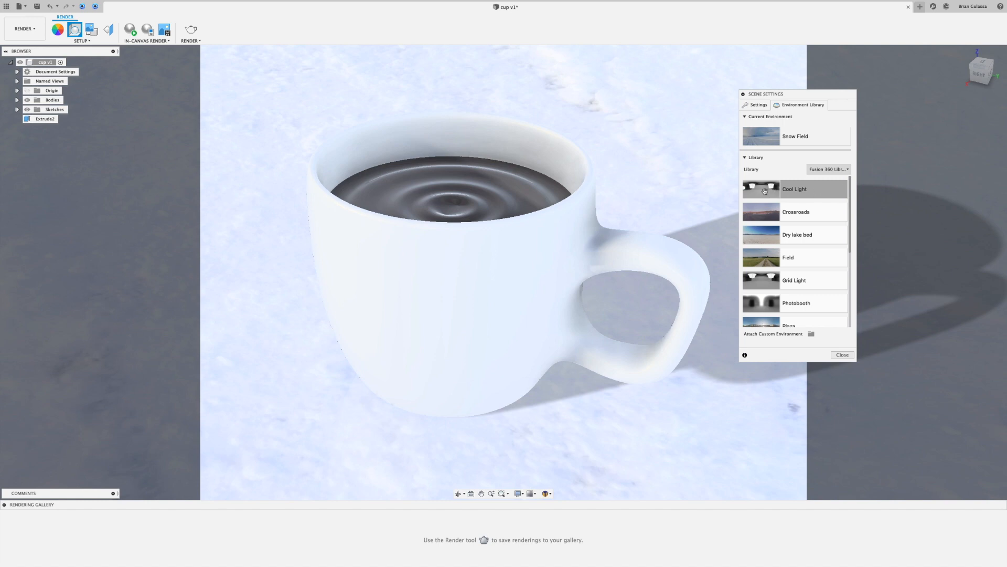
{"action": "scroll", "coordinate": [764, 191], "scroll_direction": "down", "scroll_amount": 5}
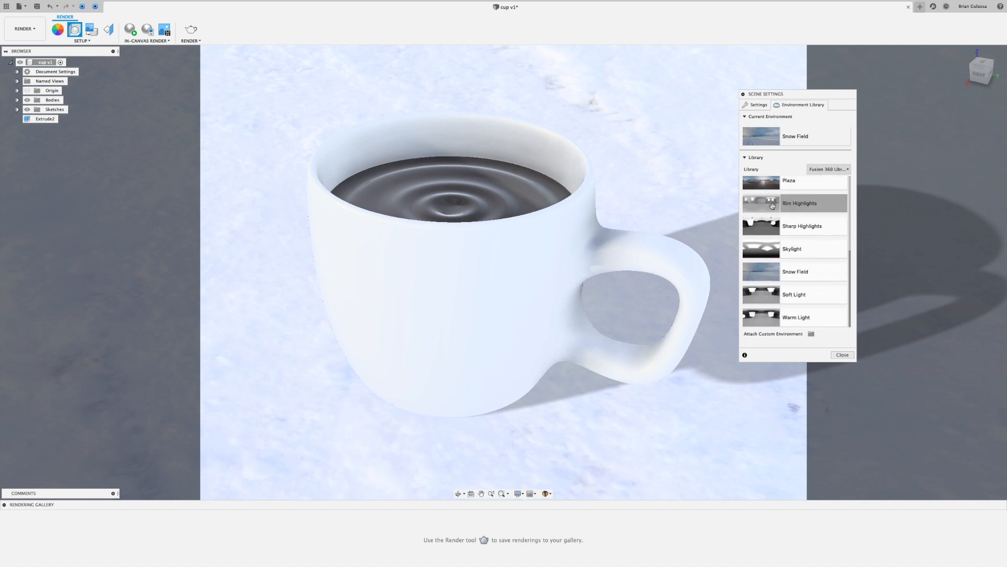
{"action": "left_click_drag", "start_coordinate": [752, 313], "coordinate": [721, 325]}
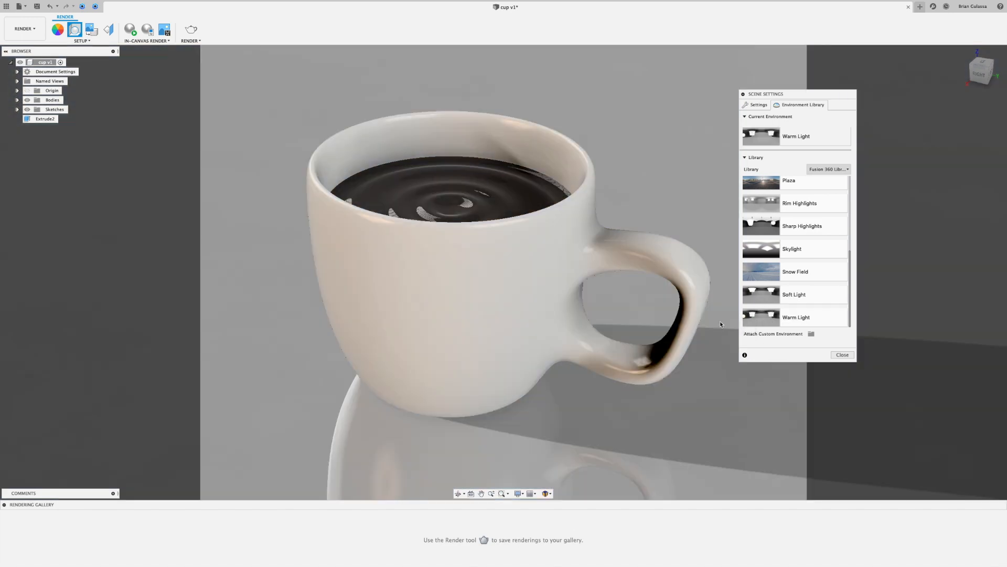
{"action": "scroll", "coordinate": [720, 324], "scroll_direction": "down", "scroll_amount": 5, "text": "shift"}
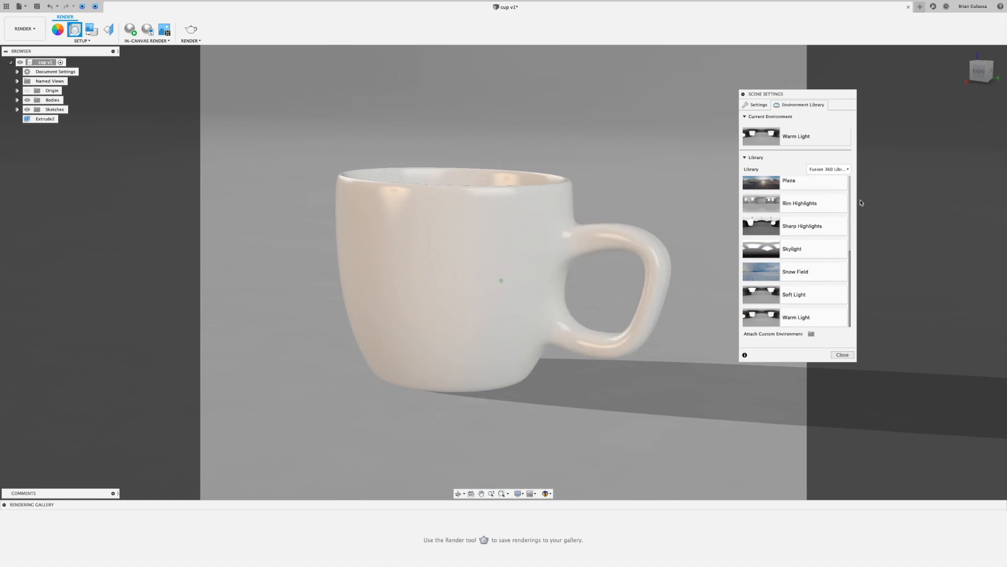
{"action": "left_click", "coordinate": [844, 170]}
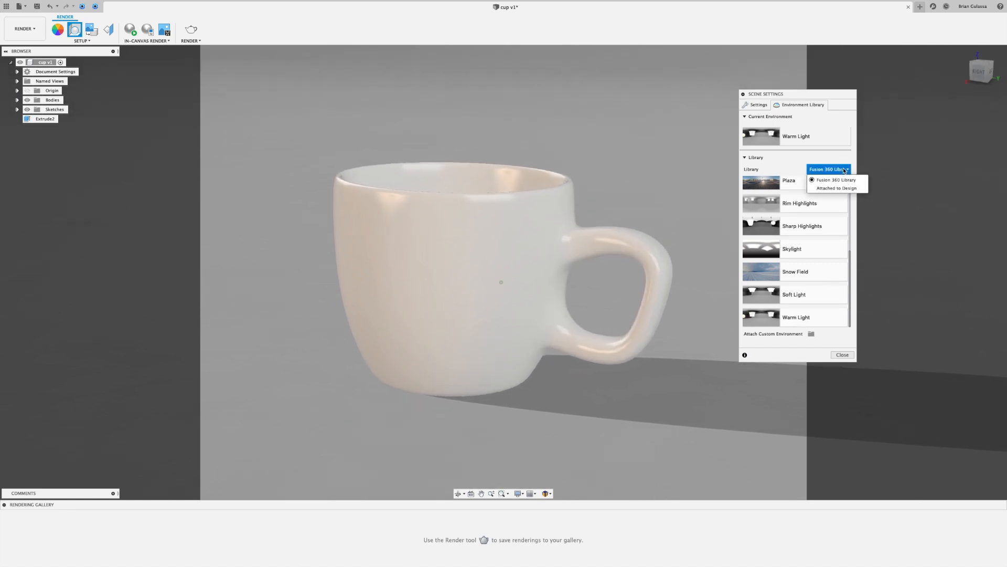
{"action": "left_click", "coordinate": [844, 170]}
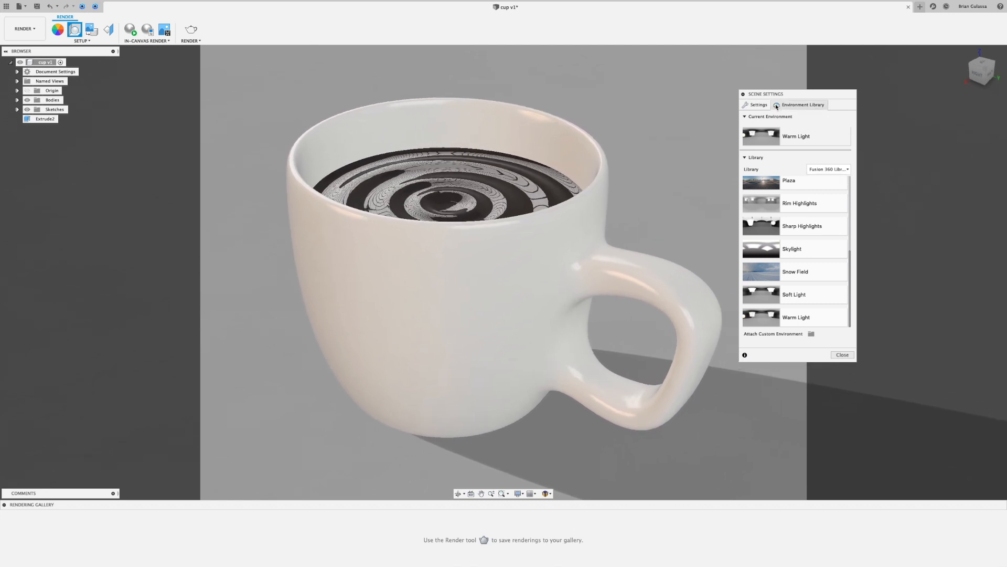
- Rotate the environment to -53.4 deg, close the scene settings and start an in-canvas render
{"action": "left_click", "coordinate": [756, 105]}
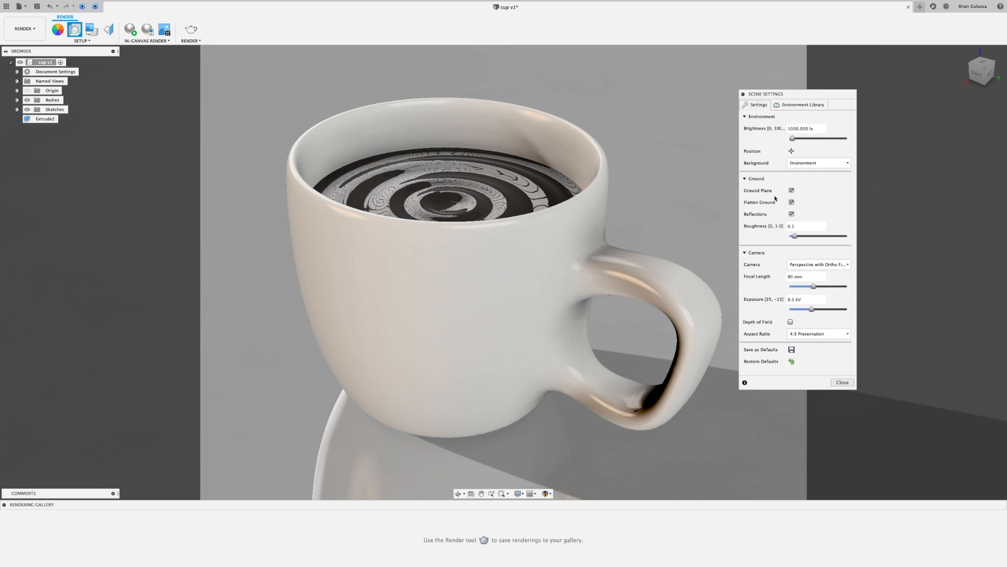
{"action": "left_click", "coordinate": [792, 152]}
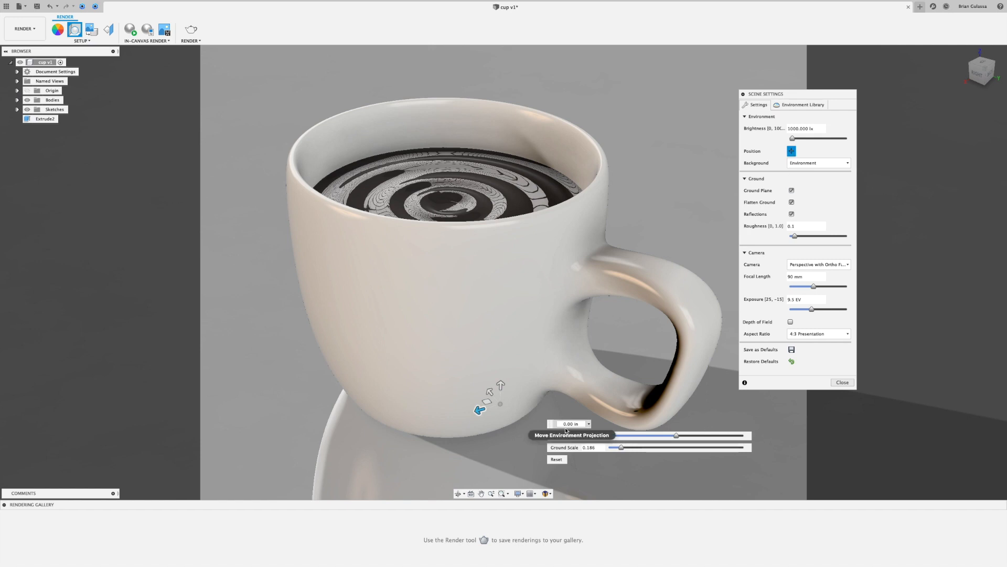
{"action": "mouse_move", "coordinate": [676, 435]}
{"action": "left_mouse_down"}
{"action": "mouse_move", "coordinate": [650, 435]}
{"action": "mouse_move", "coordinate": [738, 437]}
{"action": "mouse_move", "coordinate": [656, 439]}
{"action": "left_mouse_up"}
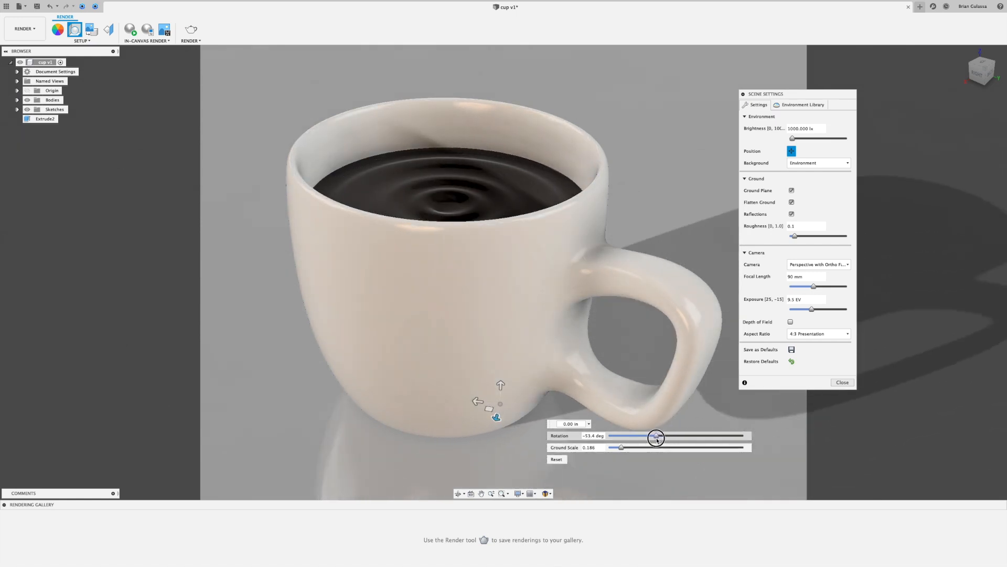
{"action": "left_click_drag", "start_coordinate": [658, 440], "coordinate": [656, 439]}
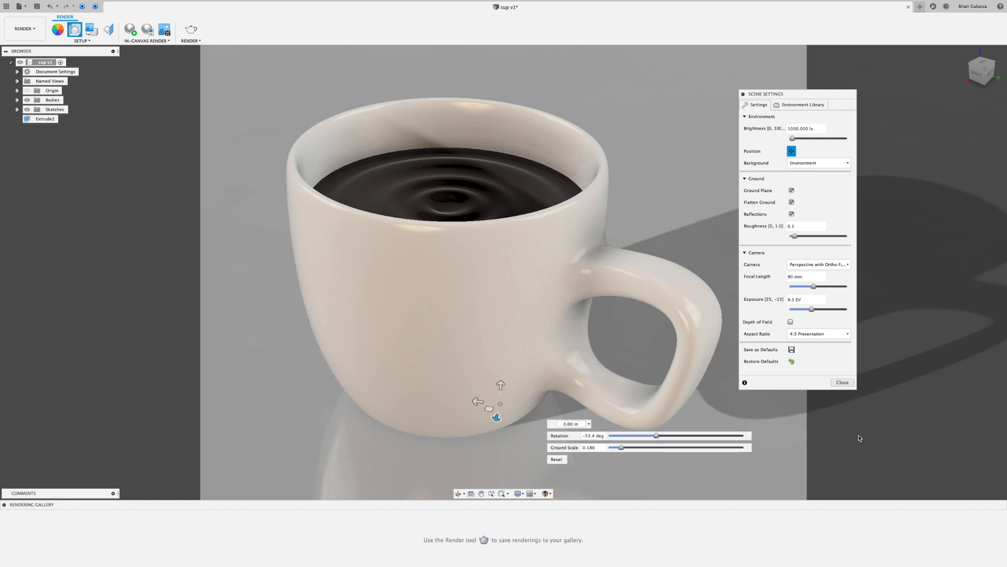
{"action": "left_click", "coordinate": [843, 382]}
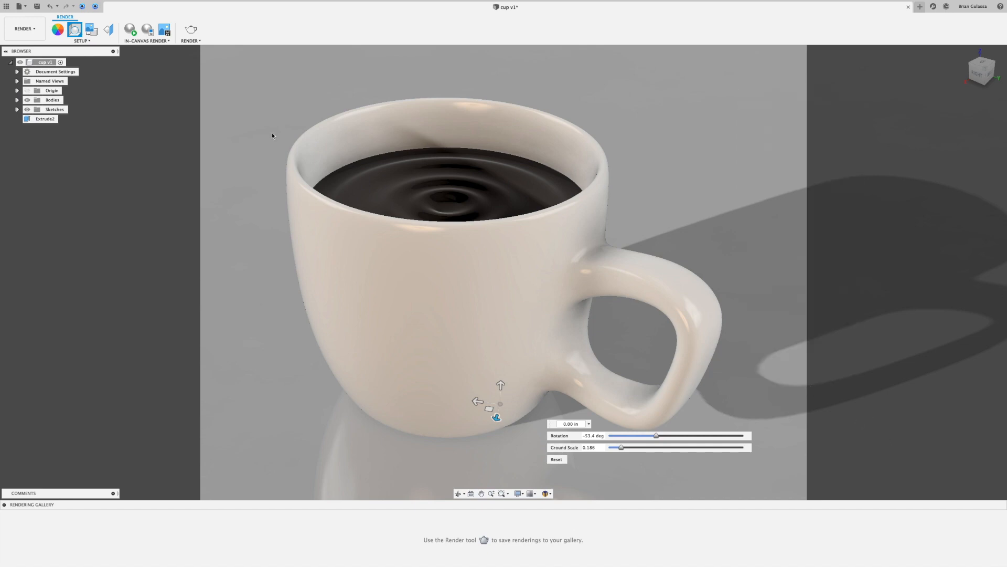
{"action": "left_click", "coordinate": [131, 30]}
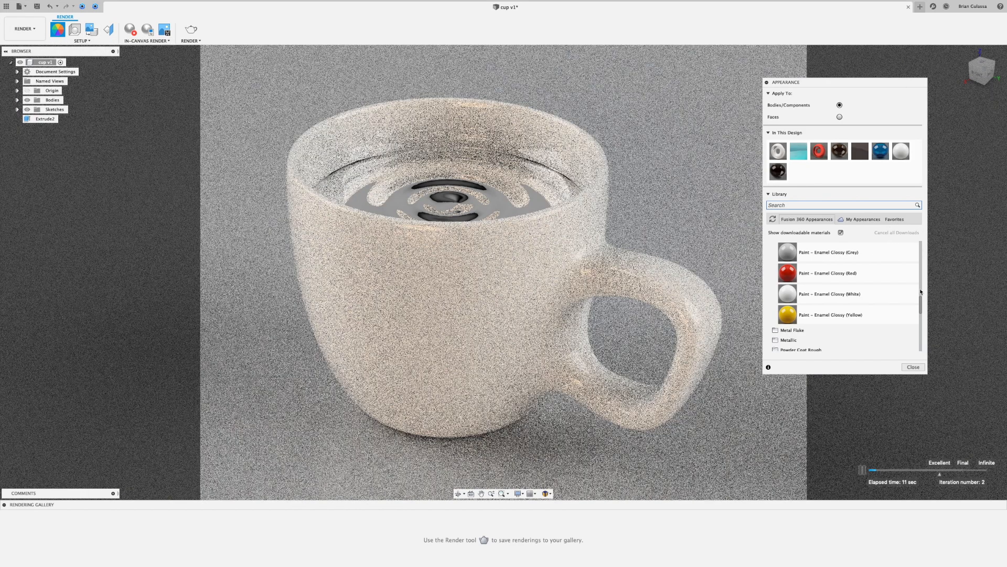
- Try the Glass - Light Color (Blue) appearance on the coffee surface inside the cup
{"action": "left_click_drag", "start_coordinate": [921, 301], "coordinate": [926, 281]}
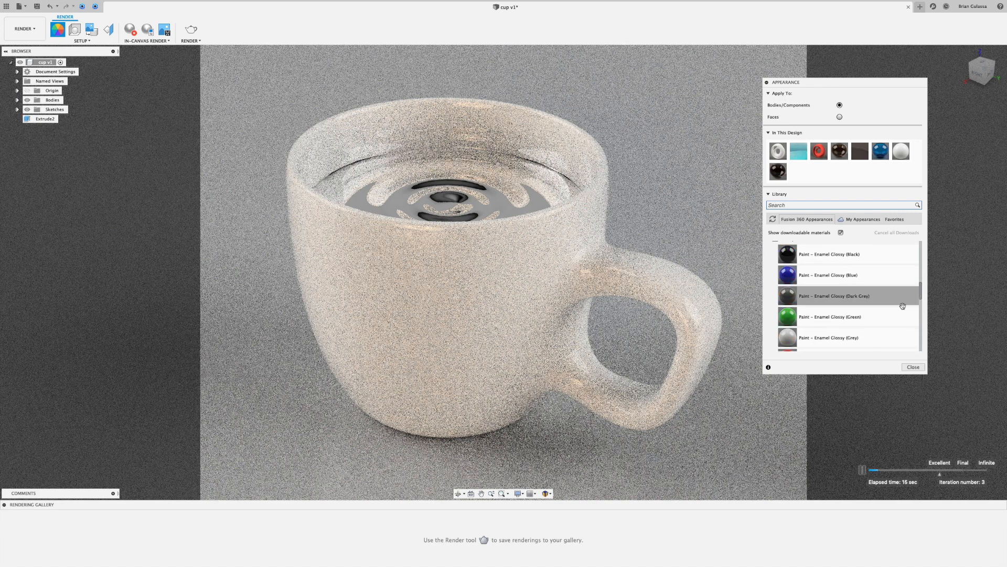
{"action": "left_click_drag", "start_coordinate": [919, 292], "coordinate": [917, 239]}
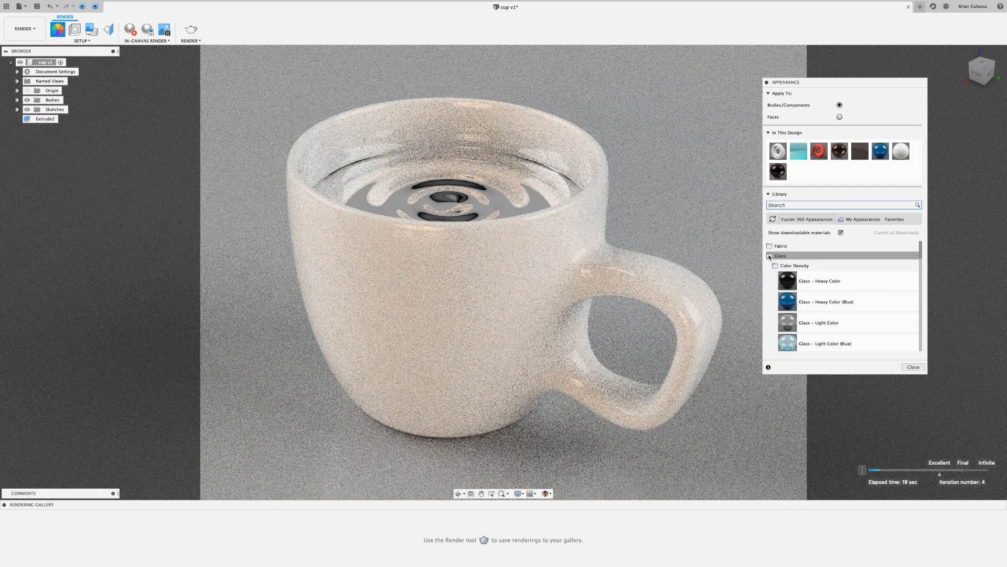
{"action": "scroll", "coordinate": [827, 284], "scroll_direction": "down", "scroll_amount": 2}
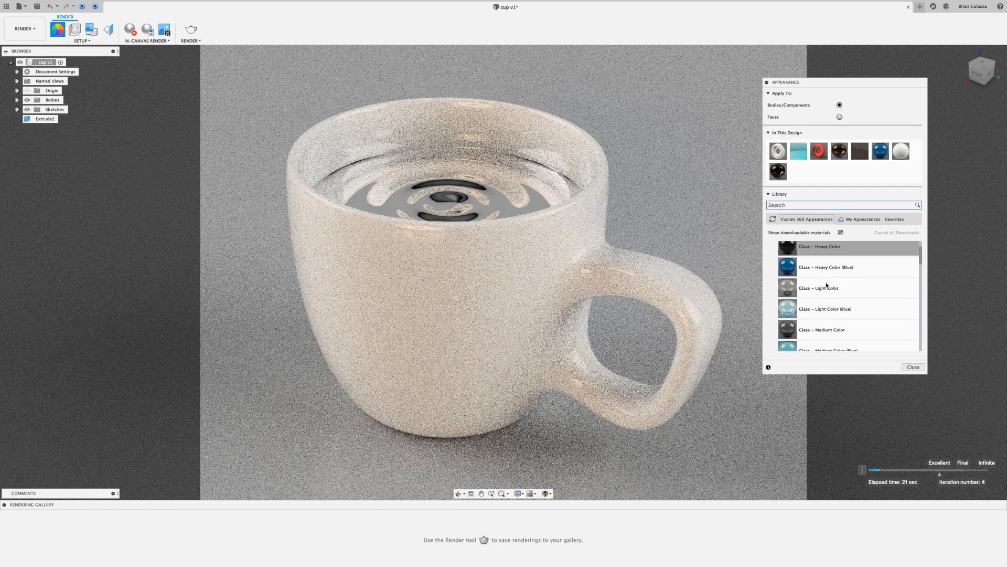
{"action": "scroll", "coordinate": [824, 286], "scroll_direction": "down", "scroll_amount": 1}
{"action": "left_click_drag", "start_coordinate": [787, 294], "coordinate": [480, 179]}
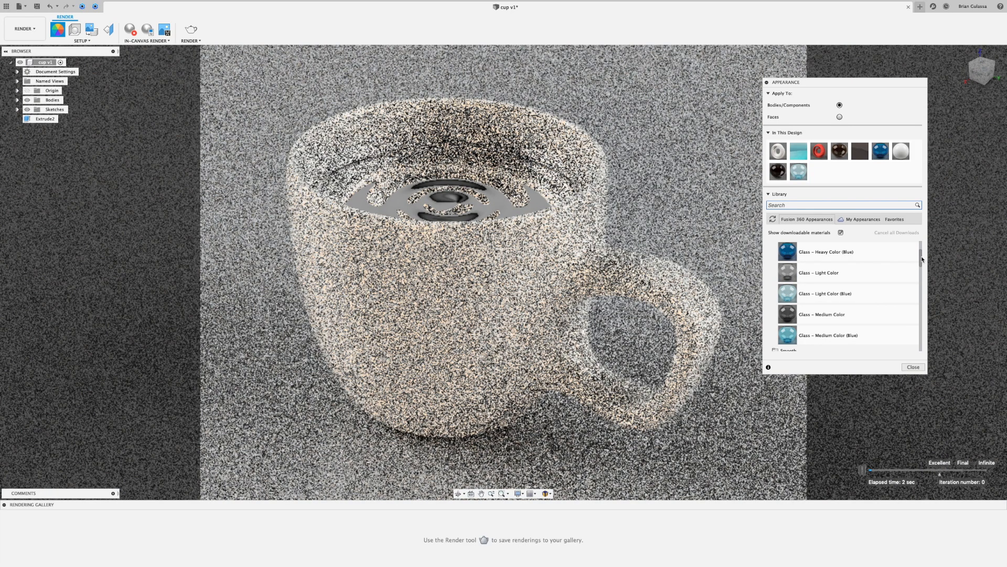
- Apply the Water - Swimming Pool appearance from the Liquid category to the coffee surface
{"action": "left_click_drag", "start_coordinate": [921, 255], "coordinate": [919, 233]}
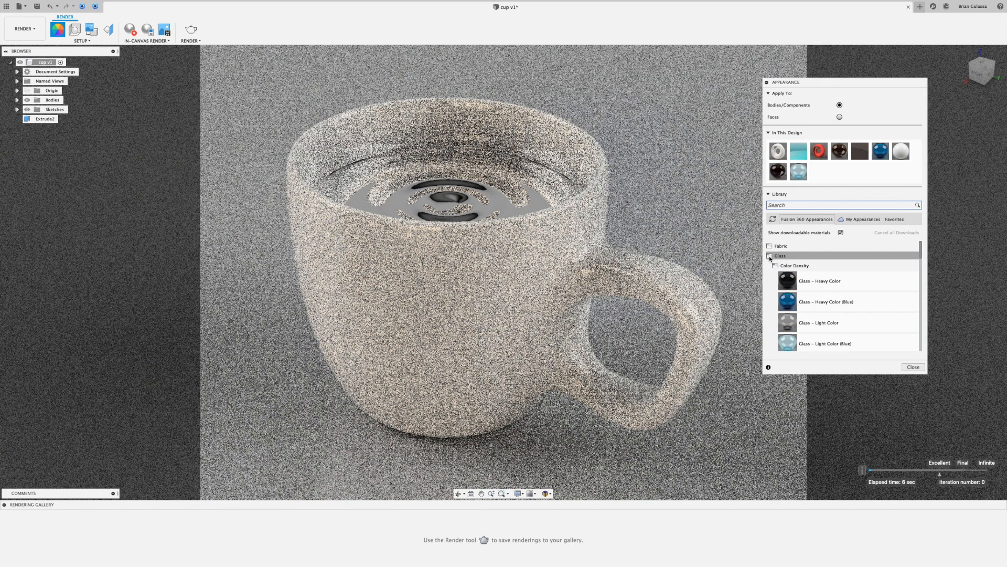
{"action": "left_click", "coordinate": [769, 256]}
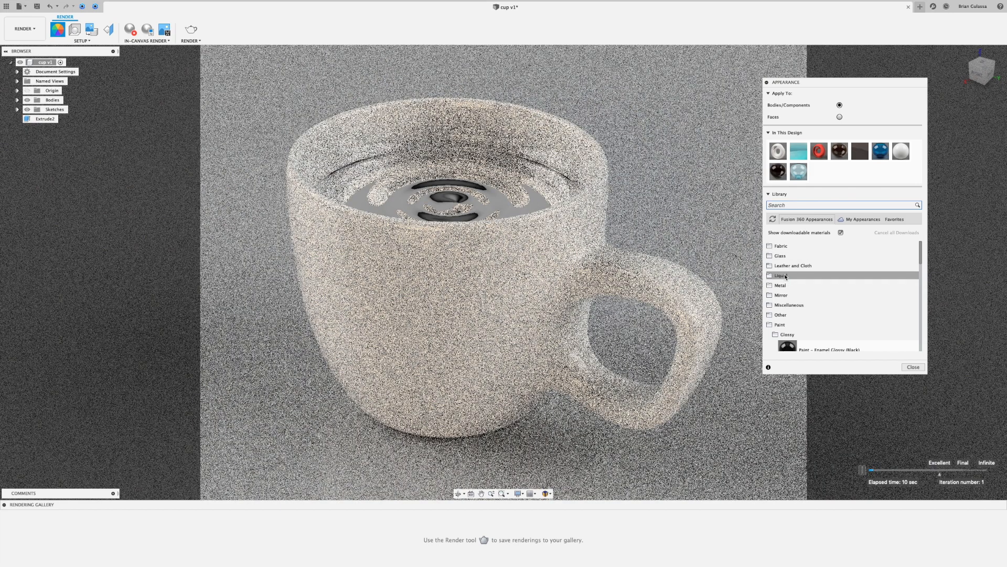
{"action": "left_click", "coordinate": [786, 276]}
{"action": "scroll", "coordinate": [814, 296], "scroll_direction": "down", "scroll_amount": 2}
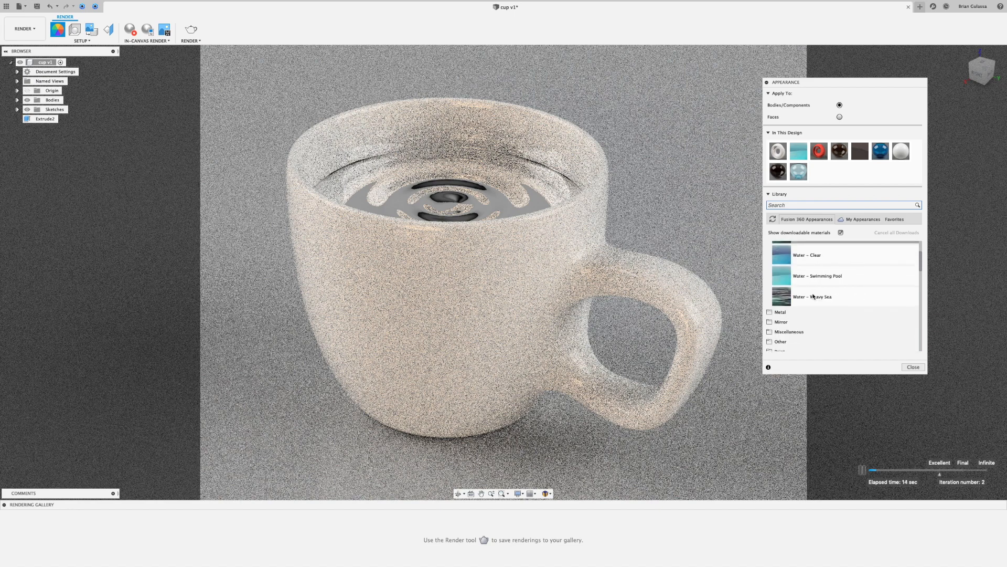
{"action": "left_click", "coordinate": [781, 279]}
{"action": "left_click_drag", "start_coordinate": [780, 280], "coordinate": [517, 197]}
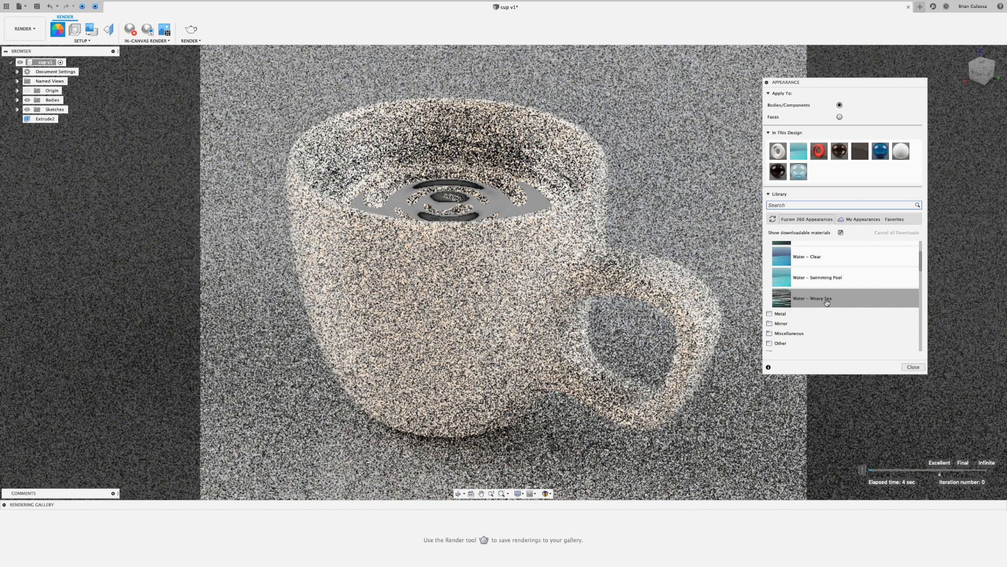
- Browse the appearance library to the Plastic category and expand its Translucent folder
{"action": "scroll", "coordinate": [828, 304], "scroll_direction": "down", "scroll_amount": 2}
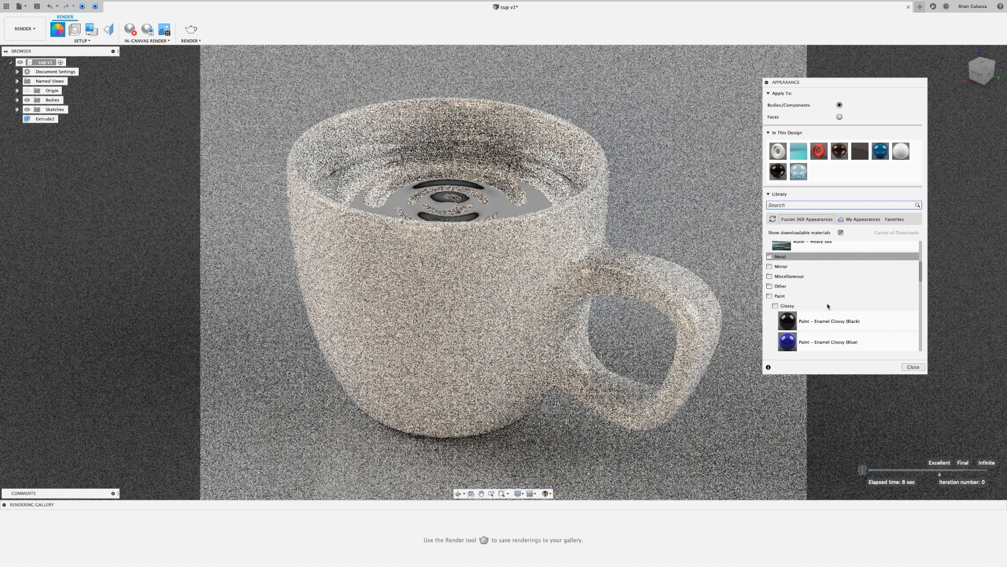
{"action": "scroll", "coordinate": [828, 306], "scroll_direction": "down", "scroll_amount": 2}
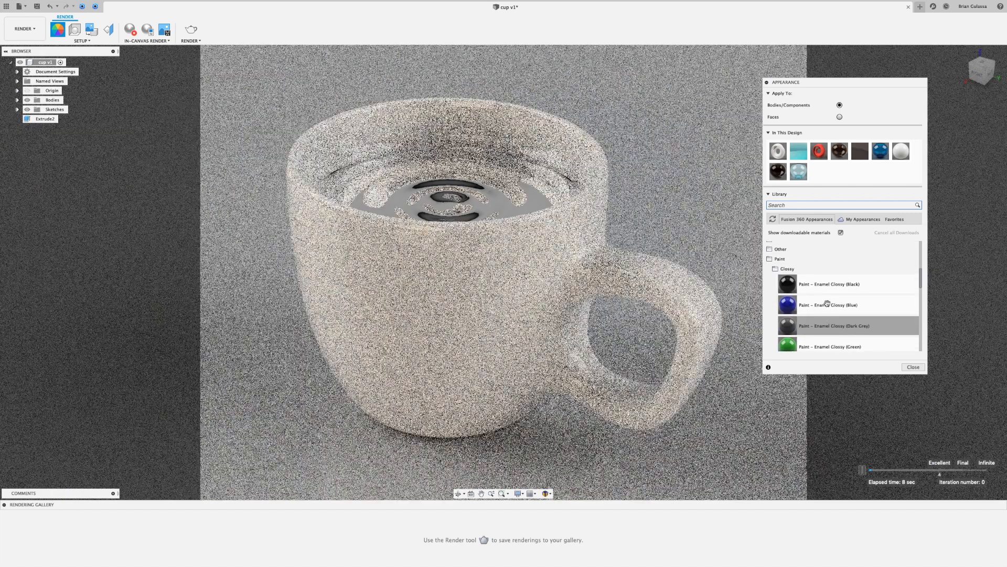
{"action": "scroll", "coordinate": [828, 303], "scroll_direction": "up", "scroll_amount": 1}
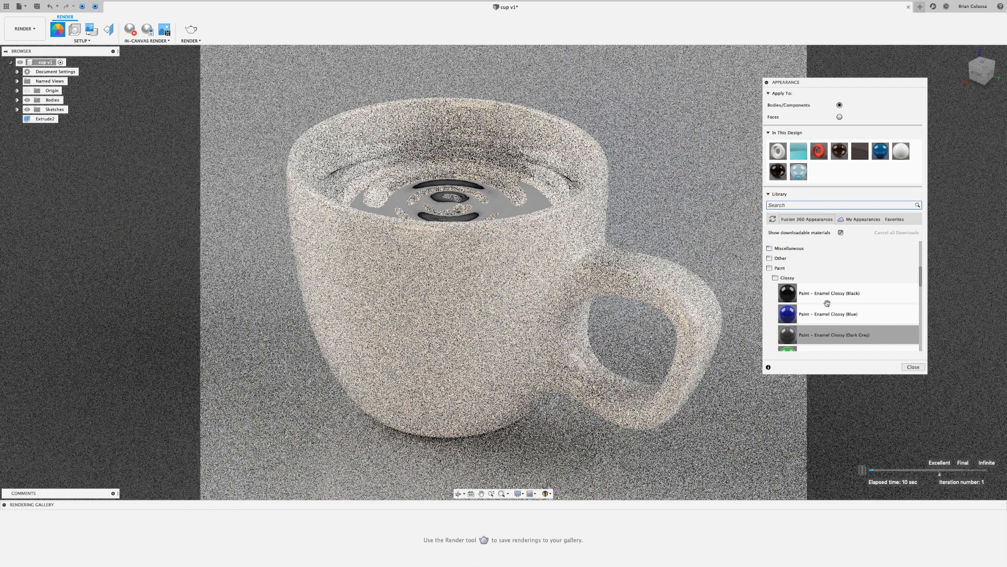
{"action": "left_click", "coordinate": [770, 269]}
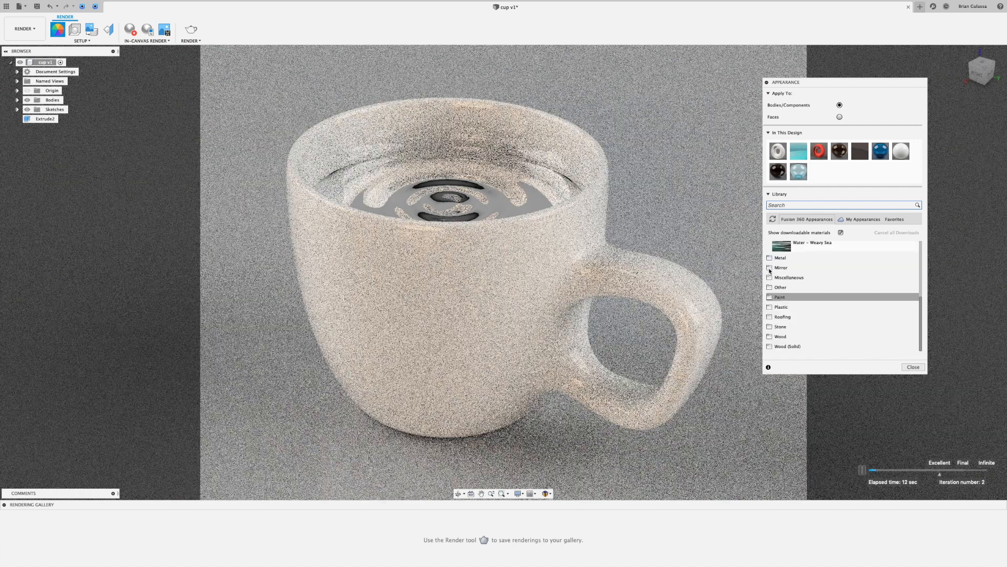
{"action": "double_click", "coordinate": [771, 308]}
{"action": "left_click", "coordinate": [771, 309]}
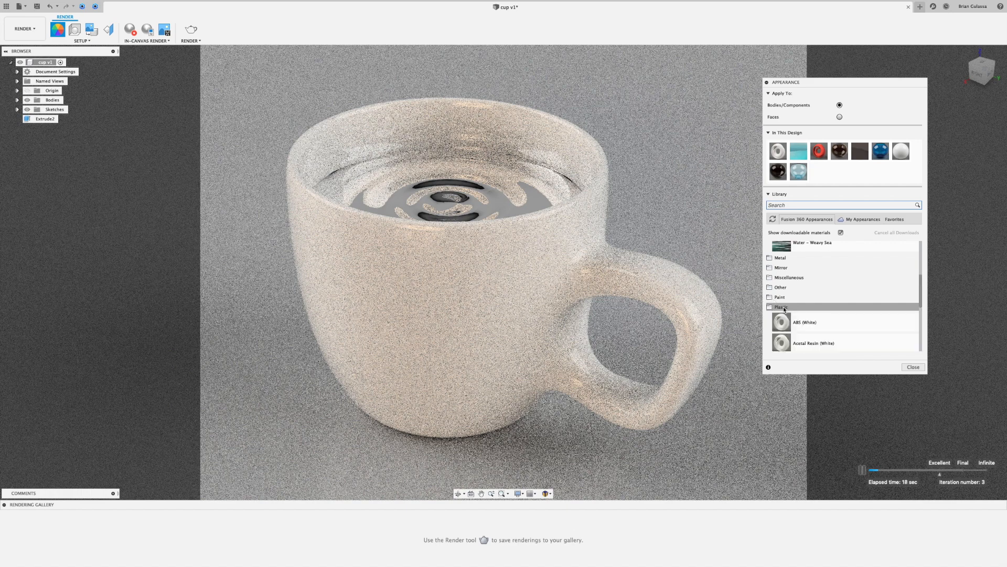
{"action": "scroll", "coordinate": [784, 309], "scroll_direction": "down", "scroll_amount": 5}
{"action": "scroll", "coordinate": [784, 309], "scroll_direction": "down", "scroll_amount": 1}
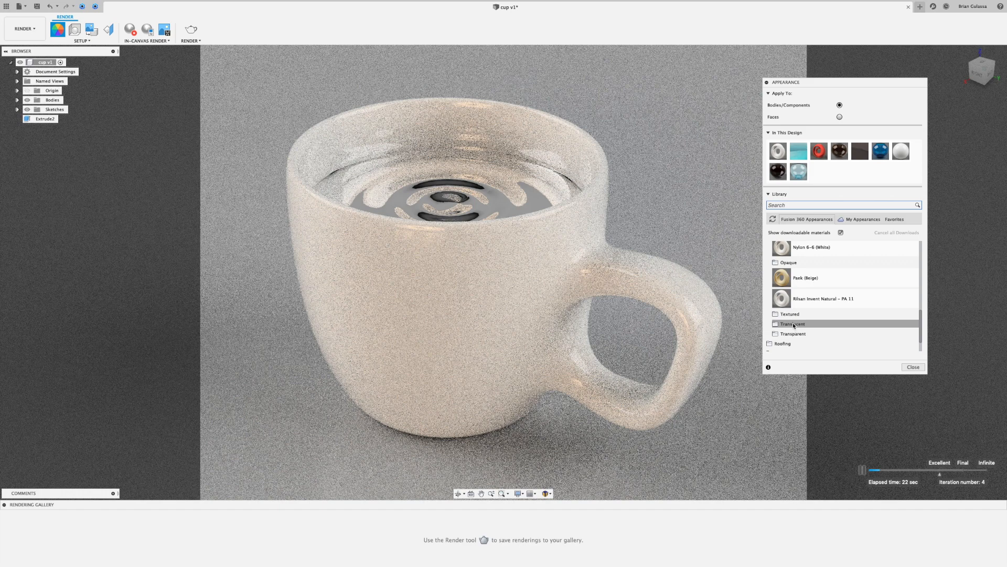
{"action": "left_click", "coordinate": [790, 324]}
{"action": "left_click", "coordinate": [789, 326]}
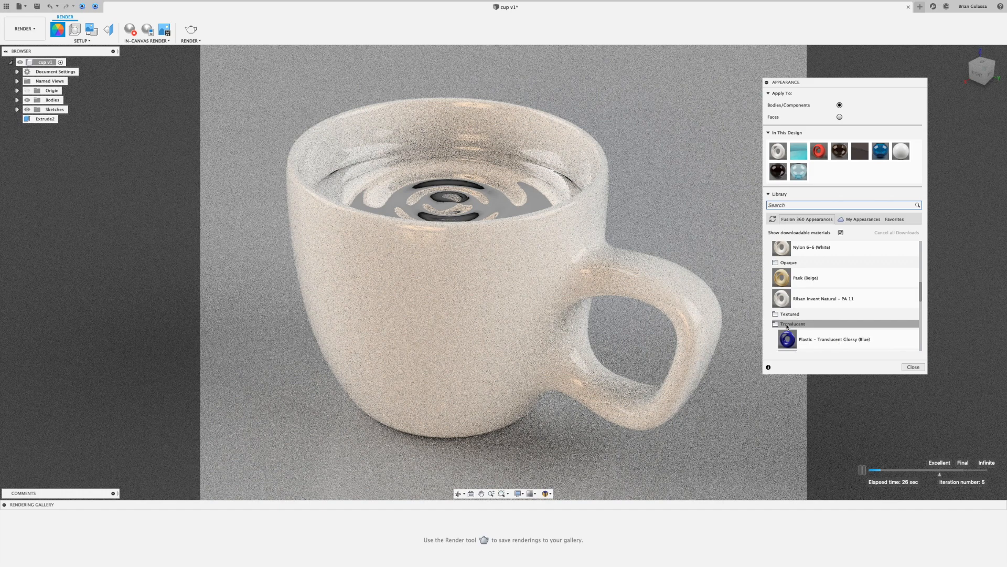
- Apply the Plastic - Translucent Glossy (Red) appearance to the coffee surface inside the cup
{"action": "scroll", "coordinate": [792, 326], "scroll_direction": "down", "scroll_amount": 4}
{"action": "scroll", "coordinate": [797, 325], "scroll_direction": "down", "scroll_amount": 3}
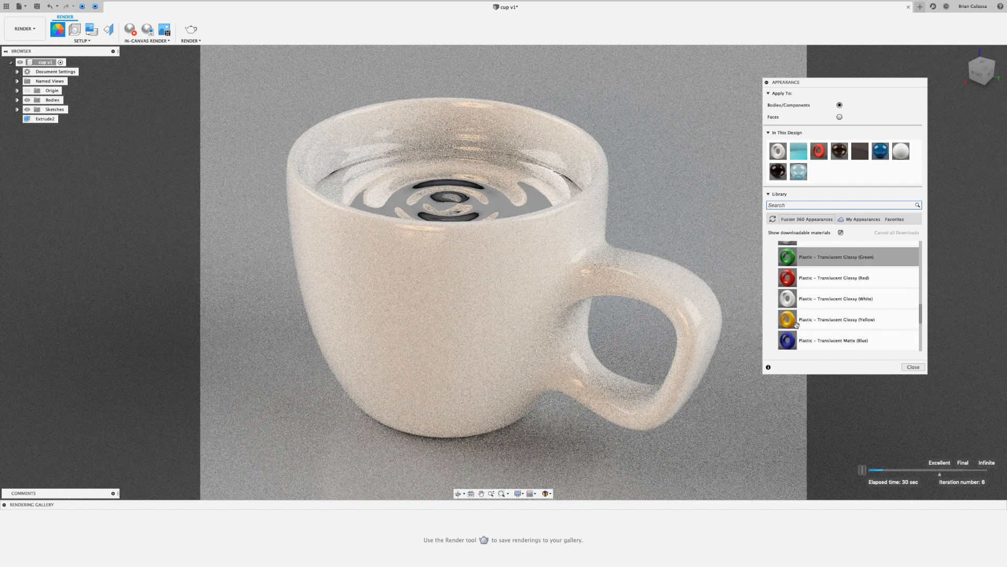
{"action": "left_click", "coordinate": [807, 290]}
{"action": "left_click", "coordinate": [790, 279]}
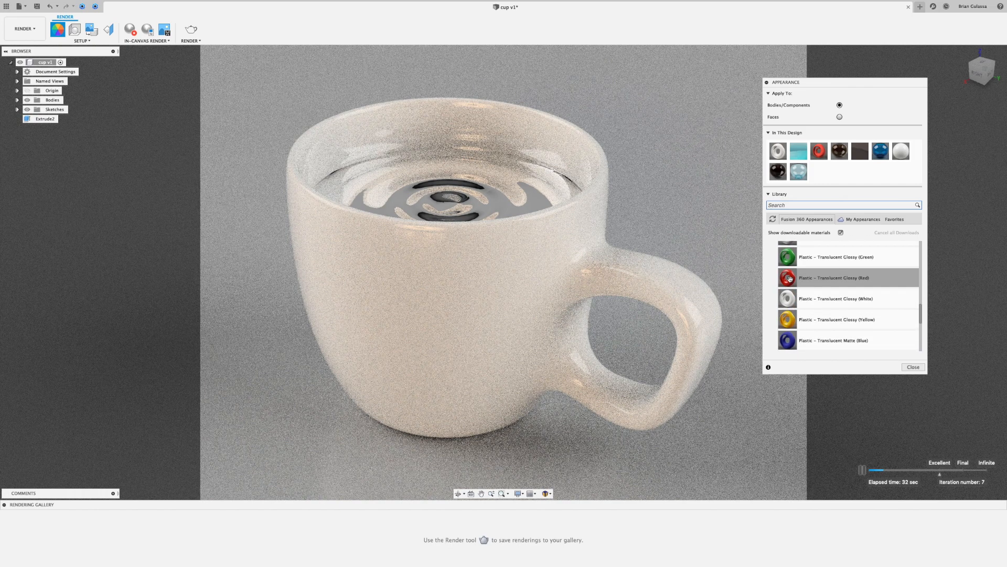
{"action": "left_click", "coordinate": [784, 275]}
{"action": "left_click_drag", "start_coordinate": [784, 275], "coordinate": [503, 190]}
{"action": "left_click_drag", "start_coordinate": [786, 277], "coordinate": [491, 194]}
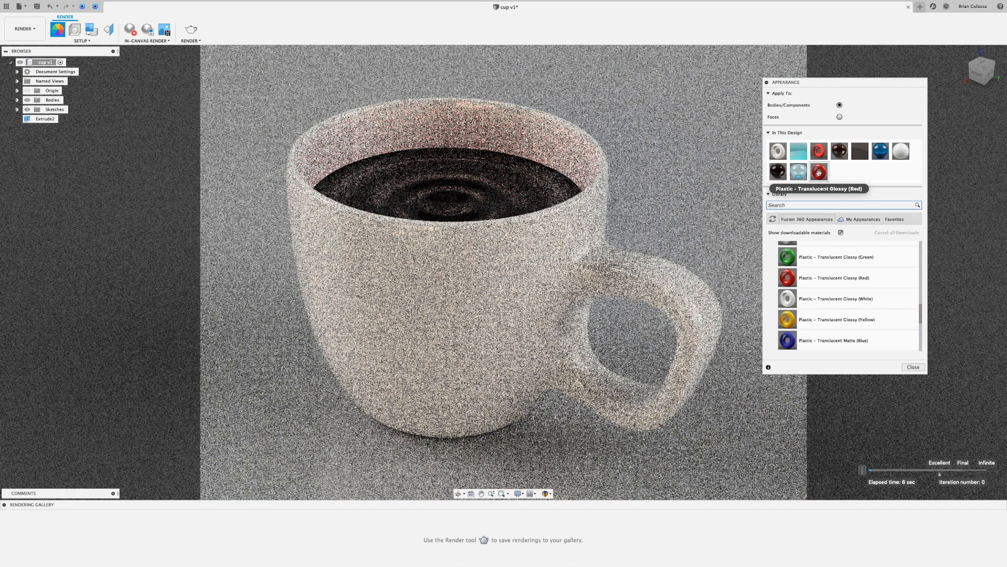
- Change the colour of the Plastic - Translucent Glossy (Red) appearance to a dark brown, RGB 110, 47, 25
{"action": "double_click", "coordinate": [819, 173]}
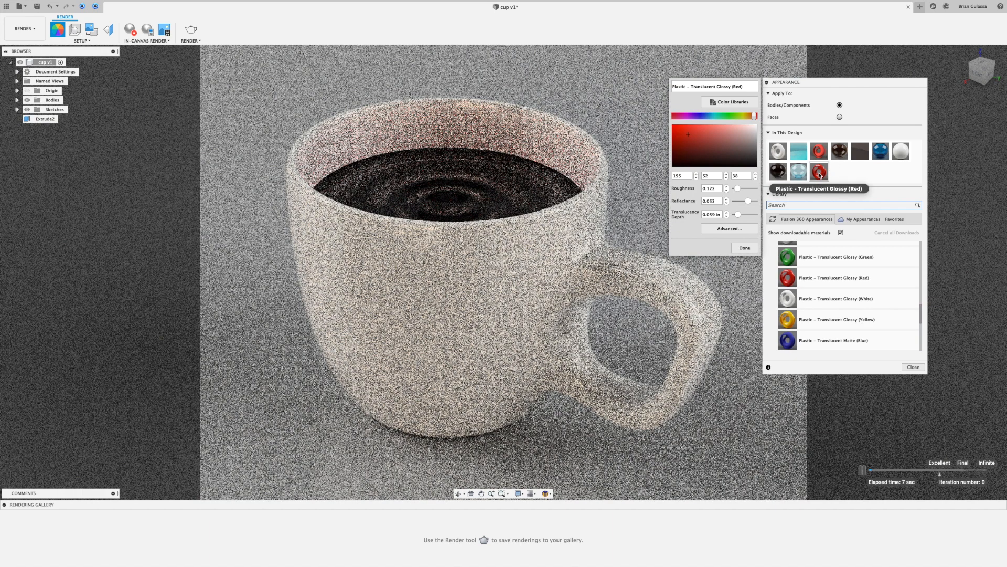
{"action": "left_click_drag", "start_coordinate": [756, 118], "coordinate": [752, 116]}
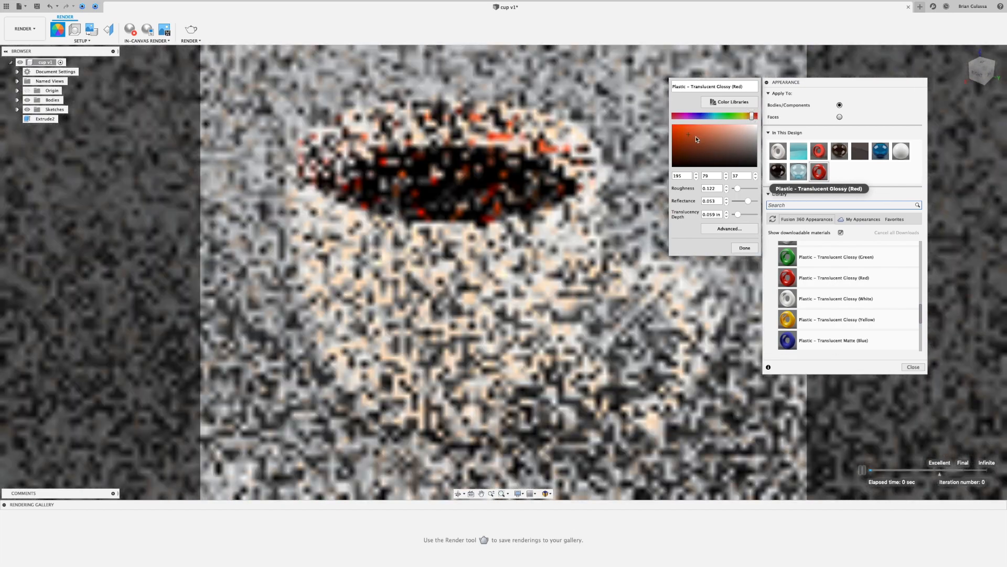
{"action": "left_click_drag", "start_coordinate": [689, 134], "coordinate": [692, 152]}
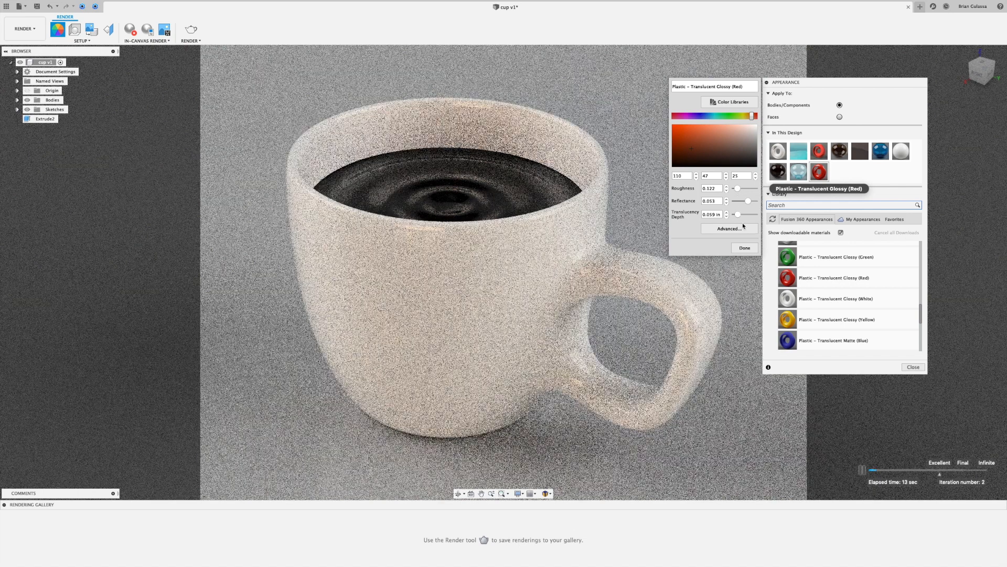
{"action": "left_click", "coordinate": [729, 229]}
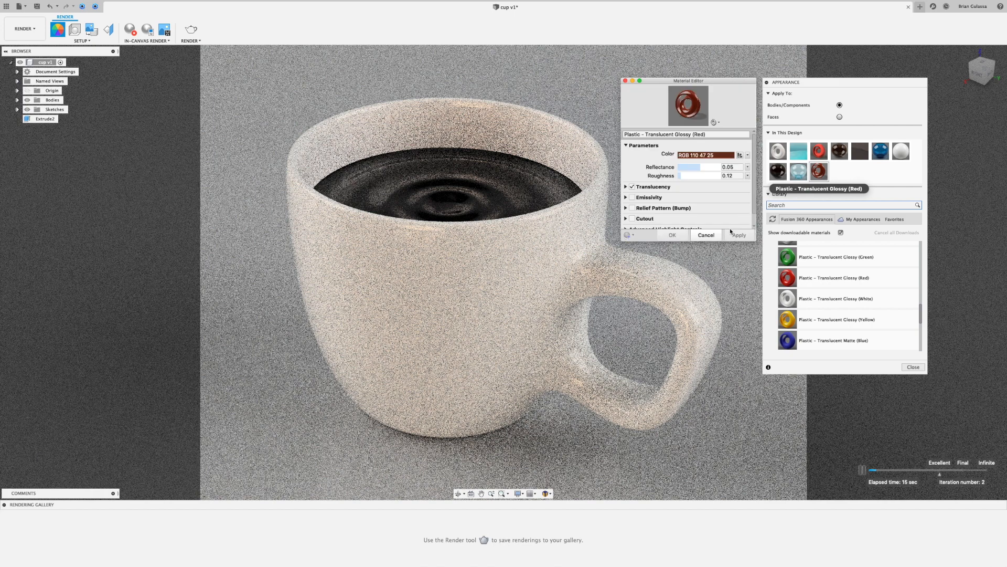
{"action": "left_click", "coordinate": [625, 187]}
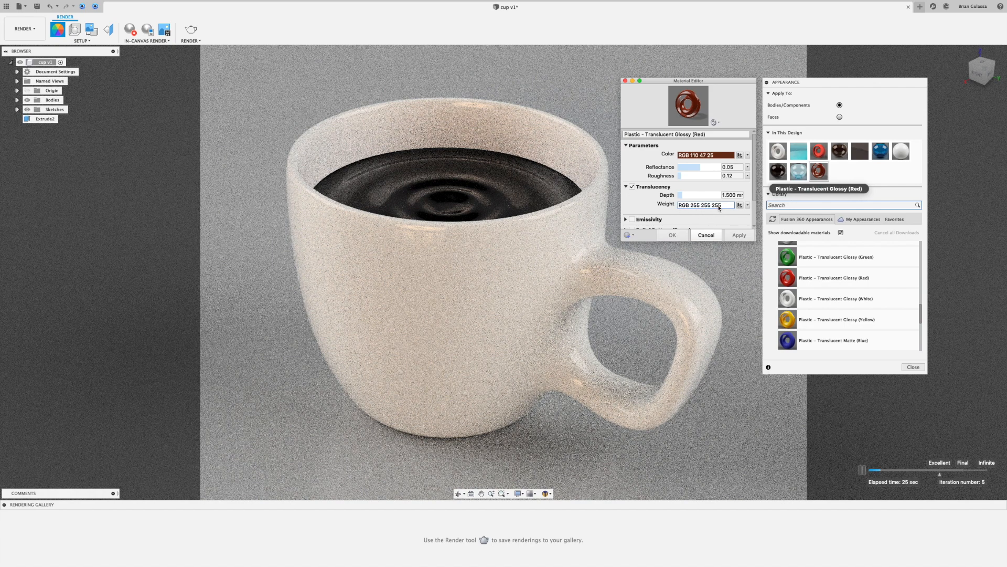
{"action": "left_click", "coordinate": [739, 205]}
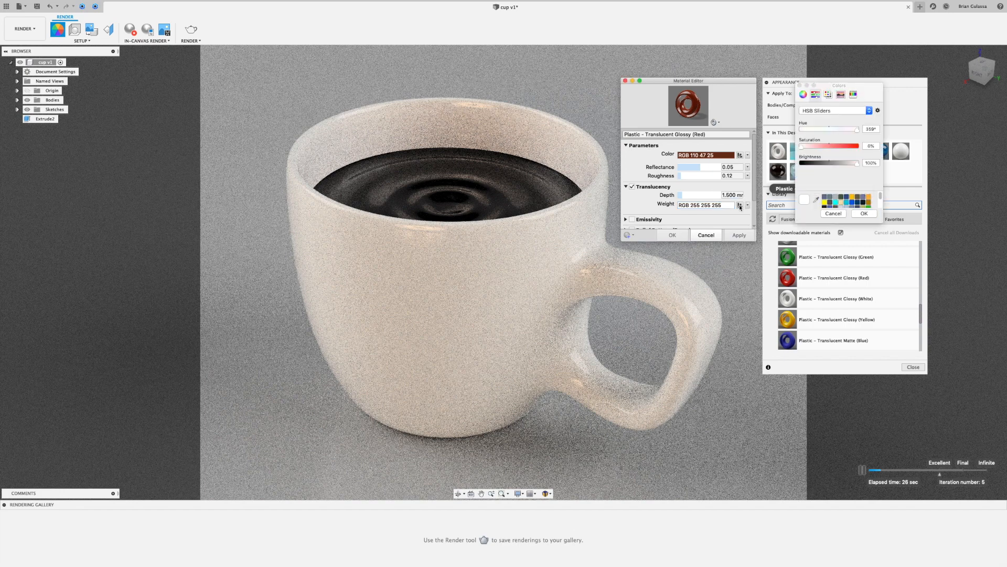
{"action": "left_click", "coordinate": [803, 149]}
{"action": "left_click", "coordinate": [840, 214]}
{"action": "left_click", "coordinate": [707, 235]}
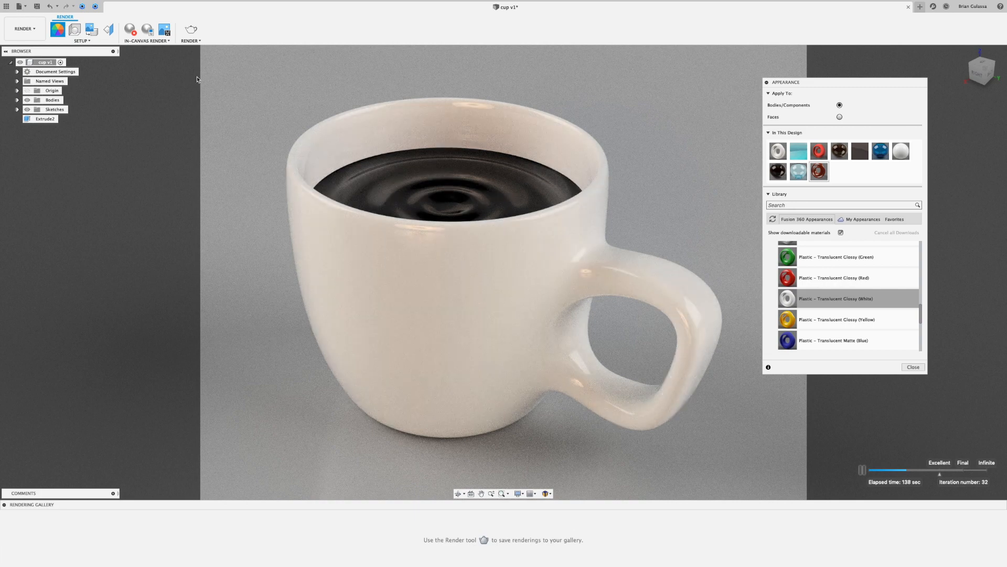
- Capture the in-canvas render at the current document window size and save it as PNG file cup v12 to the computer's Desktop
{"action": "left_click", "coordinate": [167, 33]}
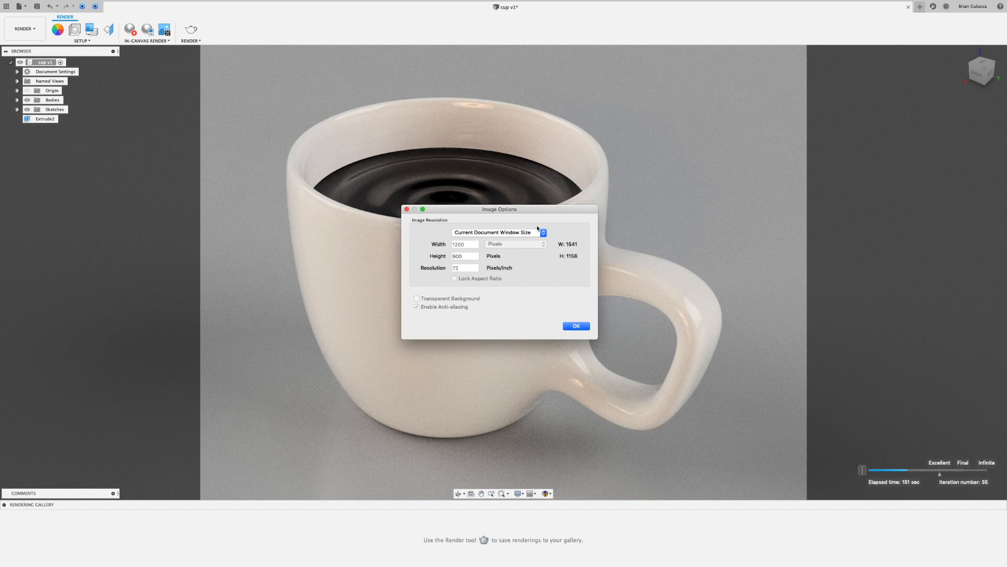
{"action": "left_click", "coordinate": [576, 326]}
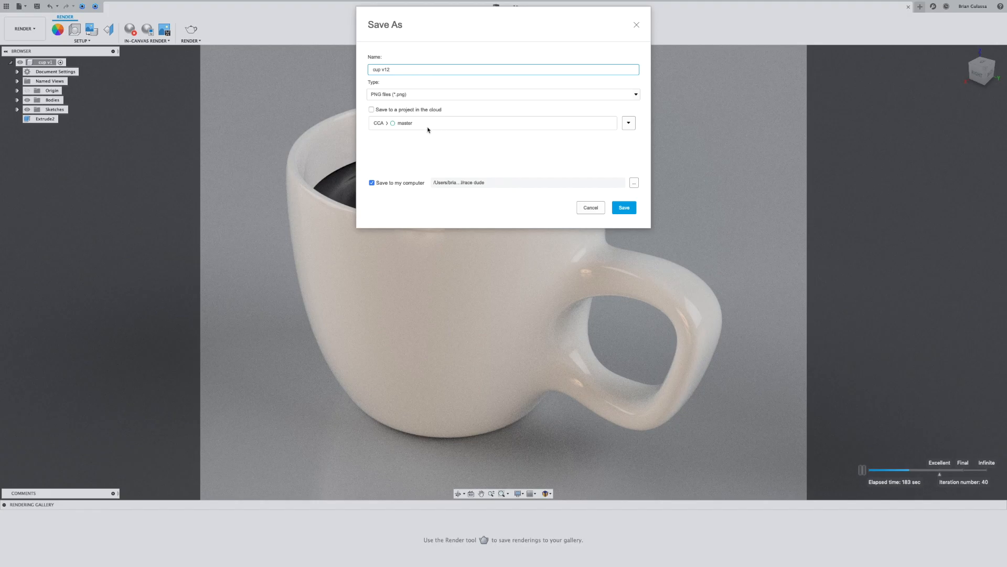
{"action": "left_click", "coordinate": [634, 185]}
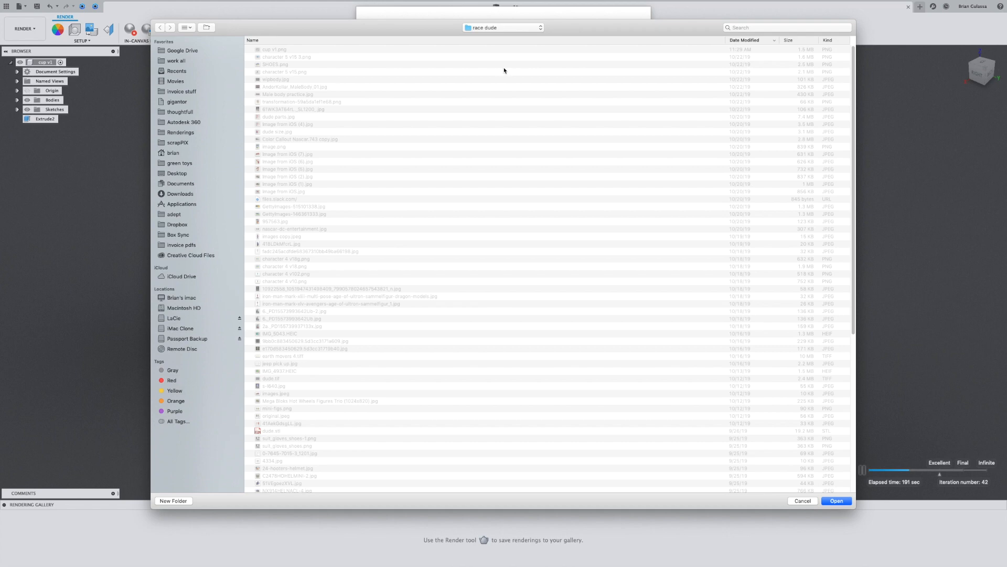
{"action": "left_click", "coordinate": [490, 29]}
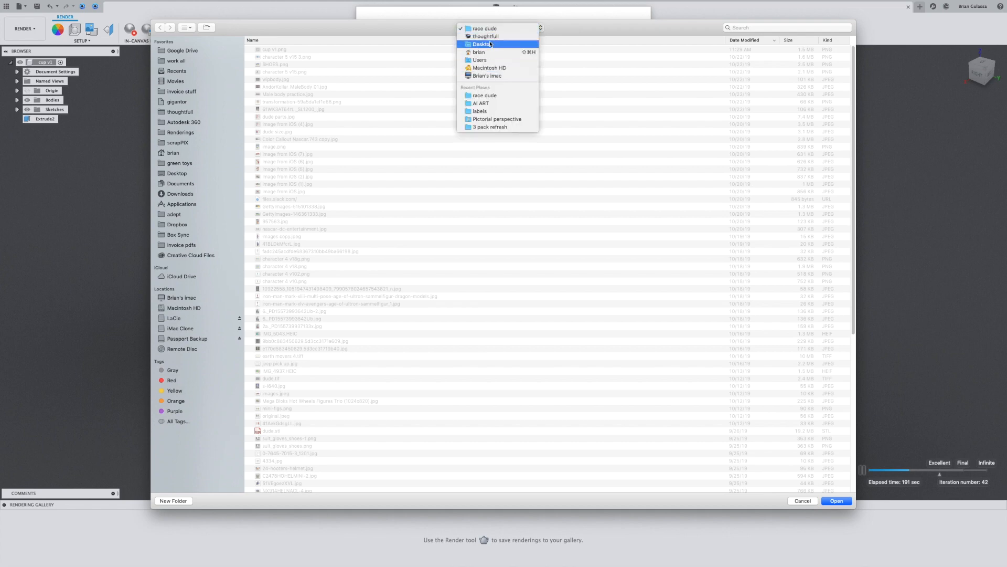
{"action": "left_click", "coordinate": [492, 44]}
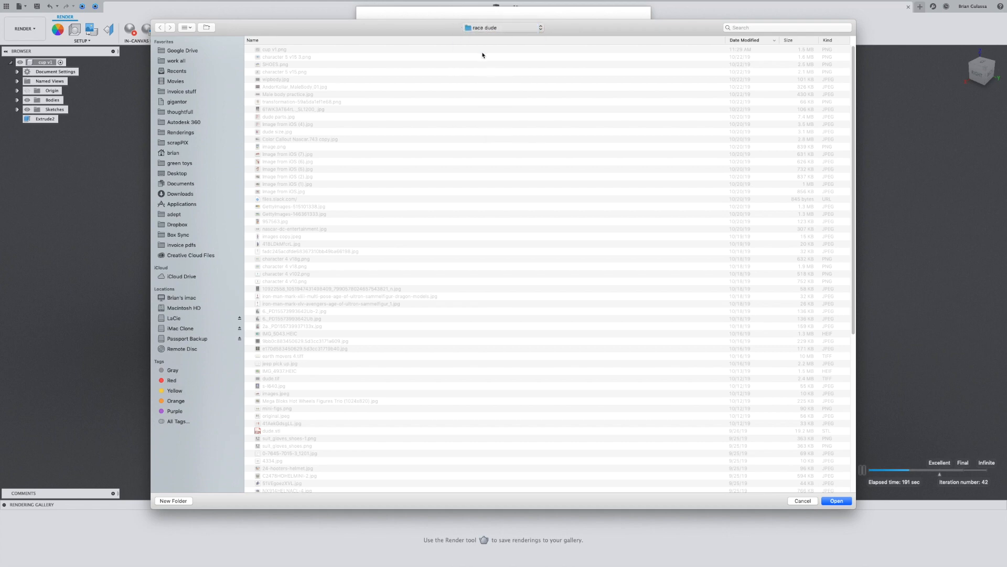
{"action": "left_click", "coordinate": [839, 500]}
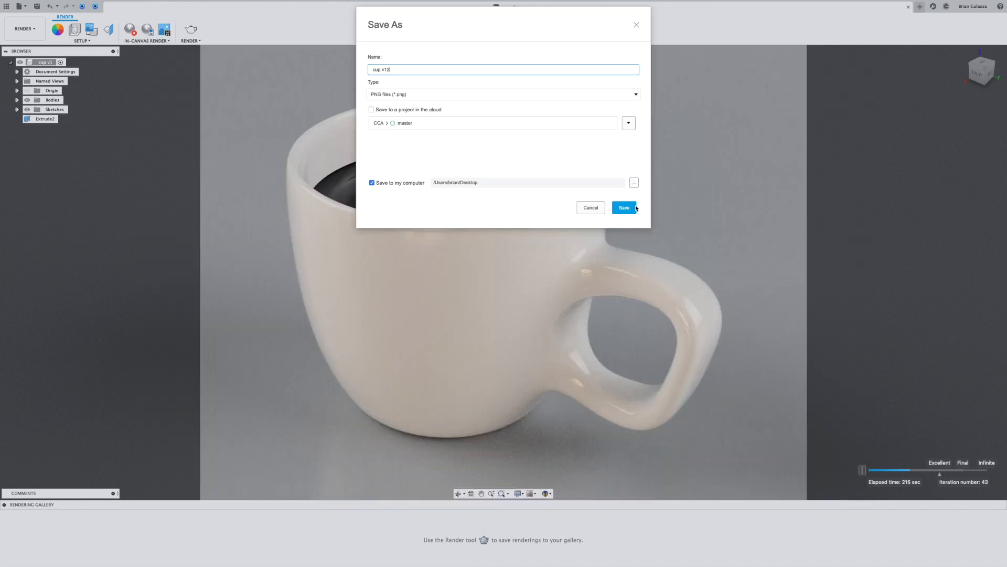
{"action": "left_click", "coordinate": [636, 208]}
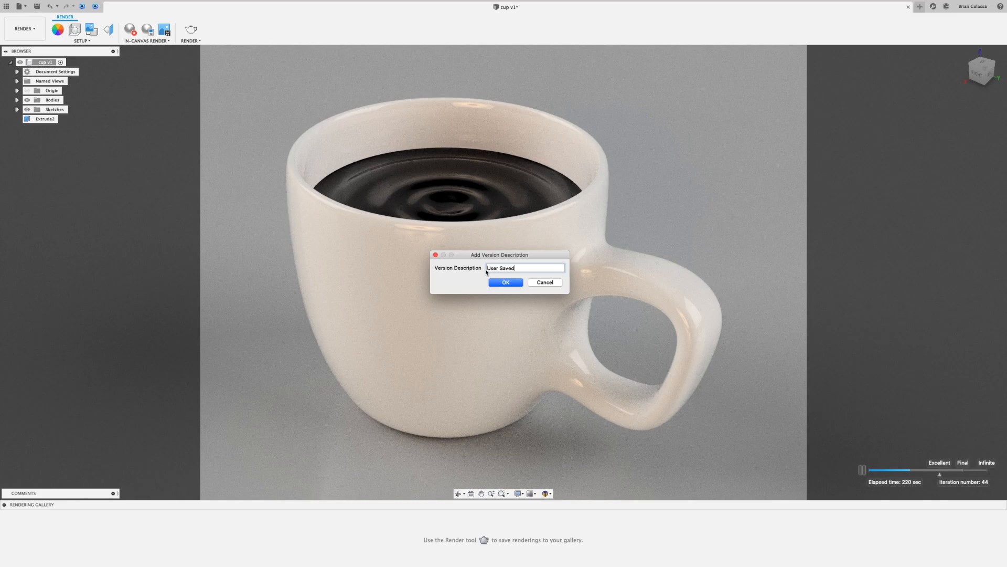
- Save a new version of the cup design with the version description cup1
{"action": "left_click_drag", "start_coordinate": [523, 256], "coordinate": [665, 127]}
{"action": "type", "text": "cup1"}
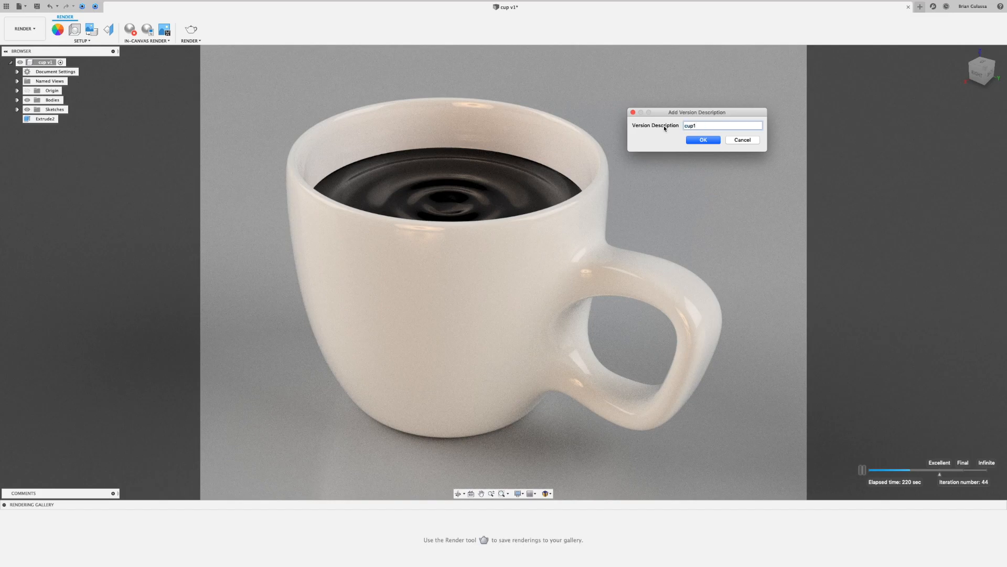
{"action": "left_click", "coordinate": [713, 140]}
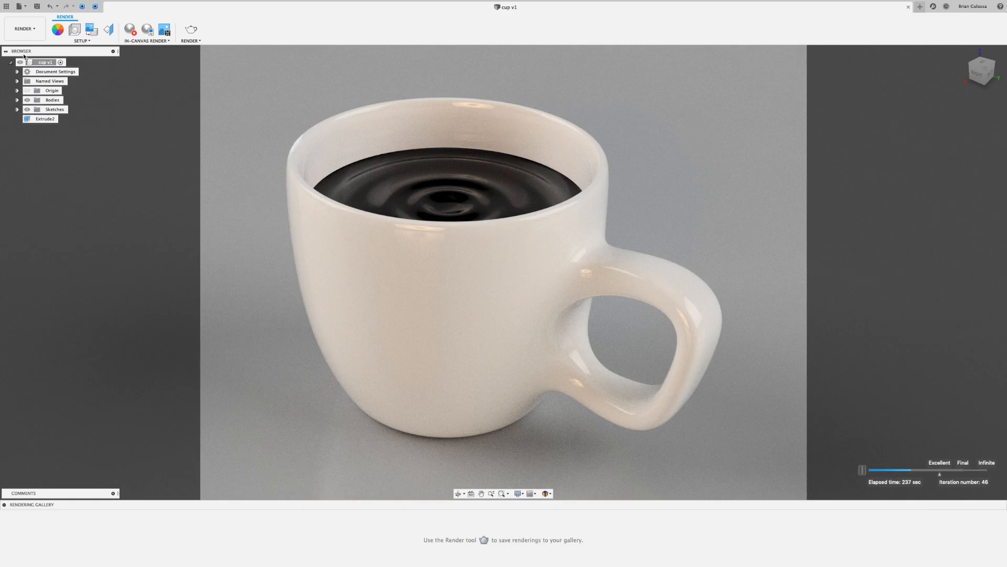
- Show the CCA project's files and look at the version history of the spoon design
{"action": "left_click", "coordinate": [7, 6]}
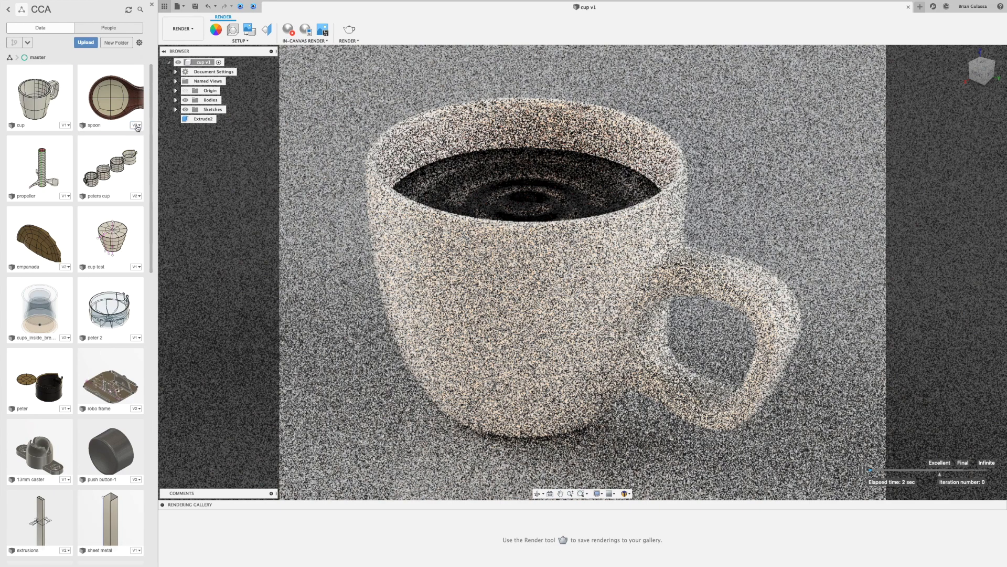
{"action": "left_click", "coordinate": [136, 126]}
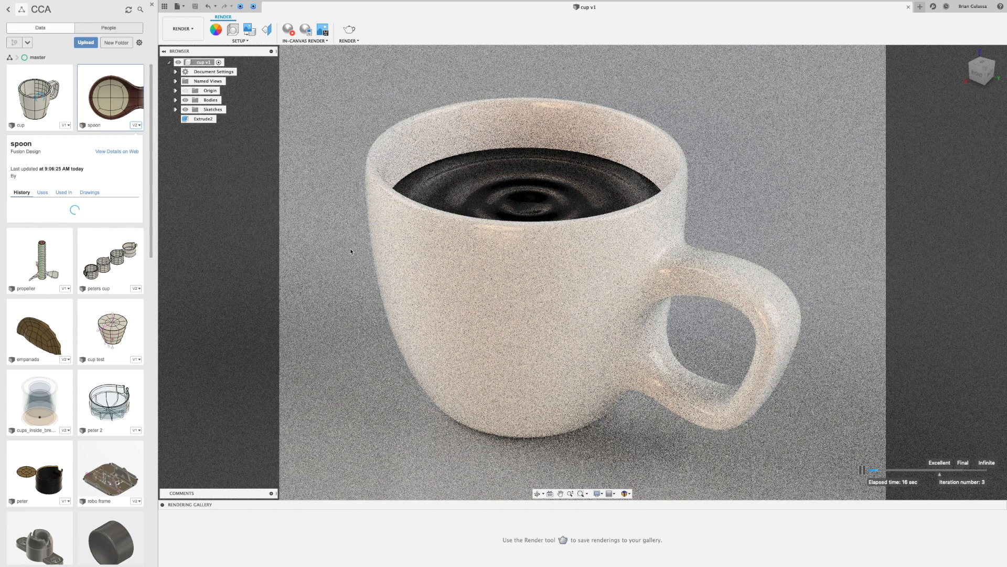
{"action": "left_click", "coordinate": [183, 30]}
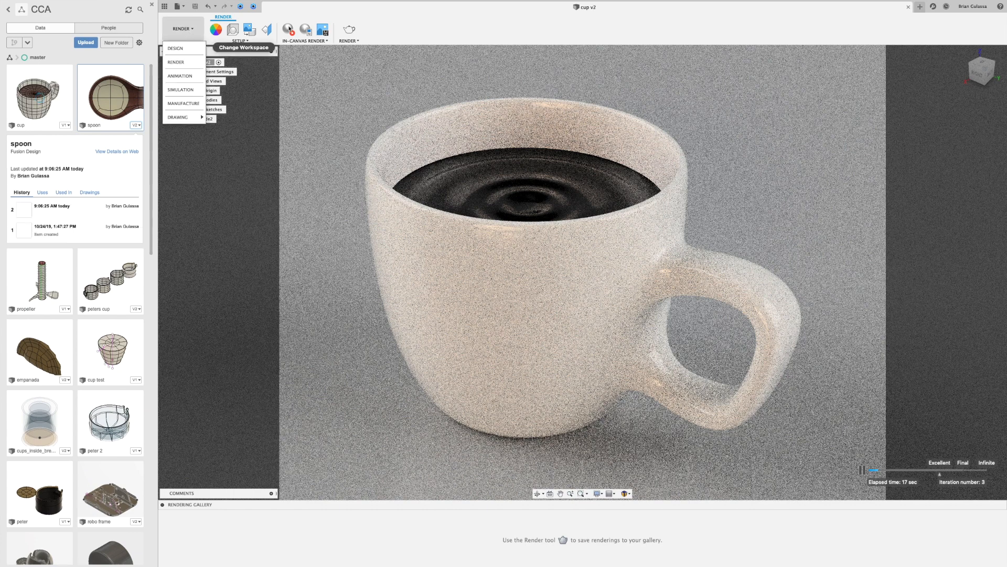
- Stop the in-canvas render and open the Appearance settings for the cup
{"action": "left_click", "coordinate": [289, 30]}
{"action": "mouse_move", "coordinate": [750, 138]}
{"action": "middle_mouse_down", "text": "shift"}
{"action": "mouse_move", "coordinate": [761, 156]}
{"action": "mouse_move", "coordinate": [726, 148]}
{"action": "mouse_move", "coordinate": [732, 140]}
{"action": "middle_mouse_up", "text": "shift"}
{"action": "right_click", "coordinate": [731, 140]}
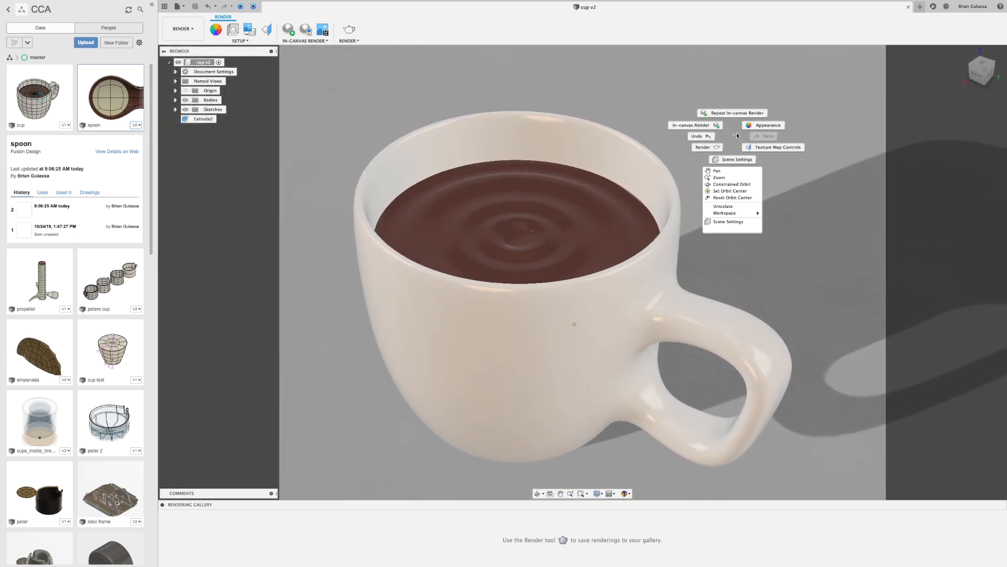
{"action": "left_click", "coordinate": [767, 123]}
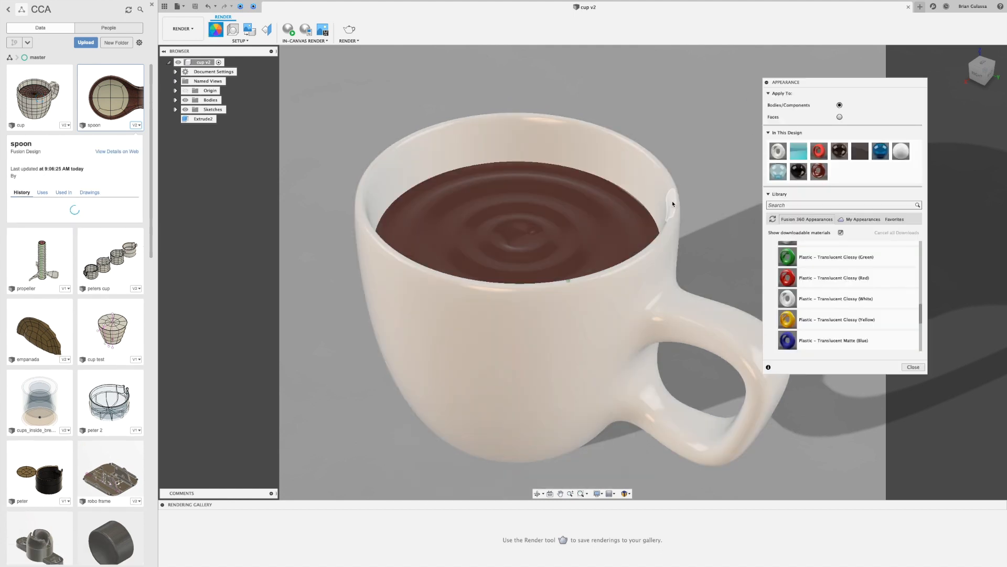
- Set appearances to apply to faces, examine the cup's rim and outer faces, and close the Appearance settings
{"action": "middle_click_drag", "start_coordinate": [645, 179], "coordinate": [643, 176], "text": "shift"}
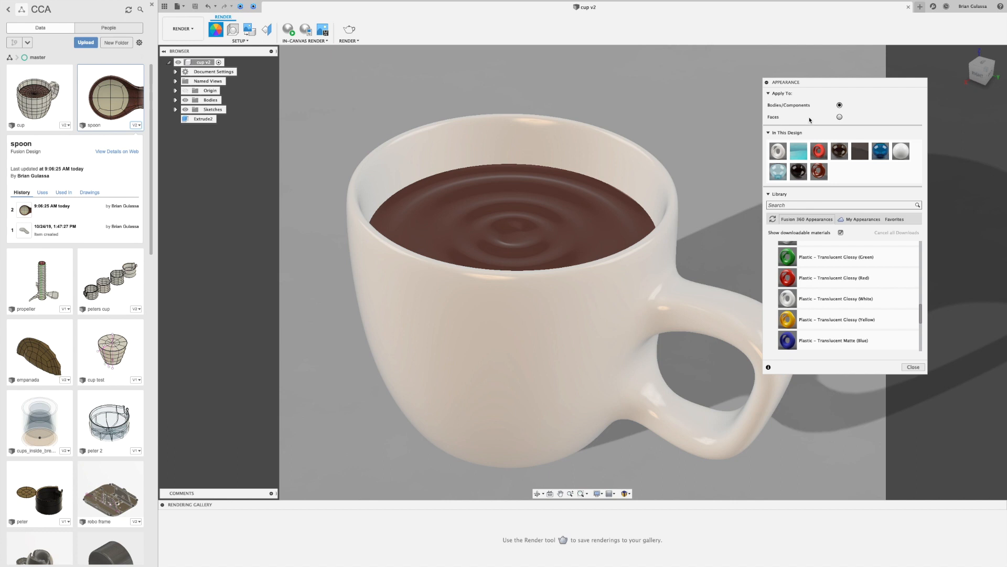
{"action": "left_click", "coordinate": [840, 117]}
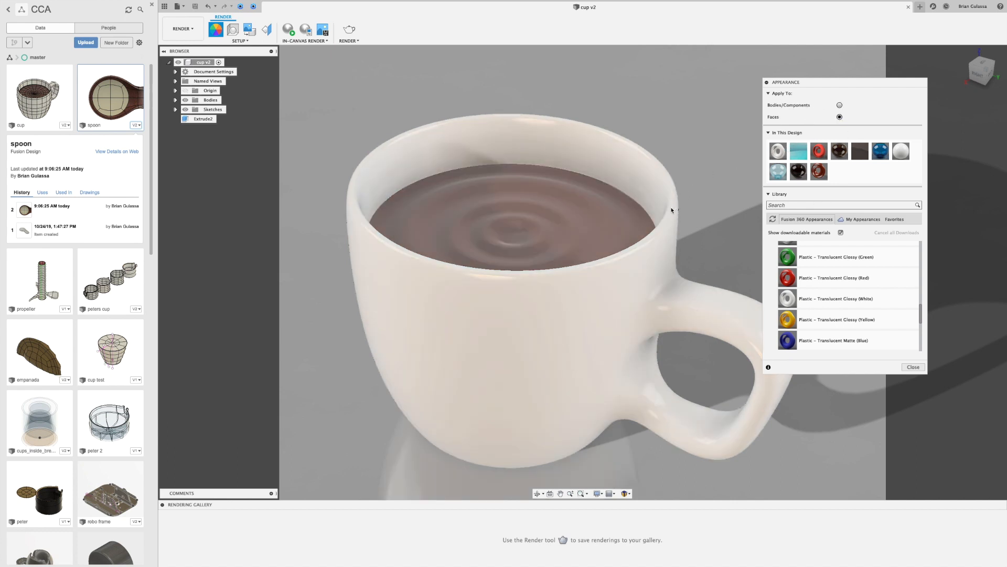
{"action": "scroll", "coordinate": [684, 184], "scroll_direction": "up", "scroll_amount": 3}
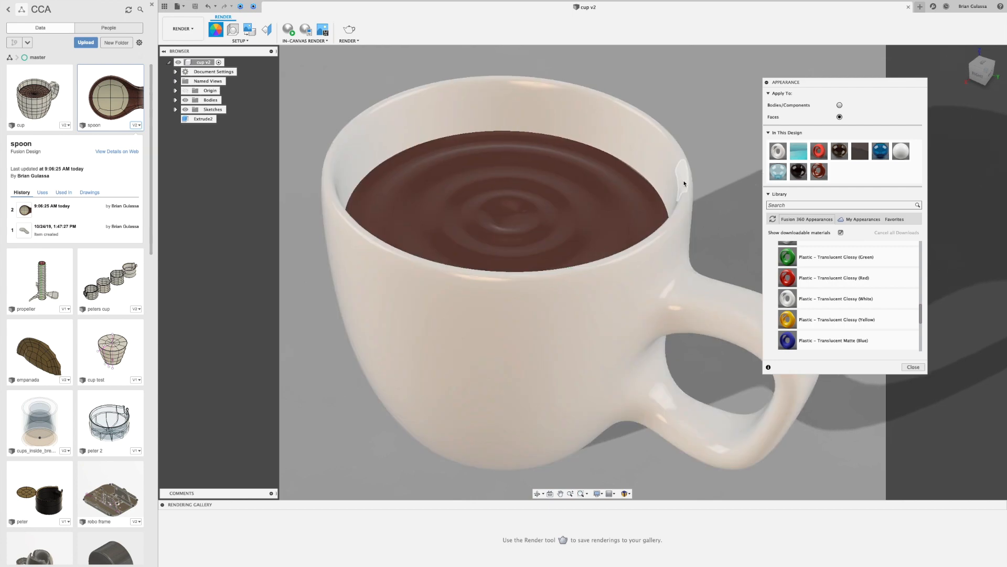
{"action": "middle_click_drag", "start_coordinate": [683, 185], "coordinate": [695, 185], "text": "shift"}
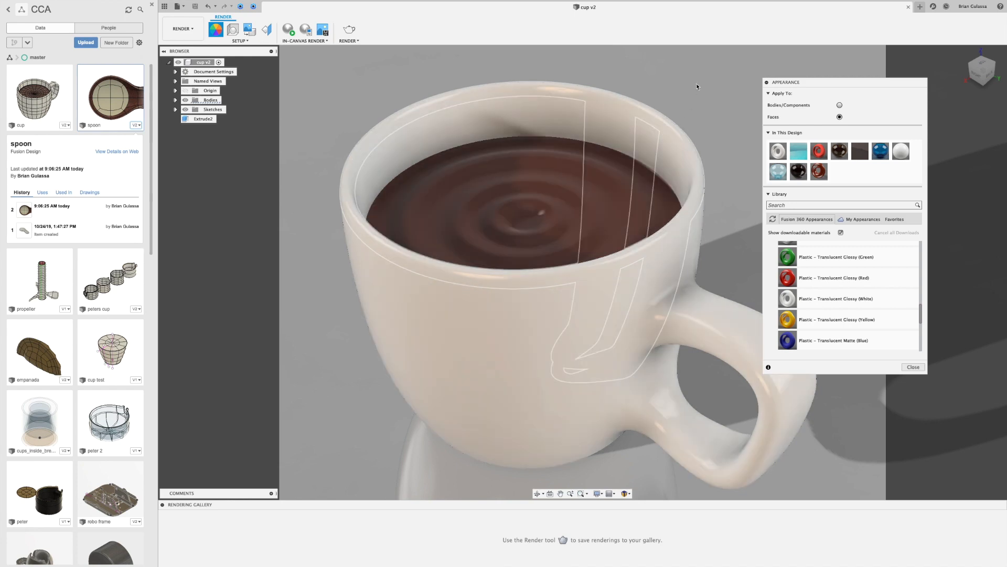
{"action": "middle_click_drag", "start_coordinate": [706, 81], "coordinate": [693, 123], "text": "shift"}
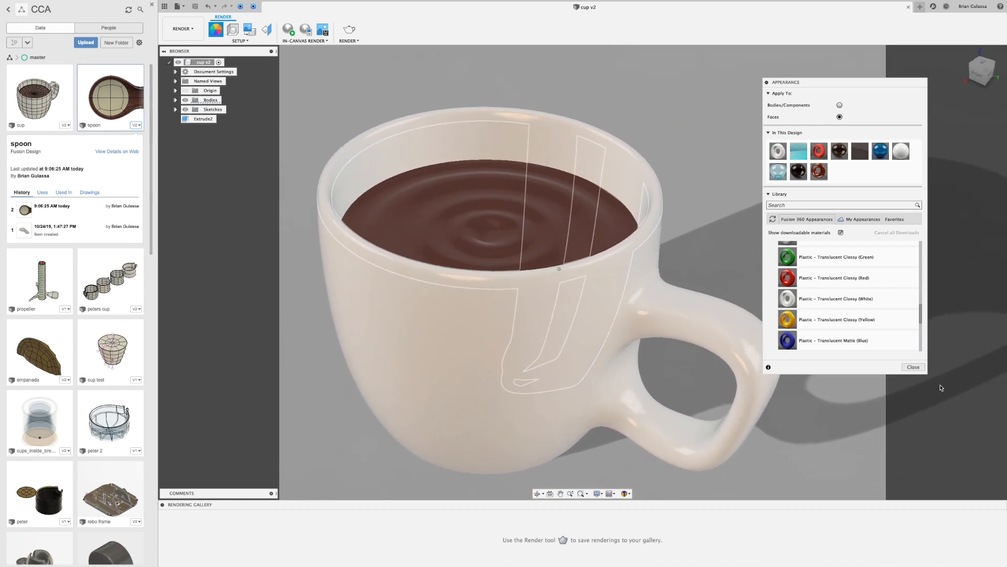
{"action": "left_click", "coordinate": [914, 367]}
- Return to the Design workspace and select the ring of T-spline faces around the cup's rim from the right view
{"action": "middle_click_drag", "start_coordinate": [783, 175], "coordinate": [700, 171], "text": "shift"}
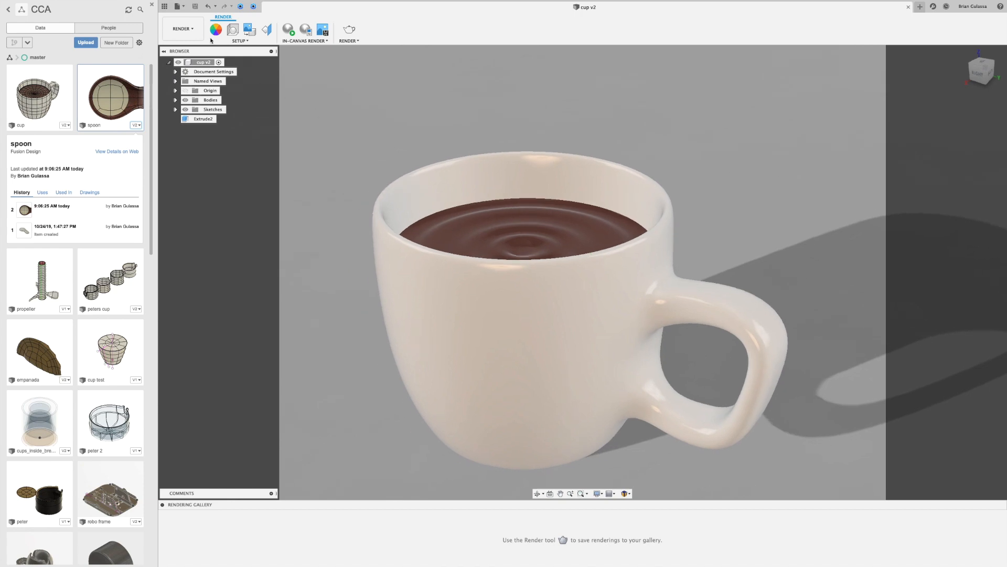
{"action": "left_click", "coordinate": [183, 28]}
{"action": "left_click", "coordinate": [177, 49]}
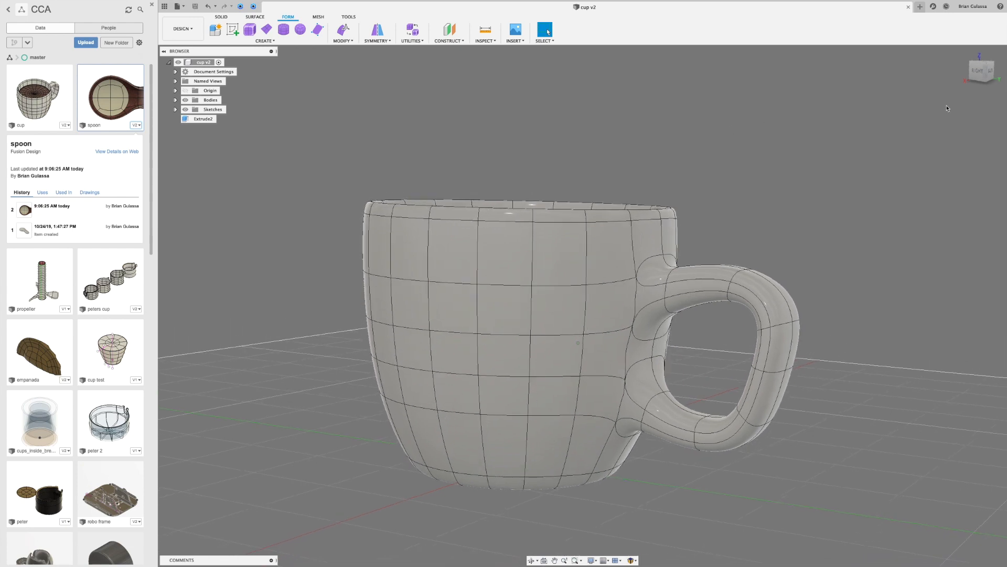
{"action": "left_click", "coordinate": [979, 71]}
{"action": "left_click_drag", "start_coordinate": [841, 150], "coordinate": [451, 198]}
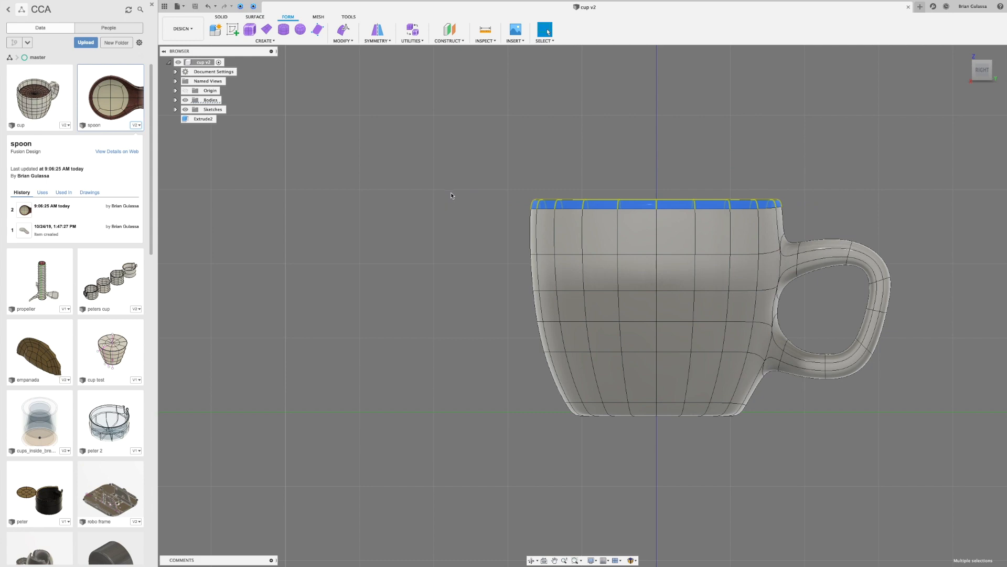
{"action": "middle_click_drag", "start_coordinate": [499, 102], "coordinate": [306, 142], "text": "shift"}
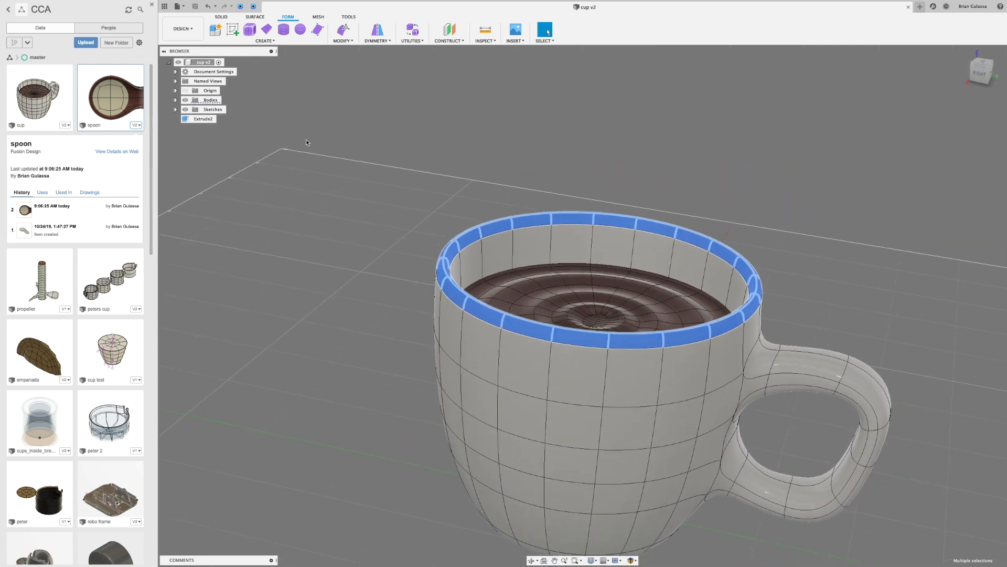
- Try to apply the library's Plastic - Translucent Glossy (Red) appearance to the rim with appearances set to faces
{"action": "left_click", "coordinate": [194, 31]}
{"action": "left_click", "coordinate": [194, 32]}
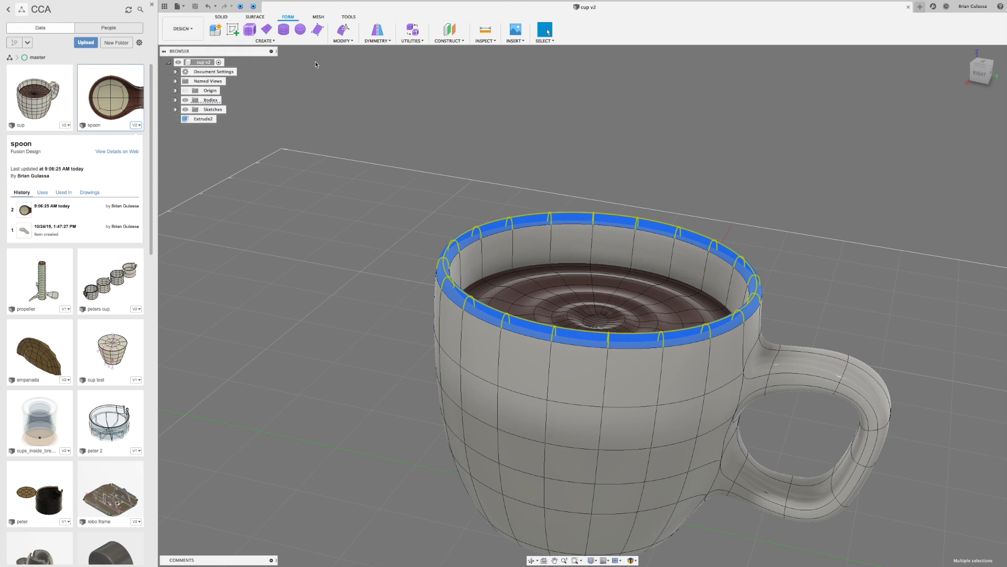
{"action": "left_click", "coordinate": [278, 41]}
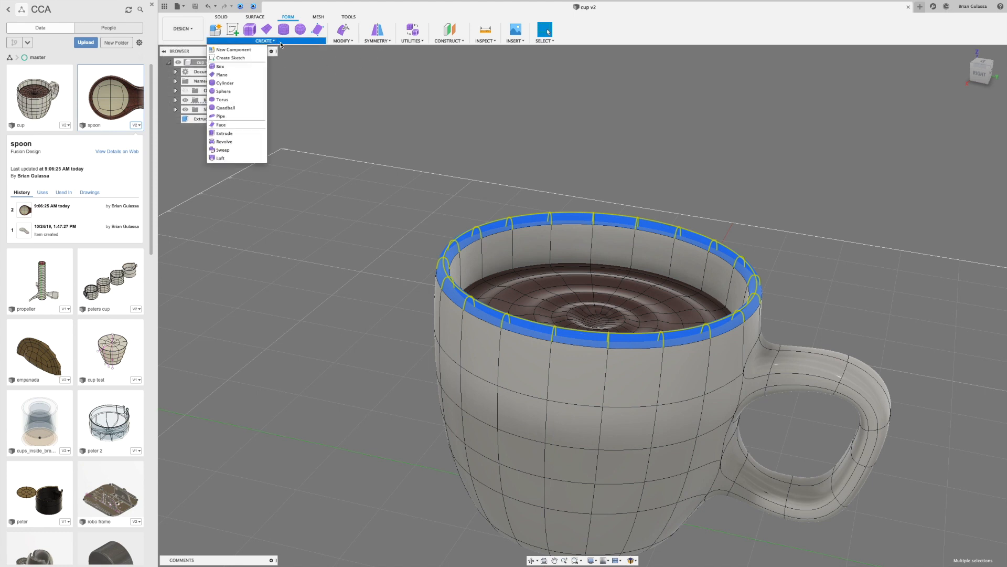
{"action": "left_click", "coordinate": [289, 41]}
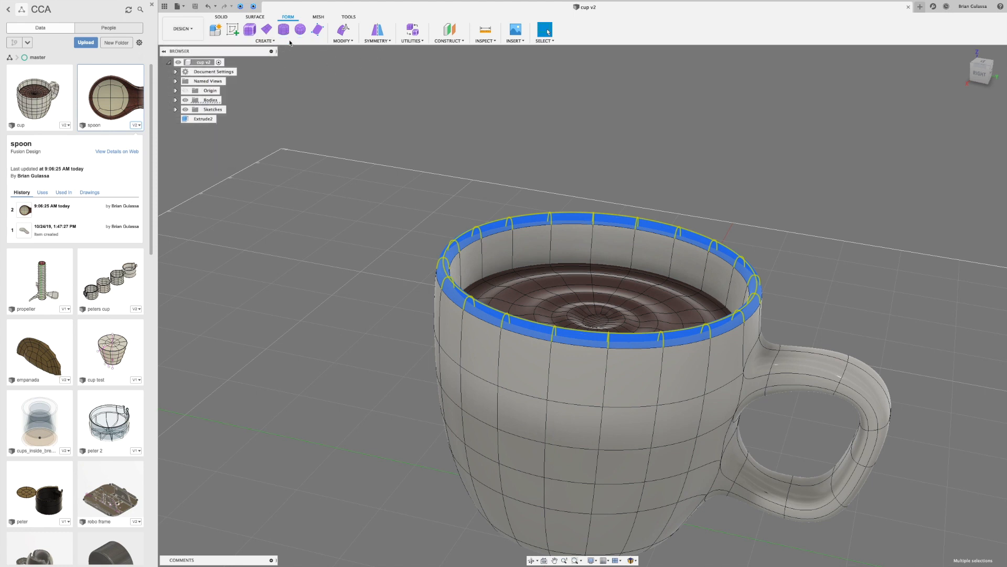
{"action": "left_click", "coordinate": [350, 41]}
{"action": "left_click", "coordinate": [374, 206]}
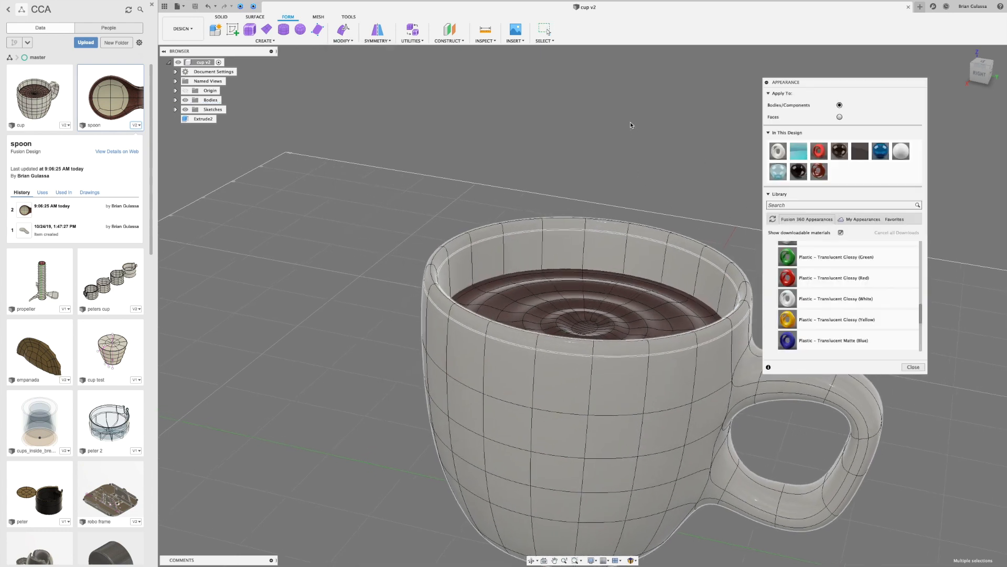
{"action": "left_click", "coordinate": [839, 117]}
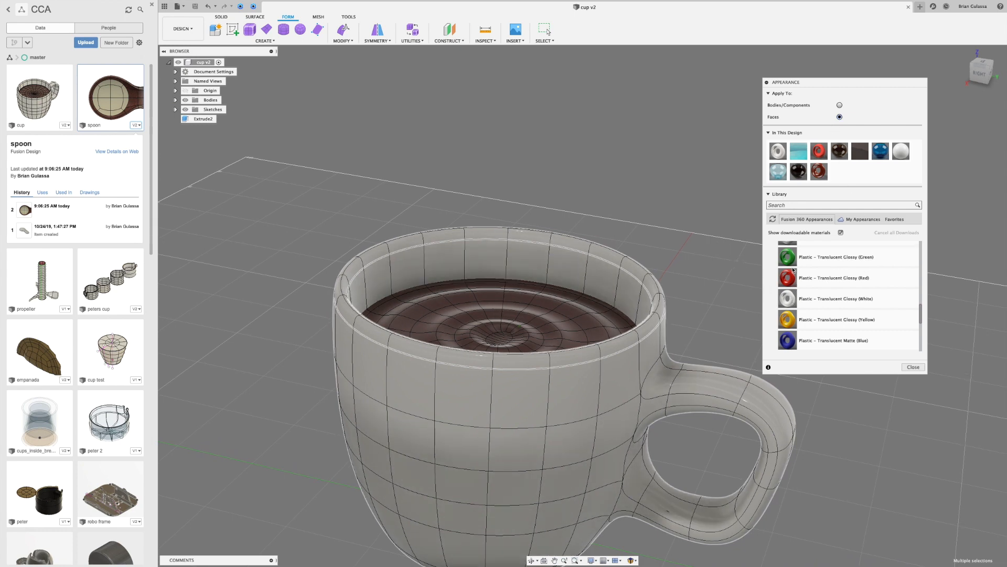
{"action": "mouse_move", "coordinate": [785, 278]}
{"action": "left_mouse_down"}
{"action": "mouse_move", "coordinate": [767, 271]}
{"action": "mouse_move", "coordinate": [653, 289]}
{"action": "mouse_move", "coordinate": [695, 245]}
{"action": "mouse_move", "coordinate": [656, 289]}
{"action": "mouse_move", "coordinate": [593, 254]}
{"action": "mouse_move", "coordinate": [709, 210]}
{"action": "left_mouse_up"}
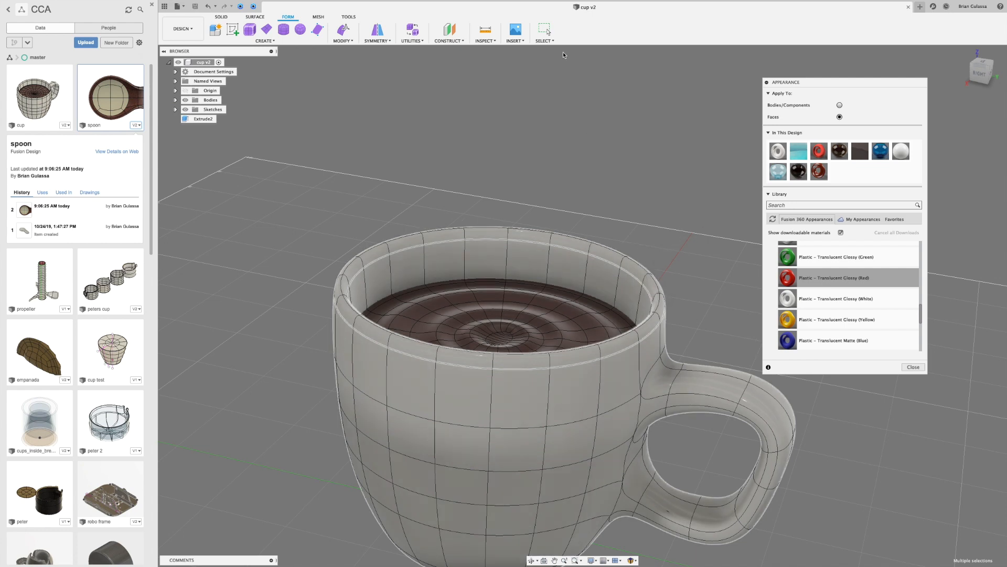
- Exclude bodies and components from the selection filters and try Plastic - Translucent Glossy (Red) on the cup again
{"action": "left_click", "coordinate": [546, 41]}
{"action": "mouse_move", "coordinate": [587, 108]}
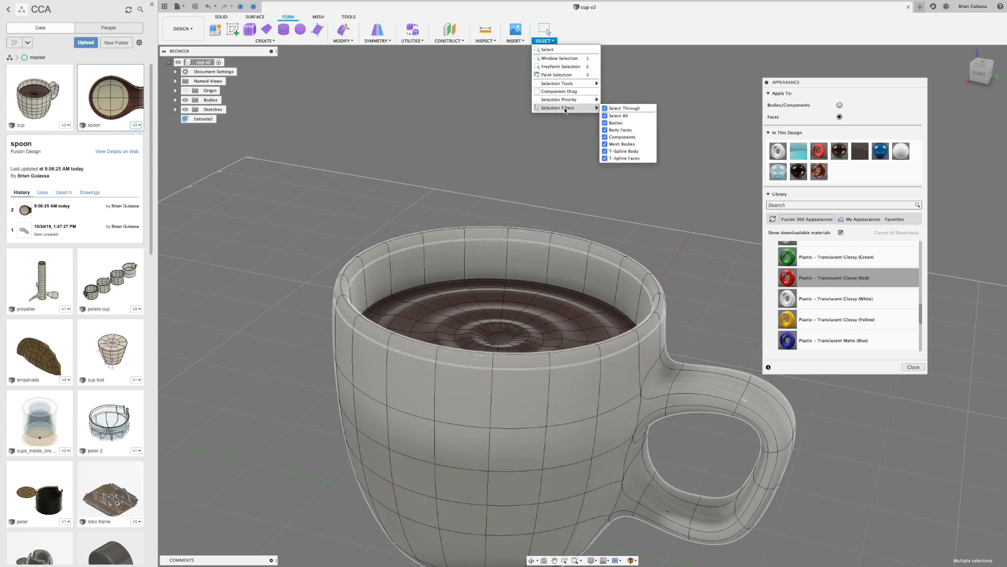
{"action": "left_click", "coordinate": [604, 122]}
{"action": "left_click", "coordinate": [605, 137]}
{"action": "left_click", "coordinate": [567, 145]}
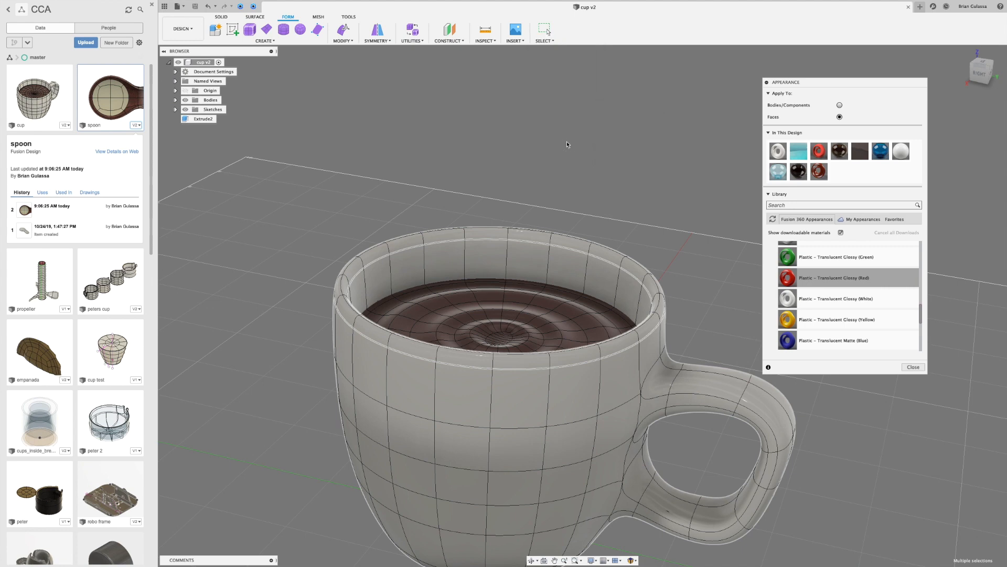
{"action": "left_click_drag", "start_coordinate": [787, 277], "coordinate": [729, 171]}
- Exclude body faces, mesh bodies and T-spline bodies from selection, retry the red translucent plastic on the rim, and close the Appearance settings
{"action": "left_click", "coordinate": [544, 42]}
{"action": "mouse_move", "coordinate": [566, 109]}
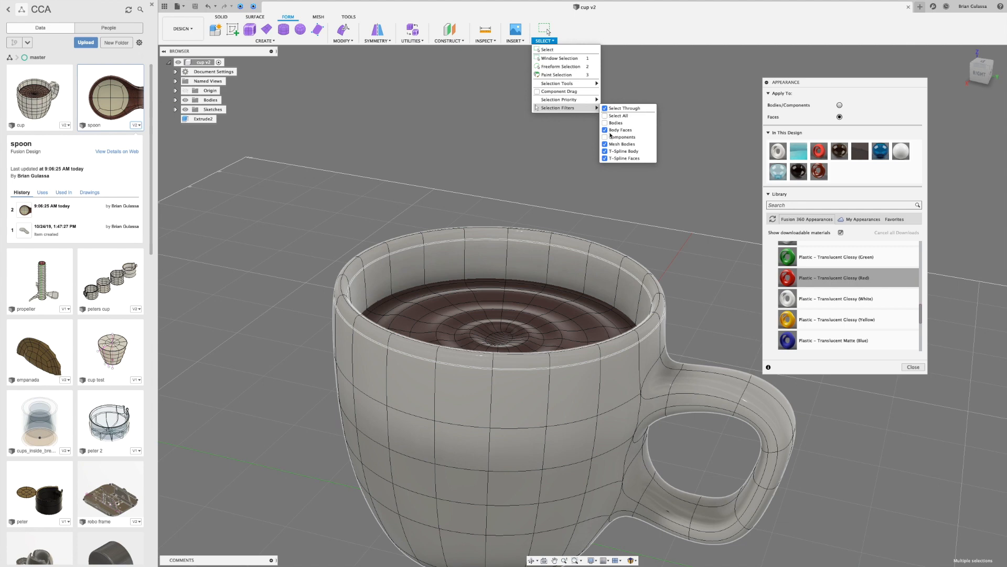
{"action": "left_click", "coordinate": [610, 137]}
{"action": "left_click", "coordinate": [547, 42]}
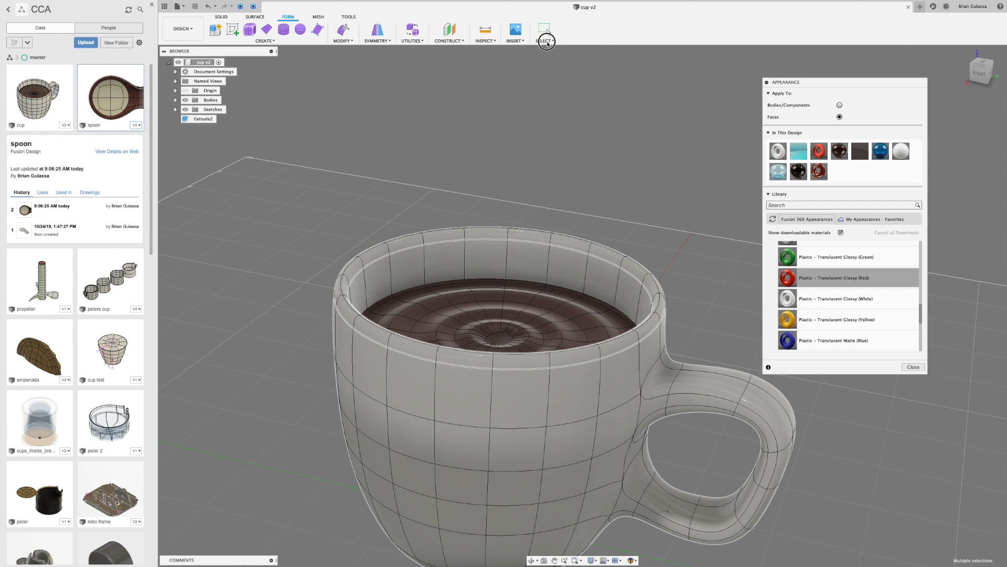
{"action": "mouse_move", "coordinate": [567, 109]}
{"action": "left_click", "coordinate": [606, 145]}
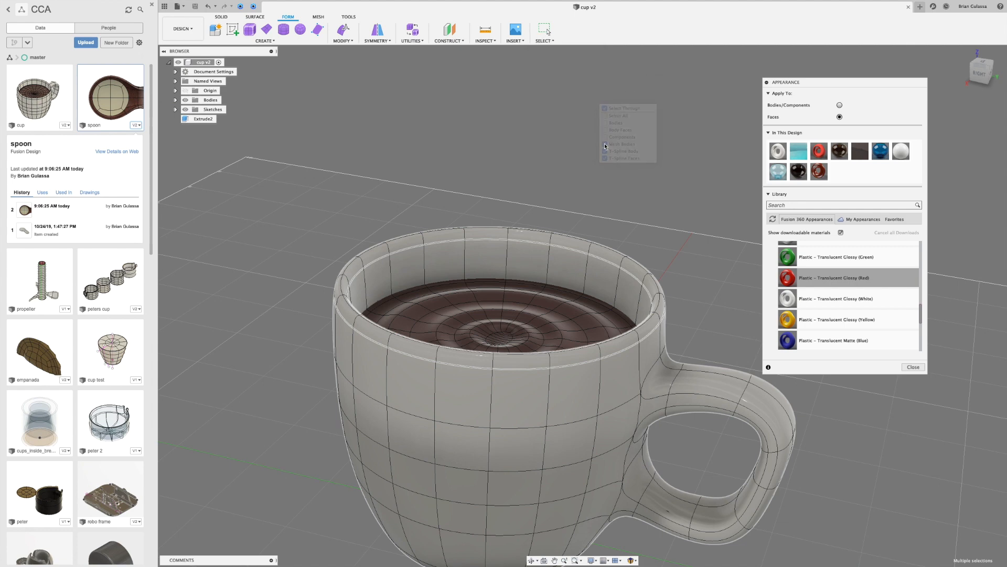
{"action": "left_click", "coordinate": [547, 40]}
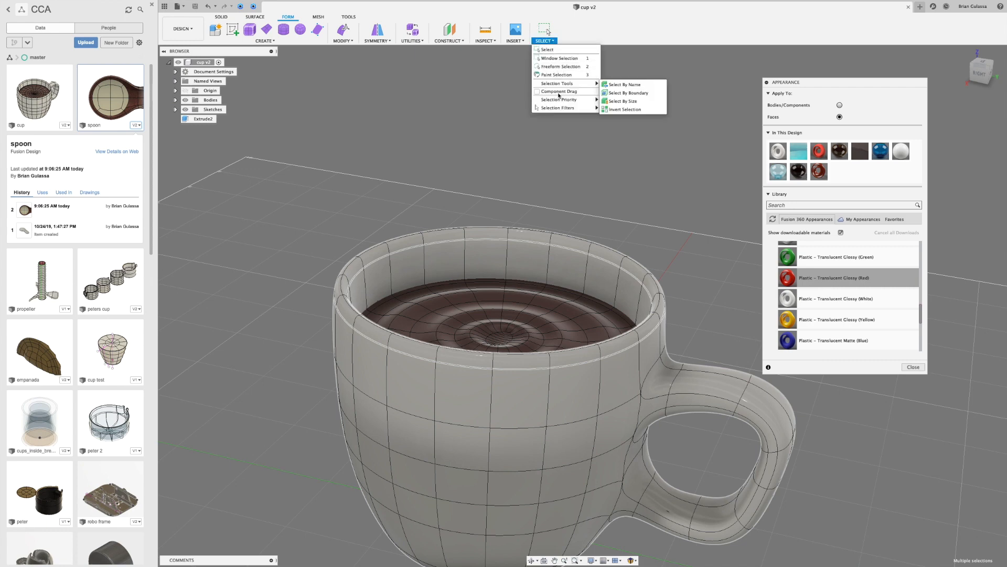
{"action": "mouse_move", "coordinate": [559, 108]}
{"action": "left_click", "coordinate": [606, 152]}
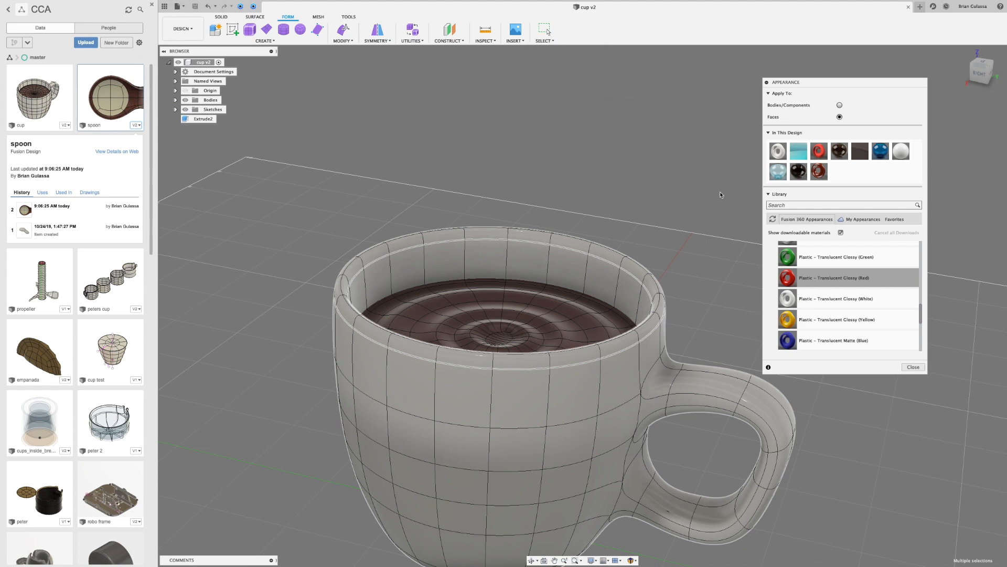
{"action": "left_click_drag", "start_coordinate": [787, 284], "coordinate": [660, 279]}
{"action": "left_click", "coordinate": [914, 368]}
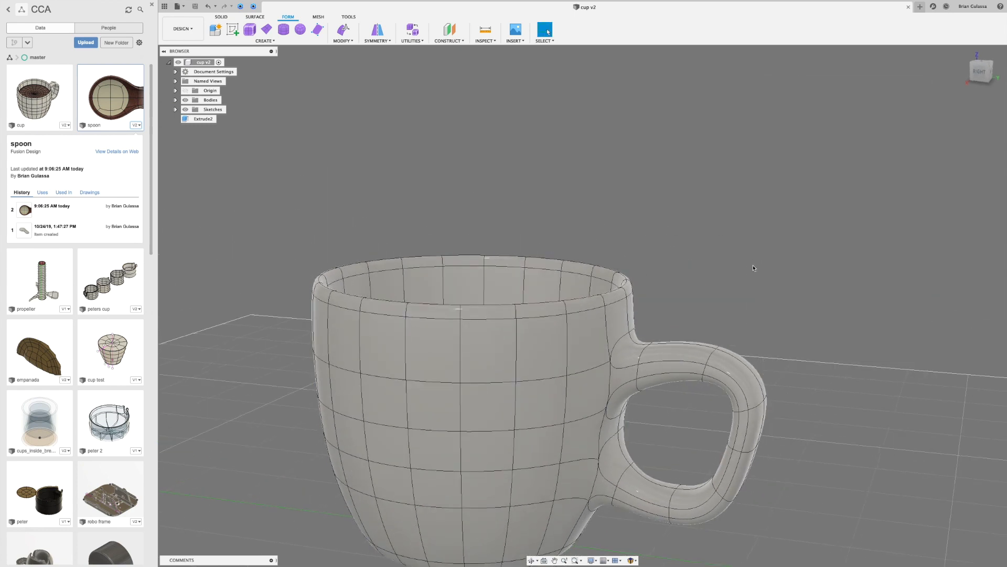
- Reopen Appearance for faces, window-select the rim from the right view, and try the design's Plastic - Translucent Glossy (Red) on it
{"action": "right_click", "coordinate": [741, 212]}
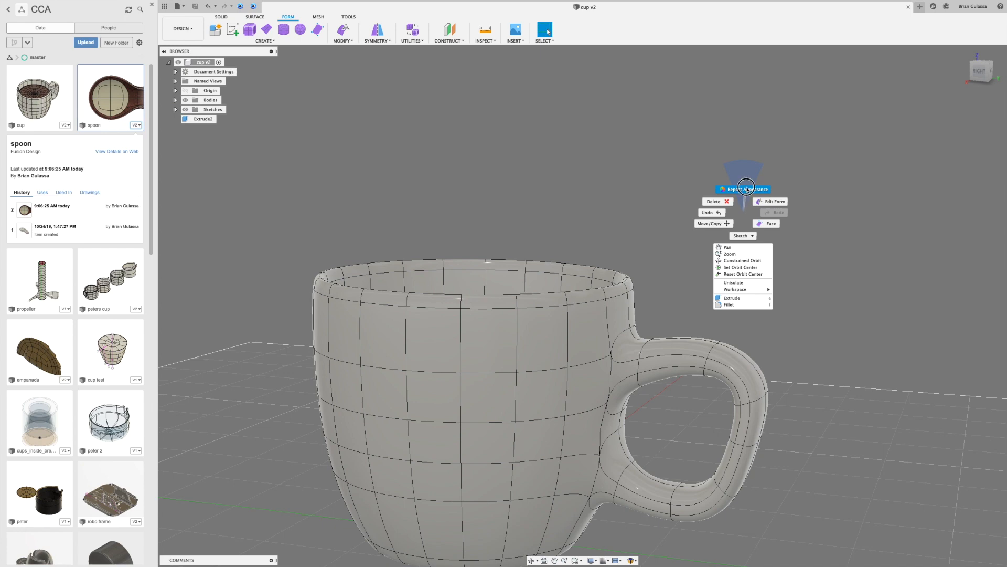
{"action": "left_click", "coordinate": [748, 189]}
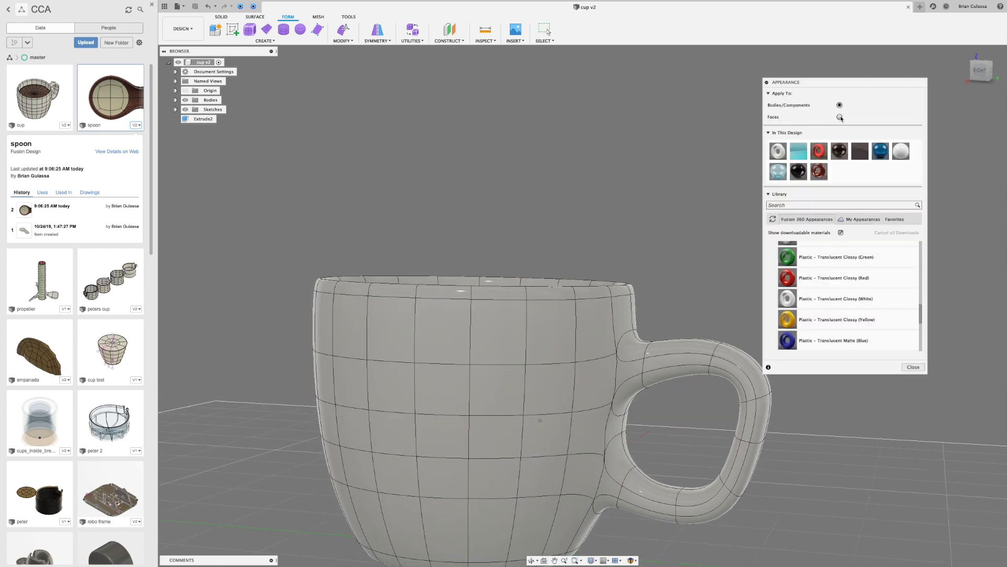
{"action": "left_click", "coordinate": [980, 70]}
{"action": "left_click_drag", "start_coordinate": [725, 246], "coordinate": [386, 297]}
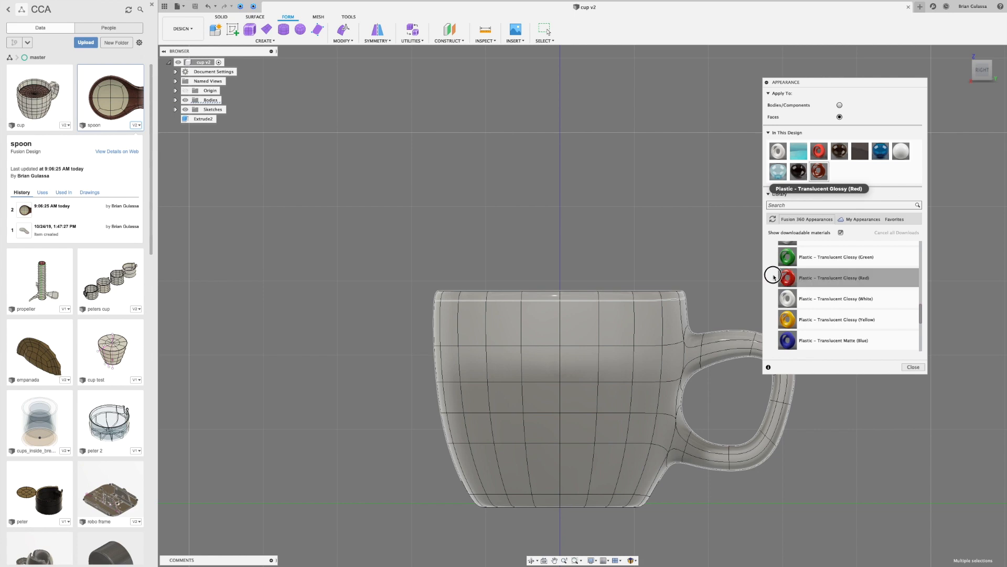
{"action": "middle_click_drag", "start_coordinate": [751, 169], "coordinate": [739, 246], "text": "shift"}
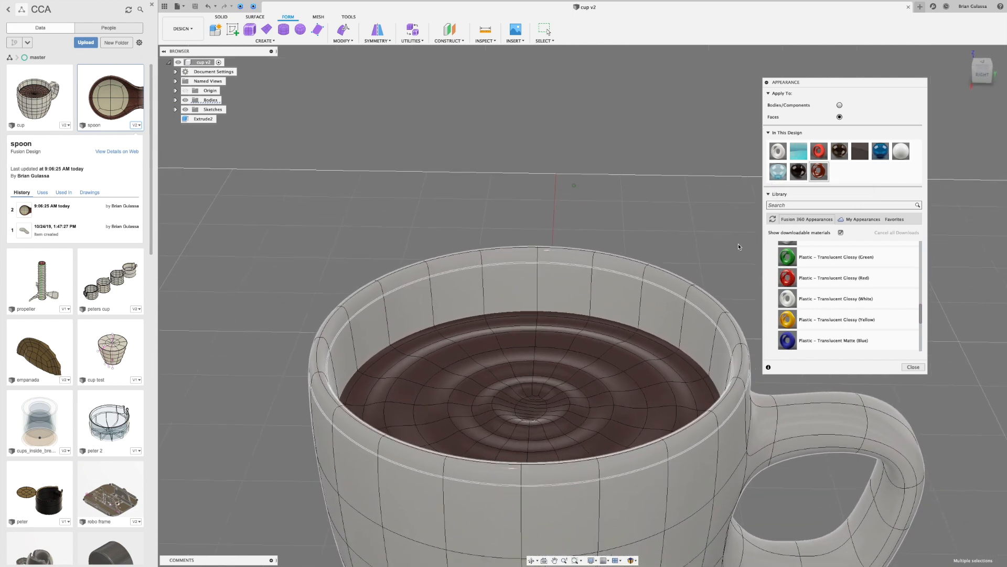
- Review the selection filters, inspect the faces around the cup's rim, and close the Appearance settings
{"action": "left_click", "coordinate": [544, 40]}
{"action": "mouse_move", "coordinate": [591, 110]}
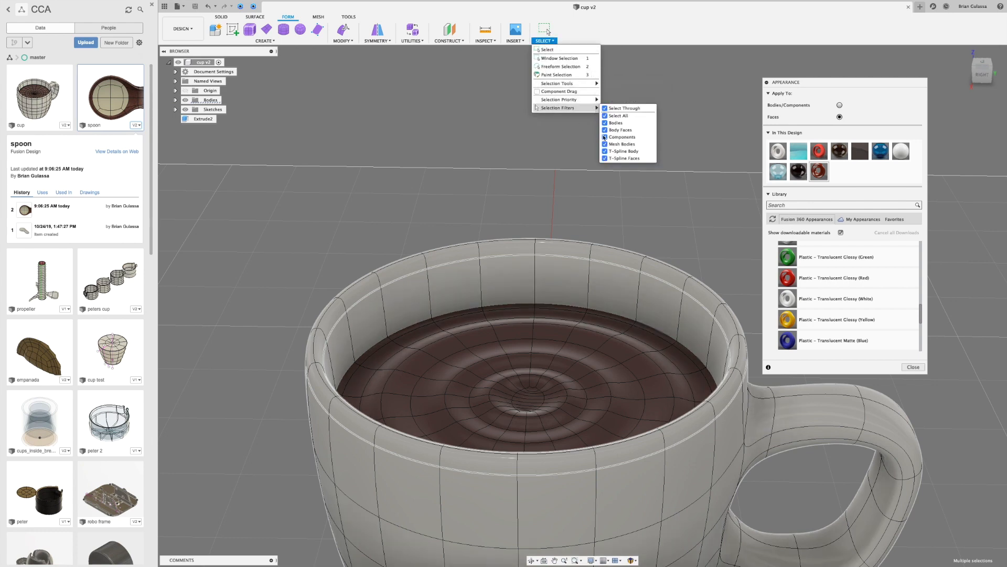
{"action": "middle_click_drag", "start_coordinate": [654, 221], "coordinate": [638, 193], "text": "shift"}
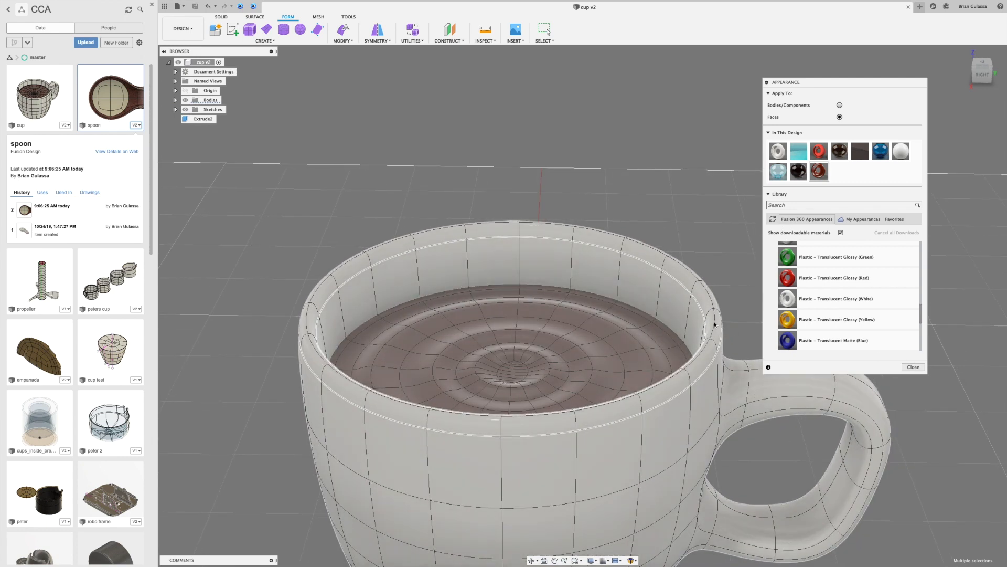
{"action": "middle_click_drag", "start_coordinate": [718, 331], "coordinate": [707, 281], "text": "shift"}
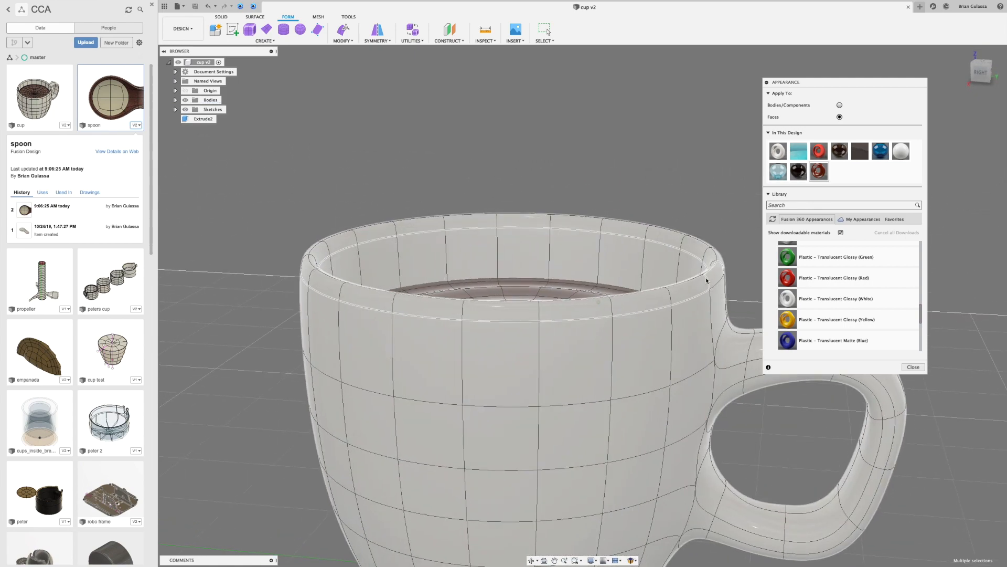
{"action": "left_click", "coordinate": [913, 366]}
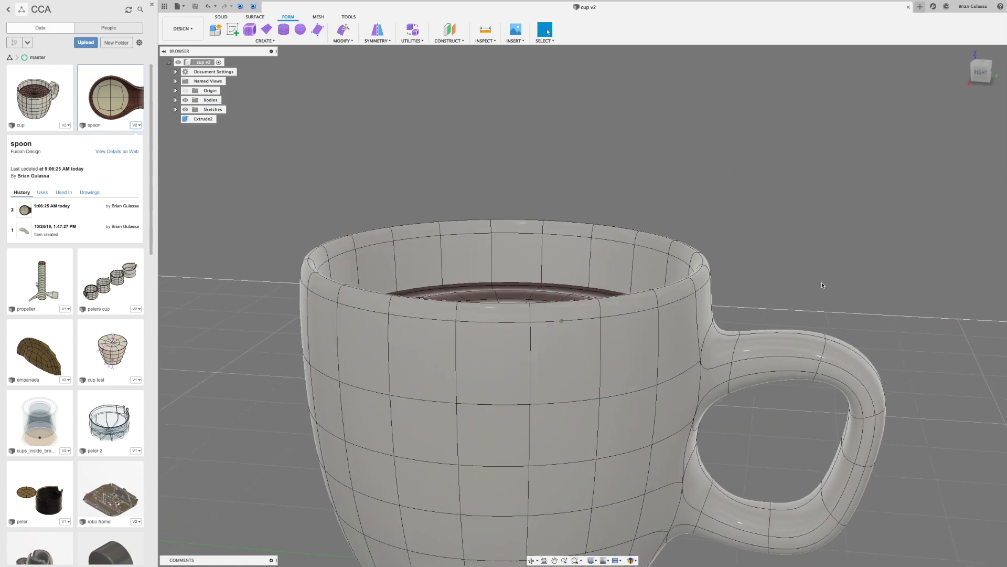
- Reopen the Appearance settings for faces and restrict the selection filters to T-Spline Faces, keeping Select Through on
{"action": "right_click", "coordinate": [814, 261]}
{"action": "left_click", "coordinate": [824, 234]}
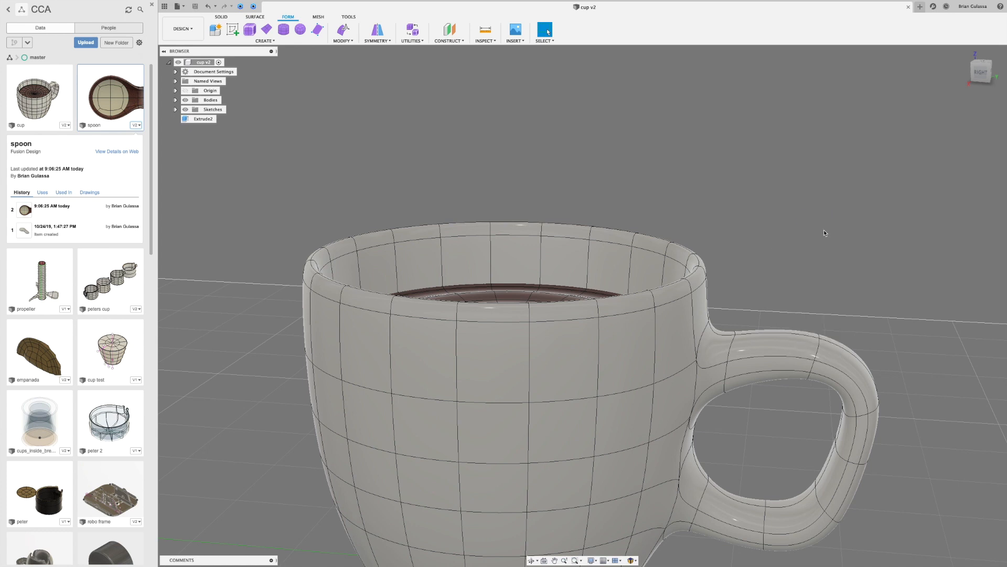
{"action": "left_click", "coordinate": [839, 116]}
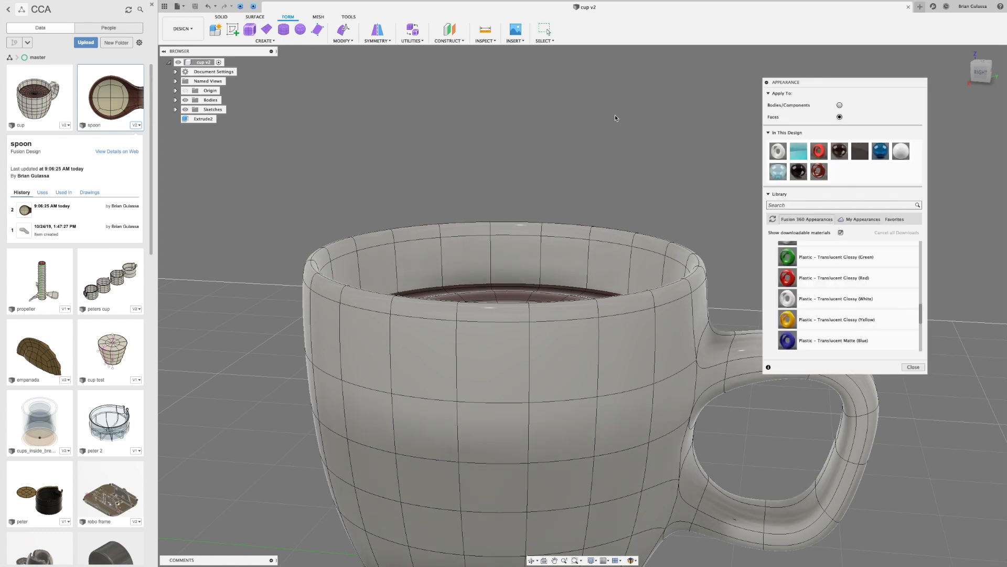
{"action": "left_click", "coordinate": [543, 42]}
{"action": "mouse_move", "coordinate": [577, 107]}
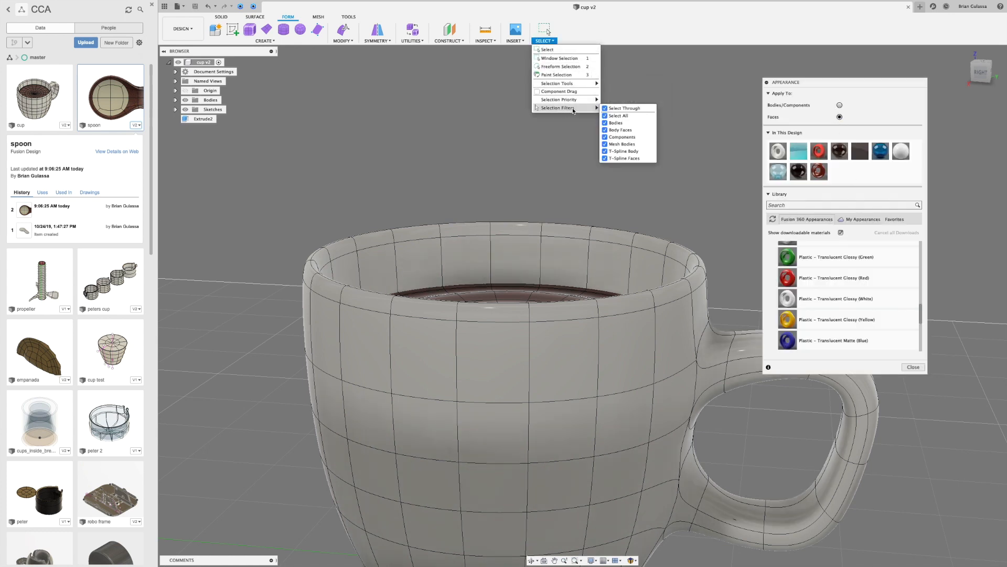
{"action": "left_click", "coordinate": [605, 116]}
{"action": "left_click", "coordinate": [605, 158]}
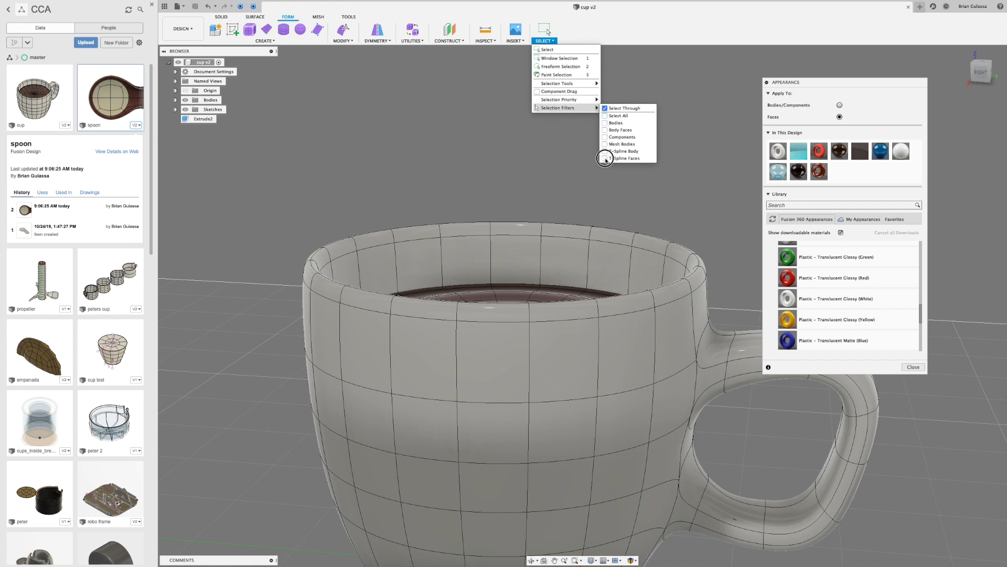
- Apply Plastic - Translucent Glossy (Red) to the full inner and outer face loops around the cup's rim
{"action": "left_click", "coordinate": [647, 241]}
{"action": "left_click", "coordinate": [616, 234], "text": "shift"}
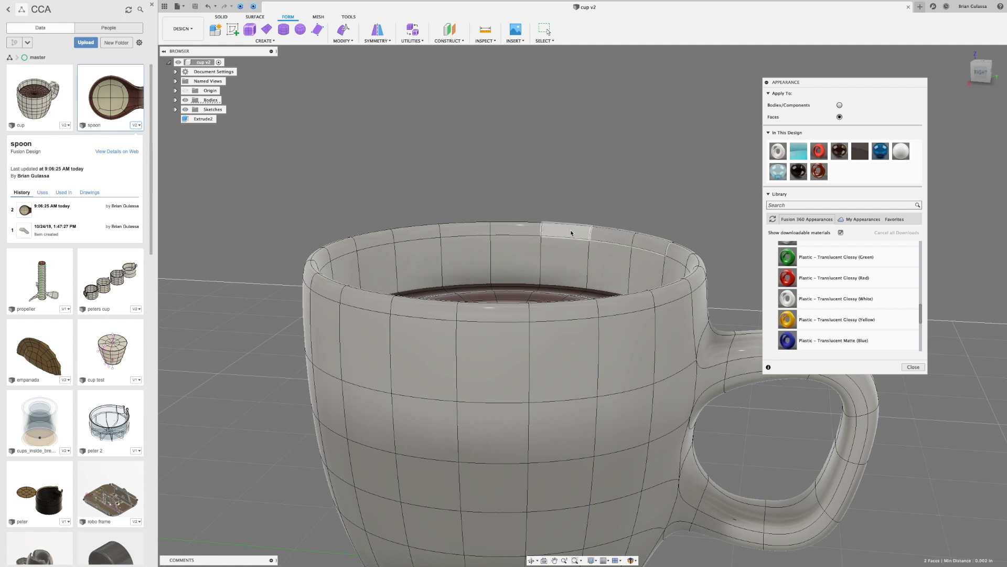
{"action": "left_click", "coordinate": [675, 250], "text": "shift"}
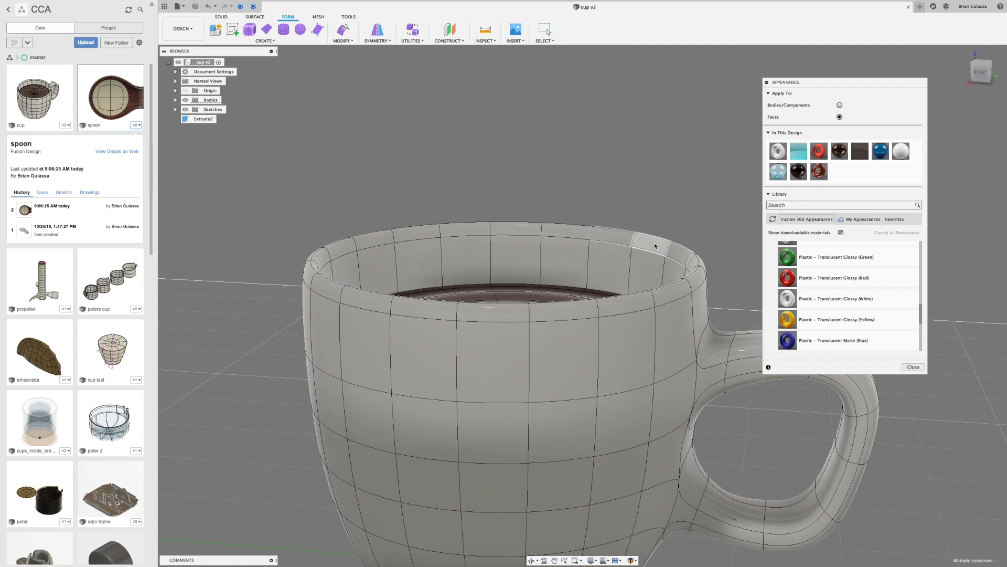
{"action": "double_click", "coordinate": [567, 233]}
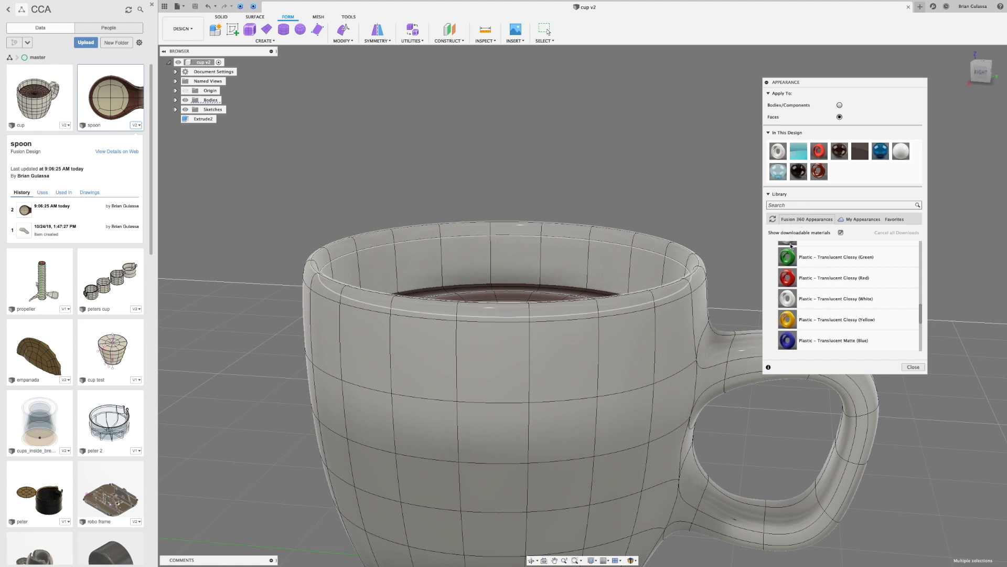
{"action": "left_click_drag", "start_coordinate": [788, 280], "coordinate": [678, 255]}
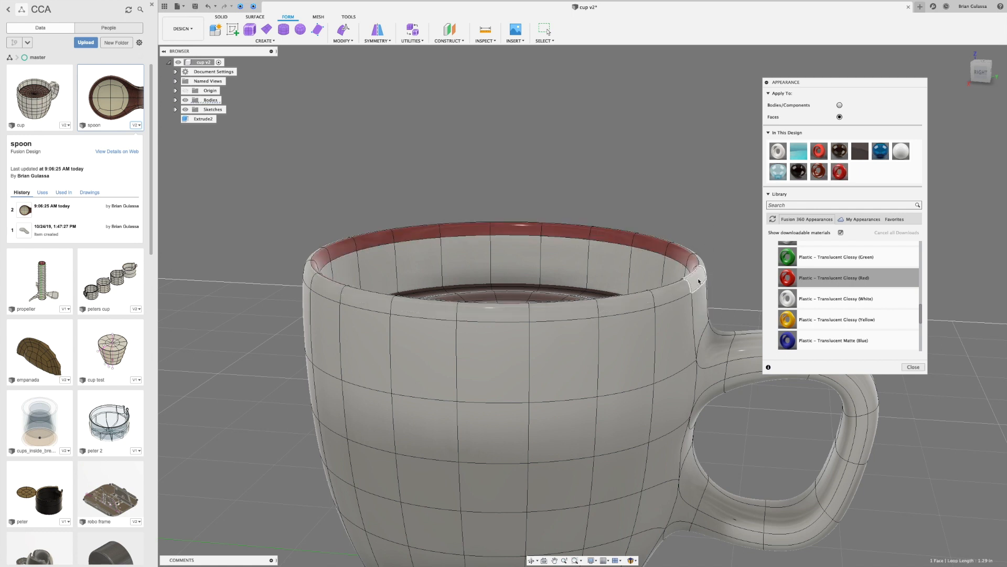
{"action": "double_click", "coordinate": [676, 292]}
{"action": "left_click_drag", "start_coordinate": [791, 278], "coordinate": [699, 278]}
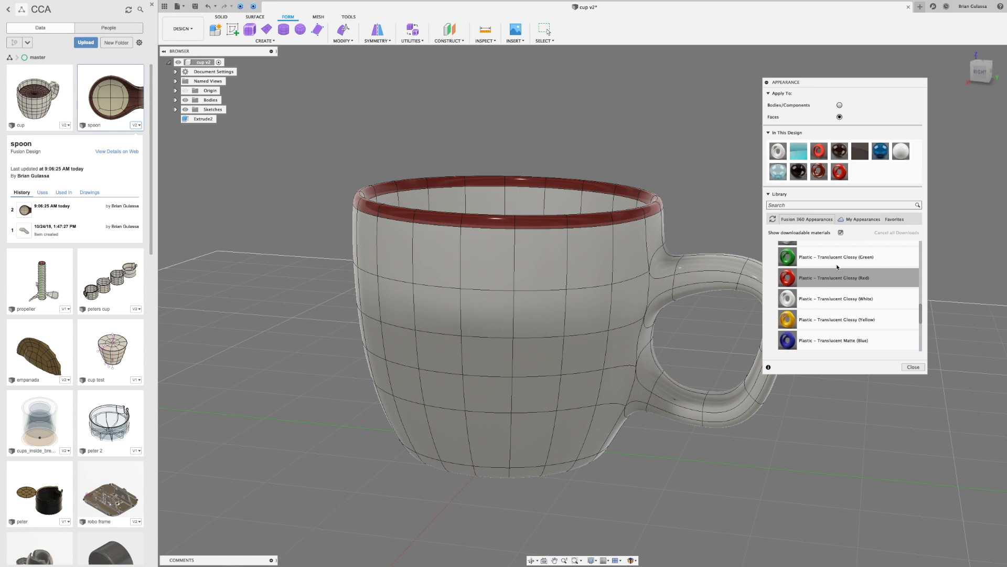
- Recolour the rim's Plastic - Translucent Glossy (Red) appearance to neutral grey and close the Appearance settings
{"action": "double_click", "coordinate": [839, 172]}
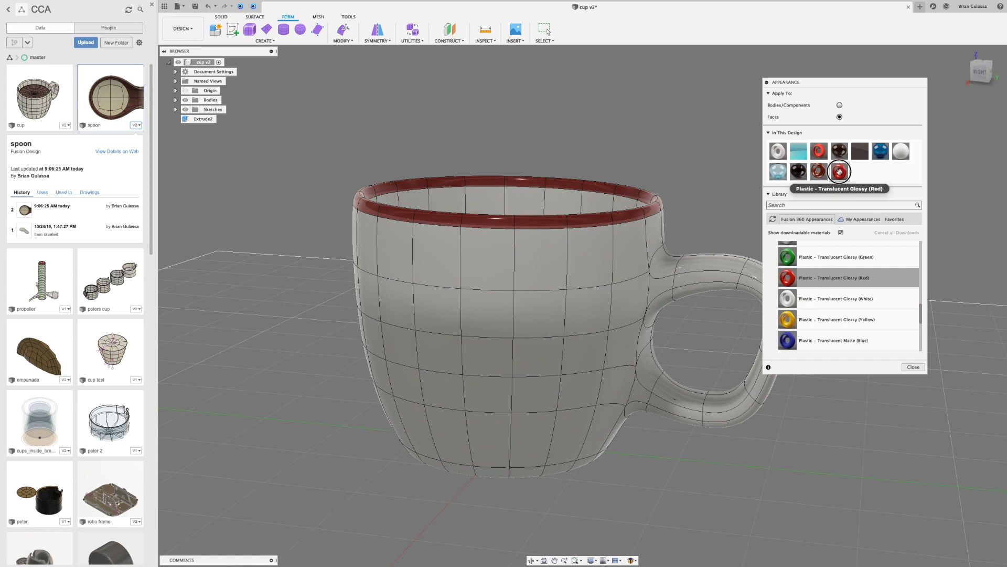
{"action": "left_click_drag", "start_coordinate": [734, 138], "coordinate": [761, 143]}
{"action": "left_click", "coordinate": [748, 248]}
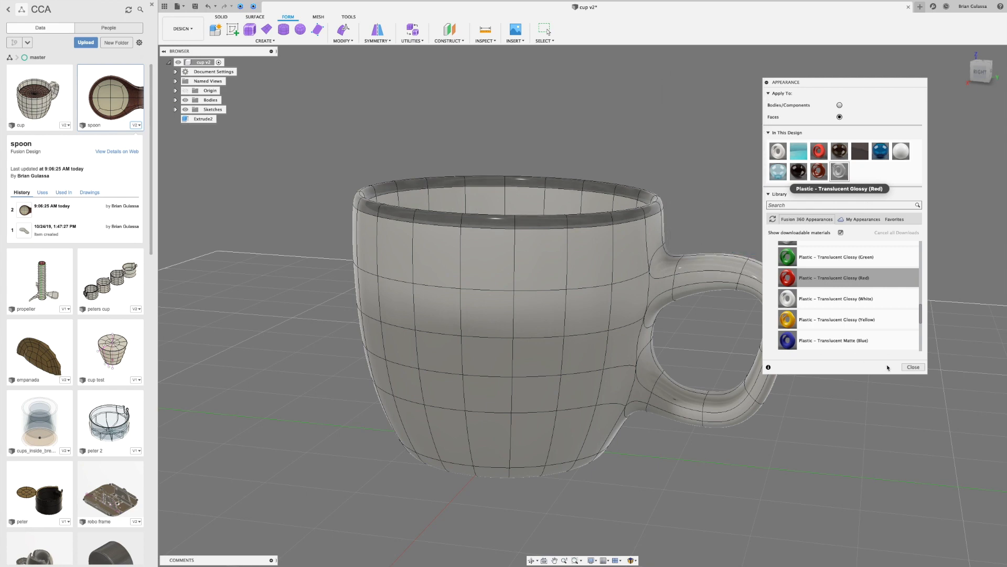
{"action": "left_click", "coordinate": [913, 367]}
- Switch to the Render workspace and start an in-canvas render of the coffee cup with its grey rim
{"action": "middle_click_drag", "start_coordinate": [764, 121], "coordinate": [678, 143], "text": "shift"}
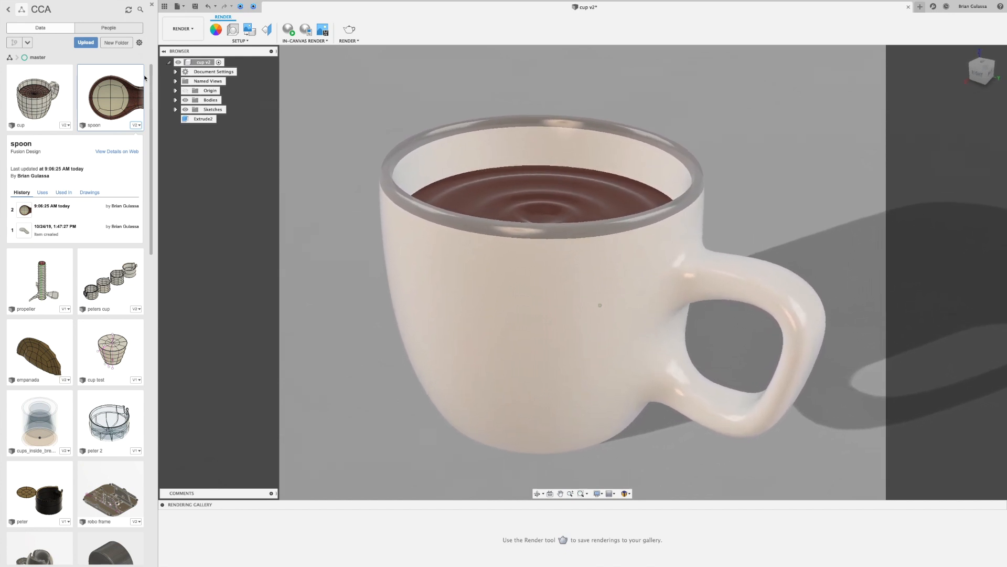
{"action": "left_click", "coordinate": [288, 29]}
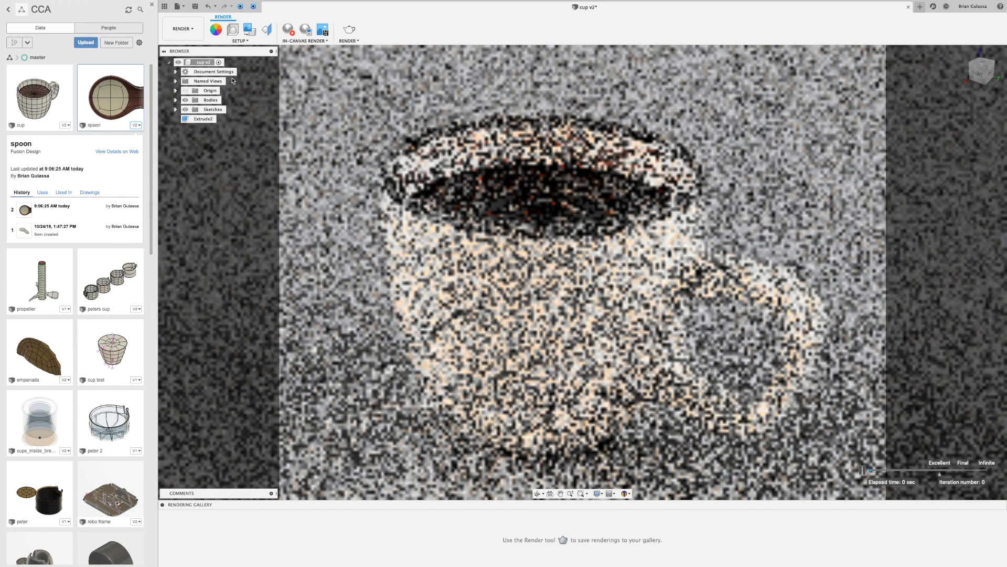